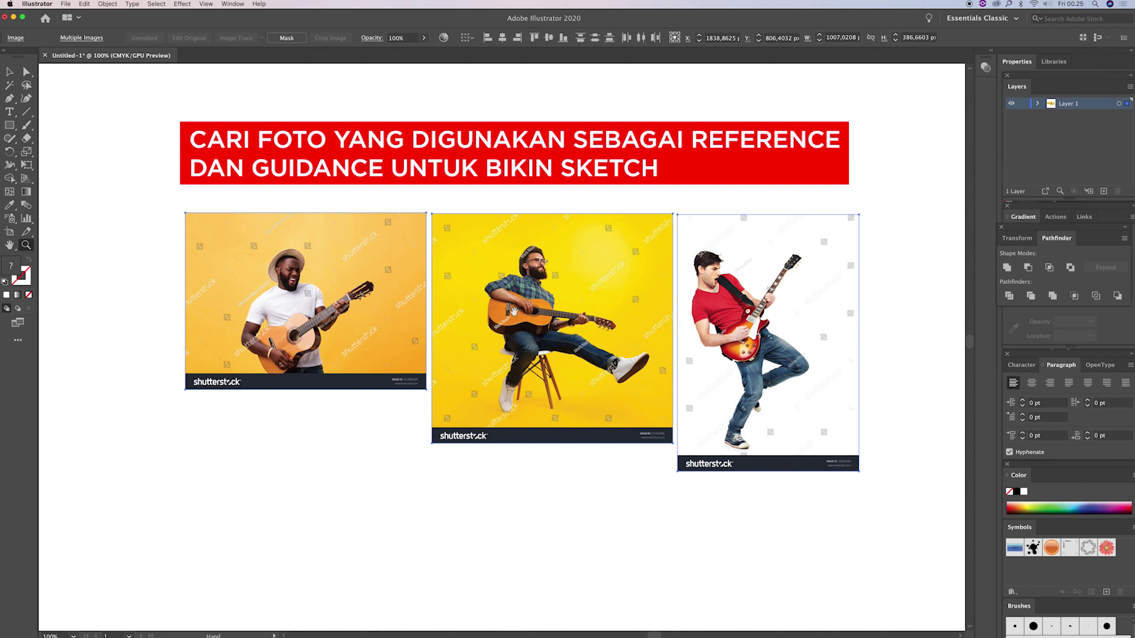
# Step: Delete the title and the two left photos, keeping only the guitarist photo
pyautogui.moveTo(514, 312); pyautogui.dragTo(515, 295)
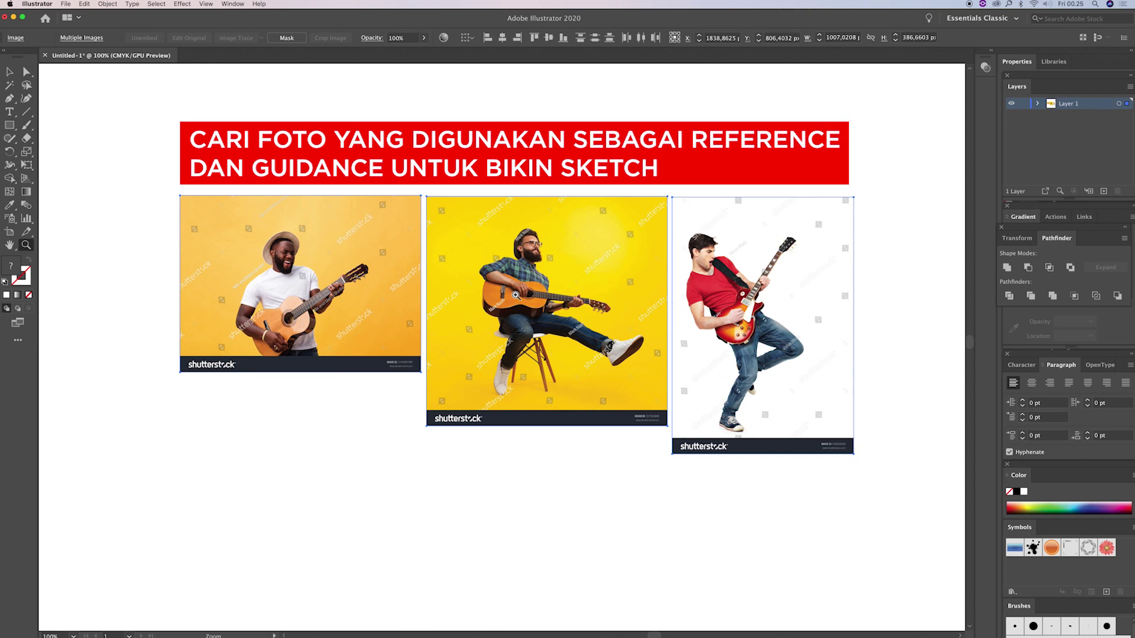
pyautogui.scroll(1, 349, 334)
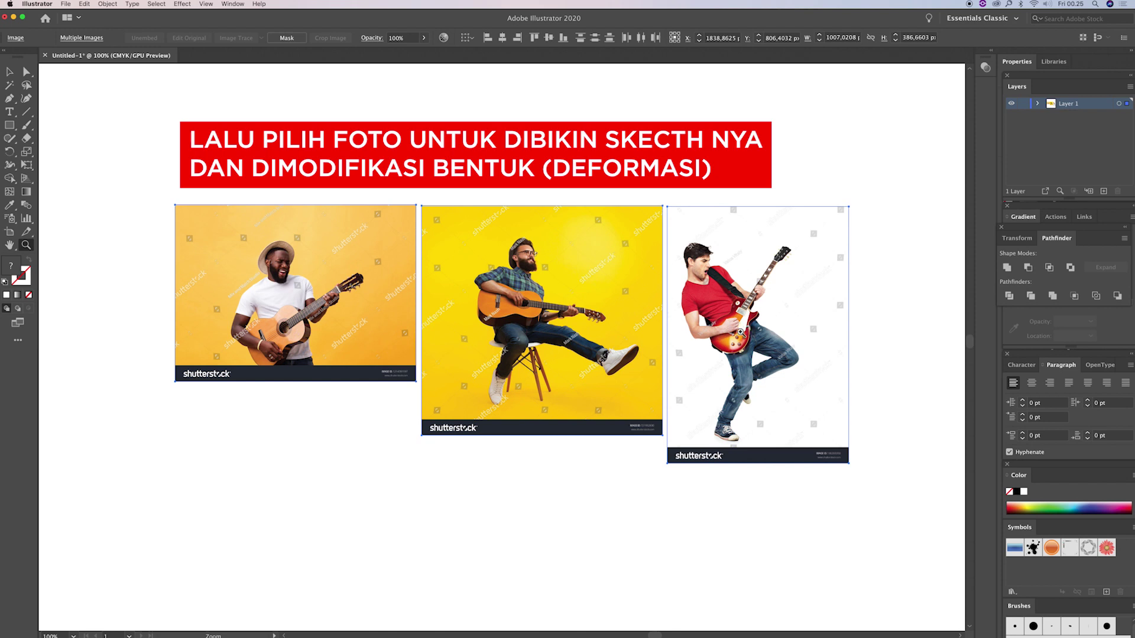
pyautogui.press('v')
pyautogui.moveTo(146, 149)
pyautogui.mouseDown()
pyautogui.moveTo(598, 482)
pyautogui.moveTo(661, 488)
pyautogui.mouseUp()
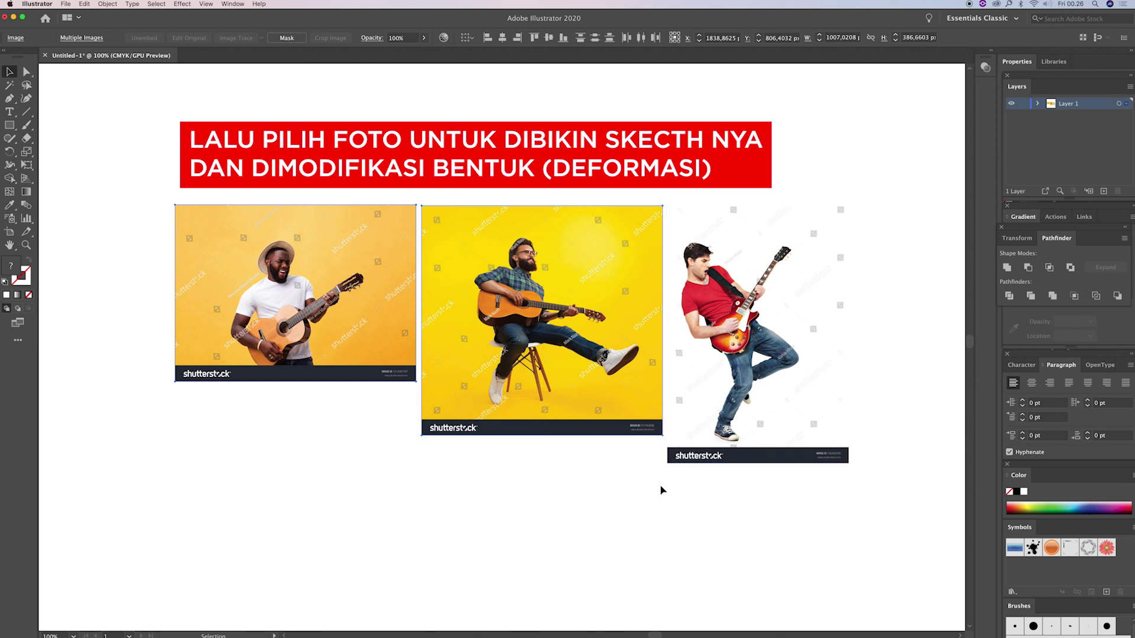
pyautogui.press('Delete')
# Step: Centre the guitarist photo, zoom to 150%, and Option-drag a duplicate beside it
pyautogui.moveTo(748, 326); pyautogui.dragTo(494, 338)
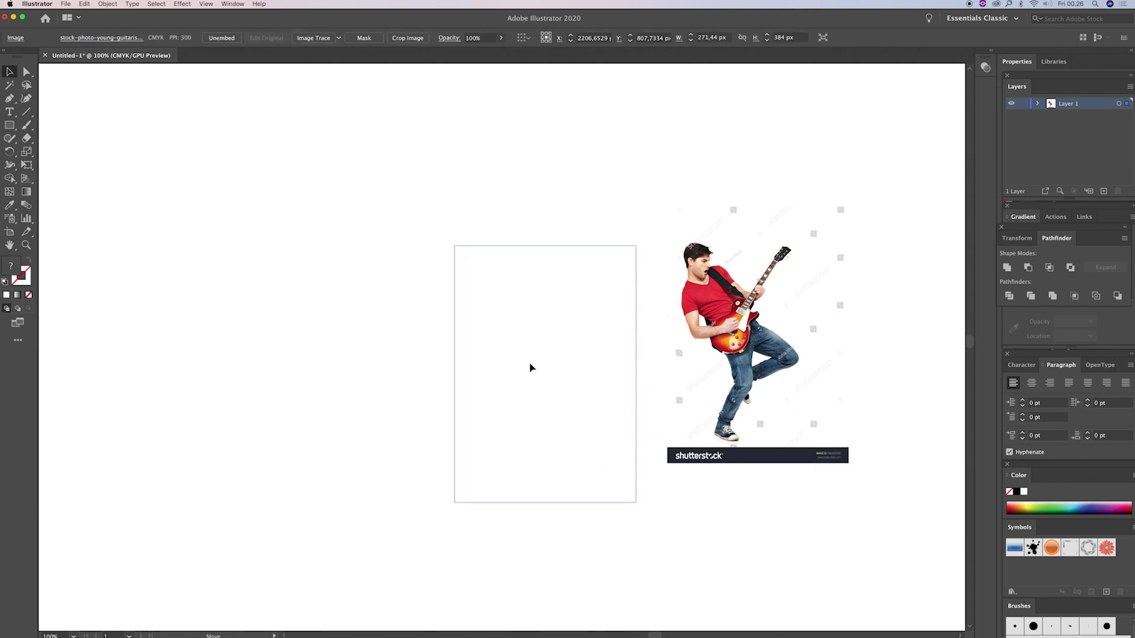
pyautogui.press('z')
pyautogui.click(543, 319)
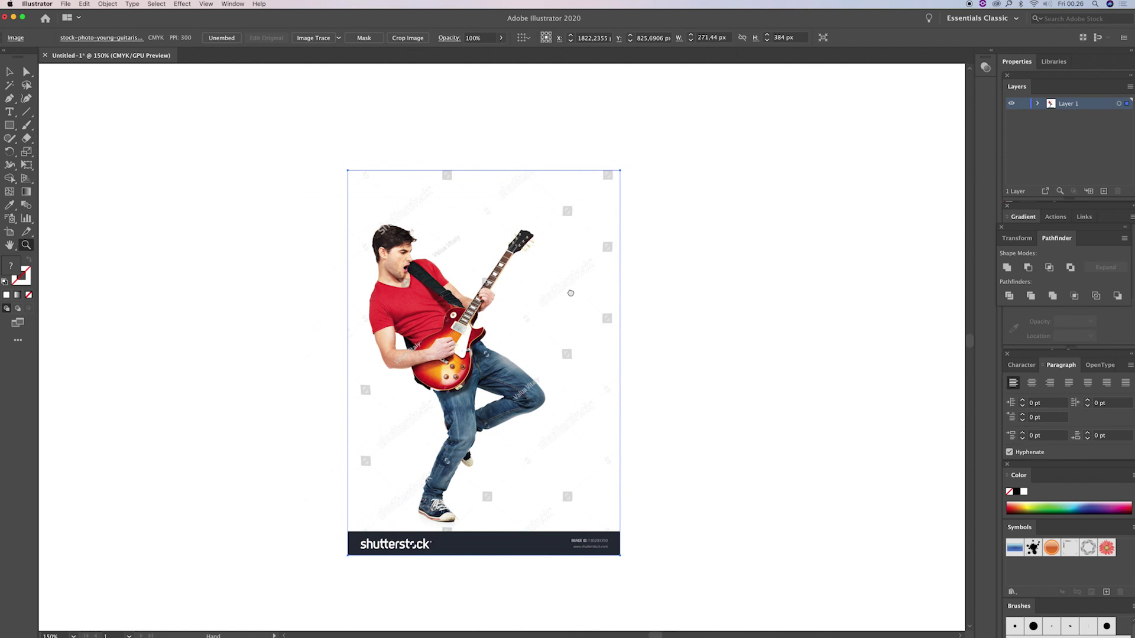
pyautogui.click(9, 71)
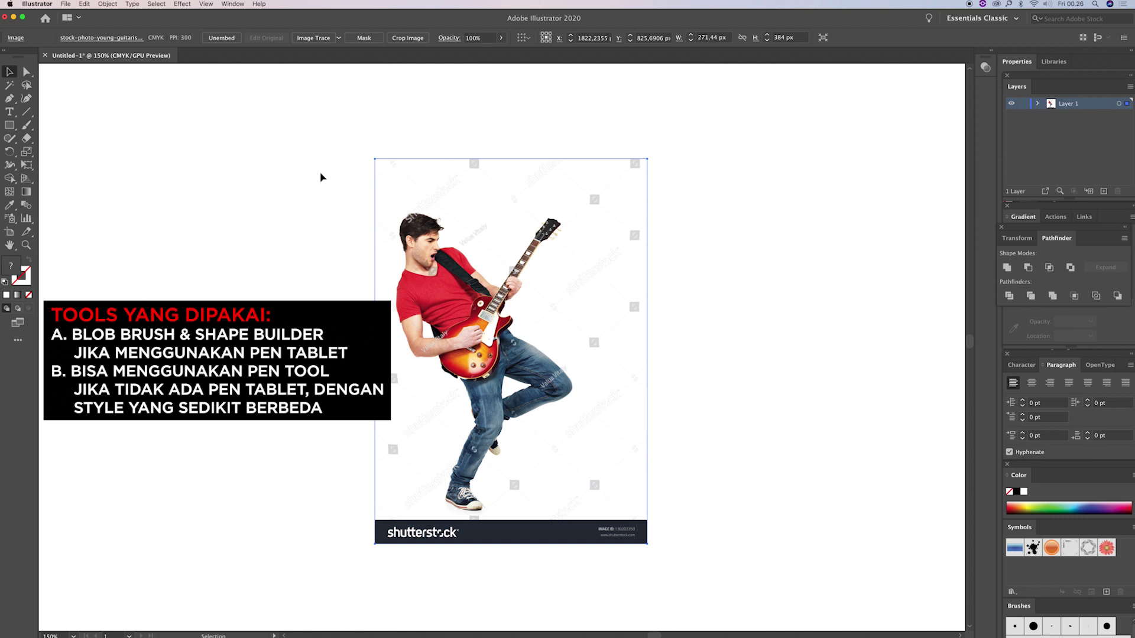
pyautogui.moveTo(470, 242); pyautogui.dragTo(477, 228)
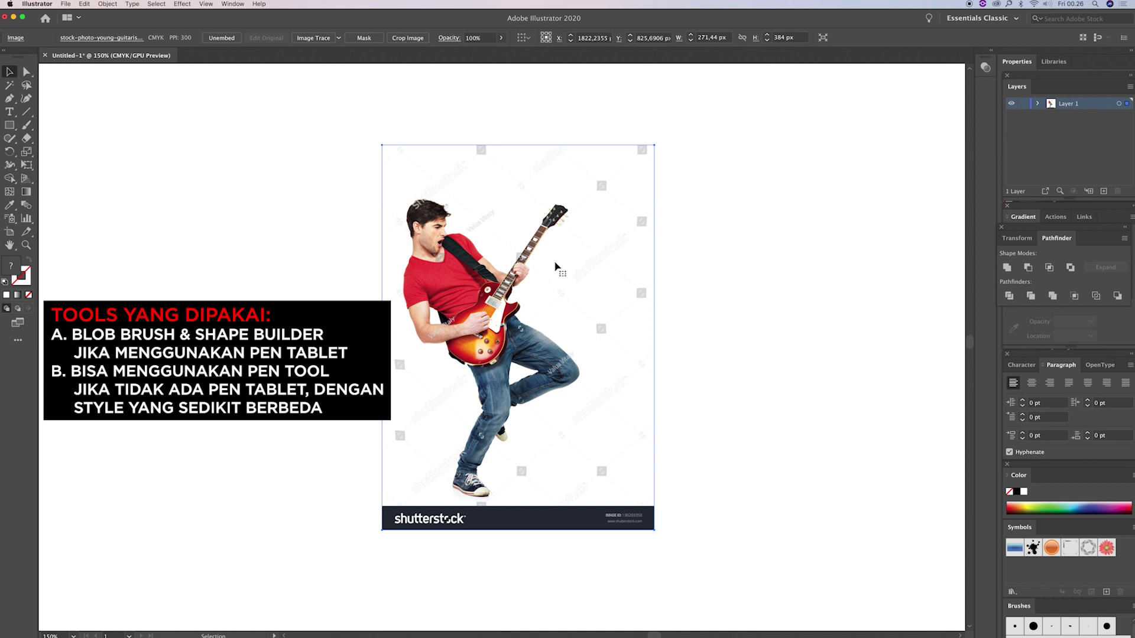
pyautogui.moveTo(493, 280); pyautogui.dragTo(750, 279)
pyautogui.moveTo(777, 277); pyautogui.dragTo(644, 288)
pyautogui.keyDown('shift'); pyautogui.click(578, 253); pyautogui.keyUp('shift')
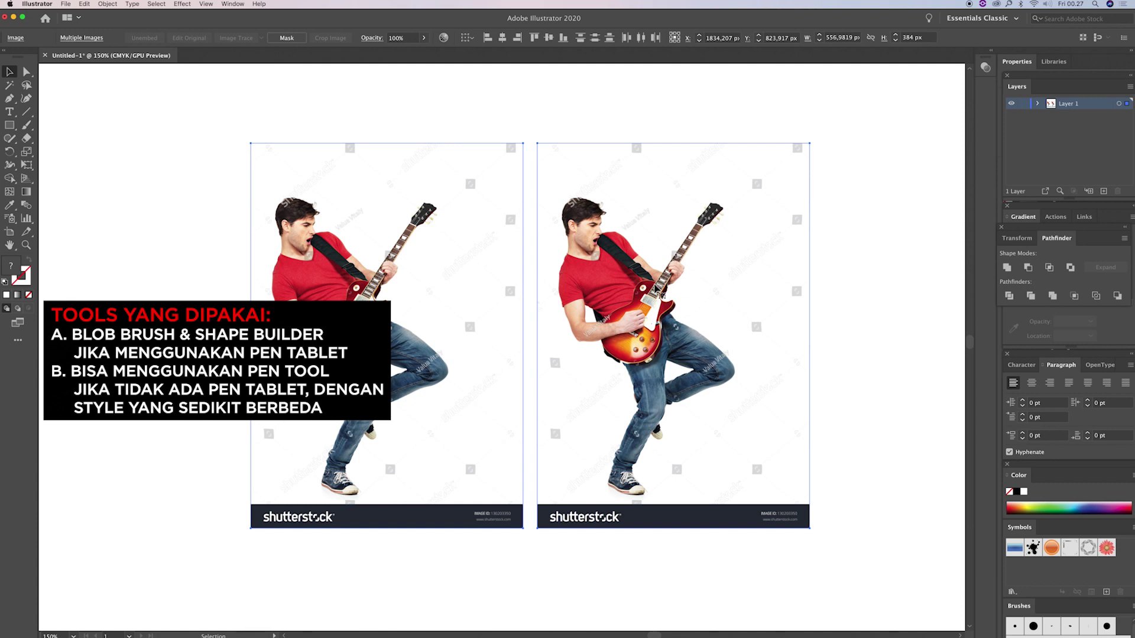
# Step: Fade both guitarist photos to 14% opacity
pyautogui.hscroll(1, 375, 152)
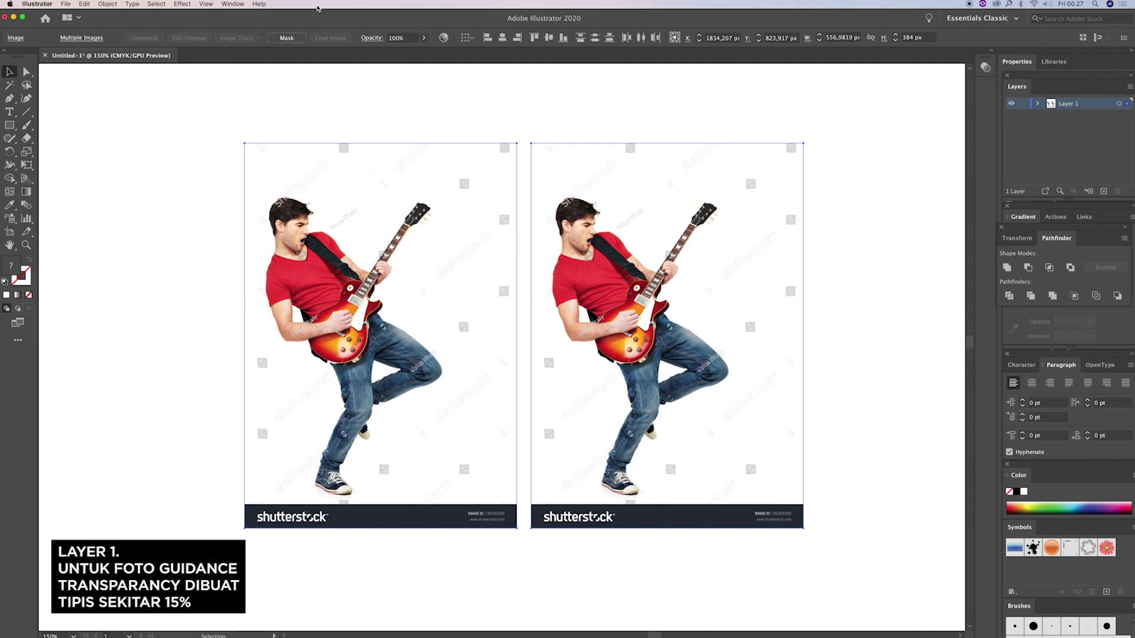
pyautogui.click(425, 39)
pyautogui.click(387, 52)
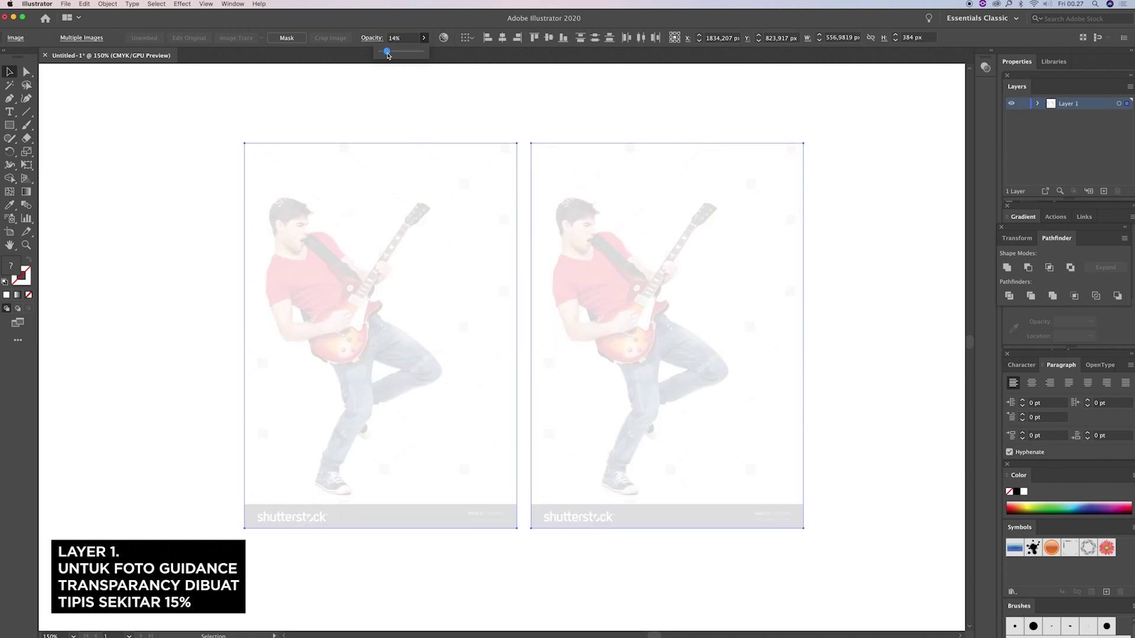
# Step: Switch the document to RGB colour mode, lock Layer 1 and add Layer 2
pyautogui.click(62, 5)
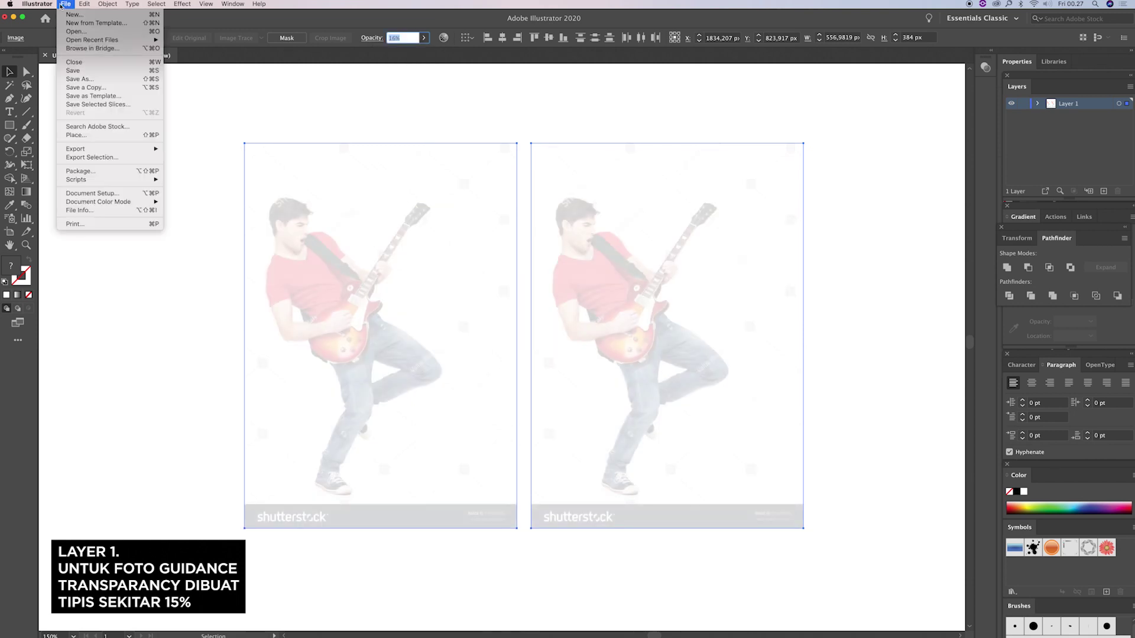
pyautogui.moveTo(98, 201)
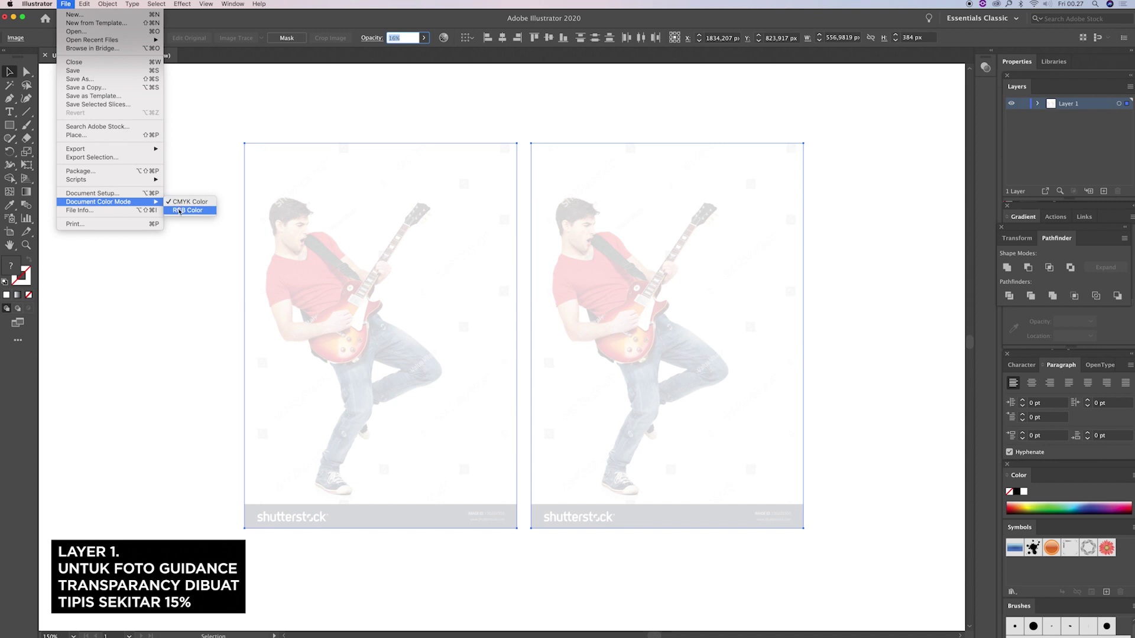
pyautogui.click(181, 211)
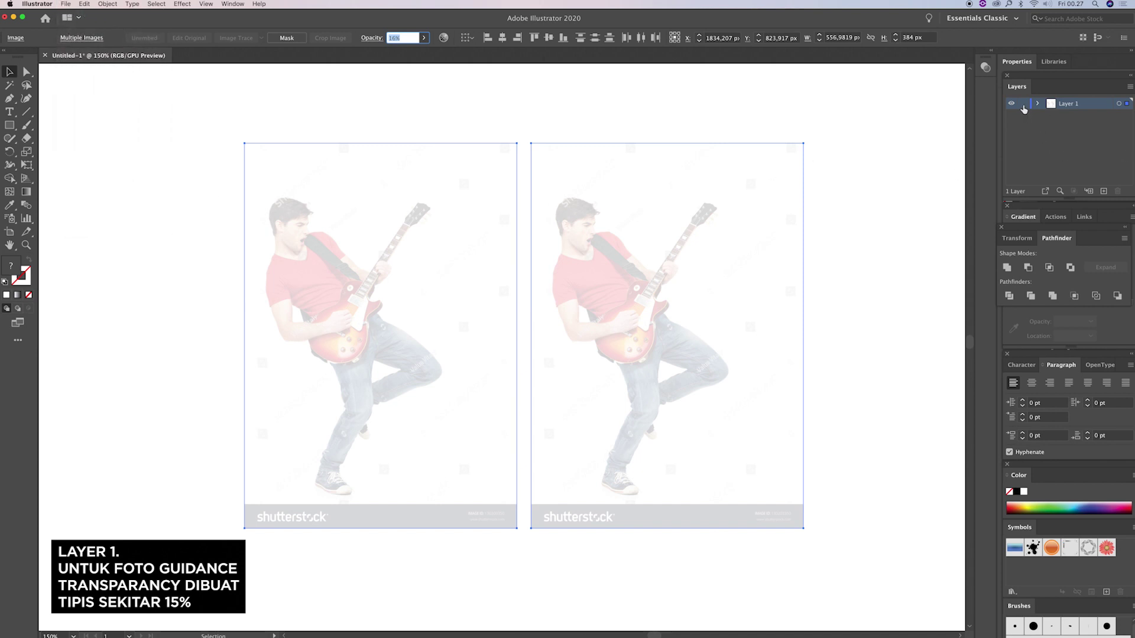
pyautogui.click(1023, 104)
pyautogui.click(1103, 190)
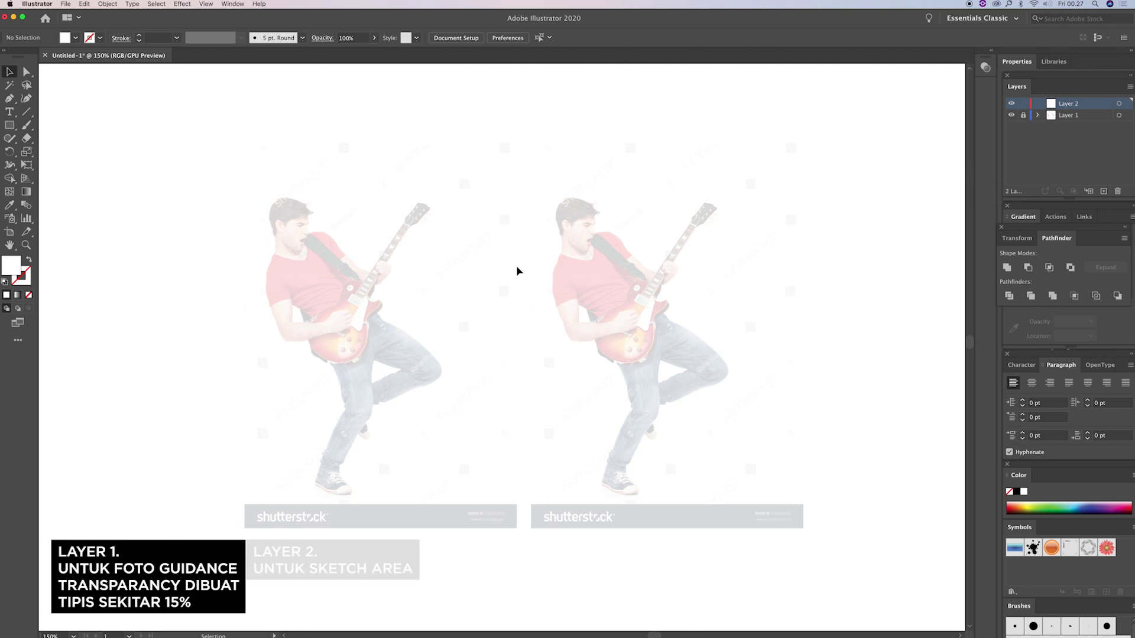
# Step: Zoom to 300% on the left guitarist photo
pyautogui.press('z')
pyautogui.moveTo(341, 312); pyautogui.dragTo(549, 326)
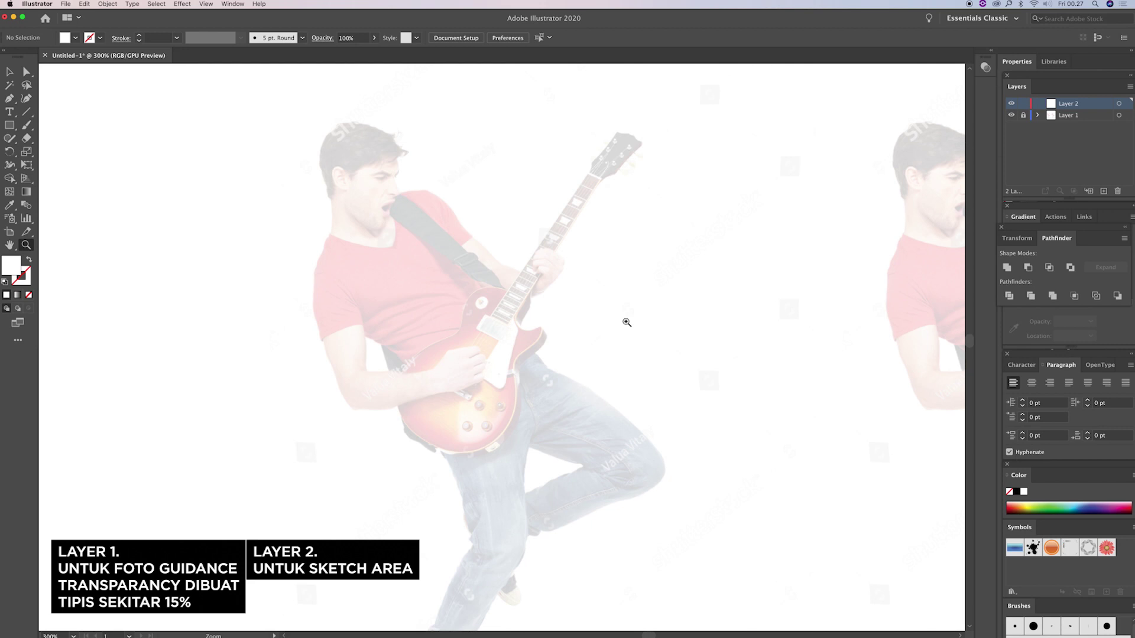
pyautogui.hscroll(-3, 625, 322)
pyautogui.hscroll(-3, 625, 323)
pyautogui.hscroll(-3, 627, 326)
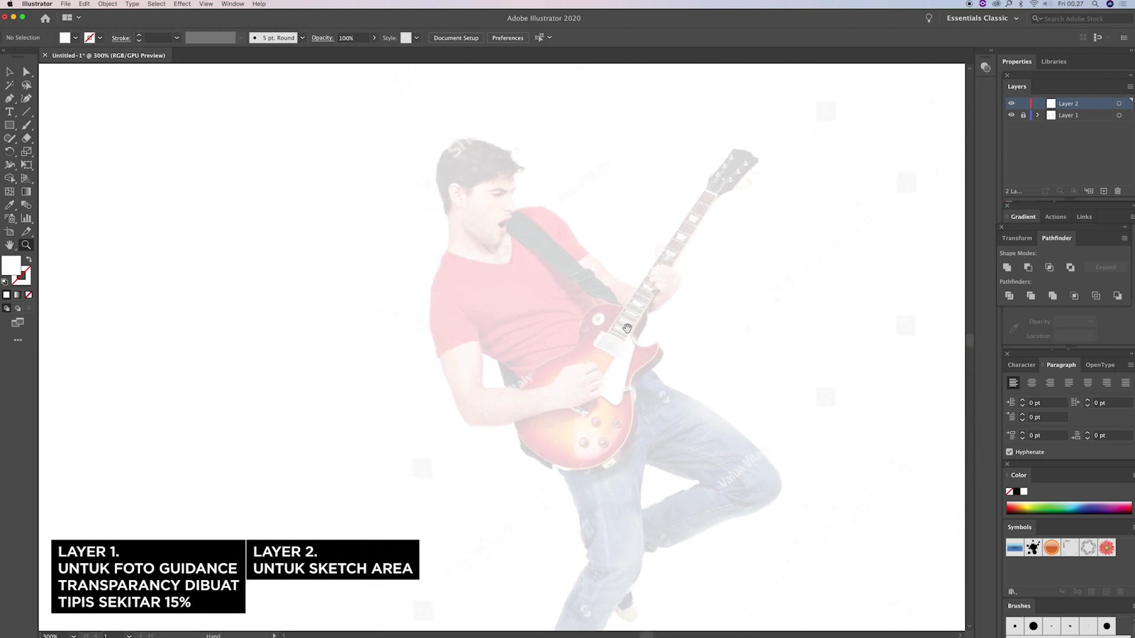
# Step: Set up the Blob Brush with a light grey stroke colour
pyautogui.hotkey('shift', 'b')
pyautogui.doubleClick(28, 276)
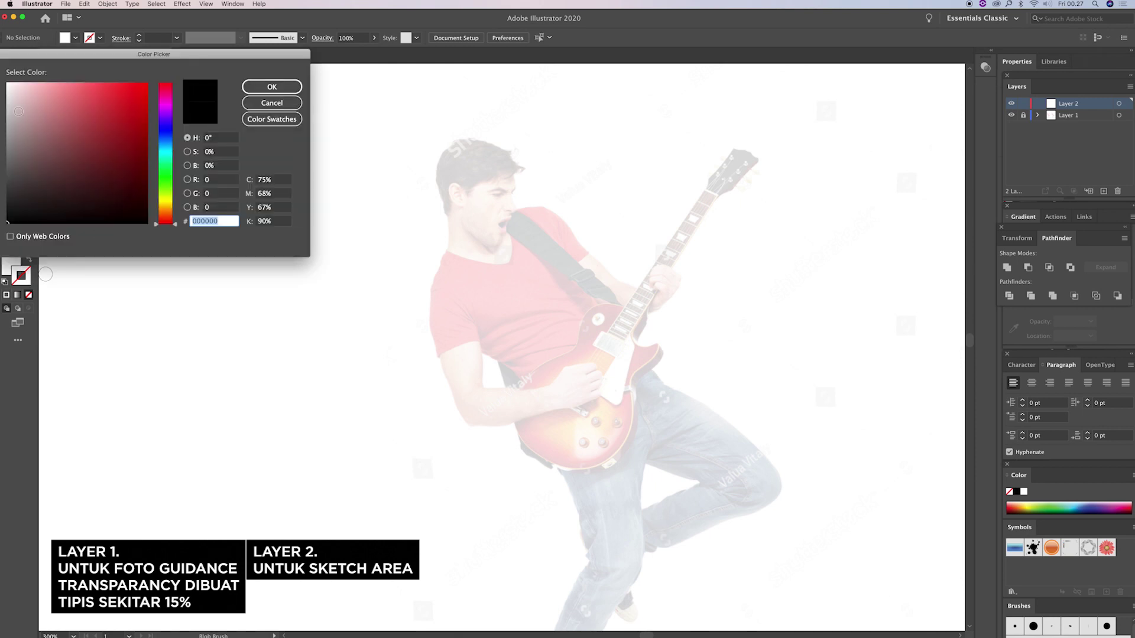
pyautogui.moveTo(18, 111); pyautogui.dragTo(6, 119)
pyautogui.click(272, 87)
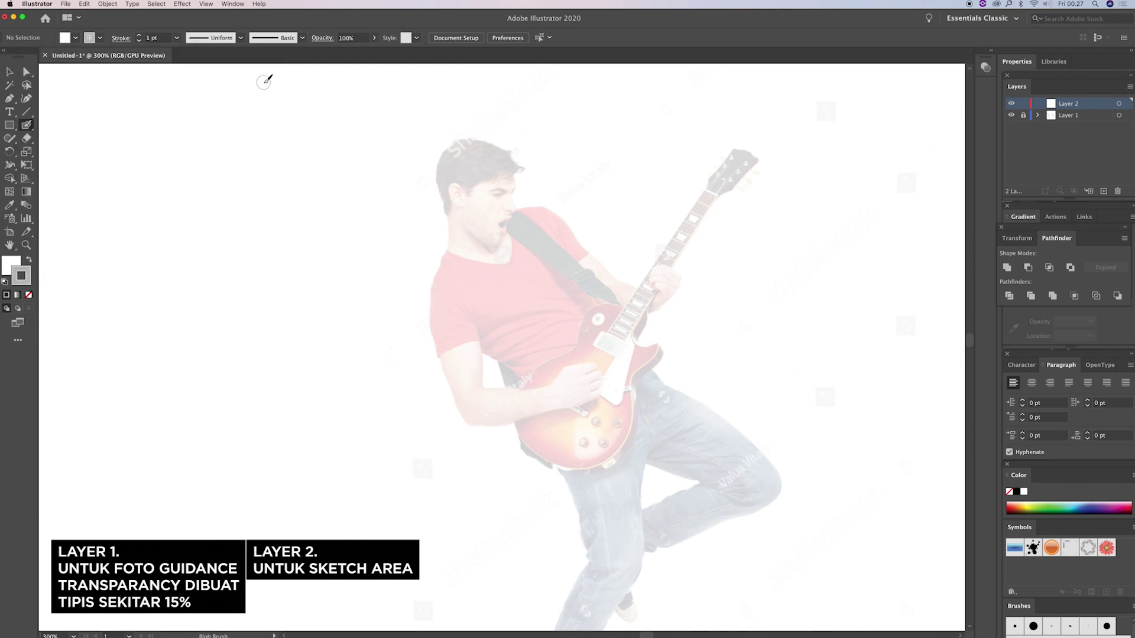
# Step: Sketch the first grey strokes along the guitarist's jaw and neck
pyautogui.moveTo(587, 323); pyautogui.dragTo(568, 274)
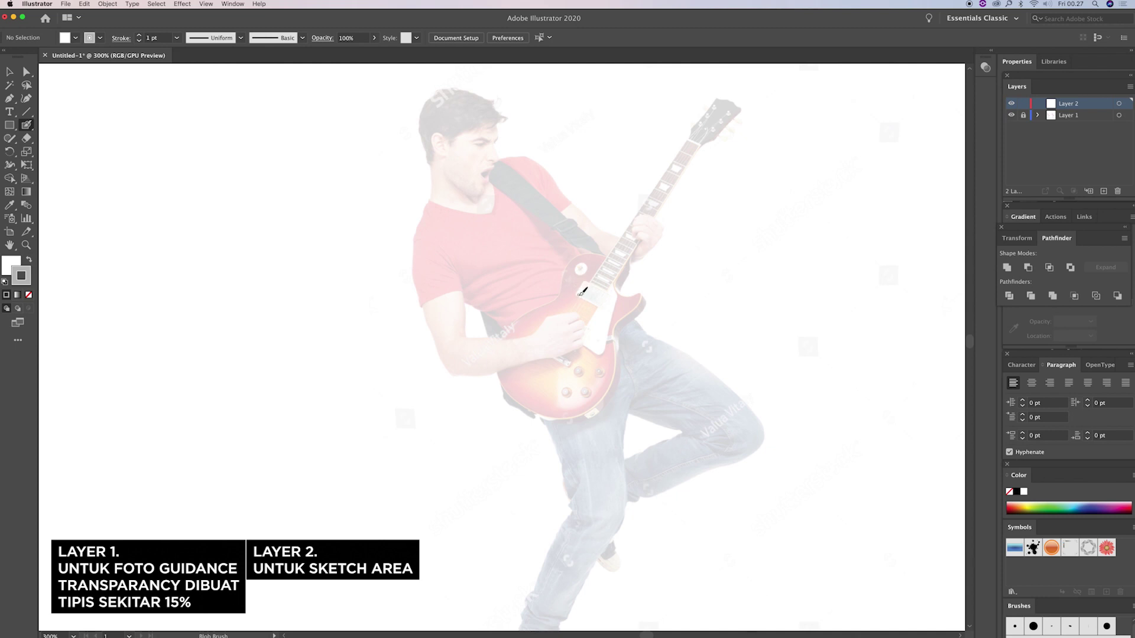
pyautogui.moveTo(588, 286); pyautogui.dragTo(553, 278)
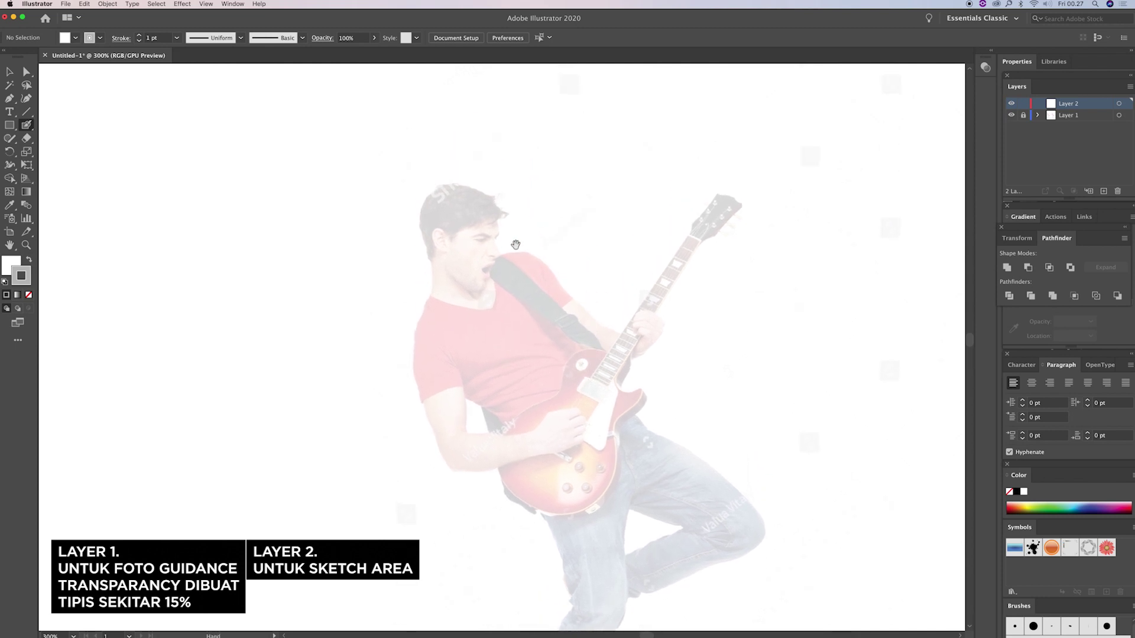
pyautogui.moveTo(516, 244); pyautogui.dragTo(504, 272)
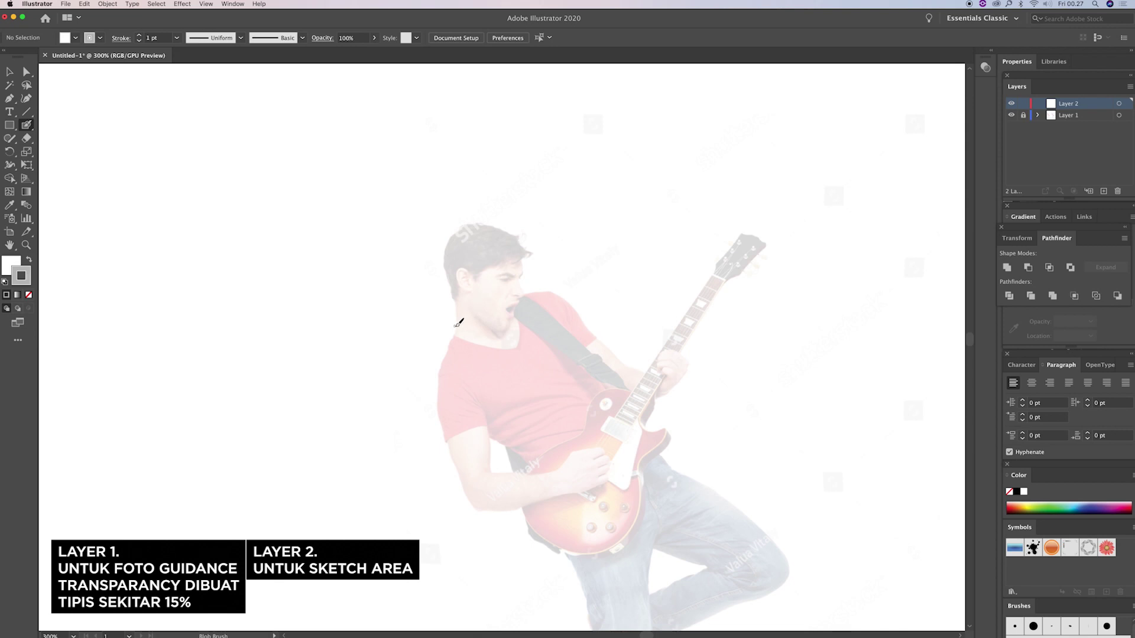
pyautogui.moveTo(456, 339); pyautogui.dragTo(454, 314)
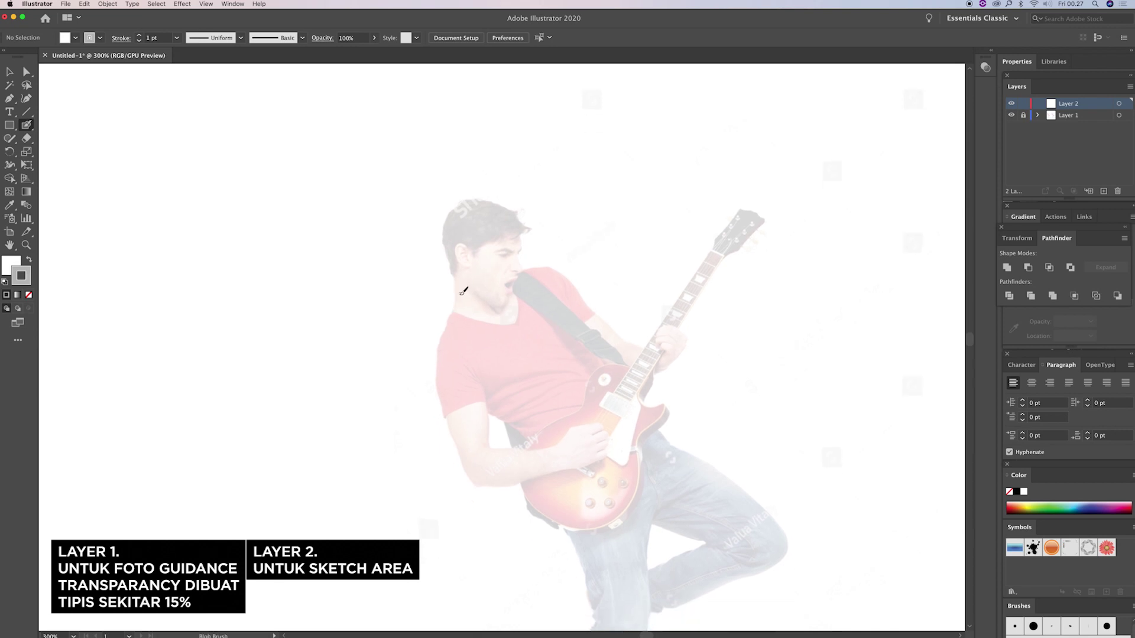
pyautogui.moveTo(465, 266)
pyautogui.mouseDown()
pyautogui.moveTo(454, 304)
pyautogui.moveTo(502, 276)
pyautogui.moveTo(505, 303)
pyautogui.moveTo(500, 275)
pyautogui.moveTo(456, 305)
pyautogui.moveTo(443, 343)
pyautogui.moveTo(486, 288)
pyautogui.mouseUp()
# Step: Sketch the collar and redraw a loop outlining the head
pyautogui.moveTo(499, 278)
pyautogui.mouseDown()
pyautogui.moveTo(538, 276)
pyautogui.moveTo(447, 371)
pyautogui.mouseUp()
pyautogui.moveTo(467, 268); pyautogui.dragTo(498, 277)
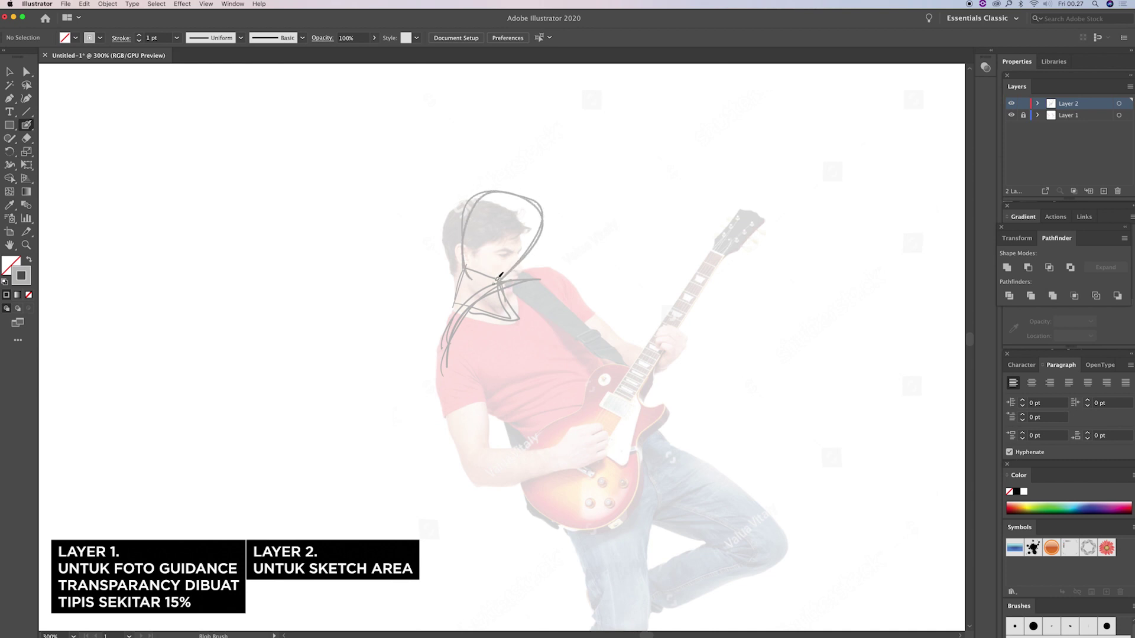
pyautogui.hotkey('ctrl', 'z')
pyautogui.moveTo(463, 238); pyautogui.dragTo(481, 271)
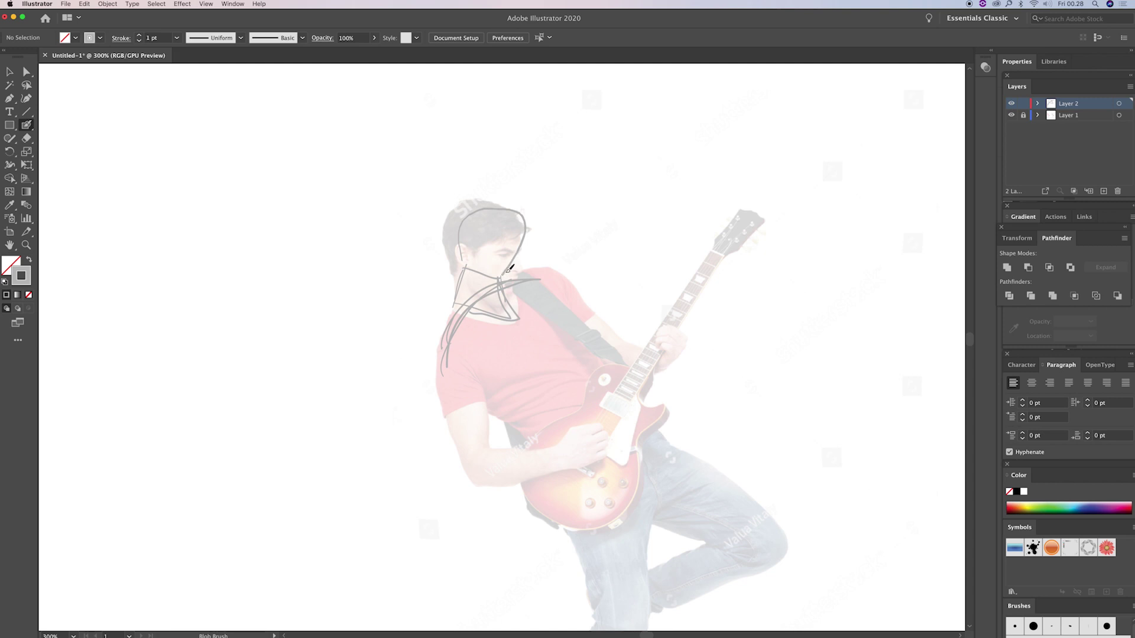
pyautogui.scroll(-3, 482, 271)
# Step: Add grey strokes for the left shoulder, jaw and right side of the face
pyautogui.moveTo(420, 325); pyautogui.dragTo(448, 261)
pyautogui.moveTo(516, 217); pyautogui.dragTo(568, 208)
pyautogui.moveTo(490, 208); pyautogui.dragTo(476, 188)
pyautogui.moveTo(508, 148)
pyautogui.mouseDown()
pyautogui.moveTo(473, 175)
pyautogui.moveTo(503, 193)
pyautogui.moveTo(467, 191)
pyautogui.mouseUp()
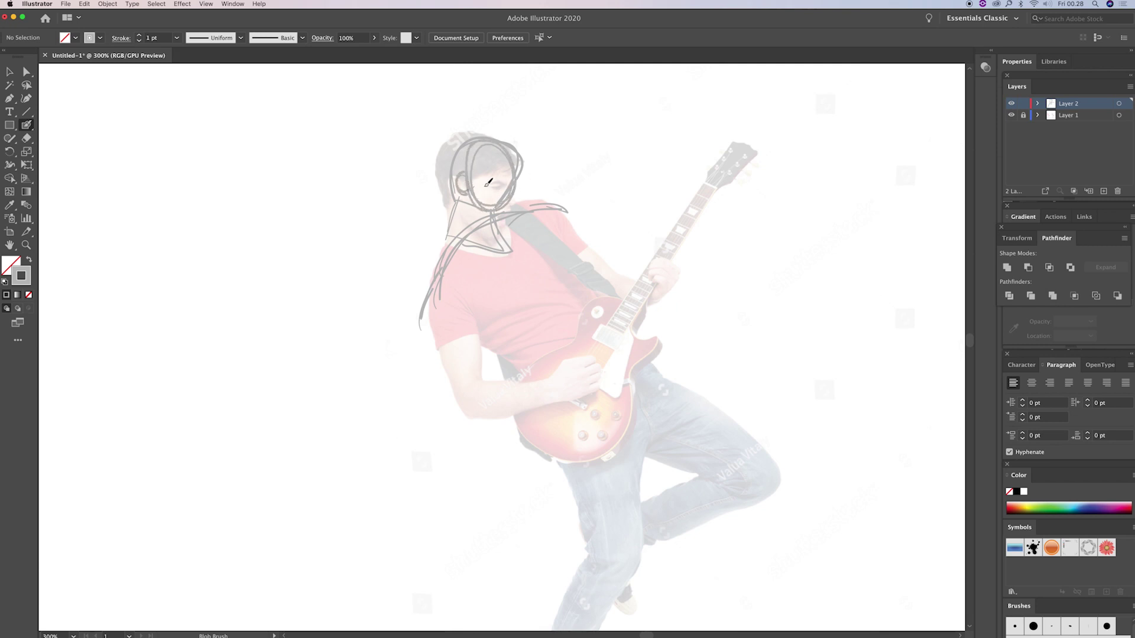
pyautogui.moveTo(516, 152); pyautogui.dragTo(515, 202)
# Step: Rough in the shoulder arc, sleeve and arm, undoing the last stroke
pyautogui.scroll(-3, 485, 308)
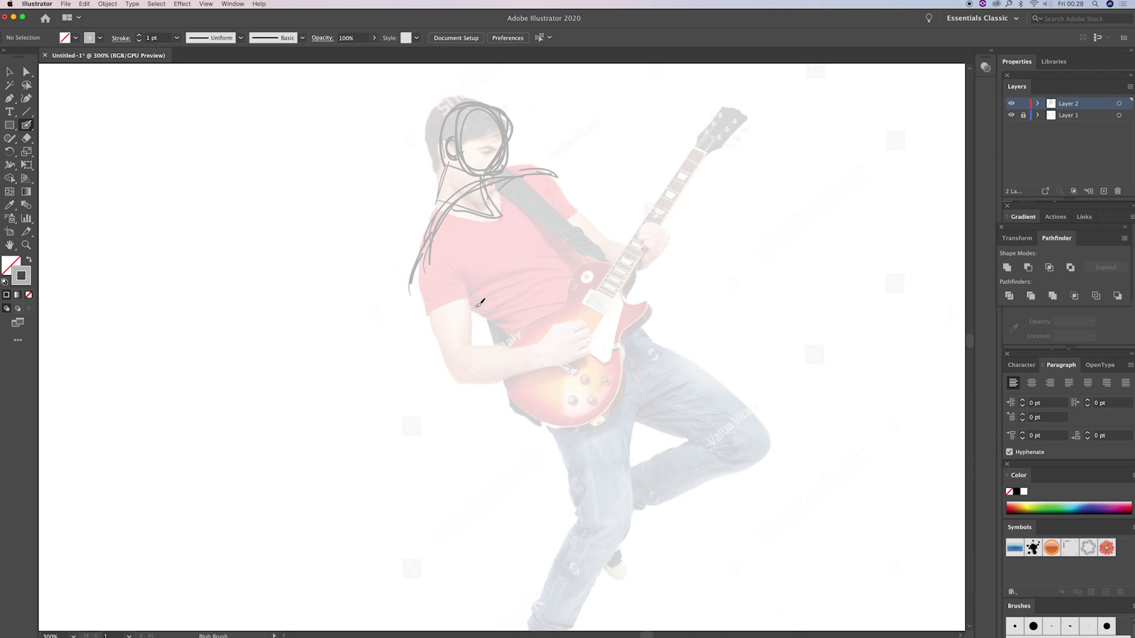
pyautogui.moveTo(409, 295); pyautogui.dragTo(469, 295)
pyautogui.moveTo(419, 241)
pyautogui.mouseDown()
pyautogui.moveTo(441, 306)
pyautogui.moveTo(412, 319)
pyautogui.moveTo(433, 376)
pyautogui.mouseUp()
pyautogui.moveTo(460, 269)
pyautogui.mouseDown()
pyautogui.moveTo(469, 338)
pyautogui.moveTo(553, 375)
pyautogui.mouseUp()
pyautogui.moveTo(433, 374); pyautogui.dragTo(542, 395)
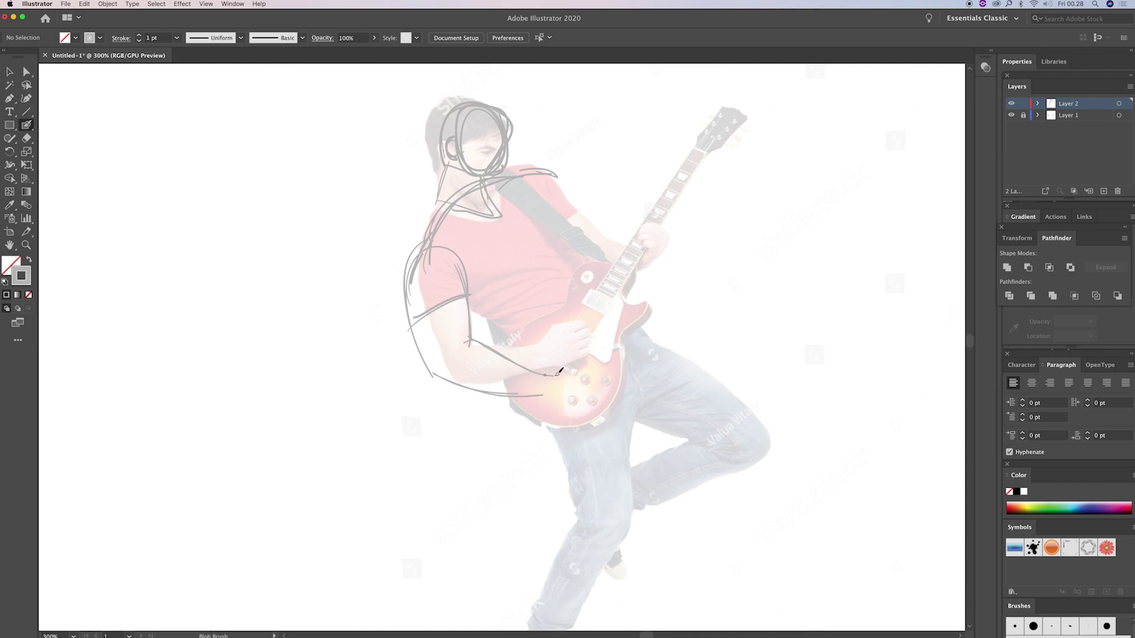
pyautogui.moveTo(541, 394)
pyautogui.mouseDown()
pyautogui.moveTo(573, 401)
pyautogui.moveTo(542, 367)
pyautogui.mouseUp()
pyautogui.hotkey('ctrl', 'z')
# Step: Sketch the forearm, strumming fingers and a curve over the right shoulder
pyautogui.hotkey('ctrl', 'z')
pyautogui.hotkey('ctrl', 'z')
pyautogui.hotkey('ctrl', 'z')
pyautogui.hotkey('ctrl', 'z')
pyautogui.moveTo(471, 345); pyautogui.dragTo(530, 343)
pyautogui.moveTo(434, 378); pyautogui.dragTo(546, 366)
pyautogui.moveTo(467, 398)
pyautogui.mouseDown()
pyautogui.moveTo(562, 349)
pyautogui.moveTo(557, 334)
pyautogui.moveTo(572, 377)
pyautogui.mouseUp()
pyautogui.hotkey('ctrl', 'z')
pyautogui.moveTo(535, 343)
pyautogui.mouseDown()
pyautogui.moveTo(567, 332)
pyautogui.moveTo(588, 350)
pyautogui.moveTo(594, 360)
pyautogui.moveTo(559, 381)
pyautogui.mouseUp()
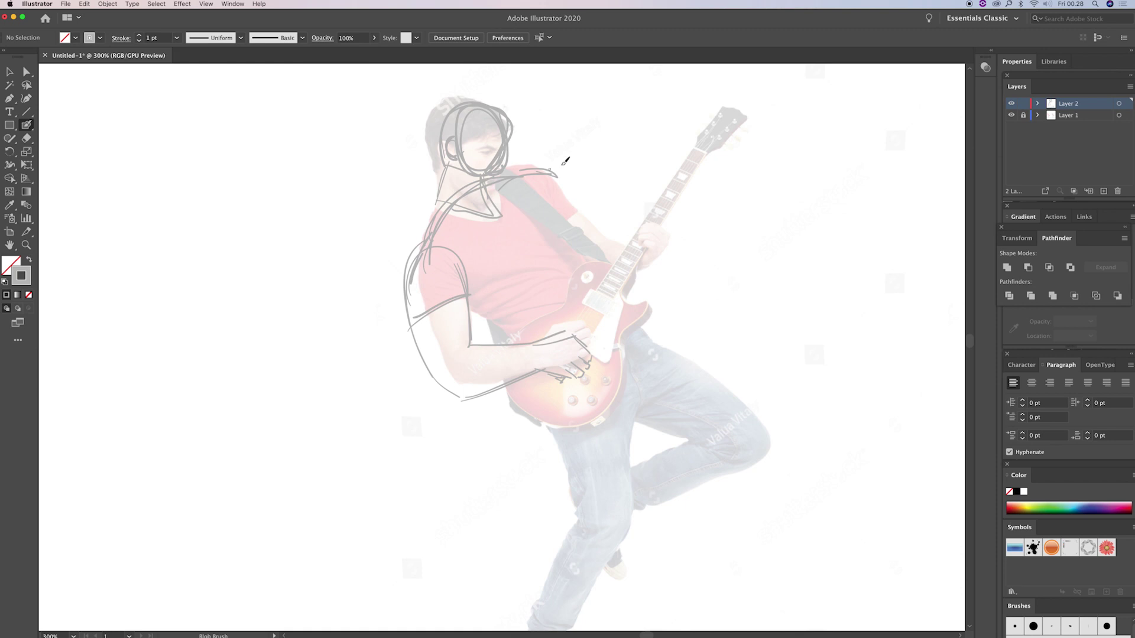
pyautogui.moveTo(566, 180)
pyautogui.mouseDown()
pyautogui.moveTo(576, 204)
pyautogui.moveTo(567, 222)
pyautogui.moveTo(604, 251)
pyautogui.mouseUp()
pyautogui.moveTo(567, 212)
pyautogui.mouseDown()
pyautogui.moveTo(638, 226)
pyautogui.moveTo(622, 254)
pyautogui.moveTo(677, 253)
pyautogui.moveTo(680, 208)
pyautogui.moveTo(650, 230)
pyautogui.moveTo(664, 188)
pyautogui.moveTo(650, 220)
pyautogui.moveTo(677, 212)
pyautogui.mouseUp()
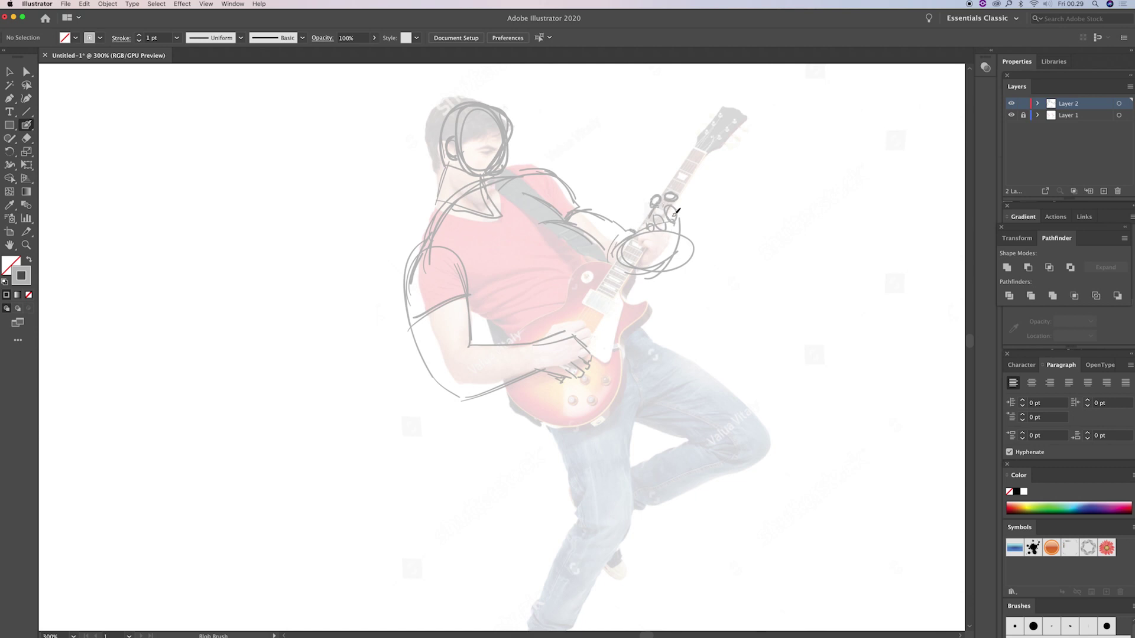
# Step: Trace the fretting-hand loops, the top of the head and the guitar neck's left edge
pyautogui.moveTo(676, 260); pyautogui.dragTo(683, 207)
pyautogui.moveTo(455, 109); pyautogui.dragTo(482, 115)
pyautogui.moveTo(639, 227); pyautogui.dragTo(700, 149)
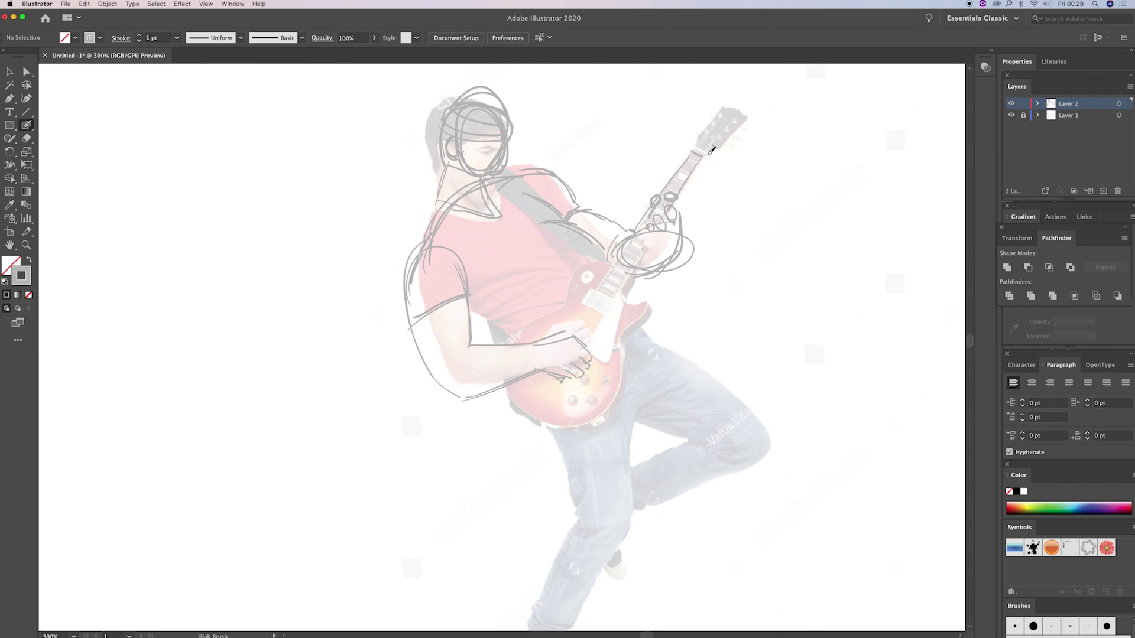
pyautogui.scroll(2, 682, 190)
pyautogui.hscroll(2, 683, 189)
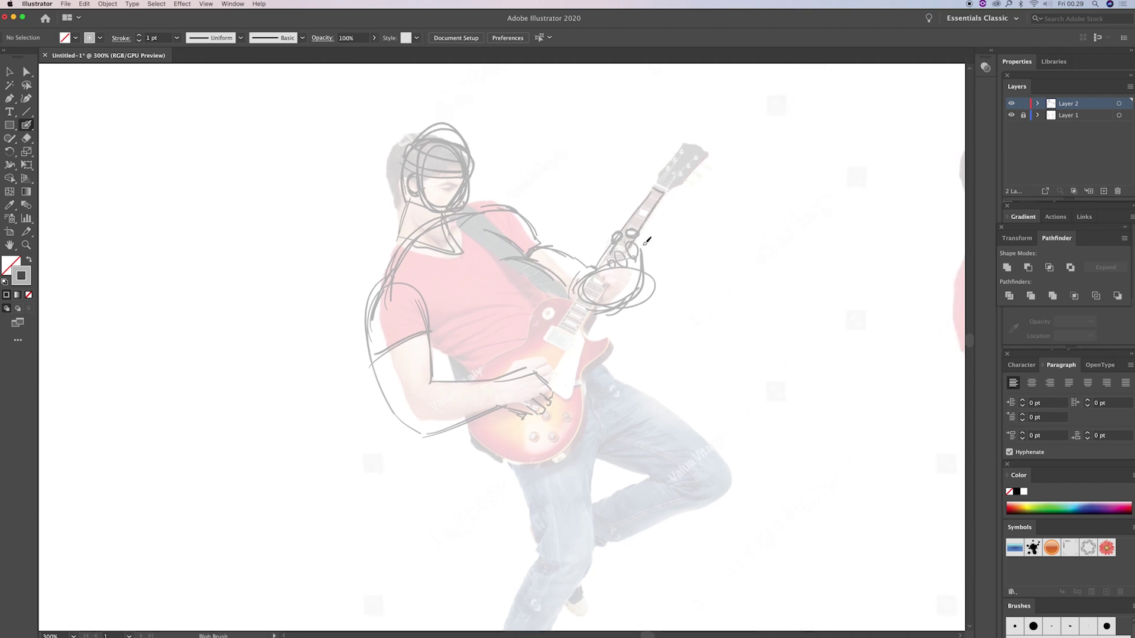
pyautogui.scroll(-2, 651, 231)
pyautogui.hscroll(-1, 651, 231)
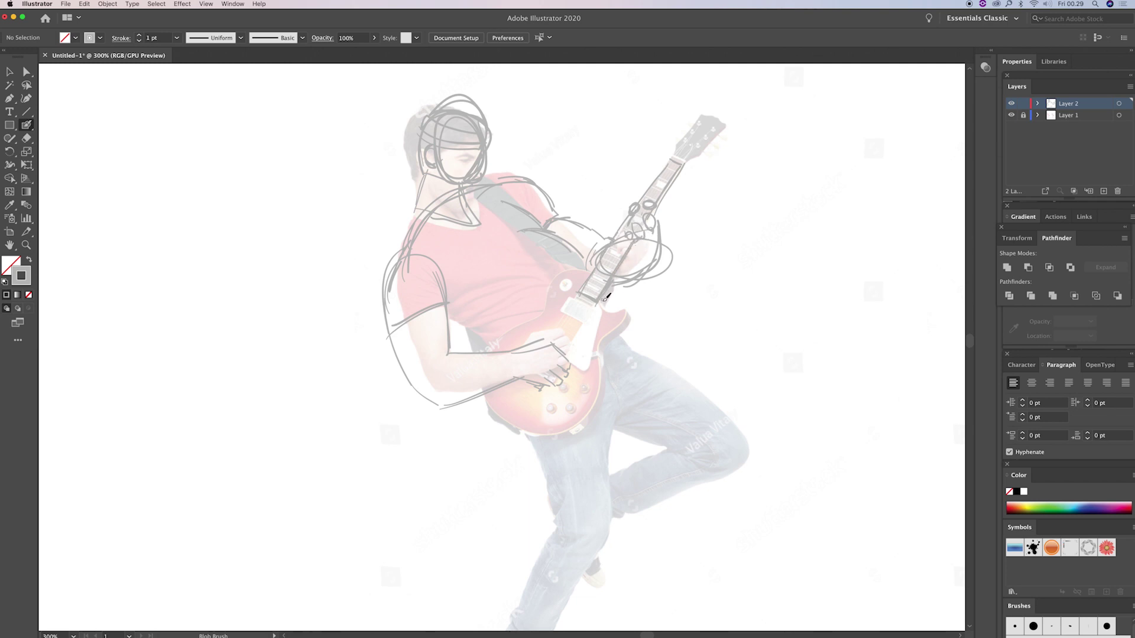
# Step: Sketch along the guitar neck and loop around the headstock outline
pyautogui.moveTo(619, 283); pyautogui.dragTo(611, 292)
pyautogui.moveTo(680, 144); pyautogui.dragTo(713, 142)
pyautogui.moveTo(716, 121); pyautogui.dragTo(702, 163)
pyautogui.scroll(-2, 591, 278)
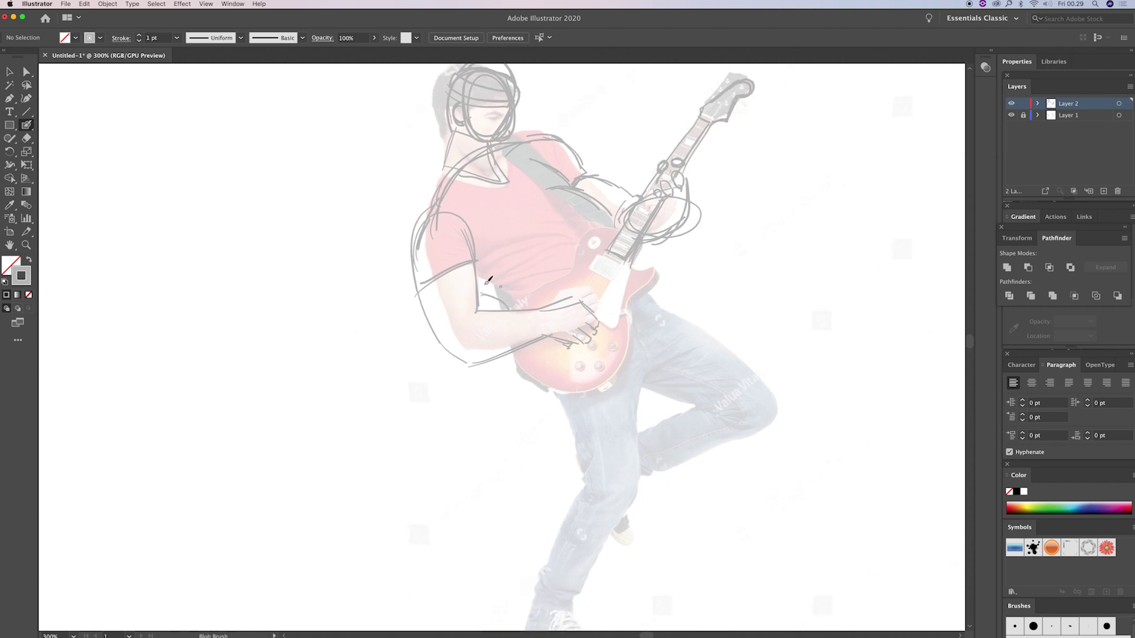
# Step: Rough in strokes down the arm and curves across the torso to the guitar neck
pyautogui.moveTo(452, 162); pyautogui.dragTo(411, 298)
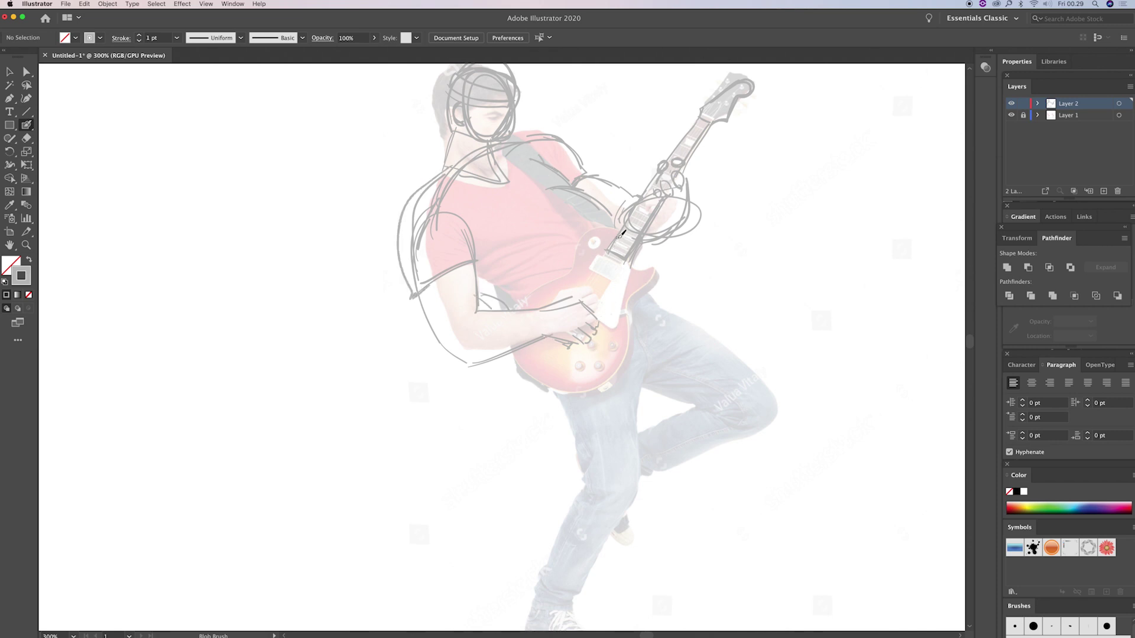
pyautogui.moveTo(612, 198); pyautogui.dragTo(589, 240)
pyautogui.hotkey('ctrl', 'z')
pyautogui.hotkey('ctrl', 'z')
pyautogui.moveTo(618, 211); pyautogui.dragTo(506, 319)
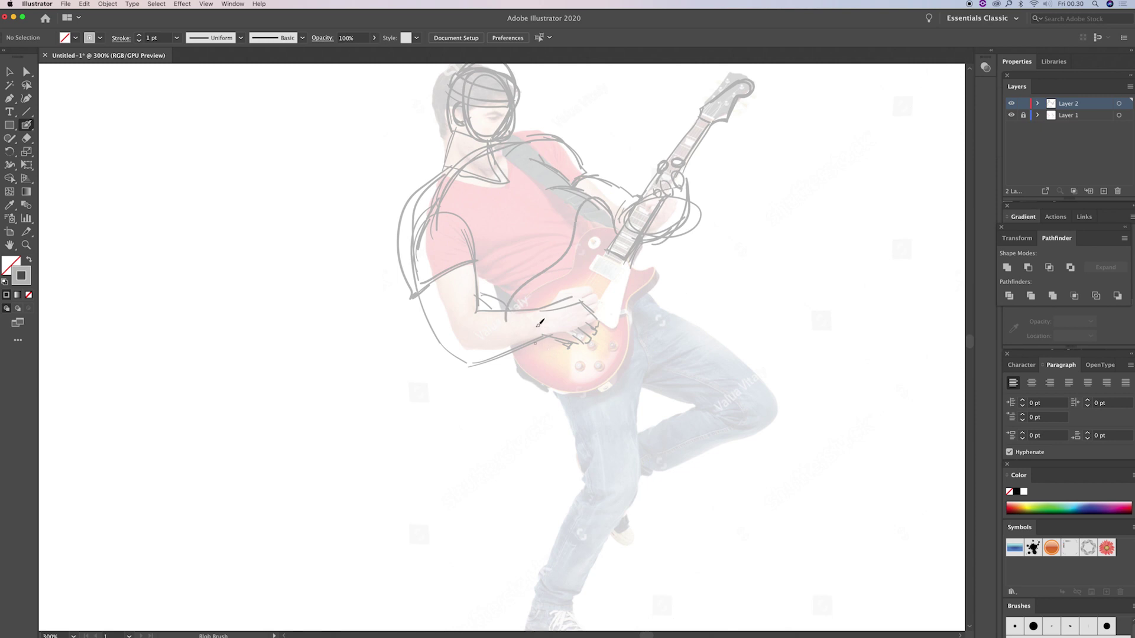
pyautogui.moveTo(570, 242)
pyautogui.mouseDown()
pyautogui.moveTo(625, 257)
pyautogui.moveTo(584, 402)
pyautogui.moveTo(658, 286)
pyautogui.mouseUp()
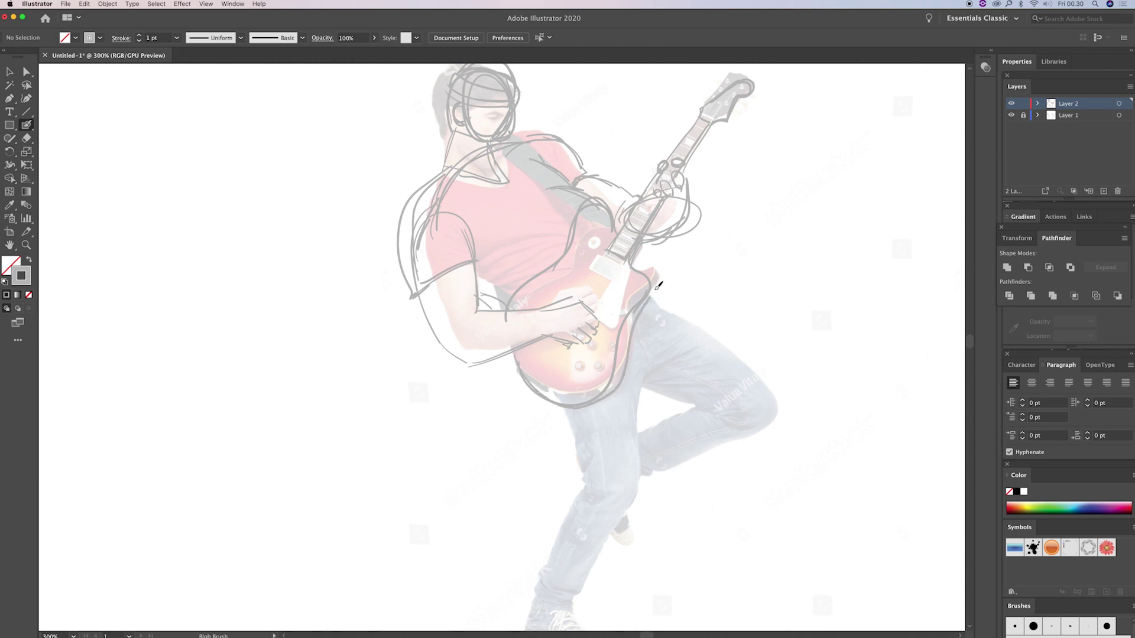
pyautogui.press('super+z')
# Step: Outline the guitar body's edges, lower body and pickup with grey strokes
pyautogui.moveTo(634, 248); pyautogui.dragTo(627, 333)
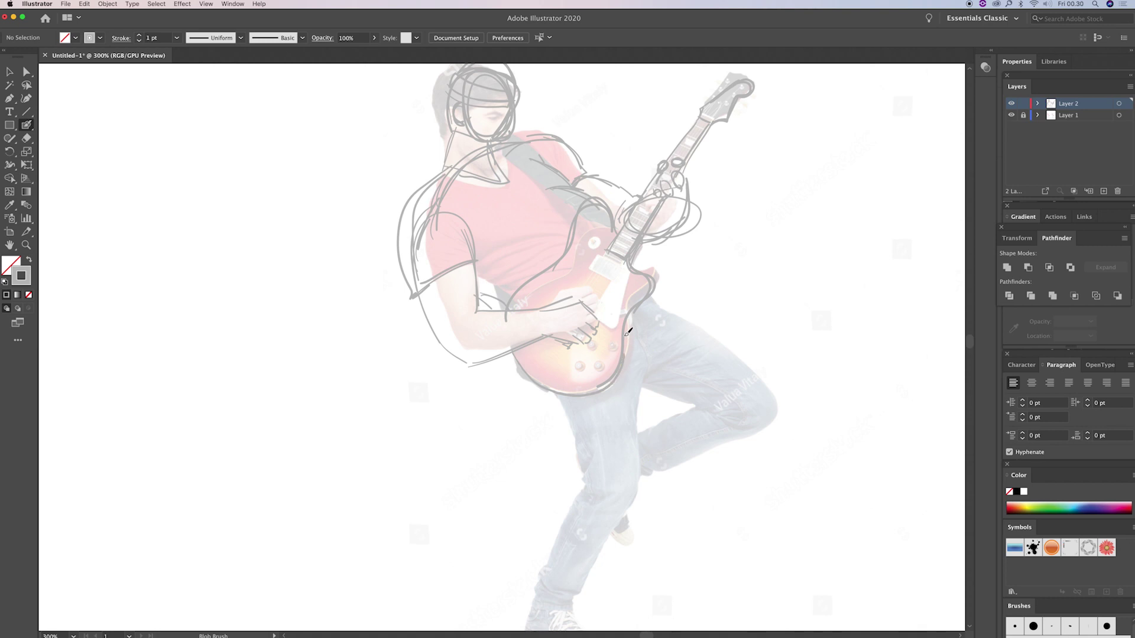
pyautogui.moveTo(589, 344); pyautogui.dragTo(568, 363)
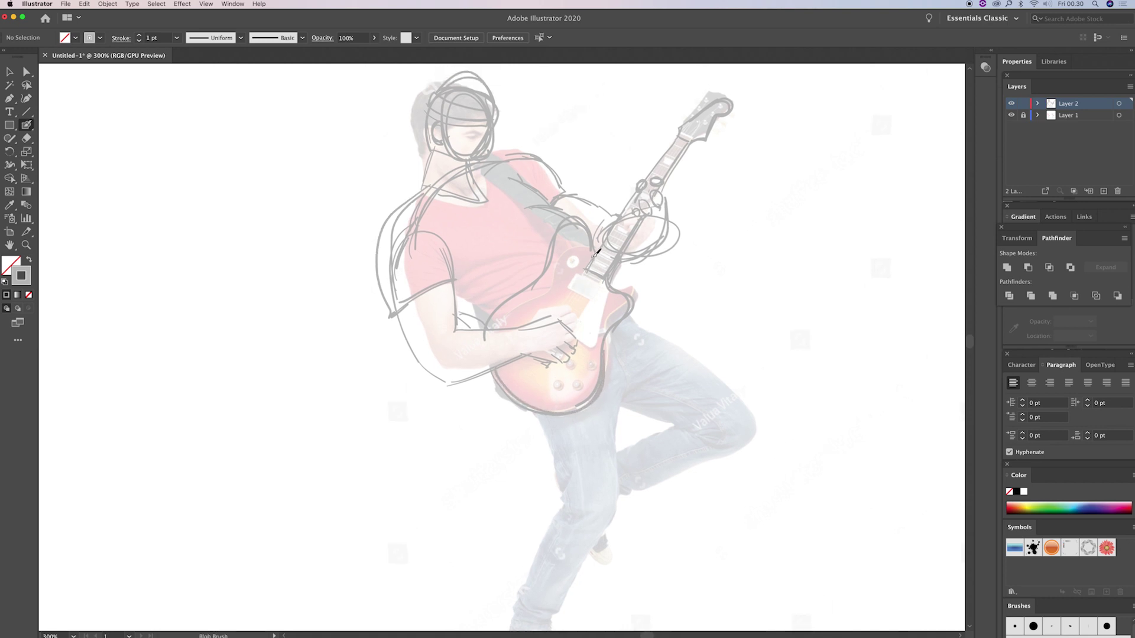
pyautogui.moveTo(573, 250); pyautogui.dragTo(547, 326)
pyautogui.hotkey('ctrl', 'z')
pyautogui.moveTo(590, 366); pyautogui.dragTo(596, 360)
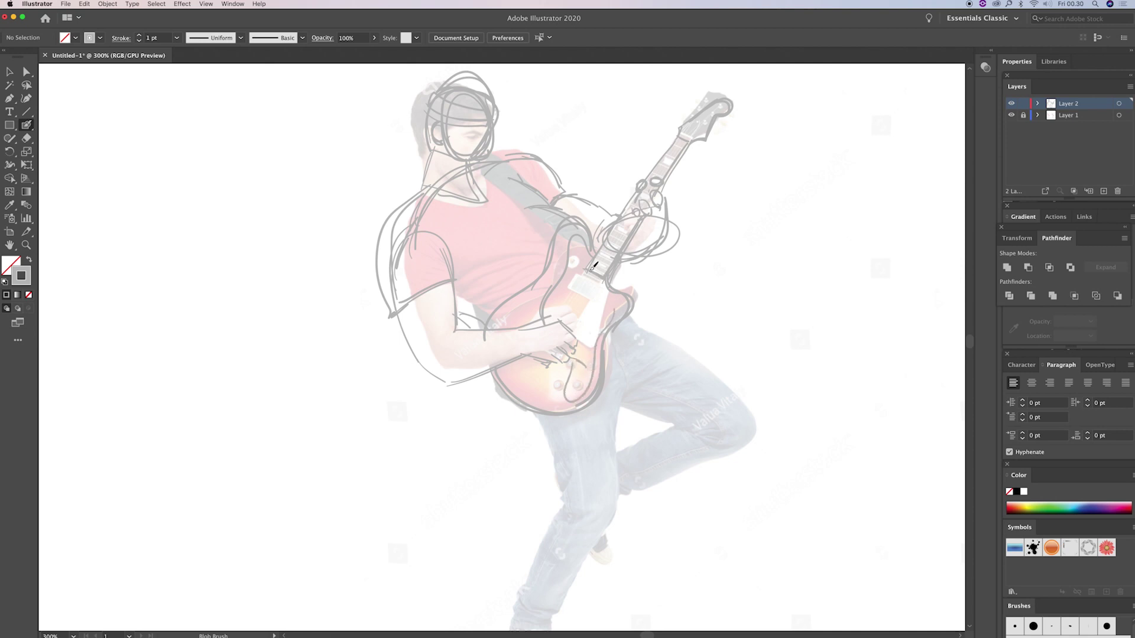
pyautogui.moveTo(598, 287)
pyautogui.mouseDown()
pyautogui.moveTo(587, 275)
pyautogui.moveTo(567, 302)
pyautogui.moveTo(578, 307)
pyautogui.mouseUp()
pyautogui.moveTo(638, 337)
pyautogui.mouseDown()
pyautogui.moveTo(643, 272)
pyautogui.moveTo(654, 300)
pyautogui.mouseUp()
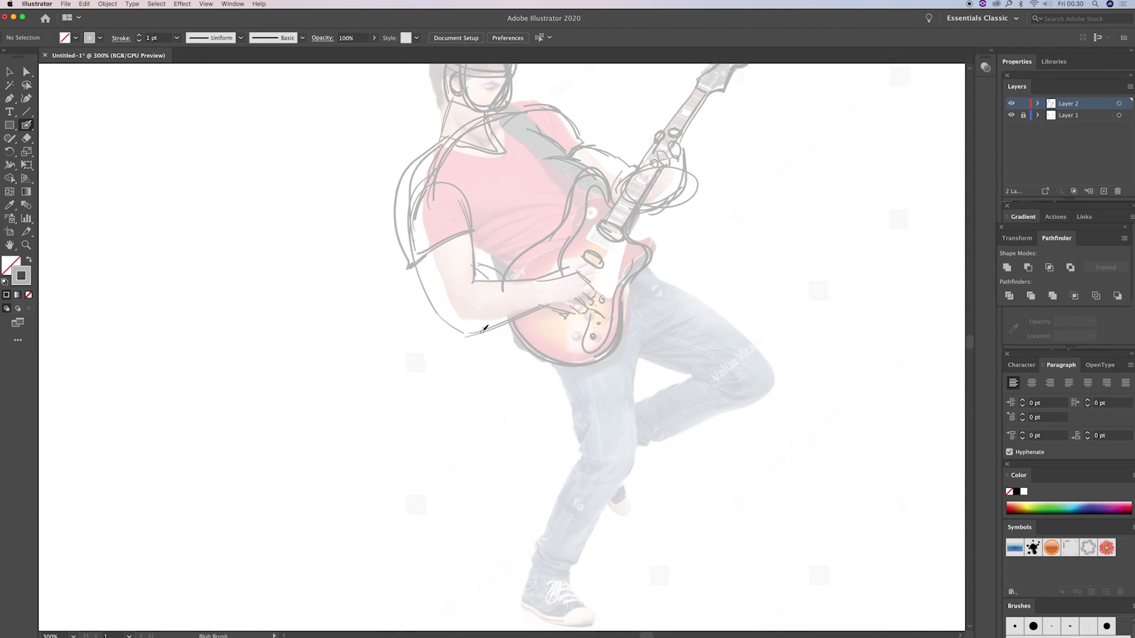
# Step: Zoom out and sketch the jeans and lower leg contours with the Blob Brush
pyautogui.press('z')
pyautogui.keyDown('alt'); pyautogui.click(591, 352); pyautogui.keyUp('alt')
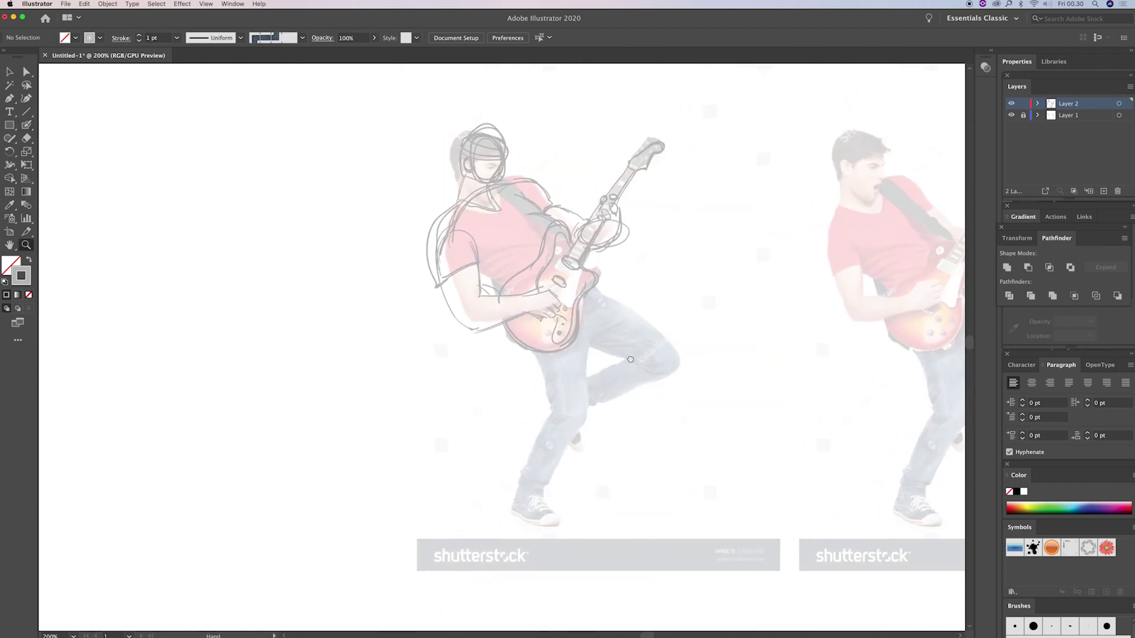
pyautogui.hotkey('shift', 'b')
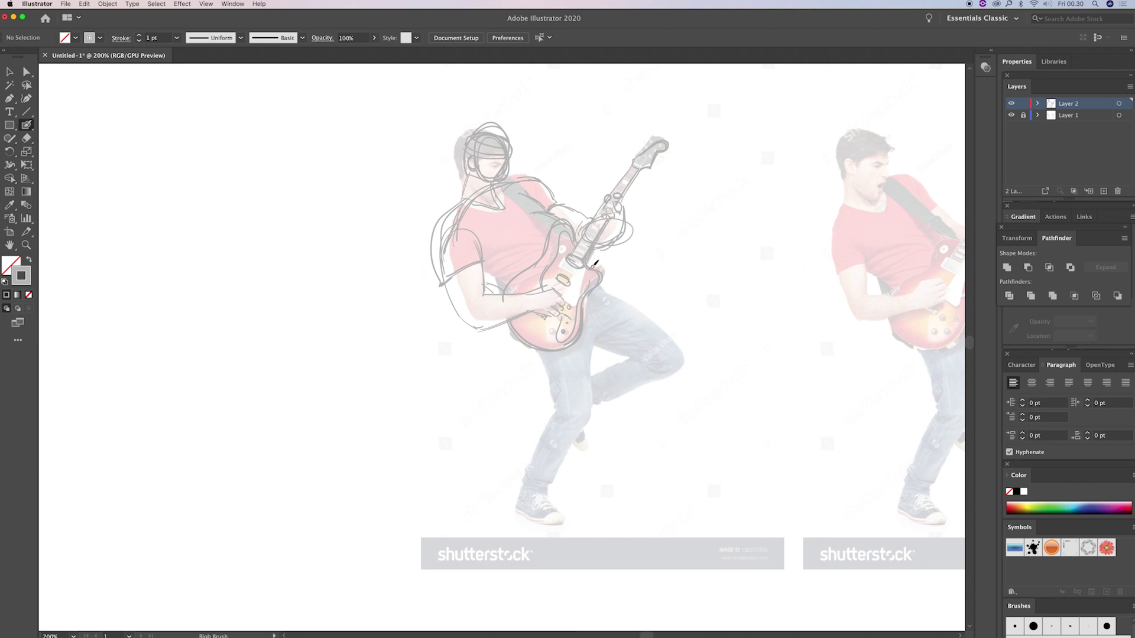
pyautogui.moveTo(591, 266)
pyautogui.mouseDown()
pyautogui.moveTo(672, 272)
pyautogui.moveTo(659, 307)
pyautogui.mouseUp()
pyautogui.moveTo(583, 367); pyautogui.dragTo(578, 385)
pyautogui.moveTo(531, 350); pyautogui.dragTo(570, 412)
pyautogui.moveTo(592, 349); pyautogui.dragTo(592, 405)
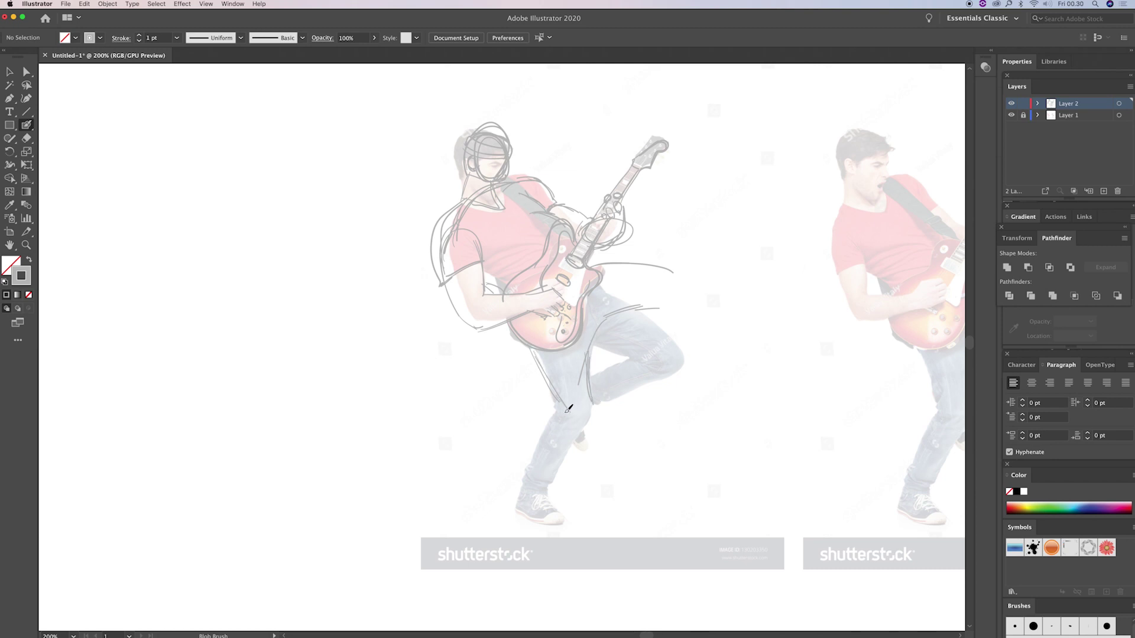
pyautogui.moveTo(559, 404); pyautogui.dragTo(533, 449)
pyautogui.moveTo(556, 384)
pyautogui.mouseDown()
pyautogui.moveTo(529, 435)
pyautogui.moveTo(535, 454)
pyautogui.mouseUp()
# Step: Outline the raised knee and extend the lower leg line down
pyautogui.moveTo(689, 289); pyautogui.dragTo(652, 328)
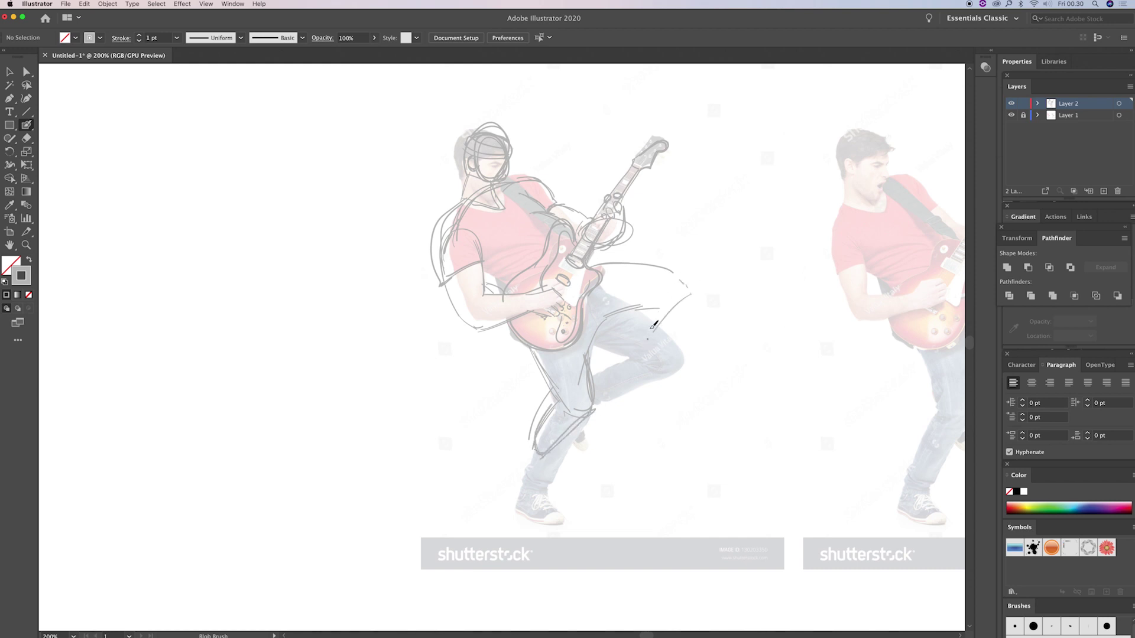
pyautogui.moveTo(677, 273)
pyautogui.mouseDown()
pyautogui.moveTo(697, 319)
pyautogui.moveTo(677, 324)
pyautogui.moveTo(695, 348)
pyautogui.moveTo(702, 335)
pyautogui.mouseUp()
pyautogui.moveTo(645, 294); pyautogui.dragTo(683, 346)
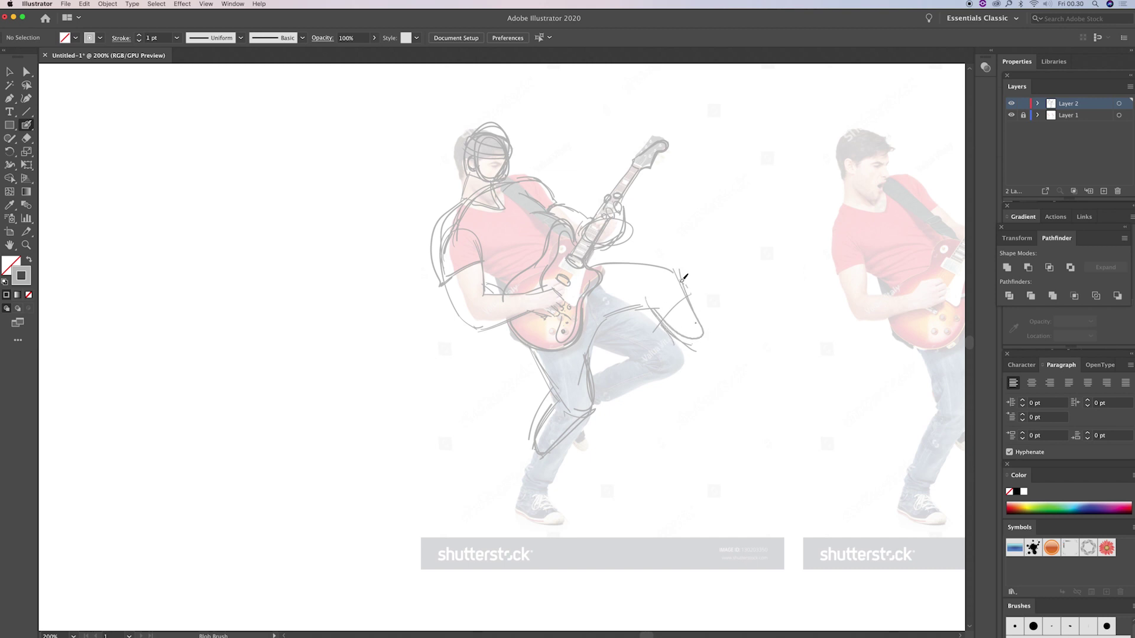
pyautogui.moveTo(681, 281); pyautogui.dragTo(662, 312)
pyautogui.moveTo(537, 433); pyautogui.dragTo(510, 490)
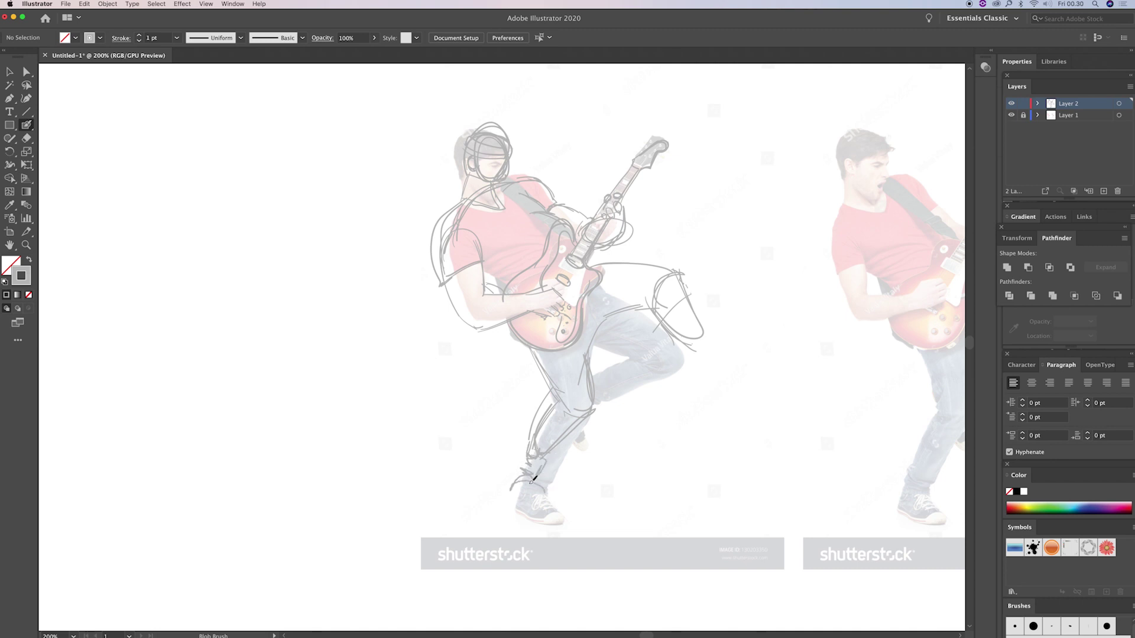
pyautogui.moveTo(687, 345)
pyautogui.mouseDown()
pyautogui.moveTo(699, 349)
pyautogui.moveTo(690, 371)
pyautogui.moveTo(743, 387)
pyautogui.mouseUp()
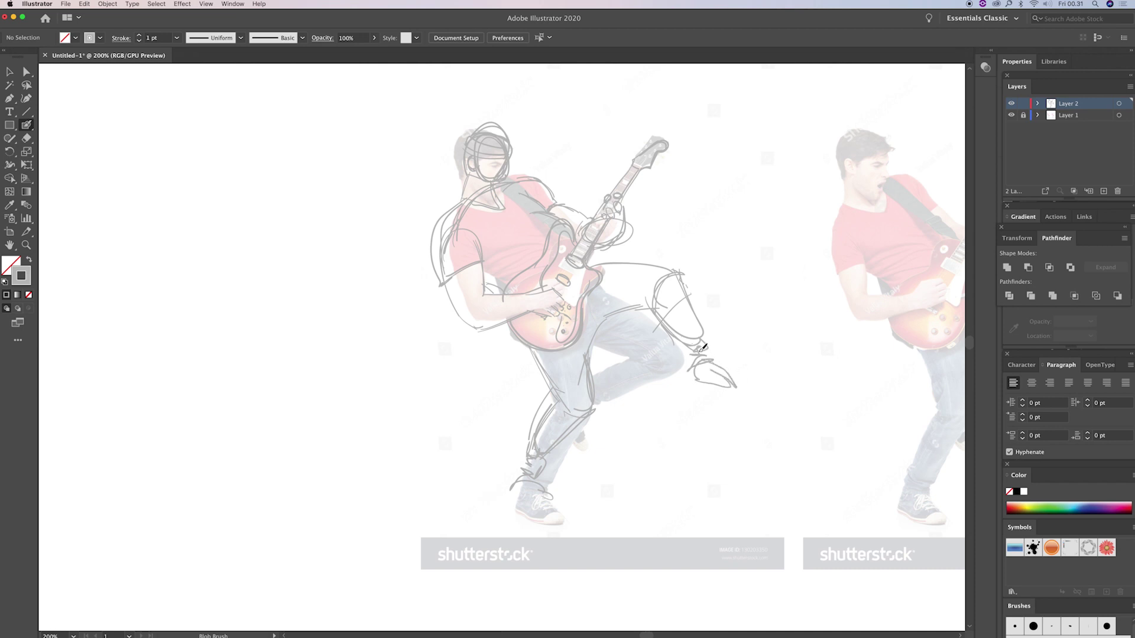
# Step: Hide Layer 1's photo to check the sketch, adding lower-leg and thigh strokes
pyautogui.click(1011, 115)
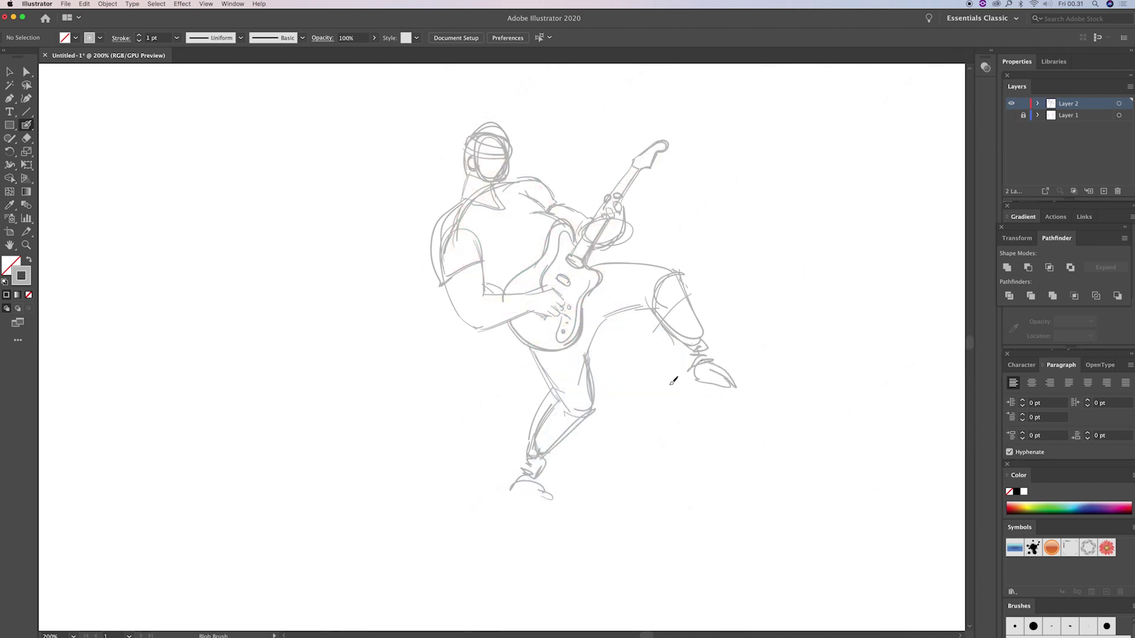
pyautogui.moveTo(593, 350); pyautogui.dragTo(598, 401)
pyautogui.scroll(2, 625, 360)
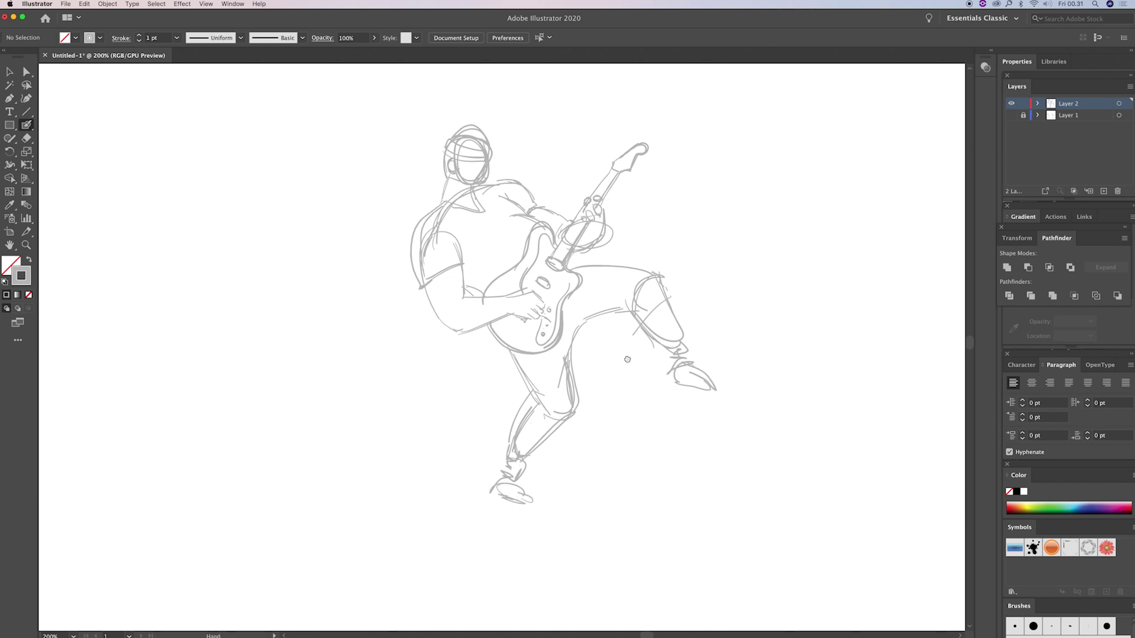
pyautogui.hscroll(3, 625, 360)
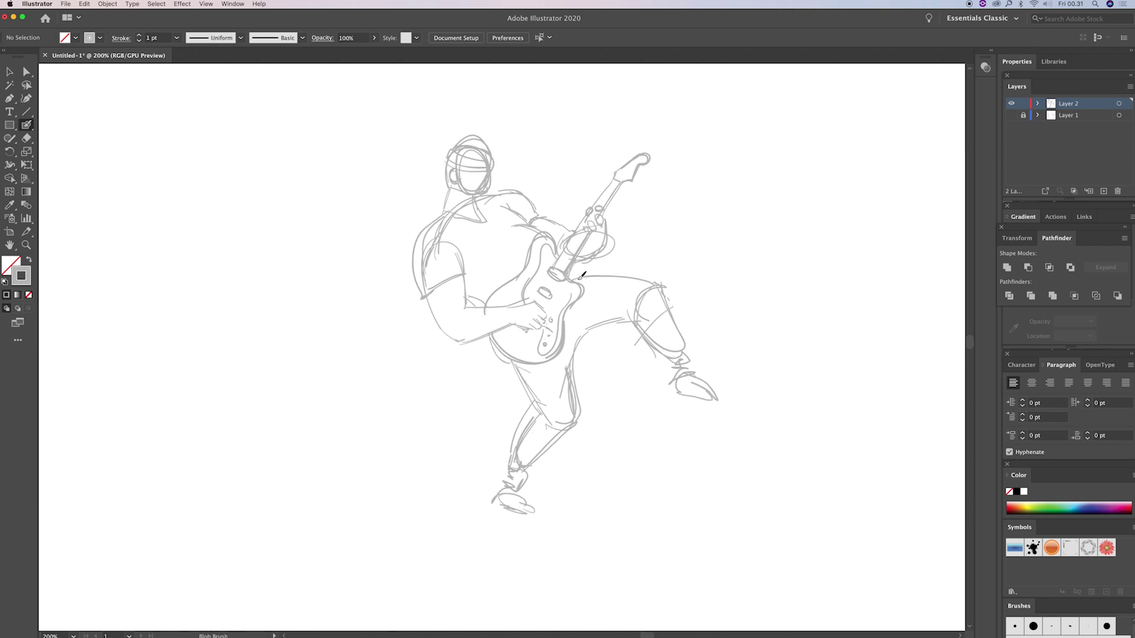
pyautogui.hscroll(3, 618, 383)
pyautogui.scroll(1, 617, 383)
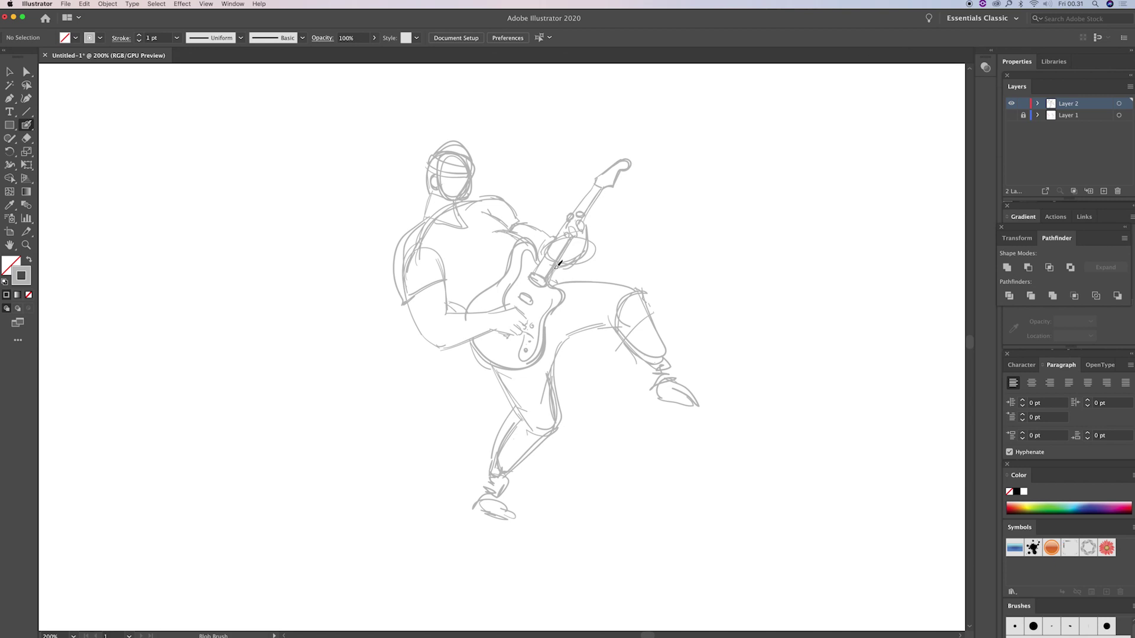
pyautogui.moveTo(581, 342); pyautogui.dragTo(630, 348)
# Step: Show the reference photo again and zoom to 300% on the right-hand guitarist with the Pen tool
pyautogui.click(1011, 115)
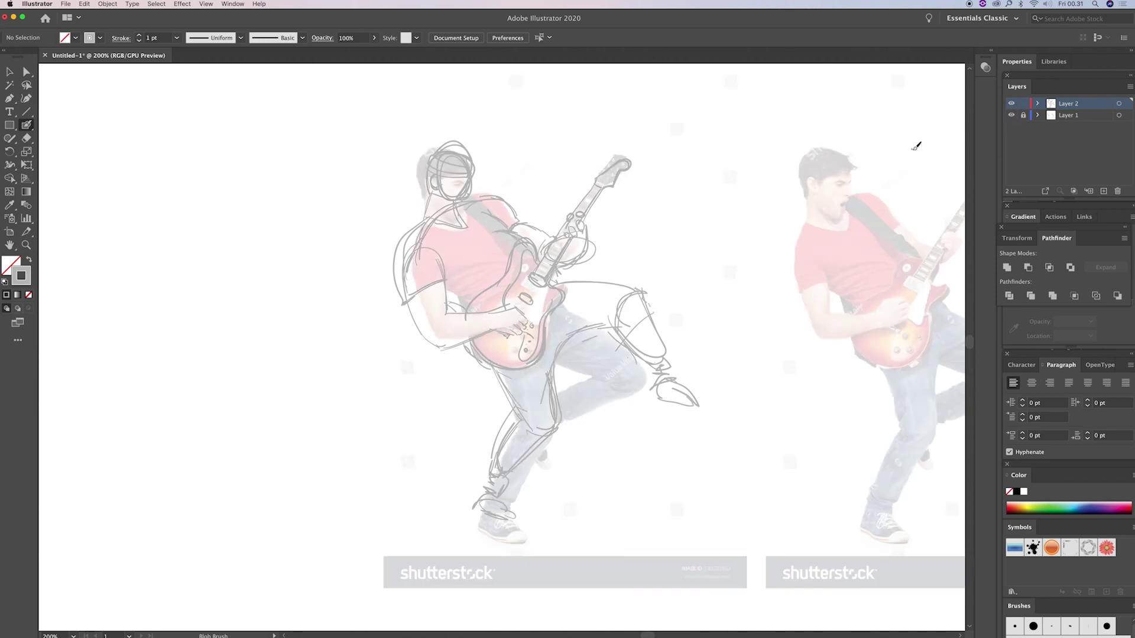
pyautogui.moveTo(702, 339); pyautogui.dragTo(583, 347)
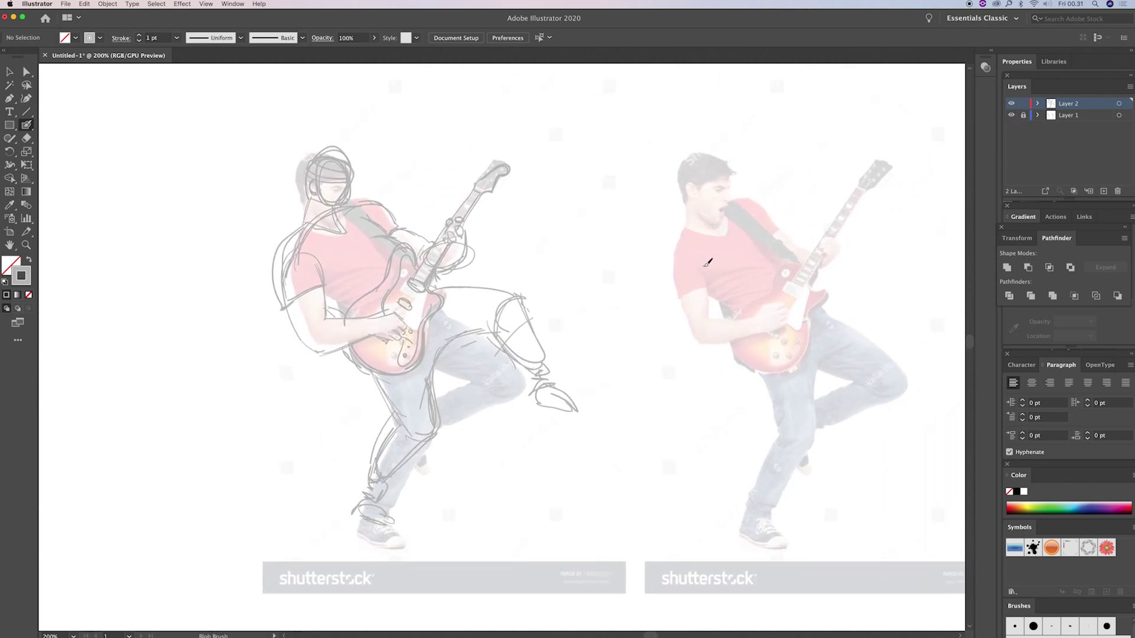
pyautogui.keyDown('alt'); pyautogui.click(670, 311); pyautogui.keyUp('alt')
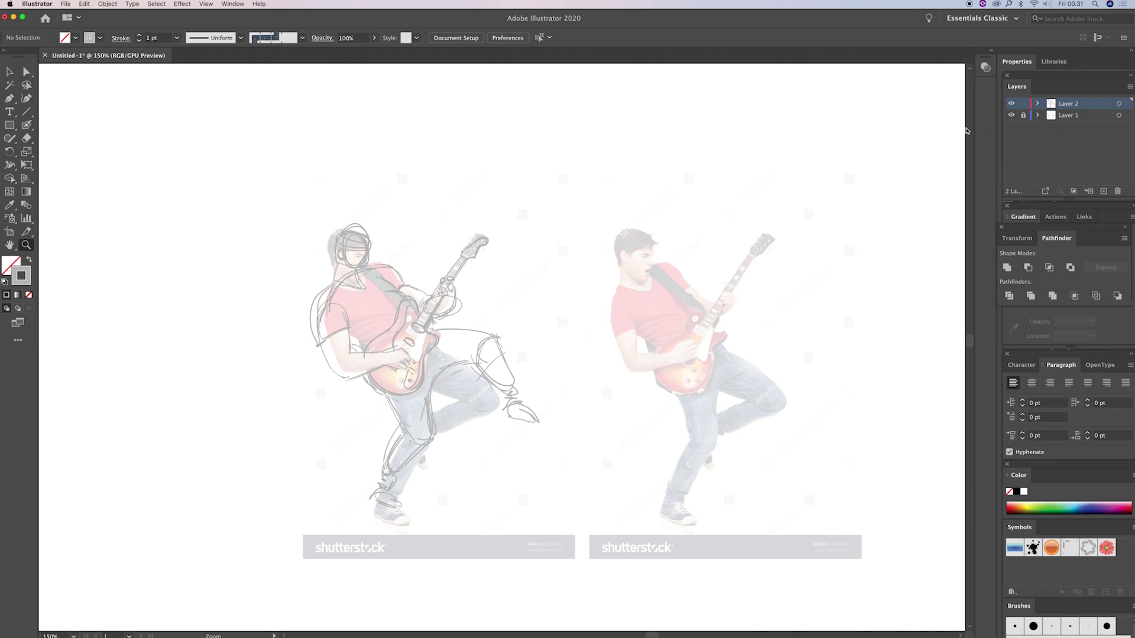
pyautogui.click(624, 346)
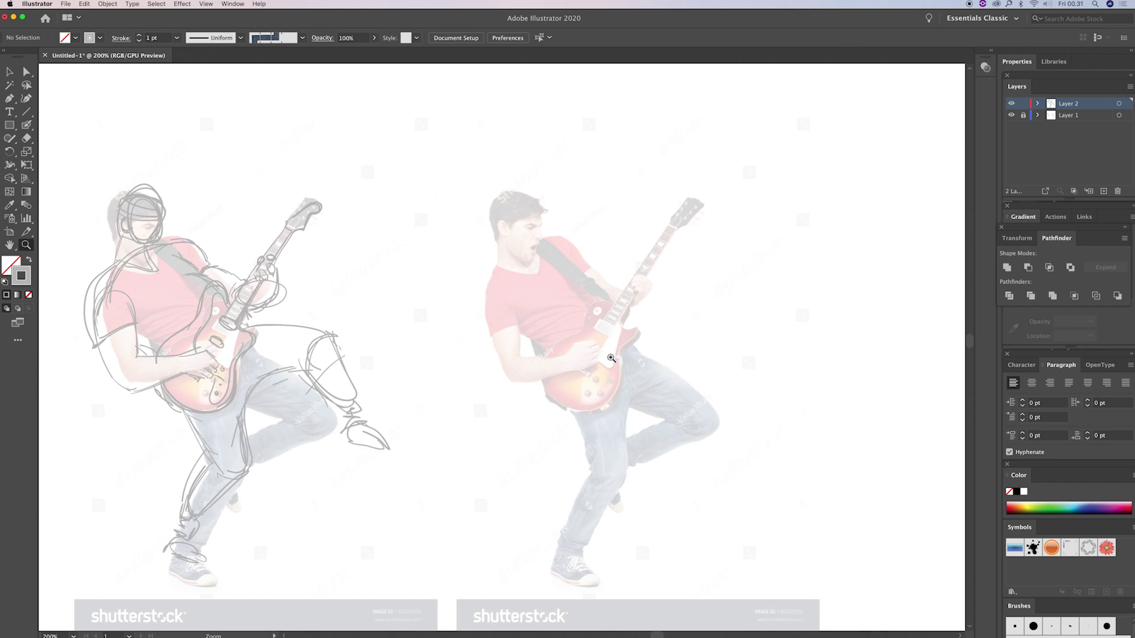
pyautogui.click(611, 358)
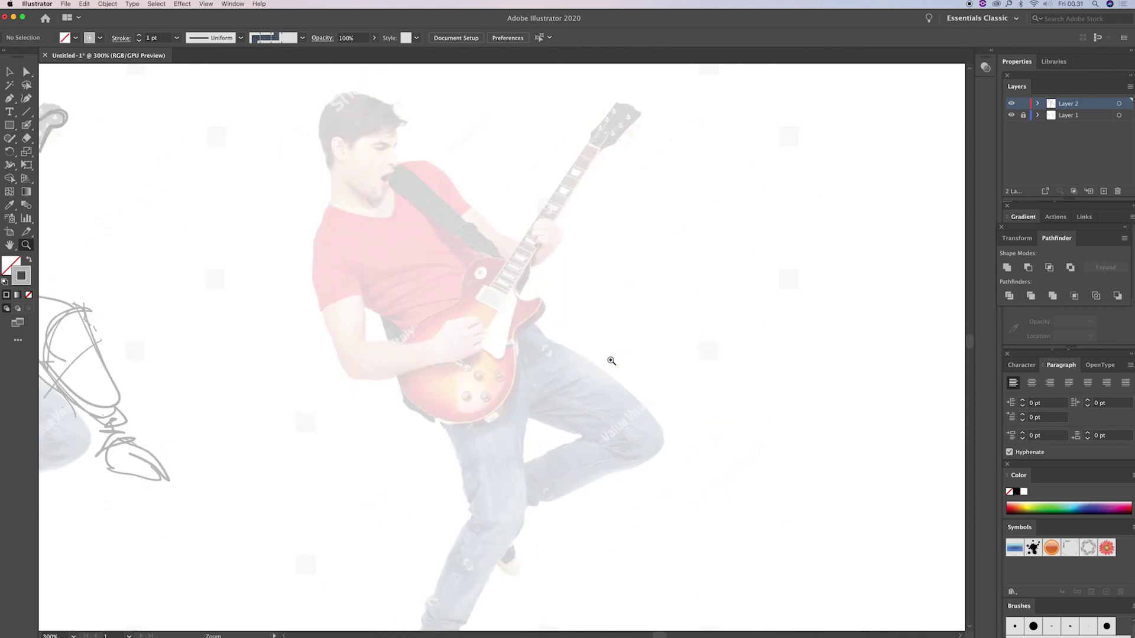
pyautogui.moveTo(501, 314); pyautogui.dragTo(752, 345)
pyautogui.press('p')
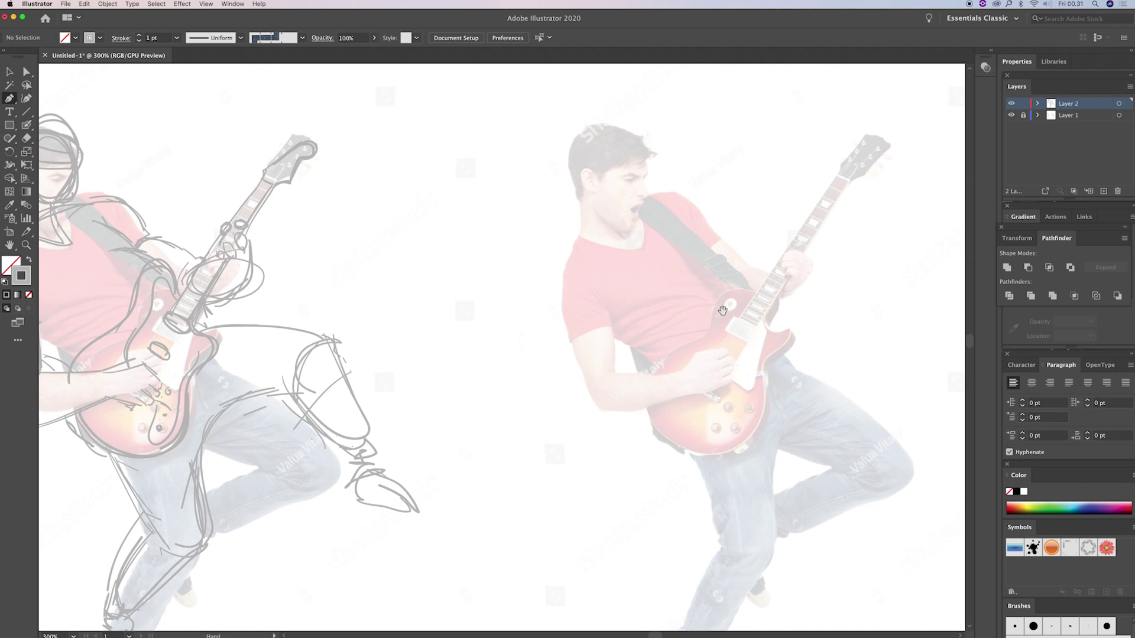
pyautogui.moveTo(722, 311); pyautogui.dragTo(617, 298)
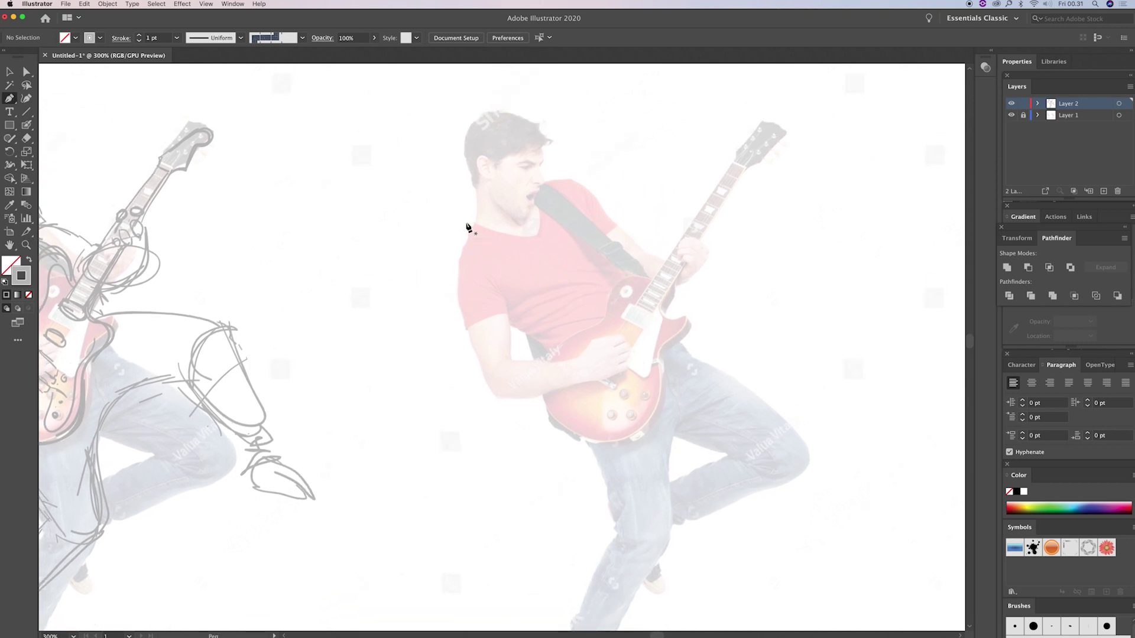
# Step: Trace a closed outline from the neckline over the shoulder, around the guitar and along the arm
pyautogui.click(476, 225)
pyautogui.moveTo(514, 211)
pyautogui.mouseDown()
pyautogui.moveTo(528, 195)
pyautogui.moveTo(610, 204)
pyautogui.mouseUp()
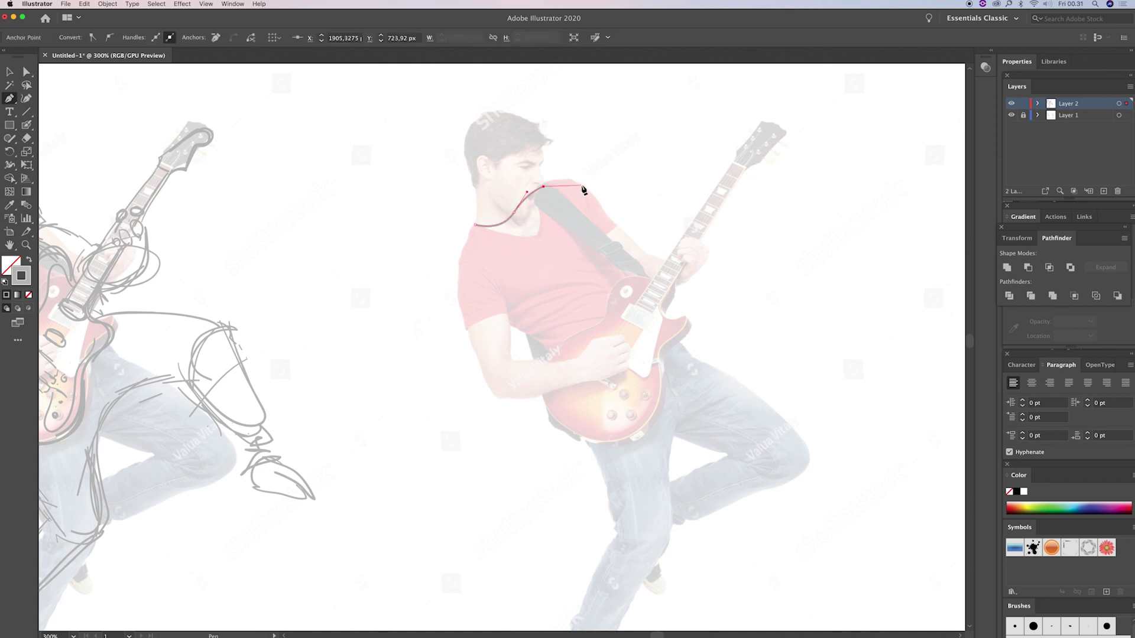
pyautogui.click(617, 204)
pyautogui.moveTo(607, 224); pyautogui.dragTo(638, 247)
pyautogui.moveTo(687, 283); pyautogui.dragTo(713, 328)
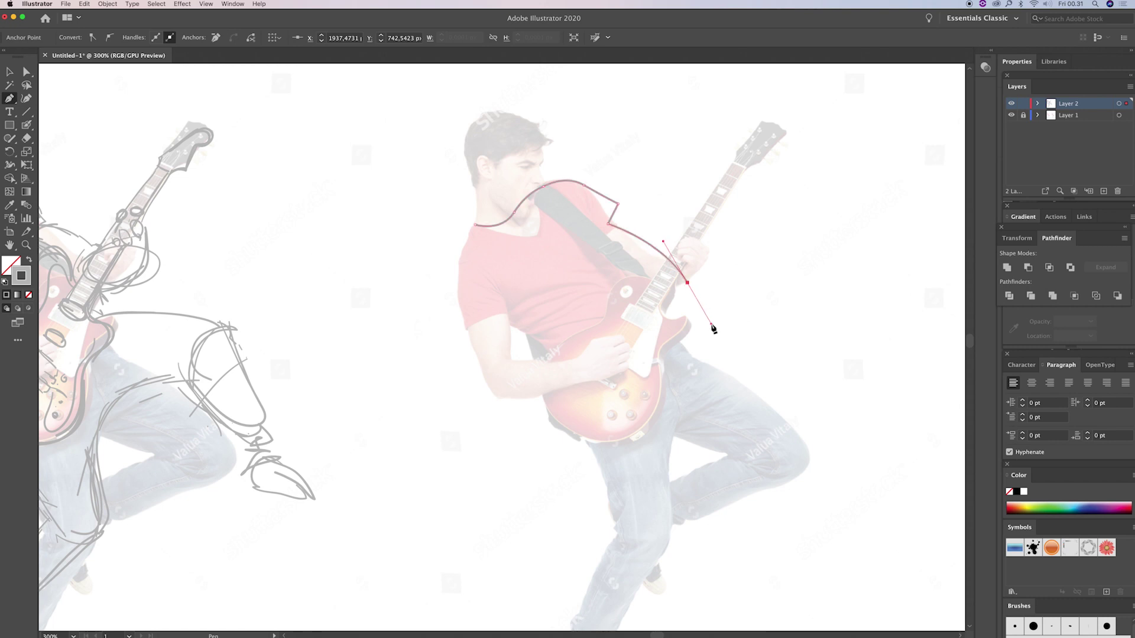
pyautogui.click(696, 293)
pyautogui.click(629, 370)
pyautogui.click(579, 403)
pyautogui.click(515, 333)
pyautogui.click(512, 341)
pyautogui.click(452, 327)
pyautogui.moveTo(474, 226); pyautogui.dragTo(540, 197)
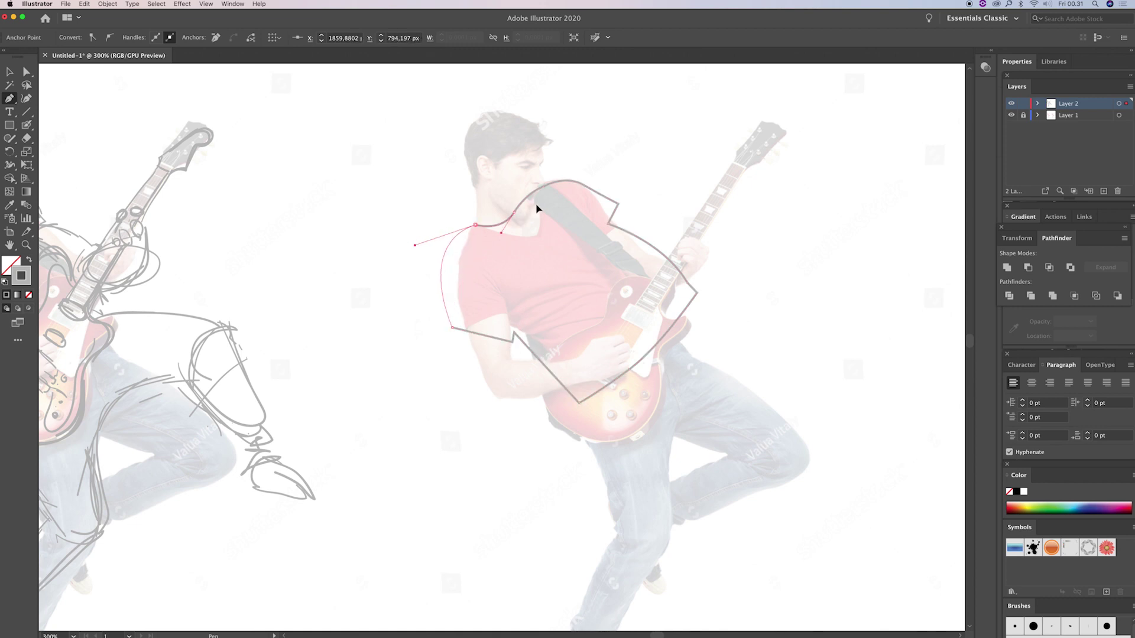
# Step: Trace a closed outline of the head, down the face to the chin
pyautogui.moveTo(604, 409)
pyautogui.mouseDown()
pyautogui.moveTo(602, 329)
pyautogui.moveTo(620, 592)
pyautogui.mouseUp()
pyautogui.click(535, 292)
pyautogui.click(483, 324)
pyautogui.moveTo(483, 339); pyautogui.dragTo(485, 348)
pyautogui.moveTo(487, 408)
pyautogui.mouseDown()
pyautogui.moveTo(536, 405)
pyautogui.moveTo(557, 365)
pyautogui.mouseUp()
pyautogui.click(515, 408)
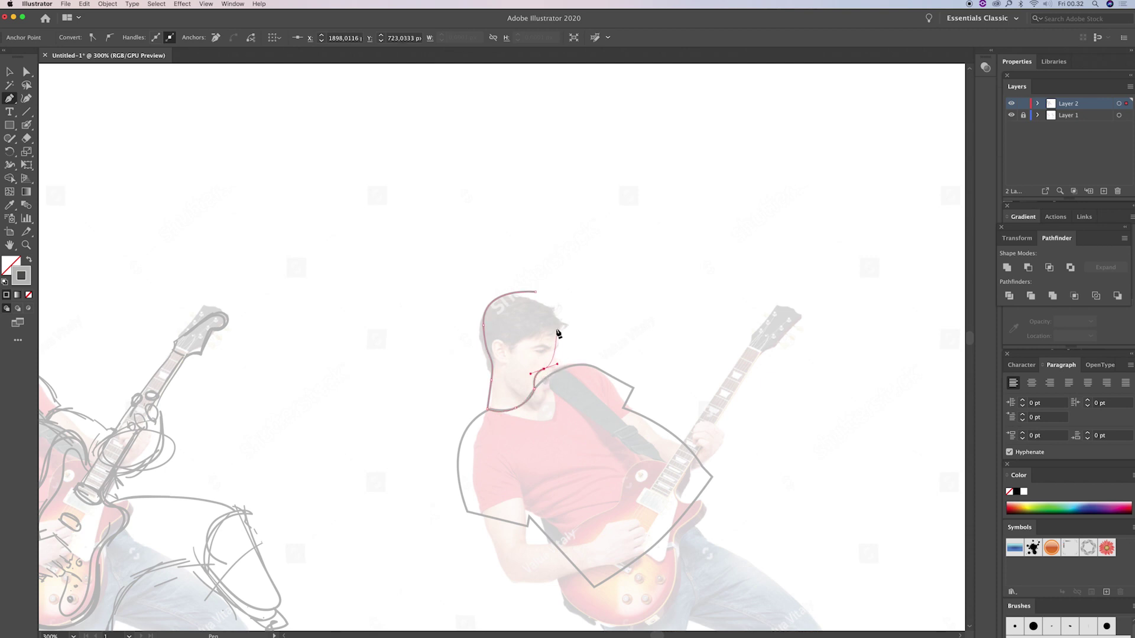
pyautogui.moveTo(535, 292); pyautogui.dragTo(526, 281)
# Step: Refine the shoulder point and close the arm outline near the guitar neck
pyautogui.scroll(-5, 511, 266)
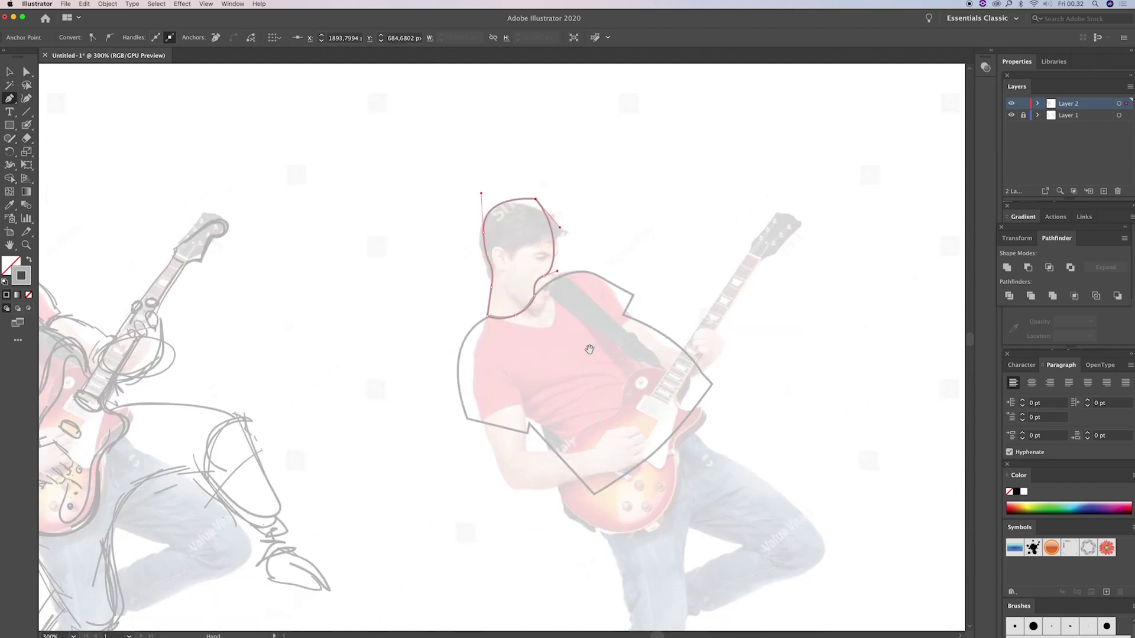
pyautogui.scroll(-3, 512, 266)
pyautogui.keyDown('super'); pyautogui.click(658, 287); pyautogui.keyUp('super')
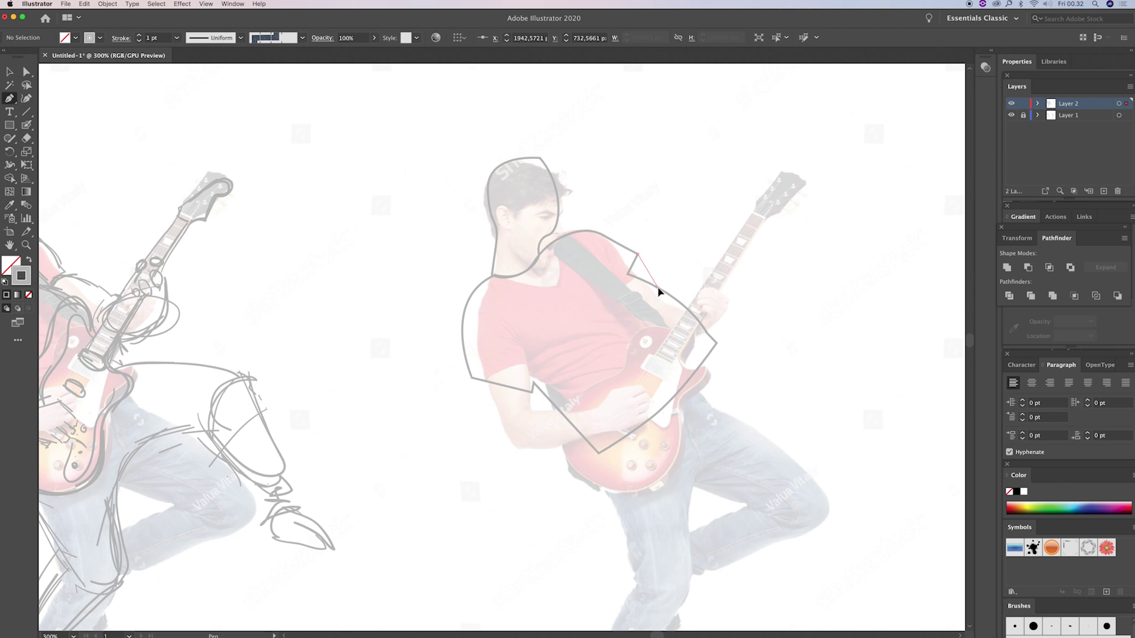
pyautogui.moveTo(658, 288); pyautogui.dragTo(670, 293)
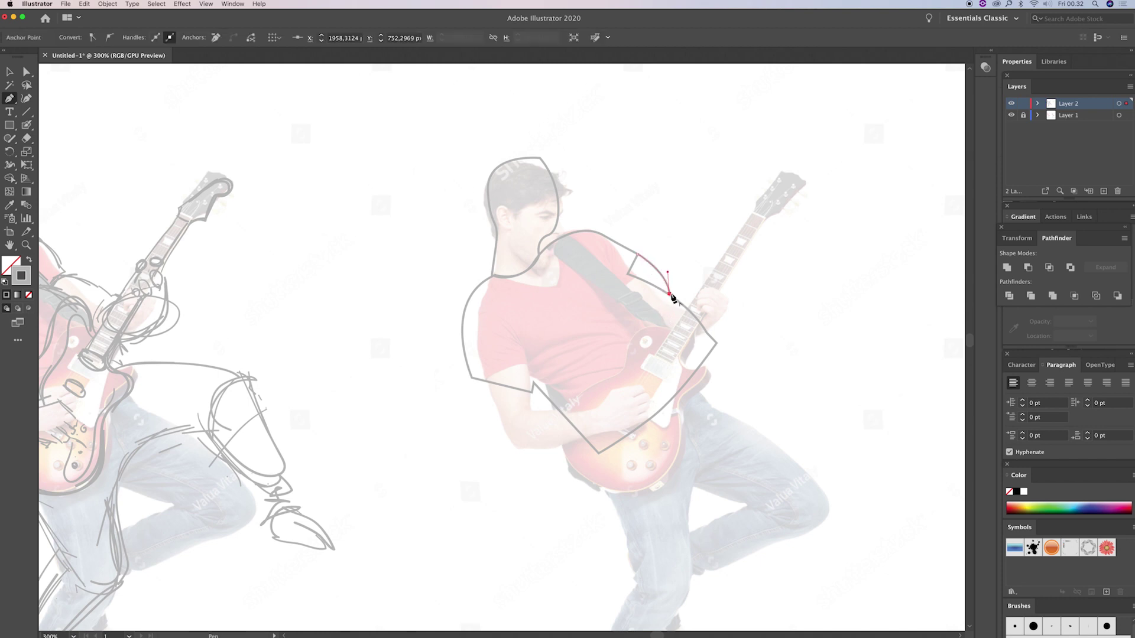
pyautogui.moveTo(699, 294); pyautogui.dragTo(726, 296)
pyautogui.moveTo(700, 294); pyautogui.dragTo(725, 328)
pyautogui.moveTo(603, 380); pyautogui.dragTo(624, 340)
# Step: Start a forearm outline running toward the guitar, around the hand and back
pyautogui.click(492, 336)
pyautogui.moveTo(504, 408); pyautogui.dragTo(515, 426)
pyautogui.click(614, 396)
pyautogui.click(656, 381)
pyautogui.click(650, 353)
pyautogui.click(614, 365)
pyautogui.click(553, 369)
# Step: Add the final points to the forearm outline
pyautogui.click(553, 354)
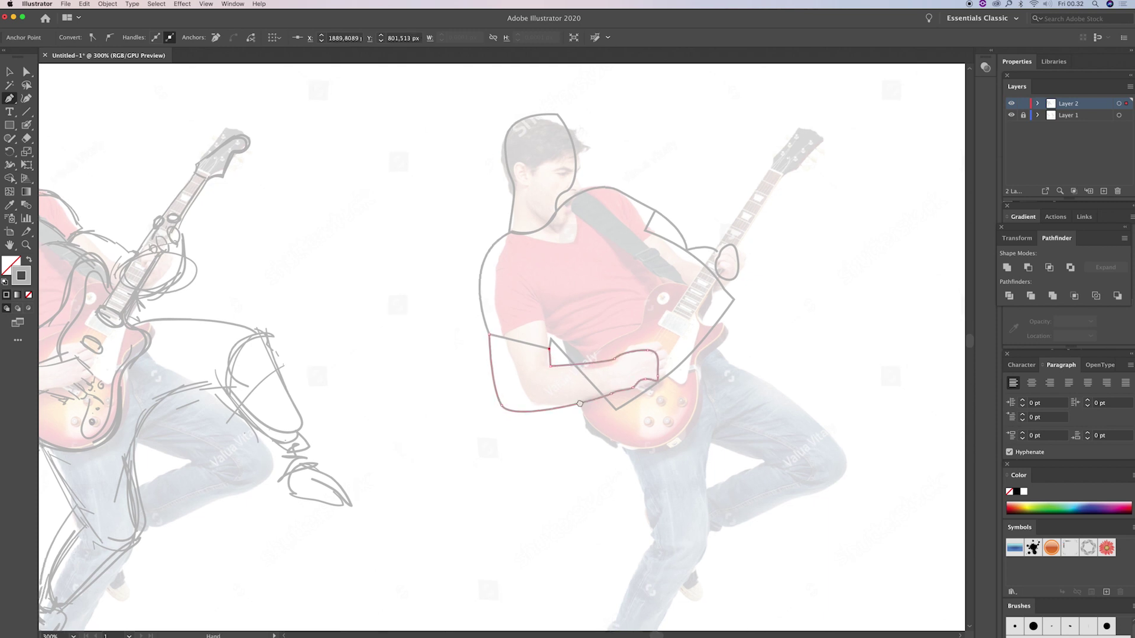
pyautogui.scroll(-3, 553, 355)
pyautogui.hscroll(3, 553, 355)
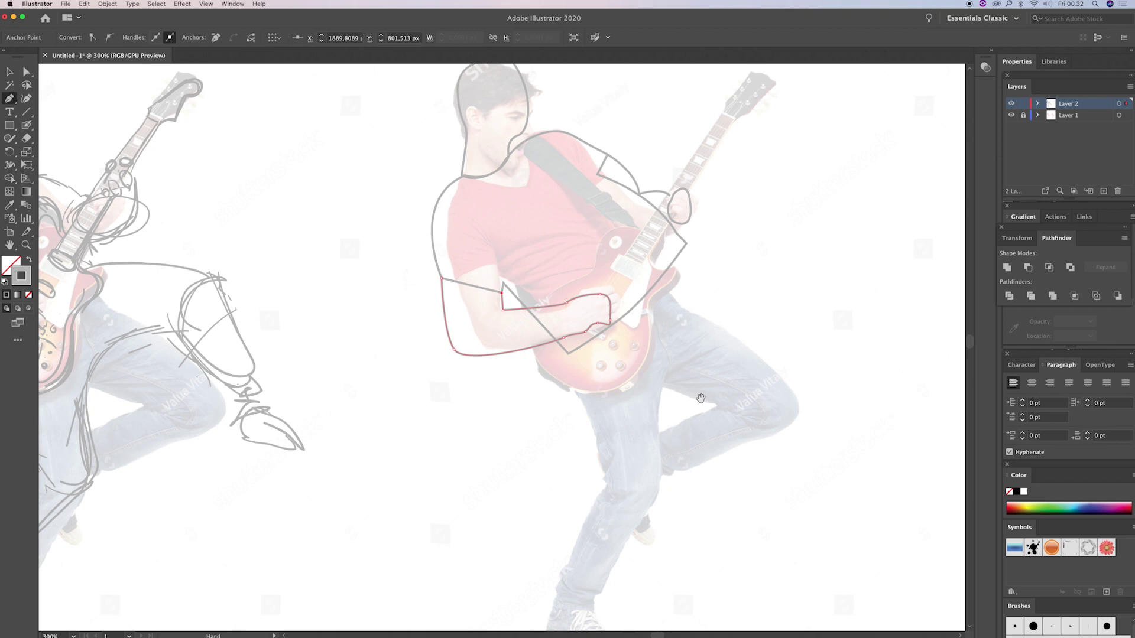
pyautogui.scroll(-2, 701, 399)
pyautogui.click(529, 312)
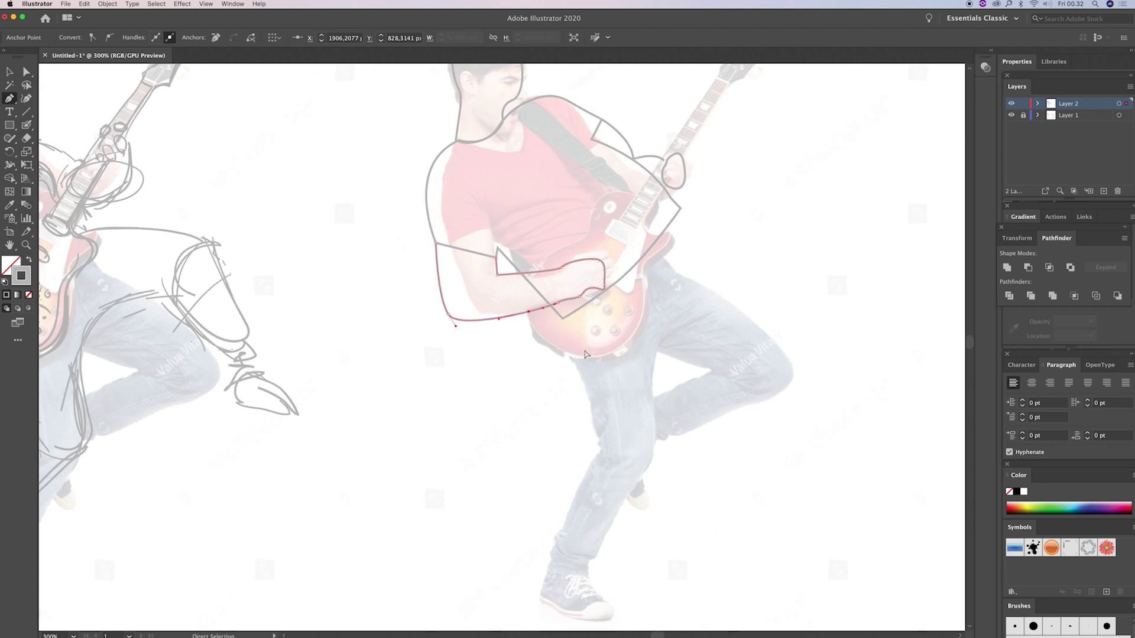
pyautogui.scroll(5, 637, 419)
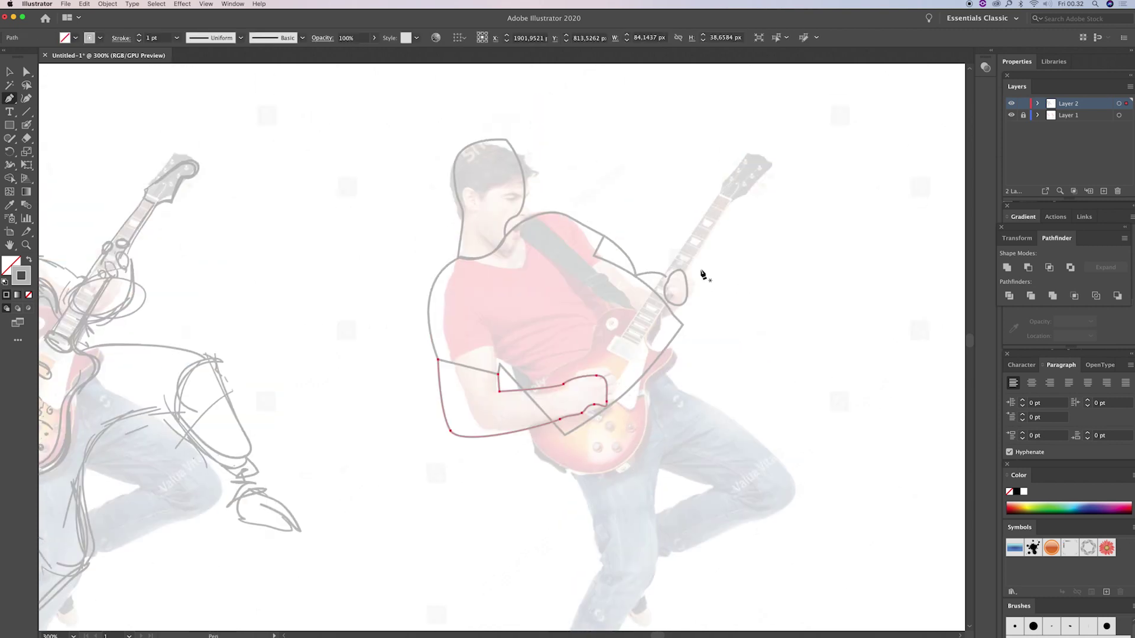
# Step: Draw a closed outline of the guitar neck up around the headstock
pyautogui.click(650, 288)
pyautogui.click(718, 186)
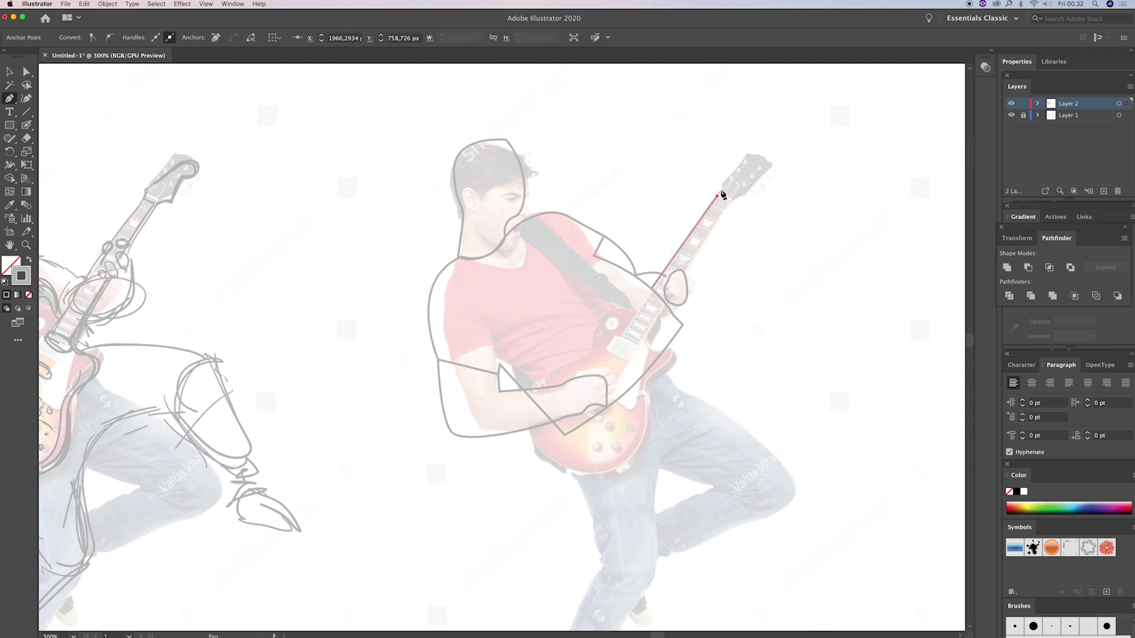
pyautogui.moveTo(767, 174); pyautogui.dragTo(772, 167)
pyautogui.click(760, 176)
pyautogui.click(754, 195)
pyautogui.moveTo(733, 201); pyautogui.dragTo(730, 213)
pyautogui.click(686, 281)
# Step: Draw a closed outline of the guitar body and deselect it
pyautogui.moveTo(641, 302); pyautogui.dragTo(644, 297)
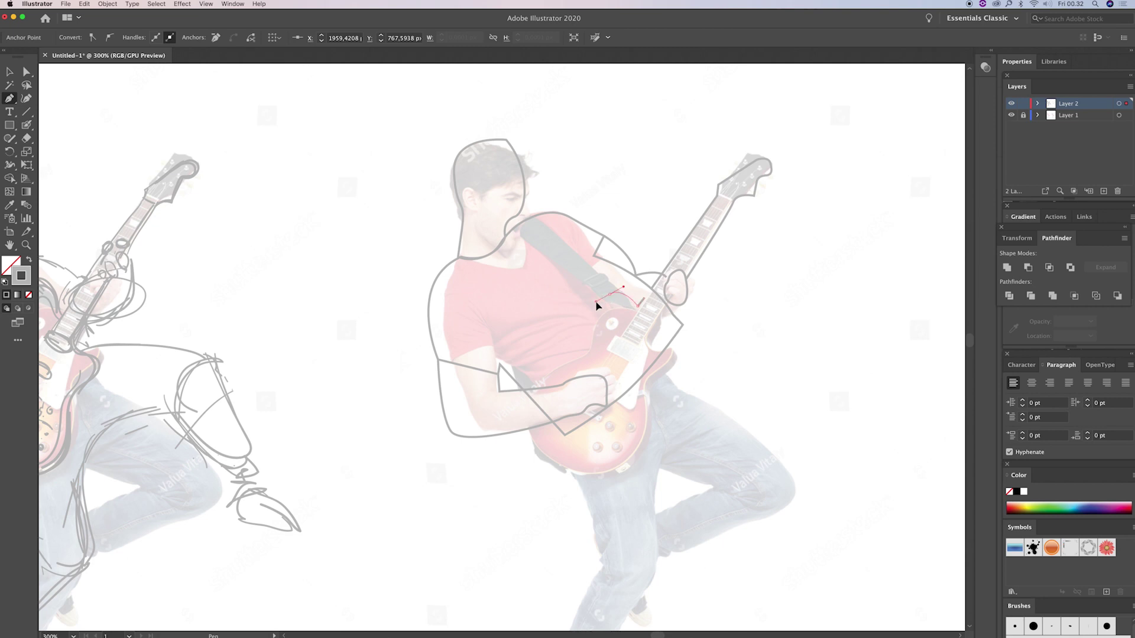
pyautogui.moveTo(583, 351); pyautogui.dragTo(556, 365)
pyautogui.click(539, 384)
pyautogui.click(532, 428)
pyautogui.moveTo(588, 488); pyautogui.dragTo(638, 481)
pyautogui.click(655, 459)
pyautogui.click(662, 423)
pyautogui.moveTo(673, 405); pyautogui.dragTo(685, 404)
pyautogui.click(680, 370)
pyautogui.click(651, 323)
pyautogui.press('v')
pyautogui.scroll(-3, 738, 331)
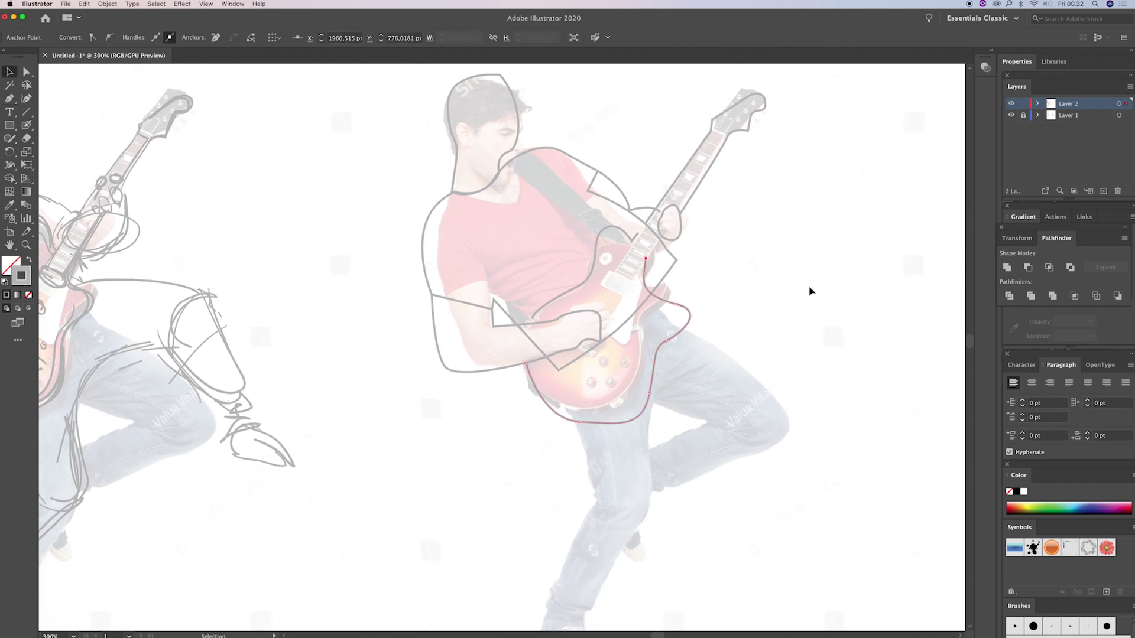
pyautogui.click(810, 289)
# Step: Start the leg outline below the guitar, curving along the raised thigh to the knee
pyautogui.press('p')
pyautogui.moveTo(690, 309); pyautogui.dragTo(690, 259)
pyautogui.click(677, 256)
pyautogui.moveTo(809, 276); pyautogui.dragTo(830, 313)
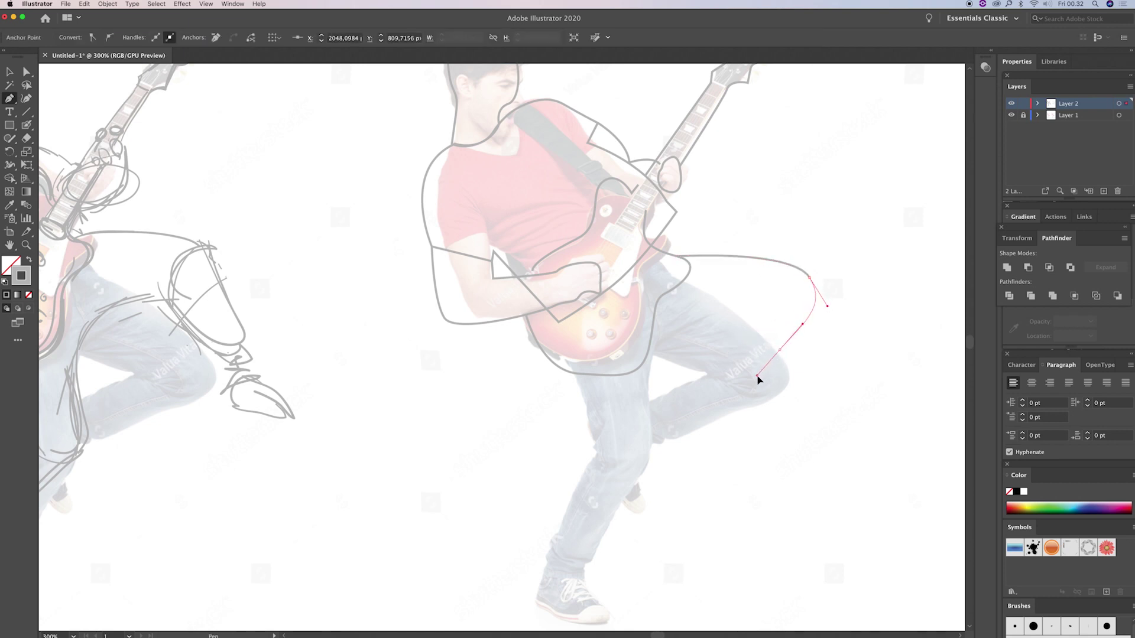
pyautogui.moveTo(735, 375); pyautogui.dragTo(745, 314)
pyautogui.click(745, 314)
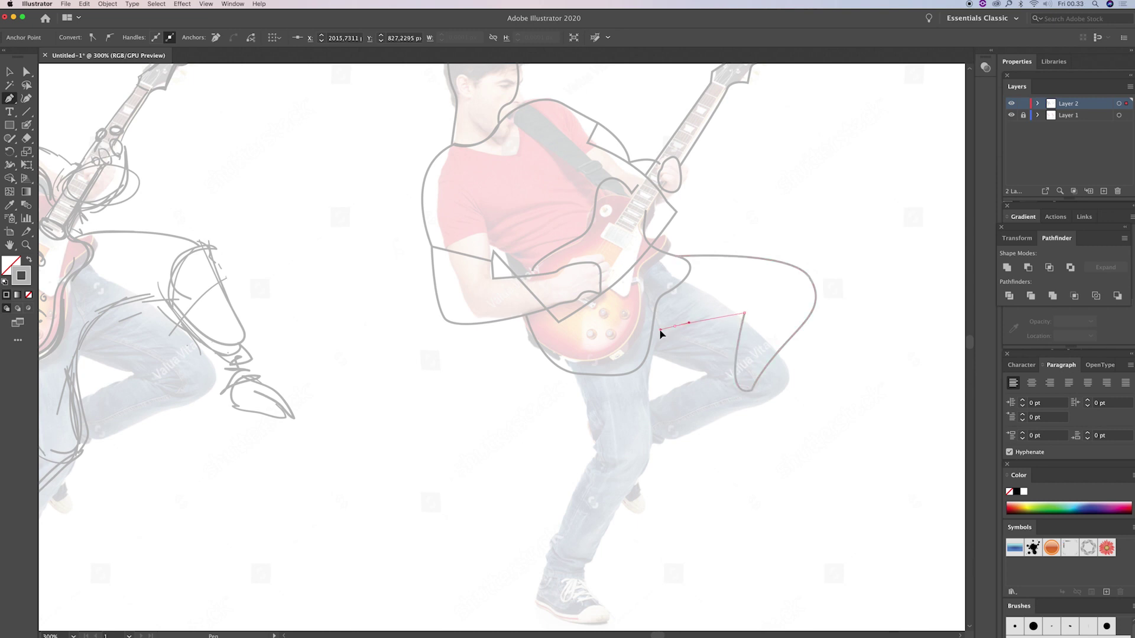
# Step: Carry the leg outline down to the shoe and back up the inner leg to close it
pyautogui.moveTo(646, 406); pyautogui.dragTo(647, 422)
pyautogui.moveTo(639, 476); pyautogui.dragTo(629, 498)
pyautogui.click(539, 538)
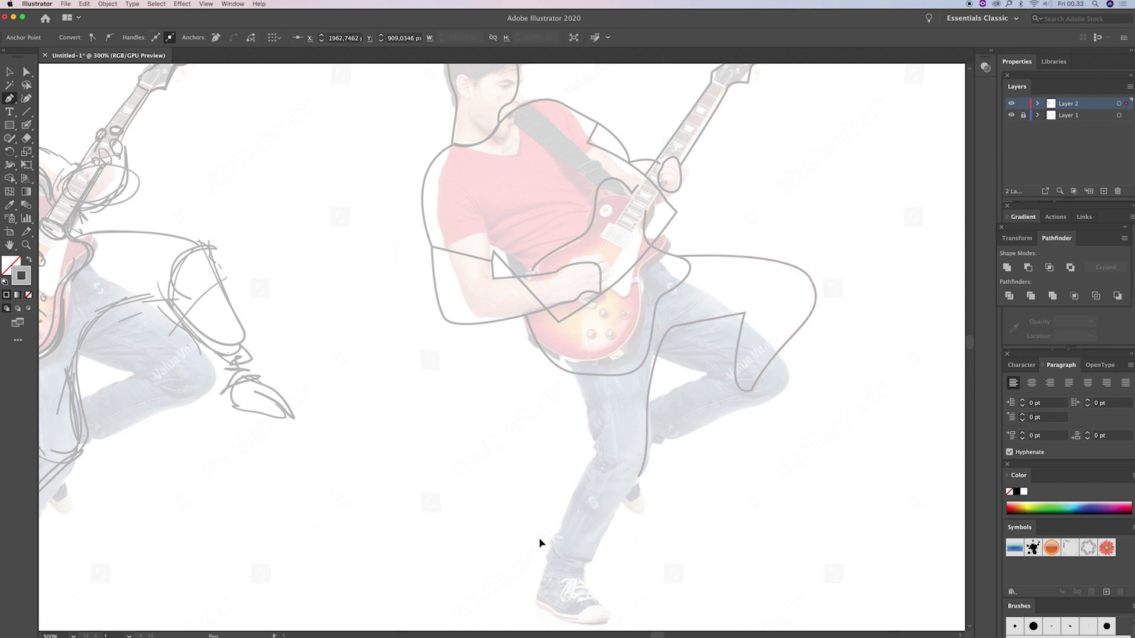
pyautogui.click(507, 540)
pyautogui.moveTo(544, 492); pyautogui.dragTo(576, 471)
pyautogui.click(583, 434)
pyautogui.click(554, 365)
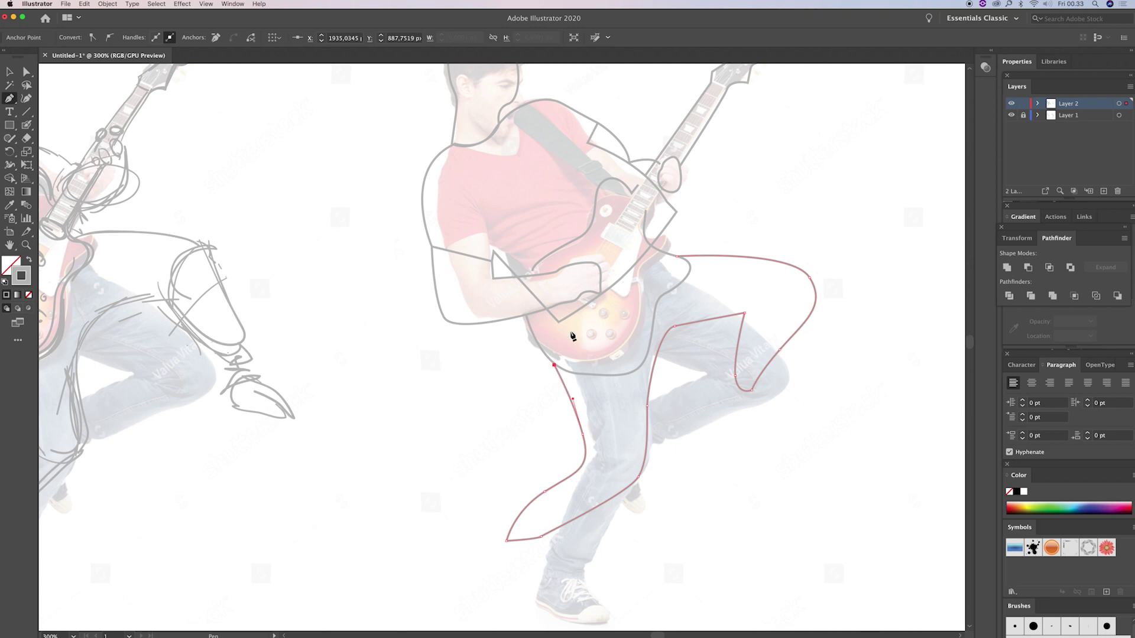
pyautogui.click(678, 257)
pyautogui.press('v')
pyautogui.click(769, 223)
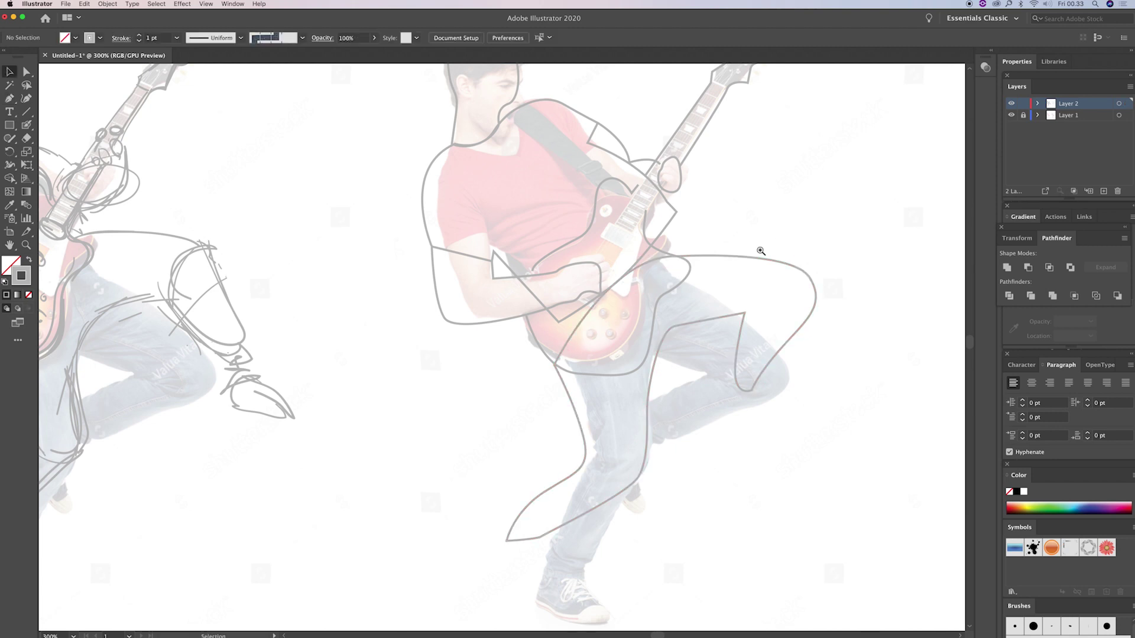
# Step: Zoom out to view both guitarist sketches
pyautogui.press('z')
pyautogui.scroll(-3, 653, 337)
pyautogui.scroll(3, 641, 331)
# Step: Unlock Layer 1 and hide the guitarist photo so only the sketches show
pyautogui.scroll(-3, 552, 337)
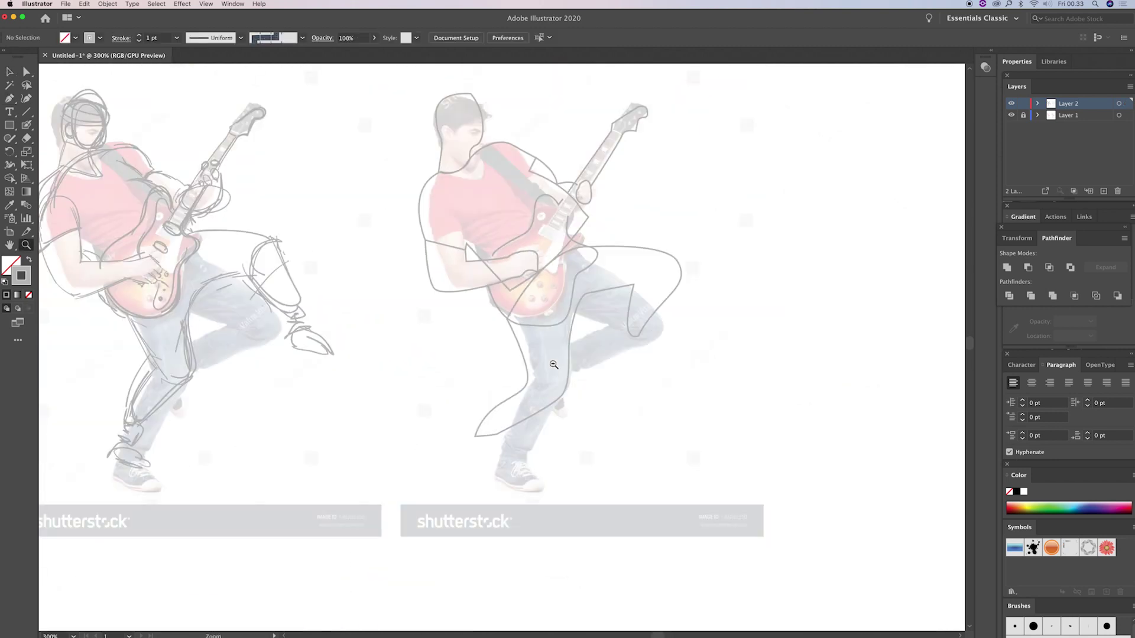
pyautogui.scroll(-2, 552, 357)
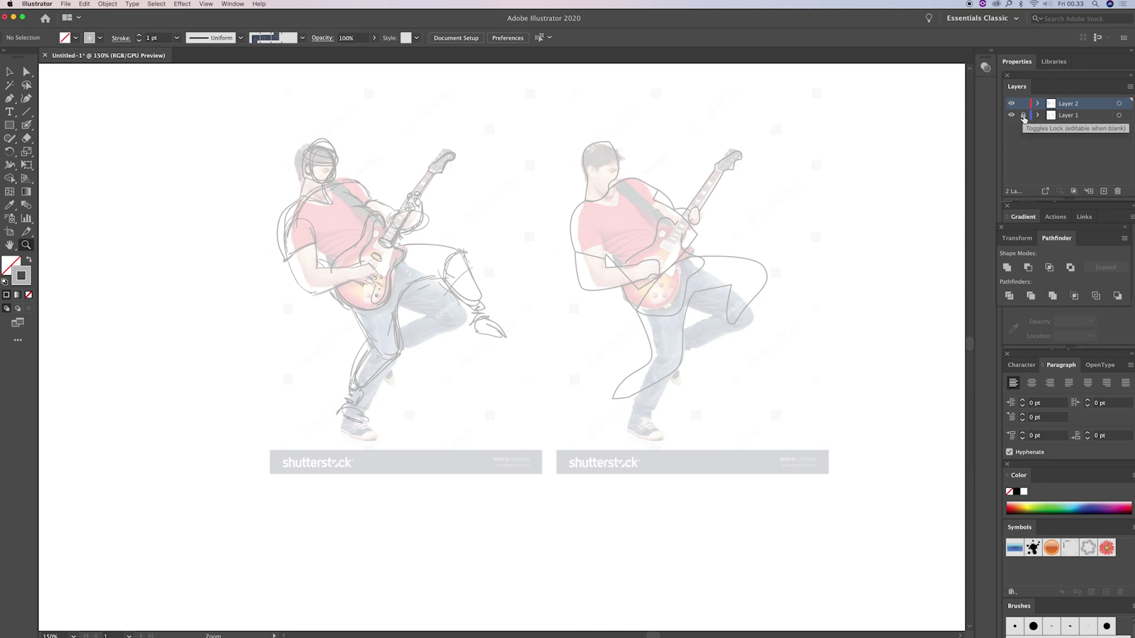
pyautogui.click(1023, 117)
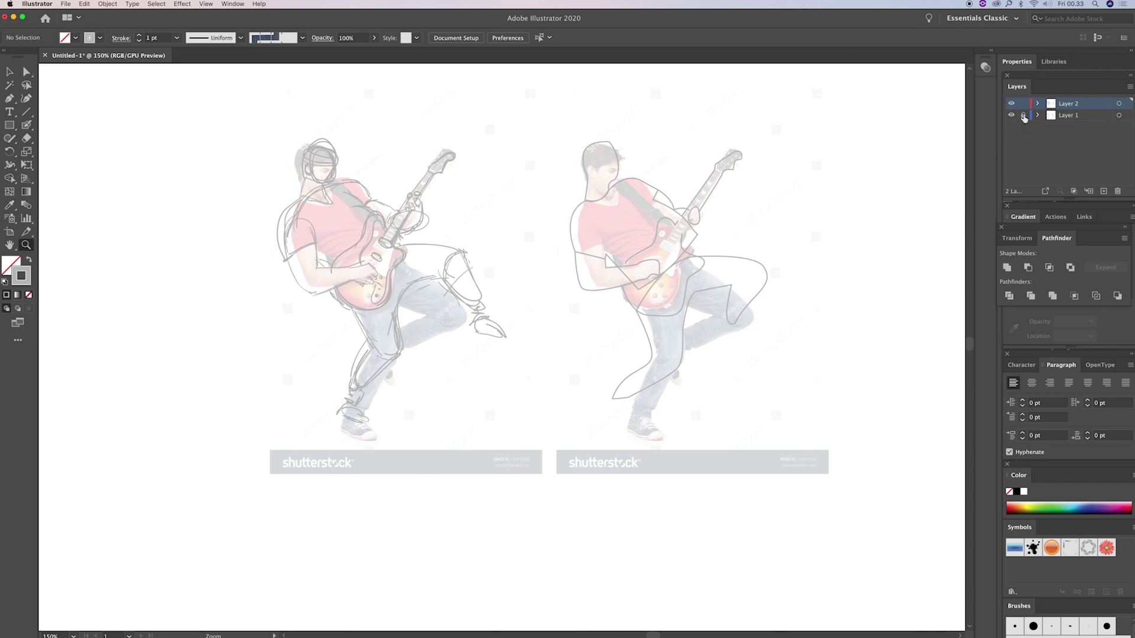
pyautogui.click(1011, 115)
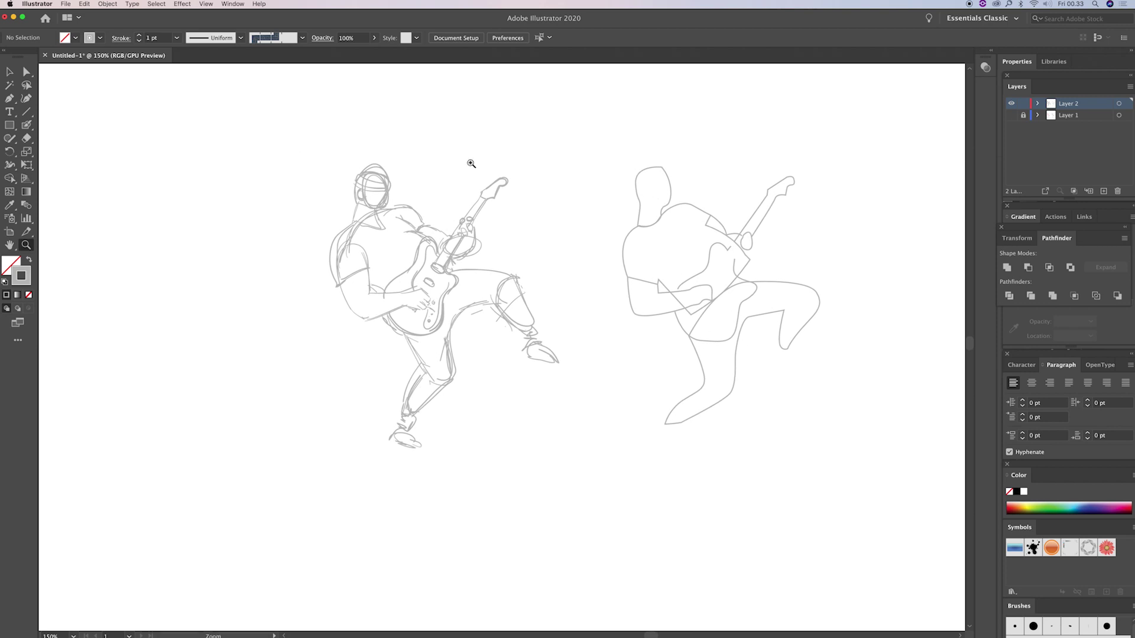
pyautogui.hscroll(-3, 589, 253)
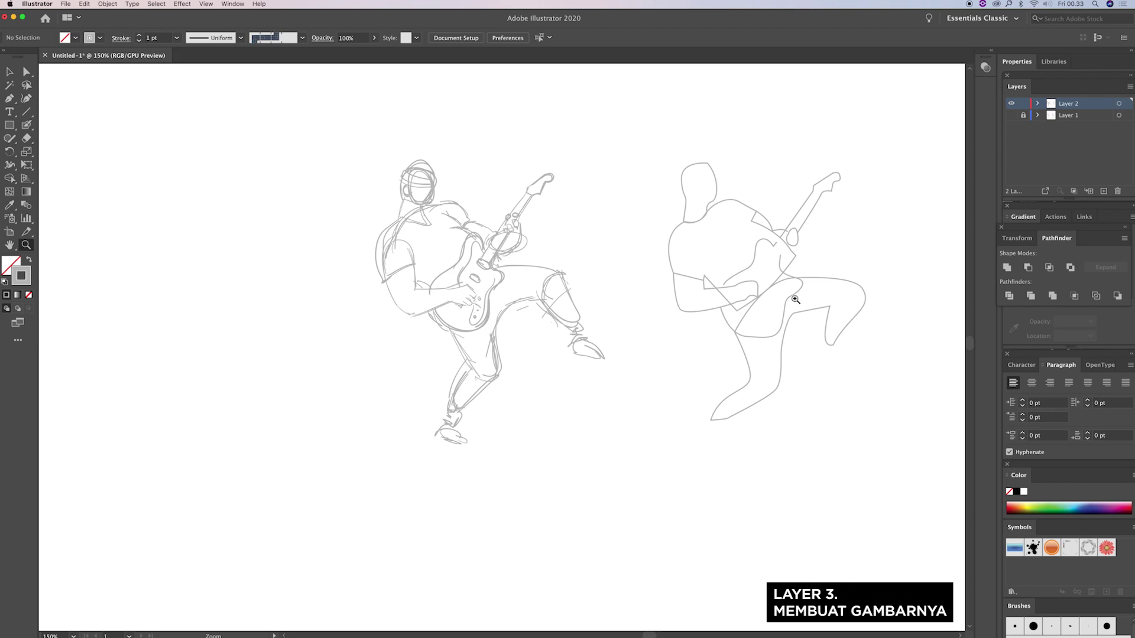
# Step: Add a new Layer 3 and zoom the view to frame both guitarist sketches
pyautogui.click(1102, 191)
pyautogui.scroll(2, 572, 248)
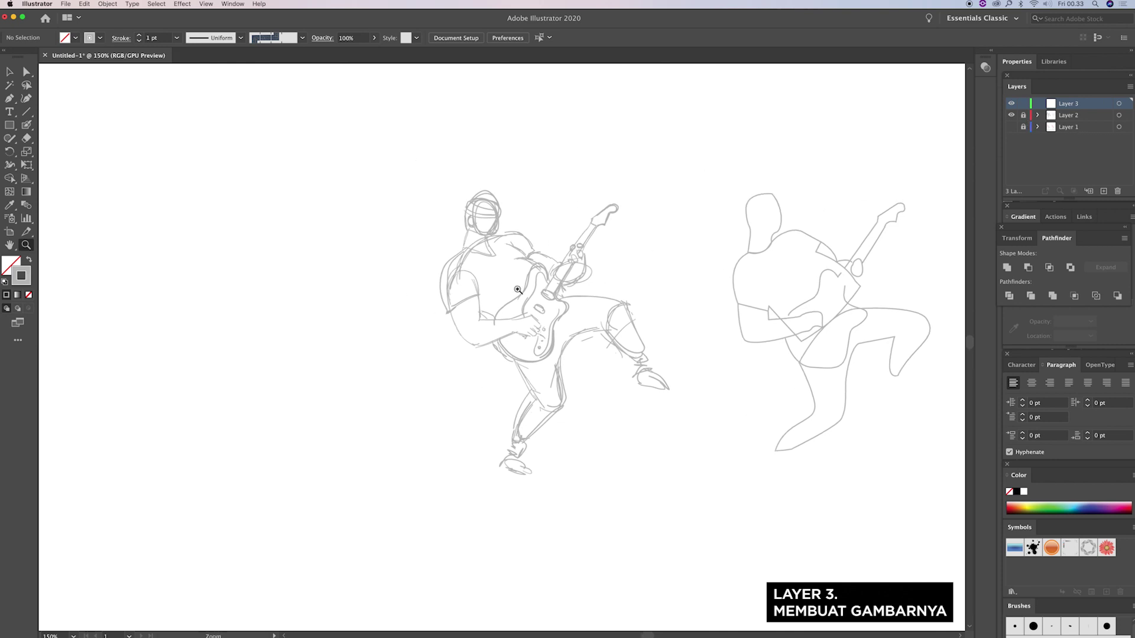
pyautogui.click(502, 291)
pyautogui.click(503, 291)
pyautogui.moveTo(507, 413); pyautogui.dragTo(524, 275)
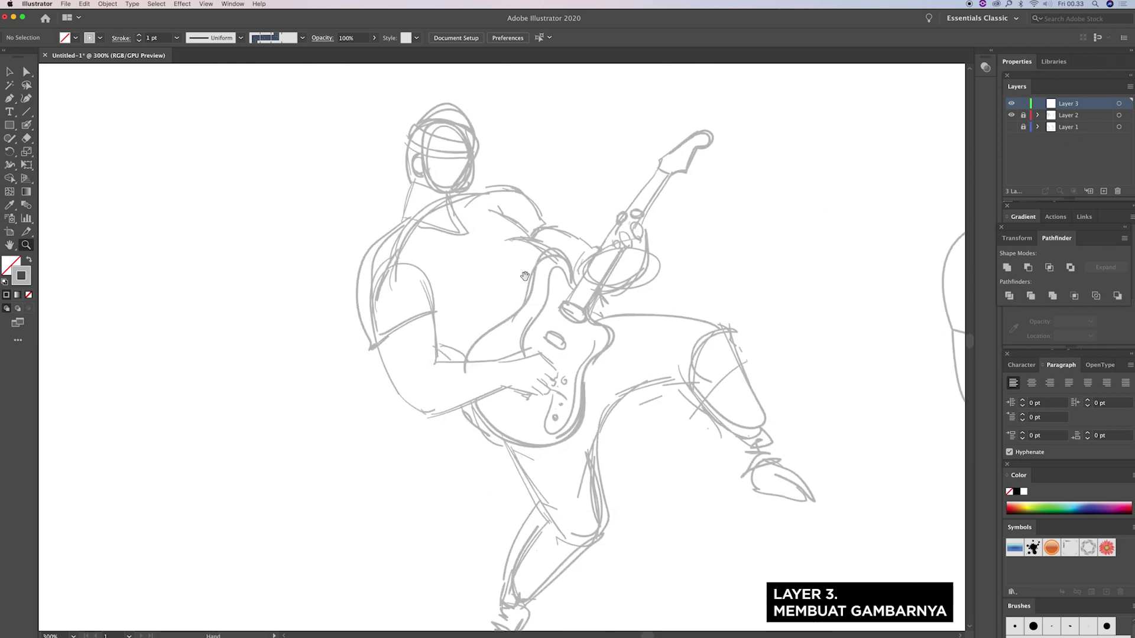
pyautogui.hscroll(-3, 478, 281)
pyautogui.scroll(-1, 478, 281)
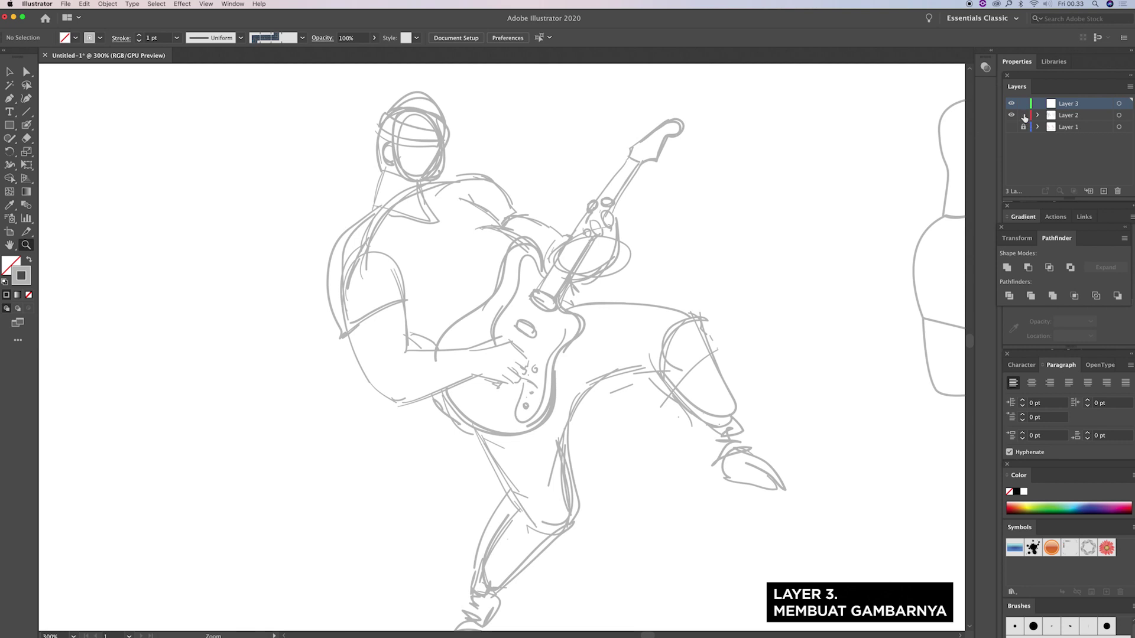
pyautogui.keyDown('alt'); pyautogui.click(647, 240); pyautogui.keyUp('alt')
pyautogui.click(523, 329)
pyautogui.keyDown('alt'); pyautogui.click(563, 223); pyautogui.keyUp('alt')
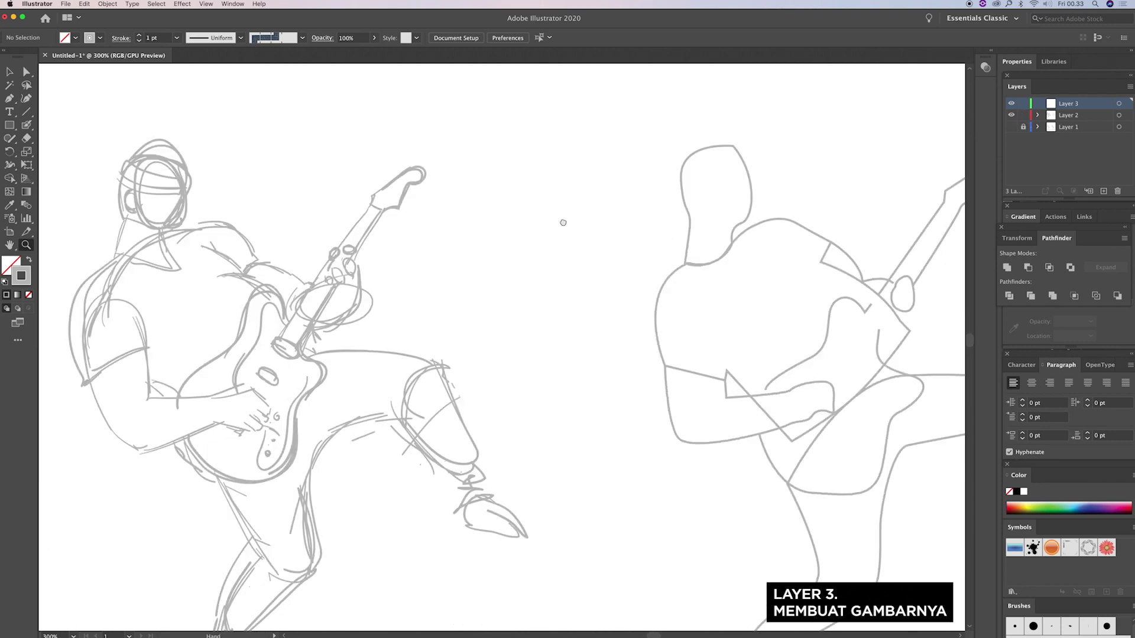
# Step: Select all sketch paths and set their stroke to pale grey F2F2F2
pyautogui.keyDown('alt'); pyautogui.click(568, 375); pyautogui.keyUp('alt')
pyautogui.press('v')
pyautogui.scroll(-5, 809, 516)
pyautogui.hscroll(5, 810, 516)
pyautogui.hotkey('ctrl', 'a')
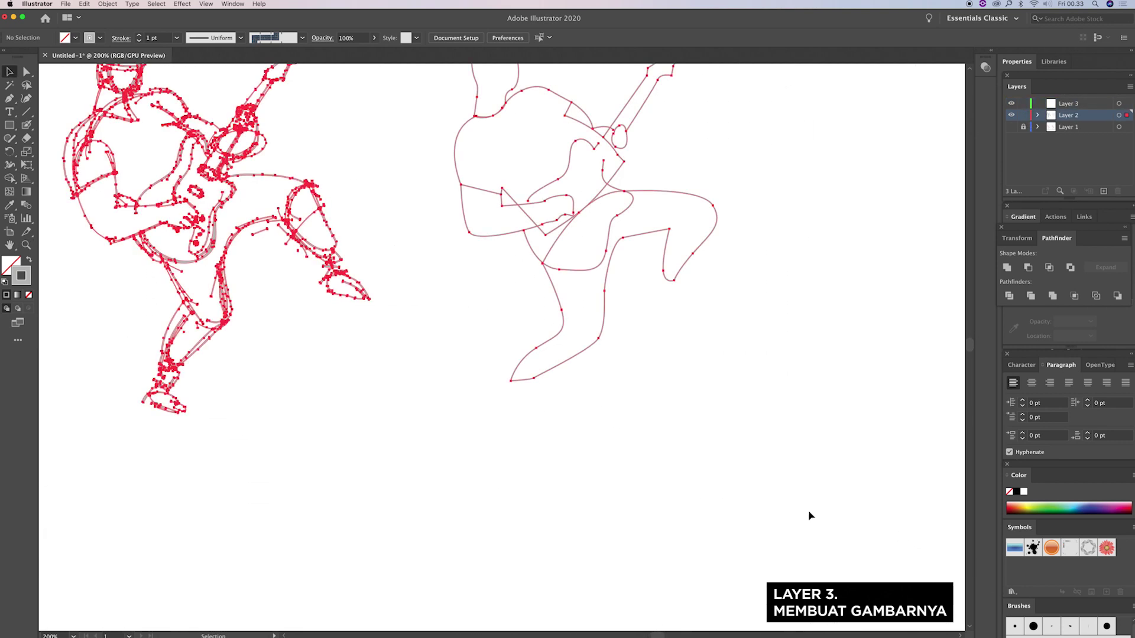
pyautogui.scroll(3, 809, 516)
pyautogui.hscroll(-5, 810, 516)
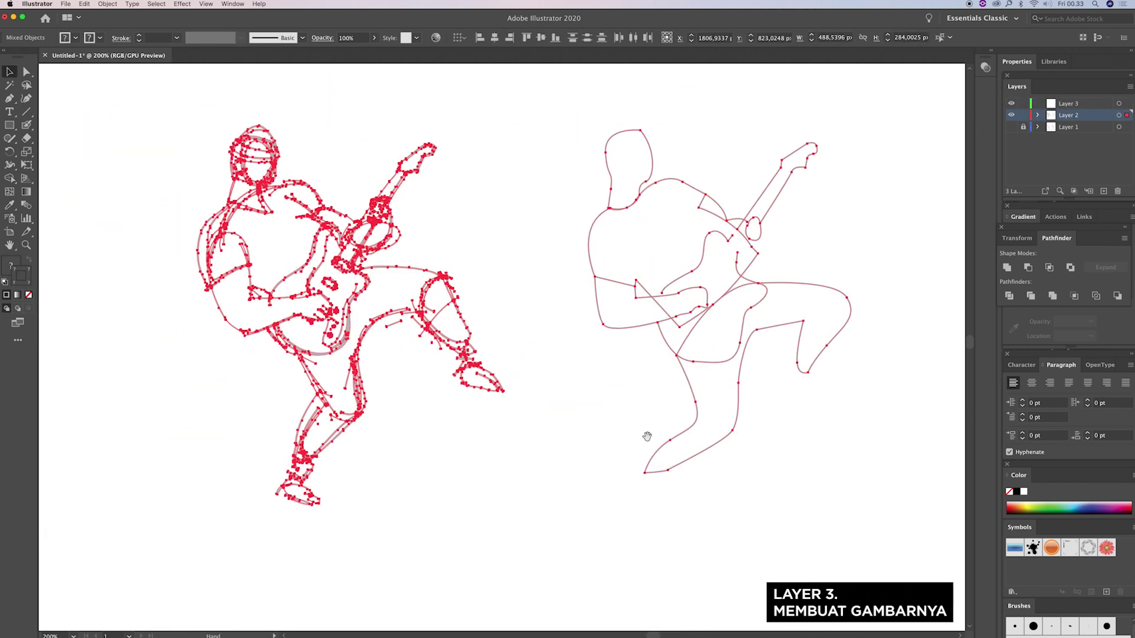
pyautogui.doubleClick(28, 282)
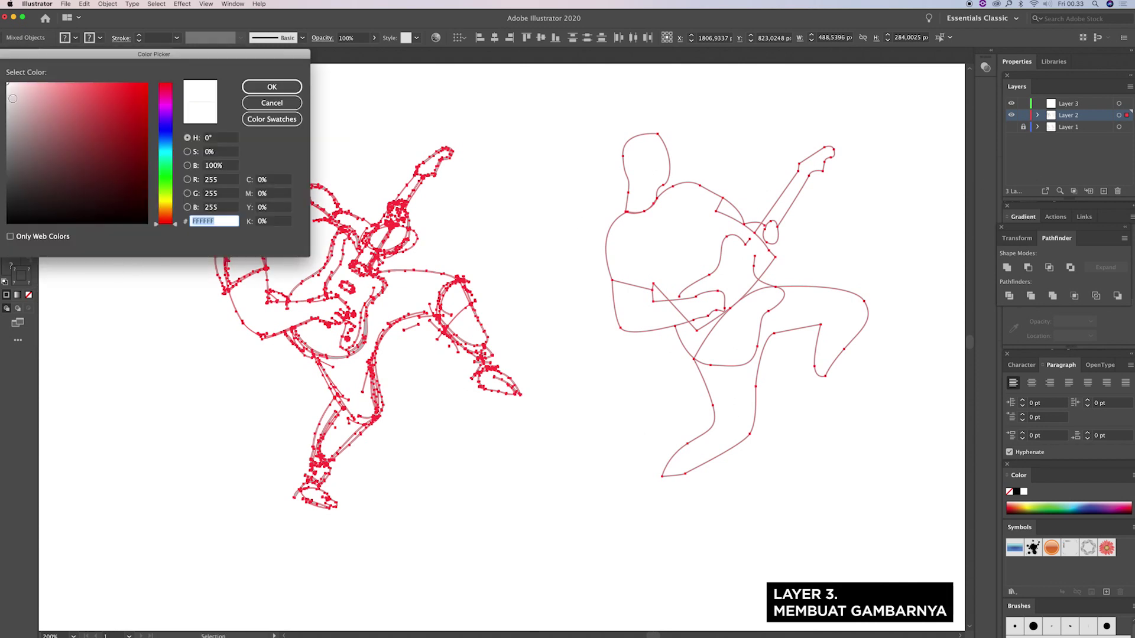
pyautogui.moveTo(21, 89); pyautogui.dragTo(7, 78)
pyautogui.click(271, 87)
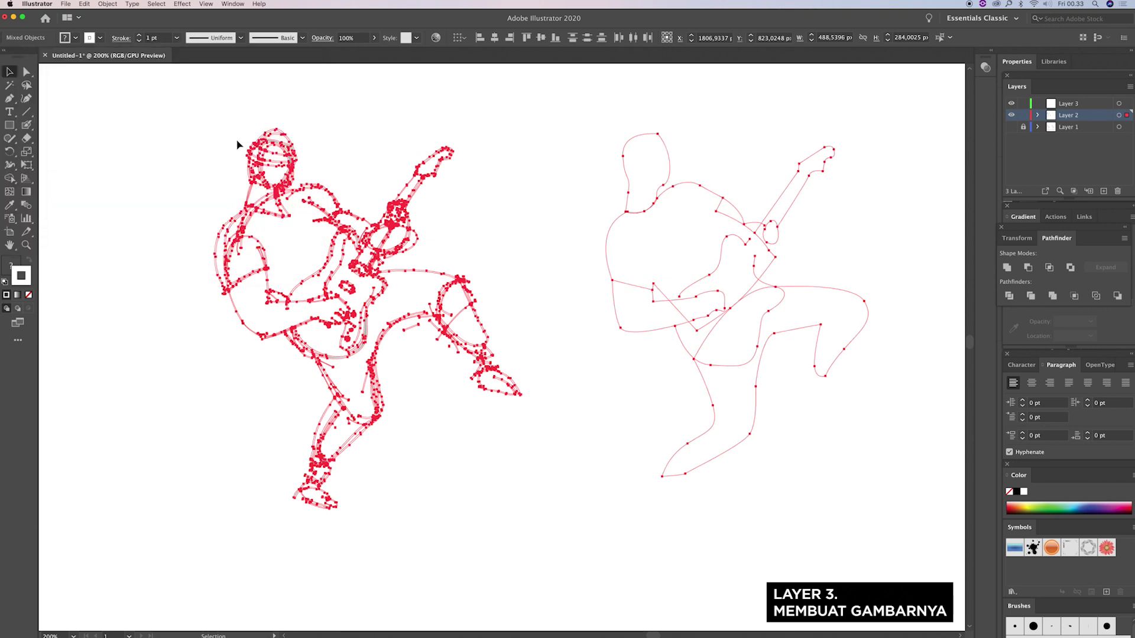
pyautogui.doubleClick(29, 272)
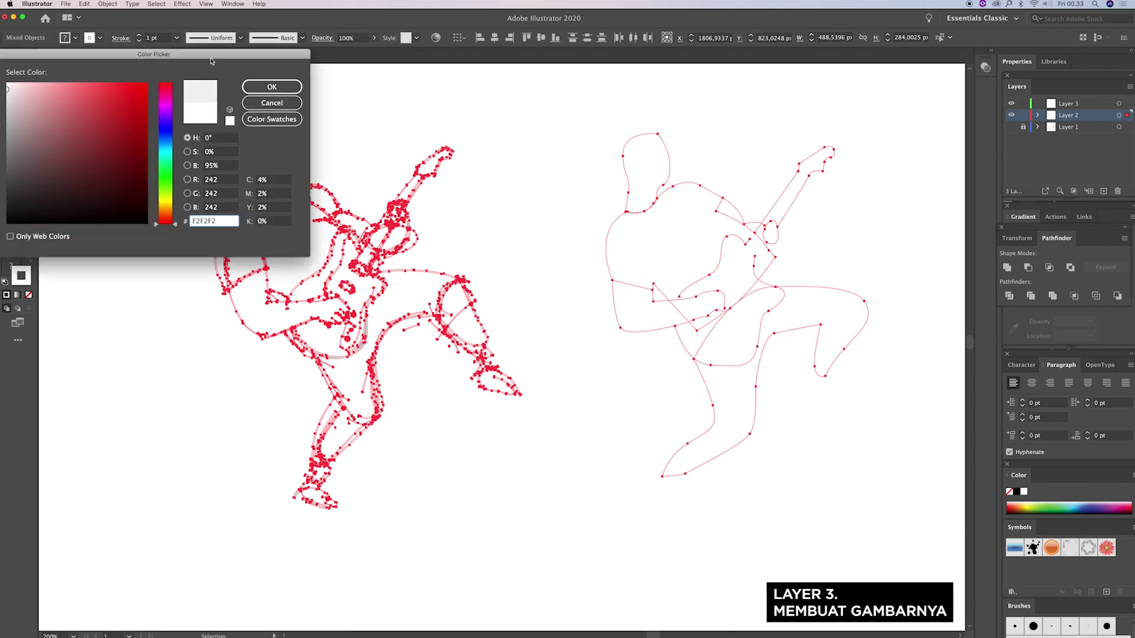
pyautogui.click(271, 86)
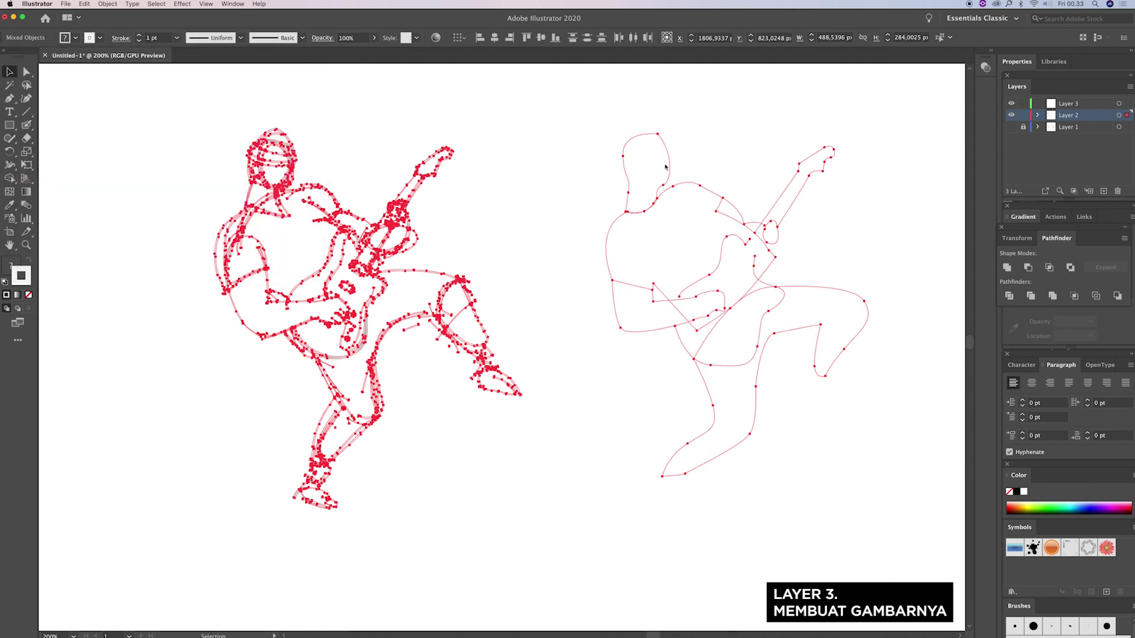
# Step: Lock Layer 2 and make Layer 3 the active layer
pyautogui.click(1022, 115)
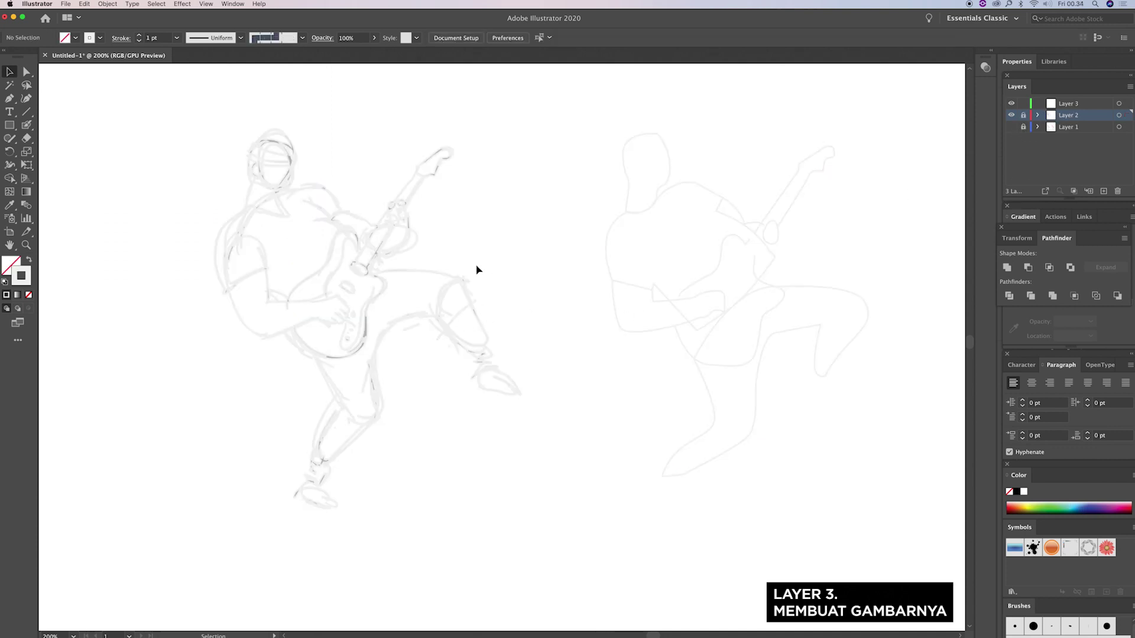
pyautogui.press('z')
pyautogui.keyDown('alt'); pyautogui.click(444, 297); pyautogui.keyUp('alt')
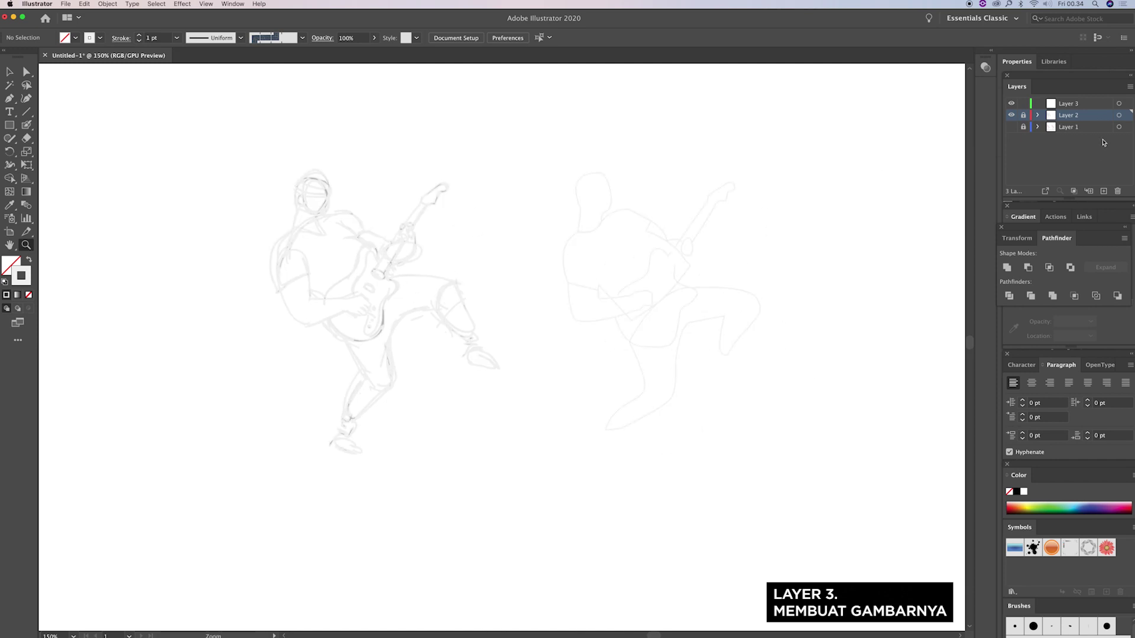
pyautogui.click(1076, 105)
pyautogui.click(504, 296)
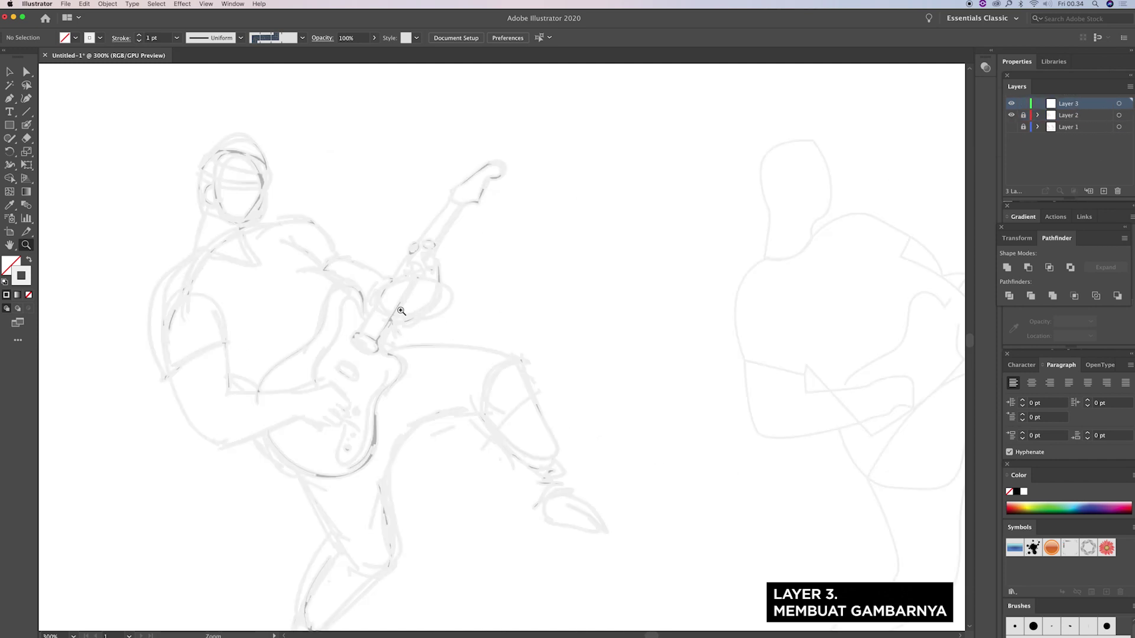
# Step: Zoom and pan the view onto the guitarist's upper body
pyautogui.click(402, 312)
pyautogui.moveTo(441, 319); pyautogui.dragTo(628, 334)
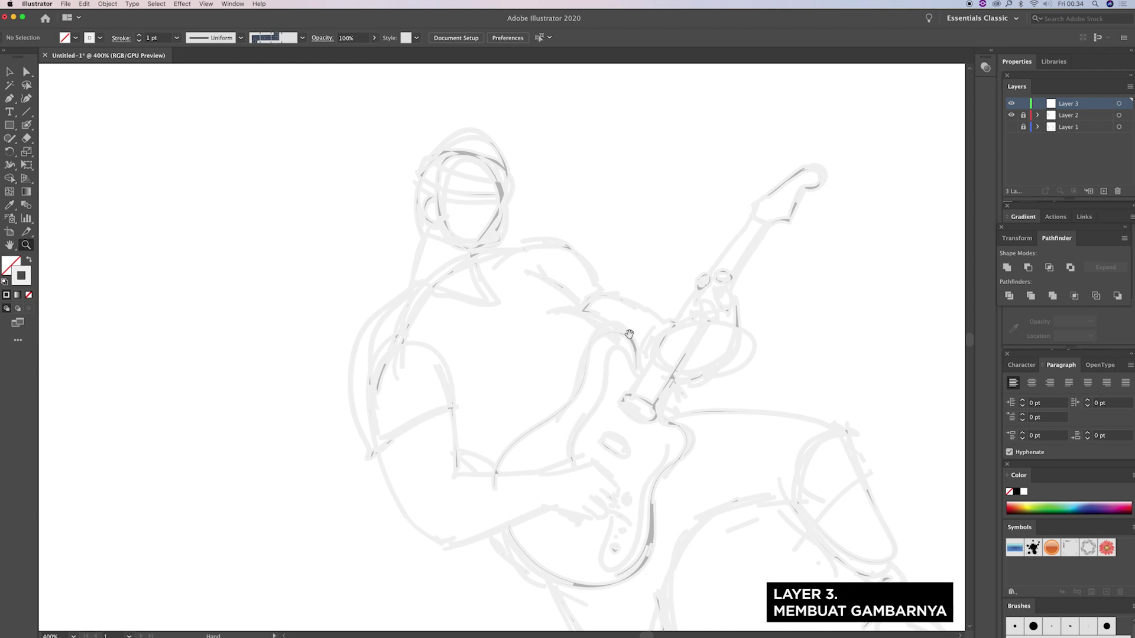
pyautogui.scroll(-3, 628, 334)
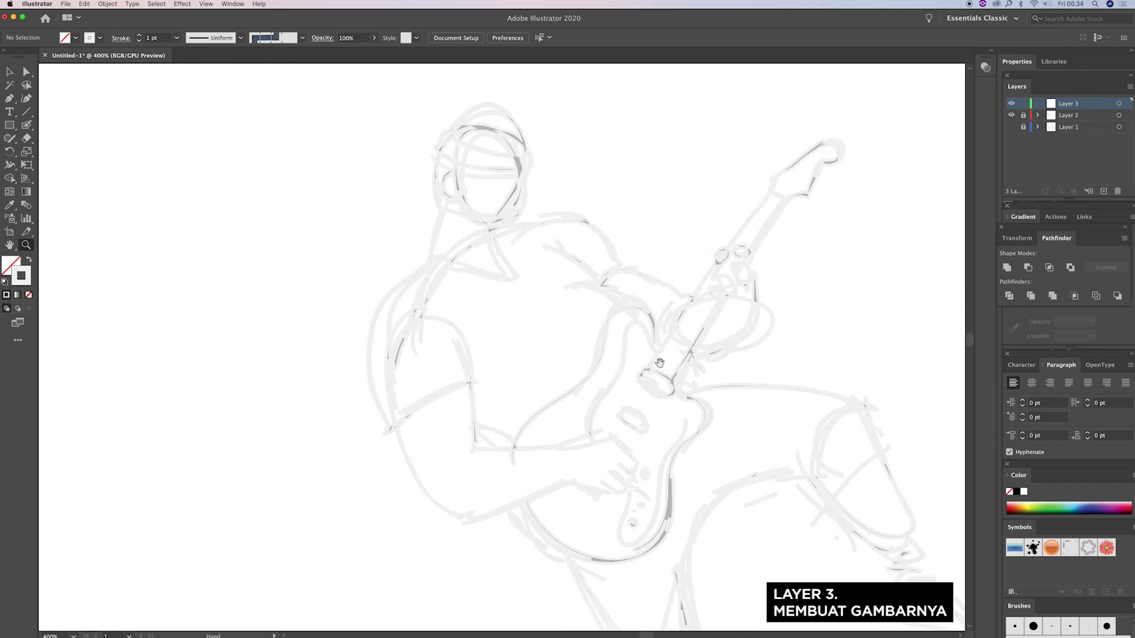
pyautogui.moveTo(655, 369); pyautogui.dragTo(654, 304)
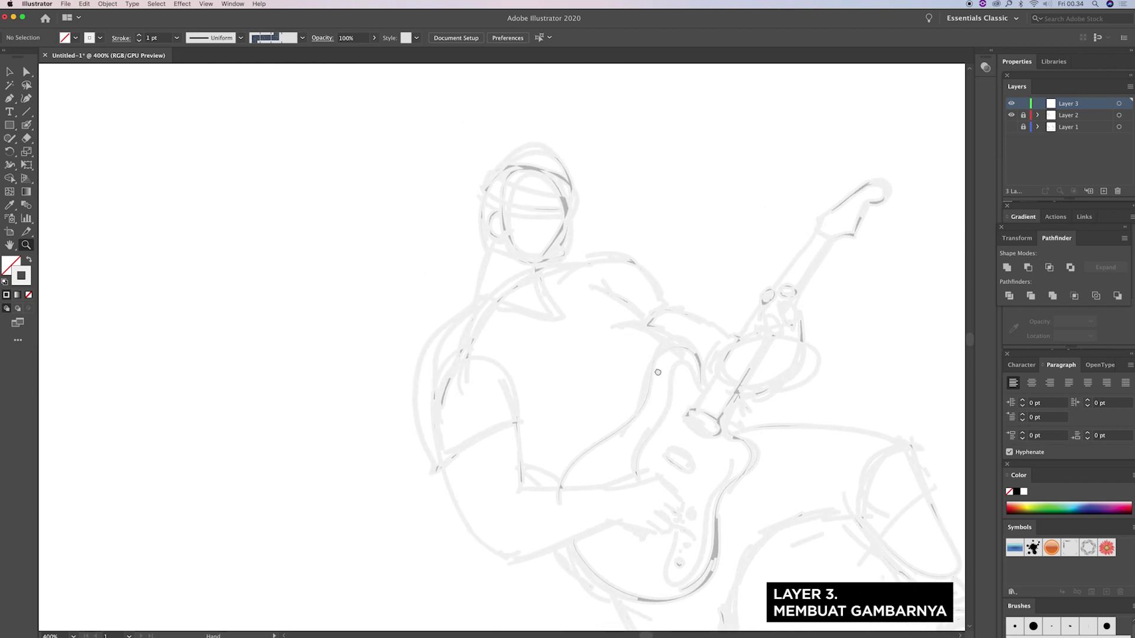
pyautogui.hscroll(2, 661, 373)
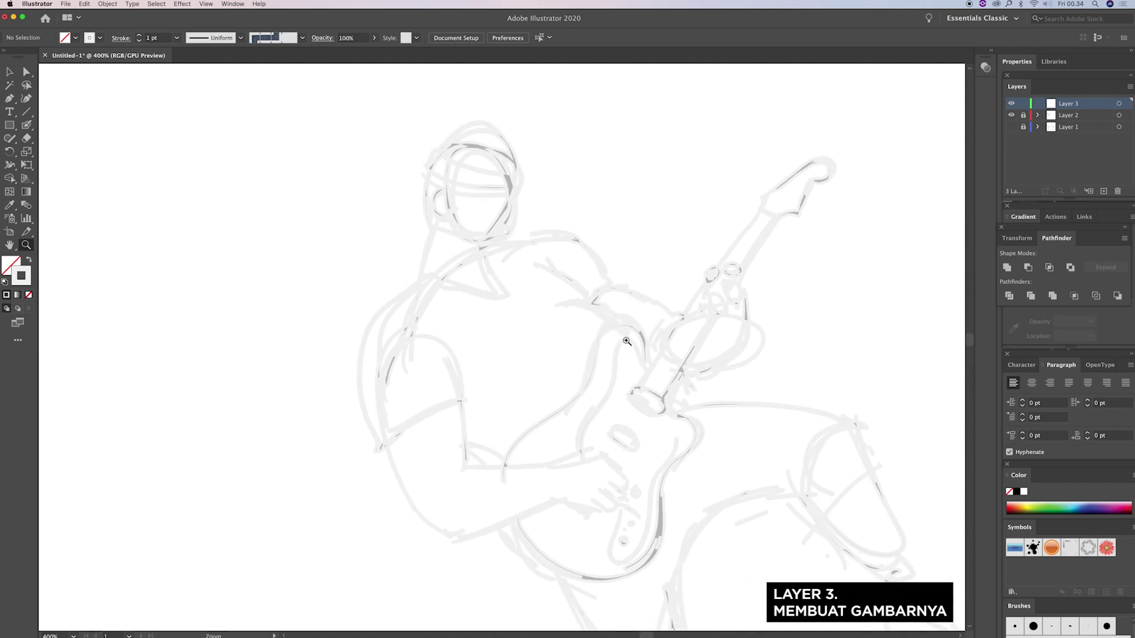
# Step: Switch to the Blob Brush (Shift+B) and set the painting colour to near-black 0F0F0F
pyautogui.hotkey('shift', 'b')
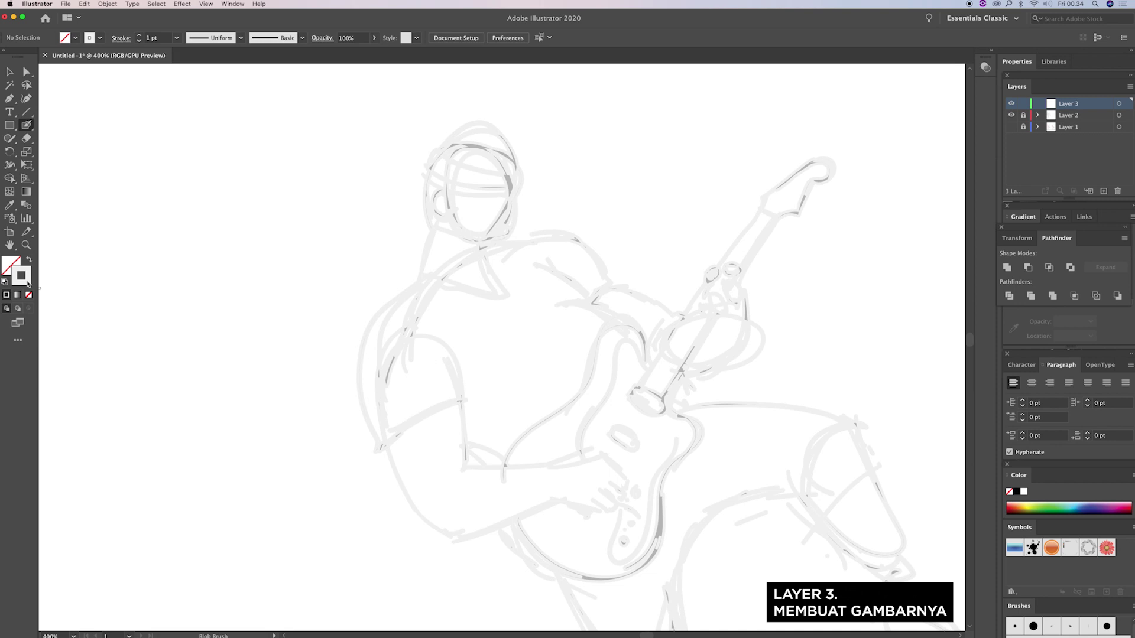
pyautogui.doubleClick(22, 275)
pyautogui.moveTo(30, 207); pyautogui.dragTo(6, 215)
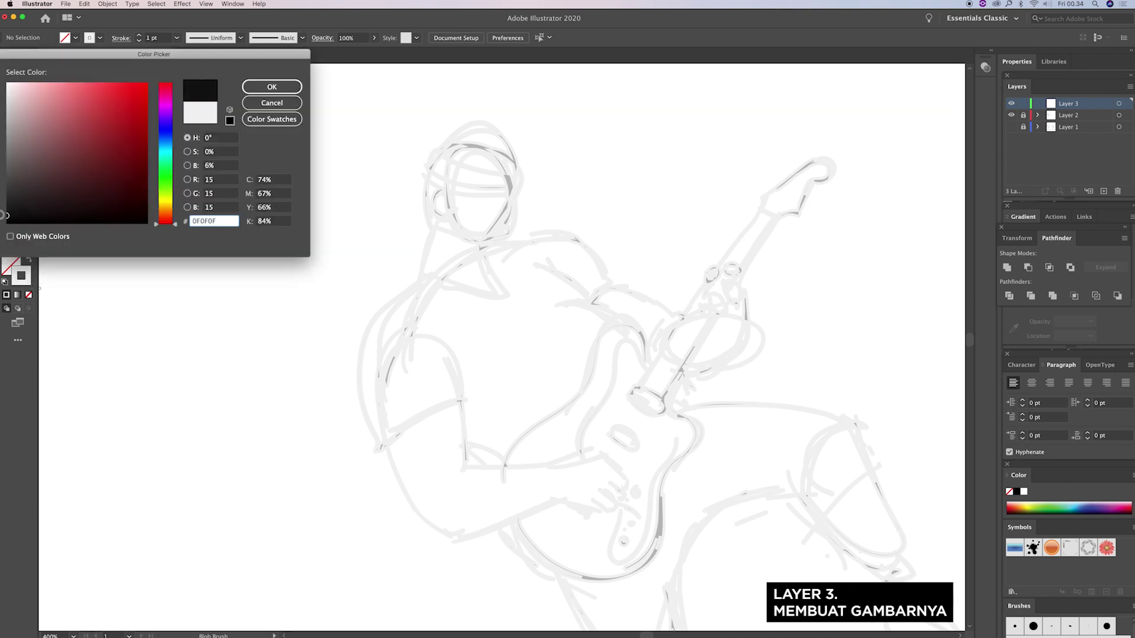
pyautogui.click(272, 87)
pyautogui.scroll(2, 598, 332)
pyautogui.hscroll(-2, 598, 332)
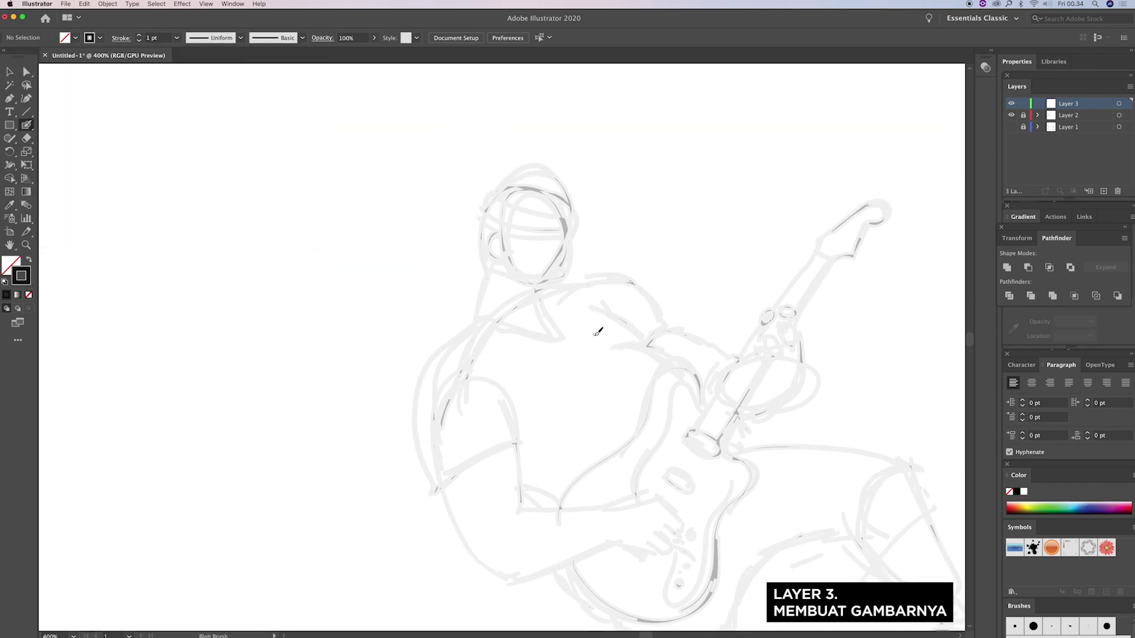
pyautogui.scroll(1, 591, 329)
pyautogui.hscroll(-2, 595, 313)
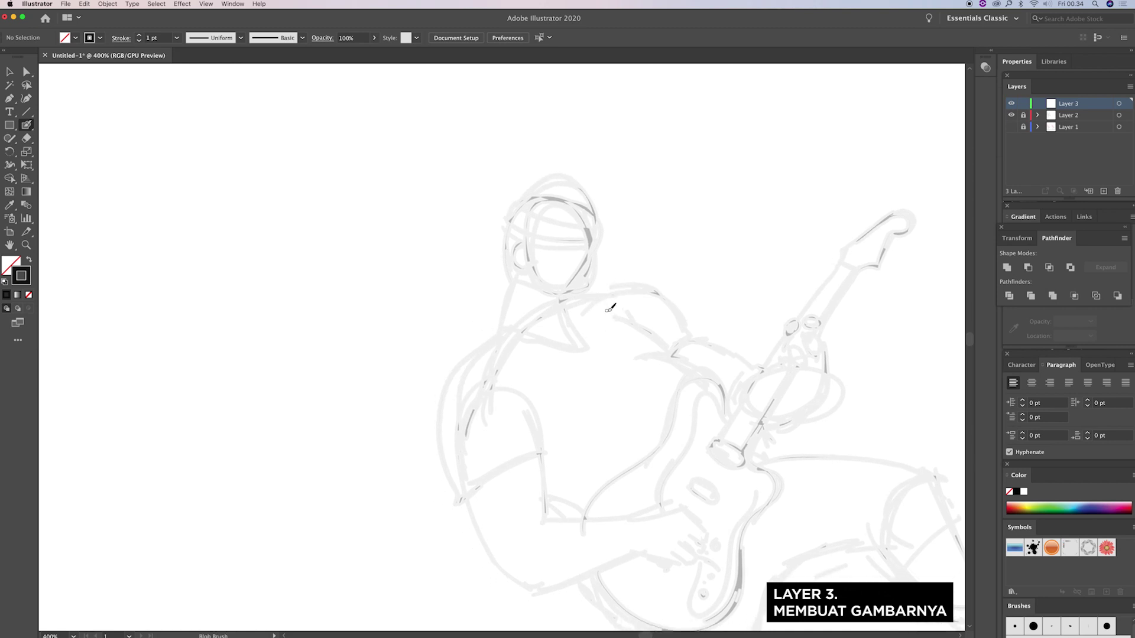
pyautogui.scroll(-1, 609, 308)
pyautogui.hscroll(1, 609, 309)
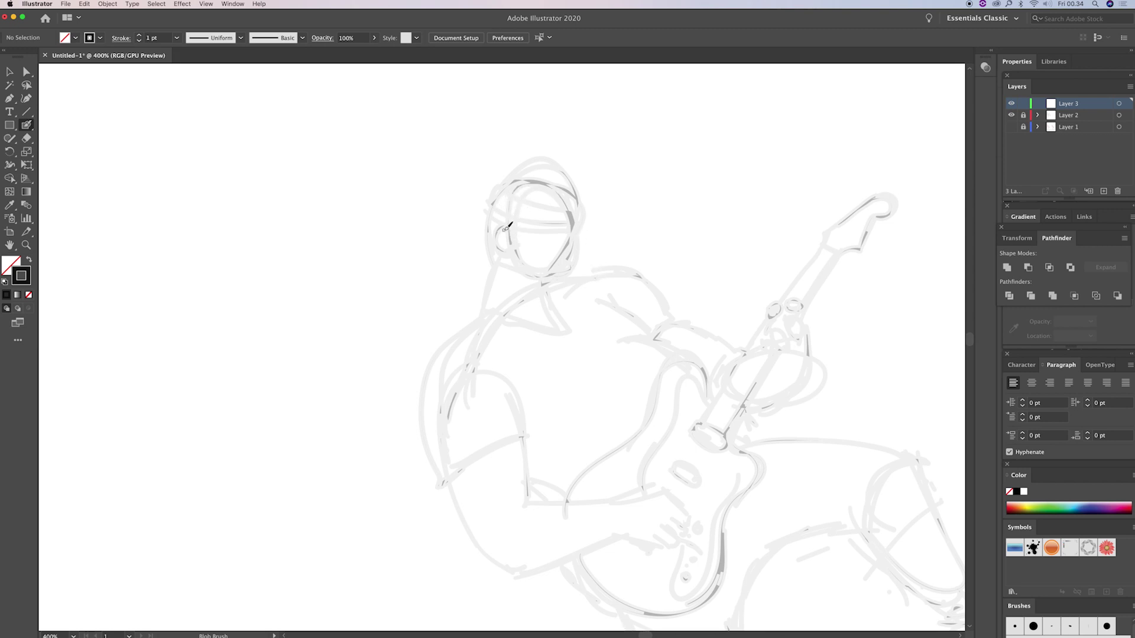
# Step: Ink the top curve and back of the guitarist's hair in thick black line
pyautogui.moveTo(521, 224)
pyautogui.mouseDown()
pyautogui.moveTo(585, 135)
pyautogui.moveTo(492, 241)
pyautogui.mouseUp()
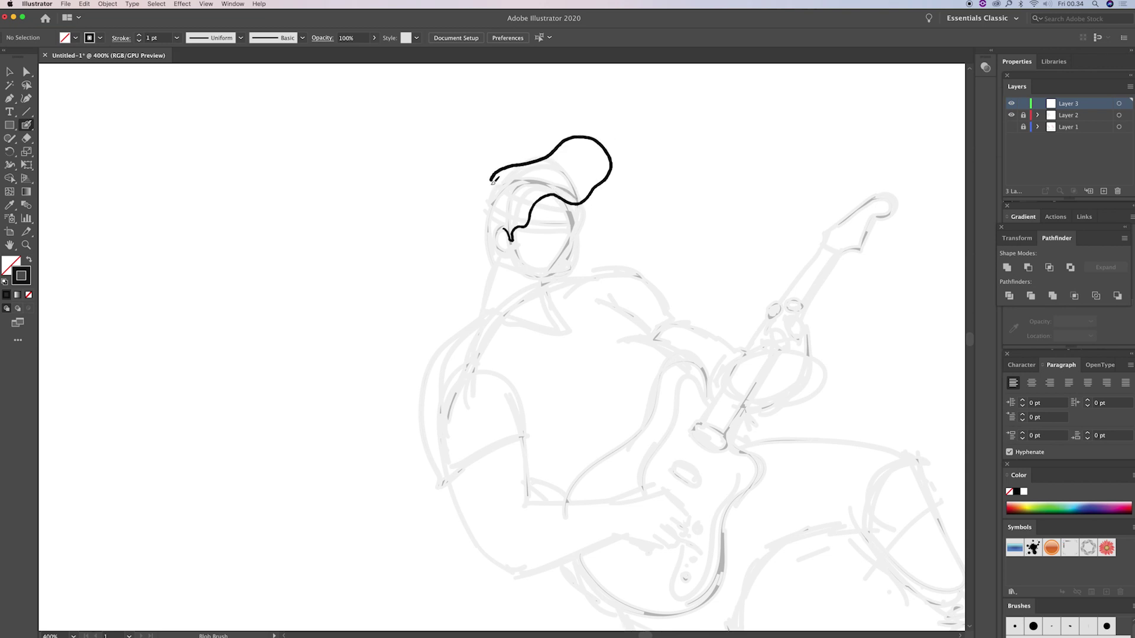
pyautogui.moveTo(494, 240); pyautogui.dragTo(511, 225)
pyautogui.moveTo(580, 204)
pyautogui.mouseDown()
pyautogui.moveTo(579, 258)
pyautogui.moveTo(535, 287)
pyautogui.mouseUp()
# Step: Ink the back of the neck, redrawing one misplaced stroke, plus the chin and jaw hook
pyautogui.moveTo(498, 251); pyautogui.dragTo(495, 319)
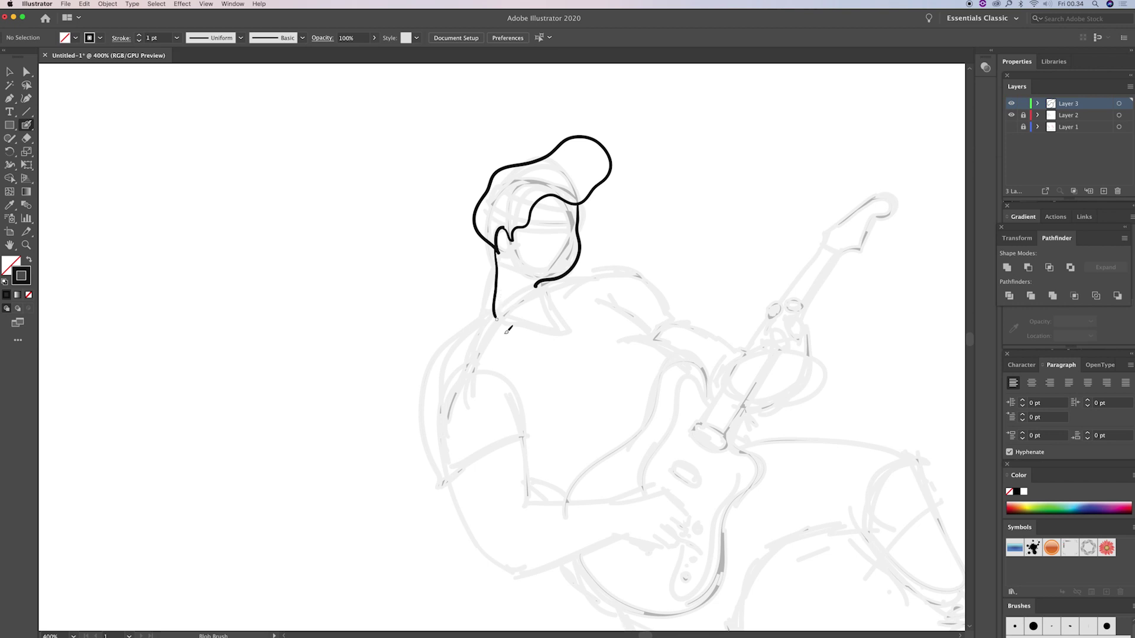
pyautogui.scroll(-3, 514, 306)
pyautogui.press('super+z')
pyautogui.moveTo(497, 214); pyautogui.dragTo(489, 281)
pyautogui.moveTo(542, 240); pyautogui.dragTo(546, 251)
pyautogui.moveTo(490, 280); pyautogui.dragTo(547, 256)
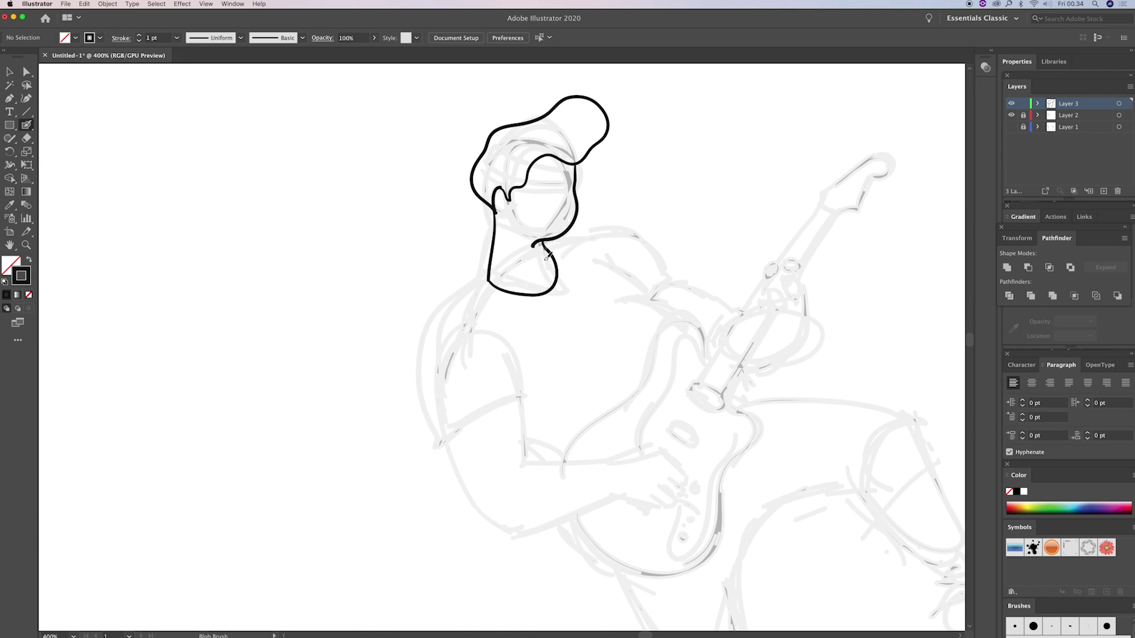
pyautogui.scroll(-4, 546, 256)
# Step: Ink both shoulders, the left sleeve edges, its seam arc and the cuff lines
pyautogui.moveTo(510, 211)
pyautogui.mouseDown()
pyautogui.moveTo(463, 373)
pyautogui.moveTo(552, 350)
pyautogui.mouseUp()
pyautogui.moveTo(554, 305); pyautogui.dragTo(518, 346)
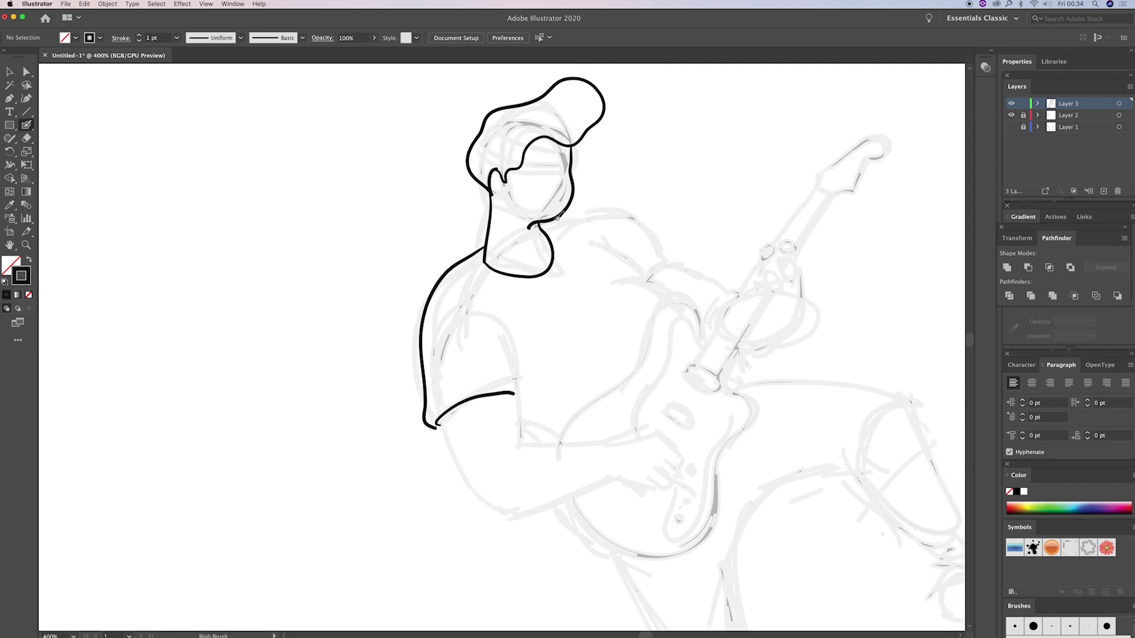
pyautogui.moveTo(550, 223)
pyautogui.mouseDown()
pyautogui.moveTo(582, 215)
pyautogui.moveTo(671, 259)
pyautogui.moveTo(647, 281)
pyautogui.mouseUp()
pyautogui.moveTo(598, 243); pyautogui.dragTo(635, 264)
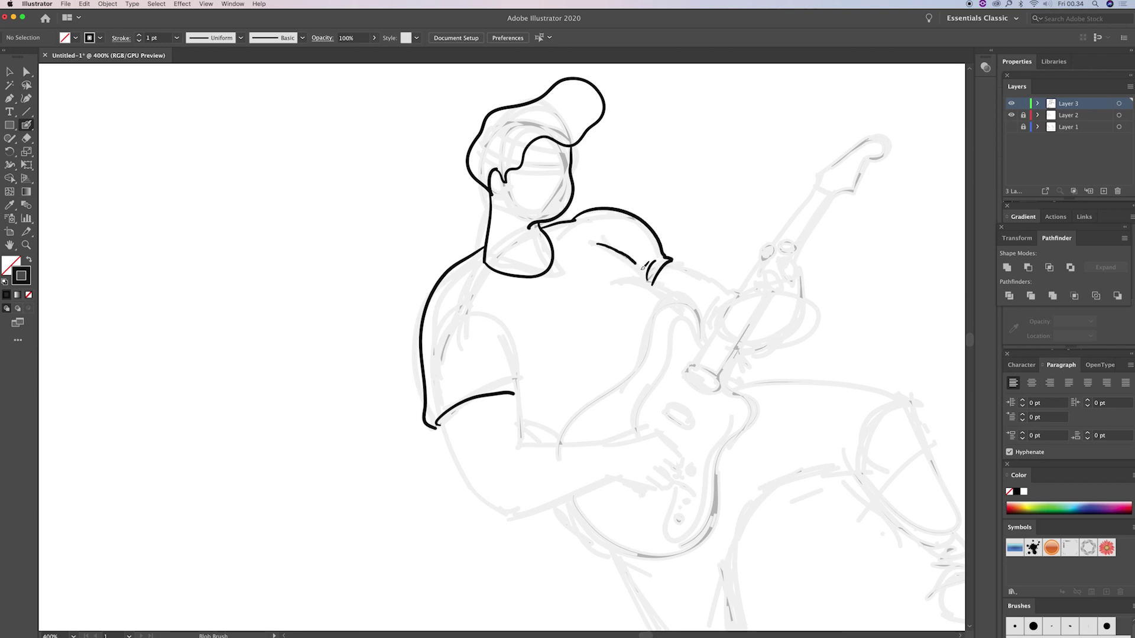
pyautogui.scroll(-2, 618, 317)
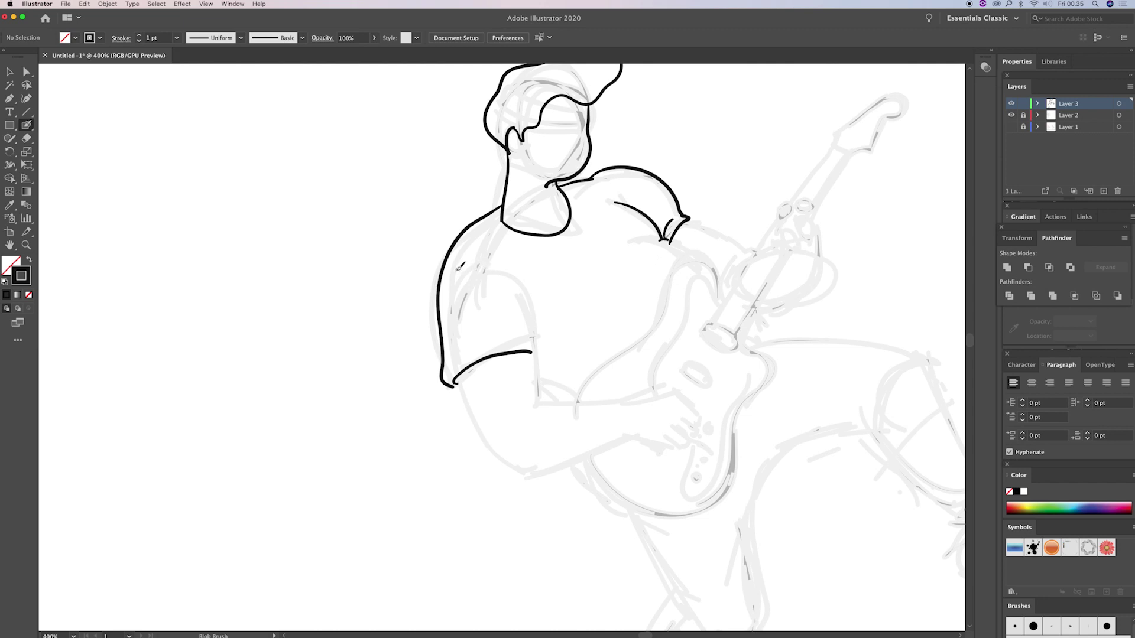
pyautogui.moveTo(449, 266); pyautogui.dragTo(519, 280)
pyautogui.moveTo(529, 319); pyautogui.dragTo(533, 353)
pyautogui.scroll(-2, 509, 331)
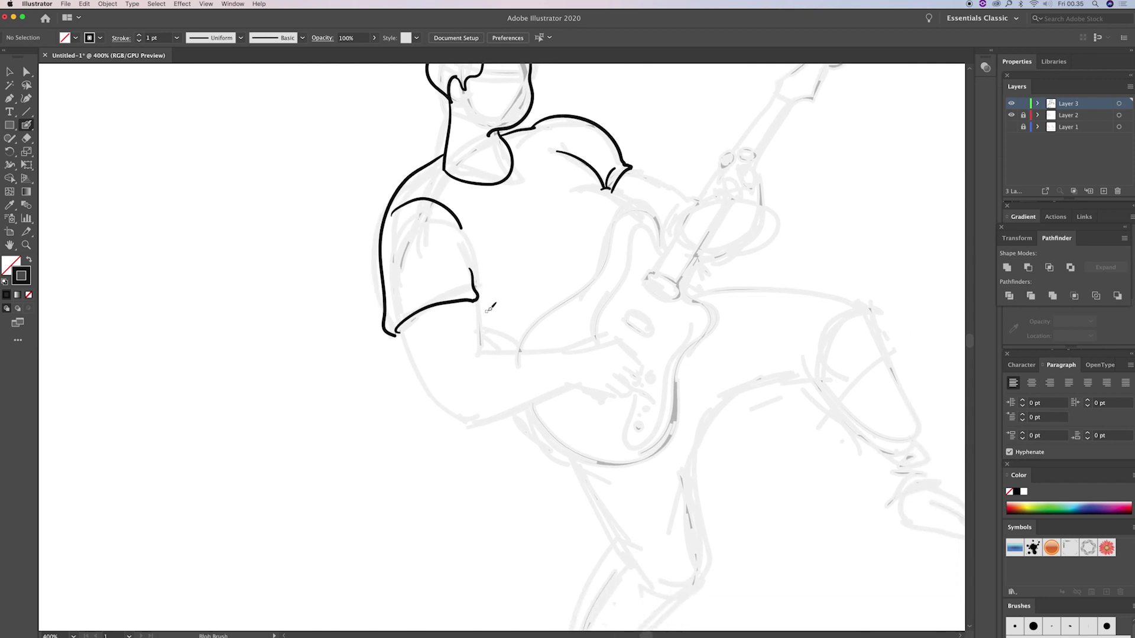
# Step: Ink the sleeve end, the forearm edges and the strumming hand with curled fingers
pyautogui.moveTo(476, 299); pyautogui.dragTo(479, 342)
pyautogui.scroll(-2, 478, 341)
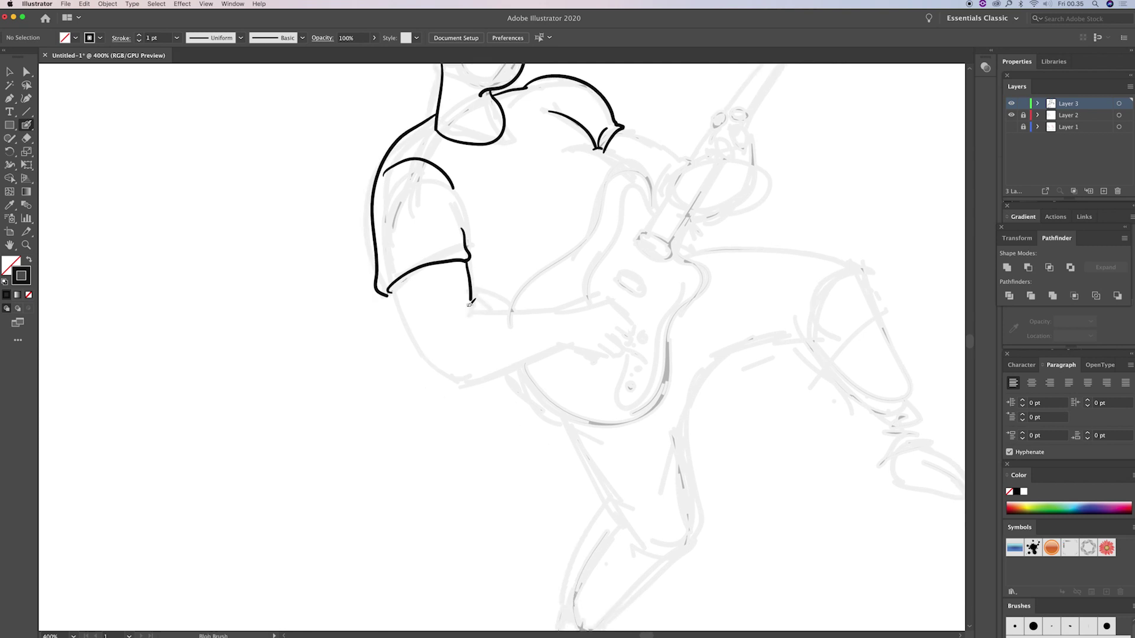
pyautogui.moveTo(480, 299); pyautogui.dragTo(566, 303)
pyautogui.press('super+z')
pyautogui.moveTo(392, 287)
pyautogui.mouseDown()
pyautogui.moveTo(434, 363)
pyautogui.moveTo(476, 375)
pyautogui.moveTo(565, 346)
pyautogui.mouseUp()
pyautogui.hscroll(3, 564, 346)
pyautogui.moveTo(497, 354); pyautogui.dragTo(545, 366)
pyautogui.moveTo(496, 312)
pyautogui.mouseDown()
pyautogui.moveTo(527, 300)
pyautogui.moveTo(555, 312)
pyautogui.moveTo(555, 356)
pyautogui.mouseUp()
pyautogui.moveTo(556, 354); pyautogui.dragTo(549, 366)
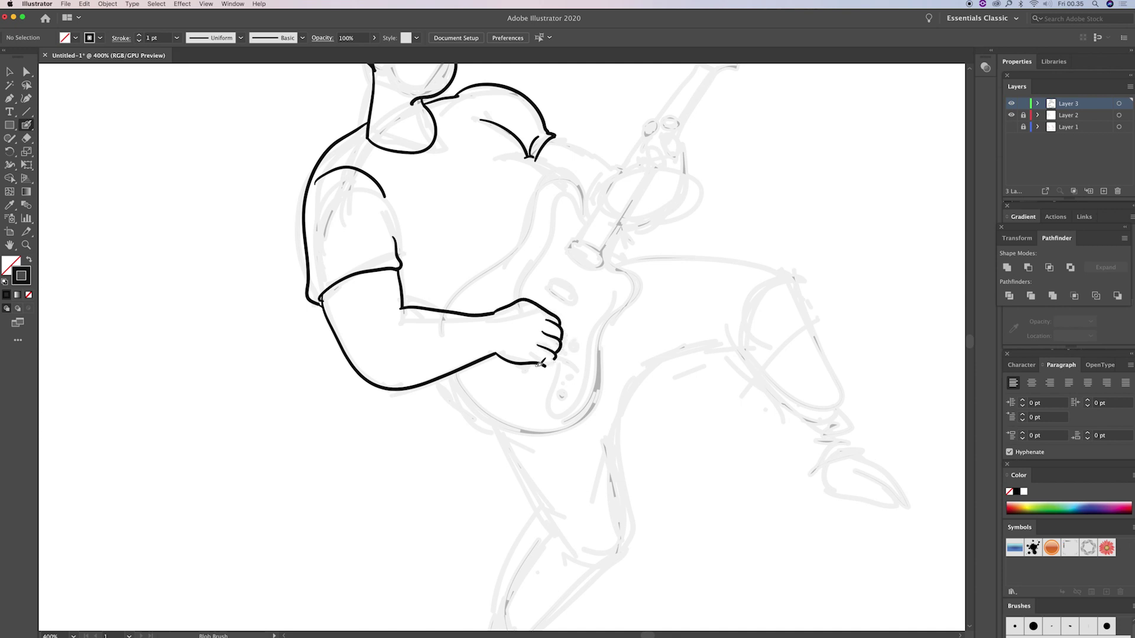
# Step: Ink the right shoulder crease and the upper arm outline reaching toward the guitar neck
pyautogui.scroll(2, 554, 349)
pyautogui.scroll(3, 551, 308)
pyautogui.scroll(3, 547, 260)
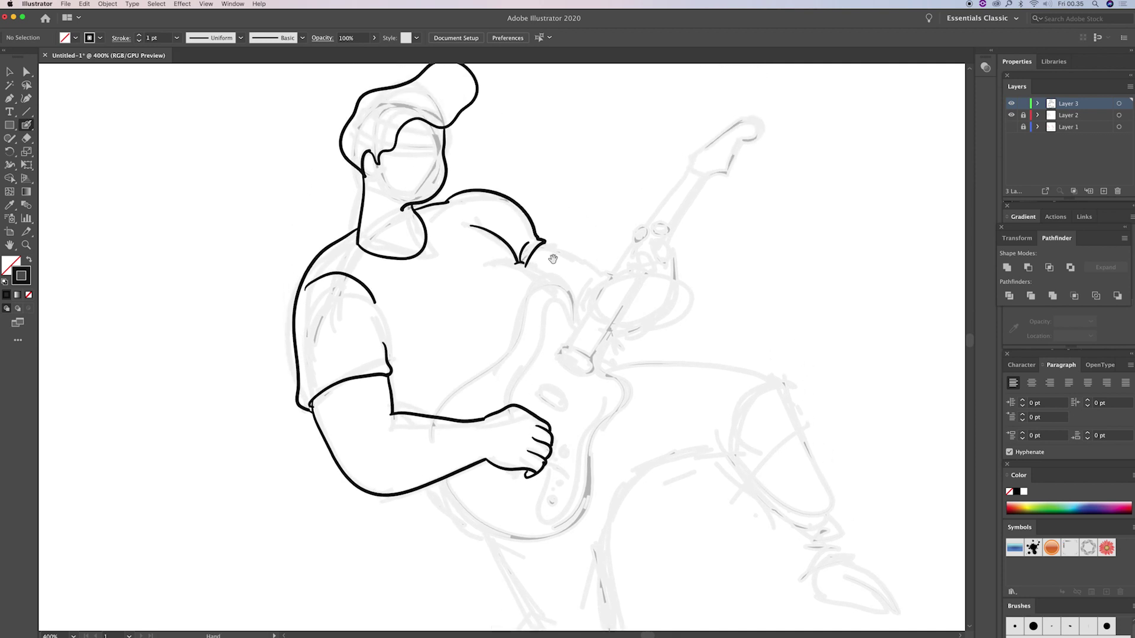
pyautogui.moveTo(545, 241); pyautogui.dragTo(612, 272)
pyautogui.moveTo(522, 265)
pyautogui.mouseDown()
pyautogui.moveTo(555, 293)
pyautogui.moveTo(534, 263)
pyautogui.mouseUp()
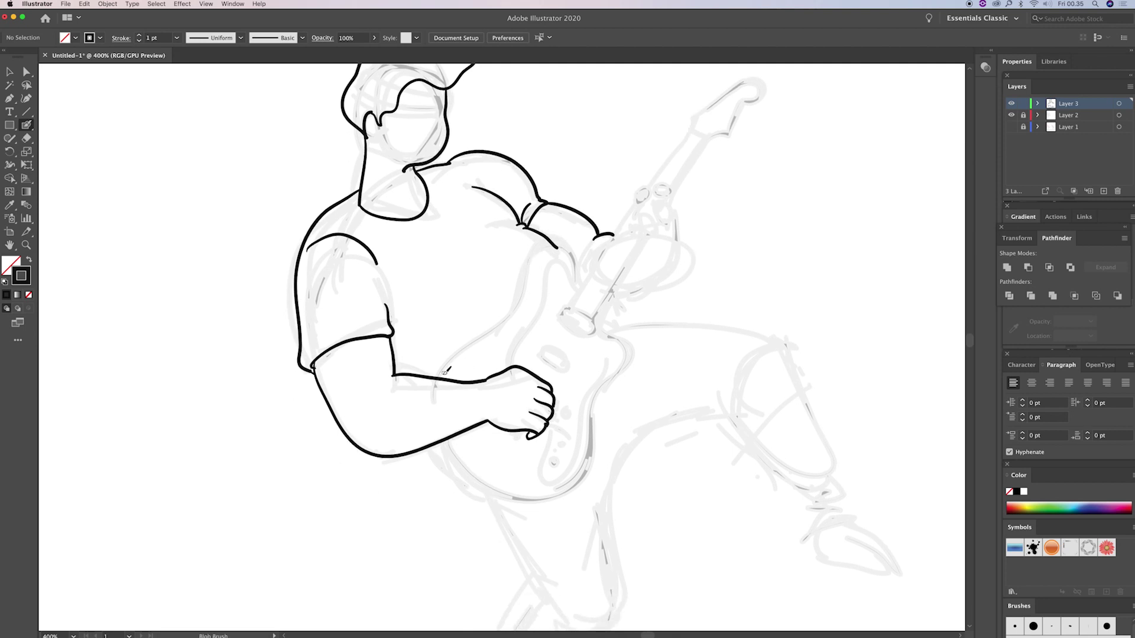
pyautogui.moveTo(440, 374)
pyautogui.mouseDown()
pyautogui.moveTo(505, 325)
pyautogui.moveTo(540, 255)
pyautogui.moveTo(557, 245)
pyautogui.moveTo(578, 280)
pyautogui.mouseUp()
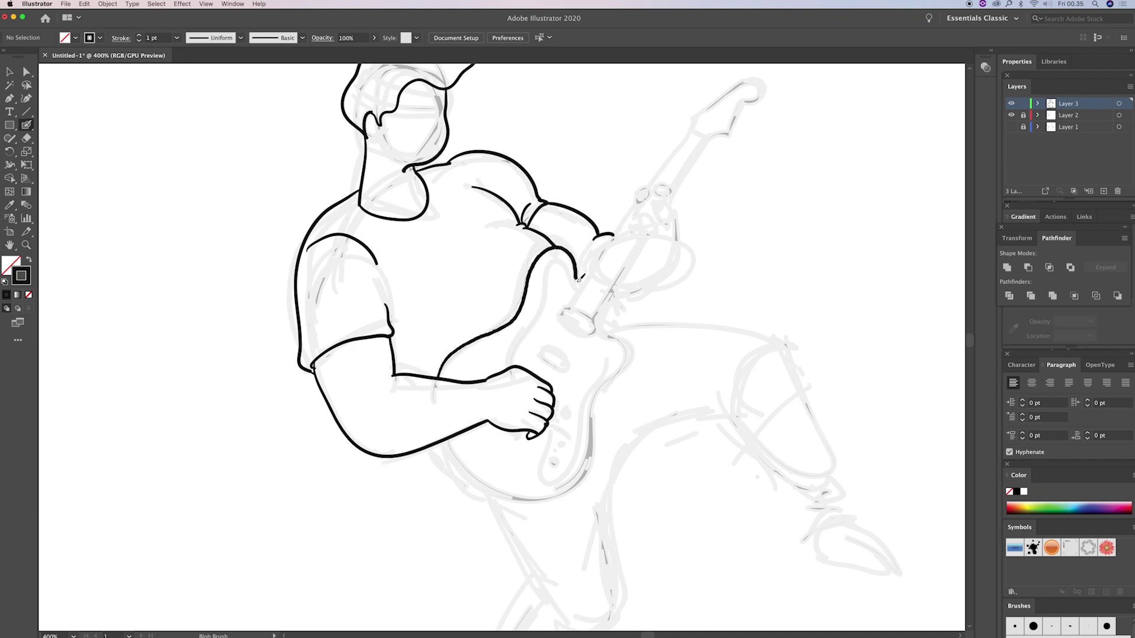
pyautogui.scroll(-3, 583, 288)
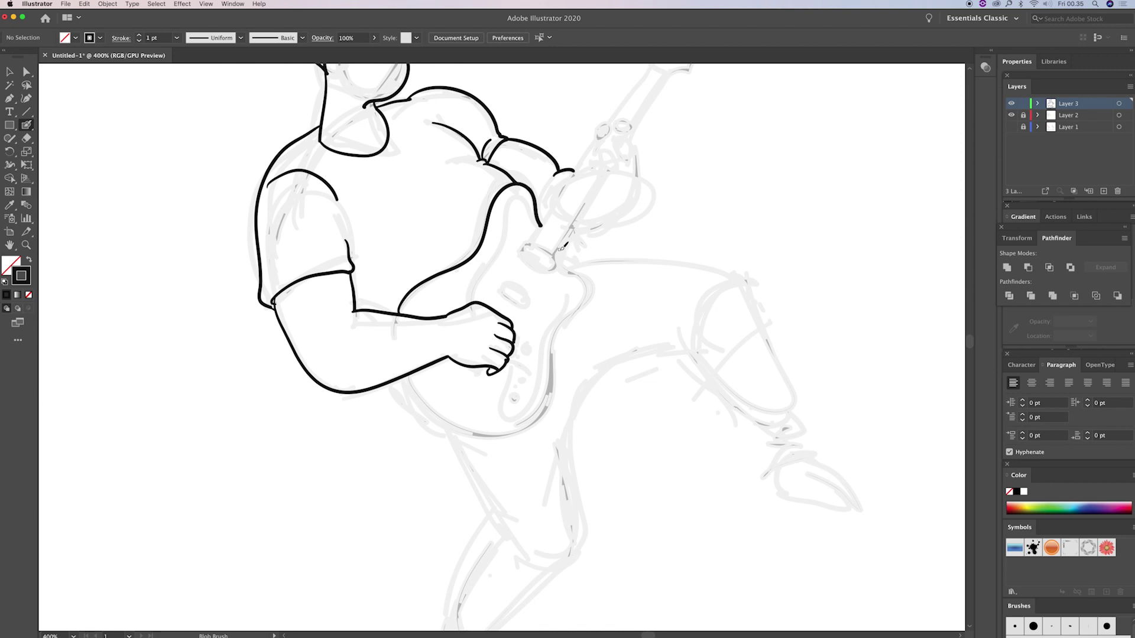
# Step: Ink the right edge of the guitar body and a fretting finger on the neck
pyautogui.moveTo(587, 295)
pyautogui.mouseDown()
pyautogui.moveTo(560, 324)
pyautogui.moveTo(539, 412)
pyautogui.moveTo(496, 429)
pyautogui.moveTo(448, 412)
pyautogui.moveTo(406, 367)
pyautogui.mouseUp()
pyautogui.scroll(3, 485, 330)
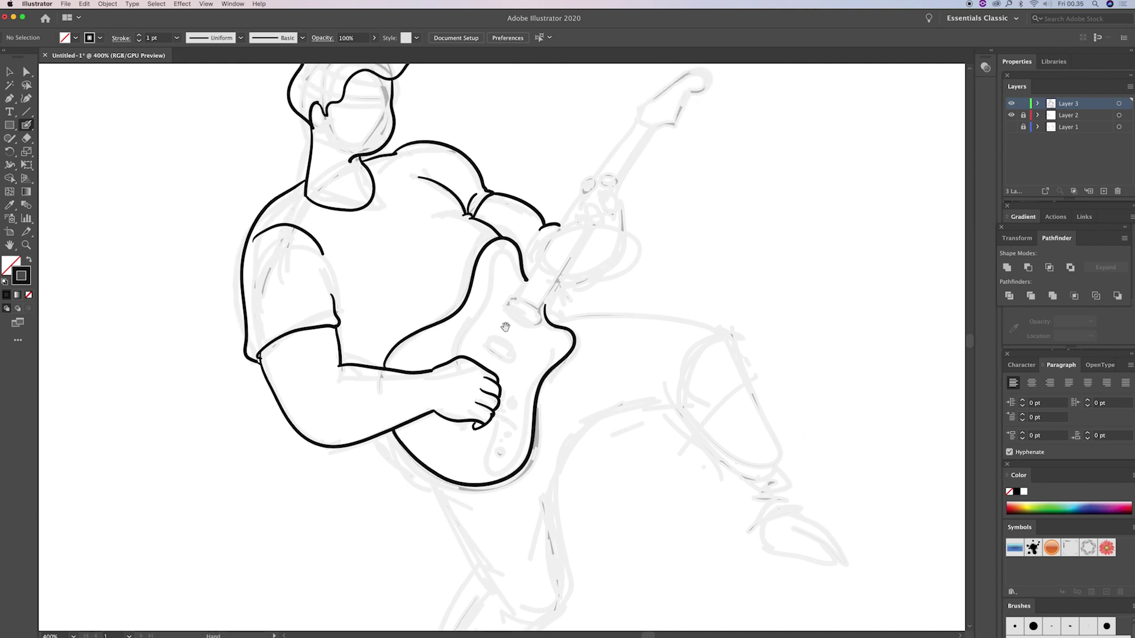
pyautogui.scroll(5, 532, 295)
pyautogui.scroll(1, 591, 272)
pyautogui.moveTo(589, 264)
pyautogui.mouseDown()
pyautogui.moveTo(581, 282)
pyautogui.moveTo(593, 252)
pyautogui.moveTo(559, 251)
pyautogui.moveTo(562, 261)
pyautogui.moveTo(566, 244)
pyautogui.moveTo(558, 261)
pyautogui.moveTo(581, 269)
pyautogui.moveTo(553, 278)
pyautogui.mouseUp()
pyautogui.scroll(-2, 565, 244)
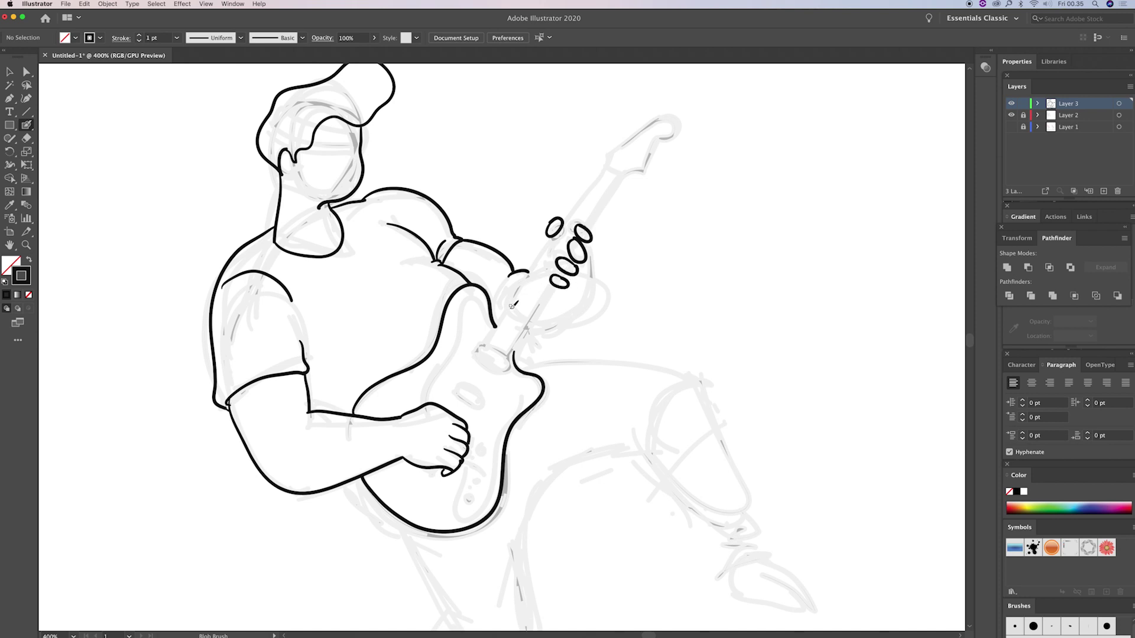
# Step: Ink the guitar neck's upper and lower edges and close its top end, undoing two stray strokes
pyautogui.moveTo(487, 339); pyautogui.dragTo(507, 306)
pyautogui.hotkey('ctrl', 'z')
pyautogui.moveTo(495, 331); pyautogui.dragTo(553, 236)
pyautogui.hotkey('ctrl', 'z')
pyautogui.moveTo(484, 341)
pyautogui.mouseDown()
pyautogui.moveTo(600, 163)
pyautogui.moveTo(617, 174)
pyautogui.mouseUp()
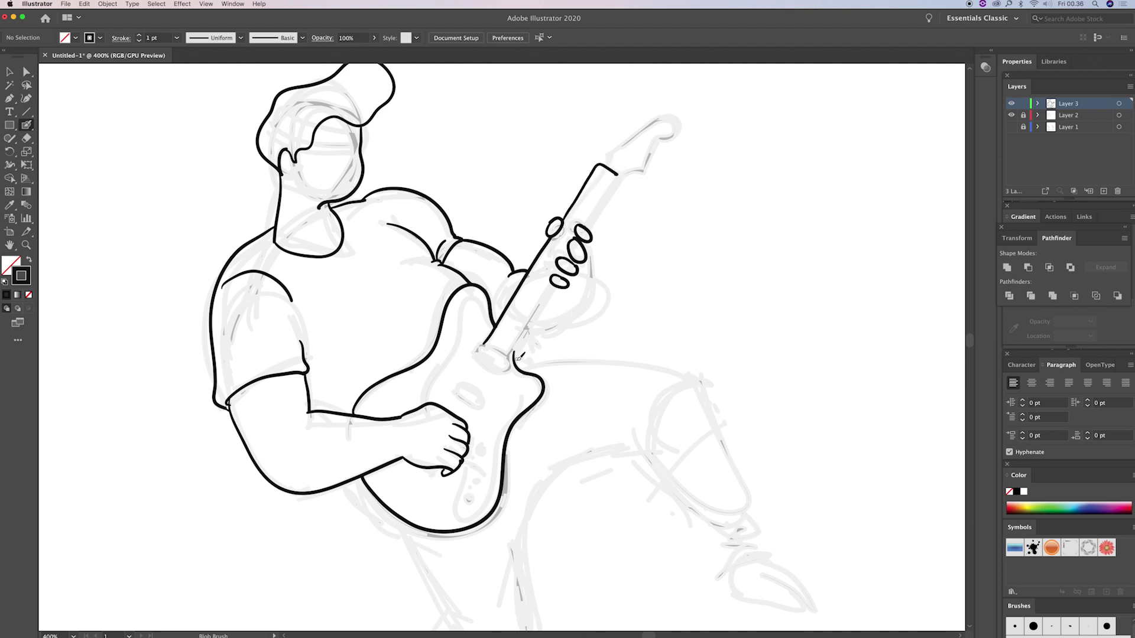
pyautogui.moveTo(514, 354); pyautogui.dragTo(562, 269)
pyautogui.moveTo(591, 225)
pyautogui.mouseDown()
pyautogui.moveTo(617, 174)
pyautogui.moveTo(596, 194)
pyautogui.moveTo(603, 205)
pyautogui.mouseUp()
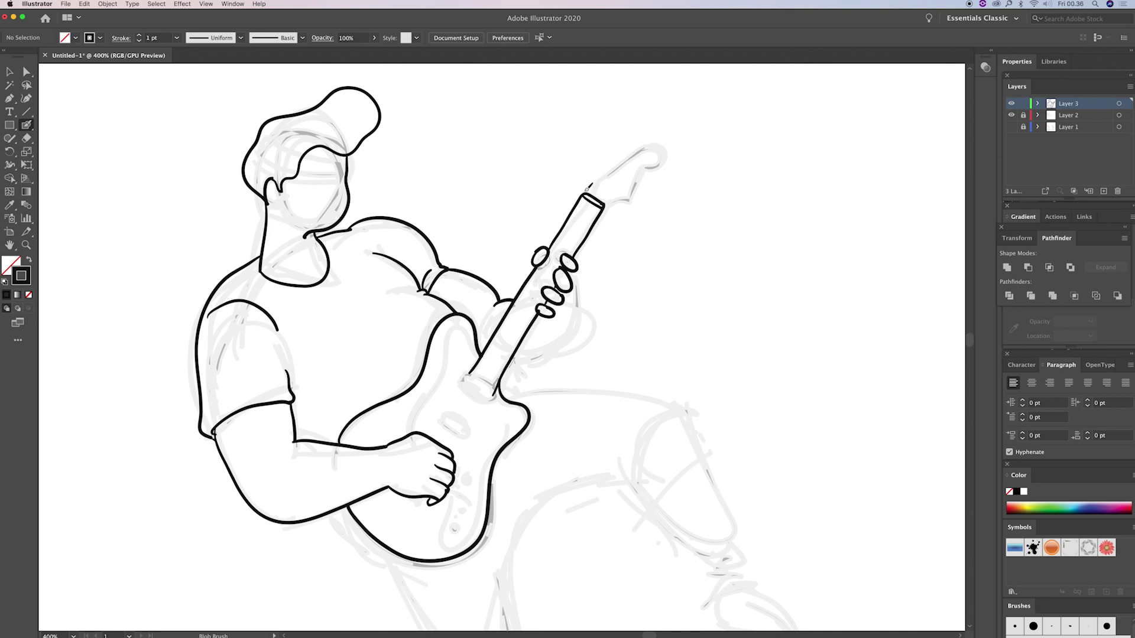
# Step: Outline the left and right edges of the headstock
pyautogui.moveTo(626, 197); pyautogui.dragTo(643, 137)
pyautogui.moveTo(586, 176); pyautogui.dragTo(637, 137)
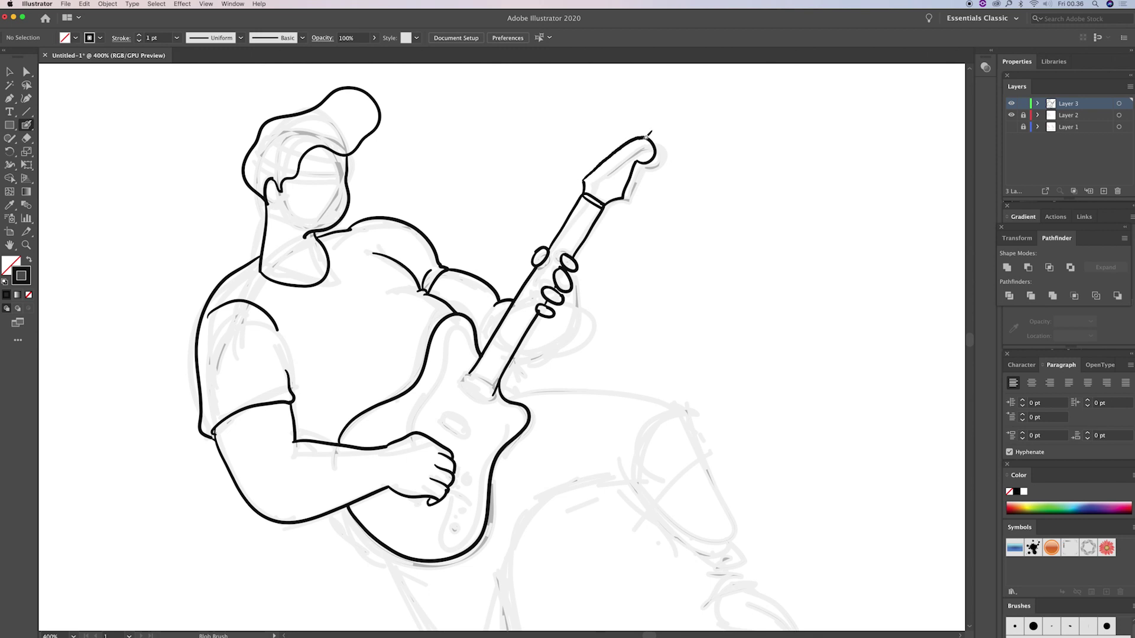
pyautogui.scroll(-5, 567, 266)
# Step: Zoom into the guitar, then fit the artboard and re-centre on the guitarist
pyautogui.press('z')
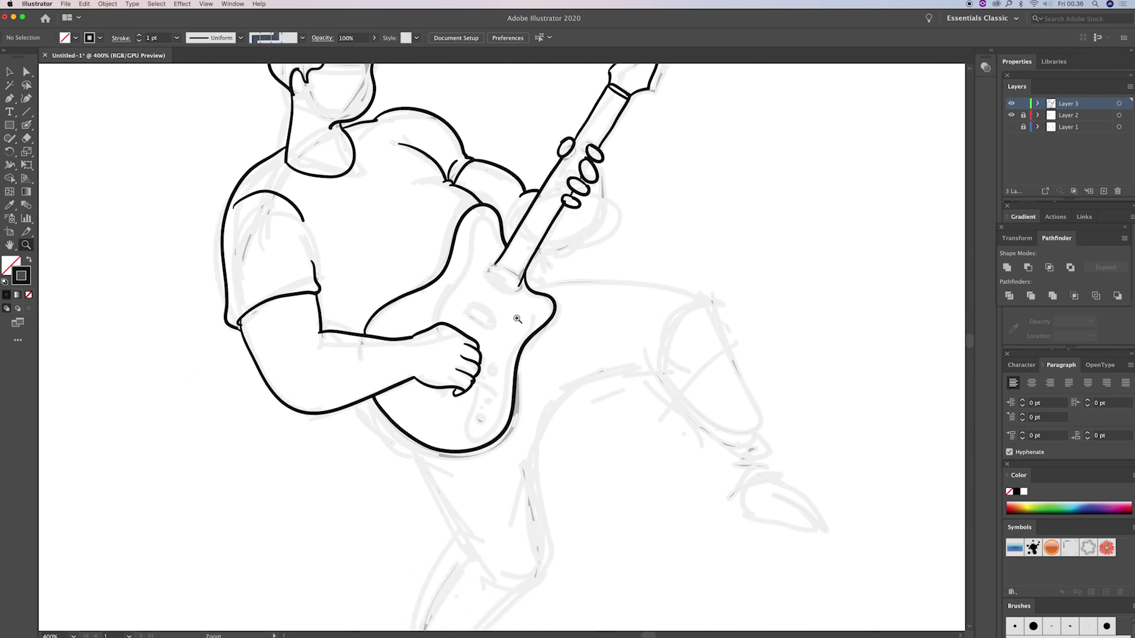
pyautogui.keyDown('alt'); pyautogui.click(517, 319); pyautogui.keyUp('alt')
pyautogui.moveTo(518, 319)
pyautogui.mouseDown()
pyautogui.moveTo(534, 332)
pyautogui.moveTo(478, 379)
pyautogui.moveTo(513, 371)
pyautogui.mouseUp()
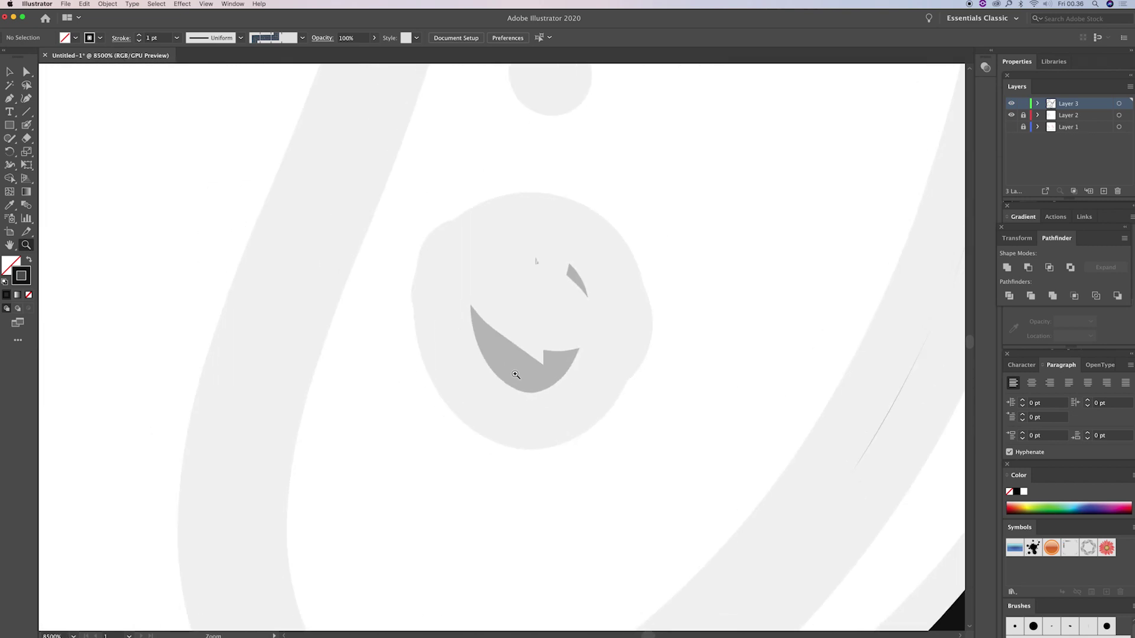
pyautogui.hotkey('ctrl', '0')
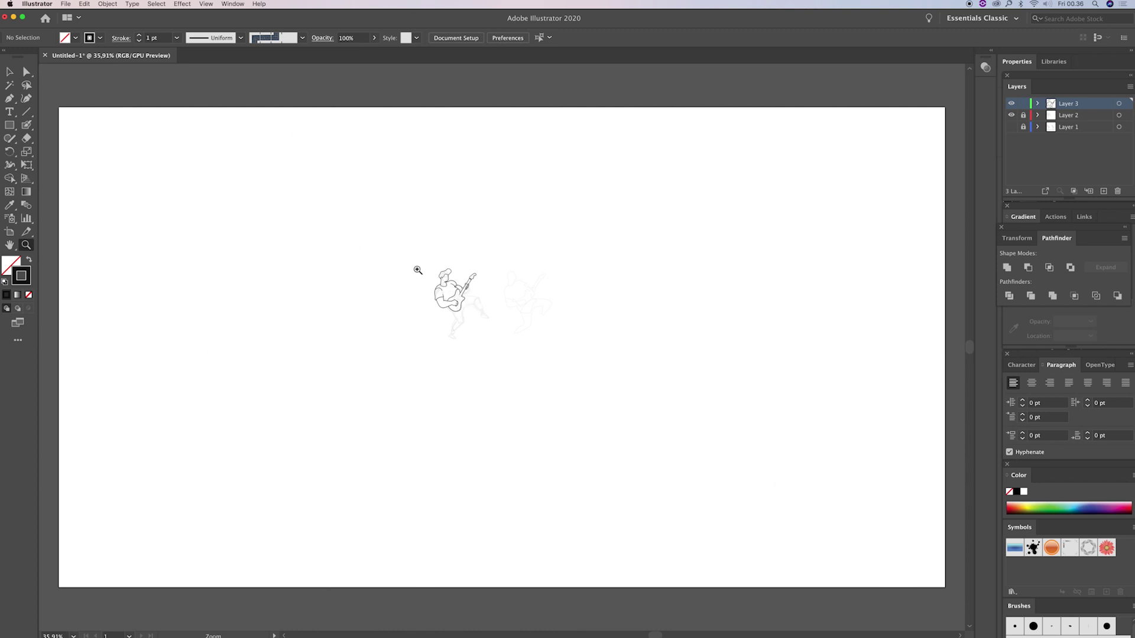
pyautogui.moveTo(523, 346); pyautogui.dragTo(532, 335)
pyautogui.moveTo(468, 301); pyautogui.dragTo(554, 357)
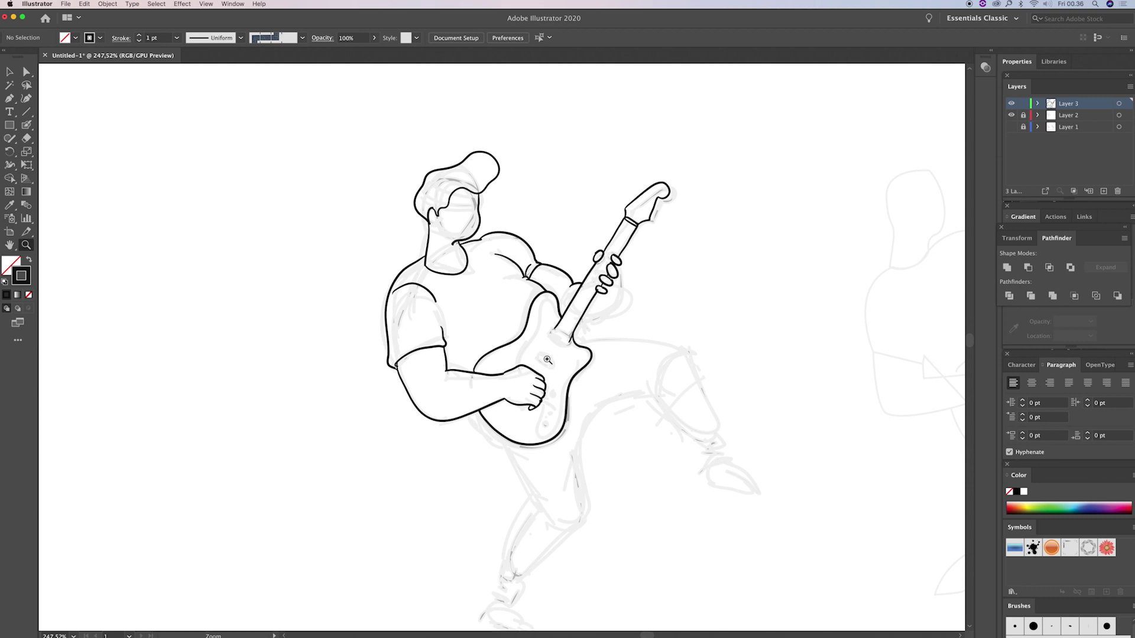
# Step: Zoom to 400% on the guitar body and switch to the Blob Brush
pyautogui.hotkey('ctrl', '-')
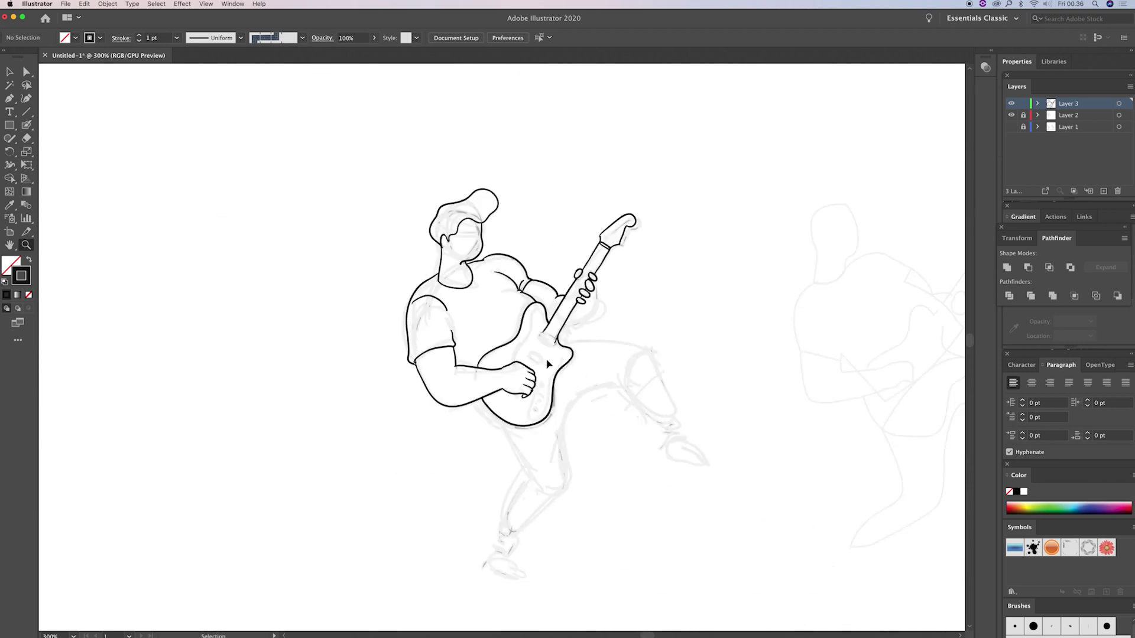
pyautogui.keyDown('alt'); pyautogui.scroll(1, 546, 365); pyautogui.keyUp('alt')
pyautogui.keyDown('alt'); pyautogui.scroll(1, 547, 365); pyautogui.keyUp('alt')
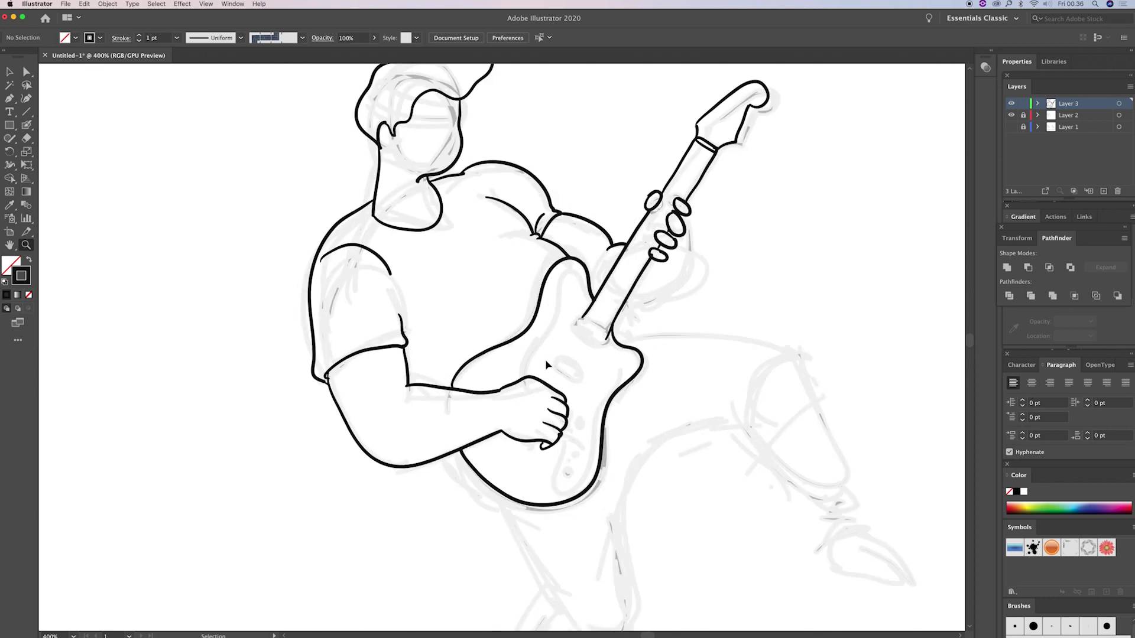
pyautogui.keyDown('alt'); pyautogui.scroll(-1, 547, 365); pyautogui.keyUp('alt')
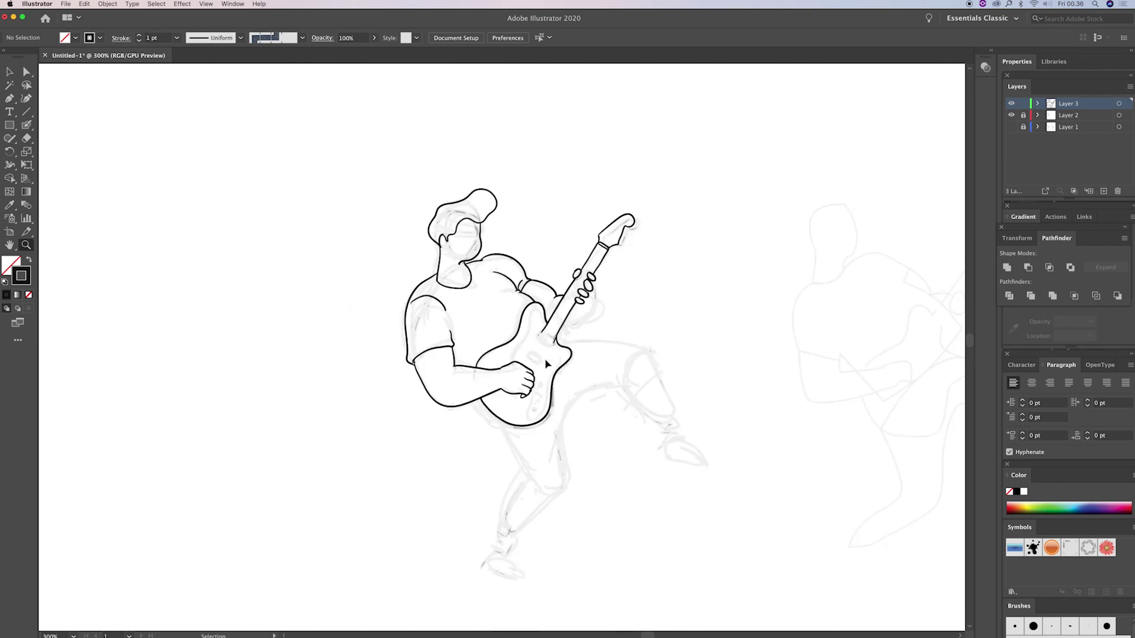
pyautogui.click(508, 371)
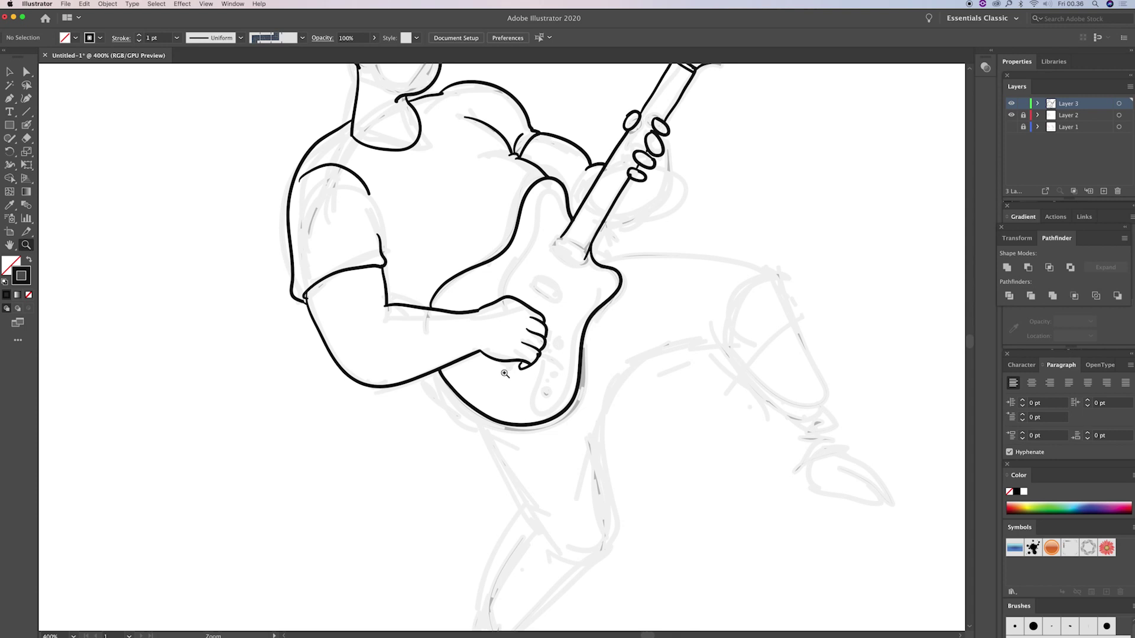
pyautogui.hotkey('shift', 'b')
pyautogui.scroll(2, 476, 372)
pyautogui.hscroll(-3, 475, 372)
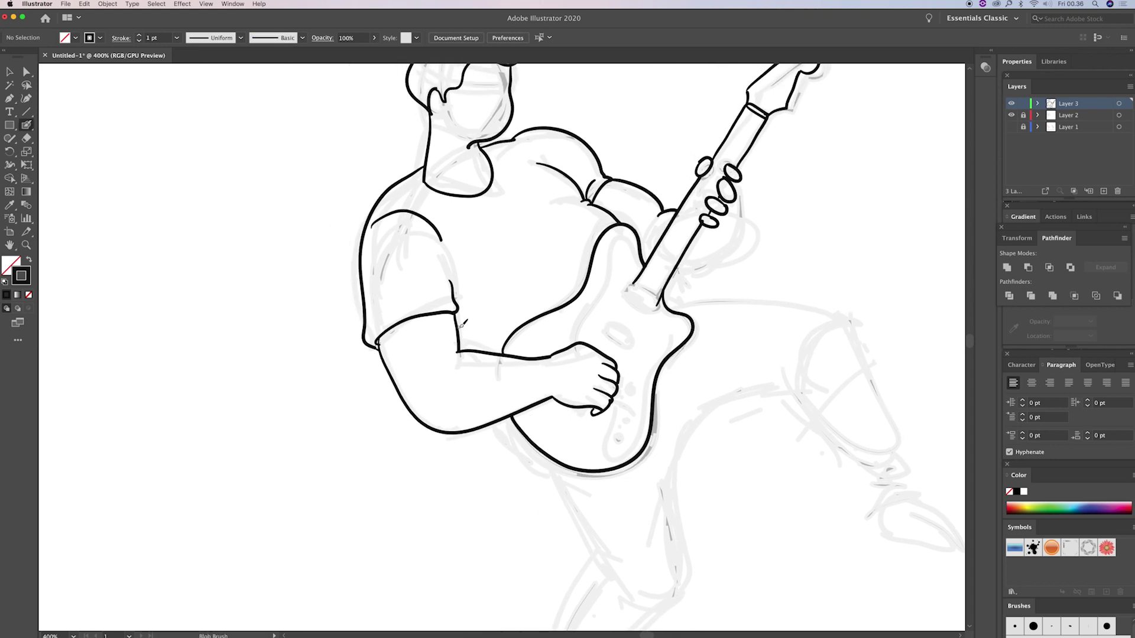
# Step: Ink a short curve around the guitar neck, trying and undoing two thigh lines
pyautogui.scroll(-2, 490, 349)
pyautogui.hscroll(3, 490, 349)
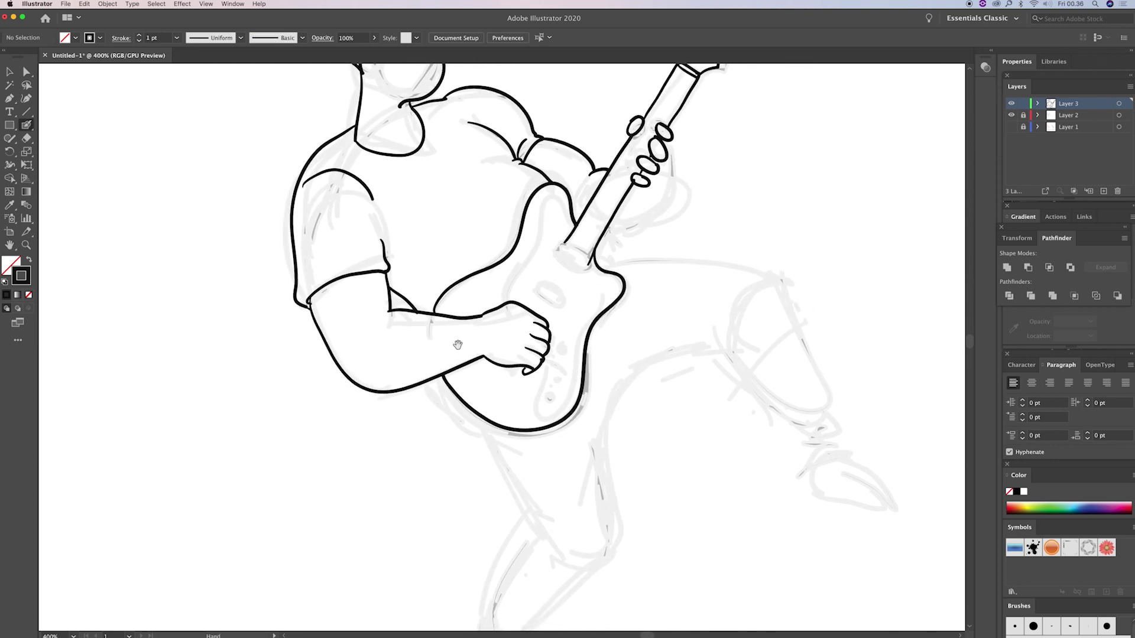
pyautogui.moveTo(597, 240)
pyautogui.mouseDown()
pyautogui.moveTo(602, 261)
pyautogui.moveTo(588, 225)
pyautogui.mouseUp()
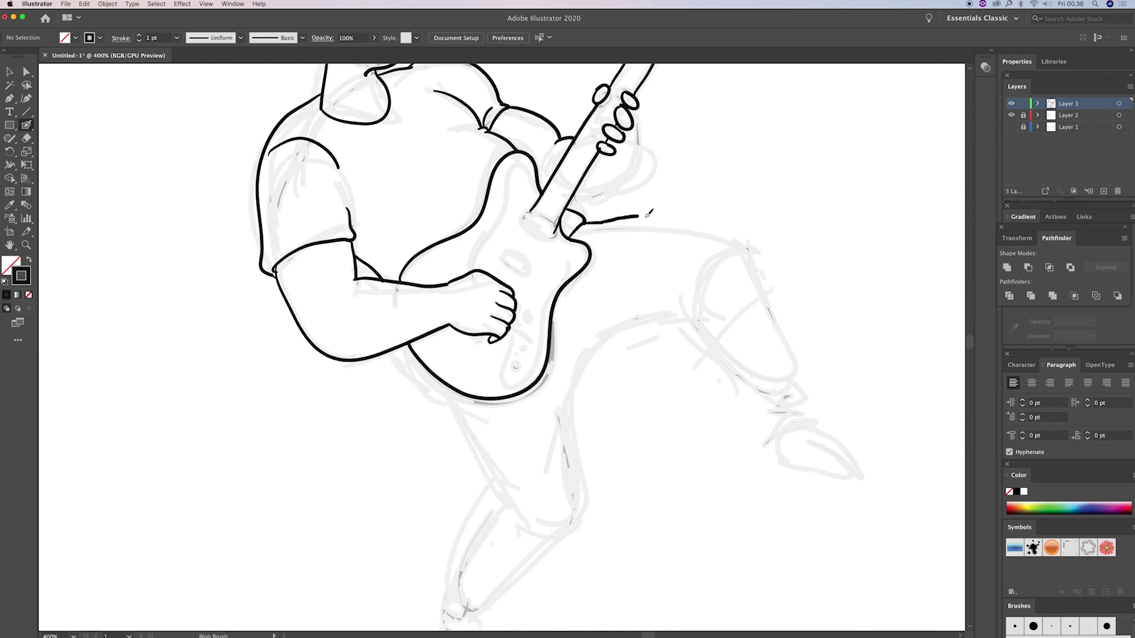
pyautogui.moveTo(601, 222)
pyautogui.mouseDown()
pyautogui.moveTo(743, 241)
pyautogui.moveTo(669, 230)
pyautogui.mouseUp()
pyautogui.hotkey('ctrl', 'z')
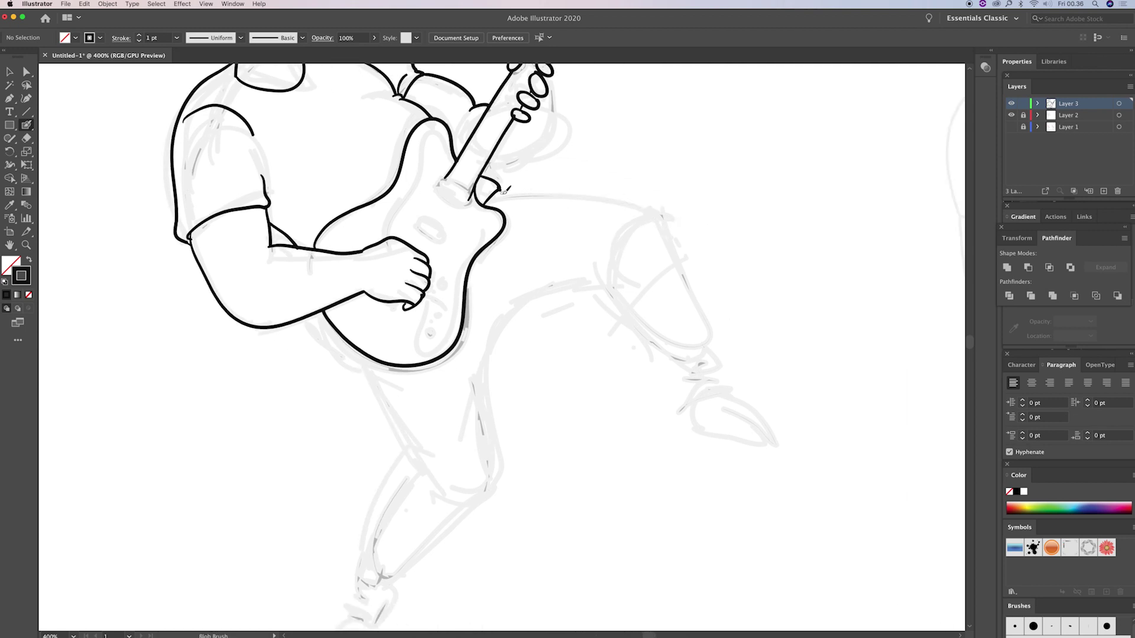
pyautogui.moveTo(532, 184); pyautogui.dragTo(636, 196)
pyautogui.hotkey('ctrl', 'z')
# Step: Ink the raised thigh outline from the guitar out to the knee
pyautogui.moveTo(499, 188)
pyautogui.mouseDown()
pyautogui.moveTo(651, 200)
pyautogui.moveTo(689, 333)
pyautogui.mouseUp()
pyautogui.scroll(-2, 642, 227)
pyautogui.hscroll(2, 642, 227)
pyautogui.moveTo(480, 333)
pyautogui.mouseDown()
pyautogui.moveTo(547, 271)
pyautogui.moveTo(576, 266)
pyautogui.moveTo(603, 268)
pyautogui.moveTo(645, 334)
pyautogui.moveTo(690, 338)
pyautogui.mouseUp()
pyautogui.press('super+z')
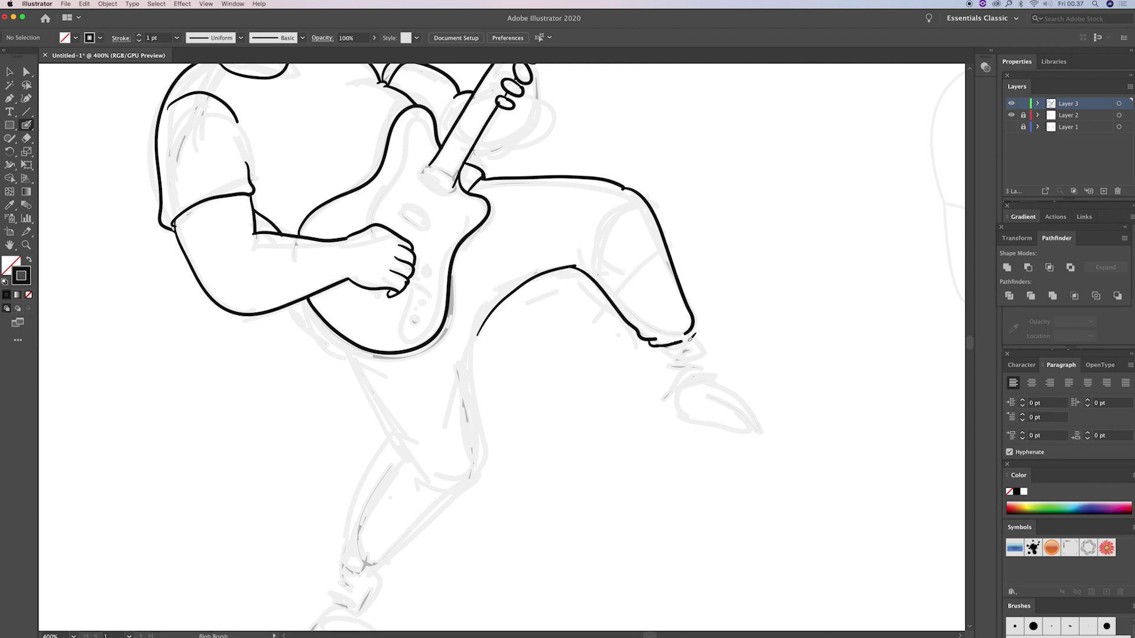
pyautogui.scroll(-2, 690, 326)
pyautogui.hscroll(-2, 690, 326)
# Step: Ink the standing leg: back line, inner line below the guitar, lower leg and shin
pyautogui.moveTo(561, 247)
pyautogui.mouseDown()
pyautogui.moveTo(565, 395)
pyautogui.moveTo(594, 389)
pyautogui.mouseUp()
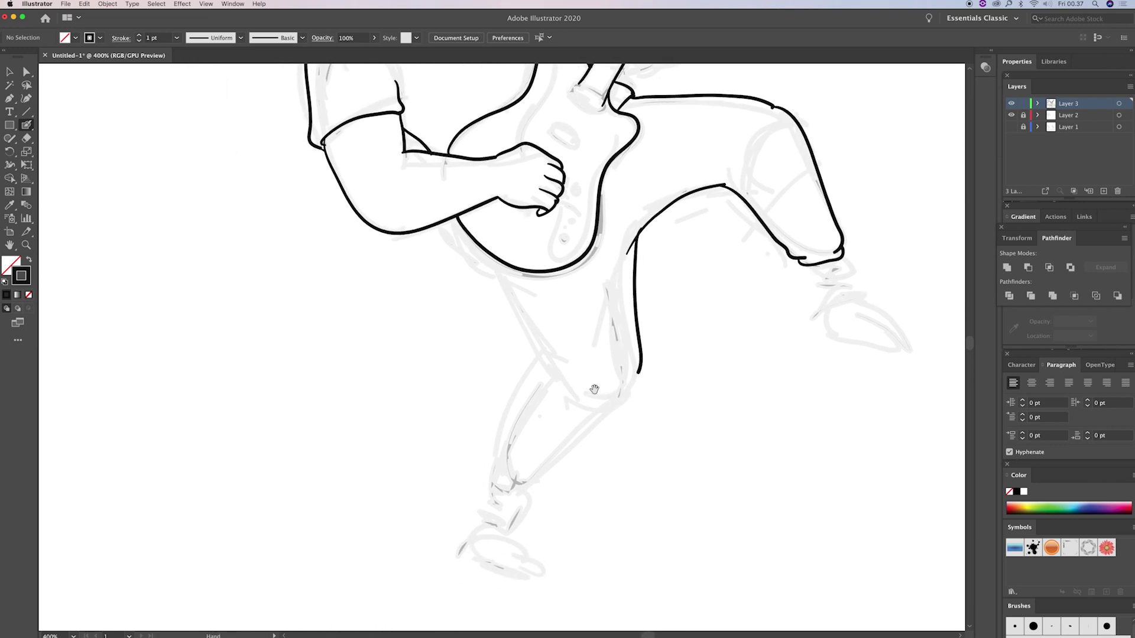
pyautogui.moveTo(486, 253); pyautogui.dragTo(524, 316)
pyautogui.press('cmd+z')
pyautogui.moveTo(488, 254); pyautogui.dragTo(570, 384)
pyautogui.moveTo(509, 488)
pyautogui.mouseDown()
pyautogui.moveTo(496, 452)
pyautogui.moveTo(539, 376)
pyautogui.mouseUp()
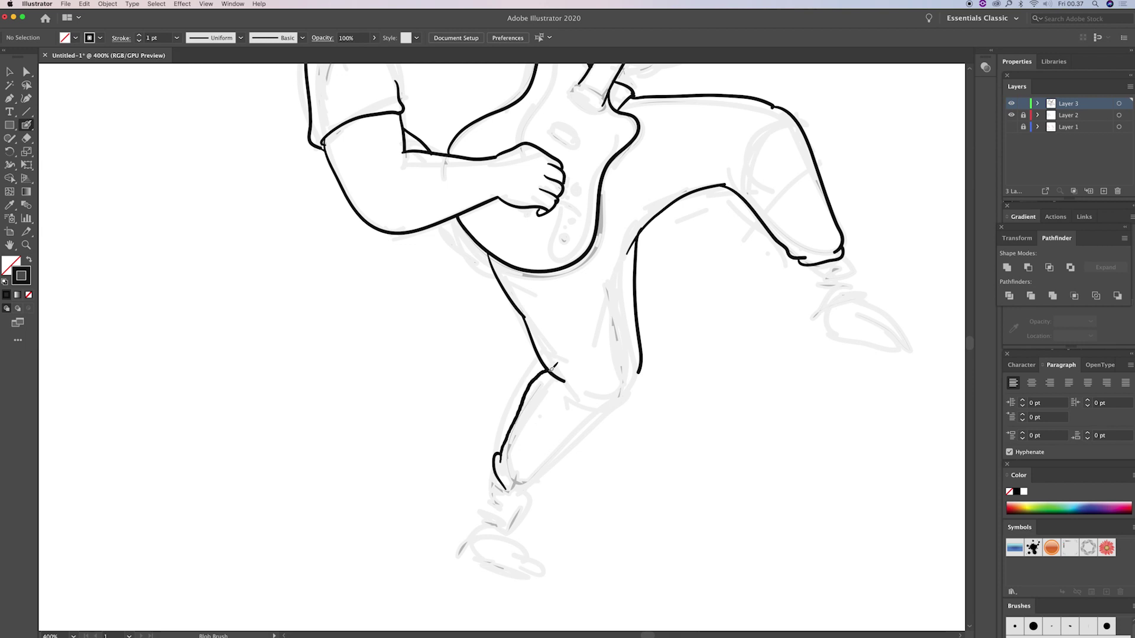
pyautogui.moveTo(541, 486); pyautogui.dragTo(640, 369)
pyautogui.scroll(-3, 594, 419)
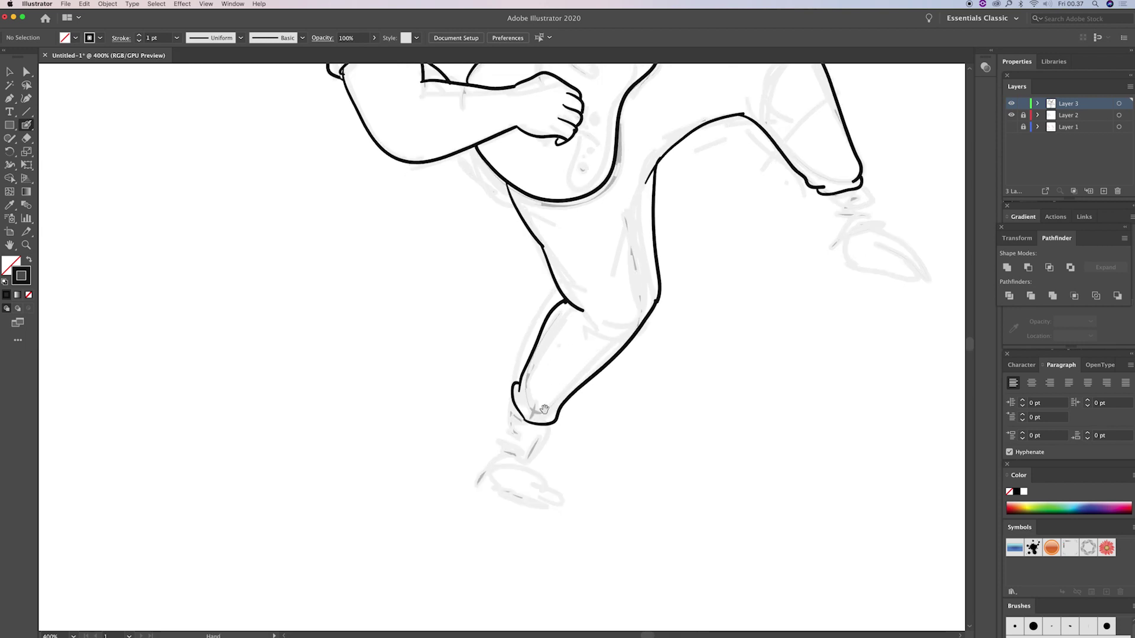
# Step: Ink the standing shoe's heel, sole and back from the ankle, redoing several strokes
pyautogui.moveTo(513, 404)
pyautogui.mouseDown()
pyautogui.moveTo(512, 425)
pyautogui.moveTo(542, 449)
pyautogui.moveTo(507, 490)
pyautogui.mouseUp()
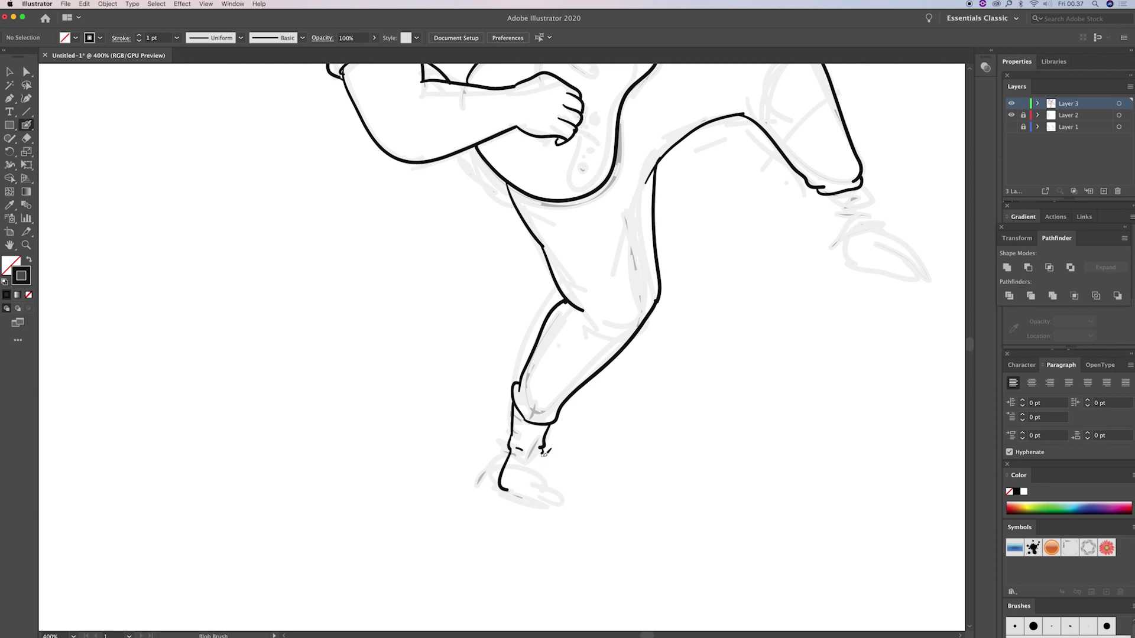
pyautogui.hotkey('ctrl', 'z')
pyautogui.moveTo(512, 443); pyautogui.dragTo(543, 504)
pyautogui.hotkey('ctrl', 'z')
pyautogui.moveTo(503, 455); pyautogui.dragTo(541, 493)
pyautogui.moveTo(541, 450); pyautogui.dragTo(568, 475)
pyautogui.press('z')
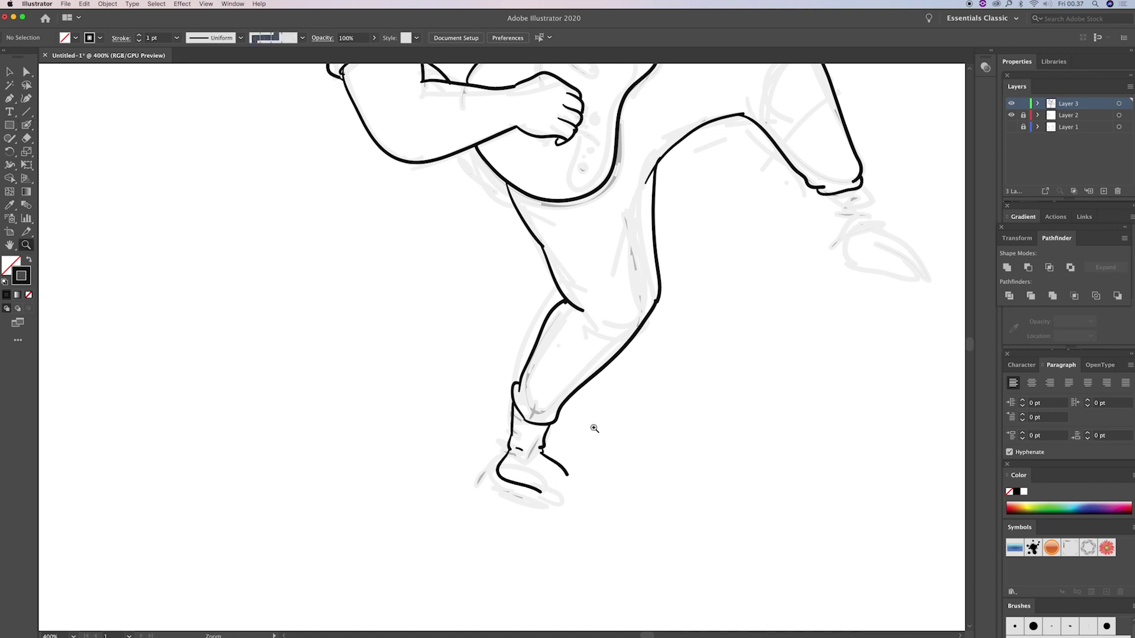
pyautogui.hotkey('ctrl', '-')
pyautogui.hotkey('ctrl', 'z')
pyautogui.hotkey('ctrl', 'z')
pyautogui.hotkey('shift', 'b')
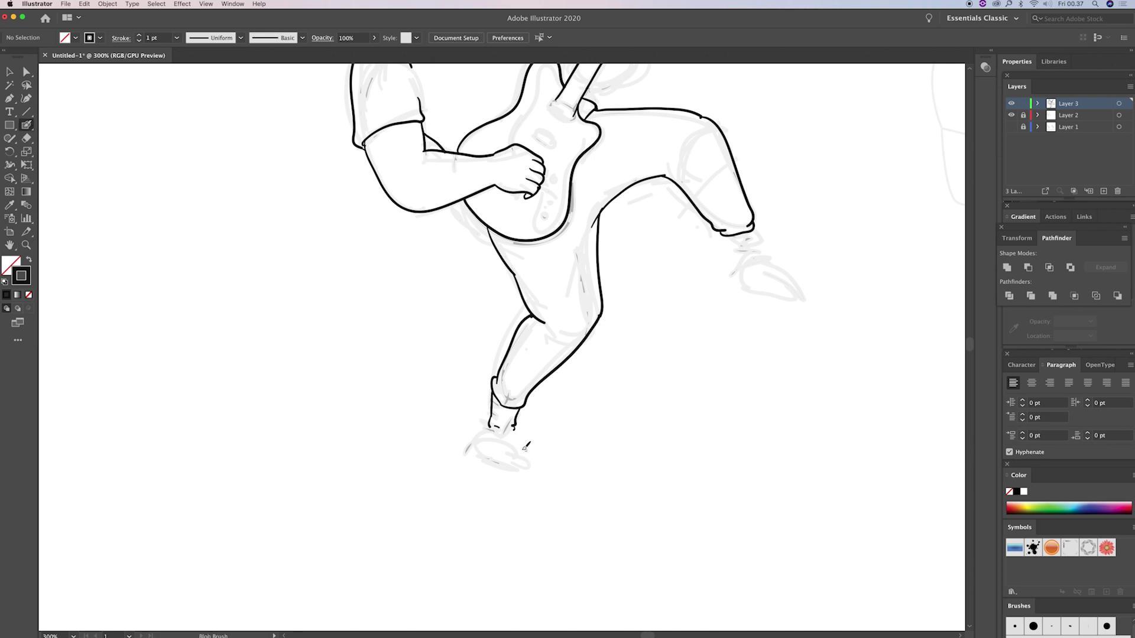
pyautogui.moveTo(490, 423)
pyautogui.mouseDown()
pyautogui.moveTo(486, 451)
pyautogui.moveTo(523, 440)
pyautogui.mouseUp()
# Step: Ink the raised leg's trouser cuff bottom and join the sock cuff to the shoe
pyautogui.scroll(3, 572, 411)
pyautogui.hscroll(3, 573, 411)
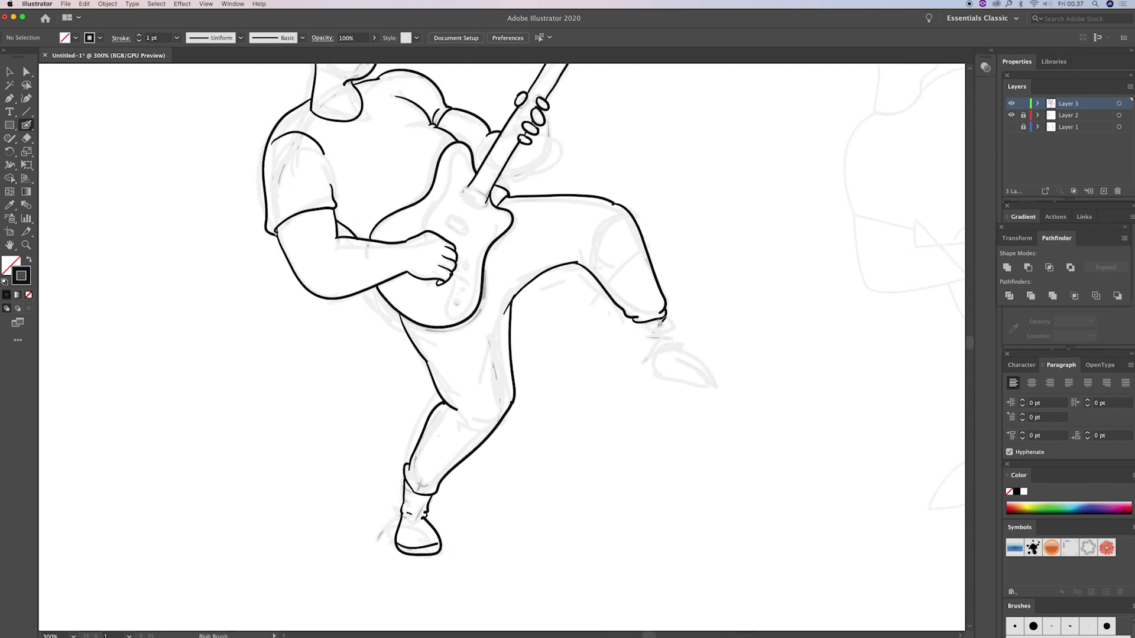
pyautogui.moveTo(661, 338)
pyautogui.mouseDown()
pyautogui.moveTo(650, 340)
pyautogui.moveTo(697, 368)
pyautogui.mouseUp()
pyautogui.moveTo(669, 322); pyautogui.dragTo(678, 337)
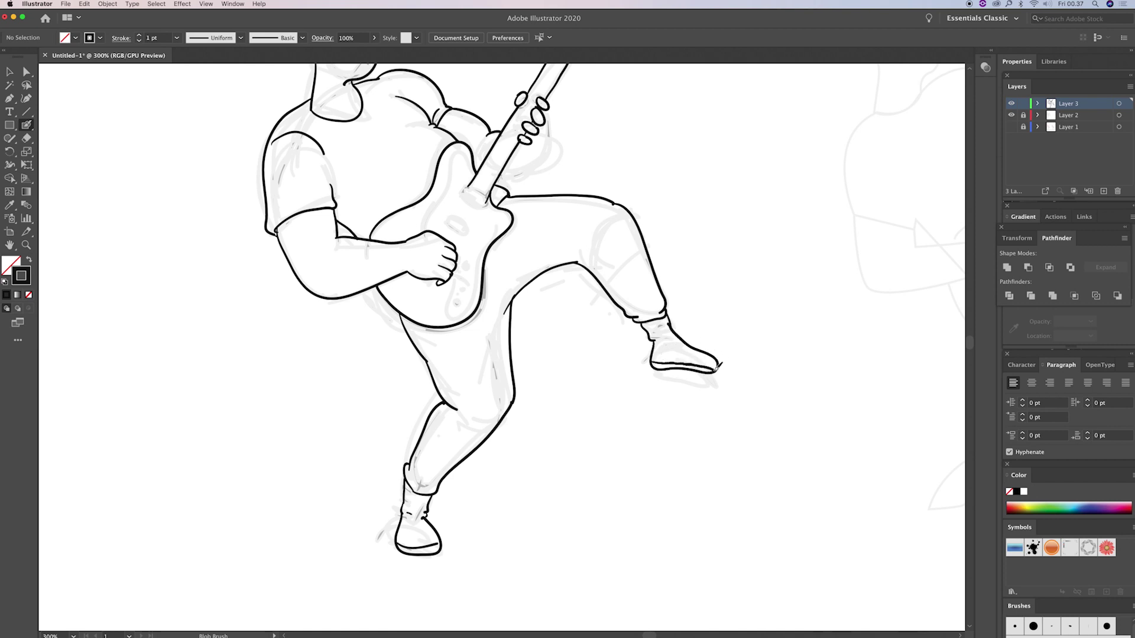
pyautogui.scroll(5, 716, 368)
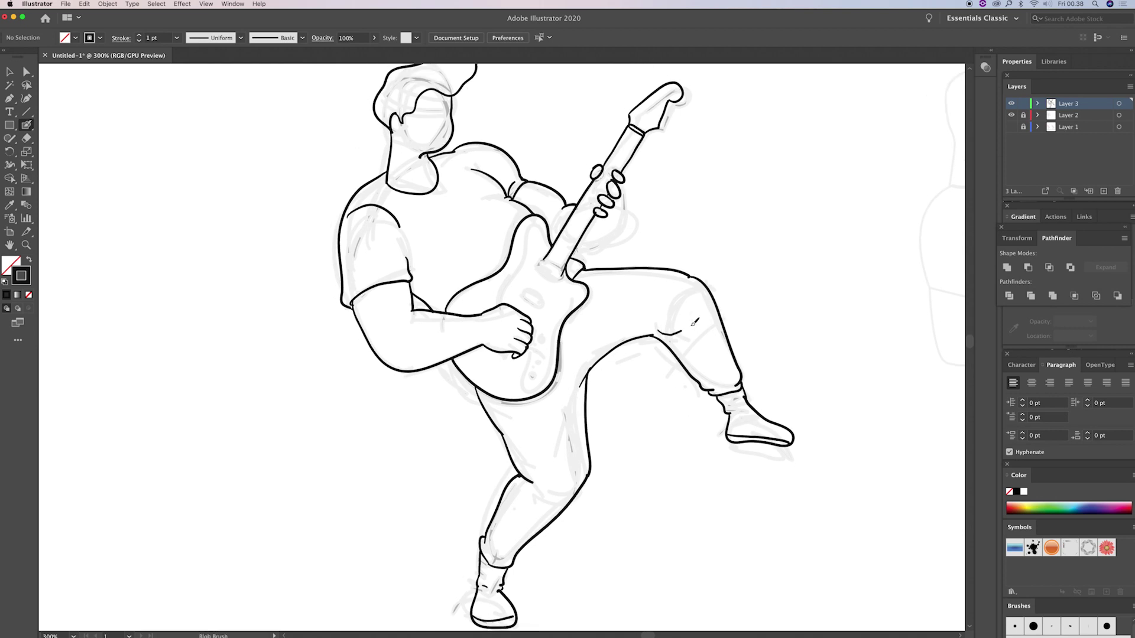
pyautogui.scroll(10, 695, 322)
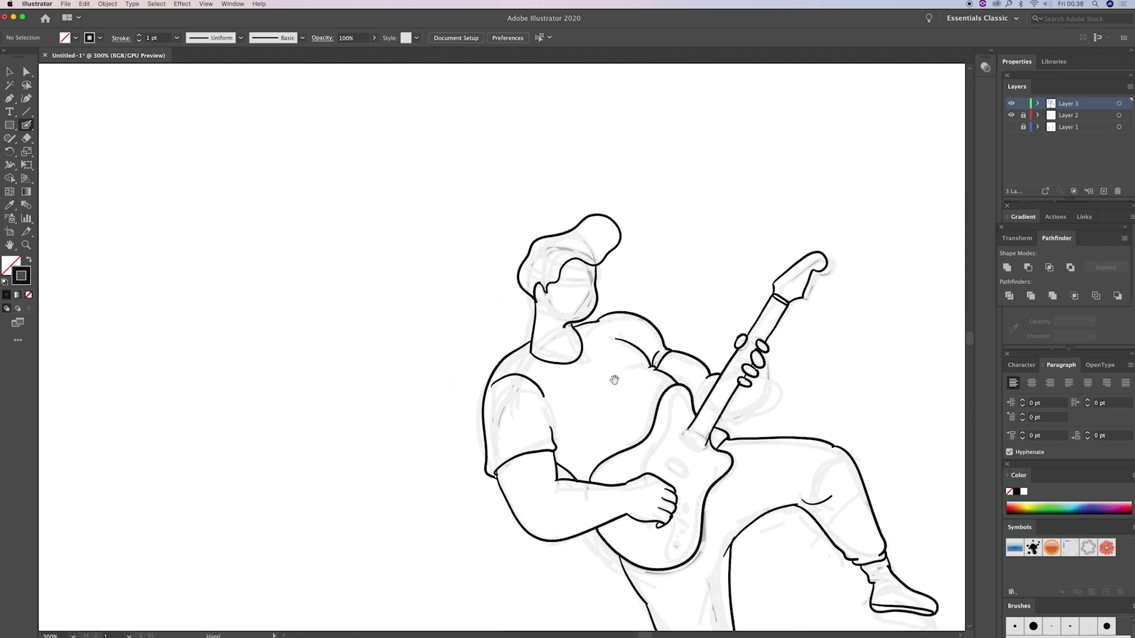
pyautogui.scroll(-2, 614, 380)
# Step: Zoom out, then zoom to 300% on the faint right-hand sketch
pyautogui.press('z')
pyautogui.keyDown('alt'); pyautogui.click(617, 378); pyautogui.keyUp('alt')
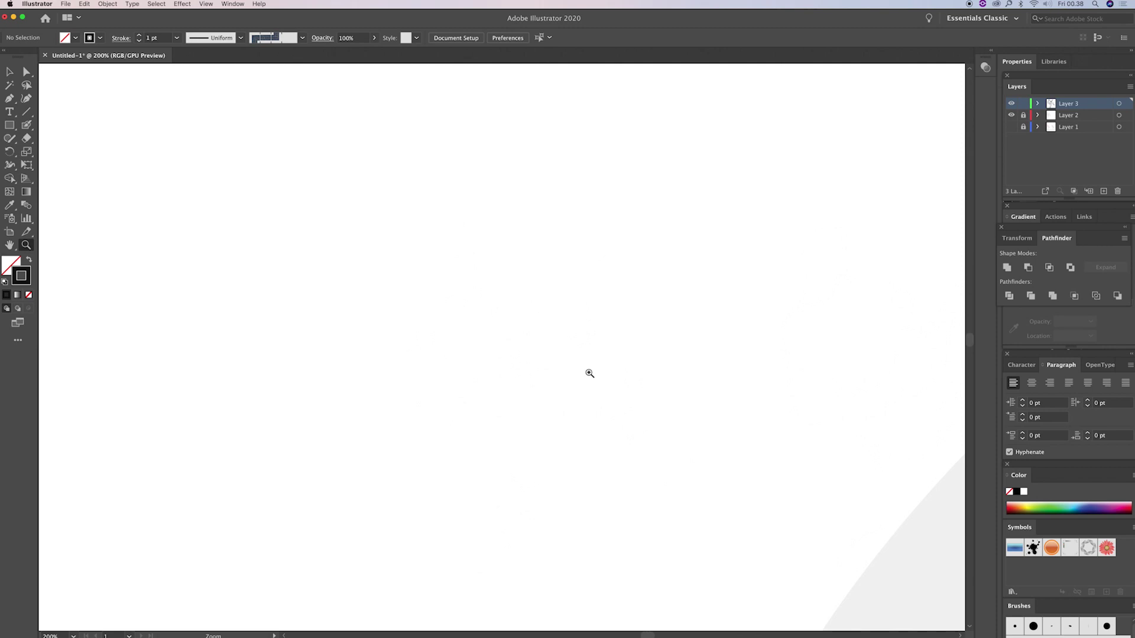
pyautogui.moveTo(598, 370)
pyautogui.mouseDown()
pyautogui.moveTo(606, 379)
pyautogui.moveTo(556, 383)
pyautogui.moveTo(606, 394)
pyautogui.moveTo(613, 375)
pyautogui.moveTo(662, 362)
pyautogui.mouseUp()
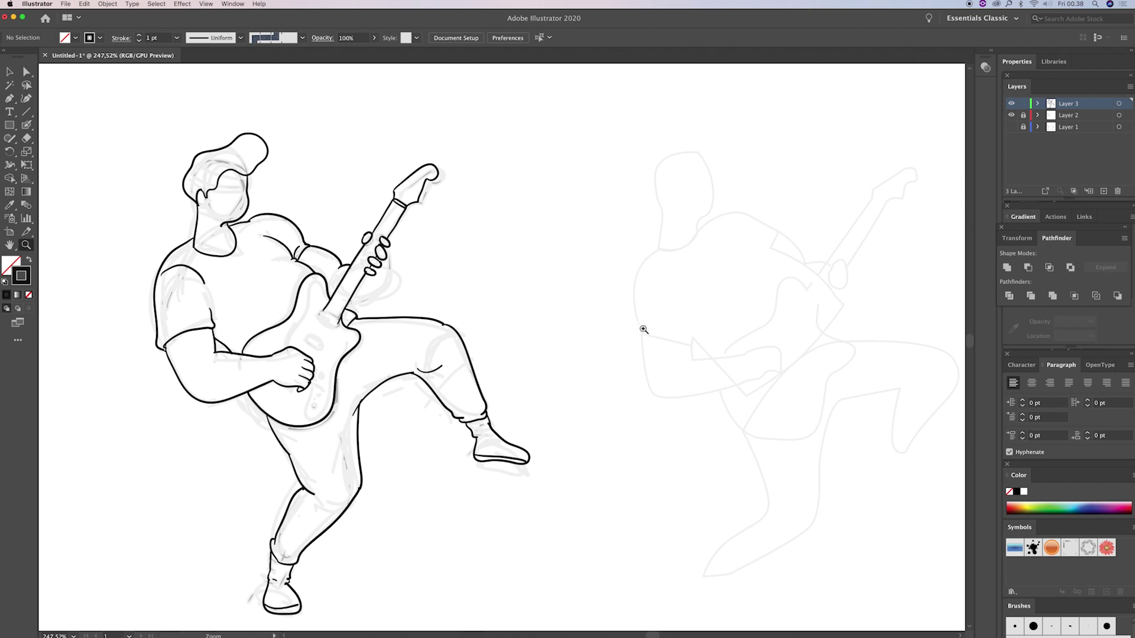
pyautogui.click(644, 329)
pyautogui.moveTo(659, 329); pyautogui.dragTo(648, 342)
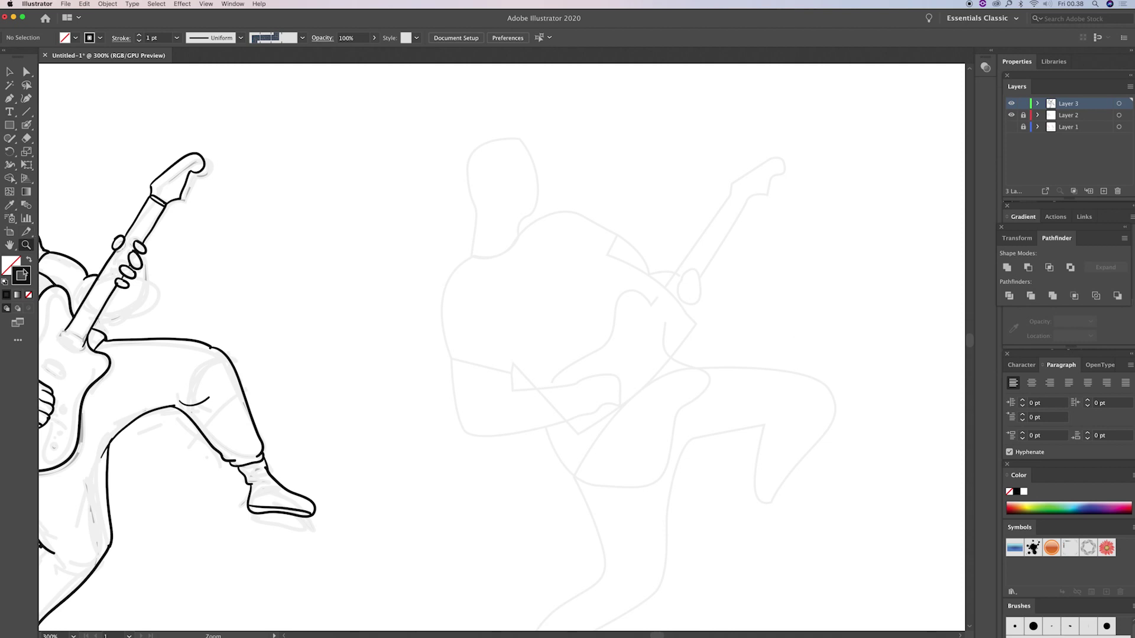
# Step: Bring Fill to the front, choose orange from the Color panel spectrum, and centre the sketch
pyautogui.click(17, 261)
pyautogui.click(1021, 506)
pyautogui.moveTo(148, 284); pyautogui.dragTo(204, 248)
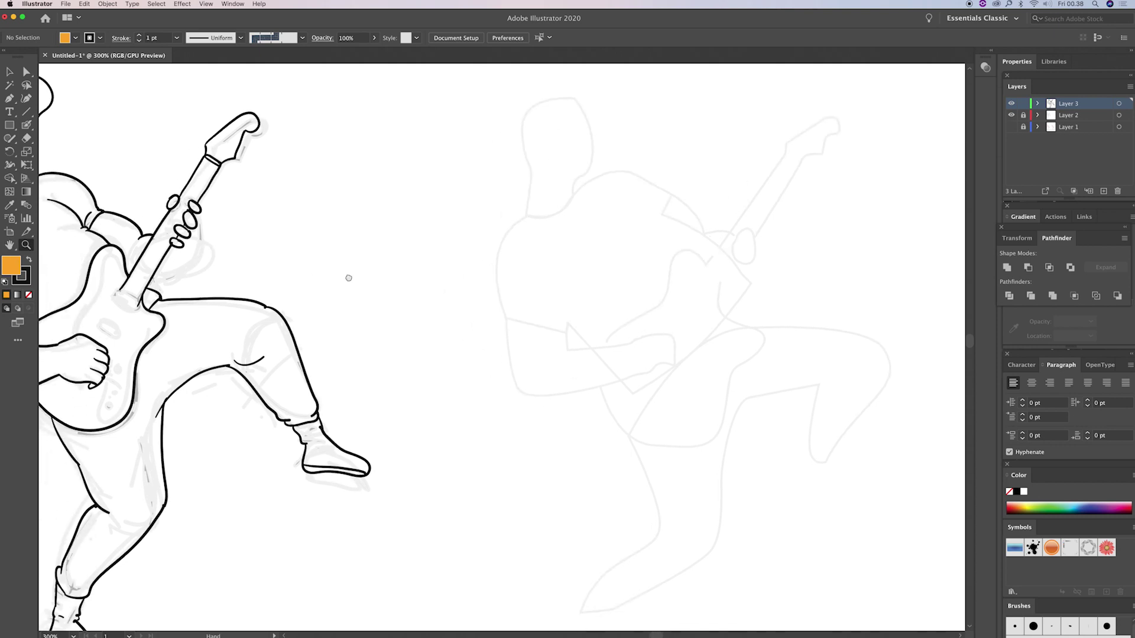
# Step: Set the fill colour to peach E5B893 in the Color Picker
pyautogui.doubleClick(16, 262)
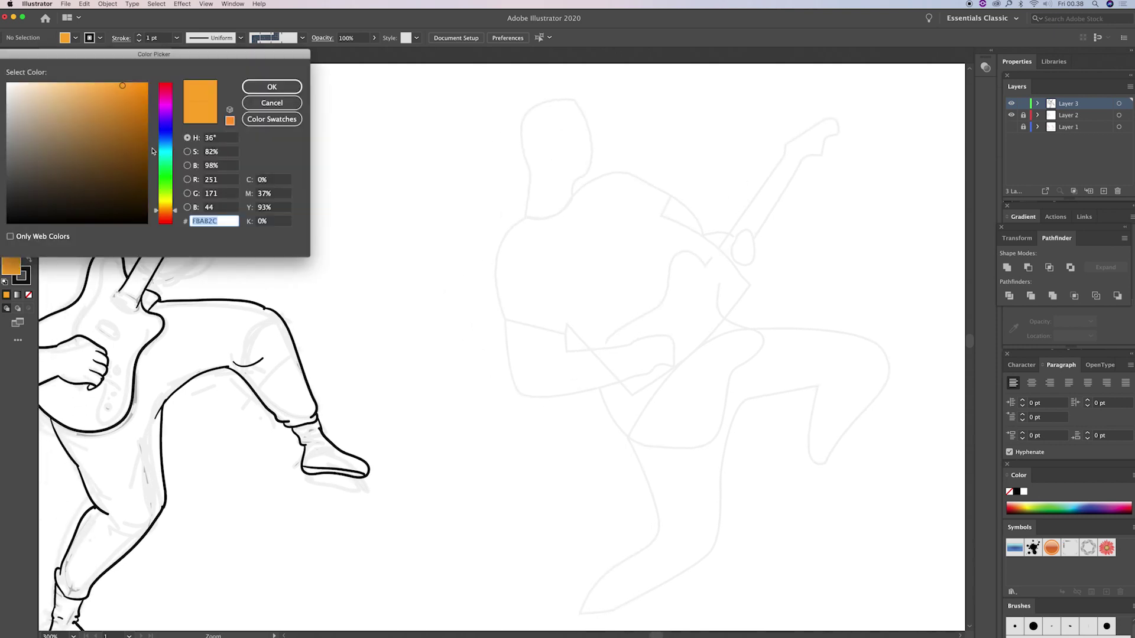
pyautogui.click(55, 111)
pyautogui.click(168, 214)
pyautogui.click(57, 96)
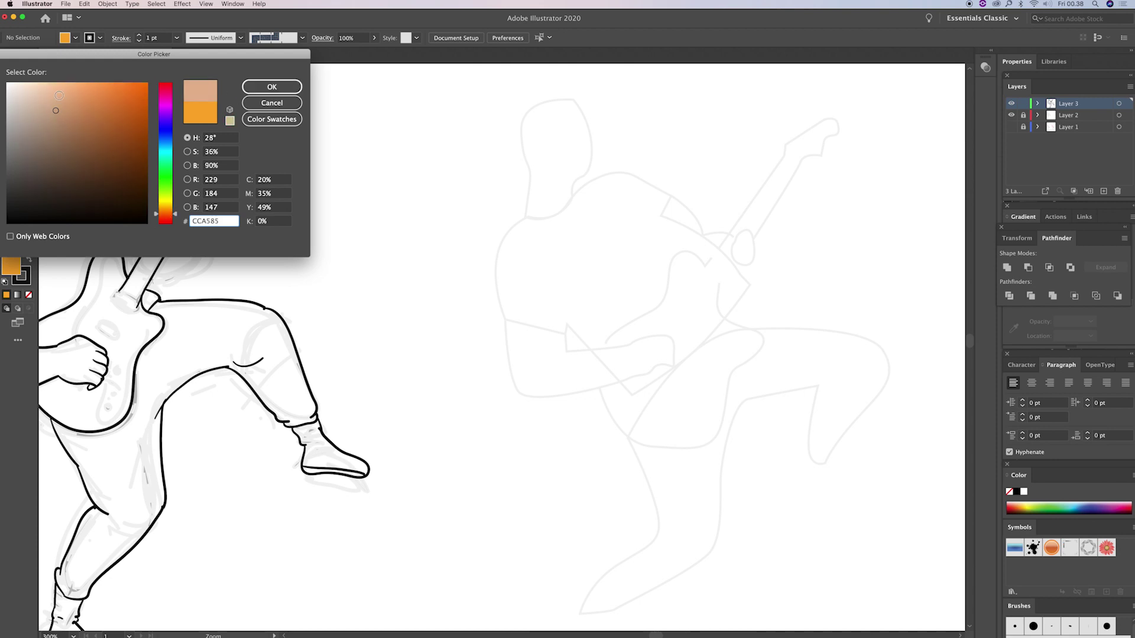
pyautogui.click(272, 87)
pyautogui.scroll(3, 549, 303)
# Step: Trace the face and neck shape over the right-hand sketch's head with the Pen tool
pyautogui.press('p')
pyautogui.scroll(3, 578, 331)
pyautogui.click(571, 400)
pyautogui.click(573, 350)
pyautogui.moveTo(576, 292)
pyautogui.mouseDown()
pyautogui.moveTo(602, 289)
pyautogui.moveTo(639, 318)
pyautogui.mouseUp()
pyautogui.moveTo(616, 366)
pyautogui.mouseDown()
pyautogui.moveTo(615, 382)
pyautogui.moveTo(519, 392)
pyautogui.mouseUp()
# Step: Close the face shape and set its stroke to None
pyautogui.click(26, 277)
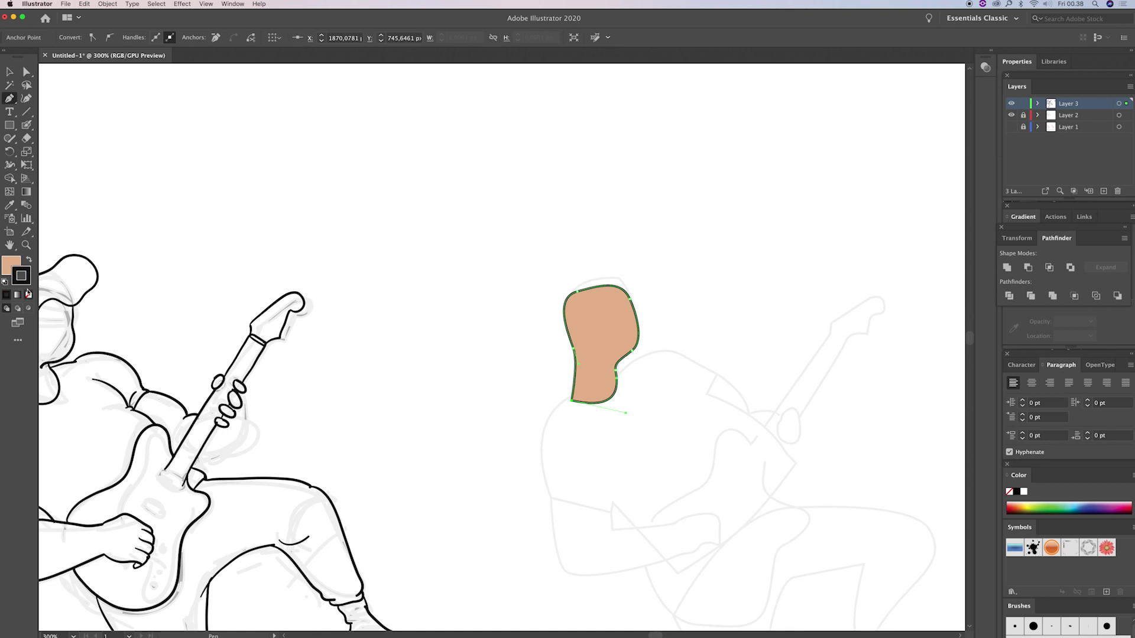
pyautogui.press('v')
pyautogui.click(11, 265)
# Step: Trace a peach skin shape for the strumming arm from the shoulder
pyautogui.moveTo(490, 374)
pyautogui.mouseDown()
pyautogui.moveTo(511, 328)
pyautogui.moveTo(509, 225)
pyautogui.moveTo(537, 261)
pyautogui.moveTo(581, 282)
pyautogui.moveTo(642, 264)
pyautogui.moveTo(646, 298)
pyautogui.moveTo(487, 320)
pyautogui.mouseUp()
pyautogui.press('p')
pyautogui.click(478, 249)
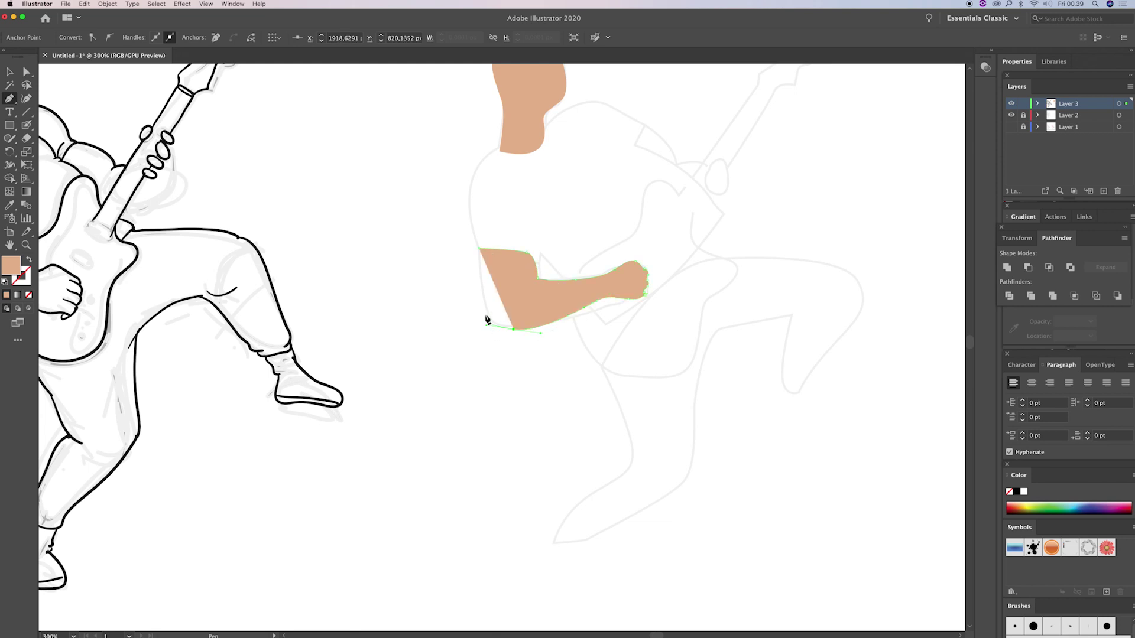
pyautogui.click(479, 249)
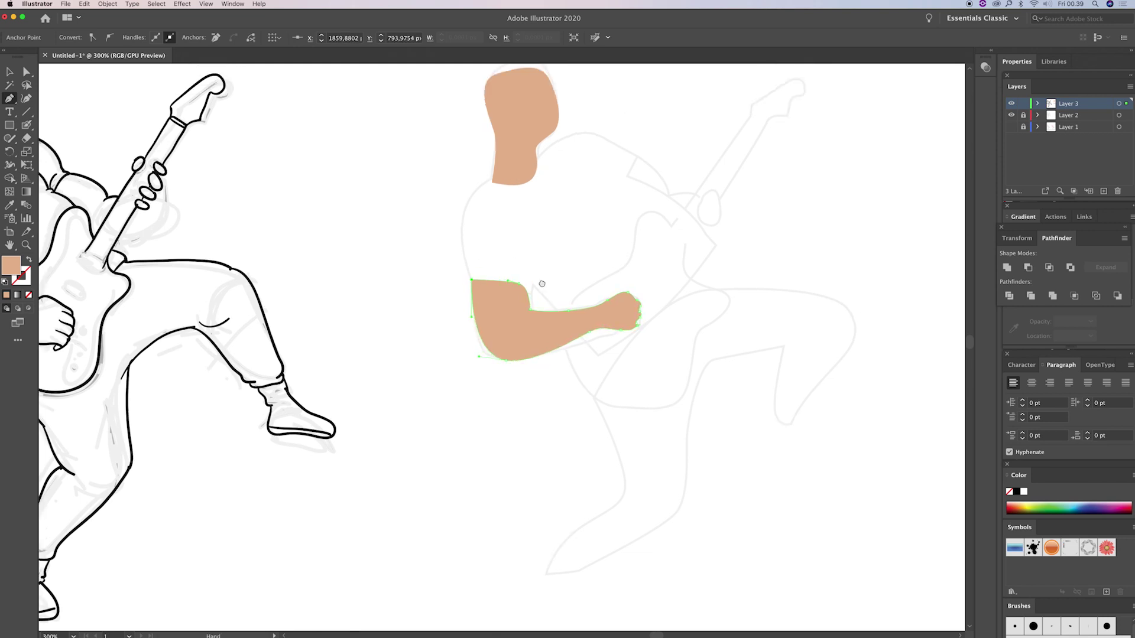
# Step: Trace the peach raised forearm shape toward the wrist and close it
pyautogui.scroll(5, 567, 319)
pyautogui.hscroll(2, 567, 319)
pyautogui.click(582, 308)
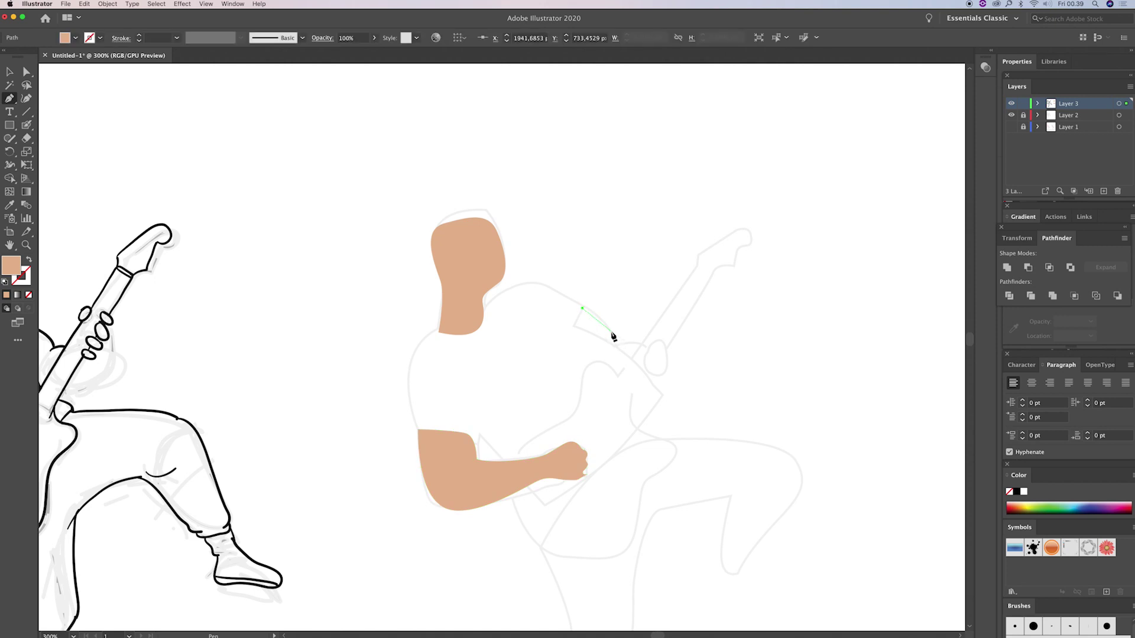
pyautogui.click(613, 341)
pyautogui.click(642, 342)
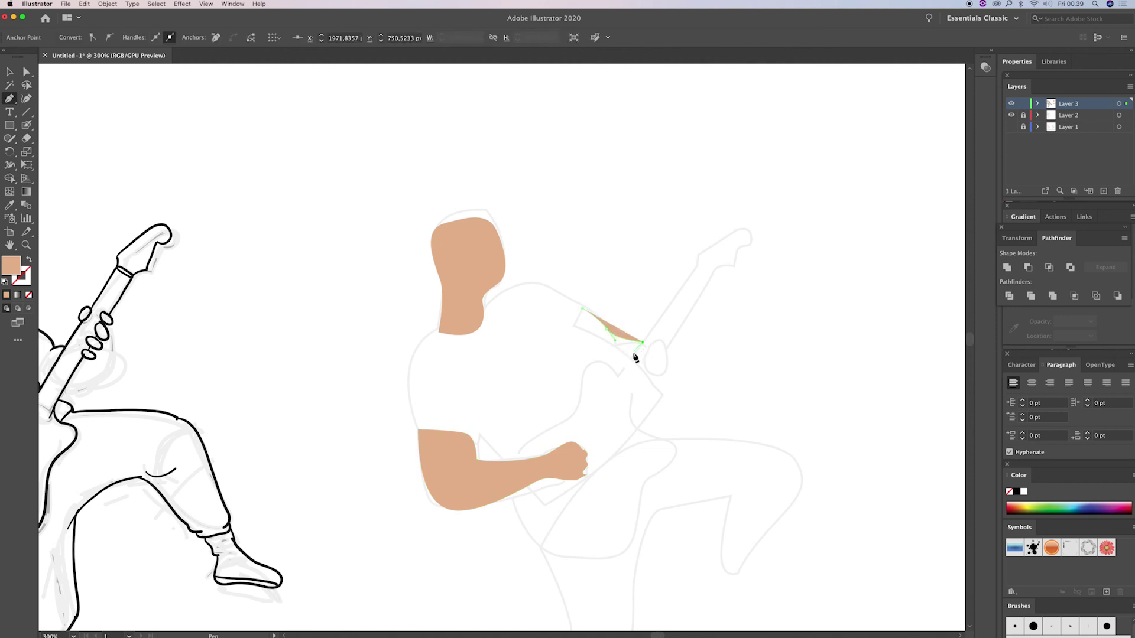
pyautogui.click(629, 357)
pyautogui.moveTo(573, 326); pyautogui.dragTo(561, 324)
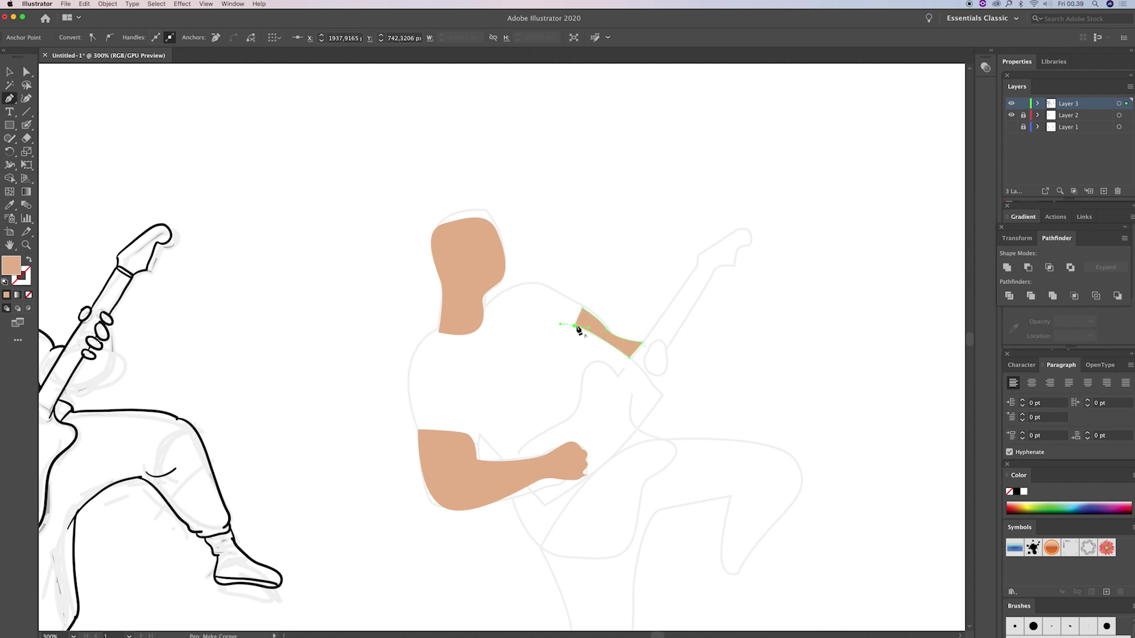
pyautogui.click(575, 327)
# Step: Trace the peach fretting hand with its fingers on the guitar neck
pyautogui.scroll(-1, 621, 355)
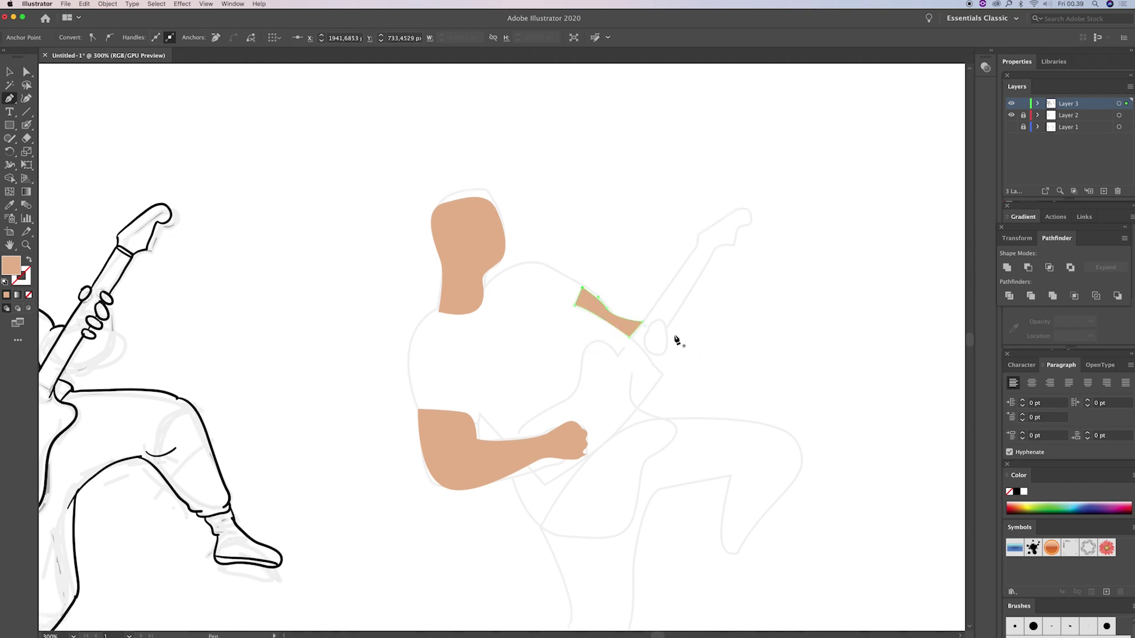
pyautogui.click(656, 320)
pyautogui.click(654, 341)
pyautogui.click(644, 339)
pyautogui.click(645, 349)
pyautogui.click(642, 350)
pyautogui.click(670, 357)
pyautogui.keyDown('super'); pyautogui.click(664, 319); pyautogui.keyUp('super')
pyautogui.scroll(-1, 682, 340)
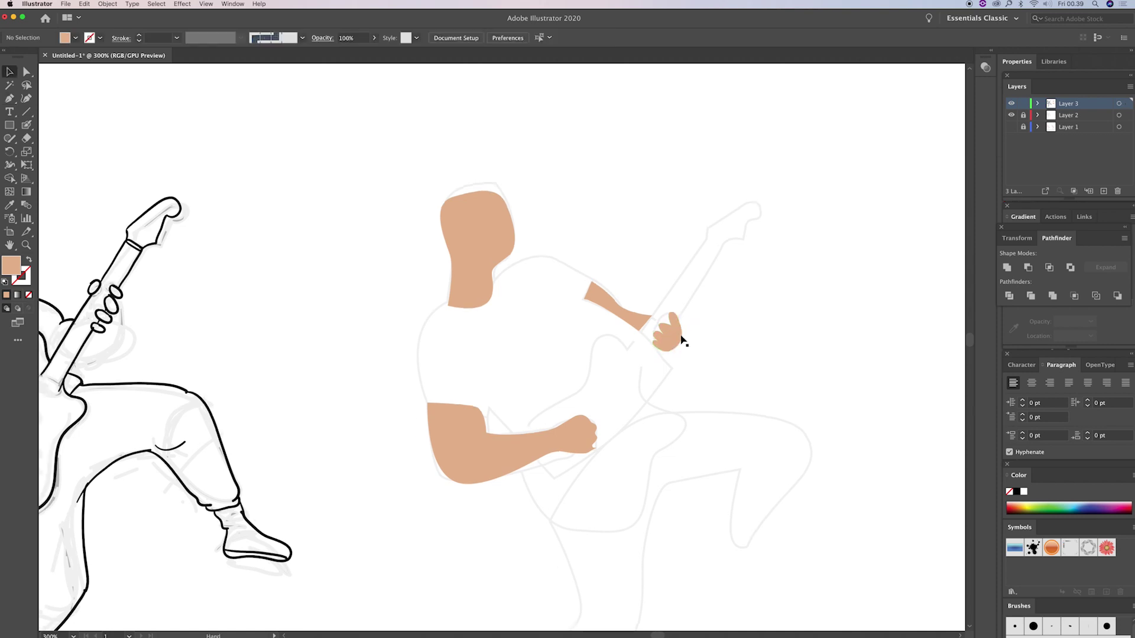
pyautogui.scroll(-2, 721, 350)
pyautogui.hscroll(-2, 740, 336)
pyautogui.press('p')
pyautogui.scroll(3, 547, 244)
pyautogui.hscroll(-3, 547, 243)
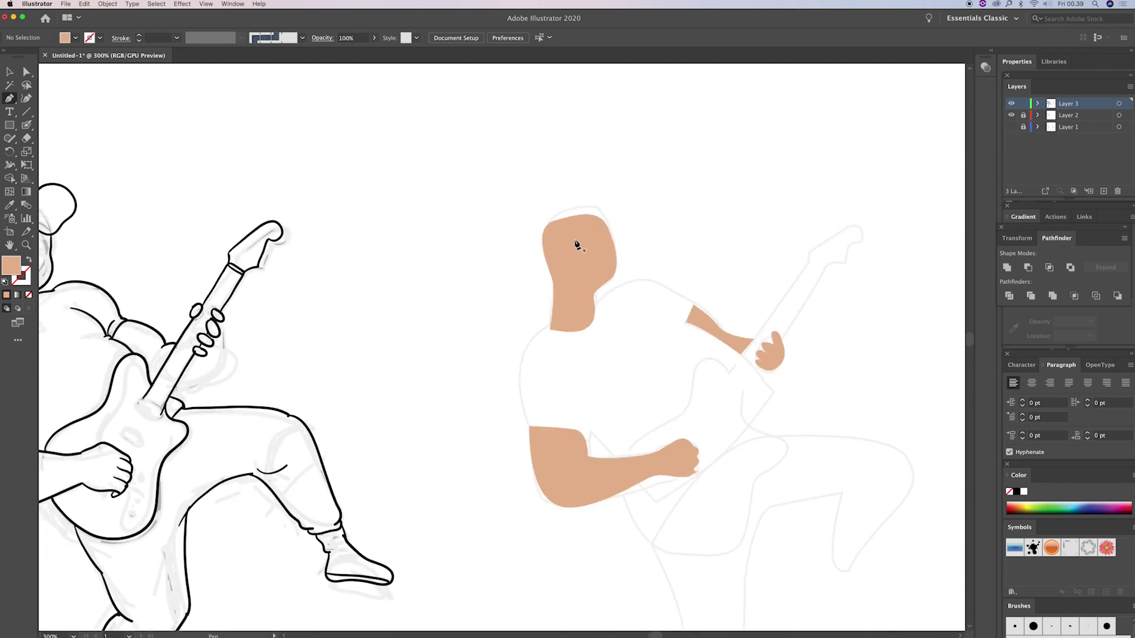
# Step: Close the hair outline over the head and fill it black with the Eyedropper
pyautogui.moveTo(565, 274)
pyautogui.mouseDown()
pyautogui.moveTo(554, 259)
pyautogui.moveTo(577, 262)
pyautogui.moveTo(631, 218)
pyautogui.moveTo(590, 184)
pyautogui.moveTo(540, 212)
pyautogui.moveTo(525, 245)
pyautogui.mouseUp()
pyautogui.click(525, 251)
pyautogui.click(536, 270)
pyautogui.click(555, 299)
pyautogui.moveTo(566, 276); pyautogui.dragTo(566, 278)
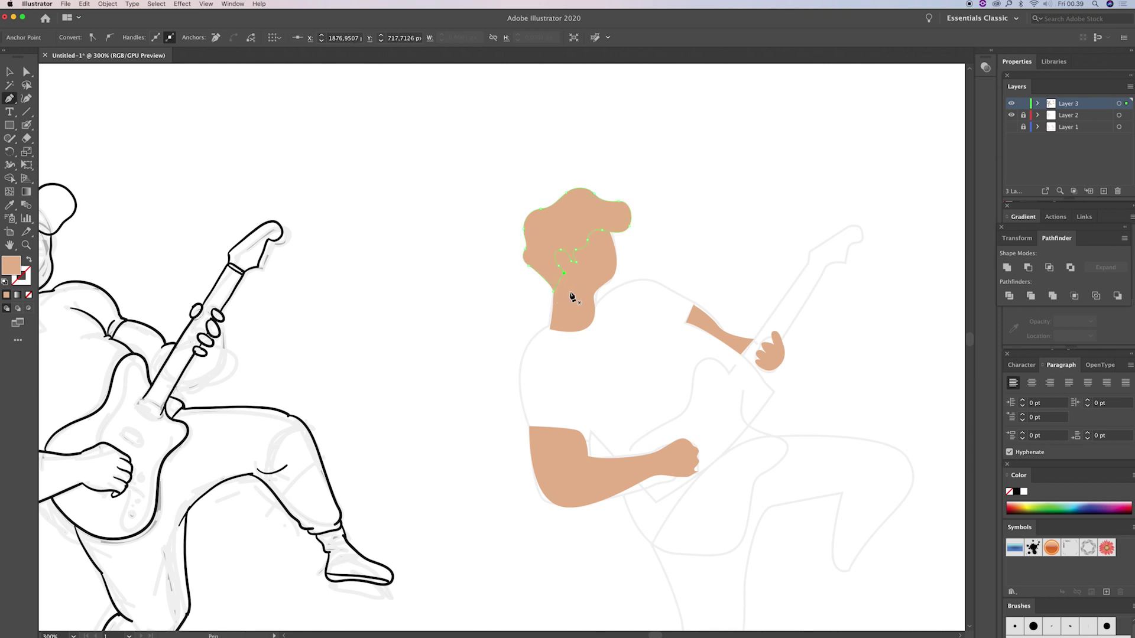
pyautogui.press('i')
pyautogui.click(289, 229)
pyautogui.press('v')
pyautogui.click(390, 239)
# Step: Start a shirt path along the neckline and sleeve, then undo it
pyautogui.scroll(-5, 405, 233)
pyautogui.press('p')
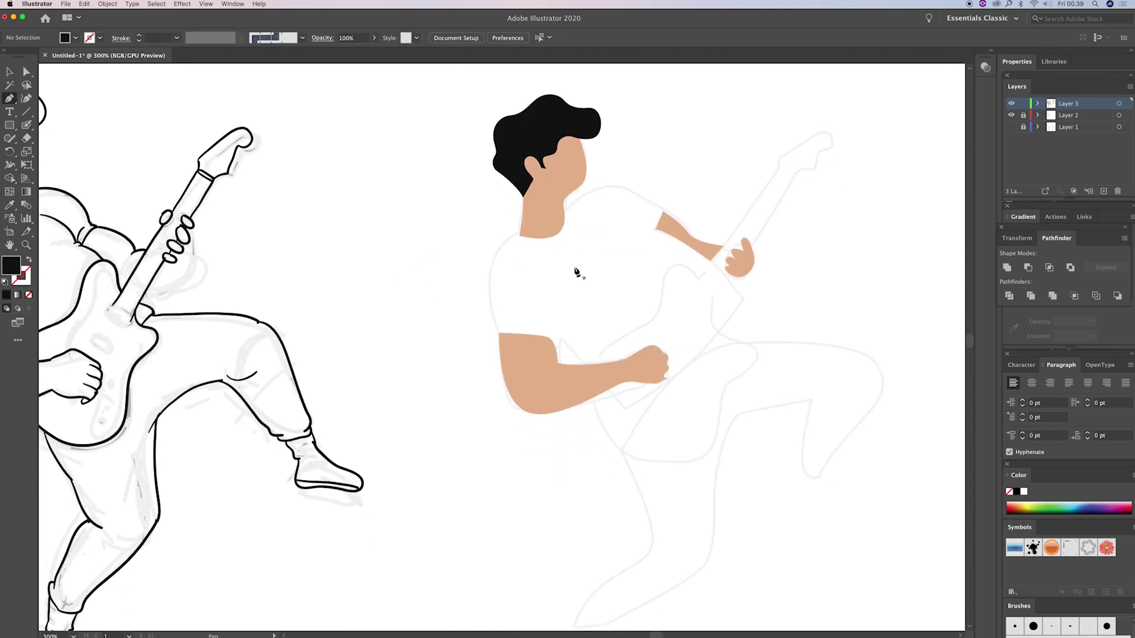
pyautogui.scroll(1, 576, 272)
pyautogui.click(503, 244)
pyautogui.click(542, 242)
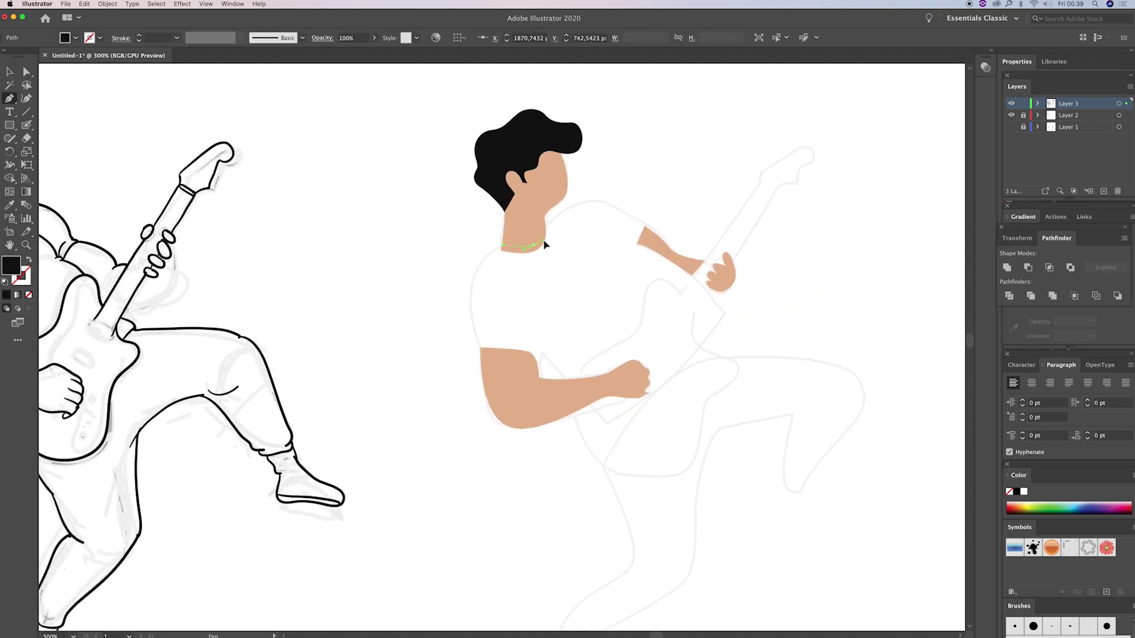
pyautogui.moveTo(544, 225)
pyautogui.mouseDown()
pyautogui.moveTo(584, 205)
pyautogui.moveTo(650, 223)
pyautogui.mouseUp()
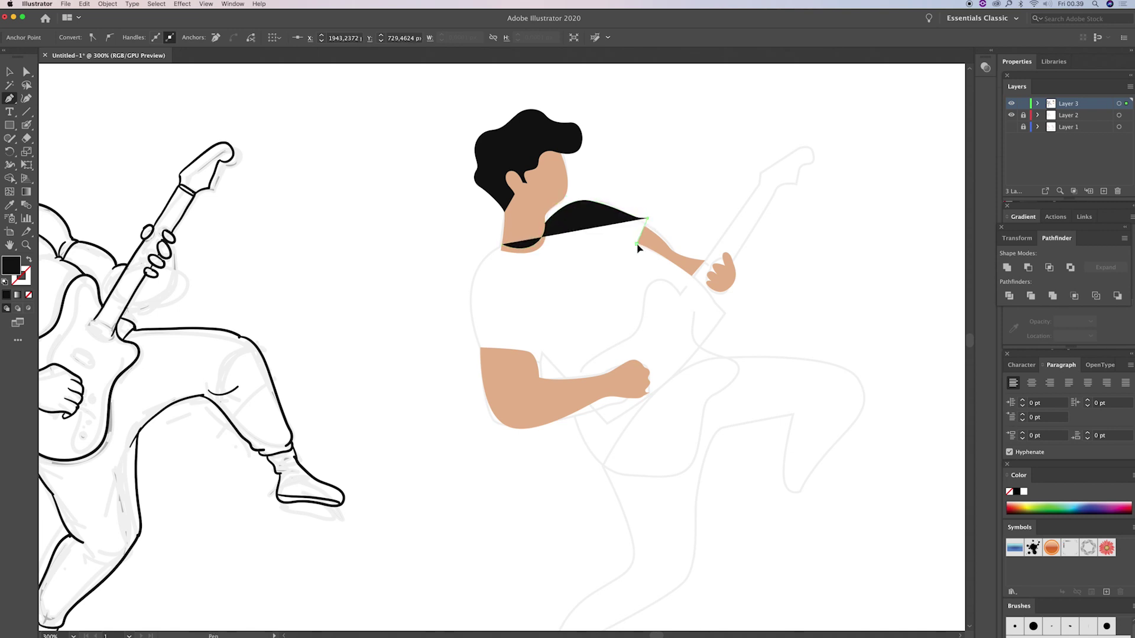
pyautogui.click(636, 243)
pyautogui.moveTo(691, 276); pyautogui.dragTo(712, 301)
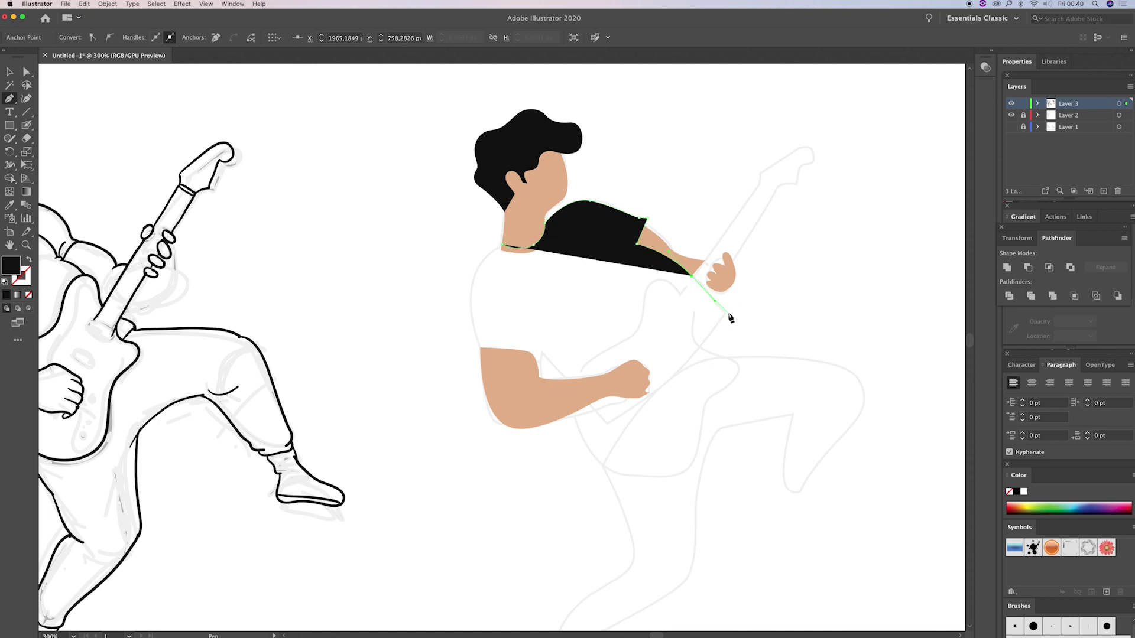
pyautogui.click(732, 315)
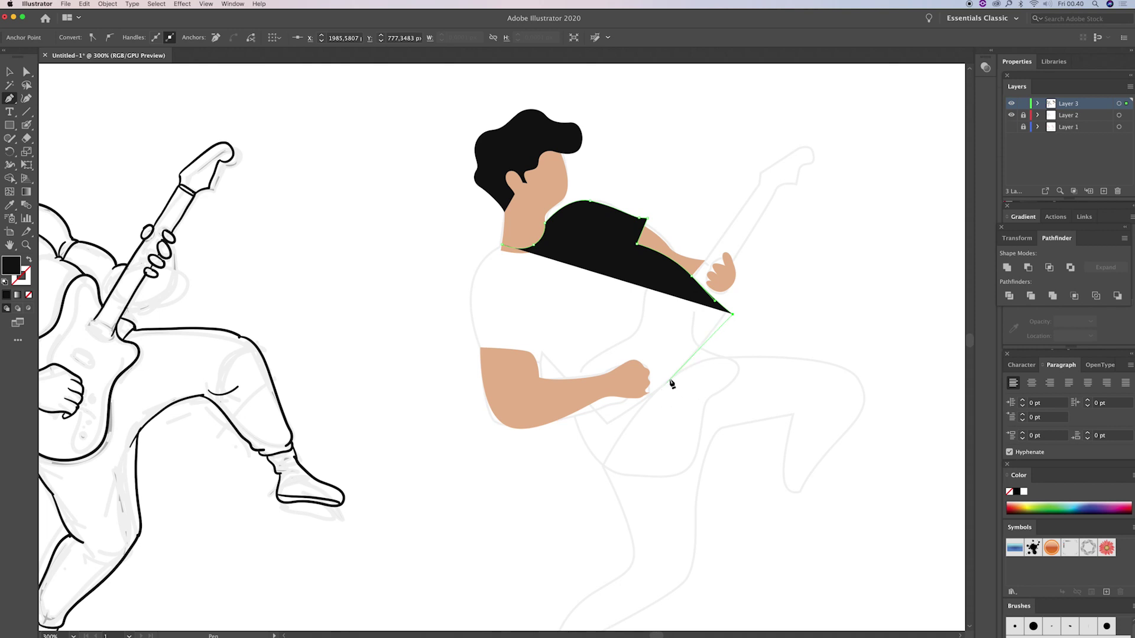
pyautogui.hotkey('ctrl', 'z')
pyautogui.hotkey('ctrl', 'z')
pyautogui.hotkey('ctrl', 'z')
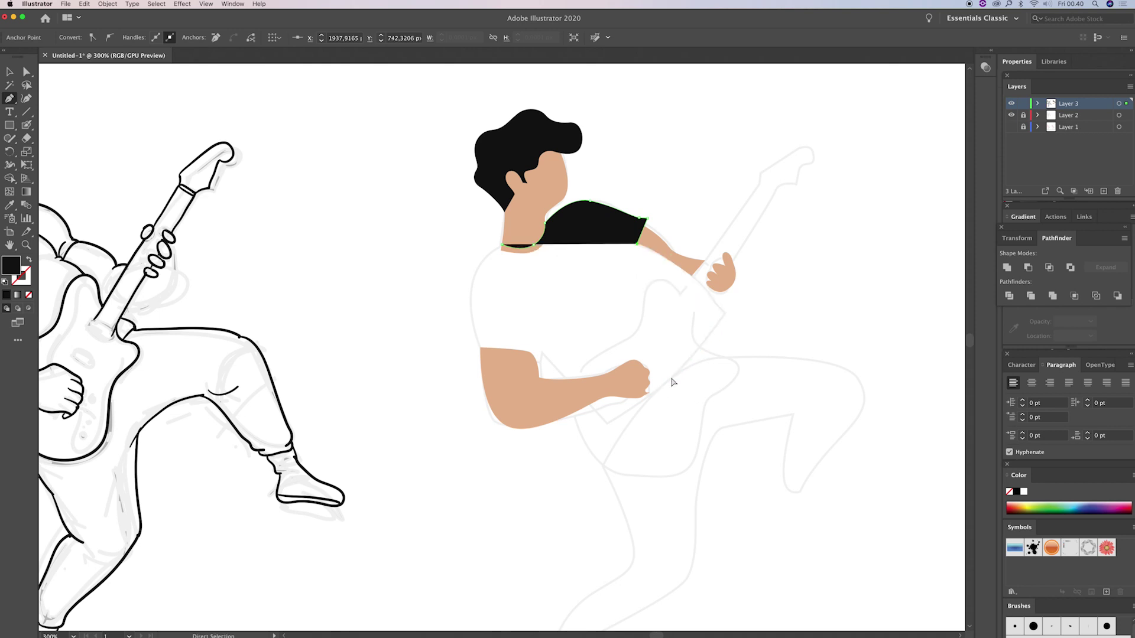
pyautogui.hotkey('ctrl', 'z')
pyautogui.hotkey('ctrl', 'z')
pyautogui.hotkey('ctrl', 'z')
pyautogui.hotkey('ctrl', 'z')
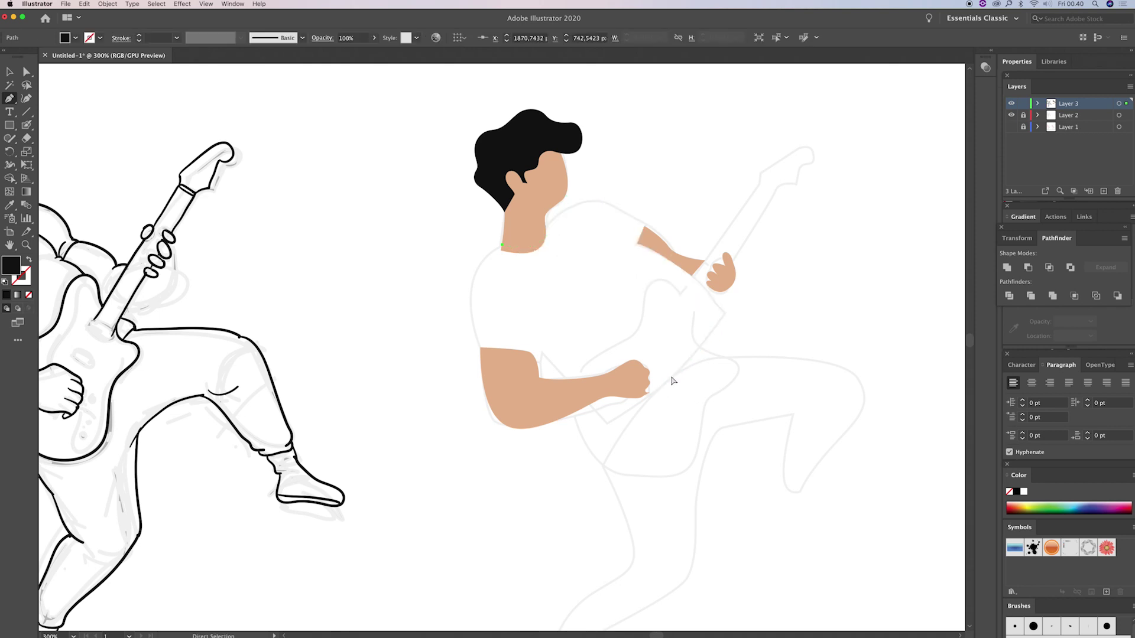
# Step: Begin a curved path at the forearm, then undo the segment
pyautogui.click(578, 379)
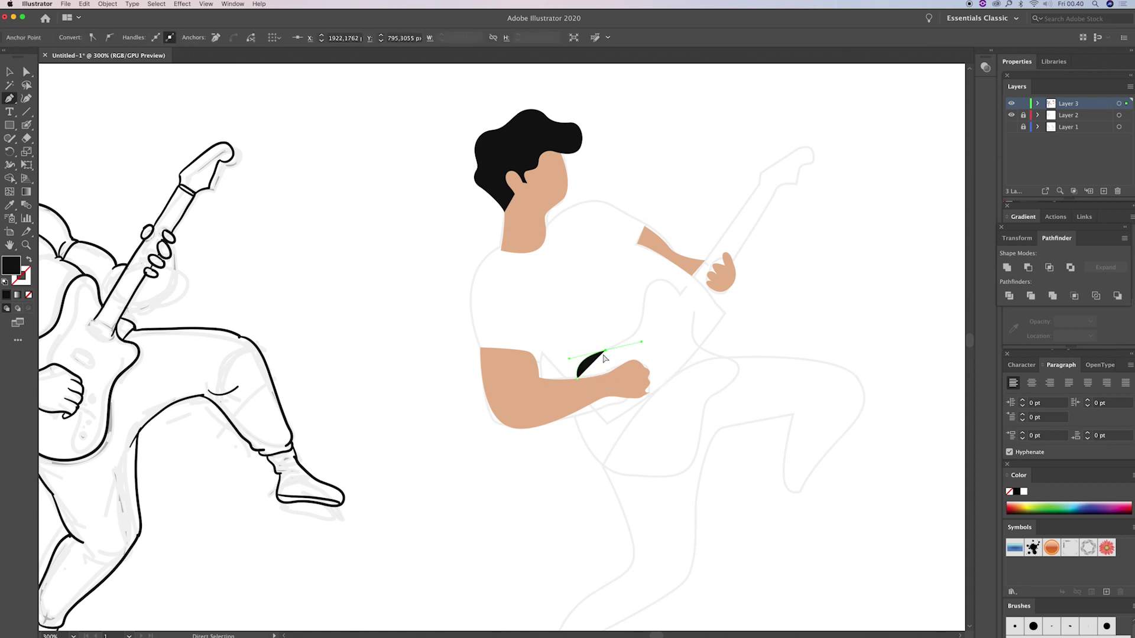
pyautogui.moveTo(639, 347); pyautogui.dragTo(648, 307)
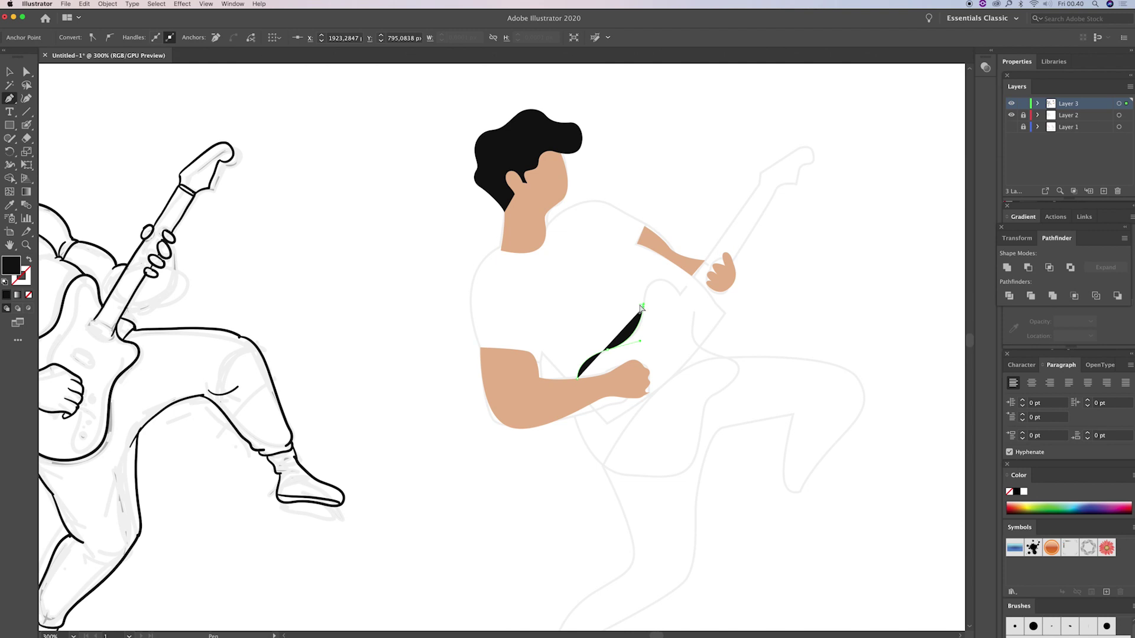
pyautogui.hotkey('ctrl', 'z')
pyautogui.hotkey('ctrl', 'z')
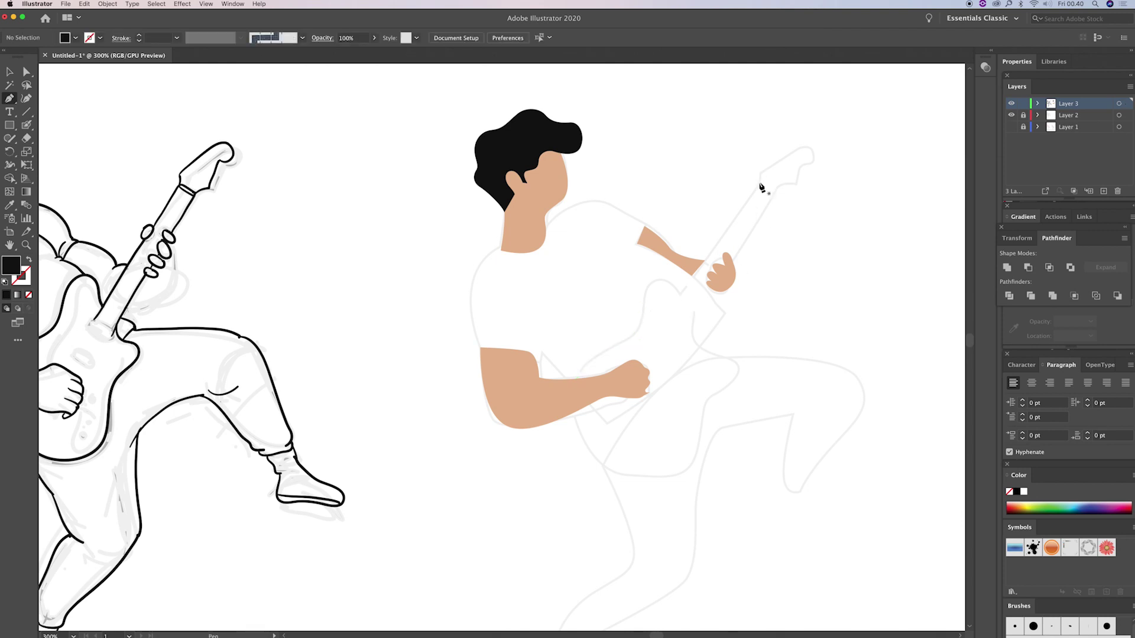
# Step: Draw the guitar neck and rounded headstock shape along the sketch
pyautogui.click(671, 297)
pyautogui.click(758, 185)
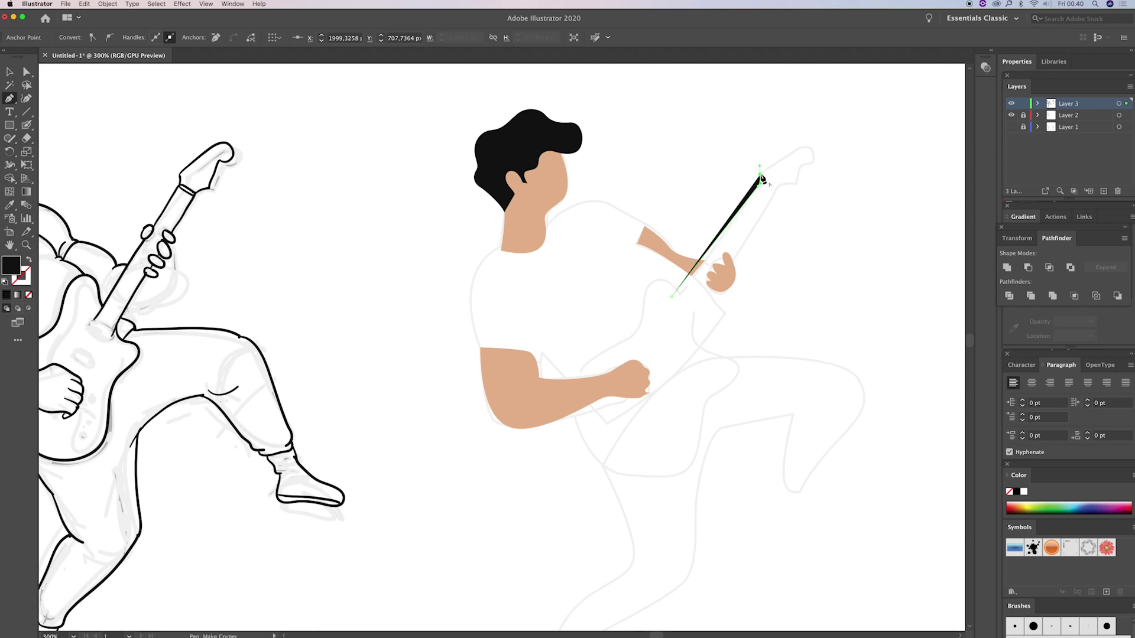
pyautogui.click(802, 145)
pyautogui.moveTo(819, 157); pyautogui.dragTo(797, 188)
pyautogui.click(790, 191)
pyautogui.click(772, 192)
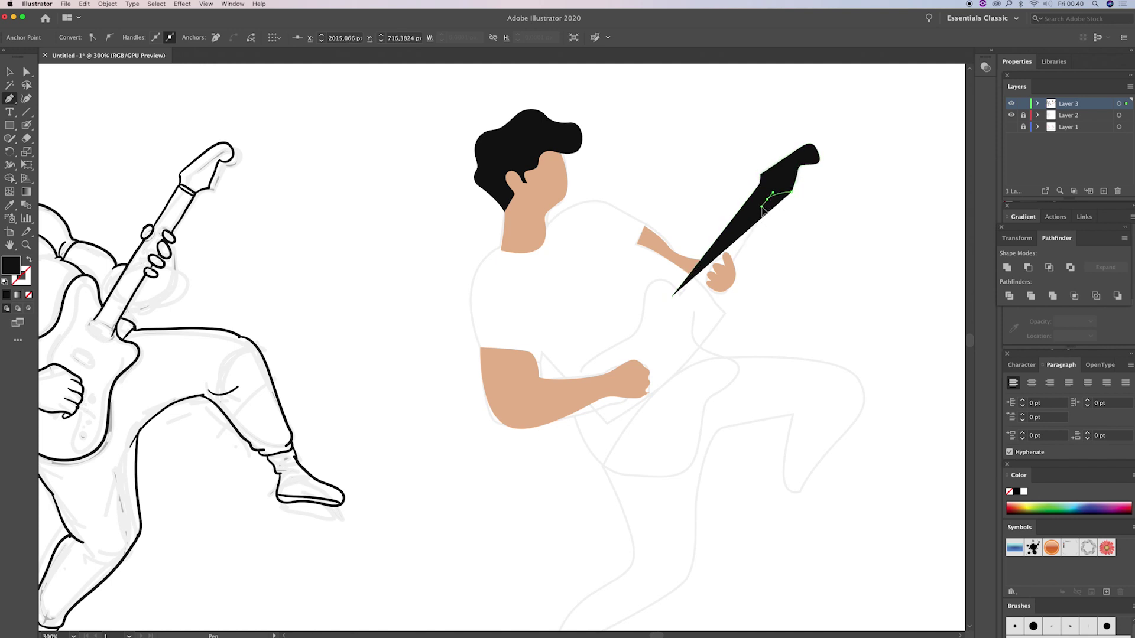
pyautogui.click(679, 323)
pyautogui.click(661, 316)
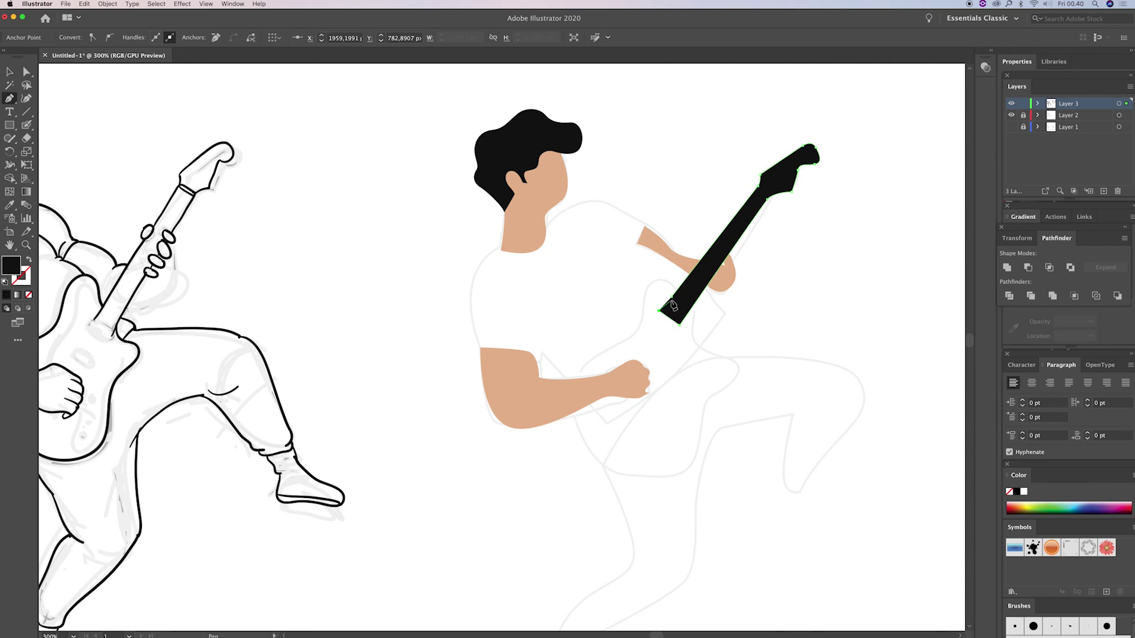
# Step: Fill the neck shape with a darker brown, starting from the sampled skin tone
pyautogui.press('a')
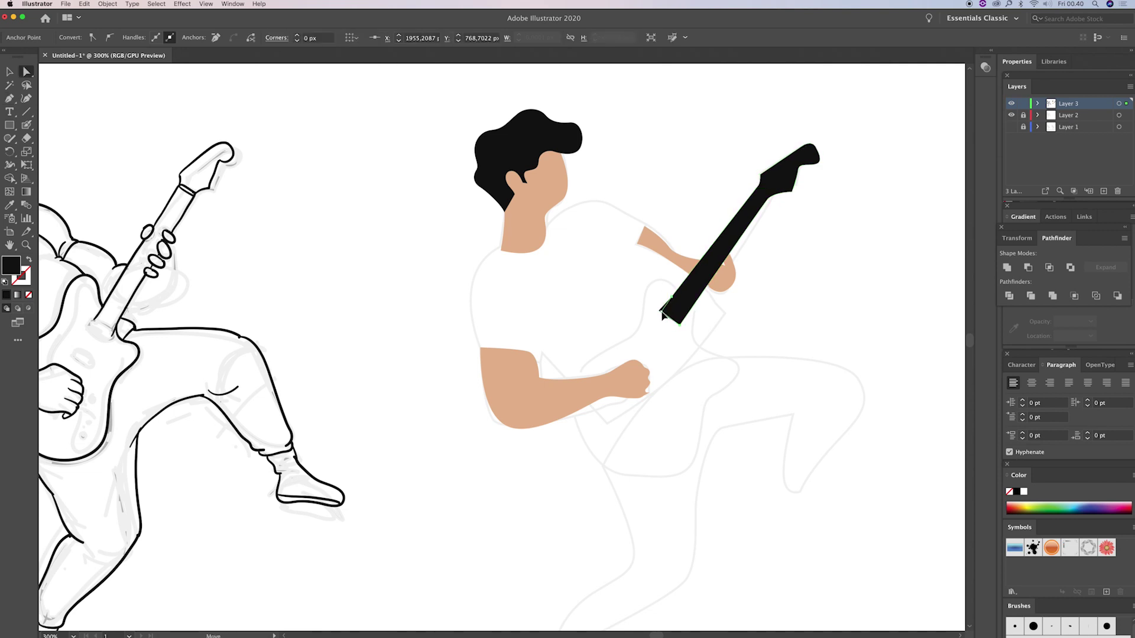
pyautogui.click(760, 284)
pyautogui.click(799, 176)
pyautogui.click(824, 188)
pyautogui.click(751, 223)
pyautogui.press('i')
pyautogui.click(556, 219)
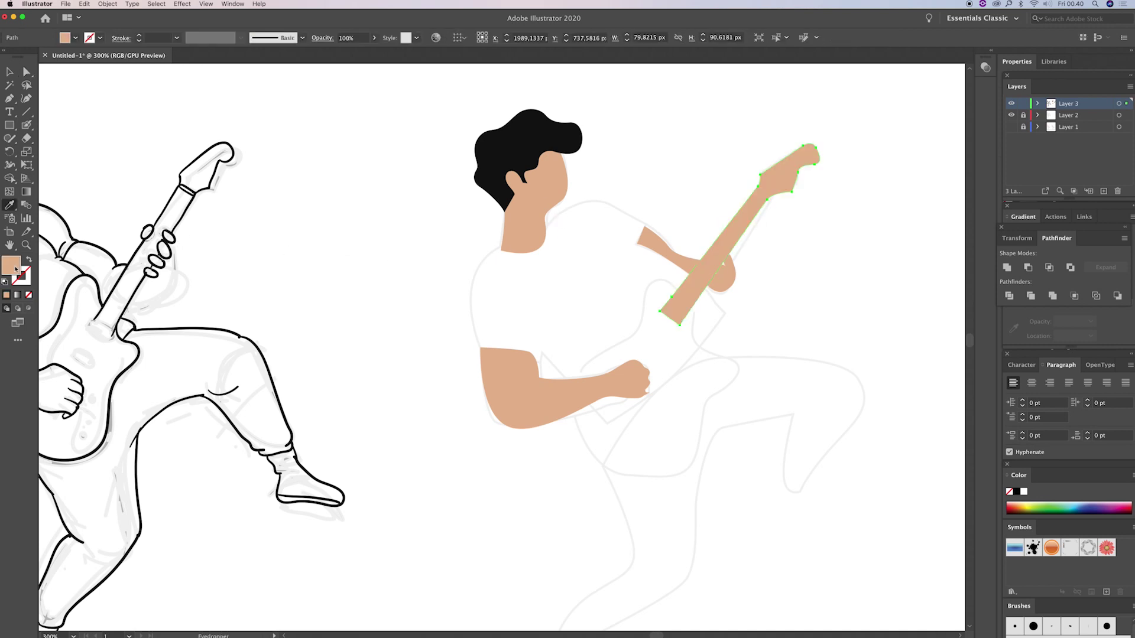
pyautogui.doubleClick(15, 269)
pyautogui.click(101, 139)
pyautogui.click(271, 87)
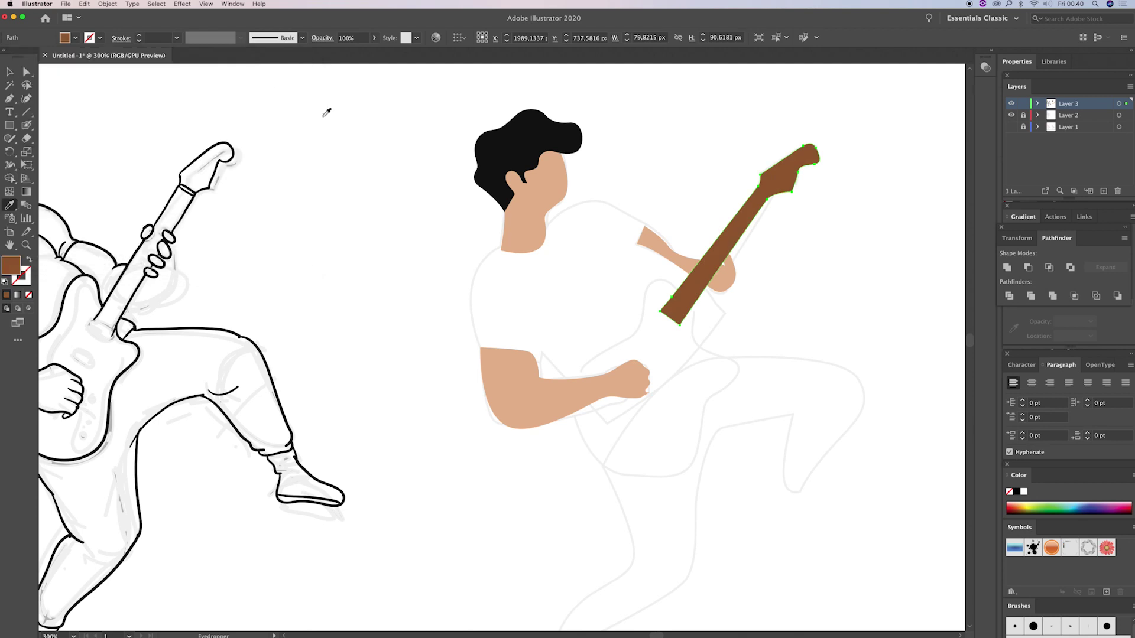
# Step: Deselect the brown neck and select the fretting hand shape
pyautogui.press('v')
pyautogui.click(765, 285)
pyautogui.click(736, 274)
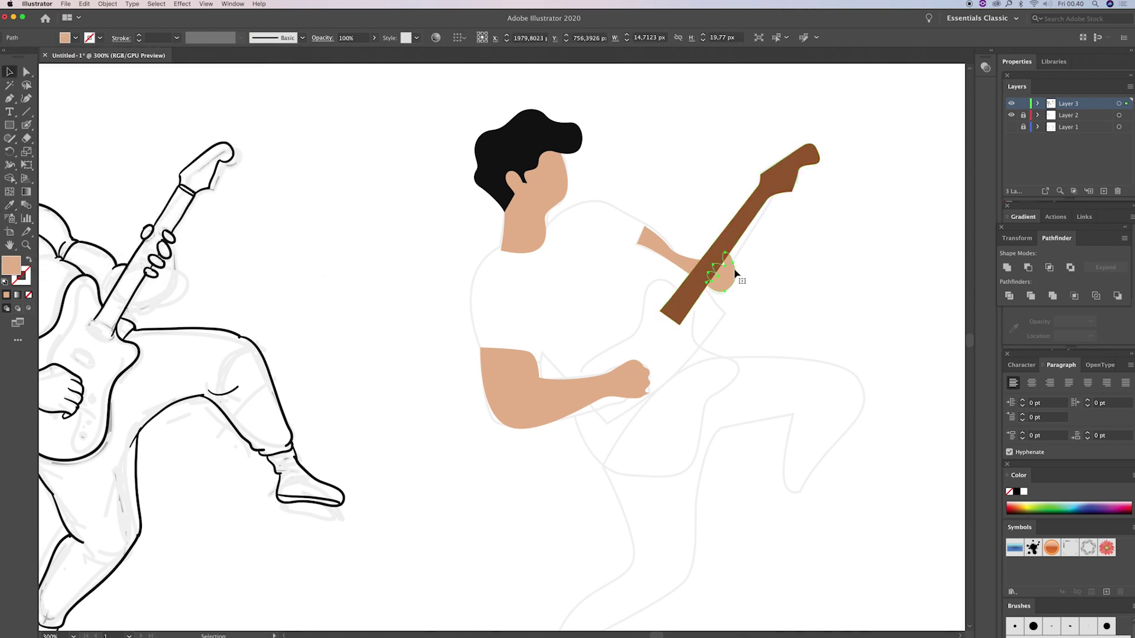
# Step: Use Arrange > Bring to Front on the fretting hand, then deselect it
pyautogui.rightClick(722, 278)
pyautogui.moveTo(743, 420)
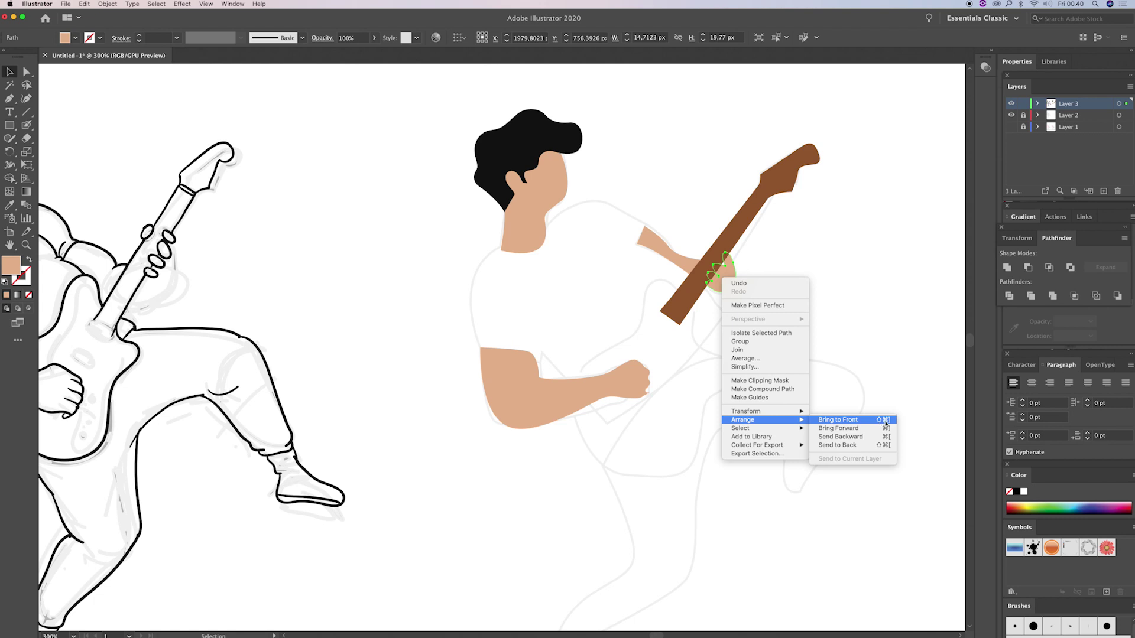
pyautogui.click(885, 424)
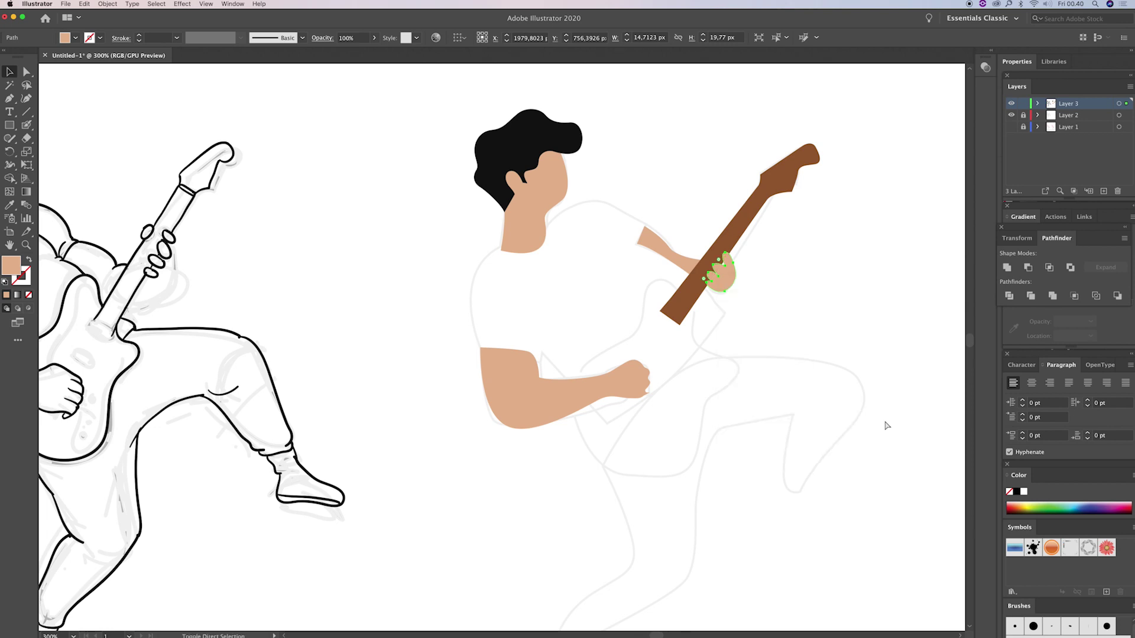
pyautogui.click(838, 263)
# Step: Trace the upper and left edges of the guitar body under the neck
pyautogui.press('p')
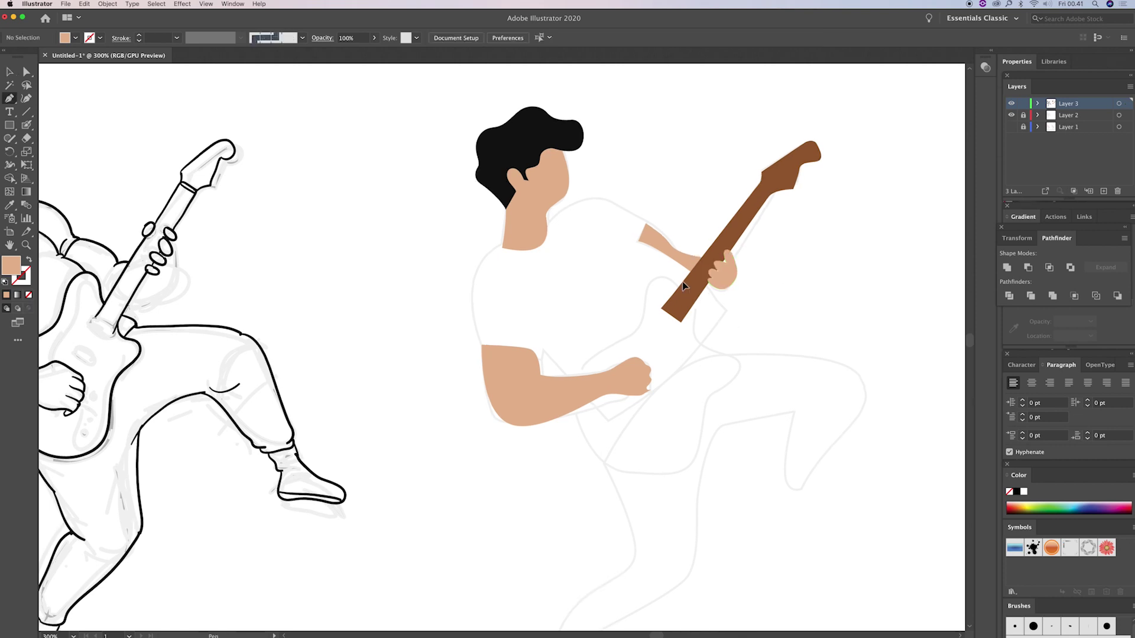
pyautogui.click(682, 283)
pyautogui.click(650, 256)
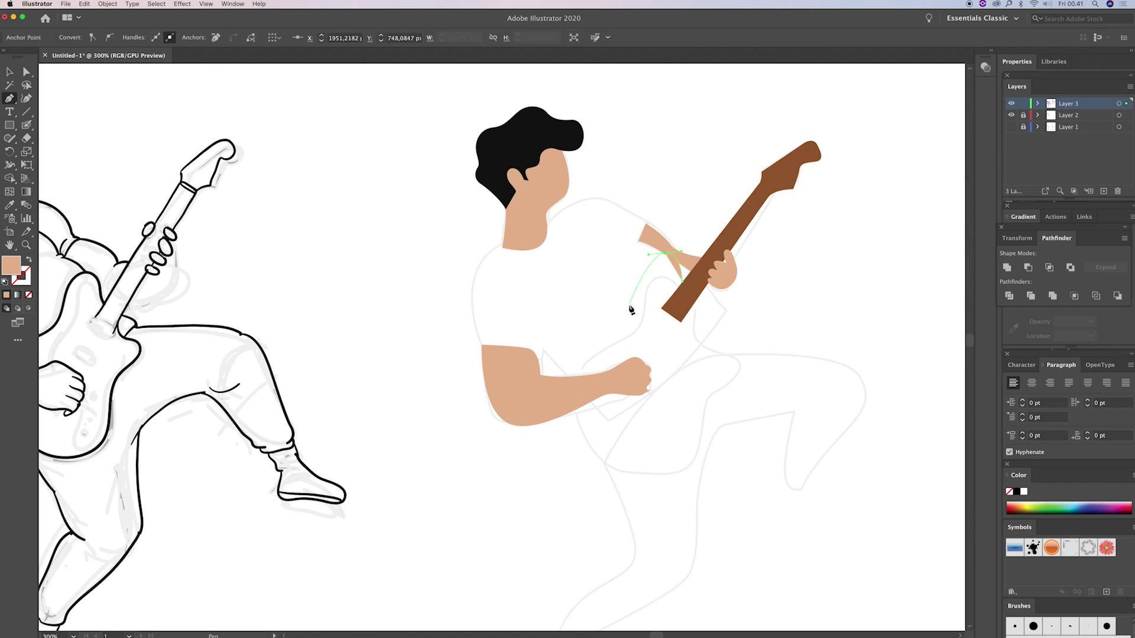
pyautogui.click(639, 280)
pyautogui.click(637, 310)
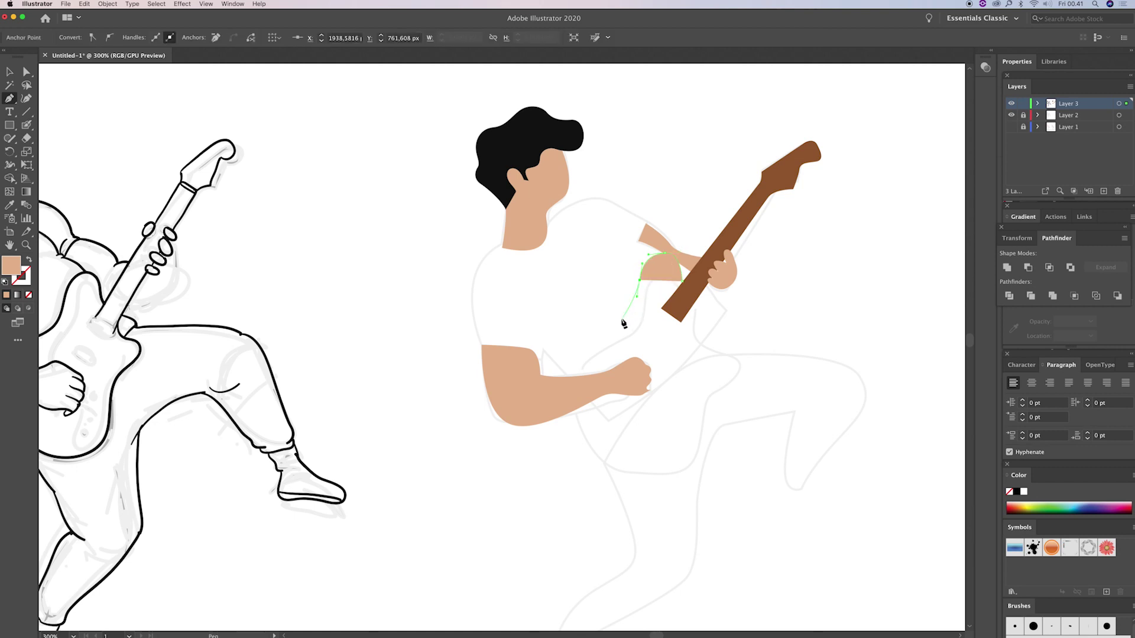
pyautogui.click(581, 325)
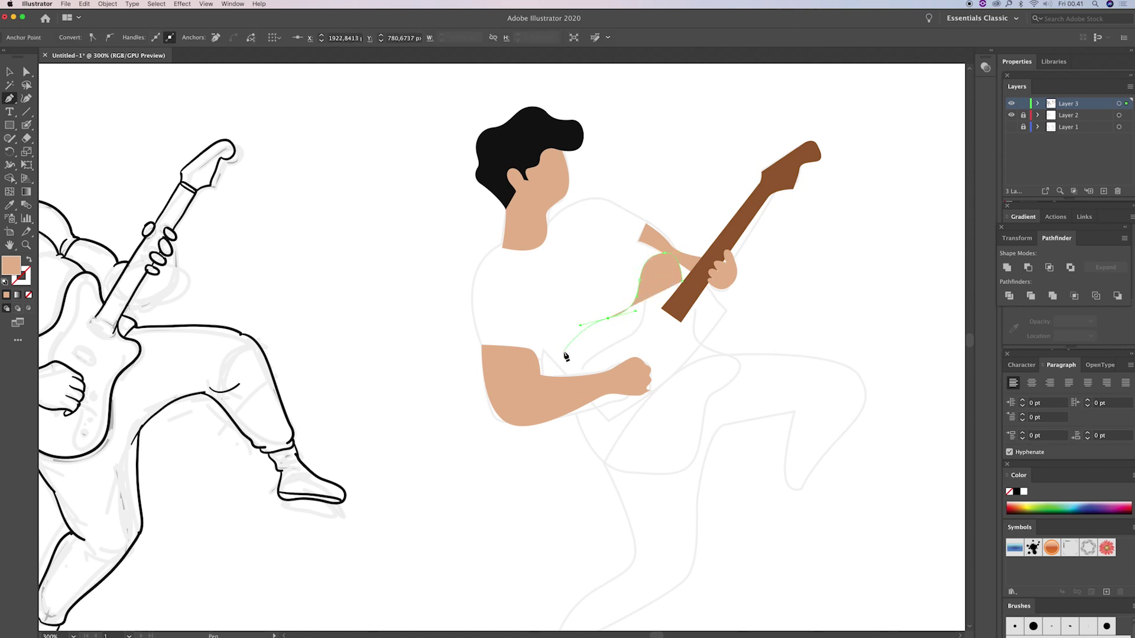
pyautogui.moveTo(556, 374)
pyautogui.mouseDown()
pyautogui.moveTo(625, 454)
pyautogui.moveTo(662, 459)
pyautogui.moveTo(722, 391)
pyautogui.mouseUp()
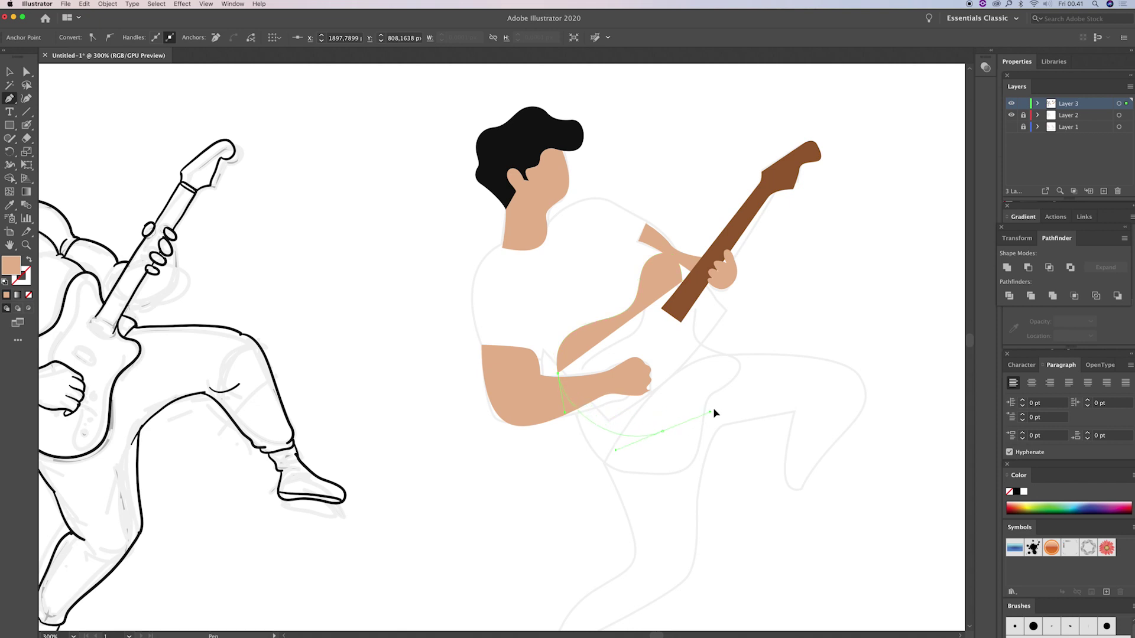
# Step: Redo the guitar body's bottom curve lower and close the shape beside the neck
pyautogui.hotkey('ctrl', 'z')
pyautogui.moveTo(662, 423); pyautogui.dragTo(726, 384)
pyautogui.hotkey('ctrl', 'z')
pyautogui.moveTo(638, 446); pyautogui.dragTo(684, 433)
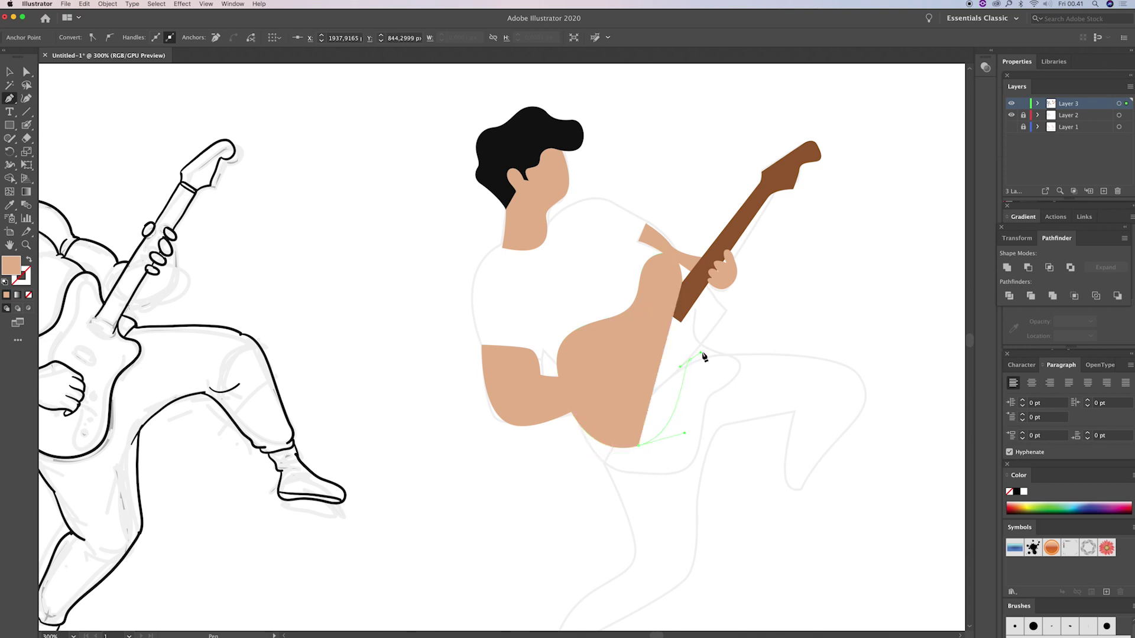
pyautogui.moveTo(690, 358); pyautogui.dragTo(719, 335)
pyautogui.click(690, 303)
pyautogui.click(684, 284)
# Step: Fill the guitar body with a blue swatch, then select the neck and fretting hand
pyautogui.press('v')
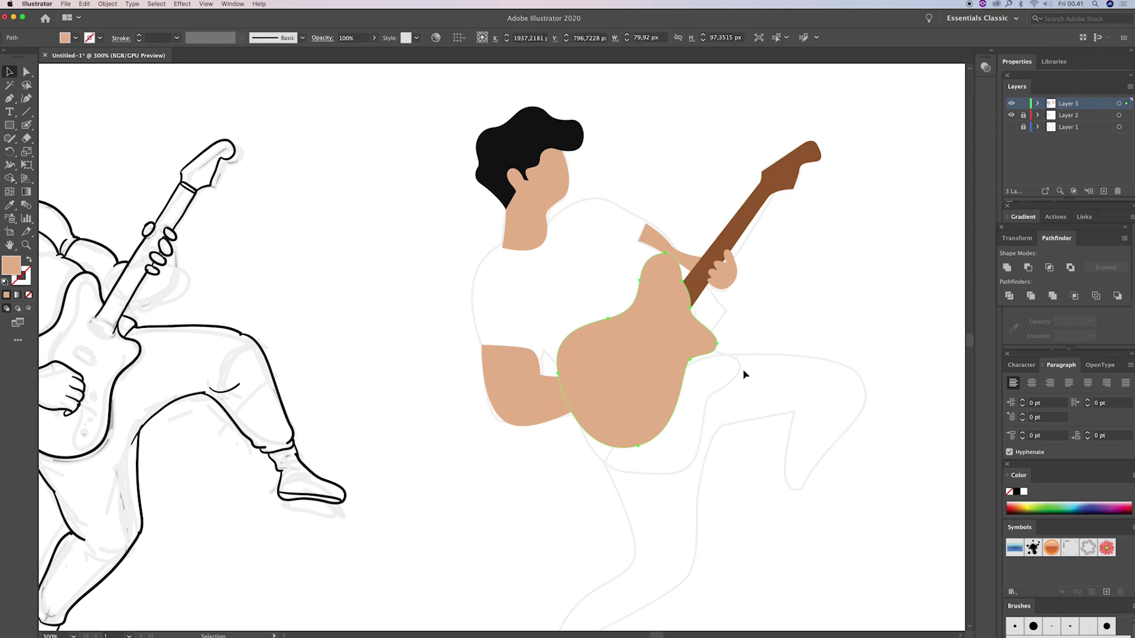
pyautogui.click(1079, 502)
pyautogui.keyDown('shift'); pyautogui.click(718, 245); pyautogui.keyUp('shift')
pyautogui.keyDown('shift'); pyautogui.click(733, 275); pyautogui.keyUp('shift')
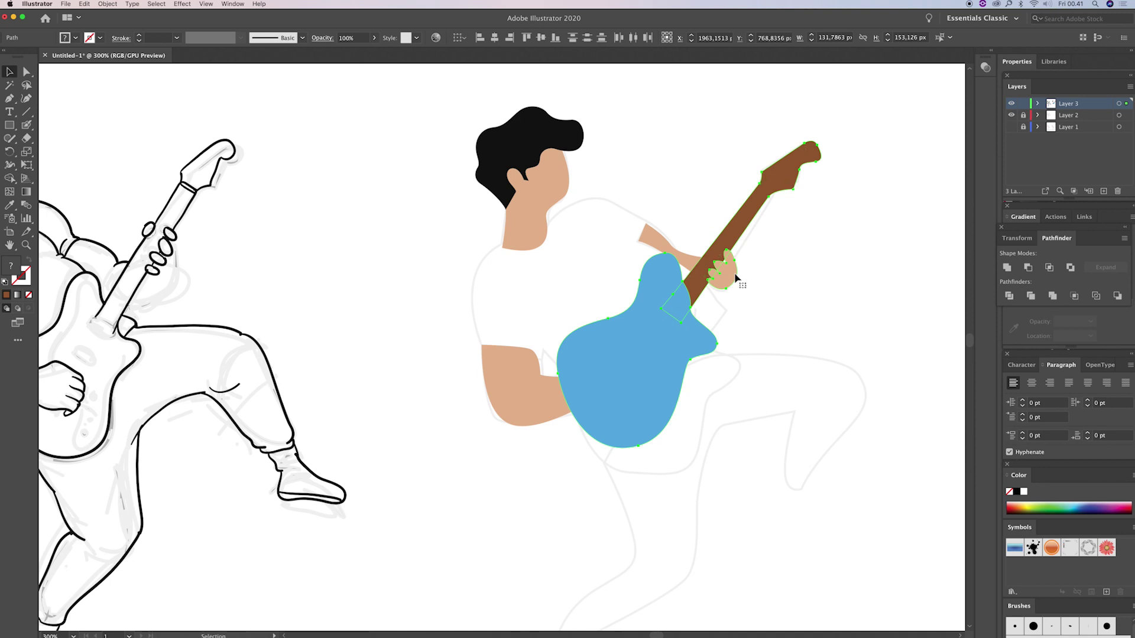
# Step: Bring the guitar neck and the strumming forearm in front of the blue guitar body
pyautogui.click(730, 284)
pyautogui.press('super+shift+bracketright')
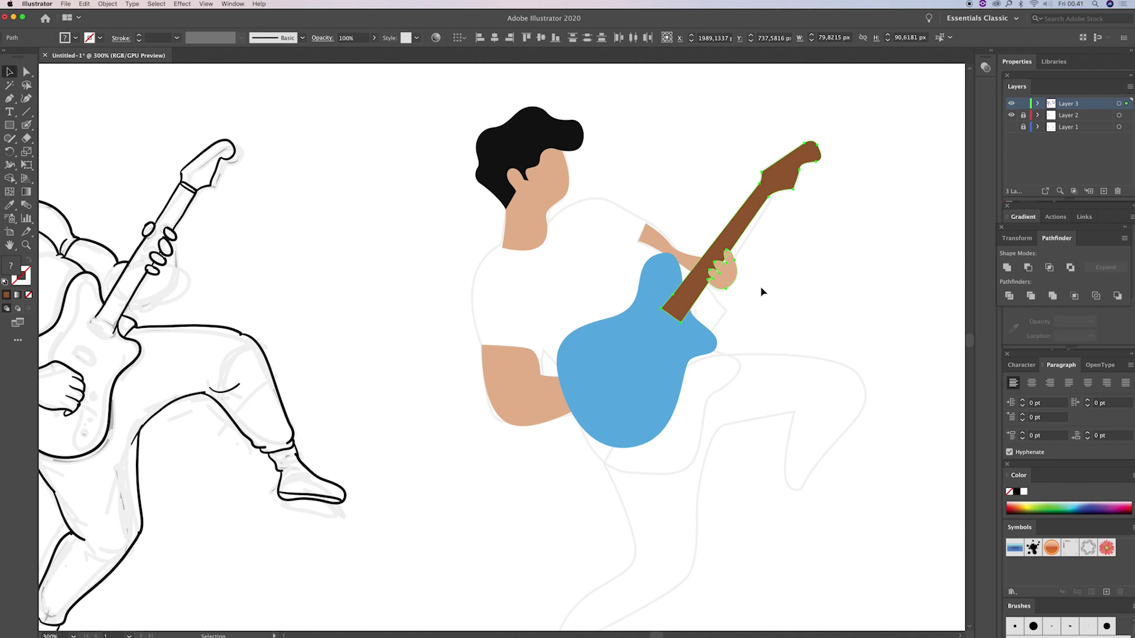
pyautogui.click(519, 406)
pyautogui.press('super+shift+bracketright')
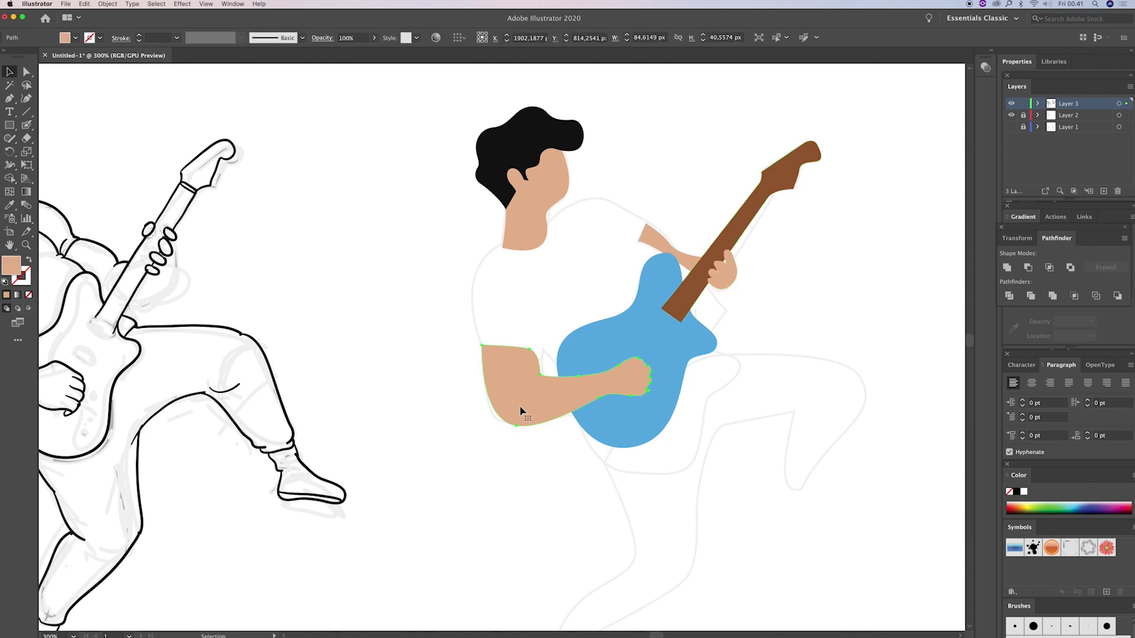
pyautogui.click(826, 294)
# Step: Start a Pen outline for the shirt at the neck's left edge
pyautogui.press('p')
pyautogui.moveTo(659, 323); pyautogui.dragTo(684, 304)
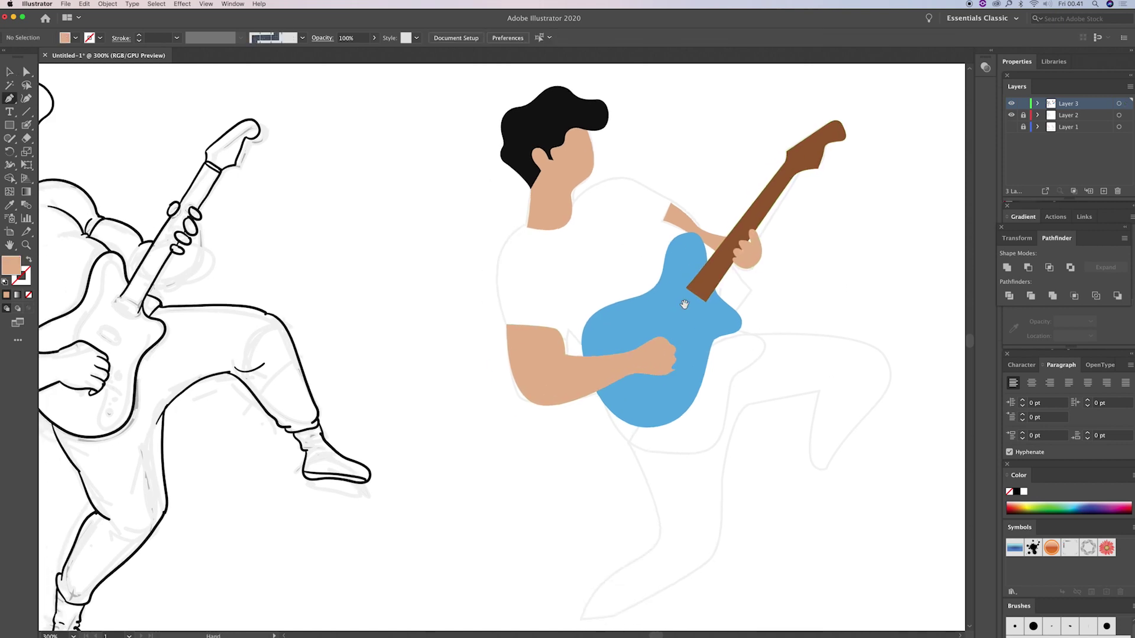
pyautogui.click(528, 219)
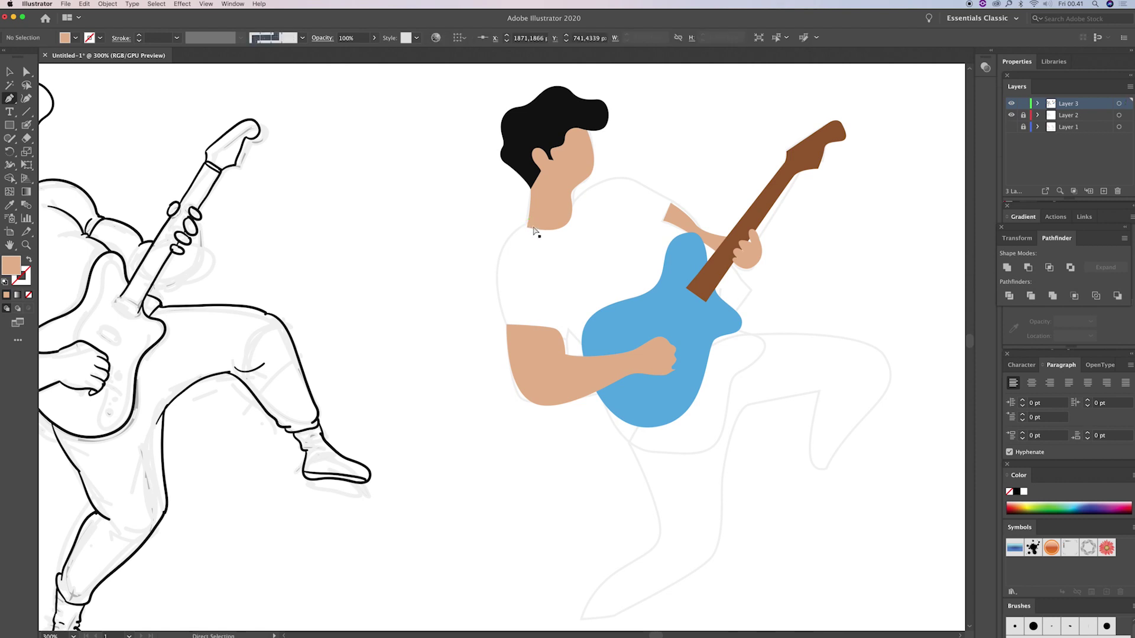
# Step: Trace the shirt outline across the neckline, over the right shoulder and along the sleeve
pyautogui.moveTo(570, 227); pyautogui.dragTo(573, 208)
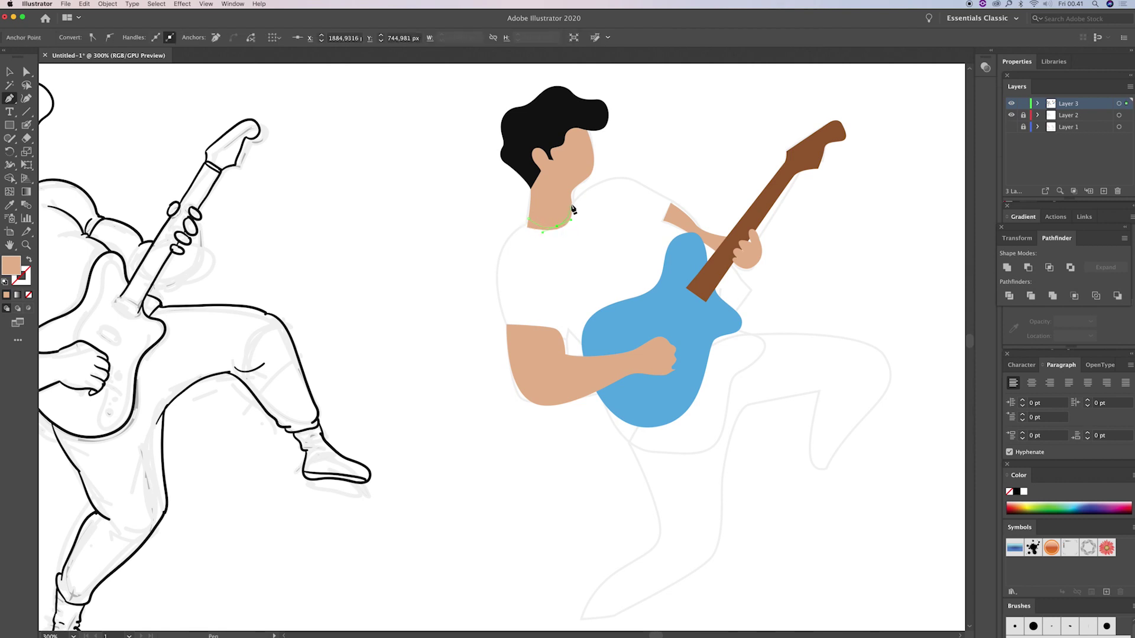
pyautogui.moveTo(633, 177); pyautogui.dragTo(658, 193)
pyautogui.click(674, 195)
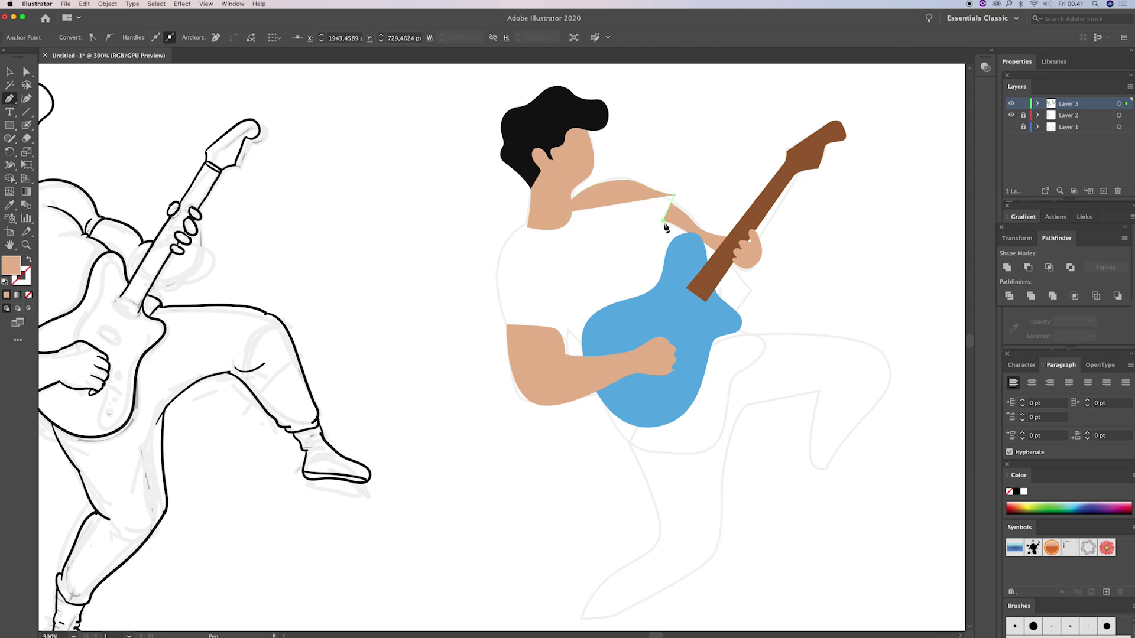
pyautogui.click(664, 221)
pyautogui.click(699, 238)
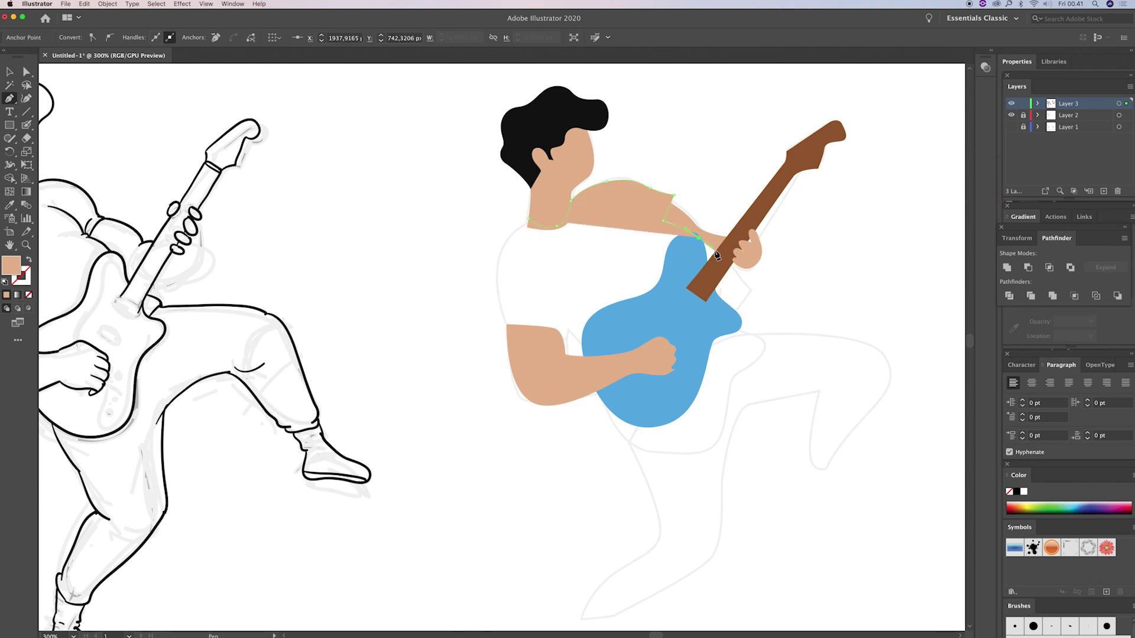
pyautogui.click(741, 282)
pyautogui.click(760, 290)
# Step: Continue the shirt outline down the side, along the hem and left sleeve, and close it
pyautogui.moveTo(711, 385); pyautogui.dragTo(685, 415)
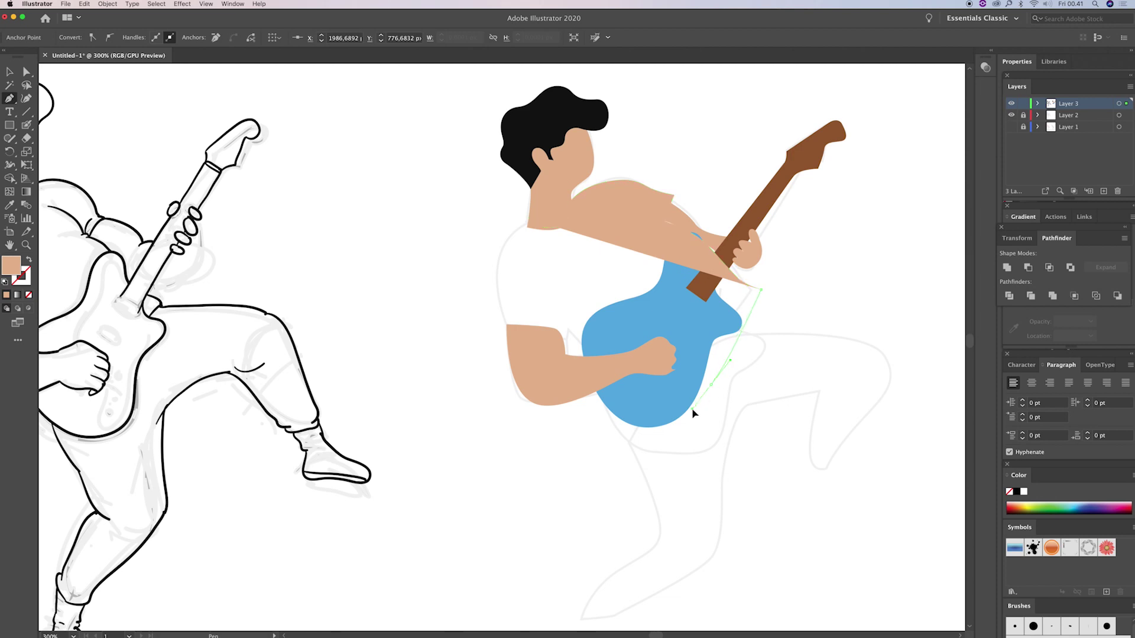
pyautogui.click(623, 436)
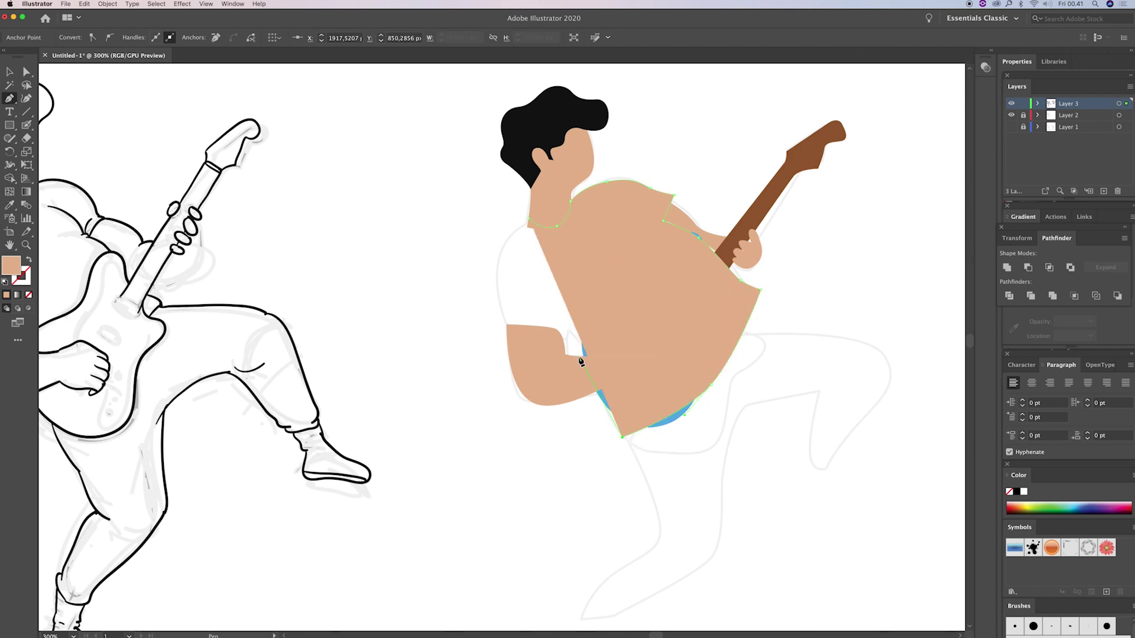
pyautogui.click(564, 332)
pyautogui.click(501, 329)
pyautogui.moveTo(494, 257); pyautogui.dragTo(513, 233)
pyautogui.click(529, 221)
# Step: Fill the shirt shape with magenta from the Color panel spectrum
pyautogui.scroll(-2, 769, 384)
pyautogui.hscroll(2, 768, 384)
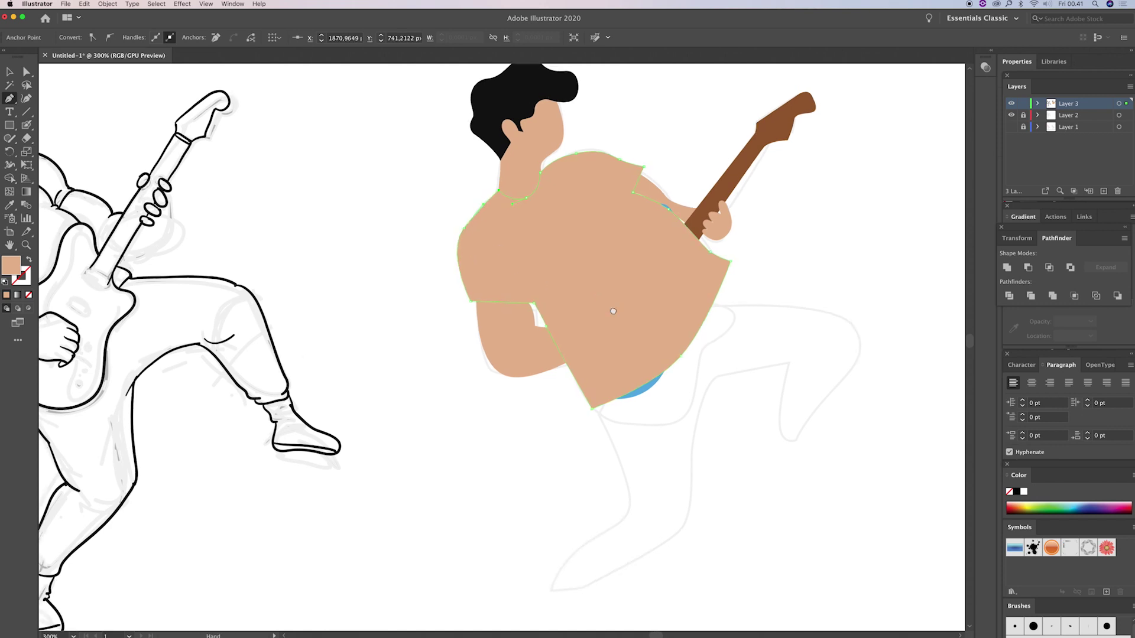
pyautogui.click(1019, 503)
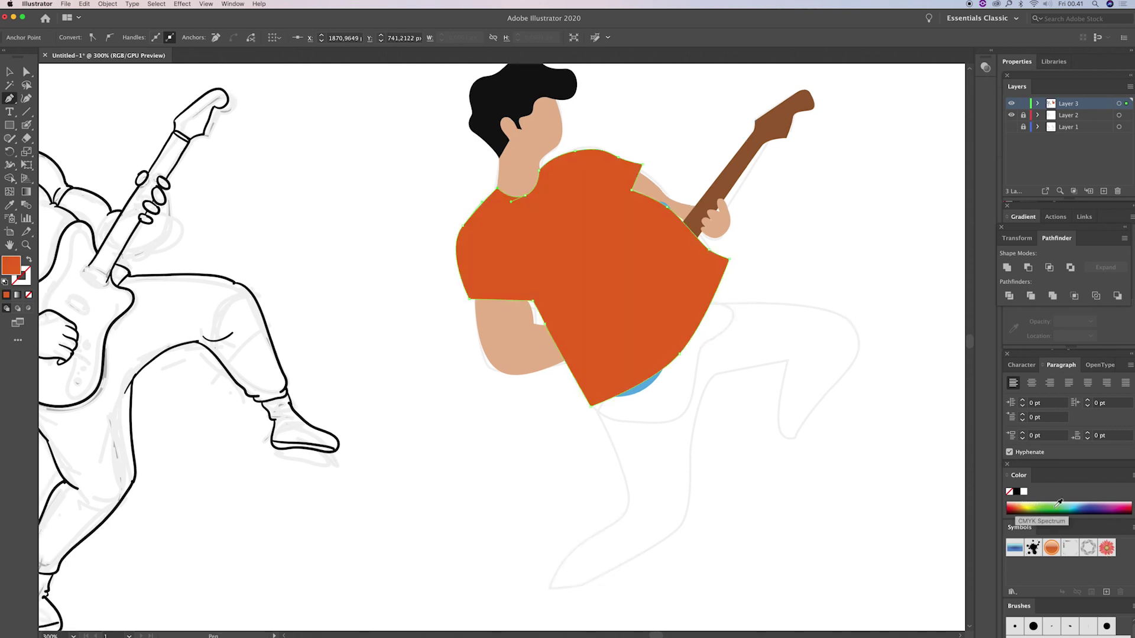
pyautogui.click(1127, 502)
pyautogui.press('v')
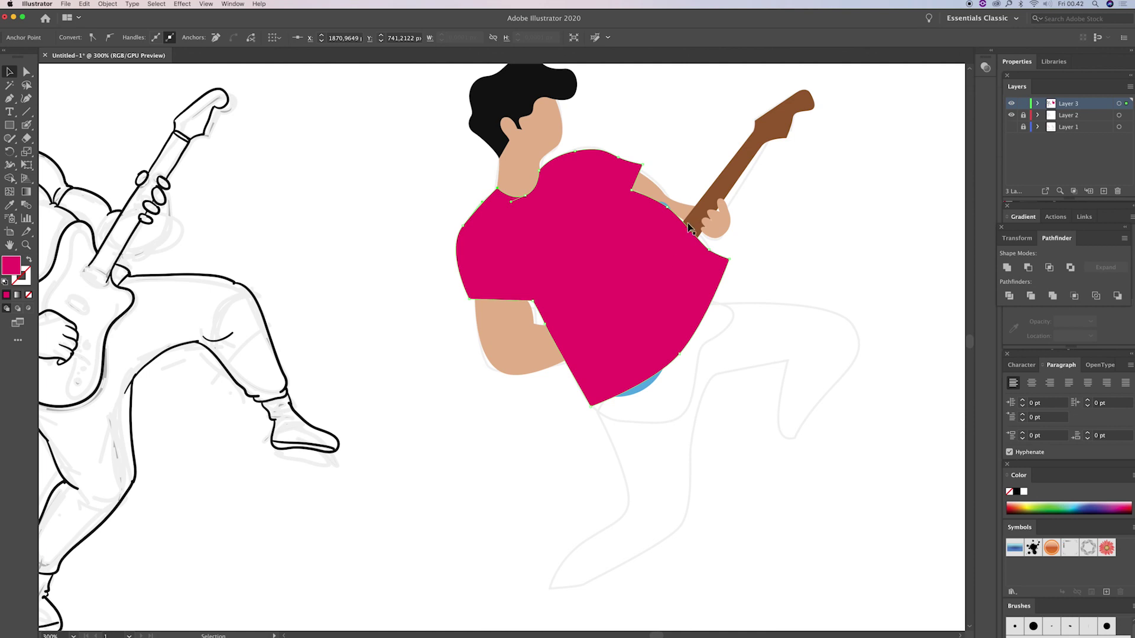
pyautogui.moveTo(689, 228); pyautogui.dragTo(675, 319)
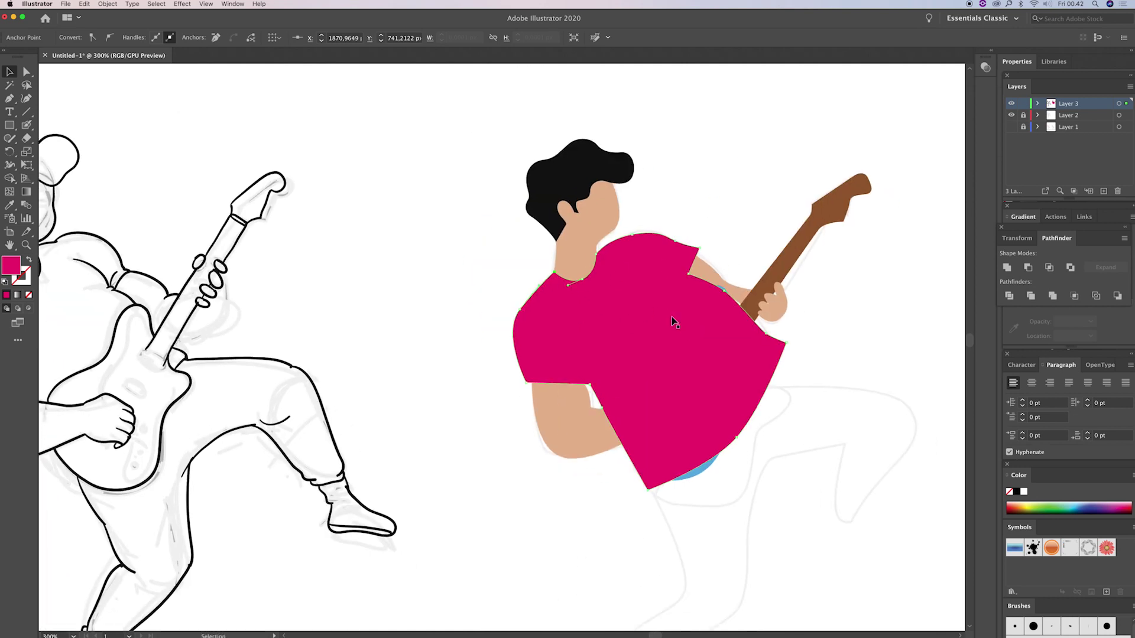
# Step: Pull the shirt's bottom-left corner down and send the shirt behind the guitar and arm
pyautogui.press('a')
pyautogui.moveTo(527, 388)
pyautogui.mouseDown()
pyautogui.moveTo(529, 400)
pyautogui.moveTo(594, 397)
pyautogui.mouseUp()
pyautogui.hscroll(3, 619, 372)
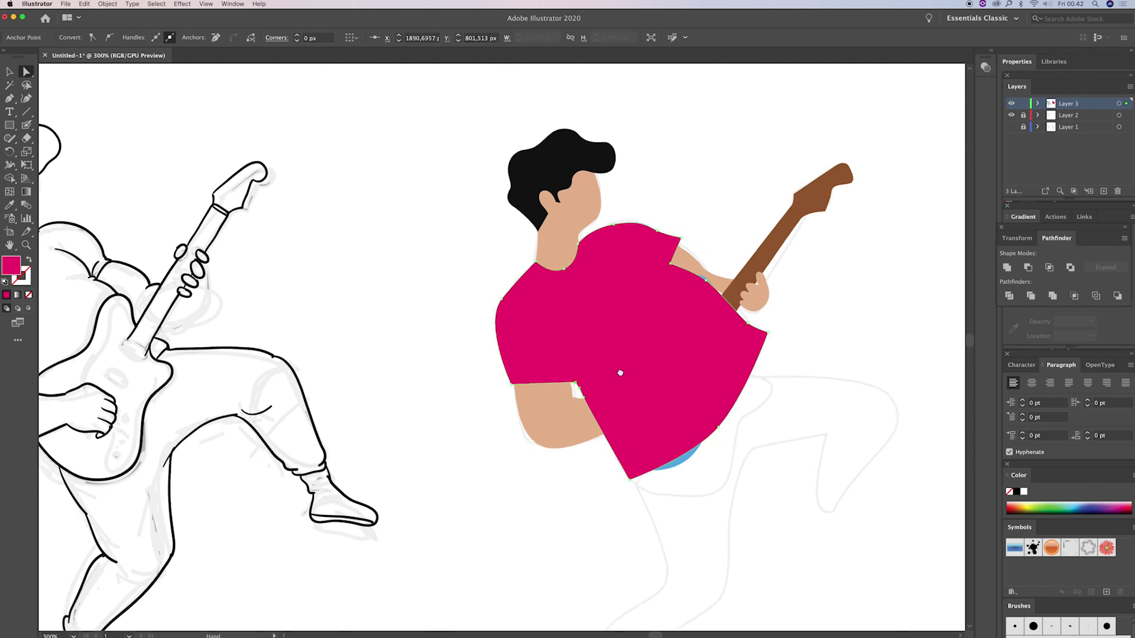
pyautogui.scroll(-3, 765, 365)
pyautogui.press('v')
pyautogui.click(553, 141)
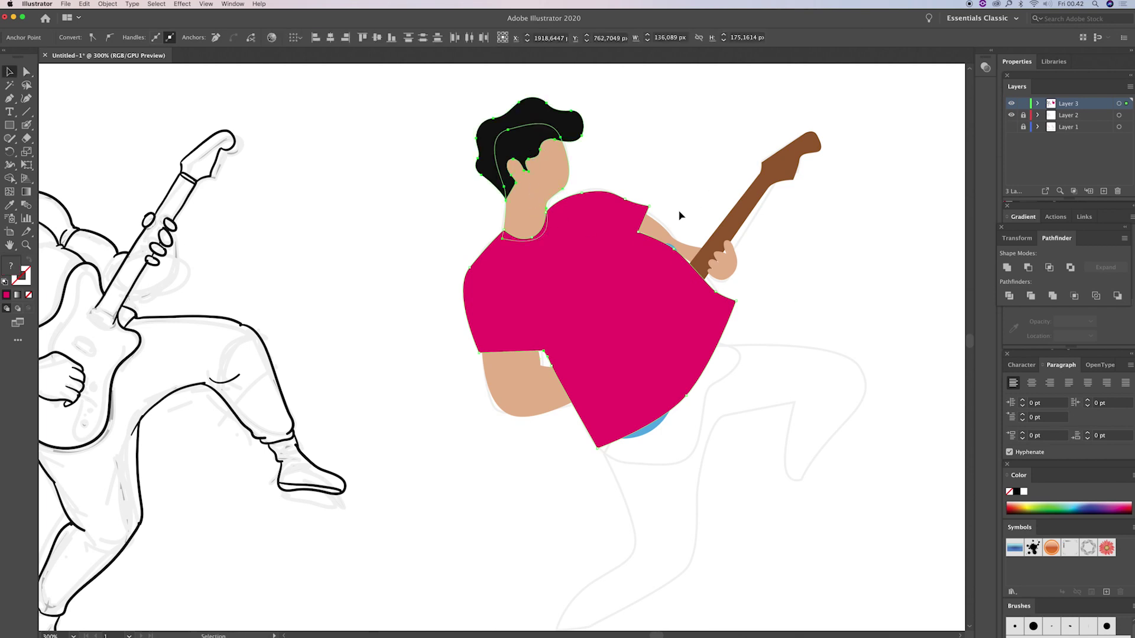
pyautogui.hotkey('ctrl', 'shift', '[')
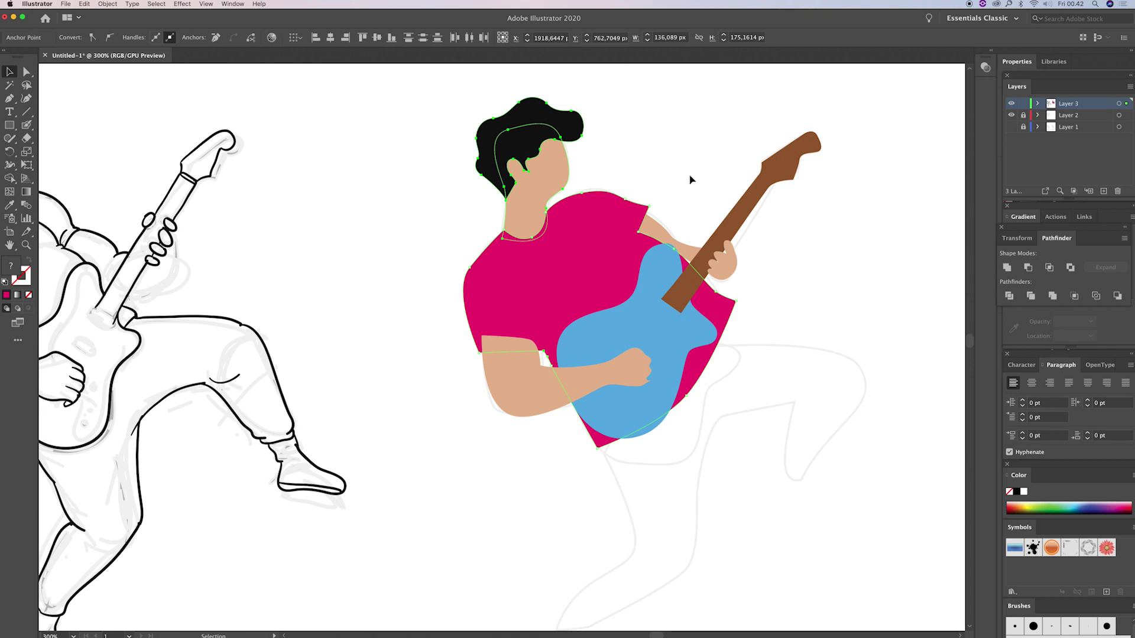
# Step: Lower the forearm's top anchors so the magenta sleeve overlaps the arm
pyautogui.click(689, 179)
pyautogui.click(512, 353)
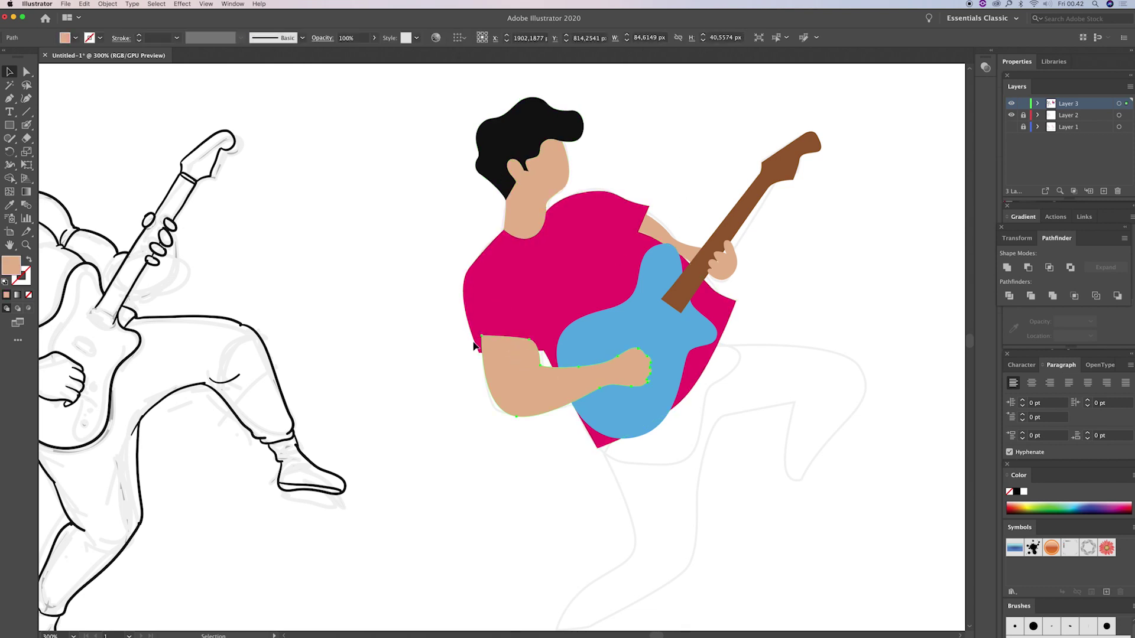
pyautogui.press('a')
pyautogui.click(483, 354)
pyautogui.moveTo(482, 337)
pyautogui.mouseDown()
pyautogui.moveTo(481, 352)
pyautogui.moveTo(535, 351)
pyautogui.mouseUp()
pyautogui.click(534, 352)
pyautogui.hscroll(1, 520, 414)
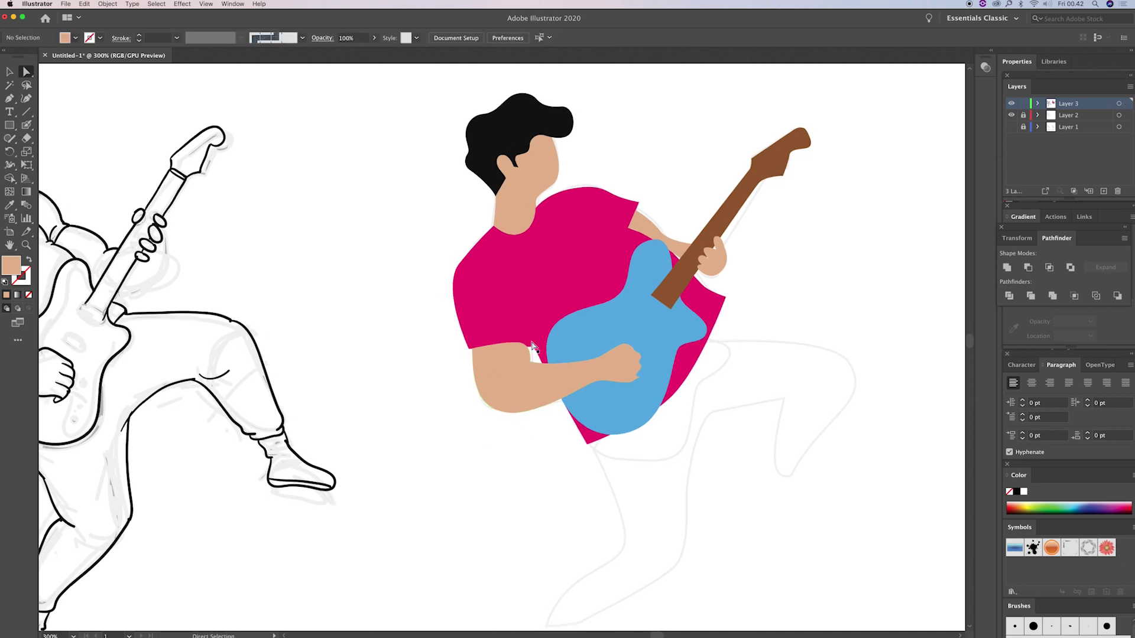
pyautogui.scroll(-1, 534, 290)
# Step: Inspect a single anchor on the shirt's sleeve outline
pyautogui.click(610, 204)
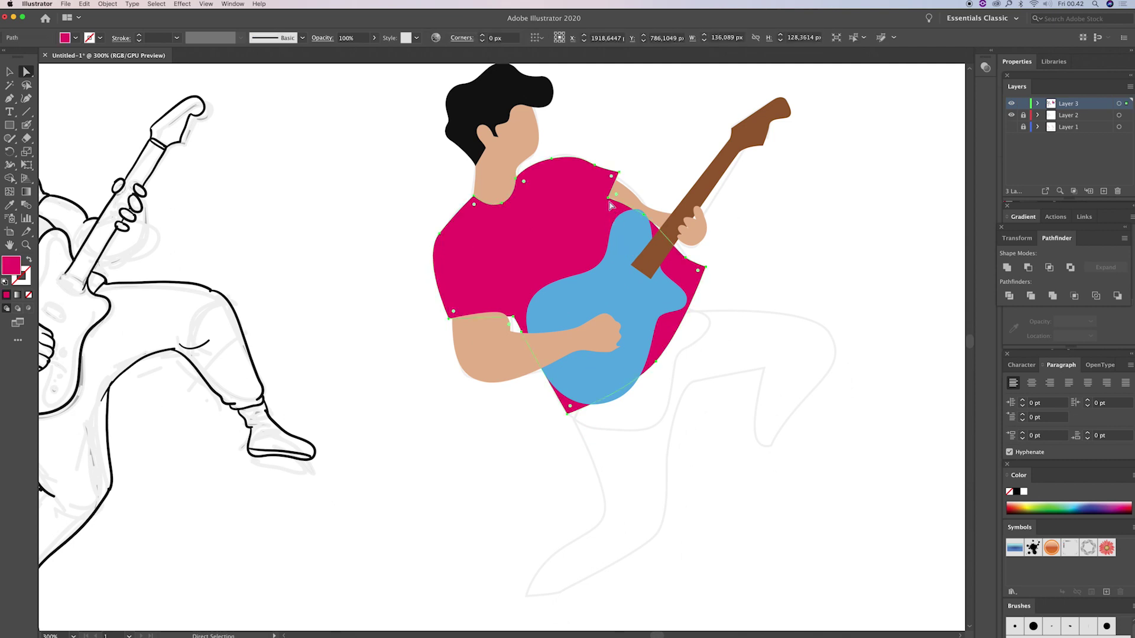
pyautogui.click(609, 199)
pyautogui.click(816, 286)
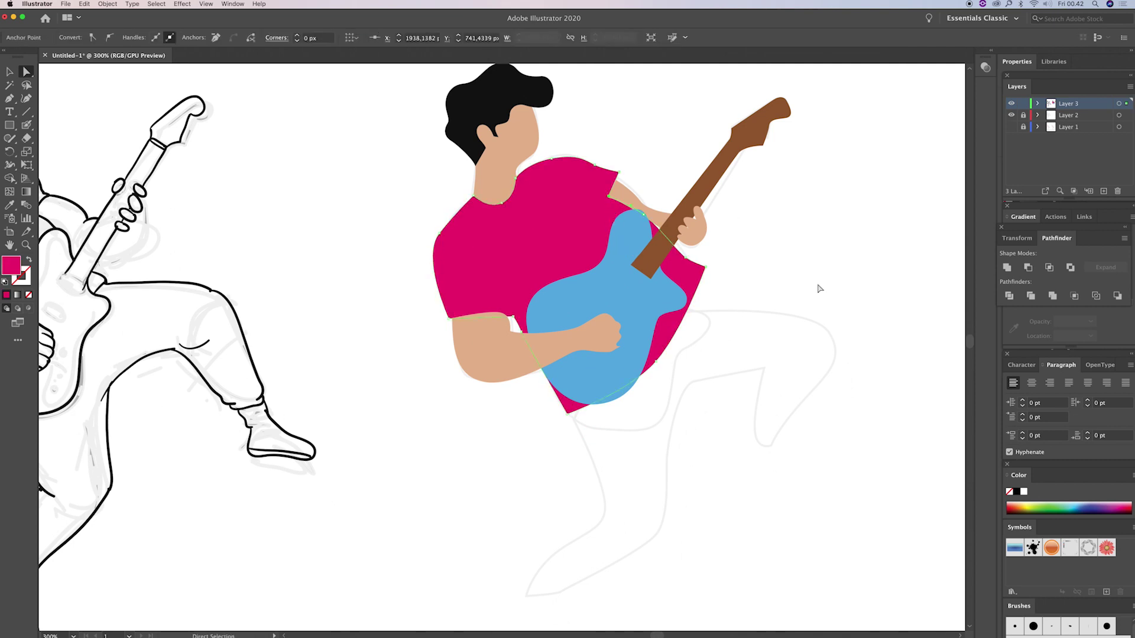
pyautogui.scroll(-1, 814, 331)
# Step: Pen-trace the trousers from the waist around the raised thigh and knee
pyautogui.press('p')
pyautogui.scroll(1, 762, 293)
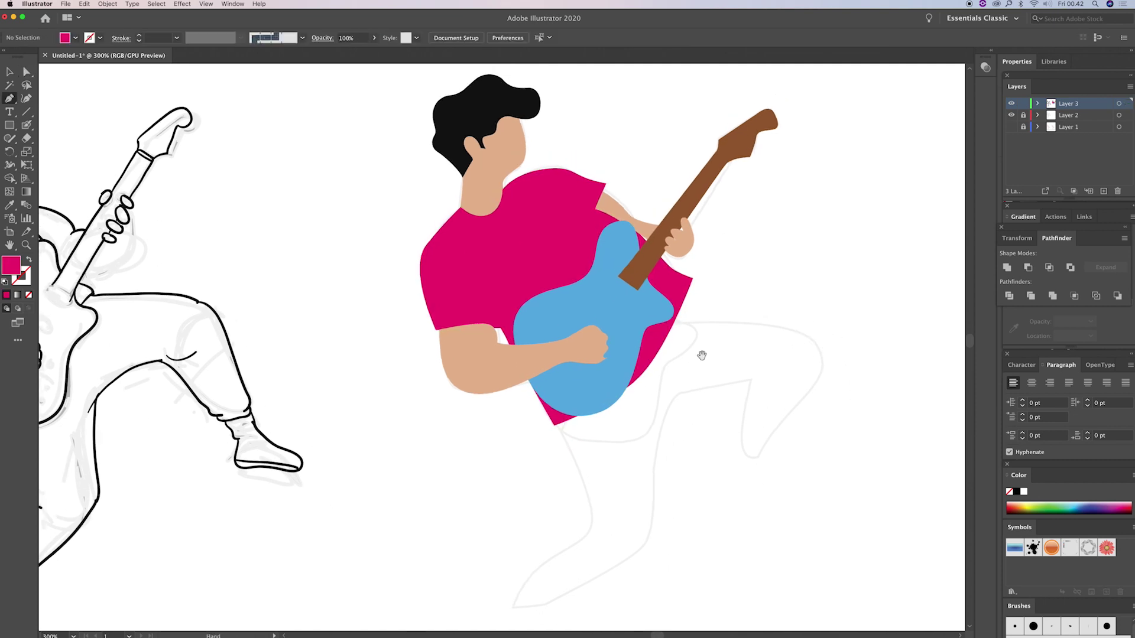
pyautogui.scroll(-1, 782, 435)
pyautogui.click(676, 249)
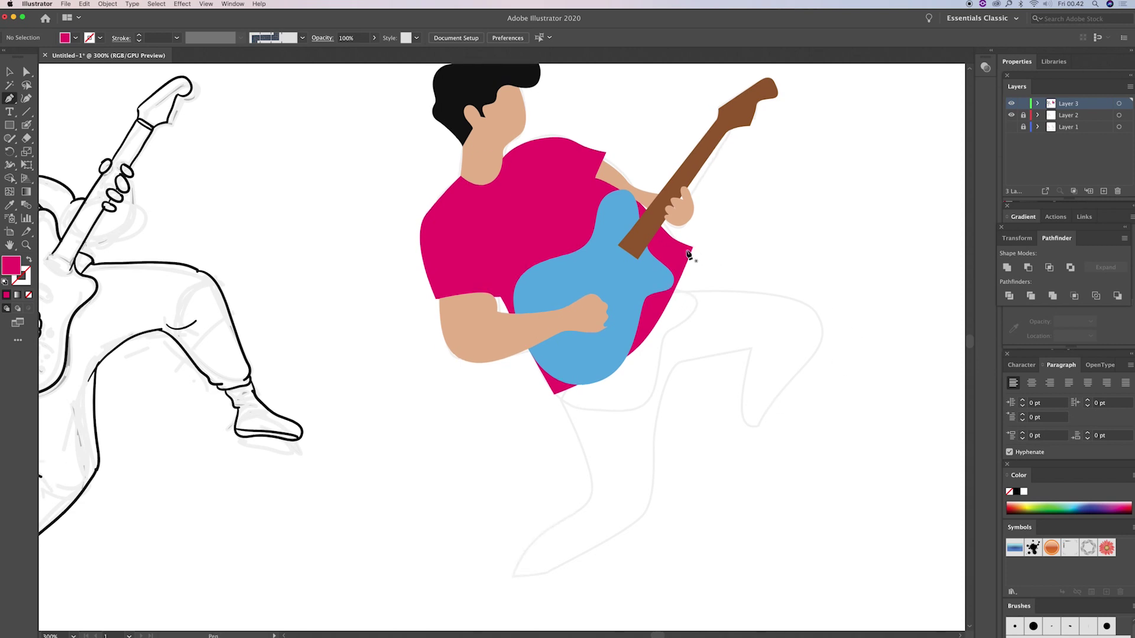
pyautogui.moveTo(808, 262); pyautogui.dragTo(840, 289)
pyautogui.moveTo(796, 377)
pyautogui.mouseDown()
pyautogui.moveTo(778, 408)
pyautogui.moveTo(750, 417)
pyautogui.mouseUp()
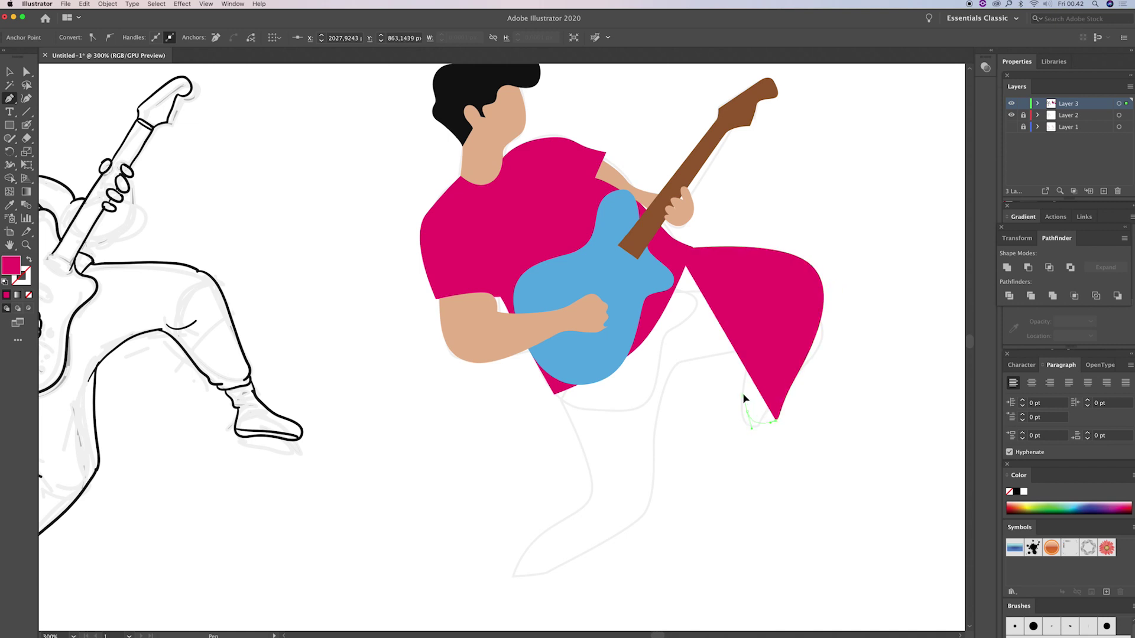
pyautogui.click(743, 392)
pyautogui.moveTo(746, 338)
pyautogui.mouseDown()
pyautogui.moveTo(683, 374)
pyautogui.moveTo(658, 405)
pyautogui.mouseUp()
# Step: Continue the trousers down the back leg, around the cuff and crotch, and close them
pyautogui.moveTo(657, 498); pyautogui.dragTo(637, 536)
pyautogui.click(539, 573)
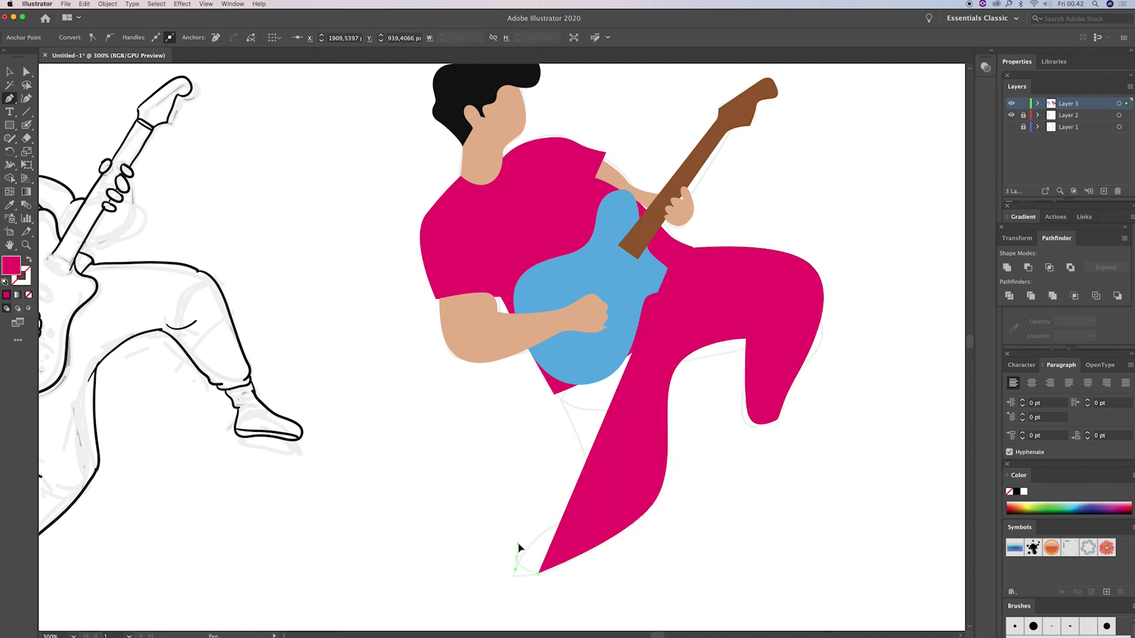
pyautogui.moveTo(516, 556); pyautogui.dragTo(524, 539)
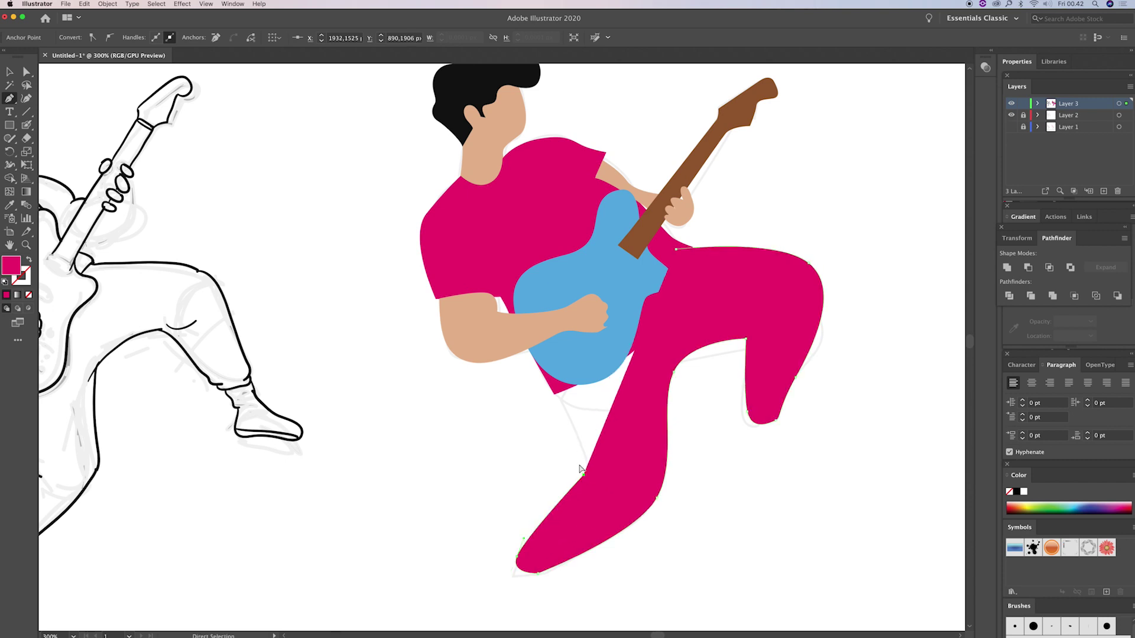
pyautogui.moveTo(569, 493)
pyautogui.mouseDown()
pyautogui.moveTo(592, 484)
pyautogui.moveTo(570, 436)
pyautogui.mouseUp()
pyautogui.click(554, 389)
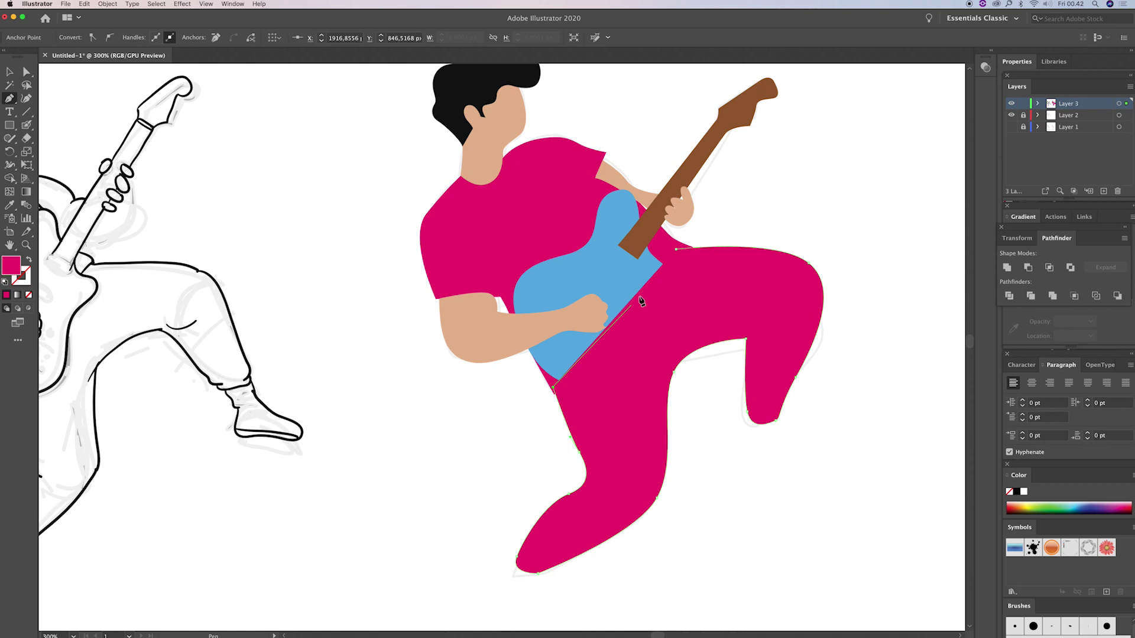
pyautogui.click(675, 250)
# Step: Fill the trousers dark navy blue and send them behind the shirt and guitar
pyautogui.click(1090, 506)
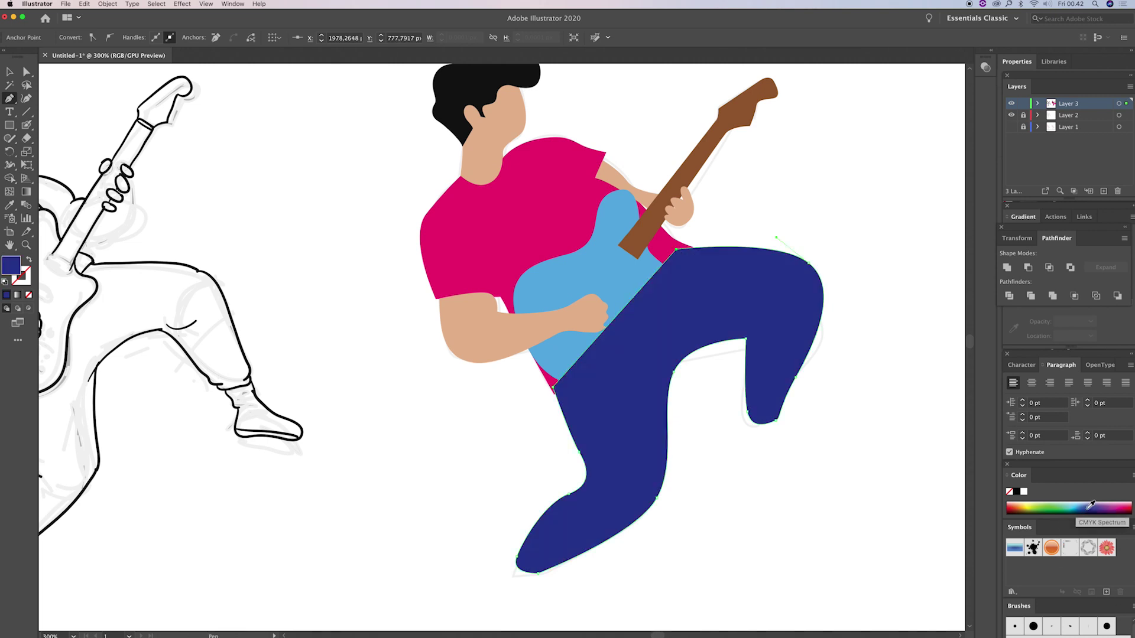
pyautogui.hotkey('ctrl', 'shift', '[')
pyautogui.press('v')
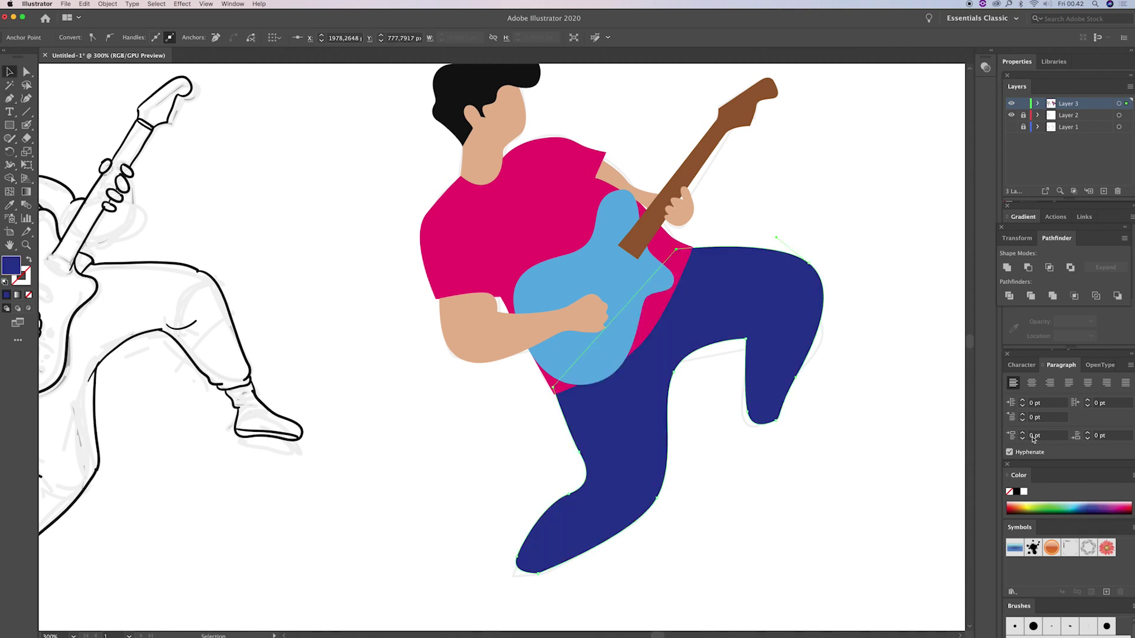
pyautogui.click(756, 179)
# Step: Check the arm path near the guitar neck and pan to show both figures
pyautogui.hotkey('ctrl', '-')
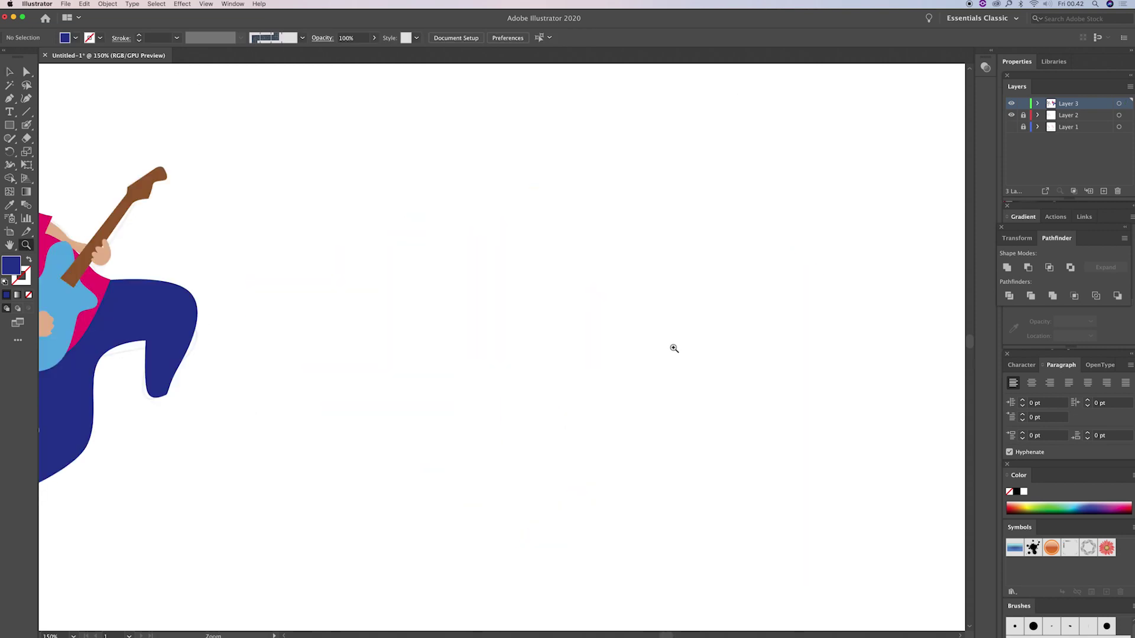
pyautogui.moveTo(573, 362); pyautogui.dragTo(646, 329)
pyautogui.scroll(10, 628, 254)
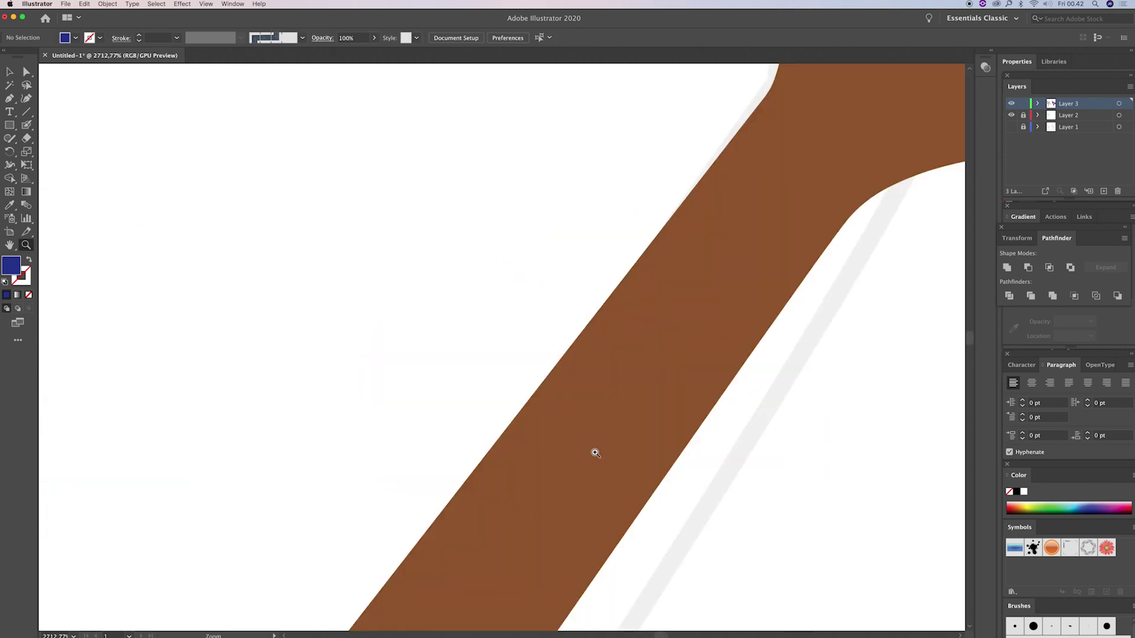
pyautogui.hotkey('ctrl', '0')
pyautogui.moveTo(490, 265); pyautogui.dragTo(615, 382)
pyautogui.moveTo(404, 107); pyautogui.dragTo(481, 246)
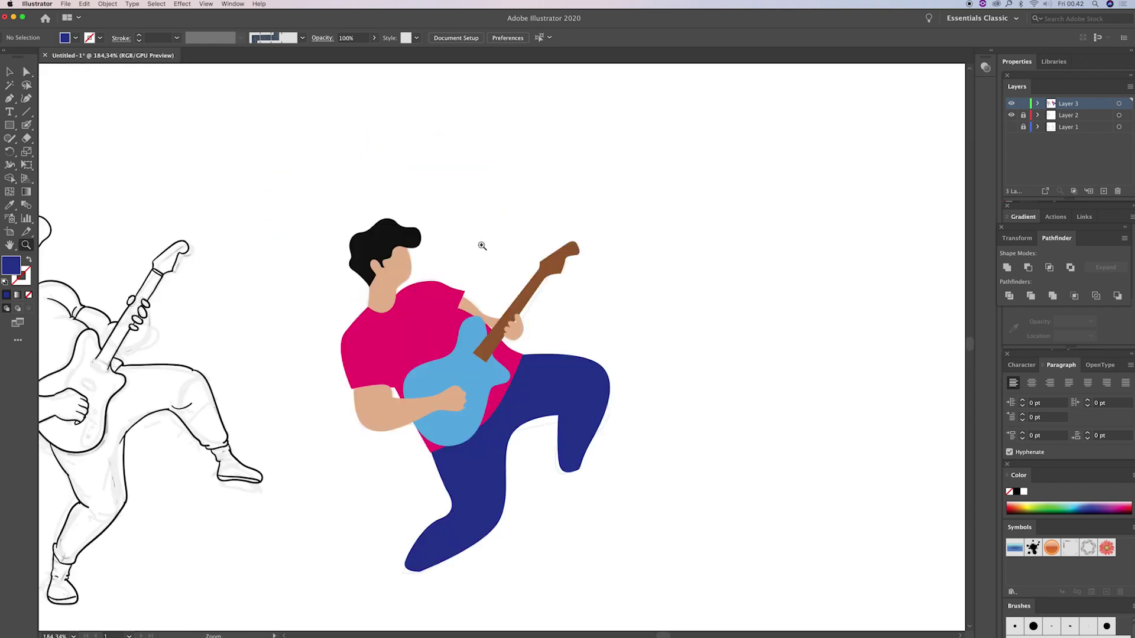
pyautogui.click(493, 338)
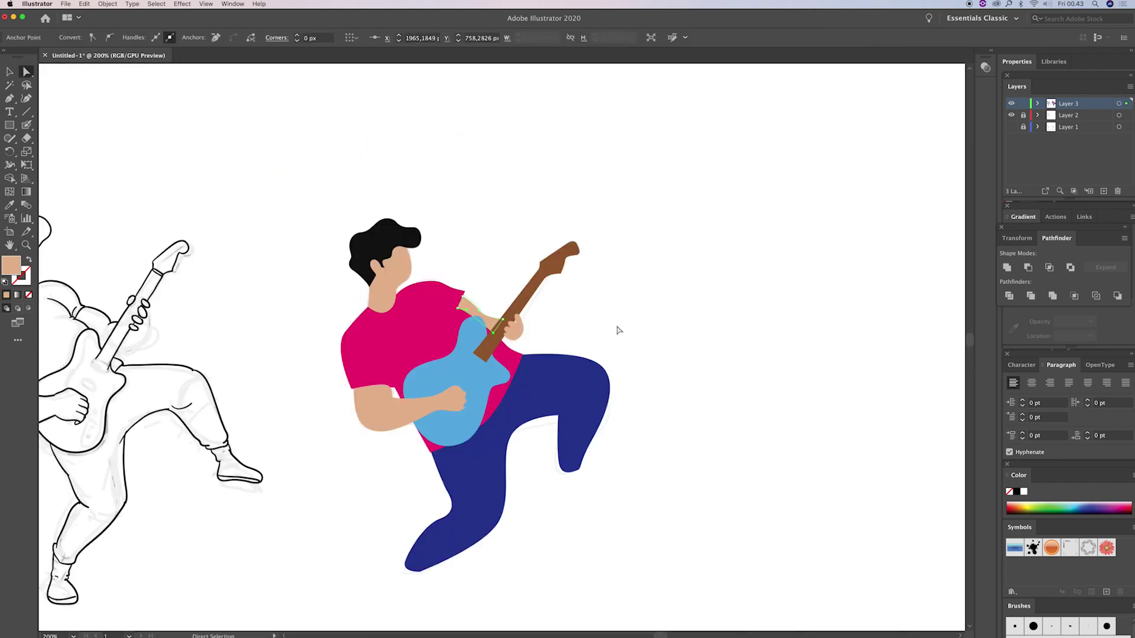
pyautogui.click(614, 326)
pyautogui.moveTo(531, 443); pyautogui.dragTo(732, 369)
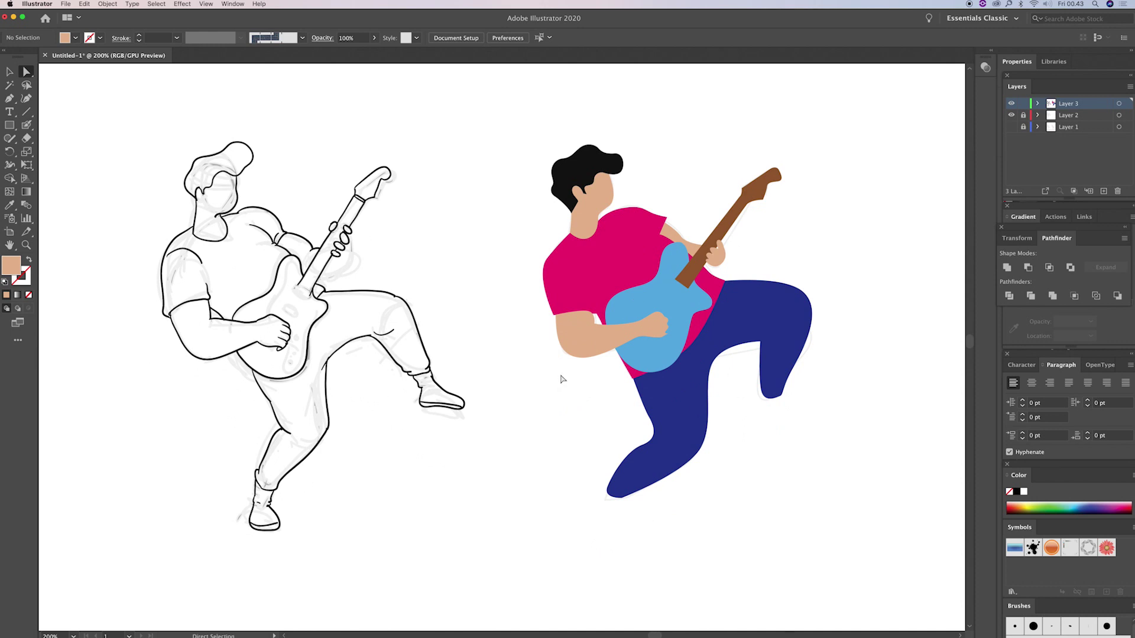
# Step: Draw a closed shoe shape under the back trouser leg and fill it dark maroon
pyautogui.press('z')
pyautogui.click(563, 379)
pyautogui.press('p')
pyautogui.scroll(-3, 613, 309)
pyautogui.scroll(-1, 658, 445)
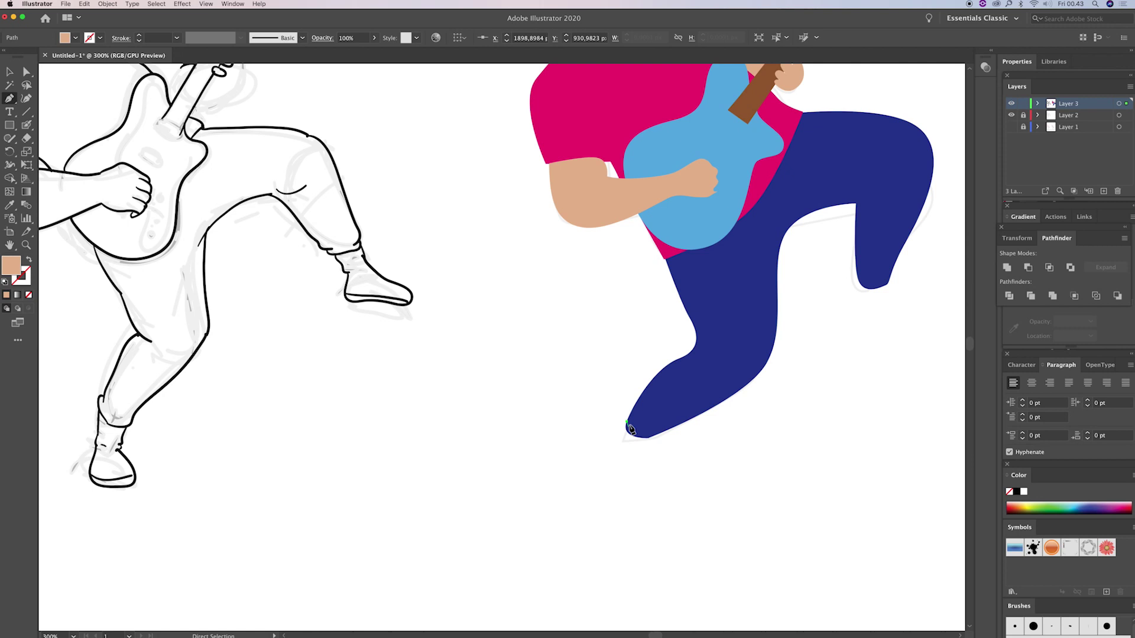
pyautogui.click(631, 419)
pyautogui.moveTo(611, 480)
pyautogui.mouseDown()
pyautogui.moveTo(629, 490)
pyautogui.moveTo(652, 468)
pyautogui.mouseUp()
pyautogui.click(655, 425)
pyautogui.click(631, 418)
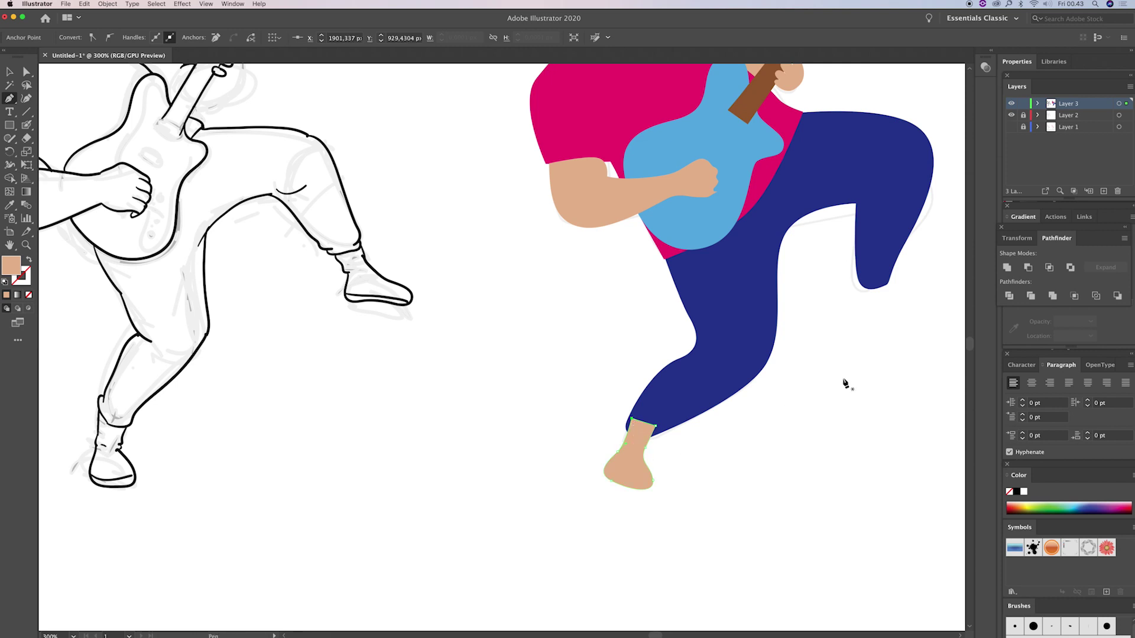
pyautogui.click(1022, 509)
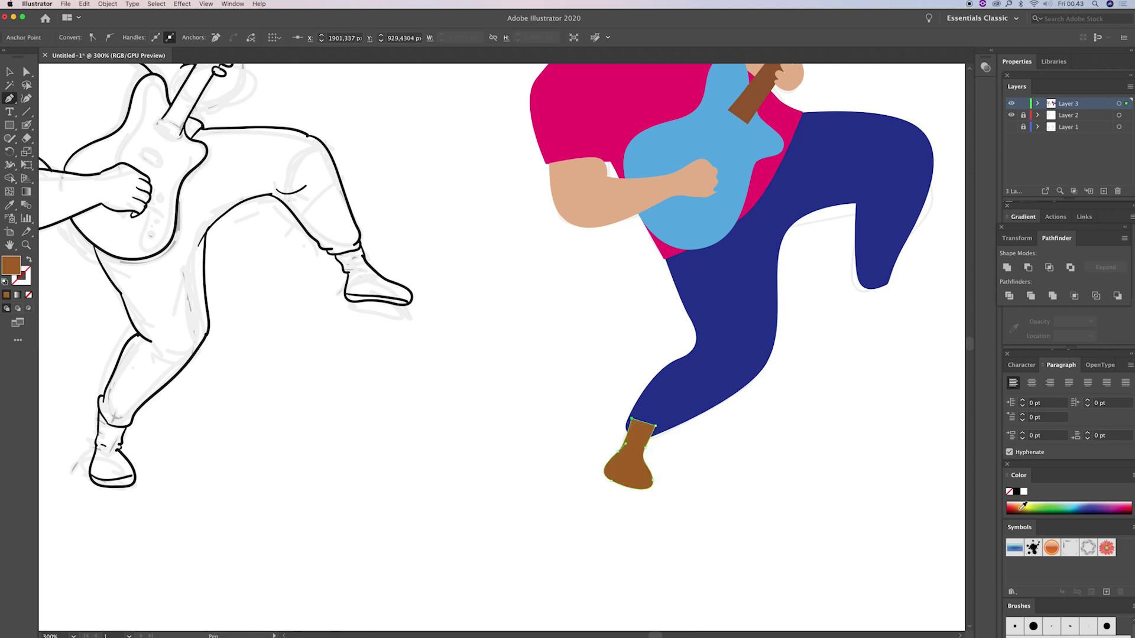
pyautogui.click(1126, 506)
# Step: Draw a second maroon boot under the raised leg's trouser cuff
pyautogui.press('v')
pyautogui.click(849, 354)
pyautogui.moveTo(849, 355); pyautogui.dragTo(679, 466)
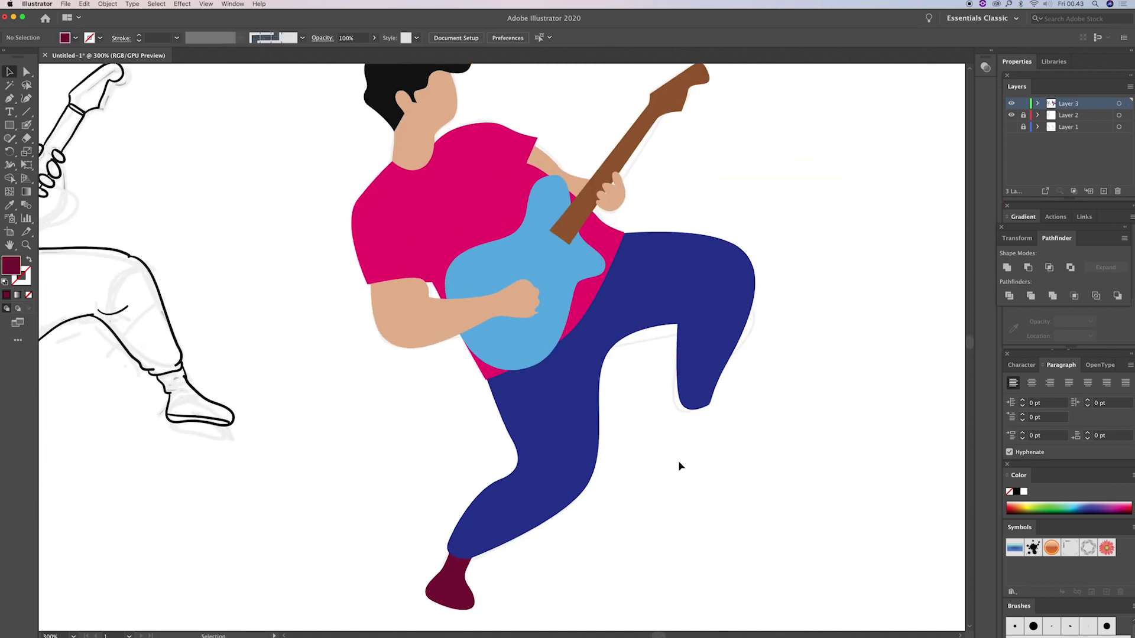
pyautogui.press('p')
pyautogui.click(705, 402)
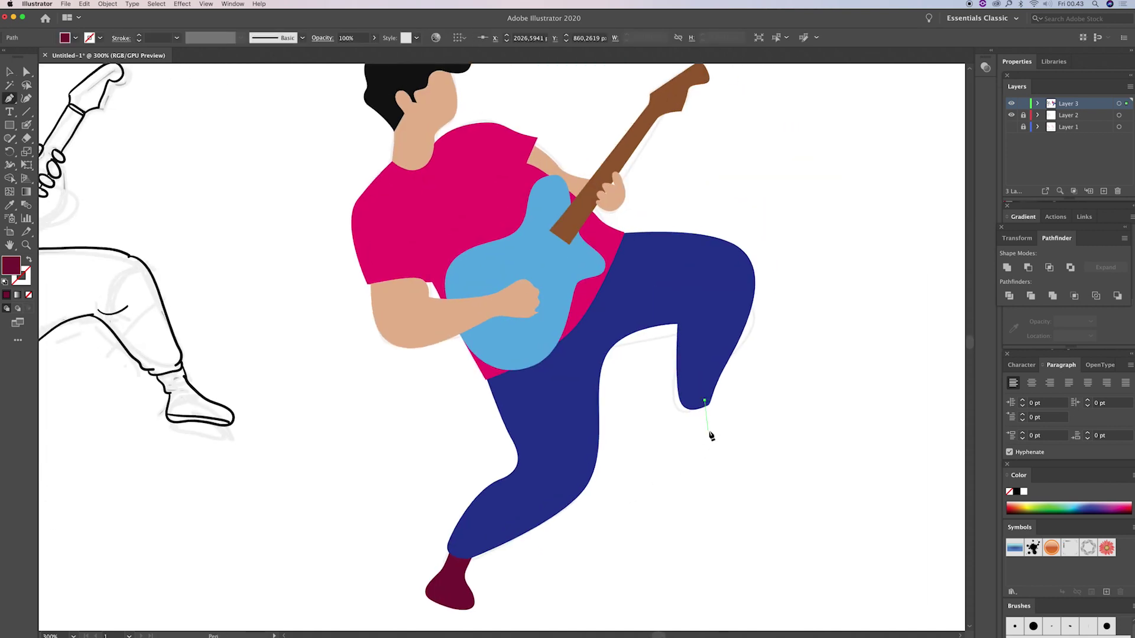
pyautogui.moveTo(724, 439)
pyautogui.mouseDown()
pyautogui.moveTo(742, 449)
pyautogui.moveTo(673, 456)
pyautogui.mouseUp()
pyautogui.click(742, 450)
pyautogui.click(668, 437)
pyautogui.click(679, 398)
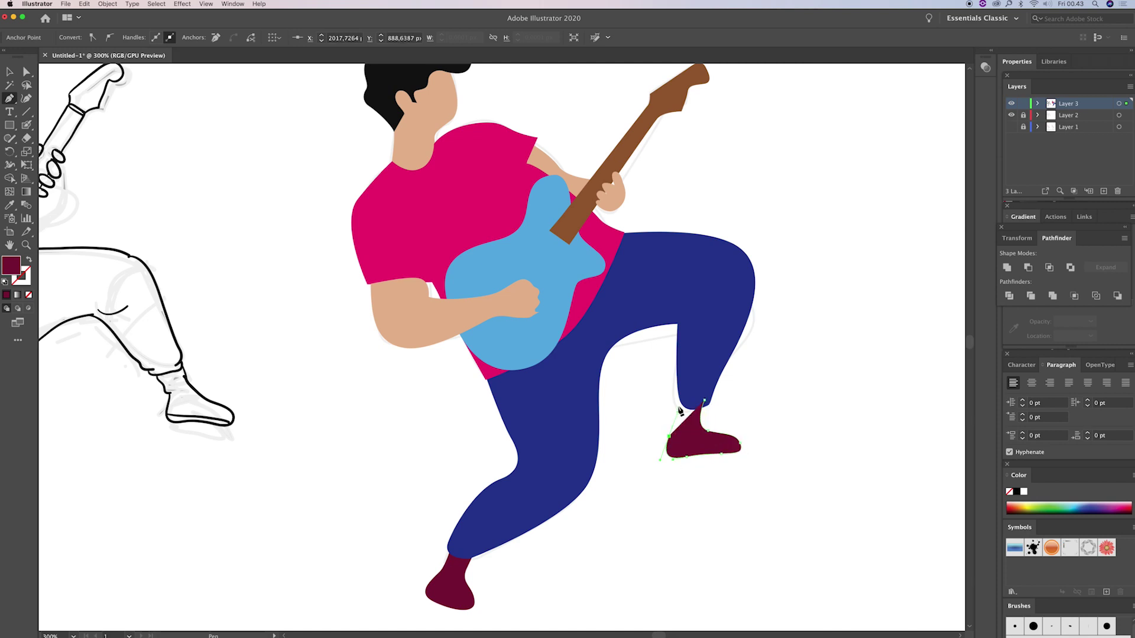
pyautogui.press('v')
pyautogui.click(827, 316)
# Step: Scroll around the figure and zoom in on the guitar
pyautogui.scroll(-3, 714, 325)
pyautogui.scroll(3, 715, 325)
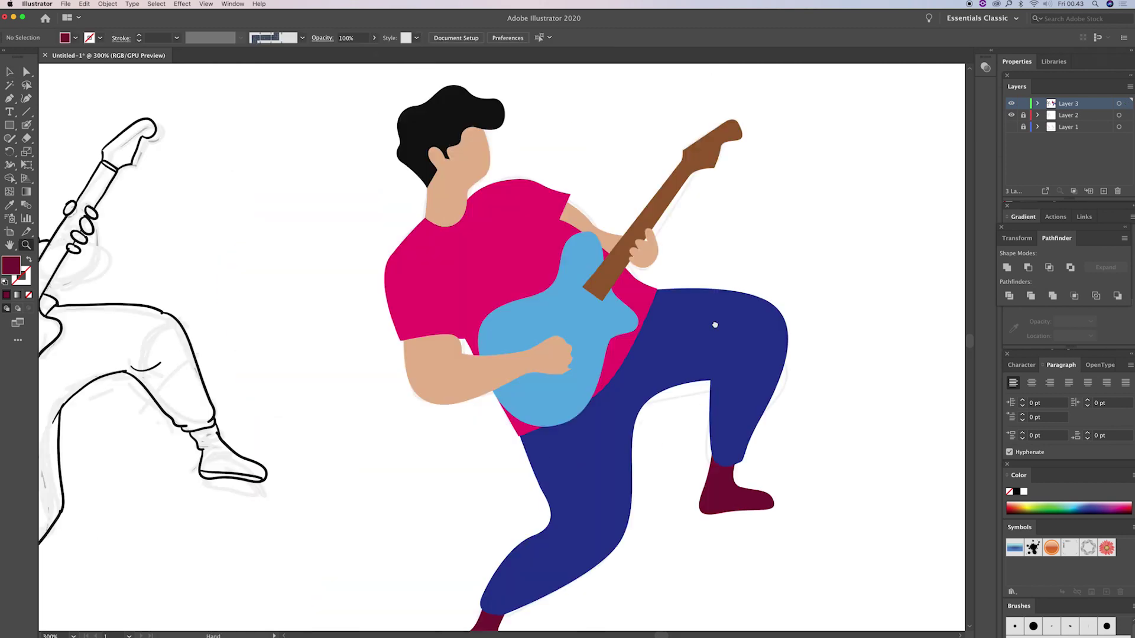
pyautogui.scroll(-3, 593, 312)
pyautogui.scroll(2, 743, 324)
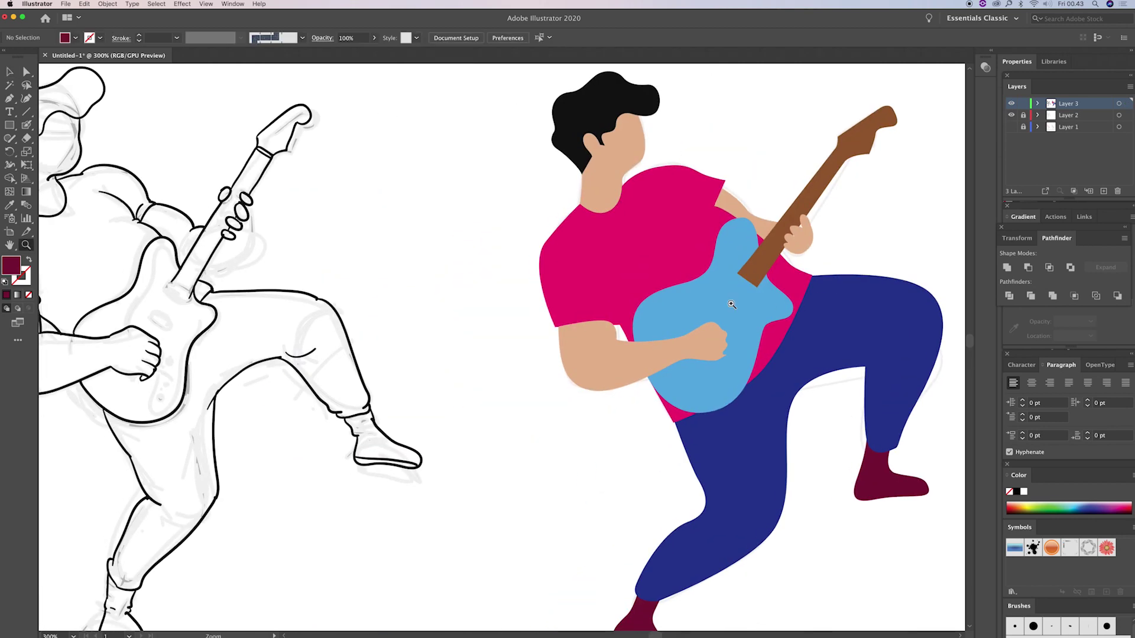
pyautogui.scroll(-2, 685, 314)
pyautogui.click(563, 324)
# Step: Zoom in on the guitar neck's base and inspect its lower-left corner anchor
pyautogui.press('a')
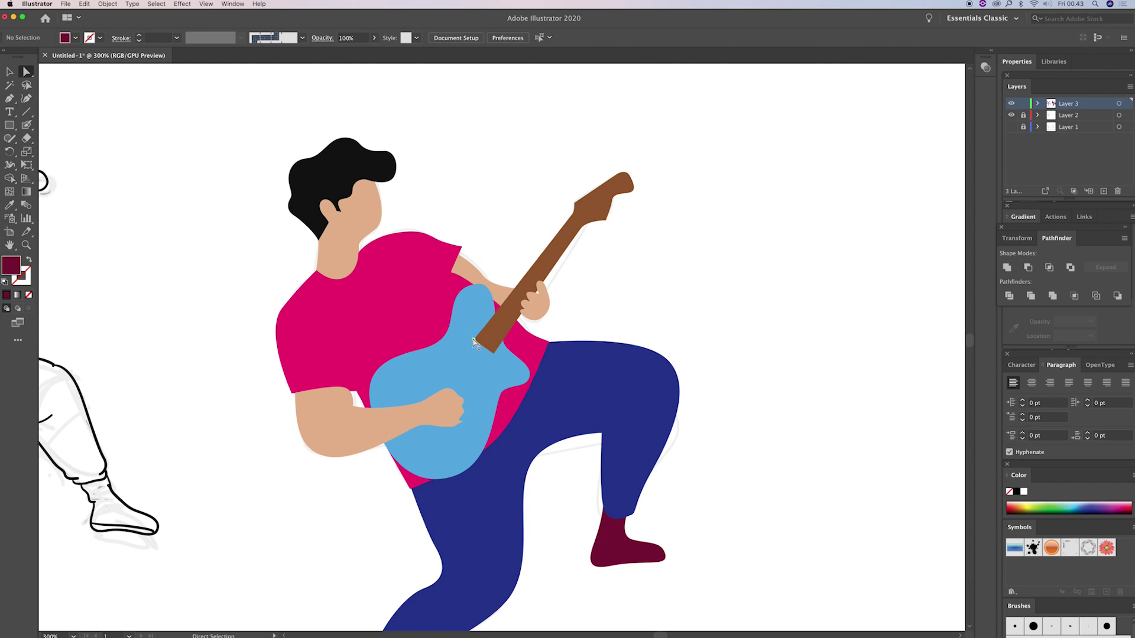
pyautogui.click(476, 340)
pyautogui.hotkey('ctrl', 'shift', 'a')
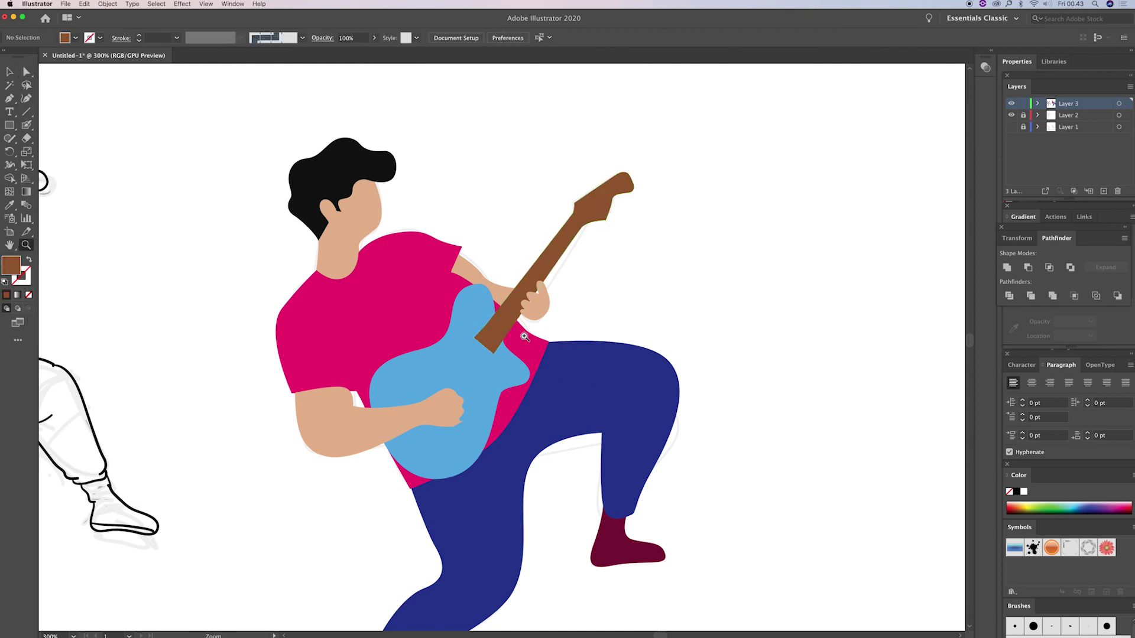
pyautogui.hotkey('ctrl', '+')
pyautogui.moveTo(448, 378); pyautogui.dragTo(725, 301)
pyautogui.click(724, 297)
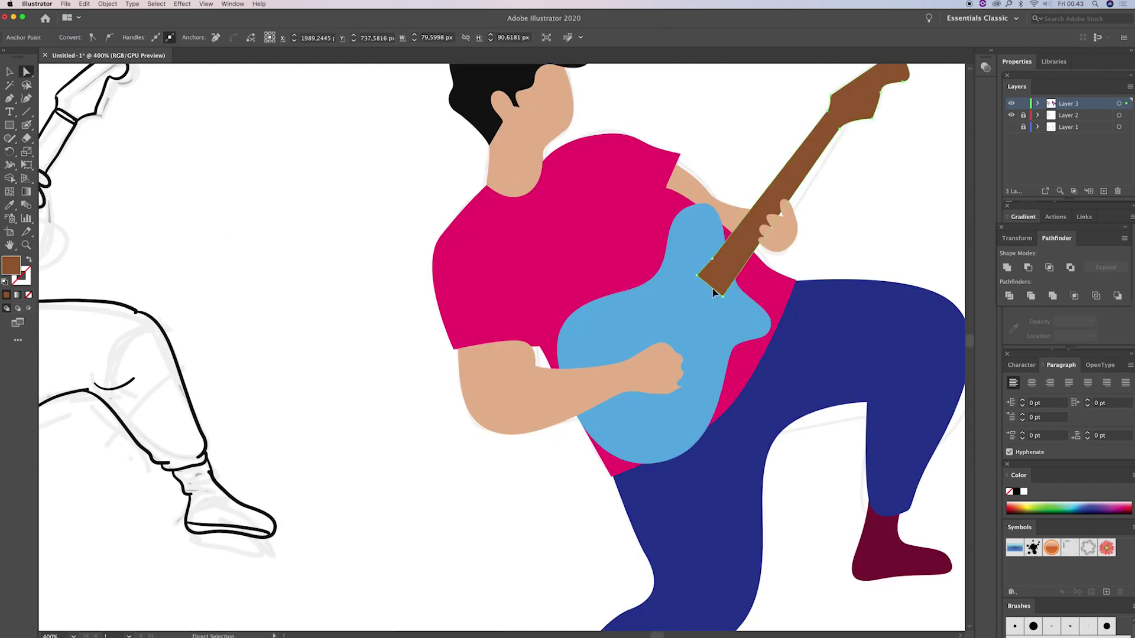
pyautogui.click(704, 271)
pyautogui.hscroll(1, 704, 272)
pyautogui.hotkey('ctrl', 'shift', 'a')
# Step: Pen-draw a small closed neck-base piece below the guitar neck's corner
pyautogui.press('p')
pyautogui.click(687, 271)
pyautogui.click(718, 291)
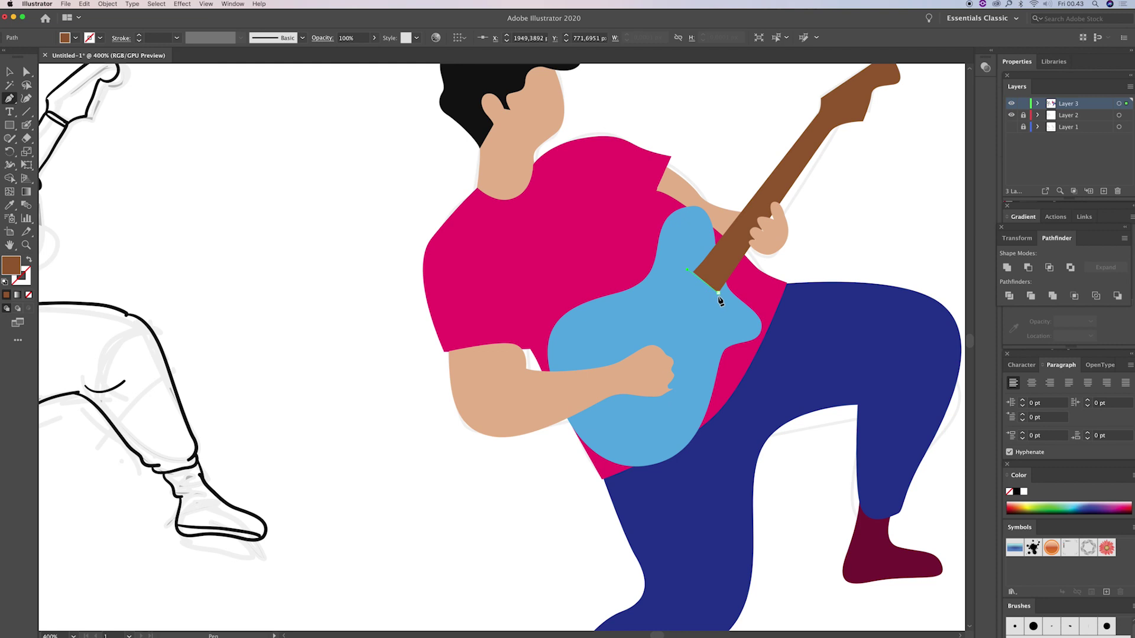
pyautogui.click(722, 300)
pyautogui.click(715, 312)
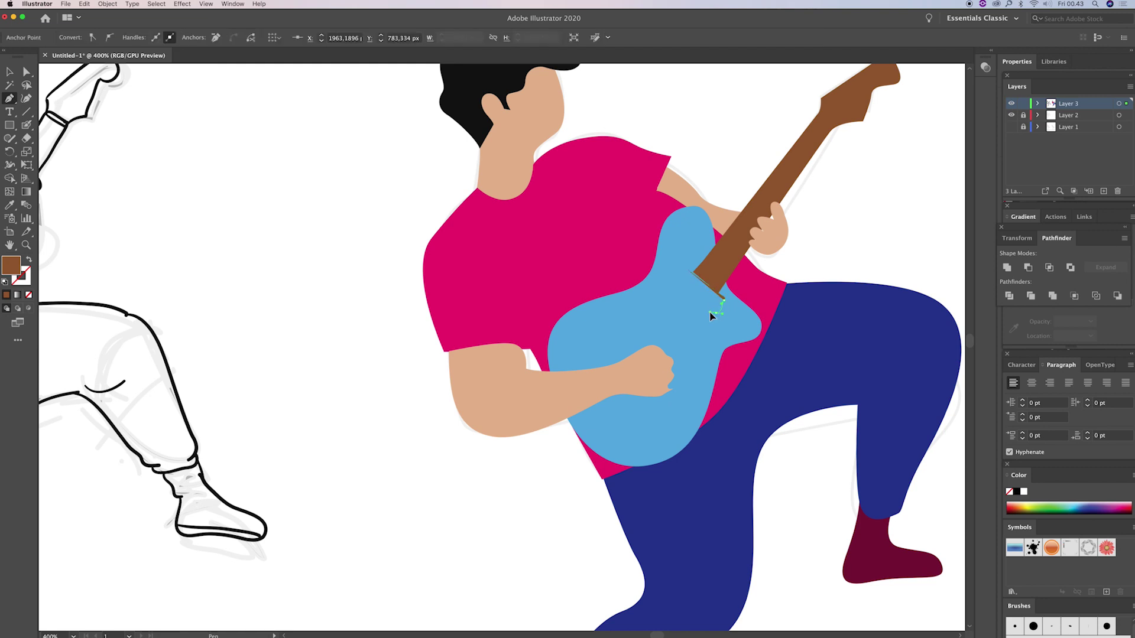
pyautogui.hotkey('ctrl', 'z')
pyautogui.hotkey('ctrl', 'z')
pyautogui.click(715, 310)
pyautogui.click(705, 312)
pyautogui.click(678, 289)
pyautogui.click(687, 271)
# Step: Send the neck-base piece behind the blue guitar body
pyautogui.press('v')
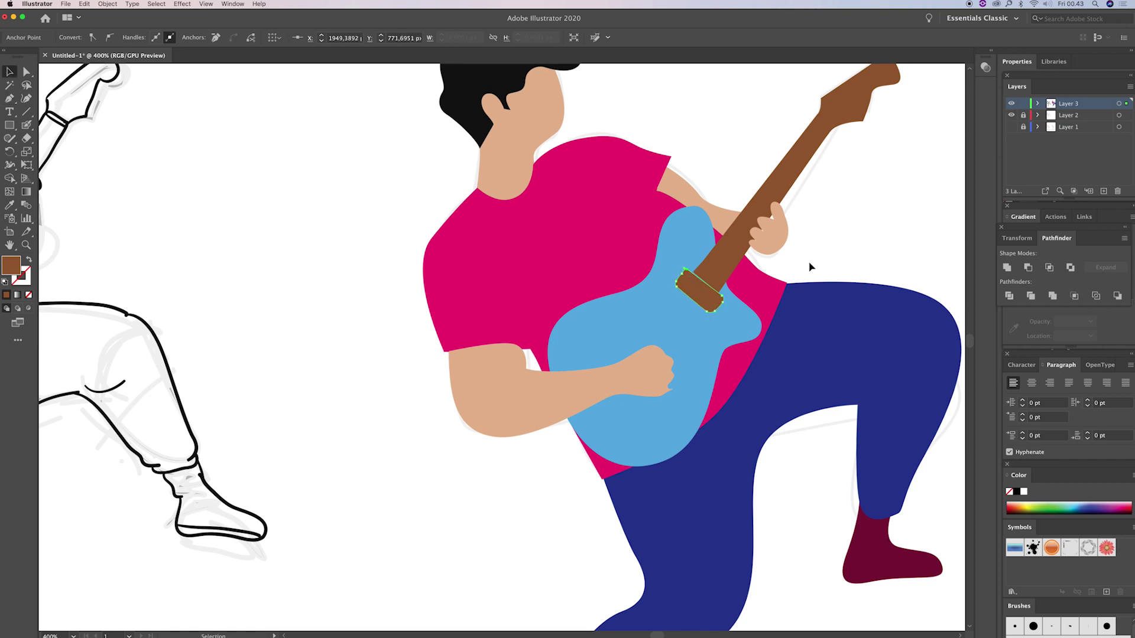
pyautogui.press('super+bracketleft')
pyautogui.press('super+shift+a')
# Step: Draw a small pickup rectangle on the guitar body and rotate it to the neck angle
pyautogui.click(5, 123)
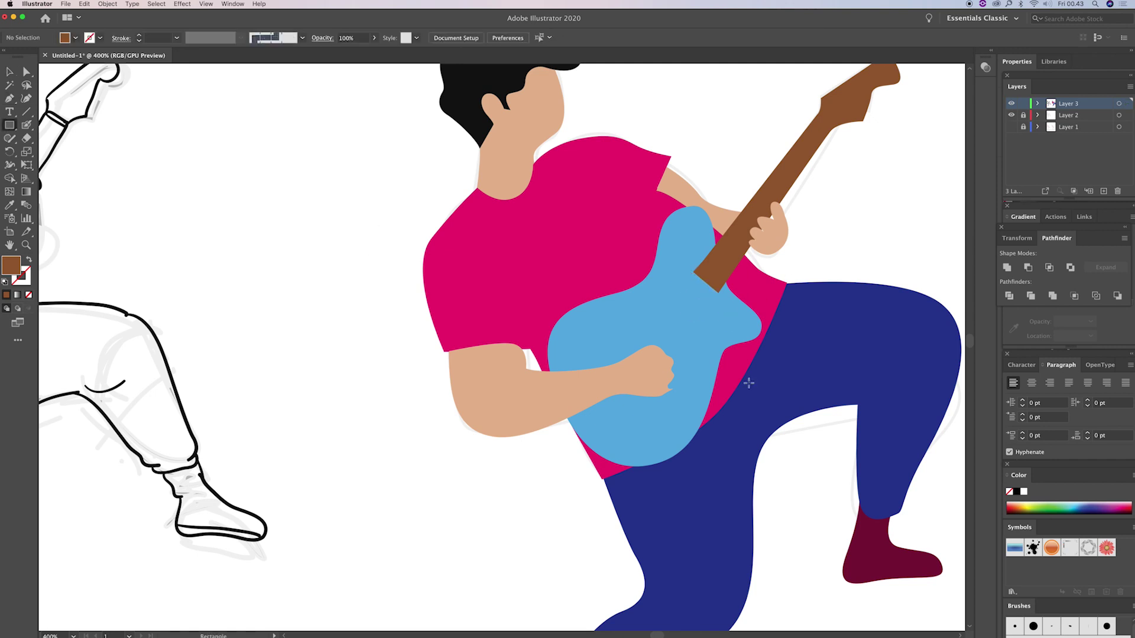
pyautogui.moveTo(664, 290)
pyautogui.mouseDown()
pyautogui.moveTo(682, 330)
pyautogui.moveTo(678, 302)
pyautogui.moveTo(705, 286)
pyautogui.moveTo(711, 306)
pyautogui.mouseUp()
pyautogui.press('a')
pyautogui.press('e')
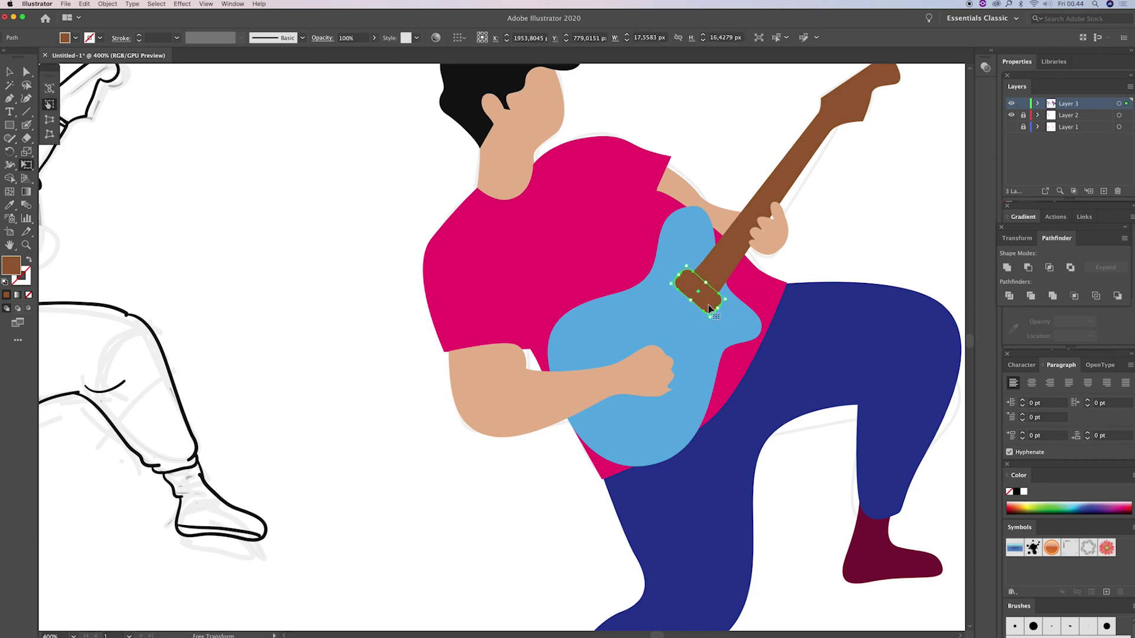
# Step: Fill the pickup with a neutral grey via the Color Picker
pyautogui.press('i')
pyautogui.click(875, 251)
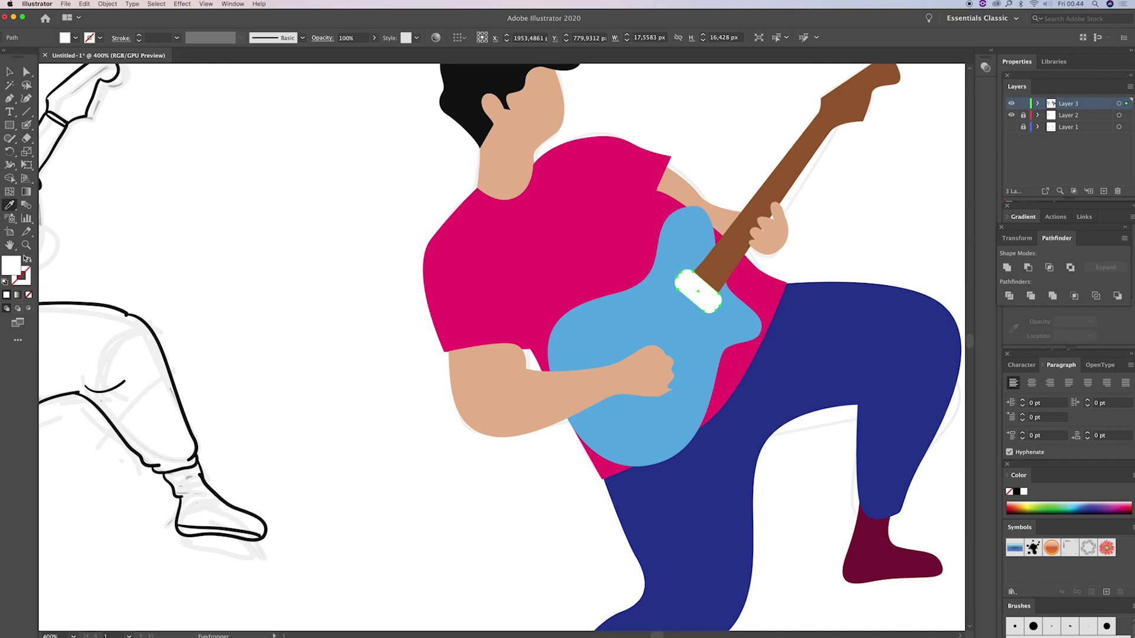
pyautogui.doubleClick(27, 261)
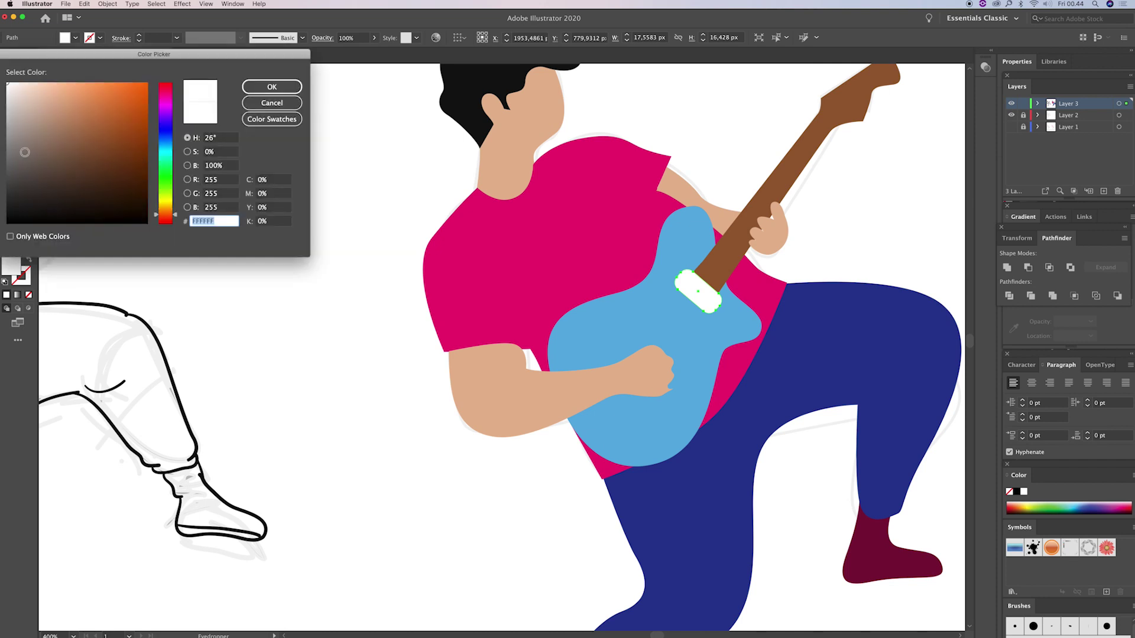
pyautogui.click(22, 153)
pyautogui.click(8, 153)
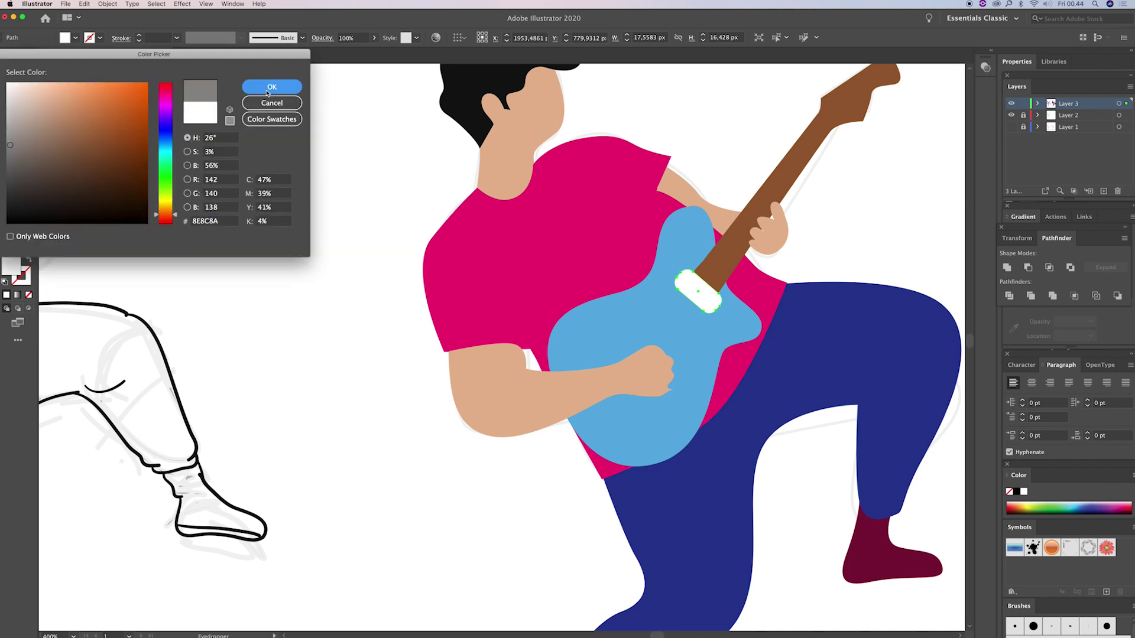
pyautogui.click(272, 86)
# Step: Duplicate the pickup lower, bring the strumming hand in front, and reshape its knuckle edge
pyautogui.press('v')
pyautogui.moveTo(696, 303); pyautogui.dragTo(654, 353)
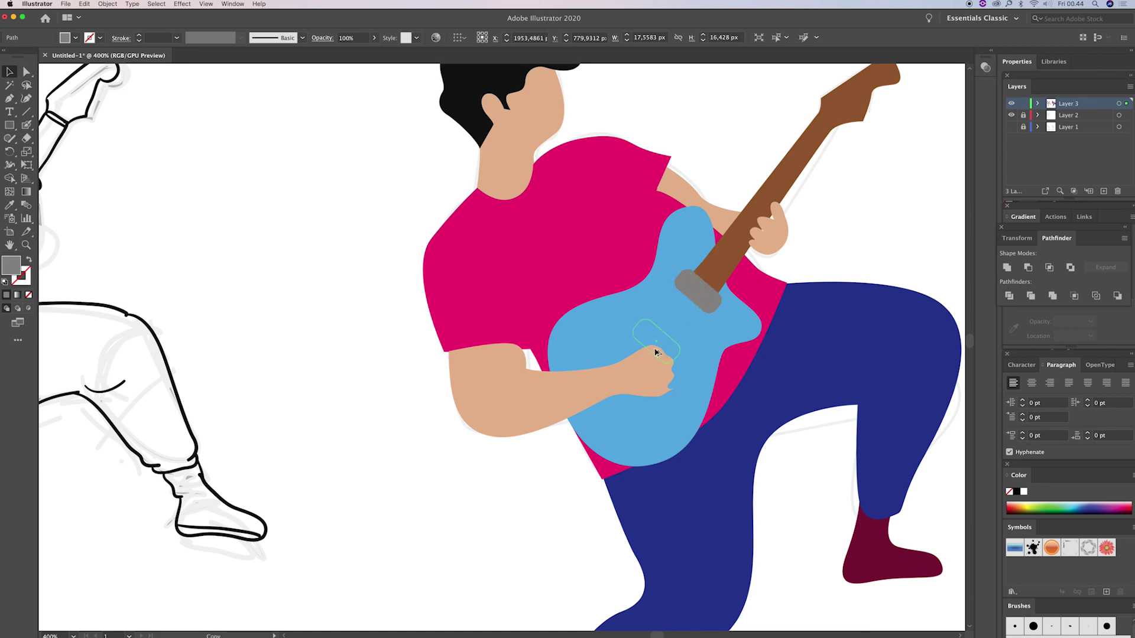
pyautogui.click(657, 358)
pyautogui.hotkey('ctrl', 'shift', ']')
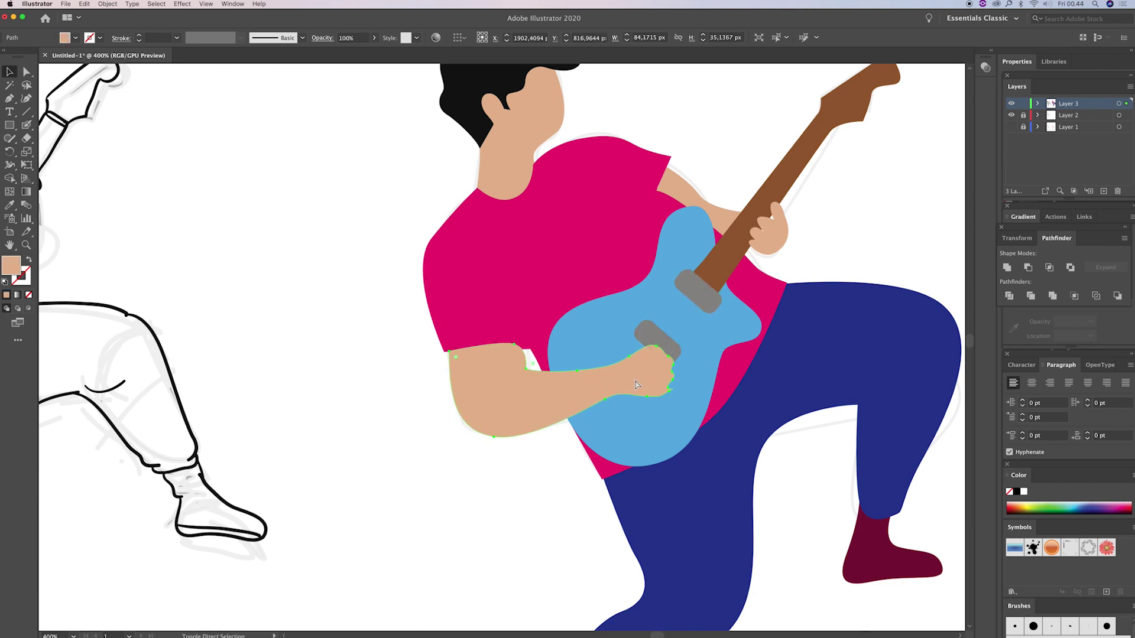
pyautogui.press('a')
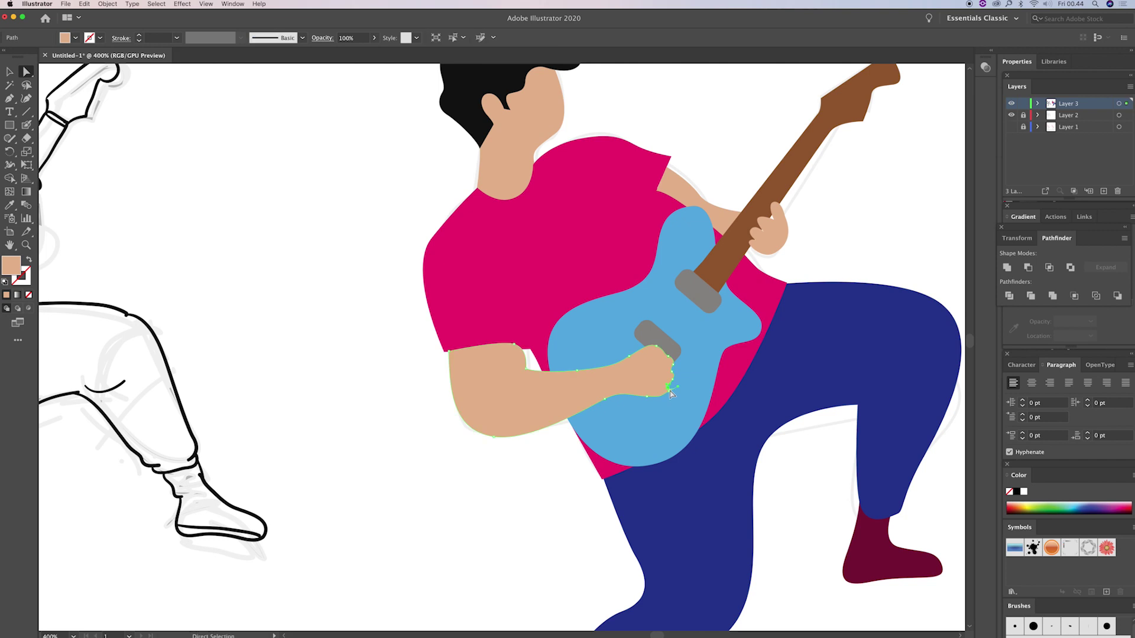
pyautogui.click(669, 389)
pyautogui.moveTo(670, 394)
pyautogui.mouseDown()
pyautogui.moveTo(646, 401)
pyautogui.moveTo(669, 388)
pyautogui.mouseUp()
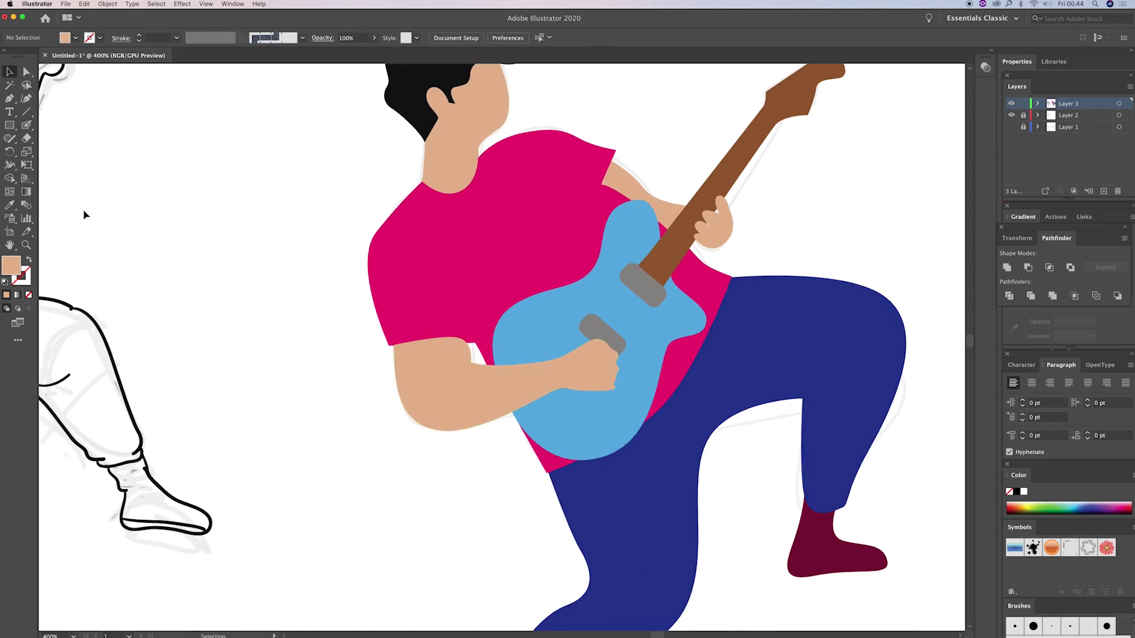
# Step: Draw two small white circles as control knobs on the lower guitar body
pyautogui.click(12, 128)
pyautogui.moveTo(14, 132); pyautogui.dragTo(37, 150)
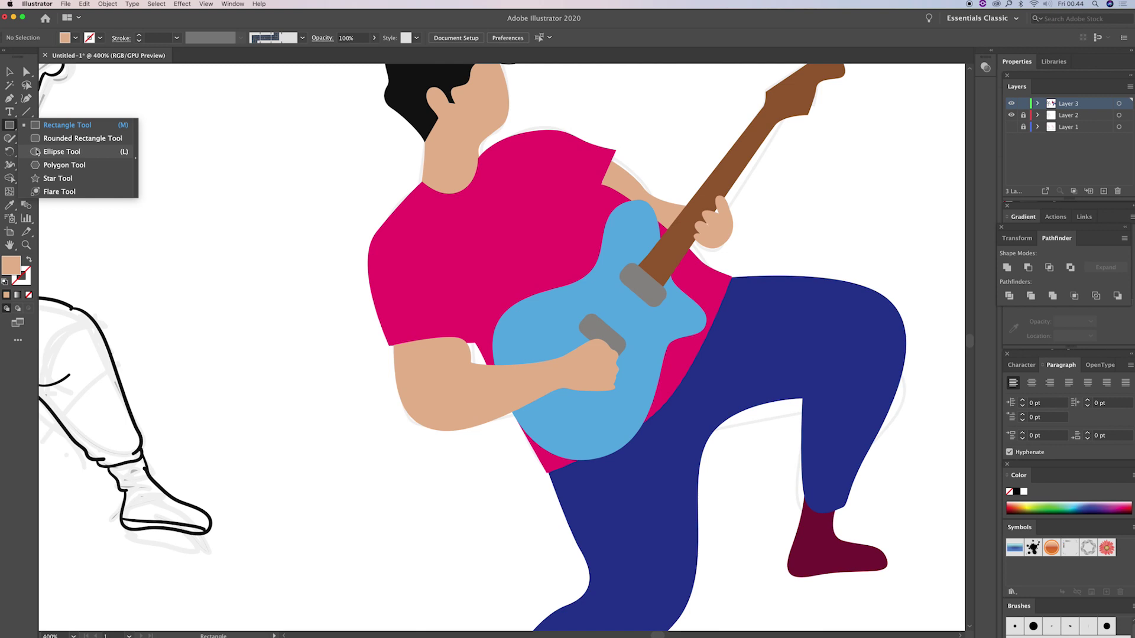
pyautogui.moveTo(609, 404)
pyautogui.mouseDown()
pyautogui.moveTo(620, 417)
pyautogui.moveTo(598, 439)
pyautogui.mouseUp()
pyautogui.click(1023, 491)
pyautogui.press('v')
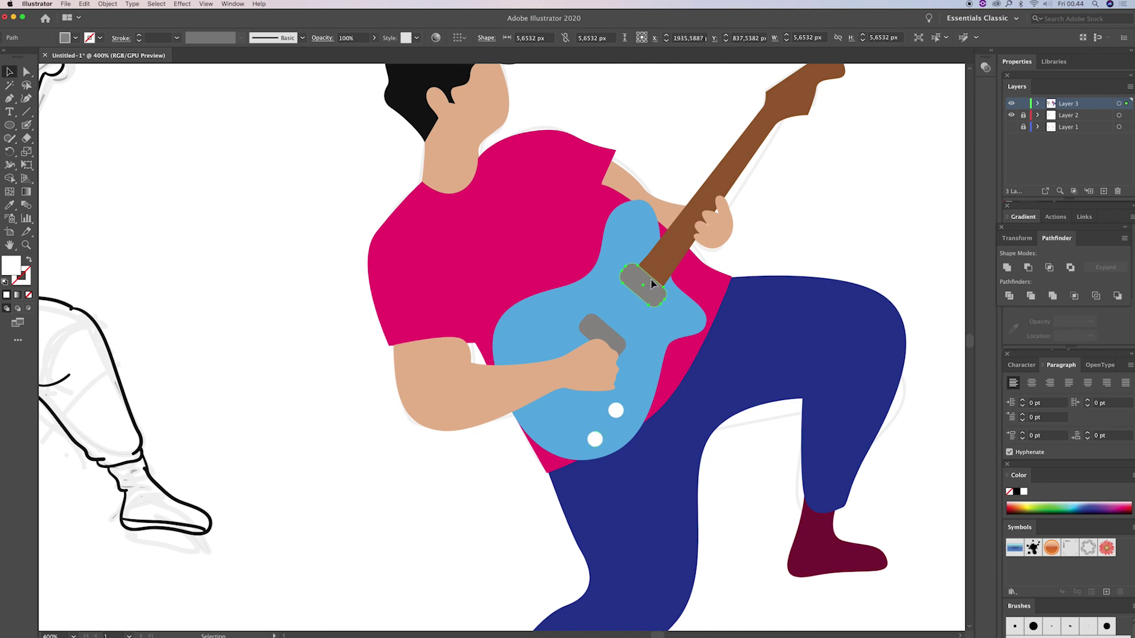
pyautogui.press('super+shift+a')
pyautogui.moveTo(841, 177); pyautogui.dragTo(810, 232)
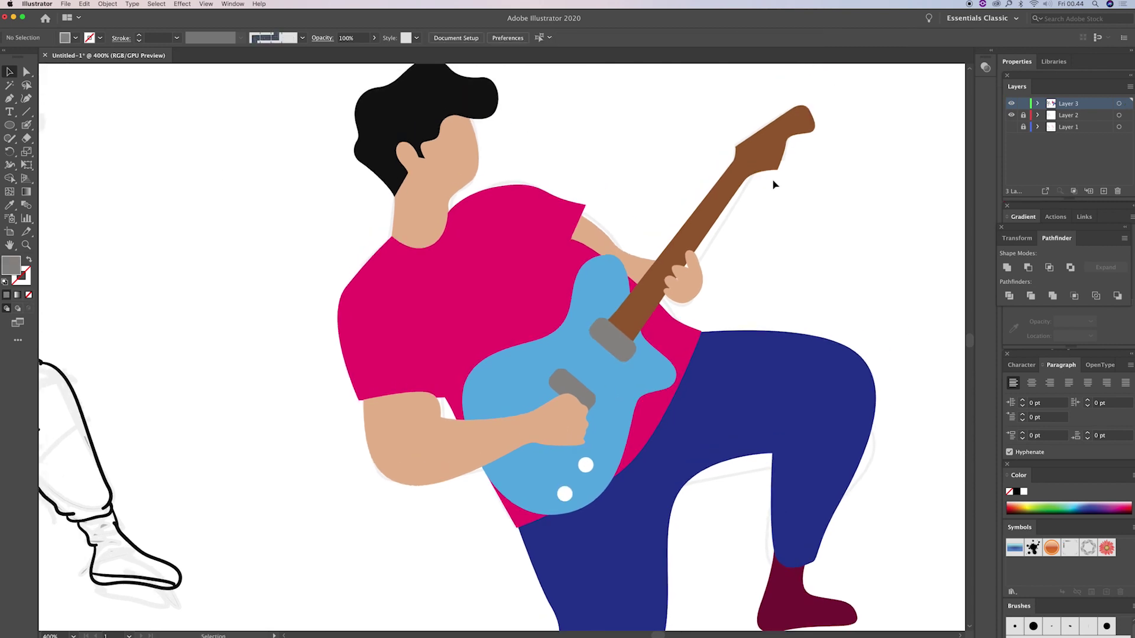
# Step: Copy a smaller white dot onto the guitar headstock as a peg
pyautogui.scroll(2, 341, 285)
pyautogui.moveTo(585, 486); pyautogui.dragTo(750, 175)
pyautogui.press('e')
# Step: Colour the headstock dot grey and zoom in closely on it
pyautogui.press('i')
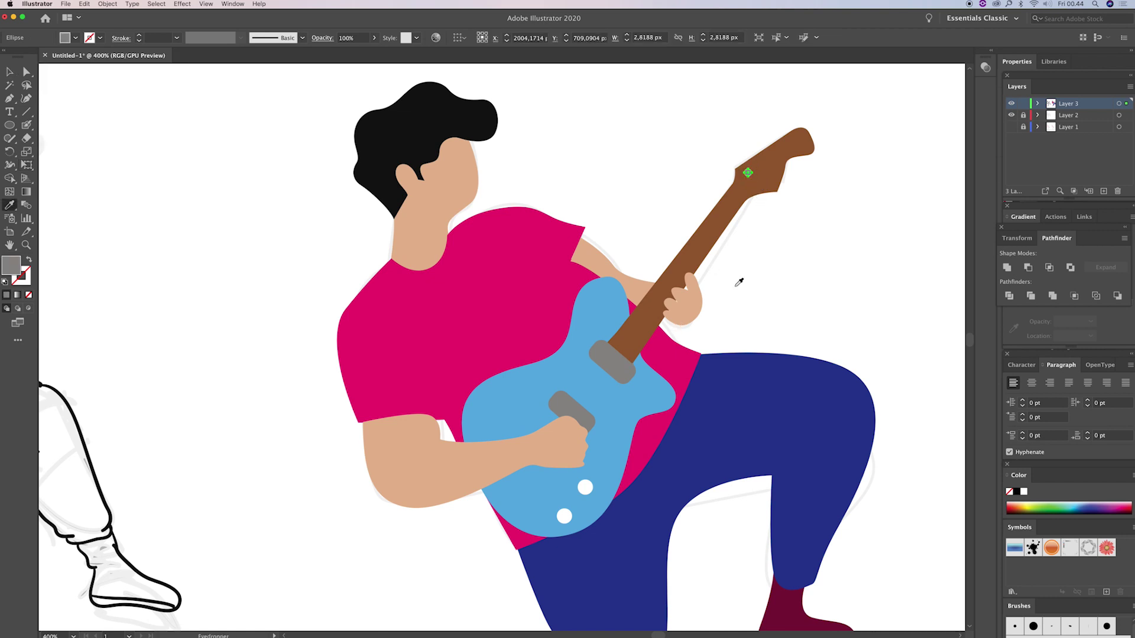
pyautogui.hotkey('ctrl', 'shift', 'a')
pyautogui.hotkey('ctrl', '=')
pyautogui.hotkey('ctrl', '0')
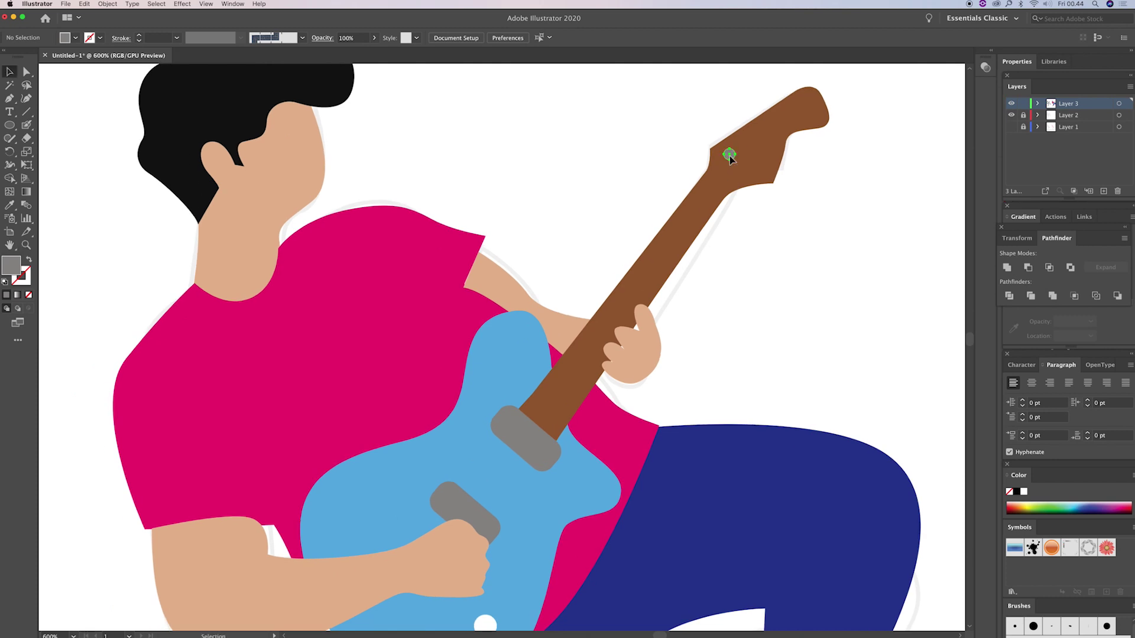
pyautogui.click(727, 155)
pyautogui.moveTo(674, 148); pyautogui.dragTo(819, 238)
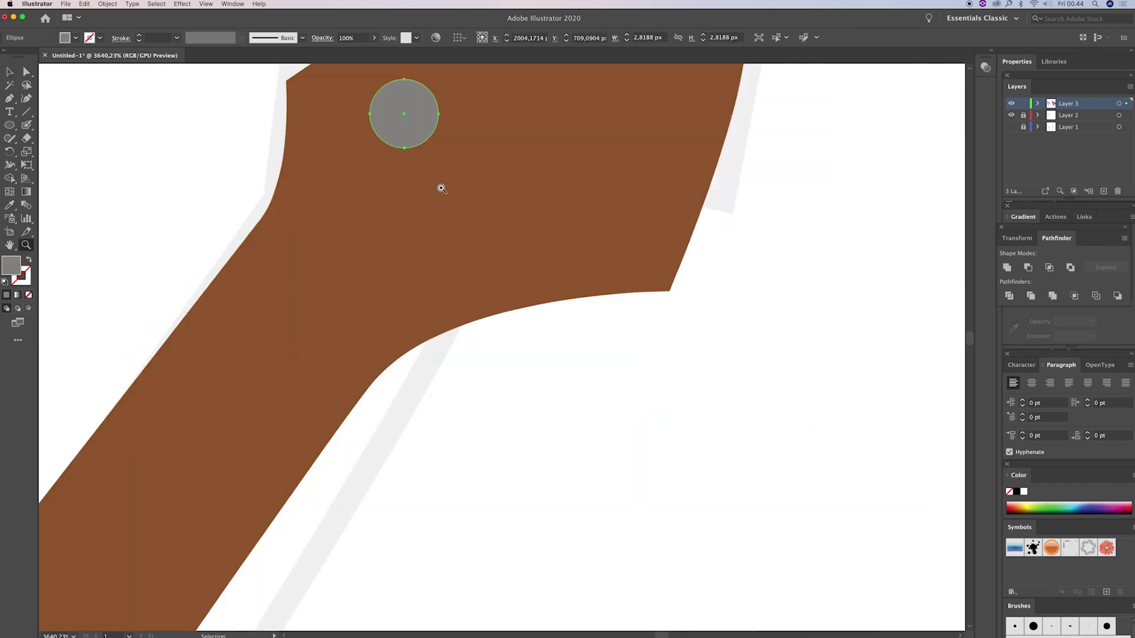
pyautogui.hscroll(-5, 441, 188)
pyautogui.scroll(3, 441, 188)
# Step: Add a smaller darker-grey inner circle and group both circles into one tuning peg
pyautogui.press('e')
pyautogui.moveTo(610, 200); pyautogui.dragTo(609, 229)
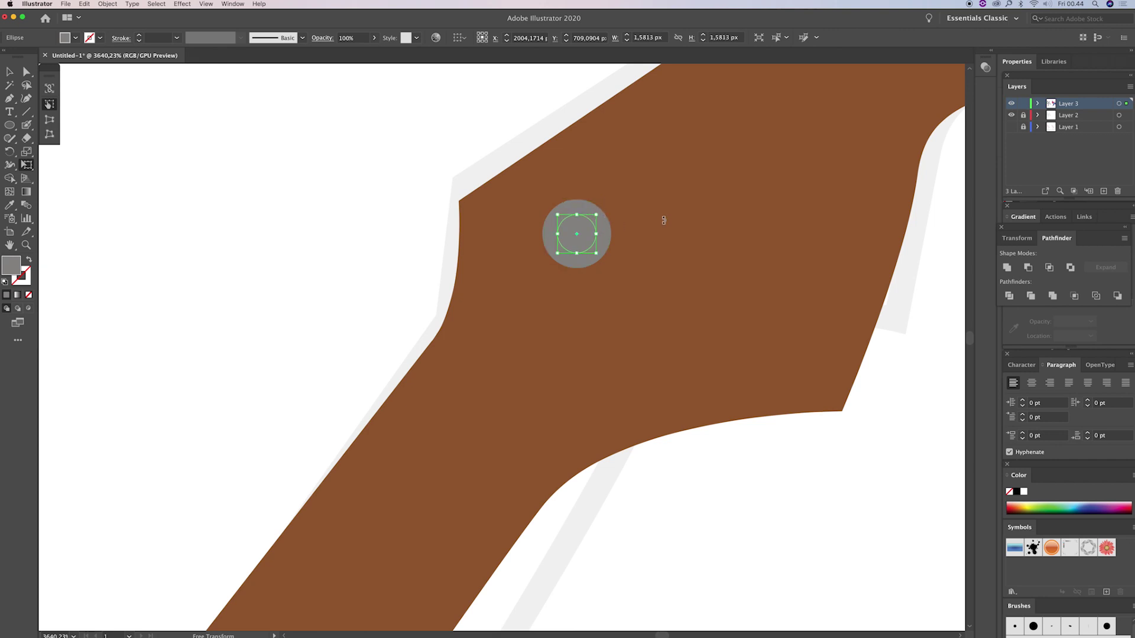
pyautogui.press('i')
pyautogui.doubleClick(11, 265)
pyautogui.press('Return')
pyautogui.hotkey('ctrl', 'g')
# Step: Reshape the headstock outline by moving its anchor points
pyautogui.press('z')
pyautogui.hscroll(5, 595, 311)
pyautogui.keyDown('alt'); pyautogui.click(605, 308); pyautogui.keyUp('alt')
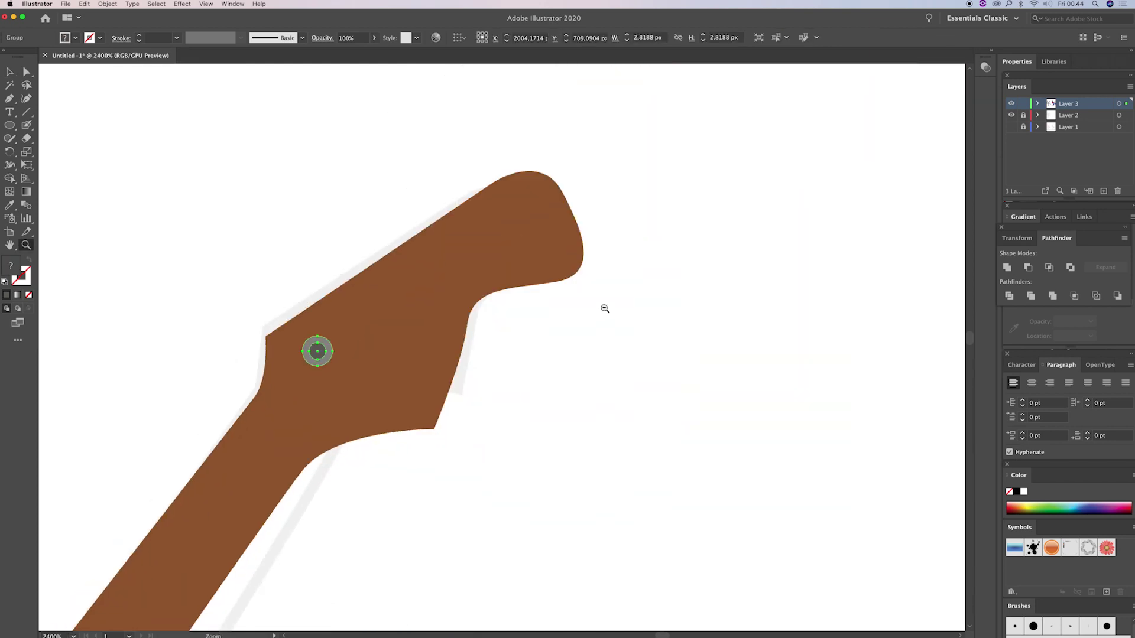
pyautogui.keyDown('alt'); pyautogui.click(479, 329); pyautogui.keyUp('alt')
pyautogui.press('a')
pyautogui.click(676, 197)
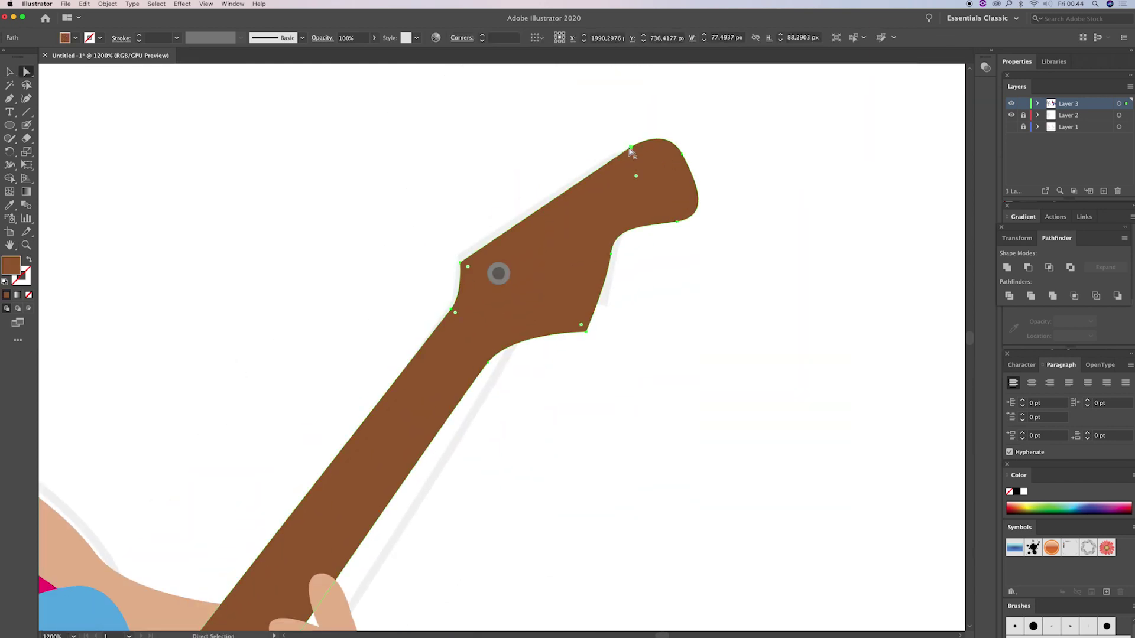
pyautogui.moveTo(631, 147); pyautogui.dragTo(603, 167)
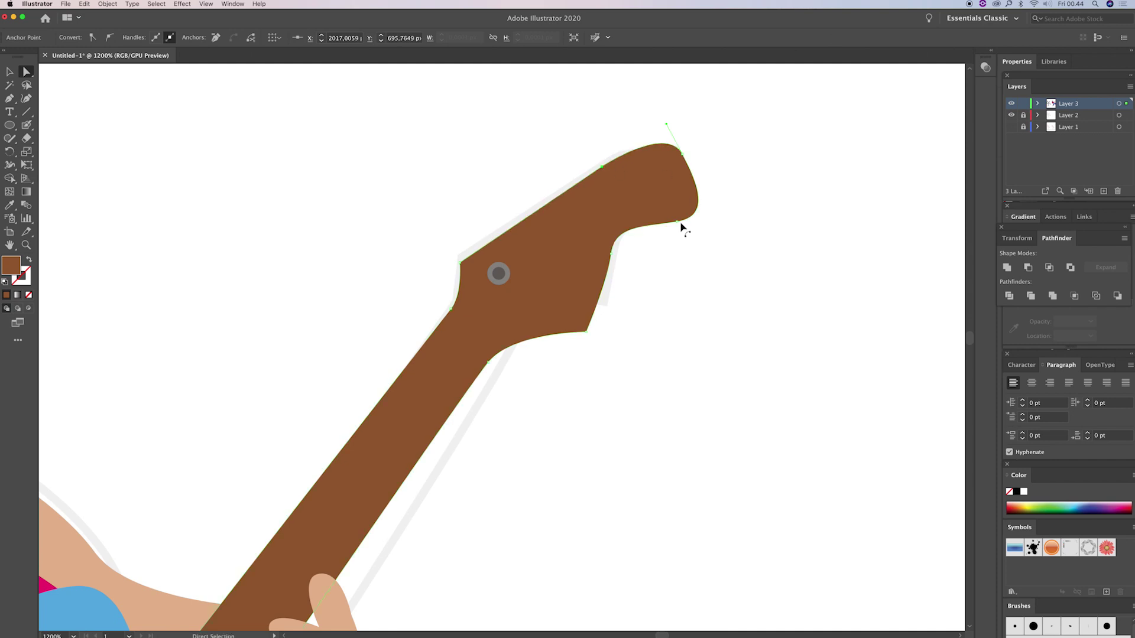
pyautogui.moveTo(677, 222); pyautogui.dragTo(663, 219)
pyautogui.click(612, 255)
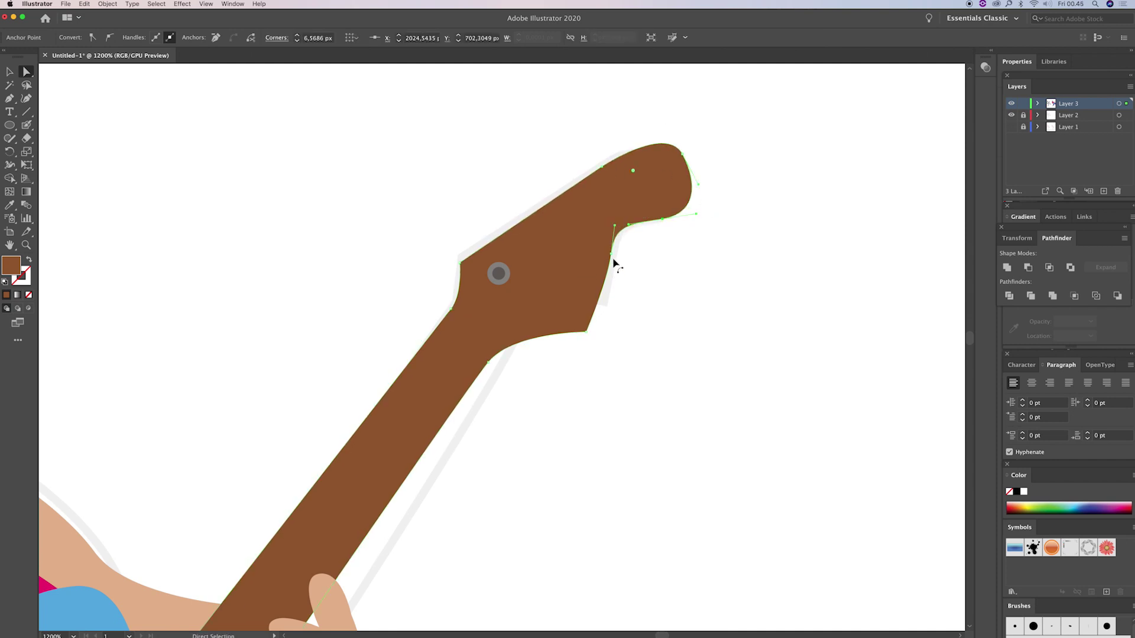
pyautogui.click(587, 332)
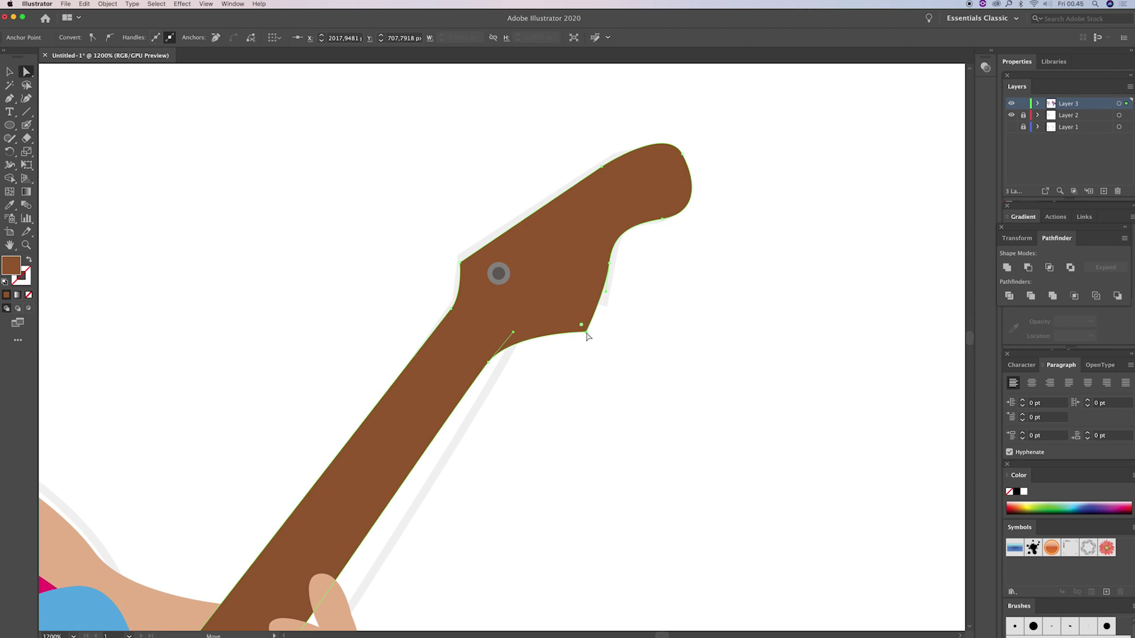
# Step: Duplicate the tuning peg up the headstock into a row of six pegs
pyautogui.press('v')
pyautogui.click(498, 273)
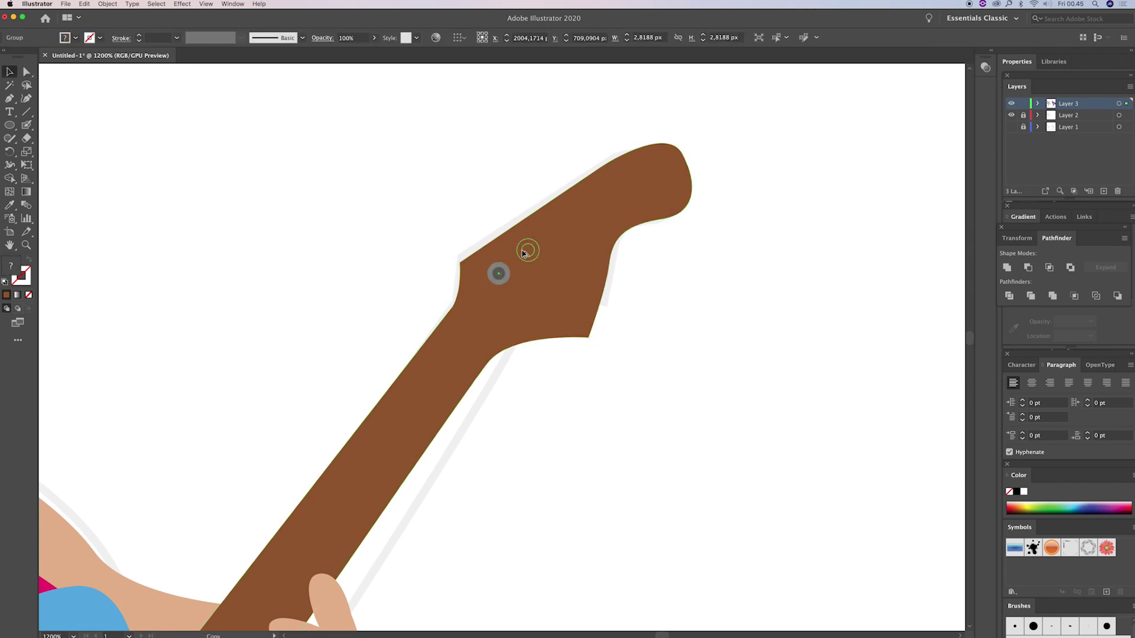
pyautogui.moveTo(523, 253); pyautogui.dragTo(523, 256)
pyautogui.press('super+d')
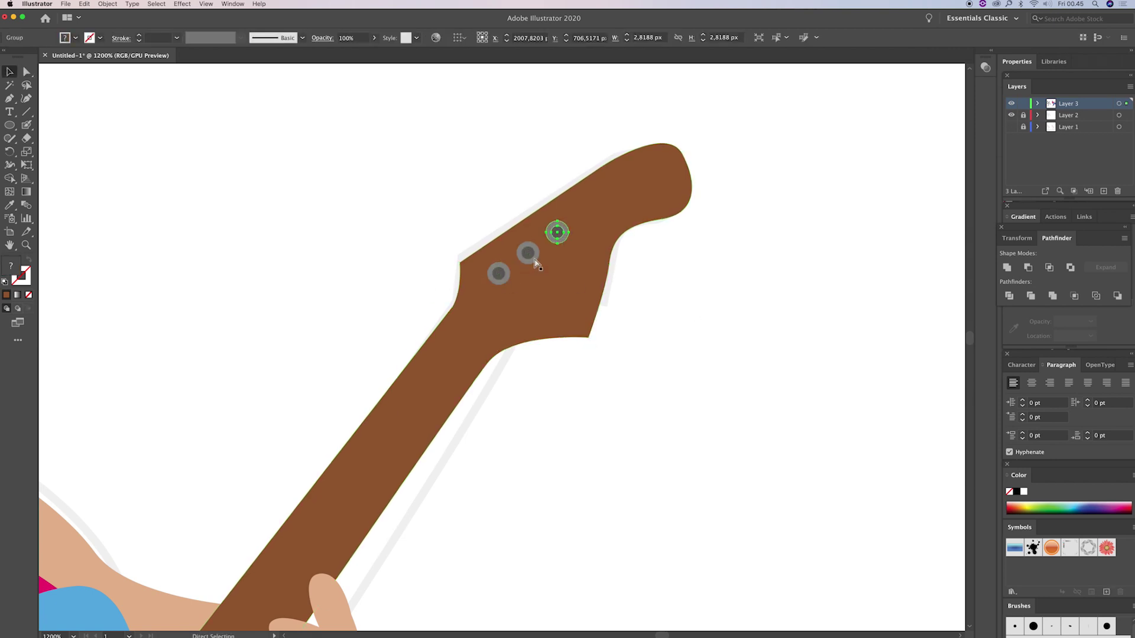
pyautogui.keyDown('shift'); pyautogui.click(528, 253); pyautogui.keyUp('shift')
pyautogui.keyDown('shift'); pyautogui.click(498, 273); pyautogui.keyUp('shift')
pyautogui.moveTo(557, 233)
pyautogui.mouseDown()
pyautogui.moveTo(656, 174)
pyautogui.moveTo(641, 179)
pyautogui.mouseUp()
pyautogui.press('e')
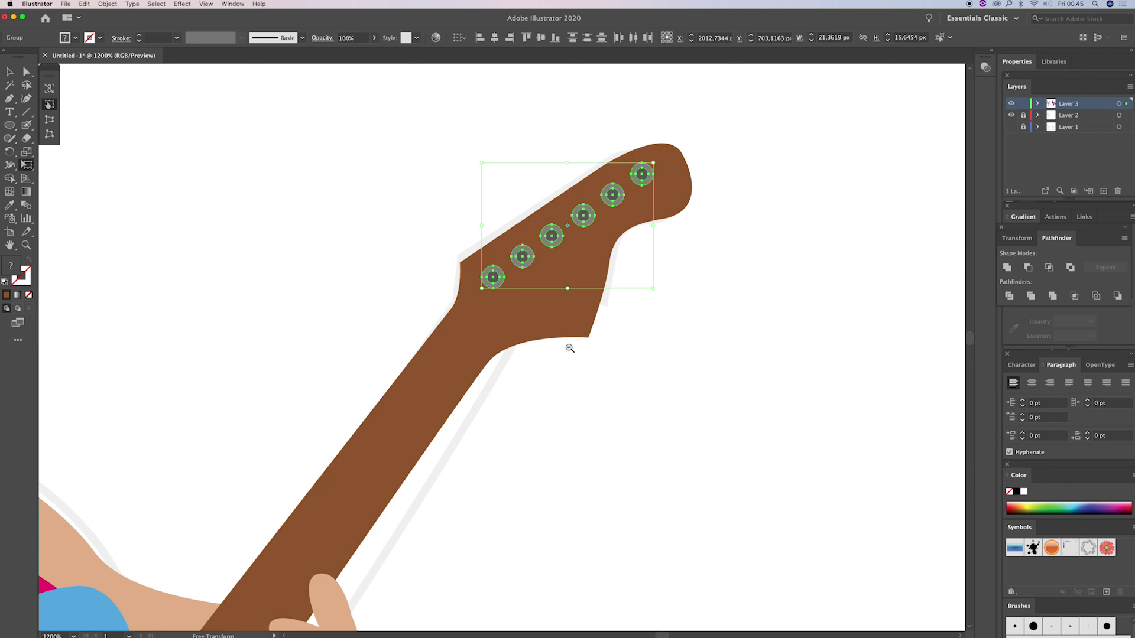
pyautogui.press('z')
pyautogui.moveTo(582, 344); pyautogui.dragTo(546, 331)
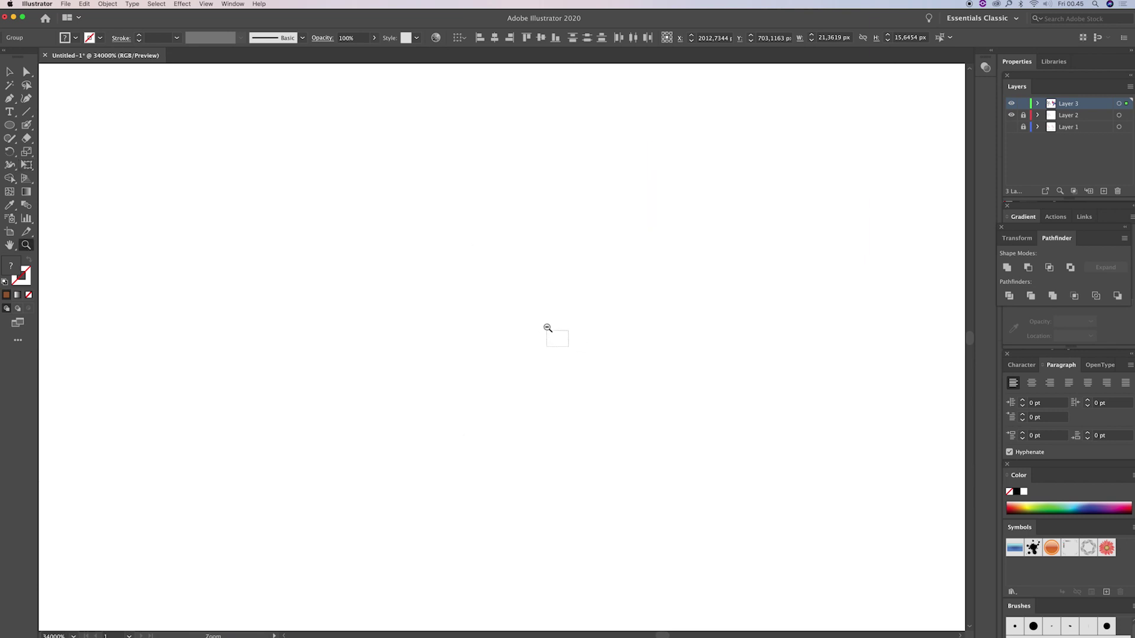
pyautogui.click(551, 326)
pyautogui.press('super+0')
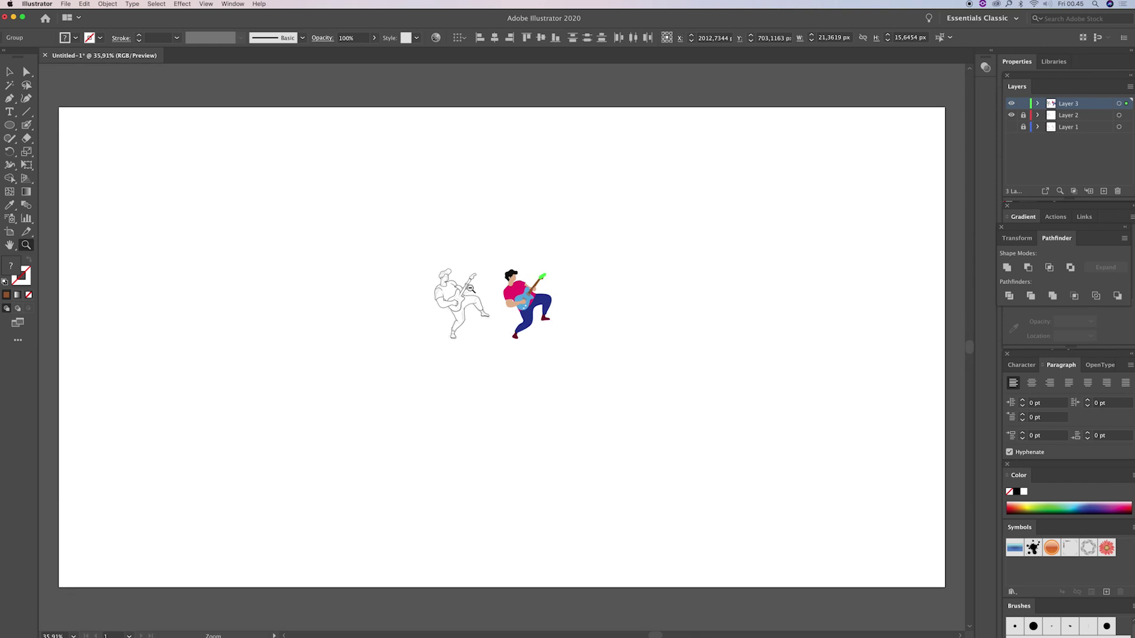
pyautogui.scroll(1, 599, 361)
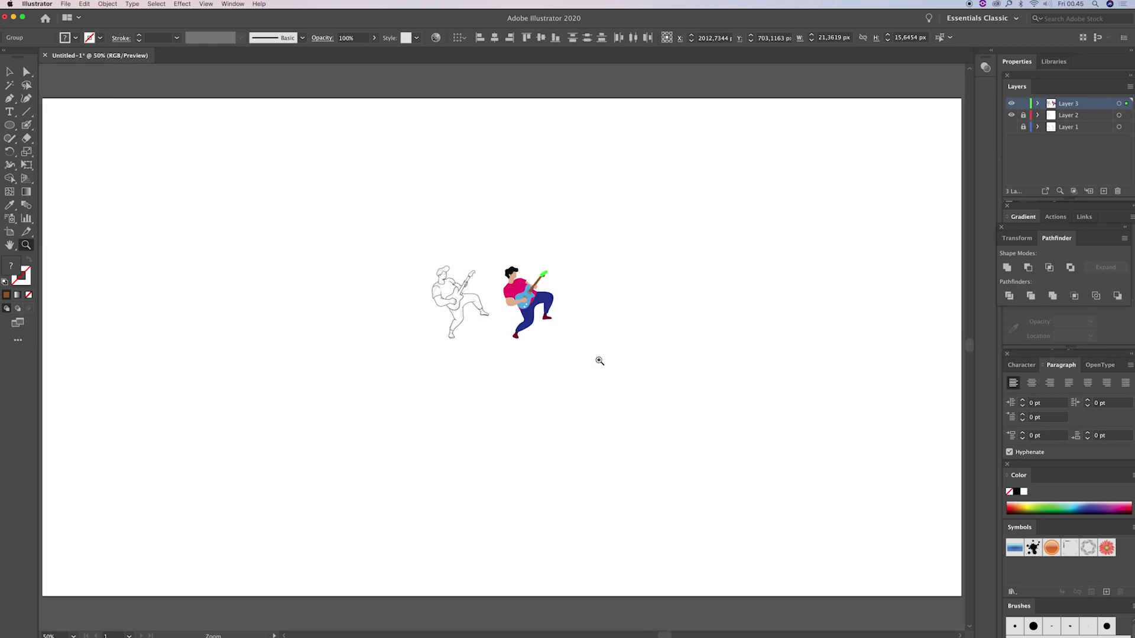
pyautogui.moveTo(600, 361); pyautogui.dragTo(327, 231)
pyautogui.click(406, 379)
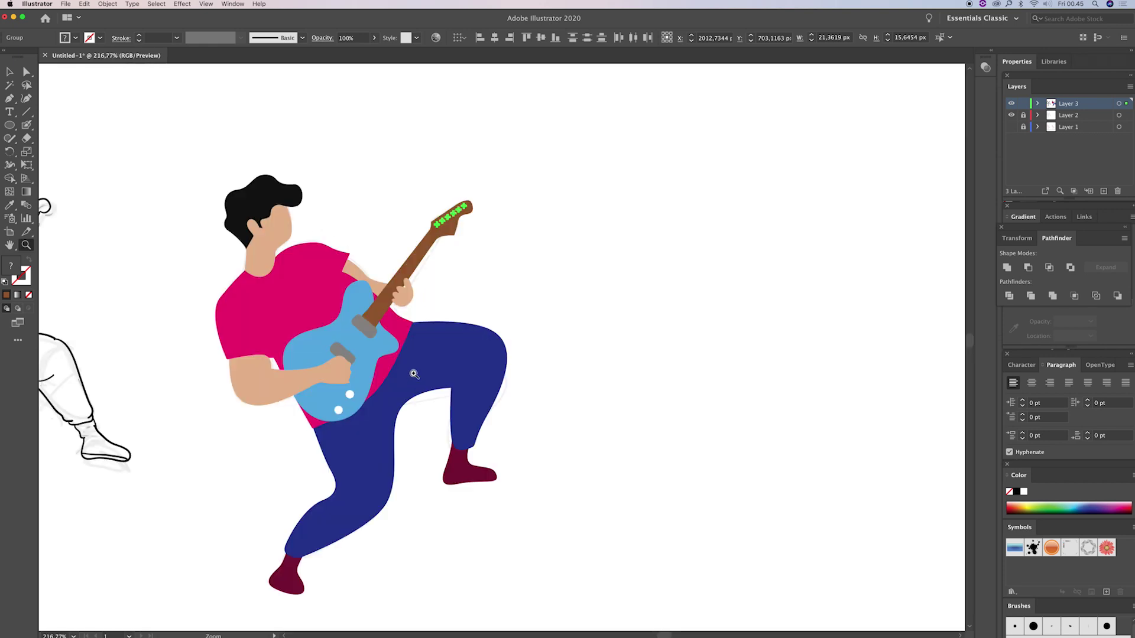
pyautogui.click(653, 375)
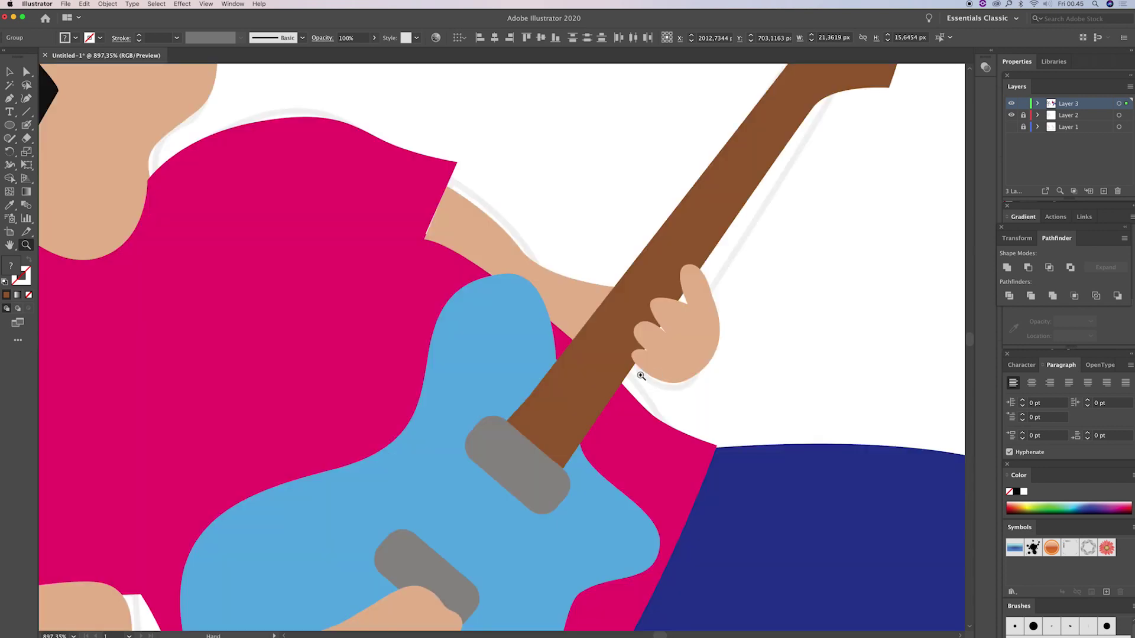
pyautogui.click(647, 381)
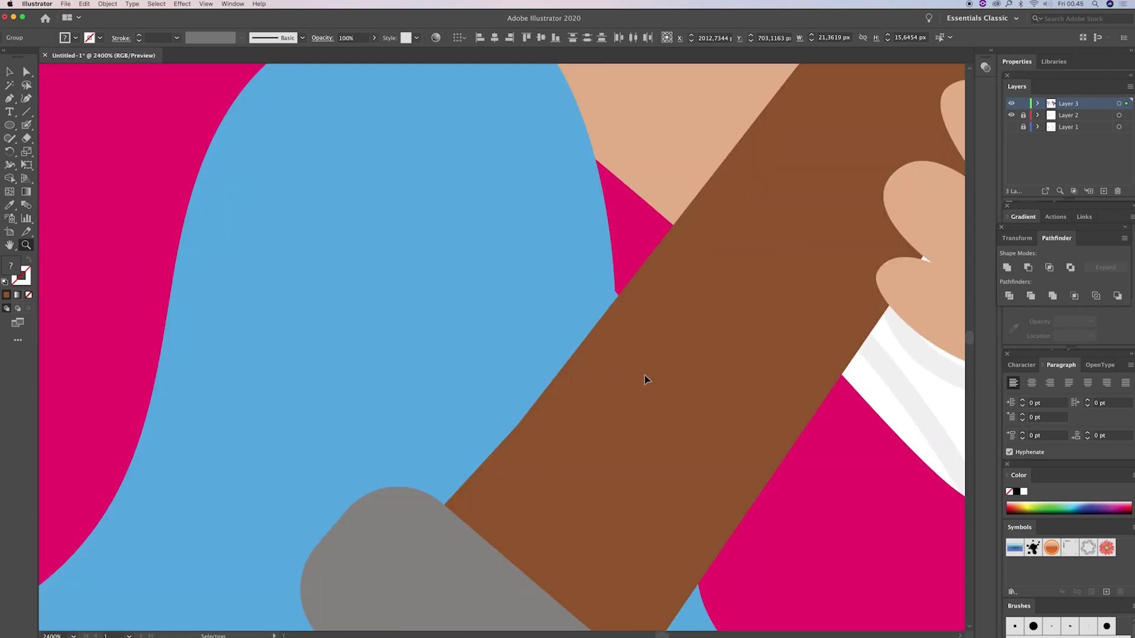
pyautogui.press('super+minus')
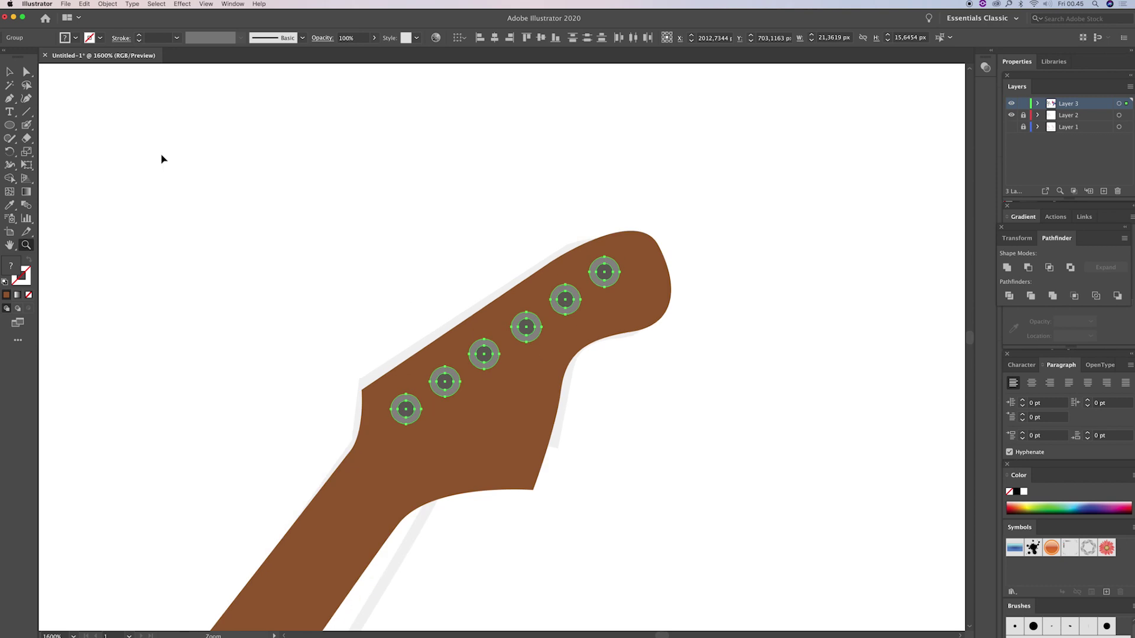
pyautogui.press('super+minus')
pyautogui.press('super+0')
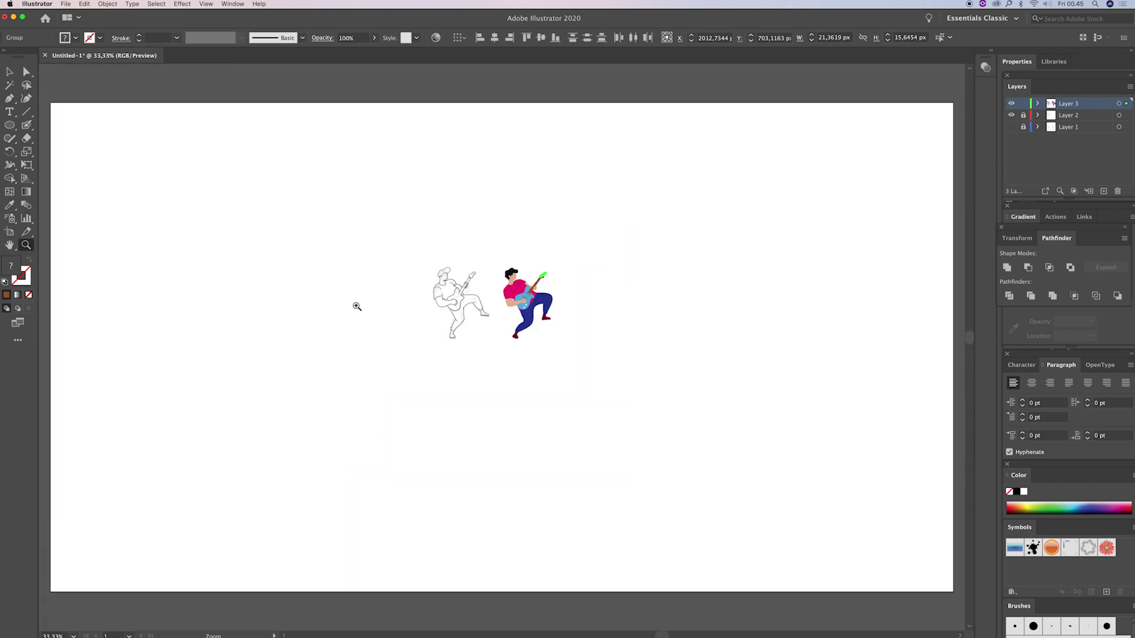
pyautogui.press('super+minus')
pyautogui.press('super+minus')
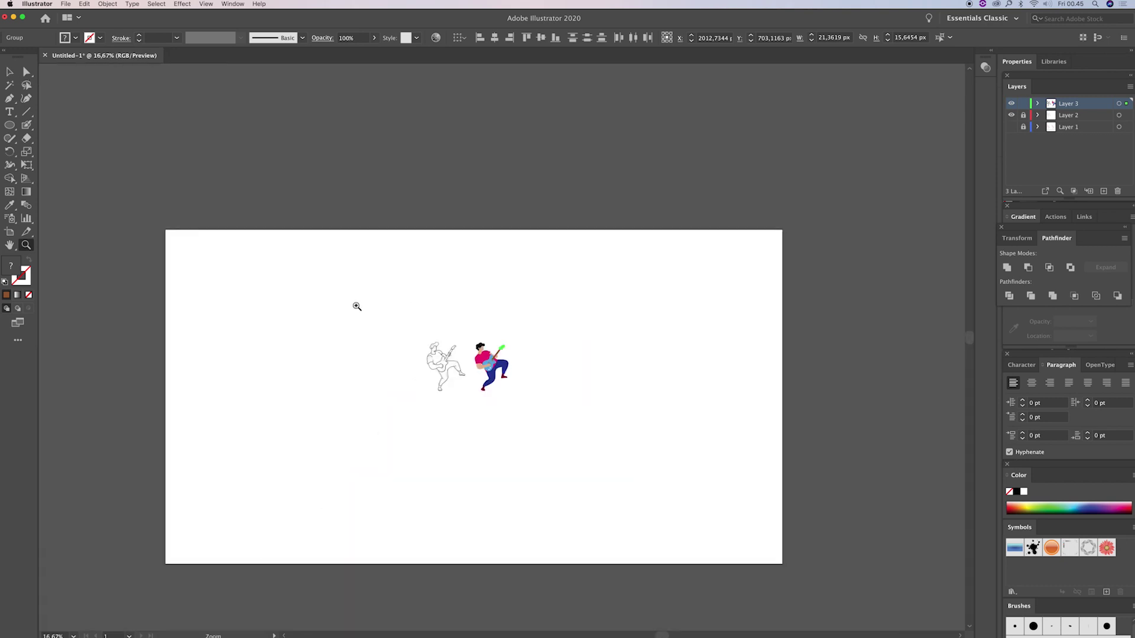
pyautogui.press('super+minus')
pyautogui.press('v')
pyautogui.press('super+minus')
pyautogui.press('super+a')
# Step: Zoom onto the line-art guitarist and hide the grey rough sketch layer (Layer 2)
pyautogui.click(26, 245)
pyautogui.moveTo(454, 335)
pyautogui.mouseDown()
pyautogui.moveTo(494, 382)
pyautogui.moveTo(527, 387)
pyautogui.mouseUp()
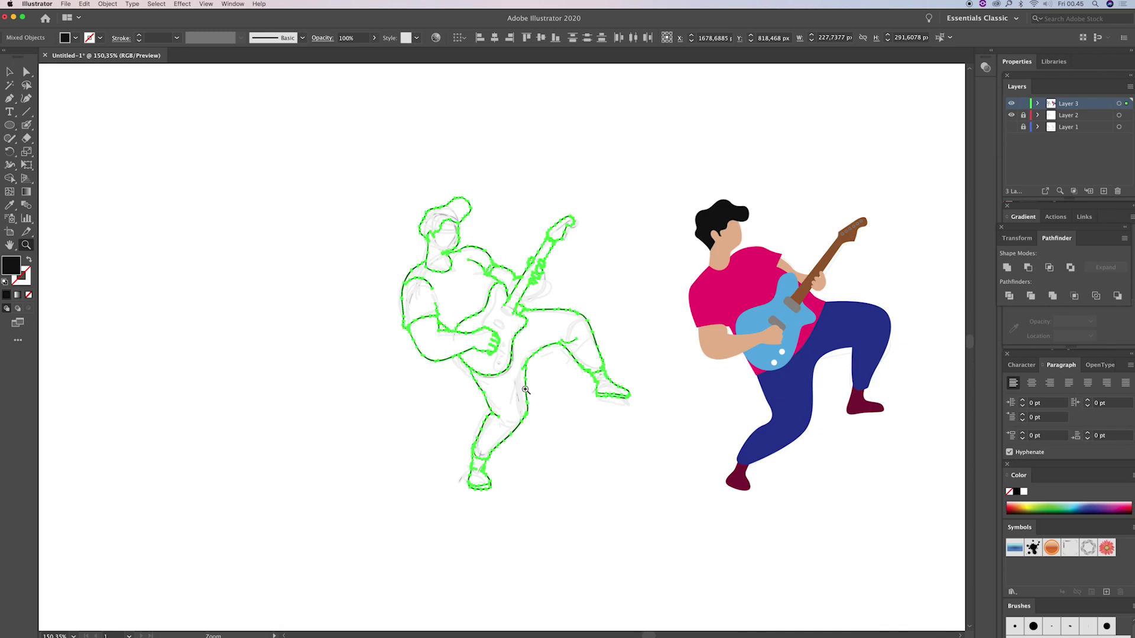
pyautogui.moveTo(323, 163); pyautogui.dragTo(668, 508)
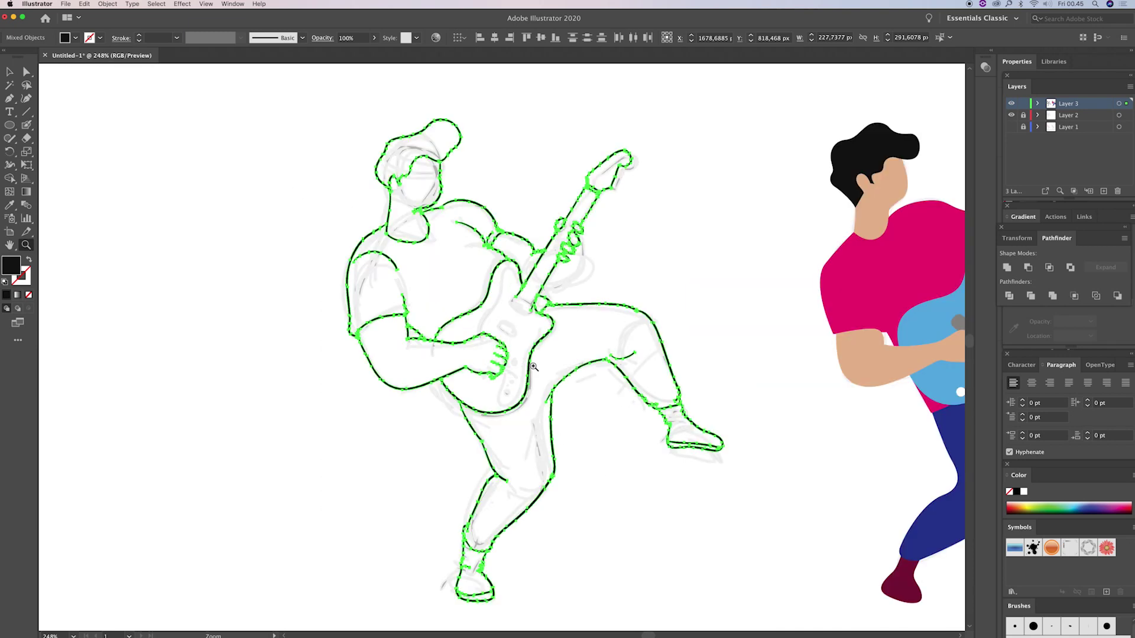
pyautogui.click(9, 71)
pyautogui.click(1011, 116)
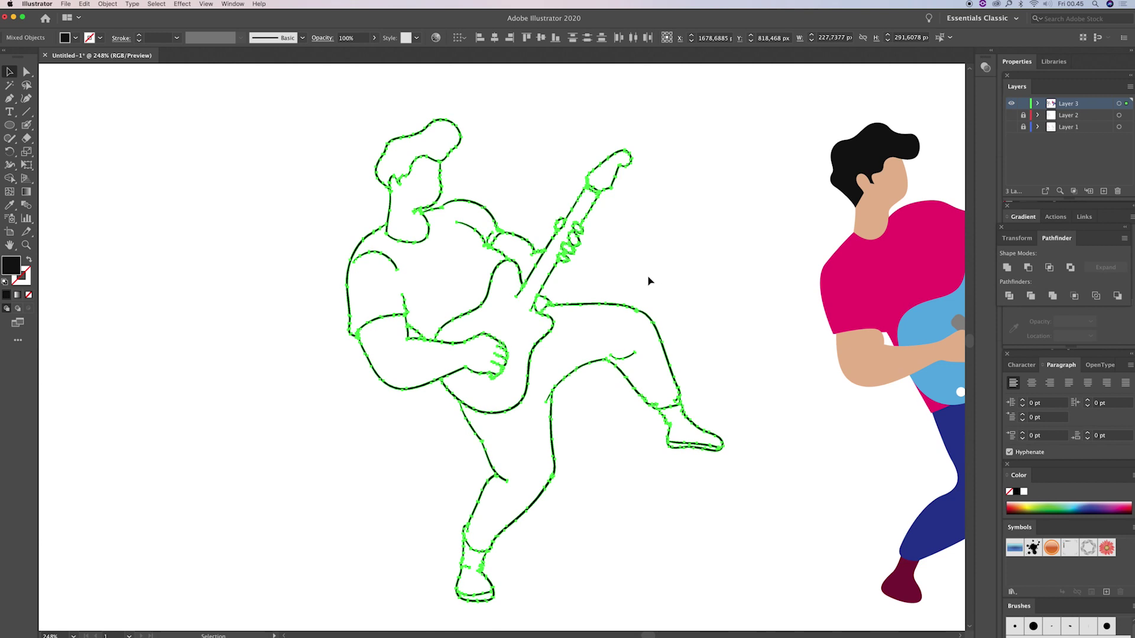
pyautogui.click(636, 323)
# Step: Select the clean line drawing, pan around to check it, then deselect everything
pyautogui.scroll(2, 654, 334)
pyautogui.hscroll(-3, 654, 334)
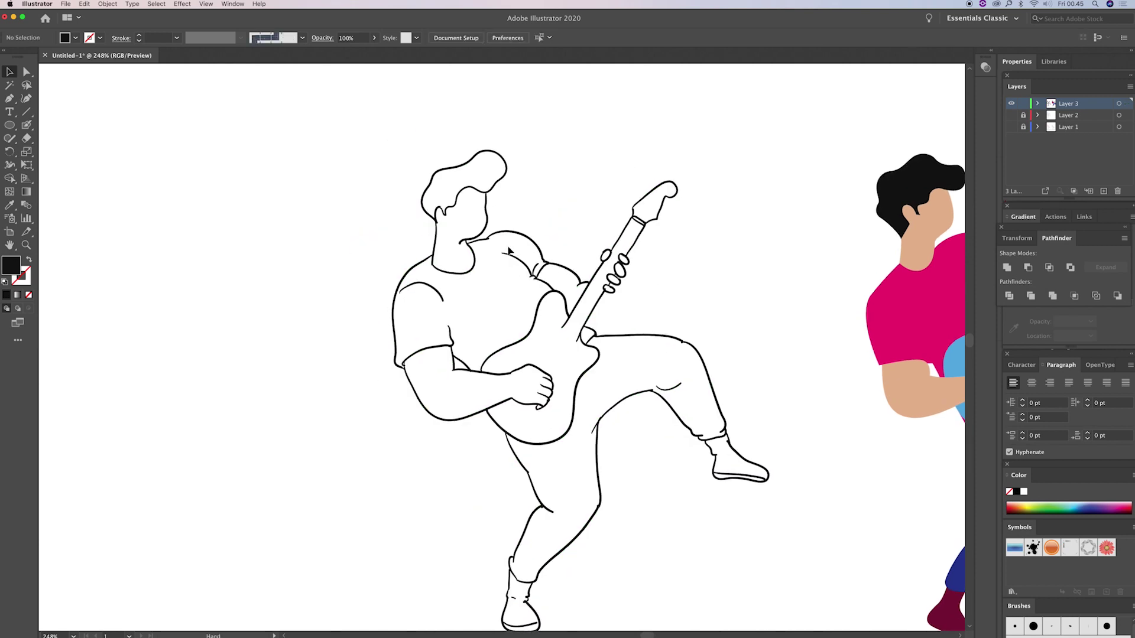
pyautogui.click(487, 233)
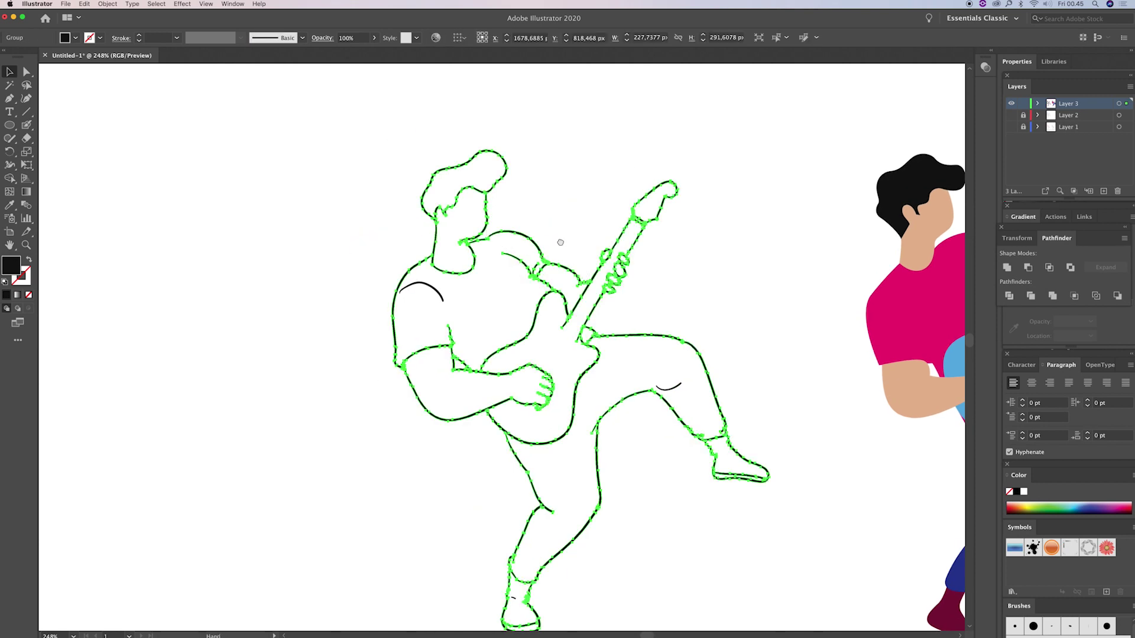
pyautogui.hscroll(-5, 692, 295)
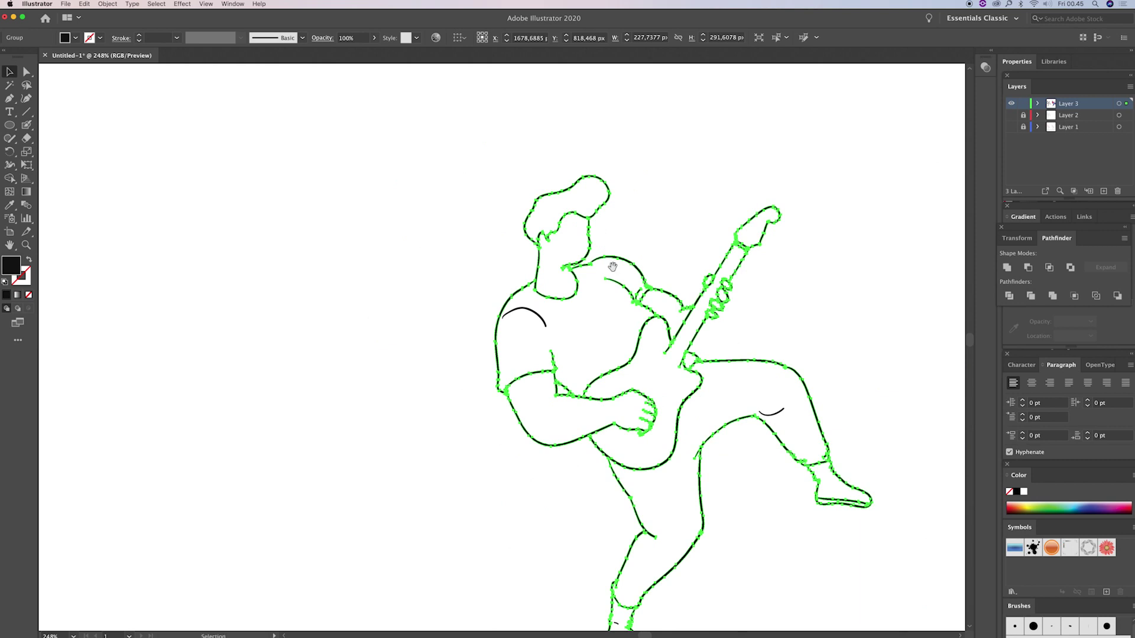
pyautogui.hscroll(5, 612, 266)
pyautogui.scroll(-3, 611, 266)
pyautogui.hscroll(1, 583, 242)
pyautogui.scroll(-1, 583, 243)
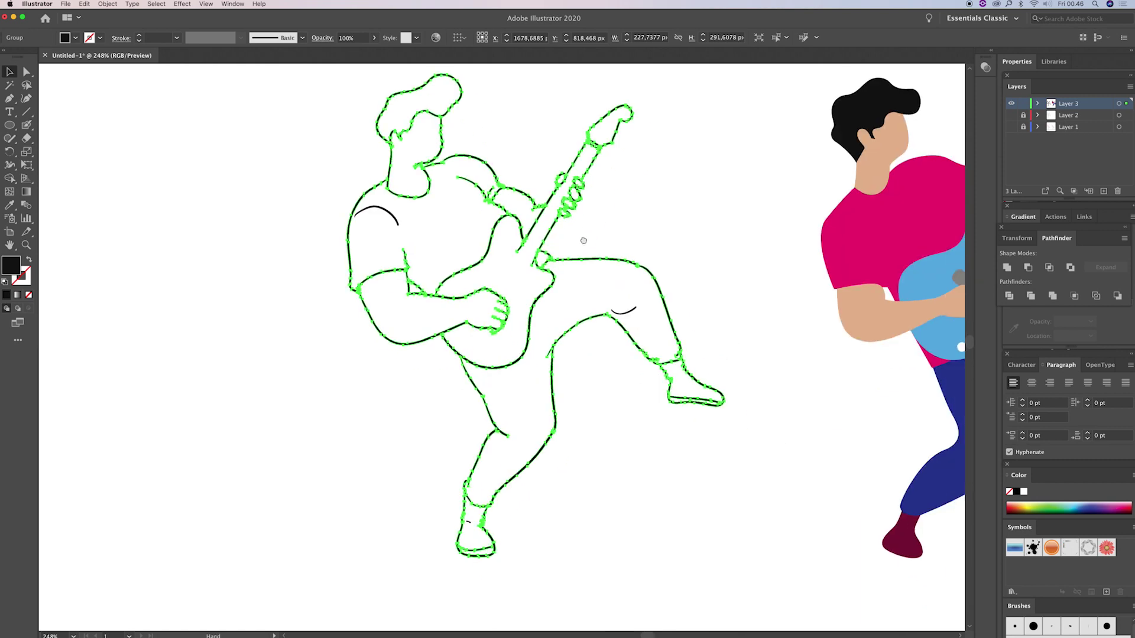
pyautogui.click(662, 233)
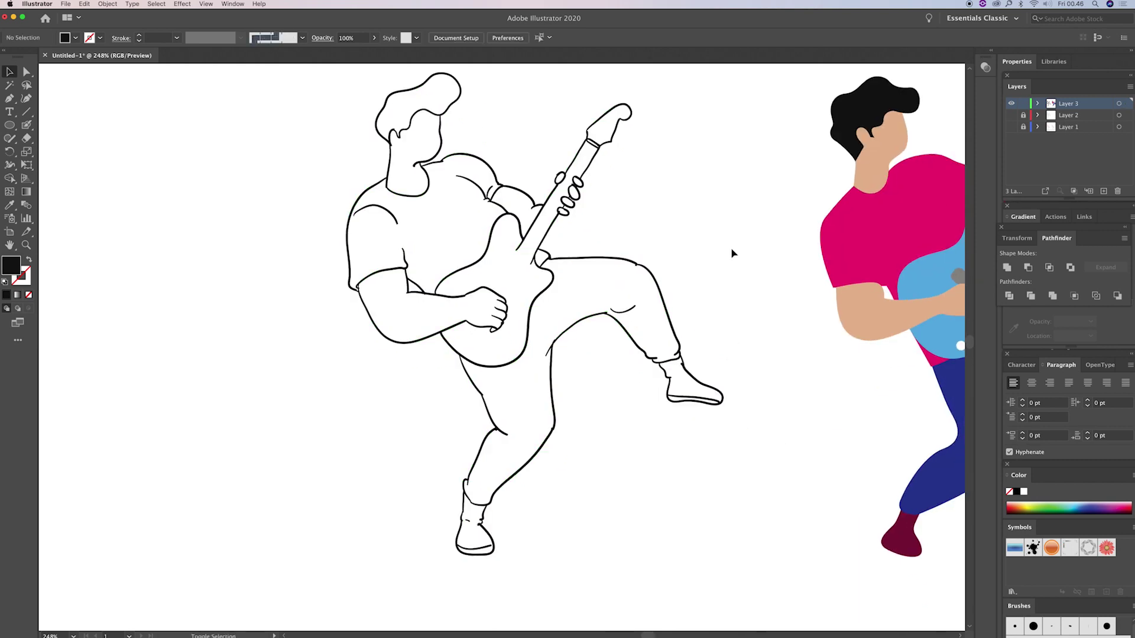
pyautogui.hotkey('shift', 'b')
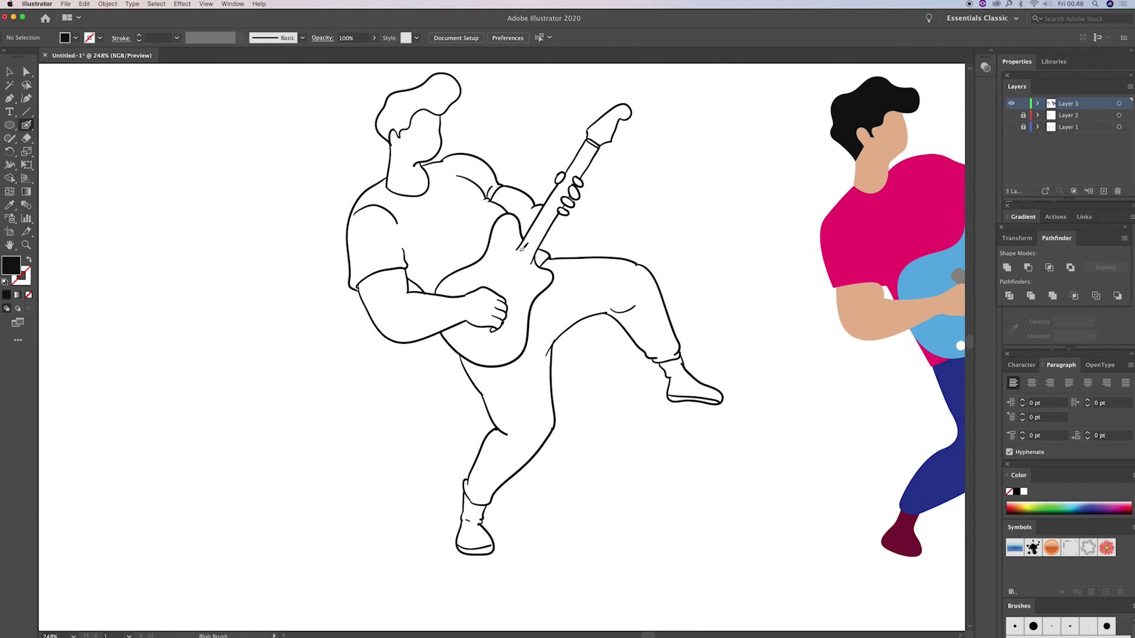
# Step: Blob-brush the guitar pickup and the body's inner and lower edges in black
pyautogui.hotkey('shift', 'x')
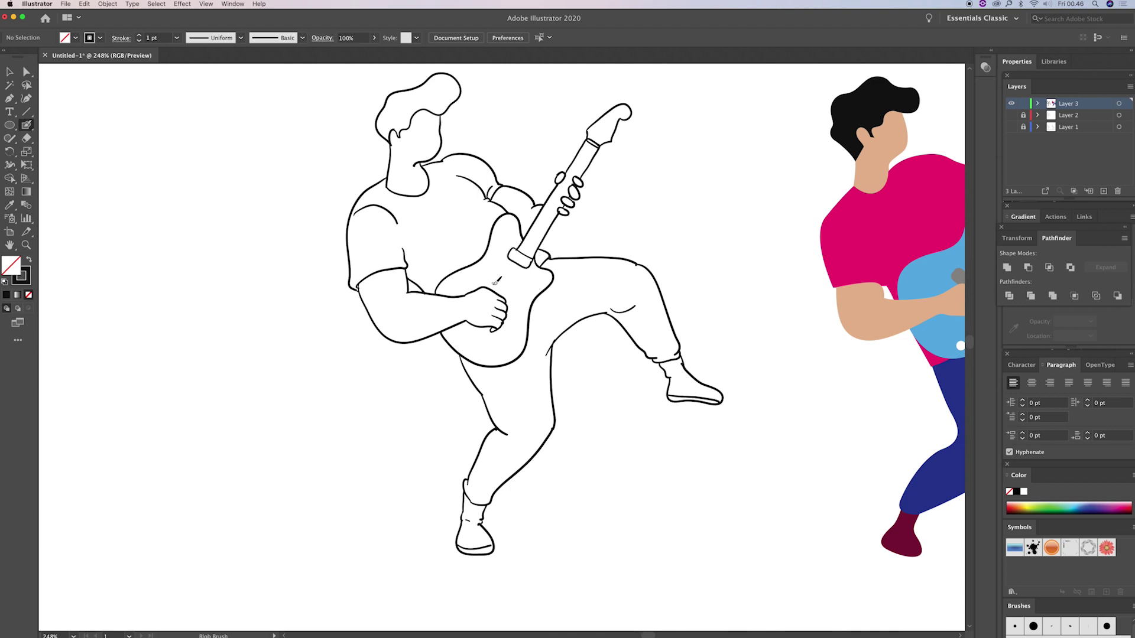
pyautogui.hotkey('ctrl', 'z')
pyautogui.moveTo(494, 278); pyautogui.dragTo(495, 276)
pyautogui.moveTo(521, 240); pyautogui.dragTo(485, 271)
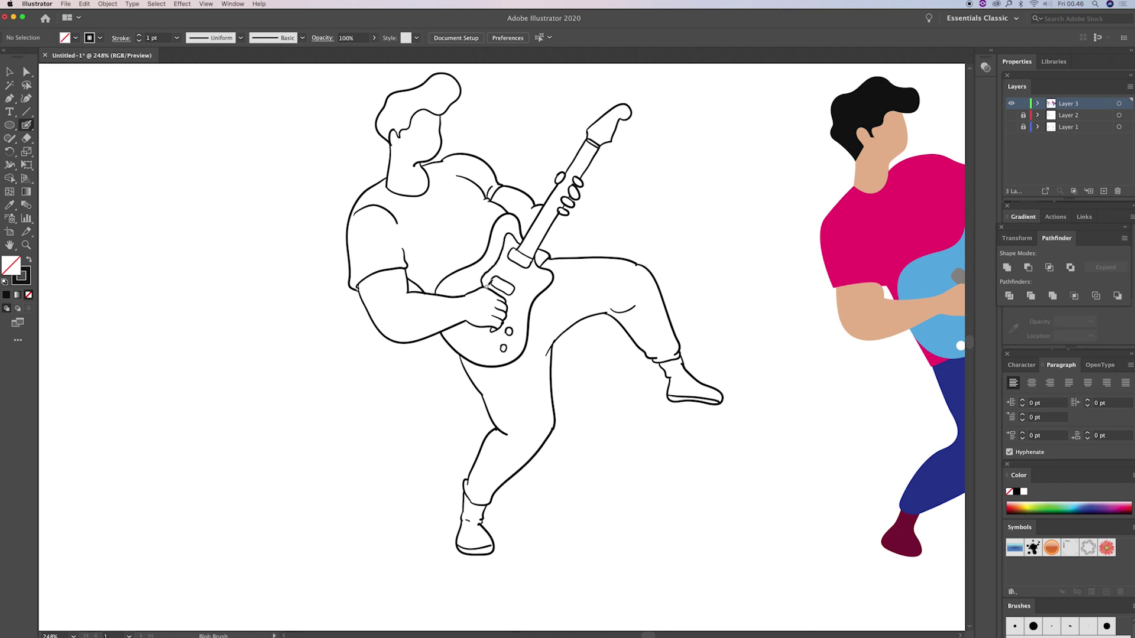
pyautogui.moveTo(498, 330)
pyautogui.mouseDown()
pyautogui.moveTo(504, 351)
pyautogui.moveTo(524, 313)
pyautogui.mouseUp()
pyautogui.press('super')
pyautogui.moveTo(525, 336); pyautogui.dragTo(537, 289)
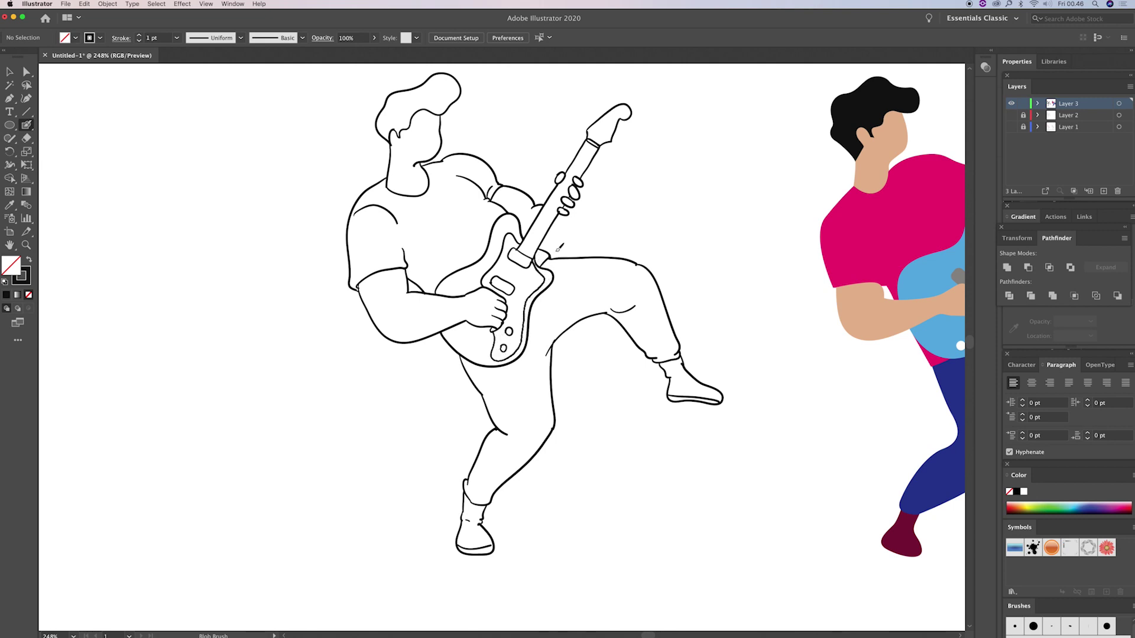
pyautogui.scroll(3, 564, 289)
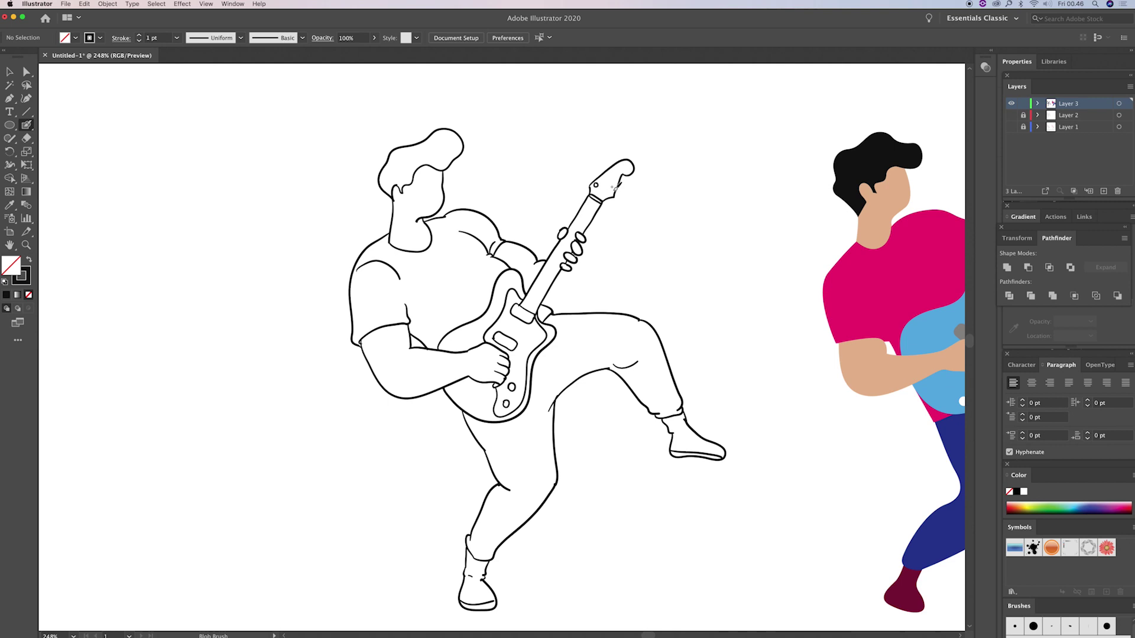
# Step: Select the three headstock pegs and copy them further up the headstock
pyautogui.press('z')
pyautogui.click(603, 221)
pyautogui.press('v')
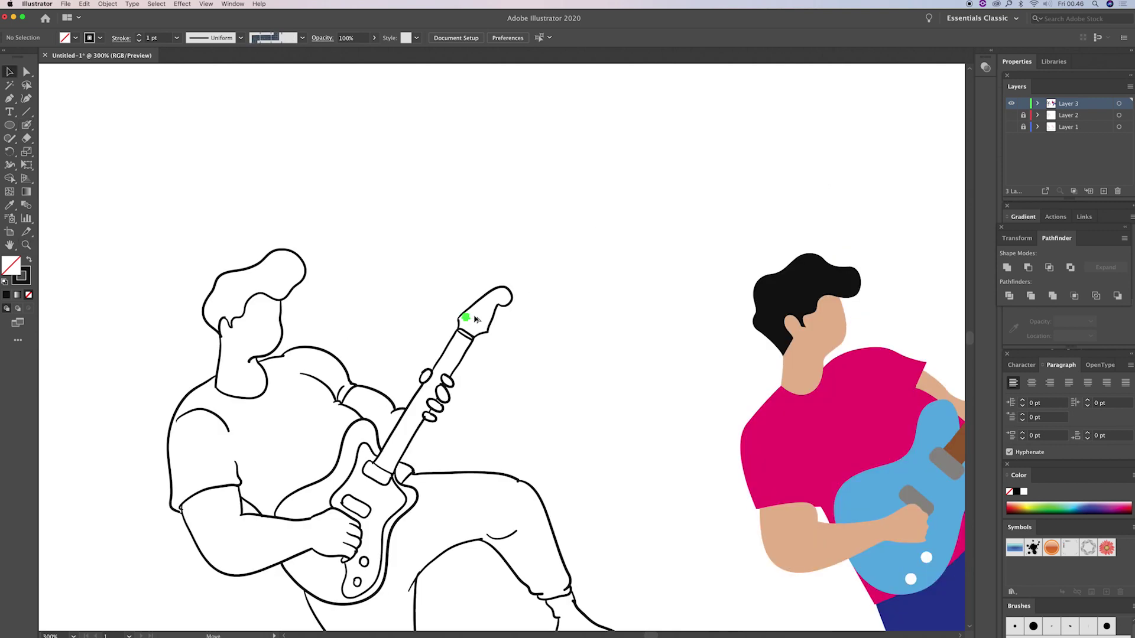
pyautogui.click(477, 315)
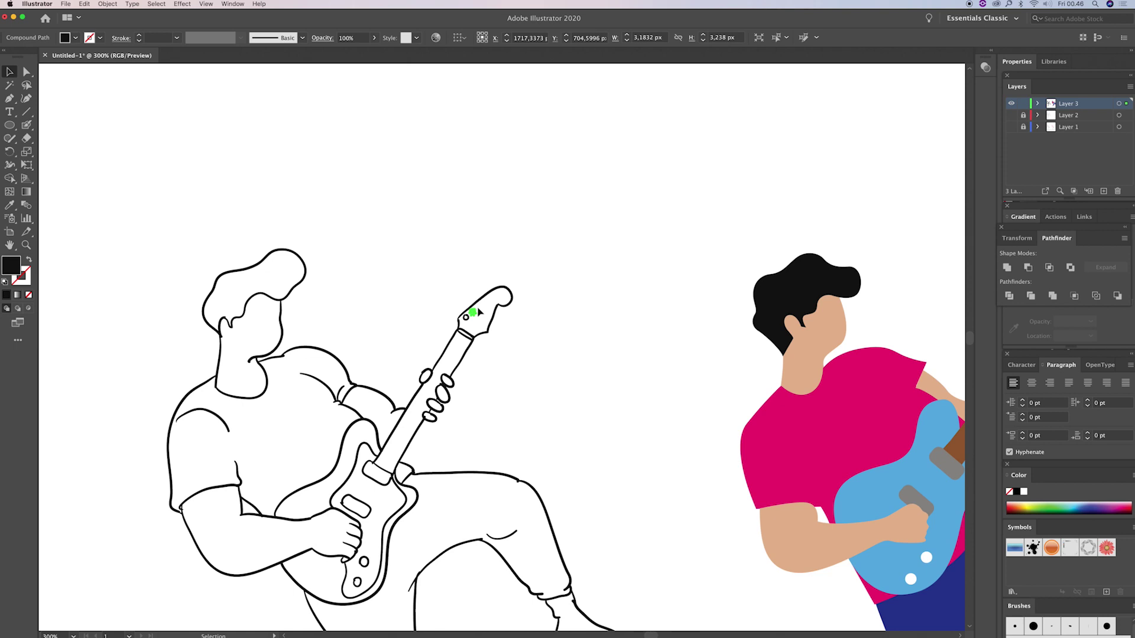
pyautogui.press('z')
pyautogui.moveTo(434, 273)
pyautogui.mouseDown()
pyautogui.moveTo(530, 360)
pyautogui.moveTo(539, 351)
pyautogui.mouseUp()
pyautogui.press('v')
pyautogui.keyDown('shift'); pyautogui.click(486, 327); pyautogui.keyUp('shift')
pyautogui.keyDown('shift'); pyautogui.click(442, 356); pyautogui.keyUp('shift')
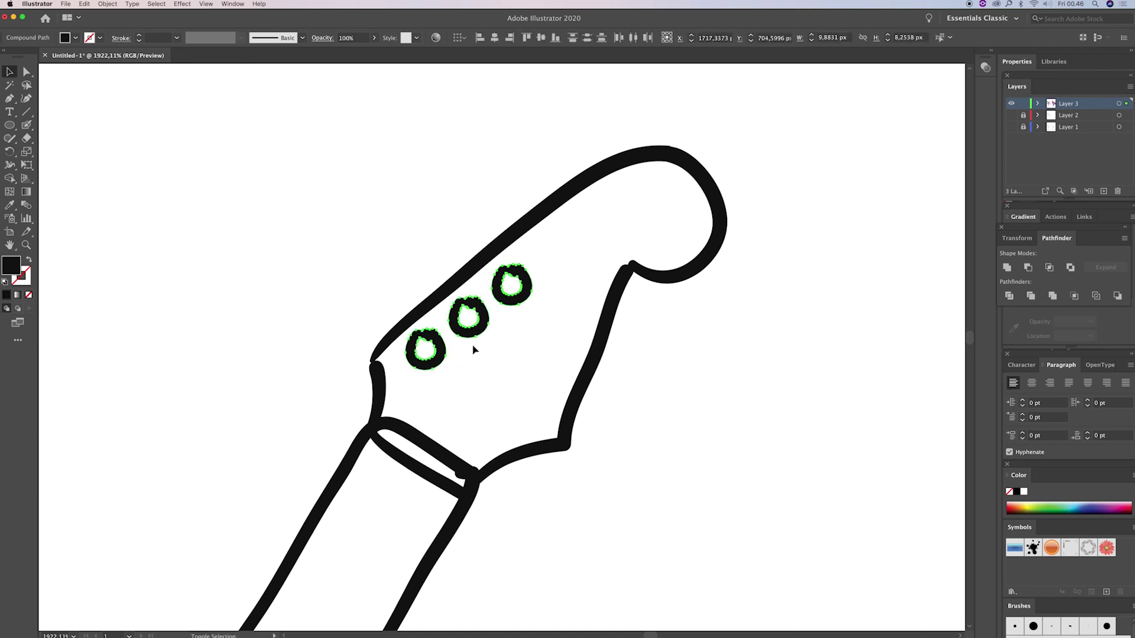
pyautogui.moveTo(604, 260); pyautogui.dragTo(611, 234)
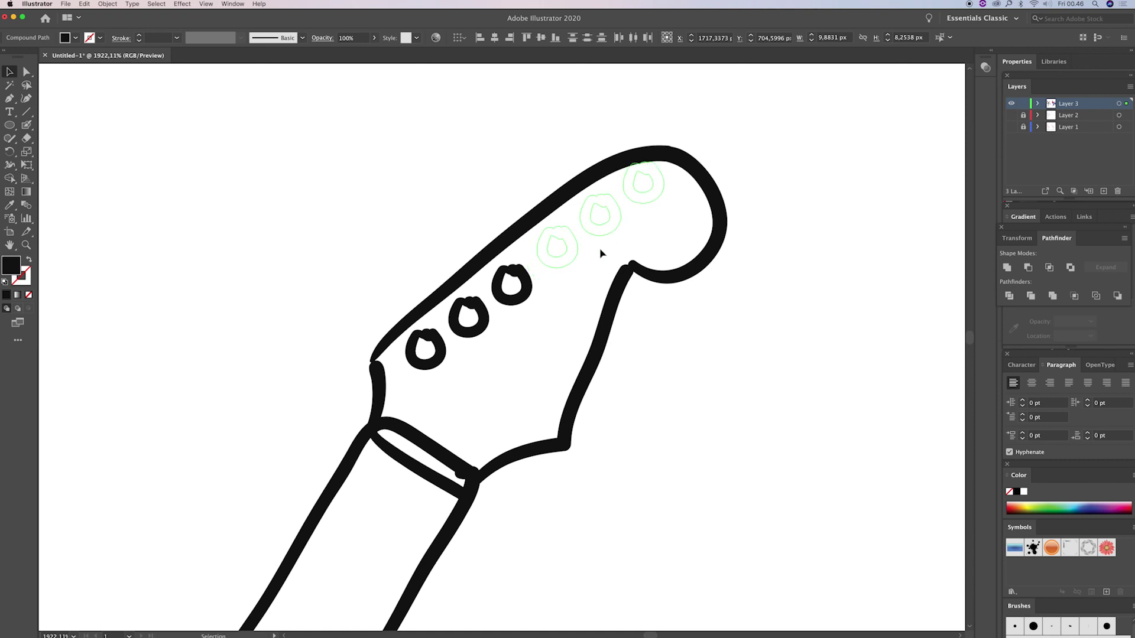
# Step: Shrink all six pegs slightly and nudge them down into place
pyautogui.keyDown('shift'); pyautogui.click(512, 279); pyautogui.keyUp('shift')
pyautogui.keyDown('shift'); pyautogui.click(470, 312); pyautogui.keyUp('shift')
pyautogui.keyDown('shift'); pyautogui.click(441, 350); pyautogui.keyUp('shift')
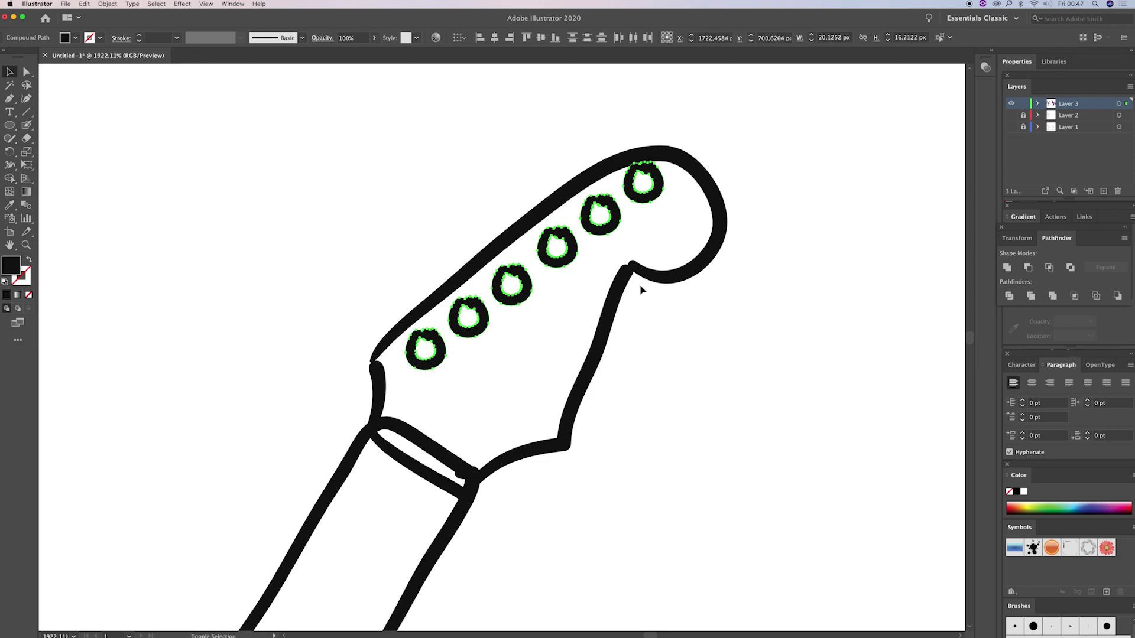
pyautogui.press('e')
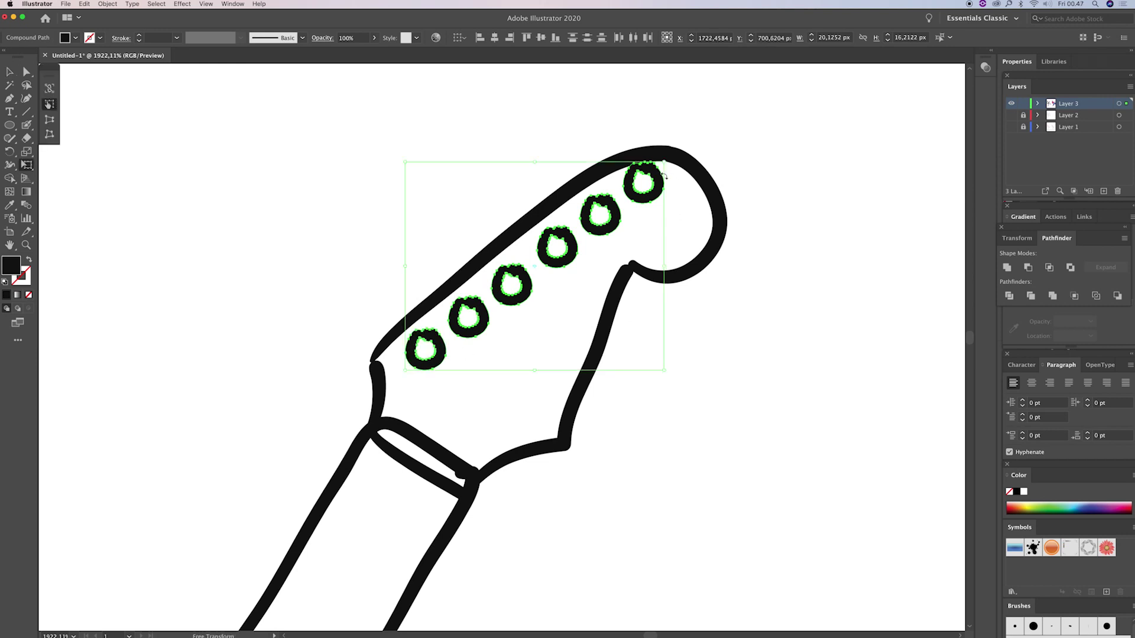
pyautogui.moveTo(663, 162); pyautogui.dragTo(646, 174)
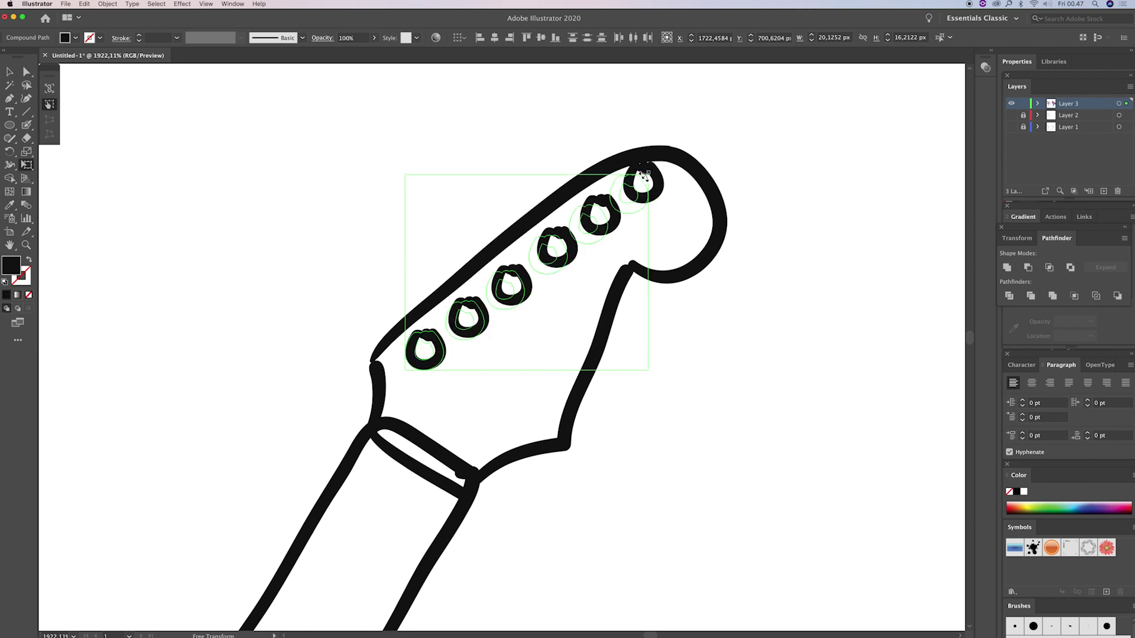
pyautogui.moveTo(646, 174); pyautogui.dragTo(648, 175)
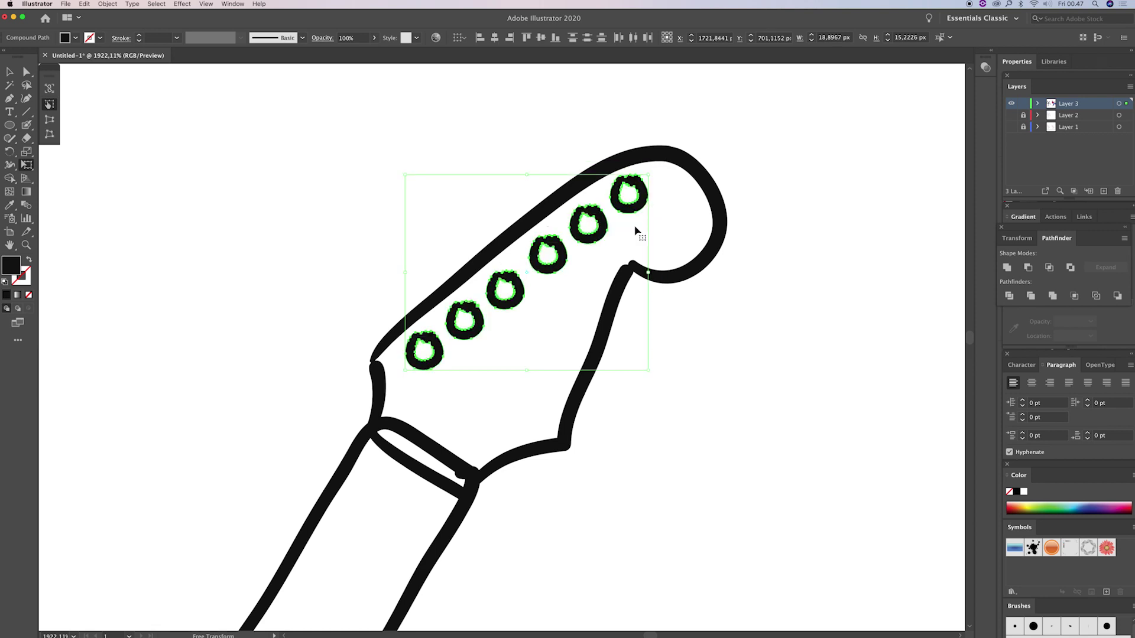
pyautogui.moveTo(597, 237); pyautogui.dragTo(596, 243)
pyautogui.press('v')
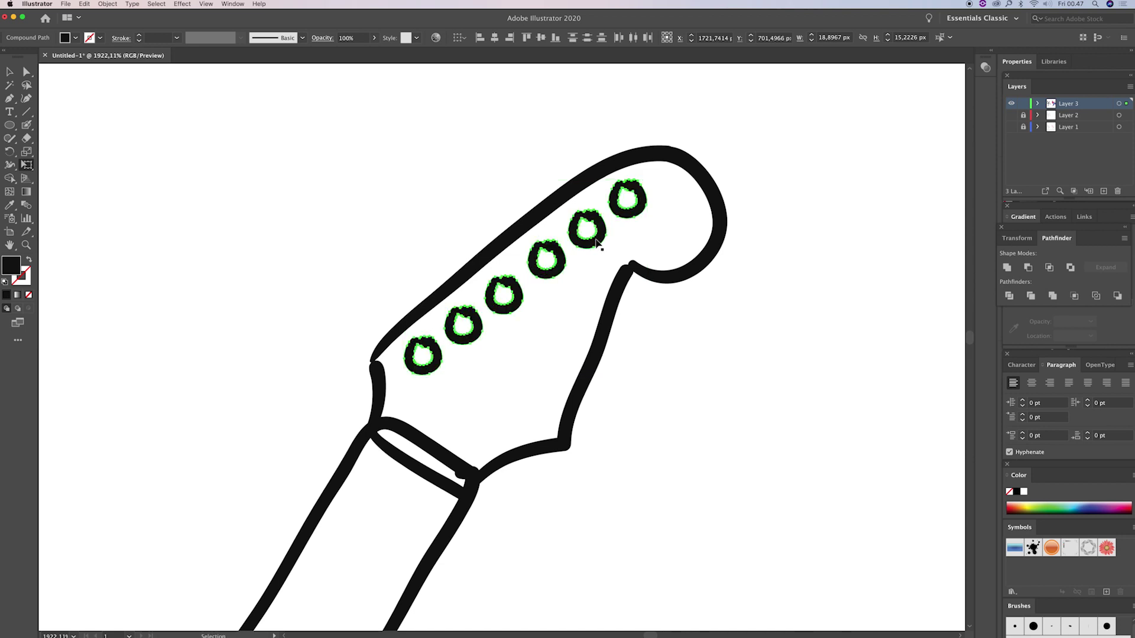
pyautogui.hotkey('ctrl', '-')
pyautogui.hotkey('ctrl', '-')
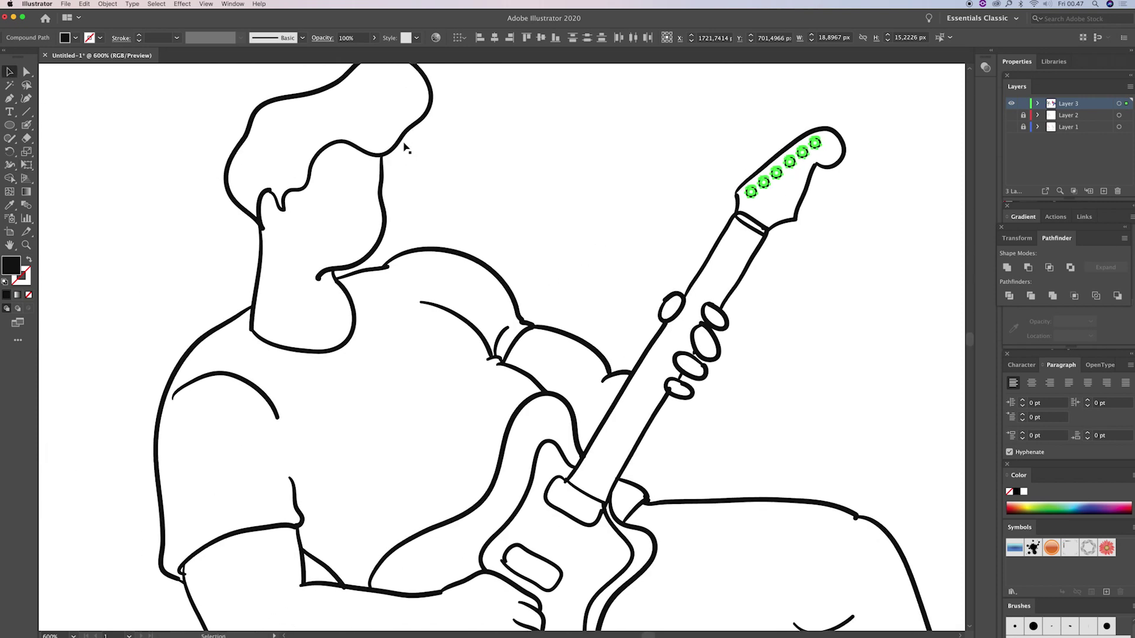
# Step: Fill the guitarist's hair black with the Shape Builder
pyautogui.click(402, 142)
pyautogui.press('z')
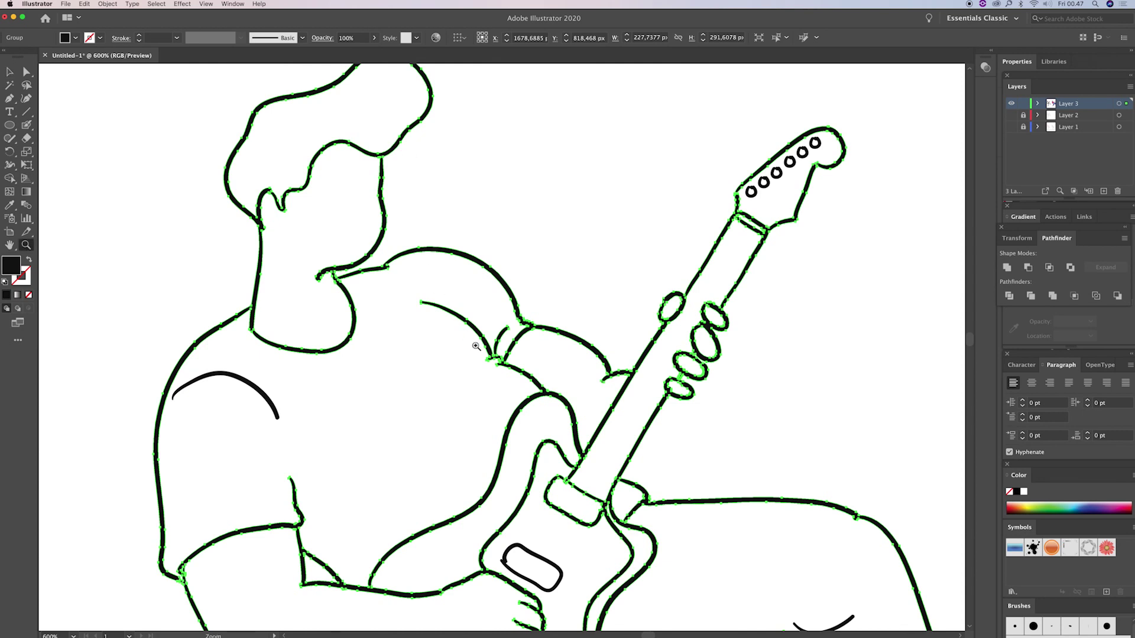
pyautogui.keyDown('alt'); pyautogui.click(476, 346); pyautogui.keyUp('alt')
pyautogui.hotkey('shift', 'm')
pyautogui.moveTo(416, 195); pyautogui.dragTo(453, 243)
pyautogui.click(633, 355)
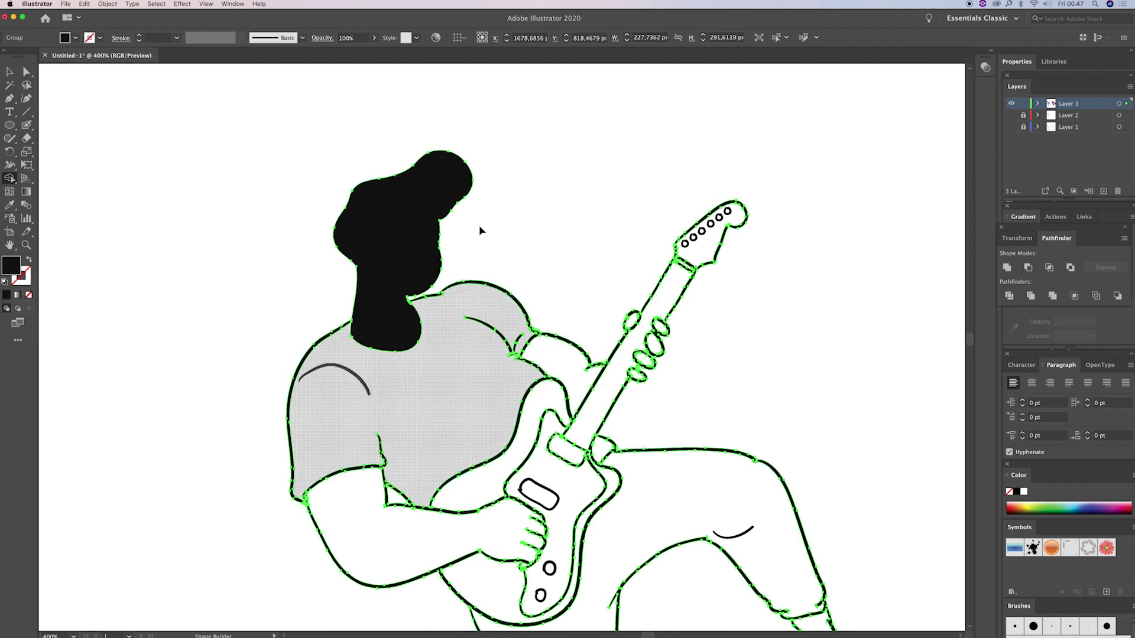
pyautogui.hotkey('ctrl', 'z')
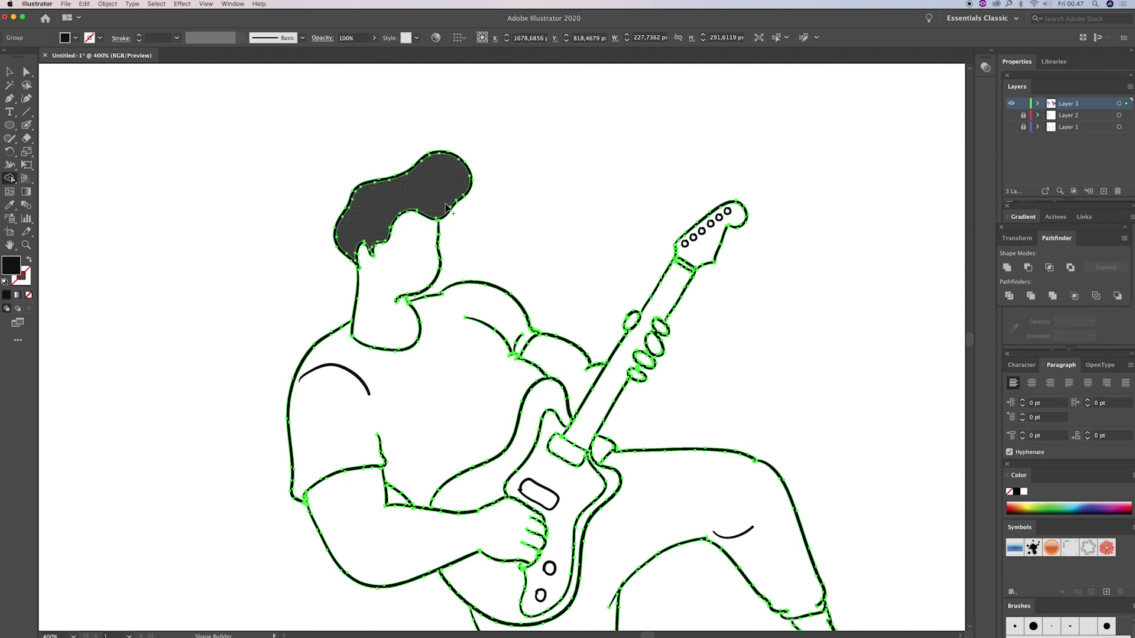
pyautogui.click(446, 208)
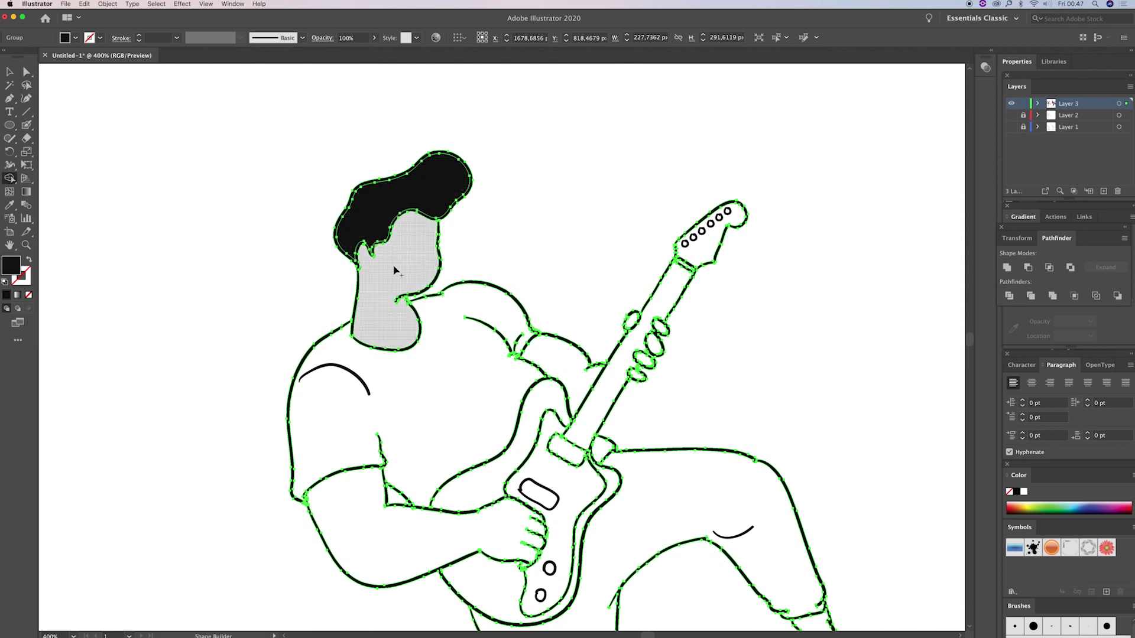
# Step: Fill the face, neck and forearm with a light pink
pyautogui.doubleClick(12, 269)
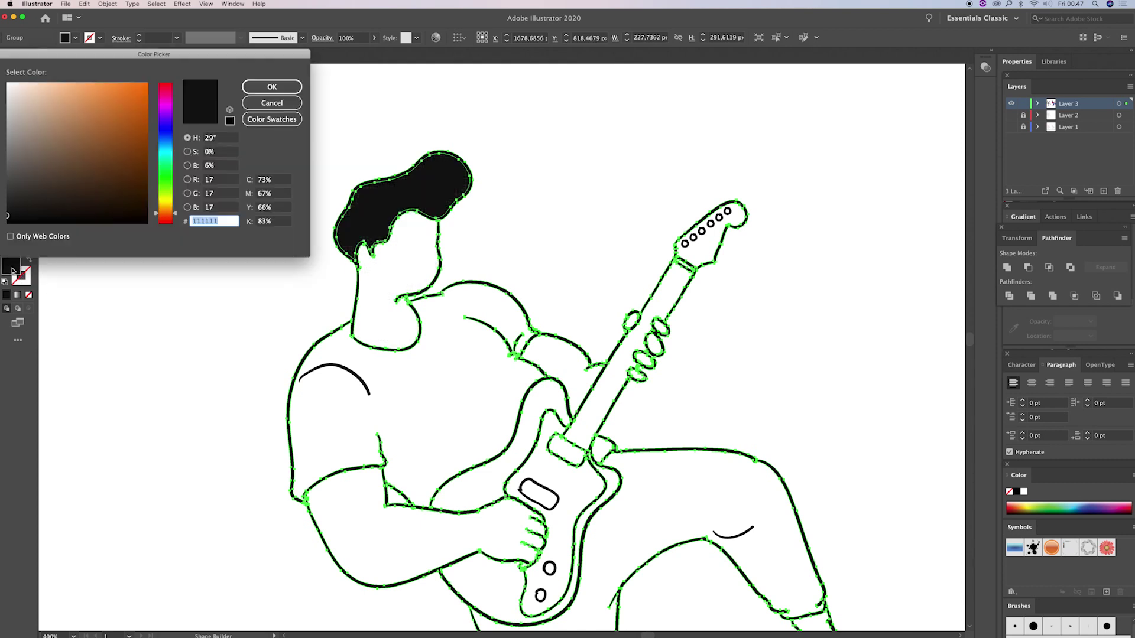
pyautogui.click(165, 105)
pyautogui.click(170, 90)
pyautogui.click(70, 90)
pyautogui.click(272, 86)
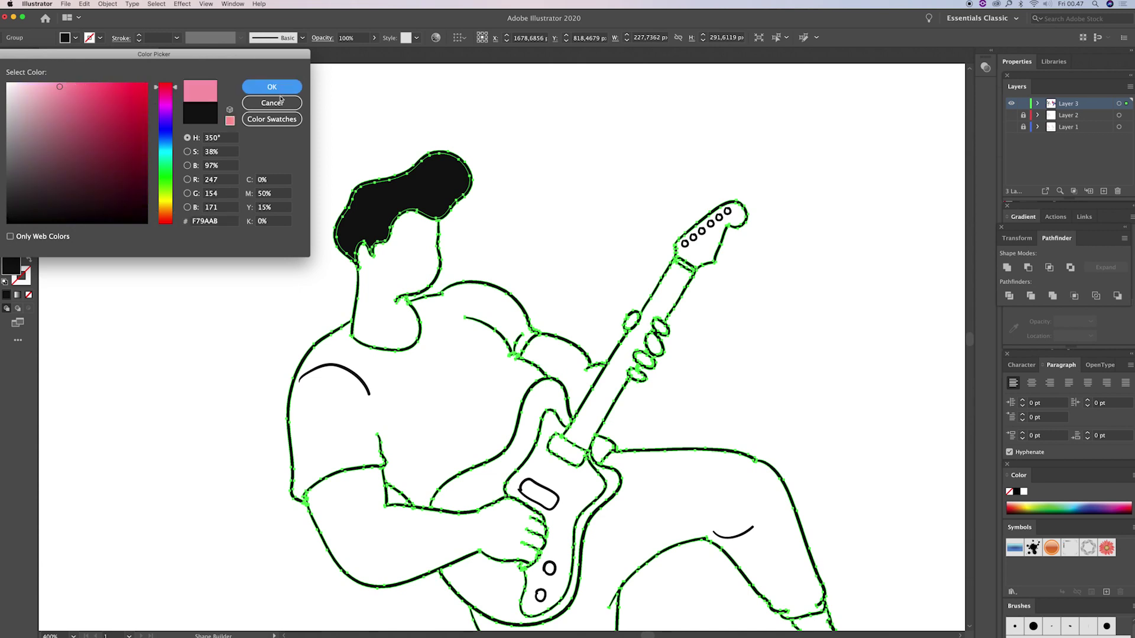
pyautogui.click(400, 288)
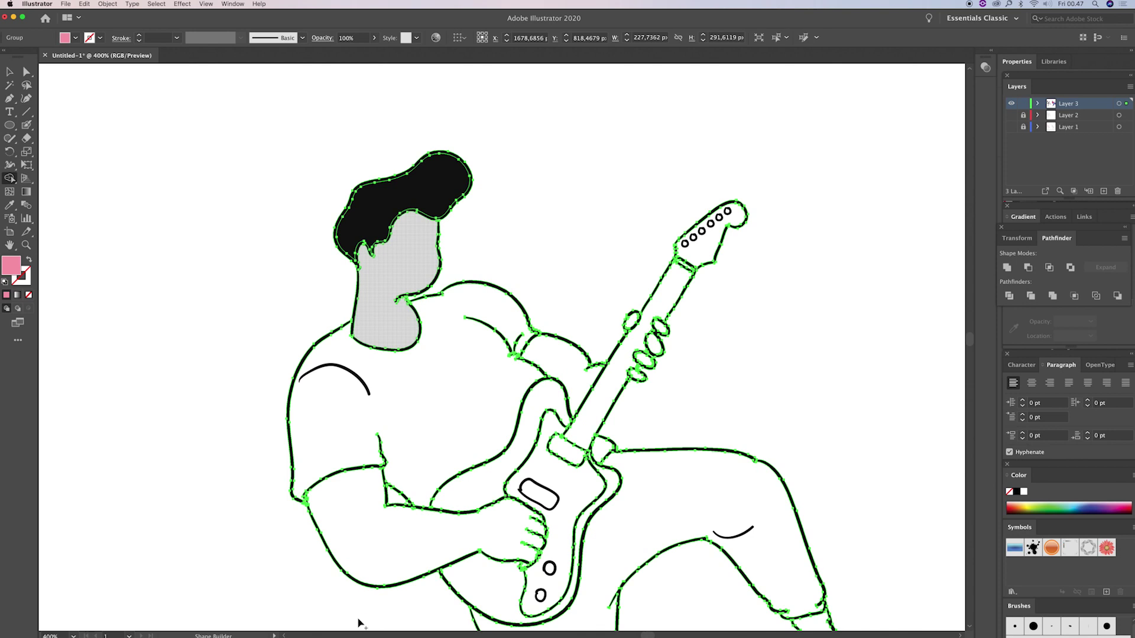
pyautogui.click(396, 562)
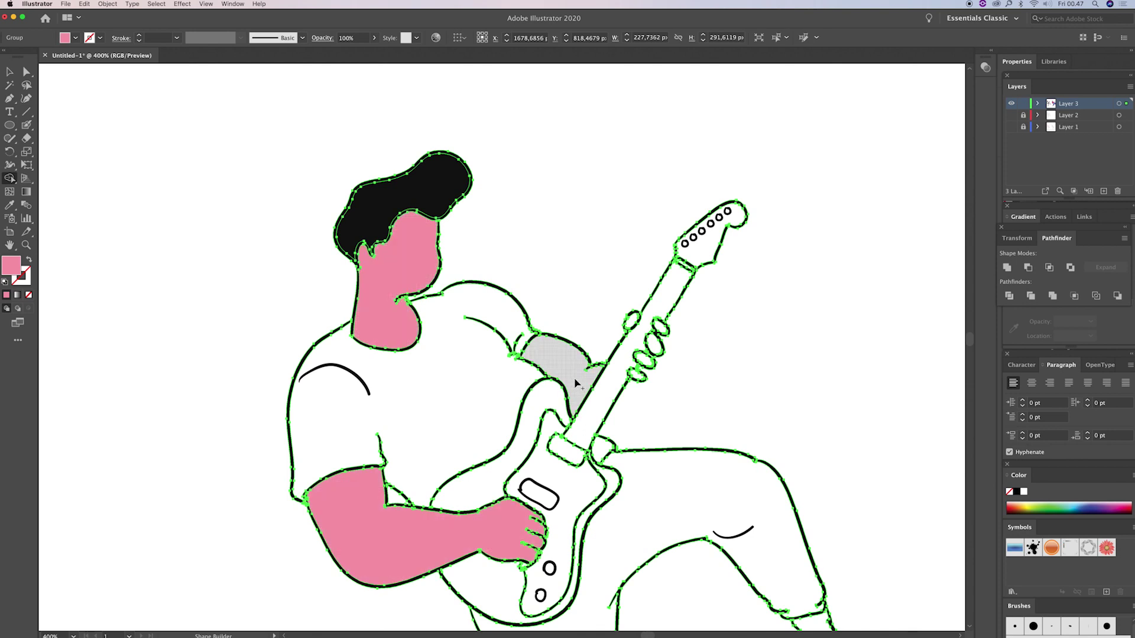
pyautogui.press('v')
pyautogui.click(745, 367)
pyautogui.hotkey('shift', 'b')
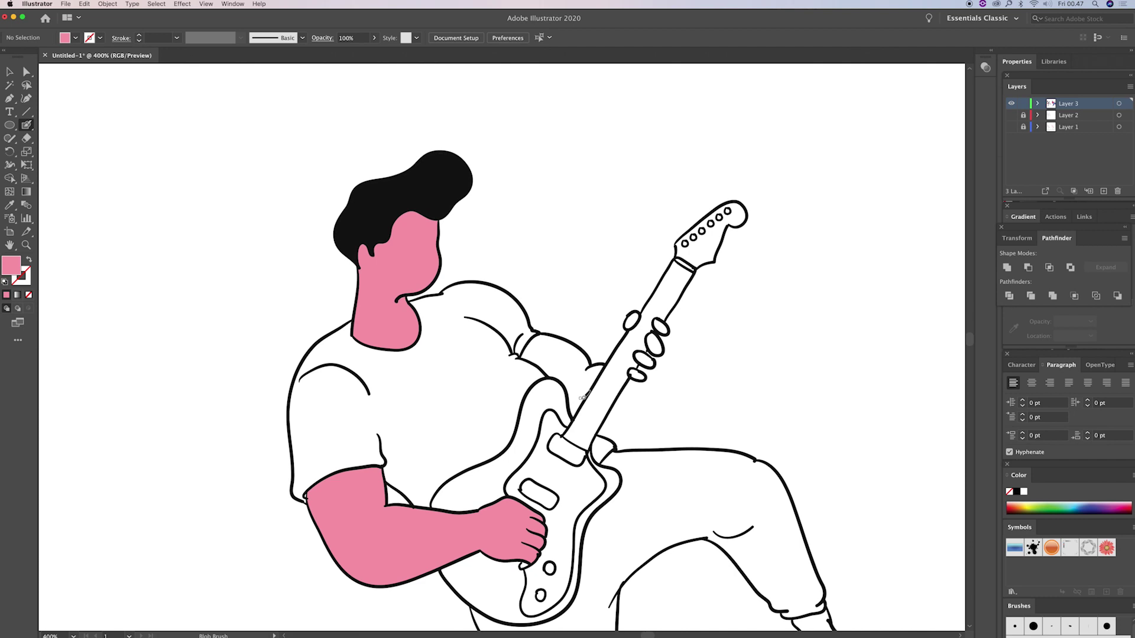
# Step: Sample black from the hair and swap fill and stroke for the Blob Brush
pyautogui.press('i')
pyautogui.click(452, 173)
pyautogui.hotkey('shift', 'b')
pyautogui.hotkey('shift', 'x')
# Step: Draw a black curve outlining the fretting hand beside the guitar neck
pyautogui.moveTo(614, 405)
pyautogui.mouseDown()
pyautogui.moveTo(674, 357)
pyautogui.moveTo(666, 333)
pyautogui.mouseUp()
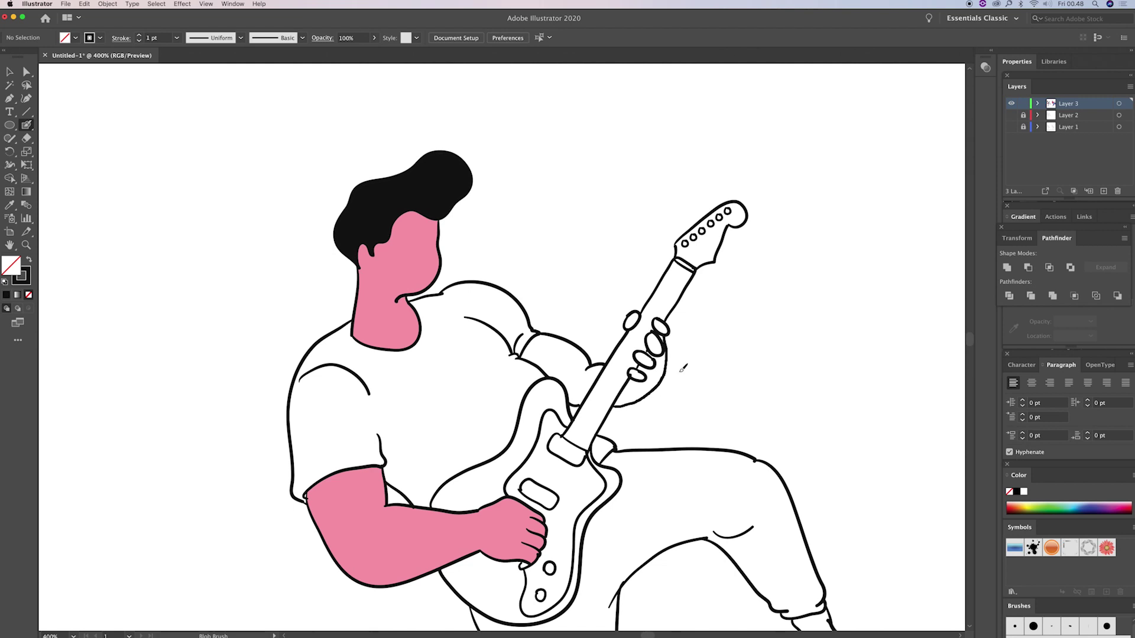
pyautogui.press('super+z')
pyautogui.moveTo(611, 418); pyautogui.dragTo(641, 420)
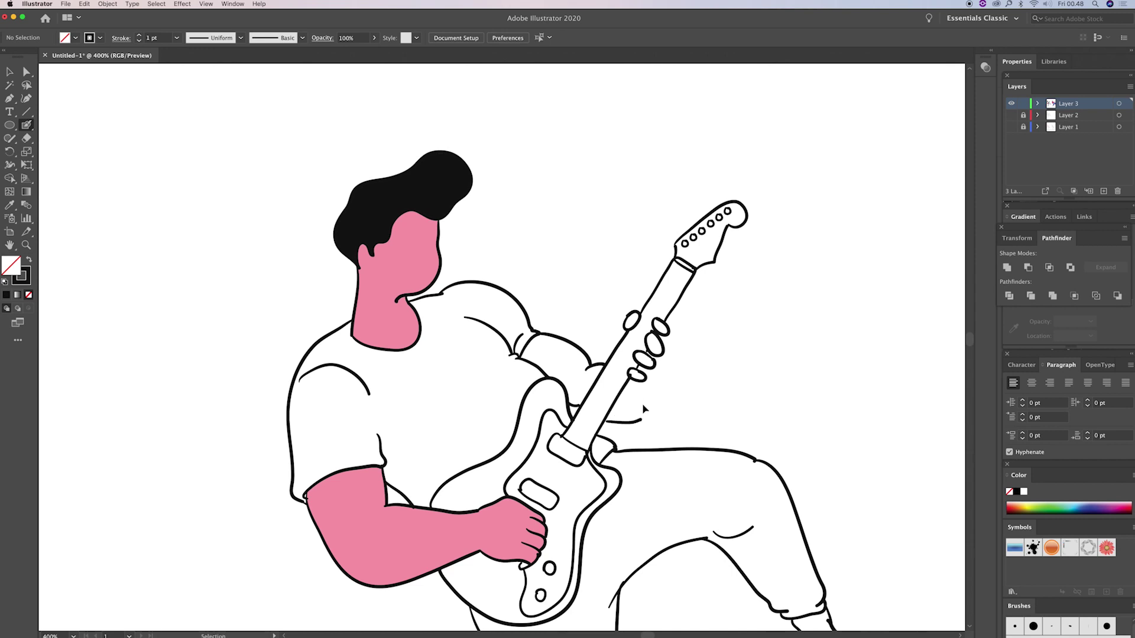
pyautogui.press('super+z')
pyautogui.moveTo(611, 409); pyautogui.dragTo(670, 331)
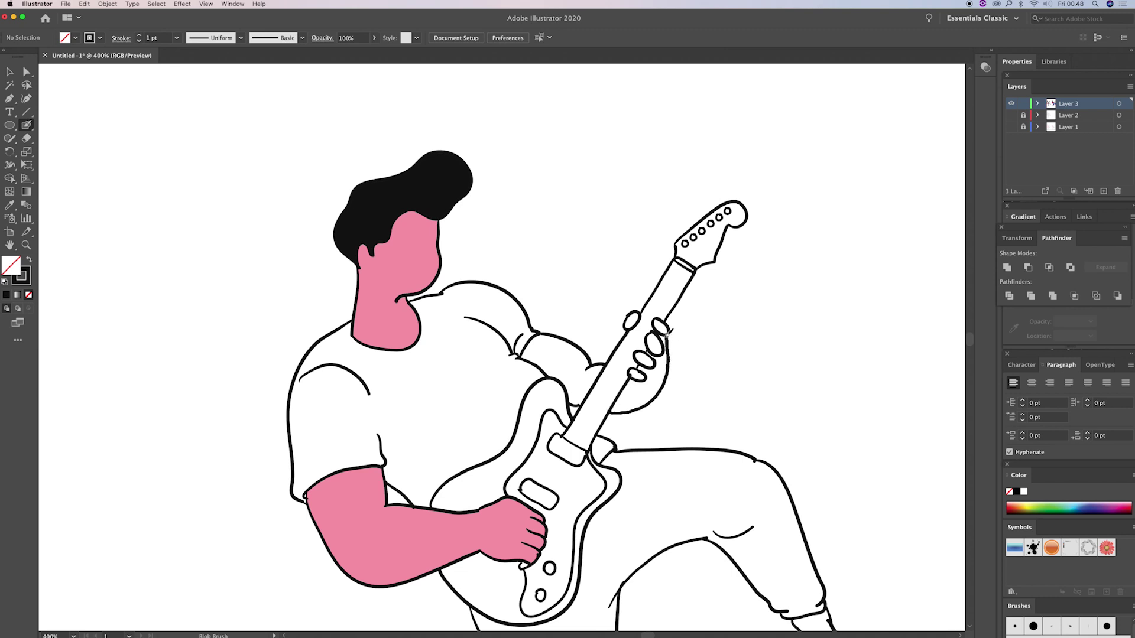
pyautogui.scroll(-3, 669, 301)
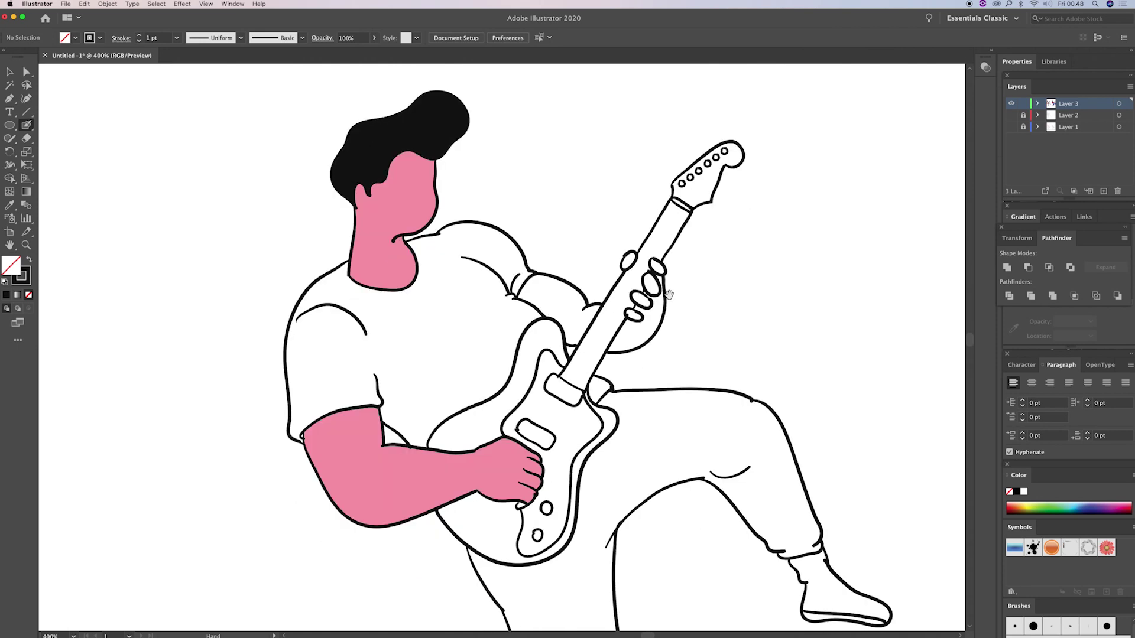
# Step: Select the whole figure and sample the pink skin colour as the fill
pyautogui.press('v')
pyautogui.hotkey('ctrl', 'a')
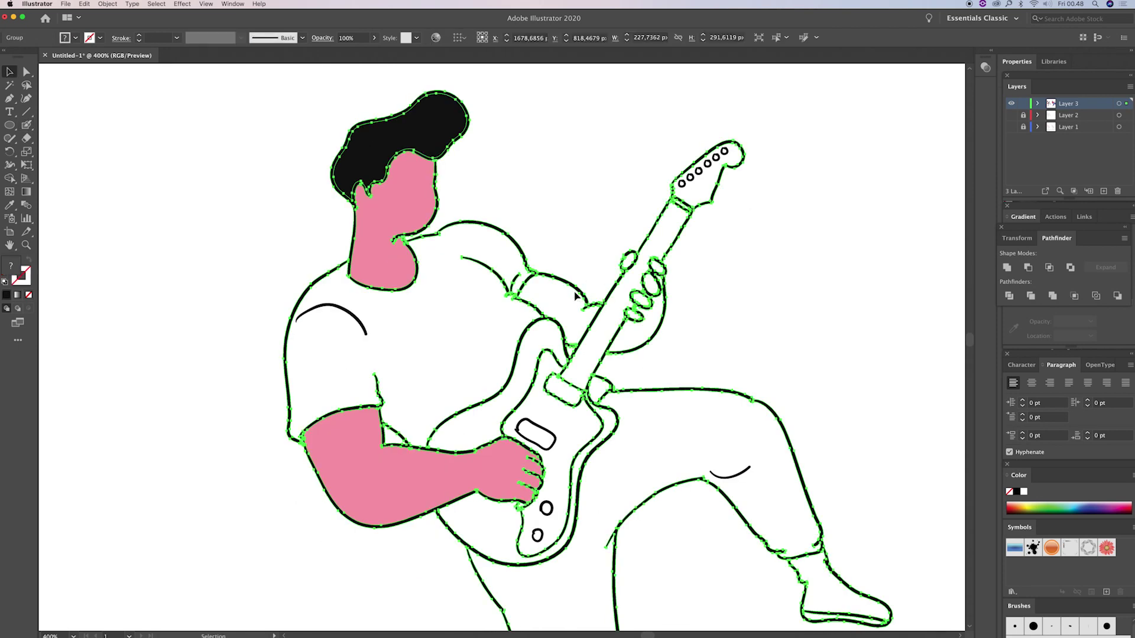
pyautogui.hotkey('shift', 'm')
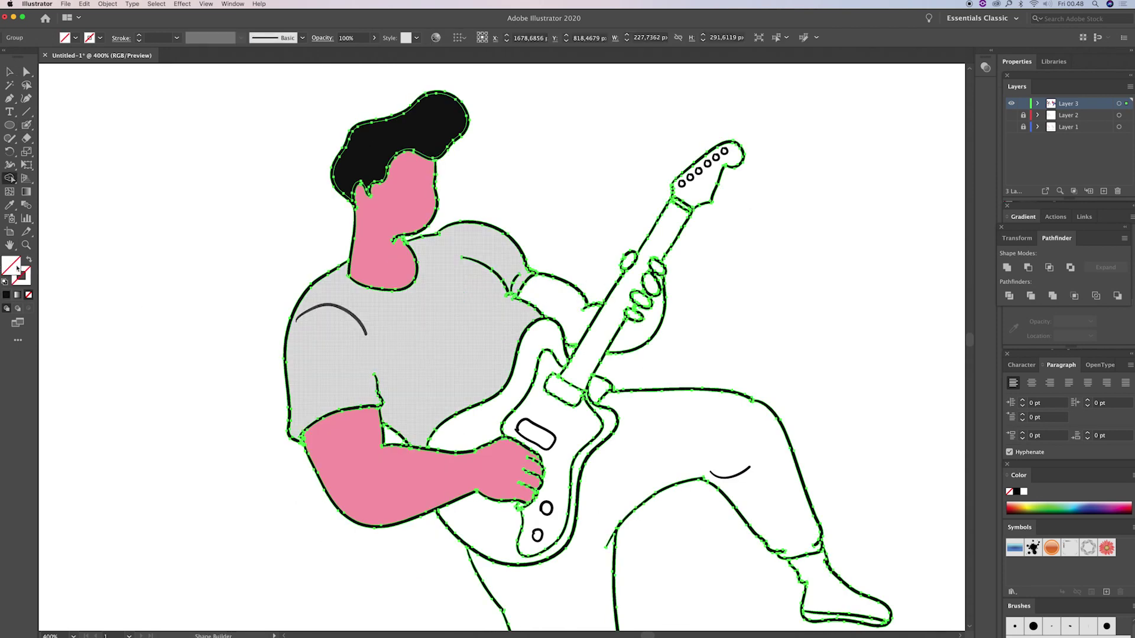
pyautogui.doubleClick(17, 267)
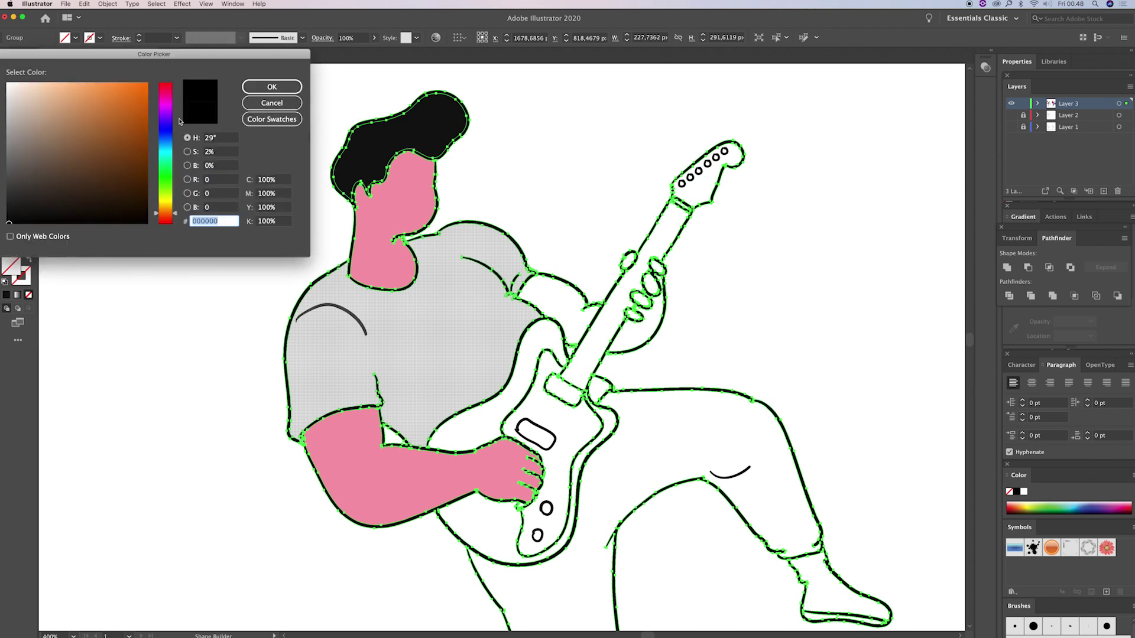
pyautogui.click(272, 103)
pyautogui.click(10, 205)
pyautogui.click(390, 205)
pyautogui.click(343, 258)
pyautogui.hotkey('ctrl', 'z')
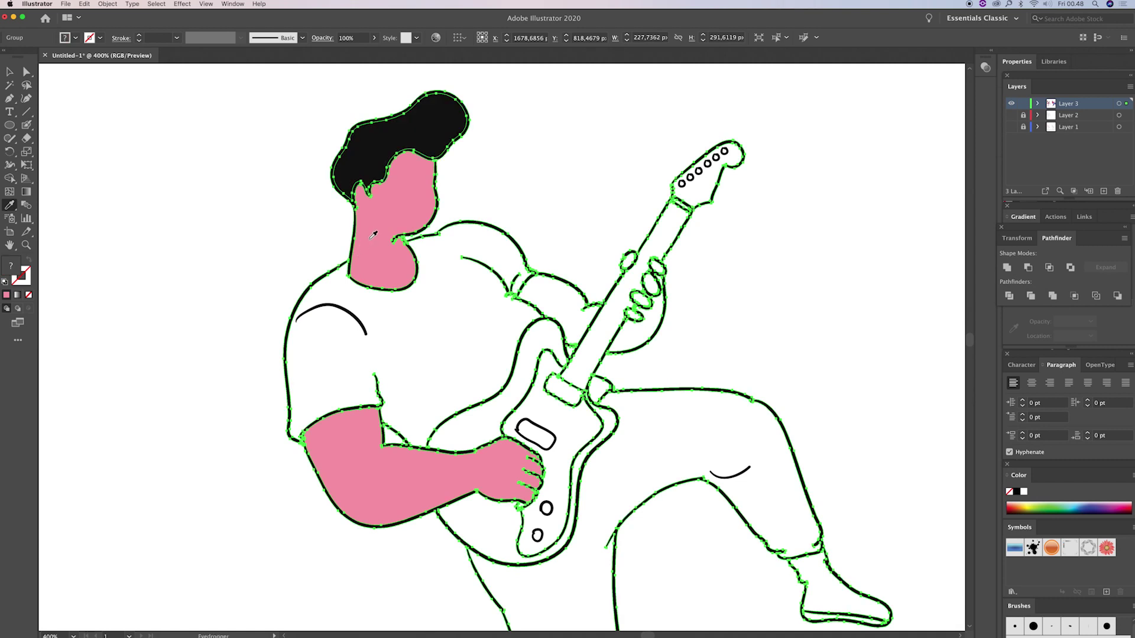
# Step: Fill the upper arm behind the guitar pink with the Shape Builder
pyautogui.hotkey('shift', 'm')
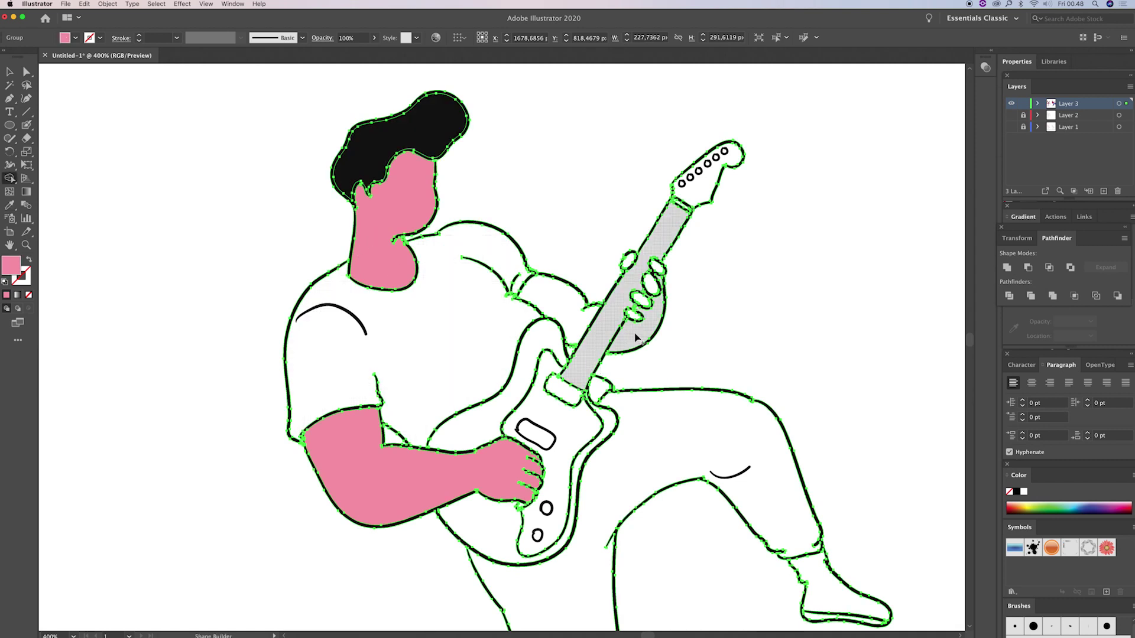
pyautogui.click(635, 337)
pyautogui.hotkey('ctrl', 'z')
pyautogui.moveTo(576, 316); pyautogui.dragTo(663, 395)
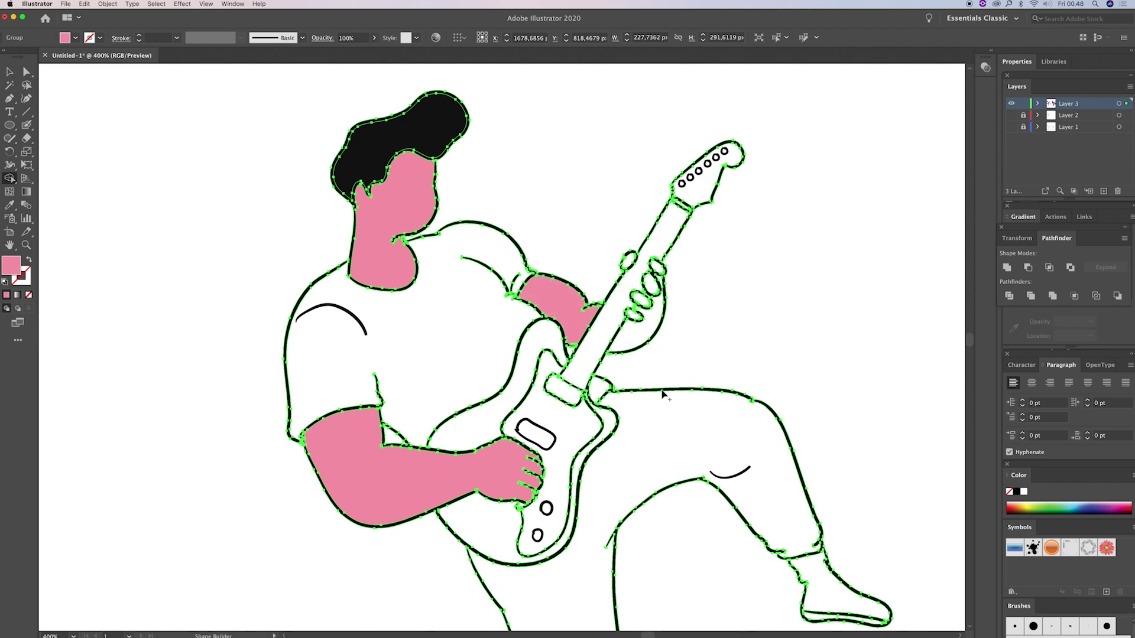
pyautogui.press('v')
# Step: Deselect everything and zoom in closely on the fretting hand's fingers
pyautogui.press('z')
pyautogui.click(700, 328)
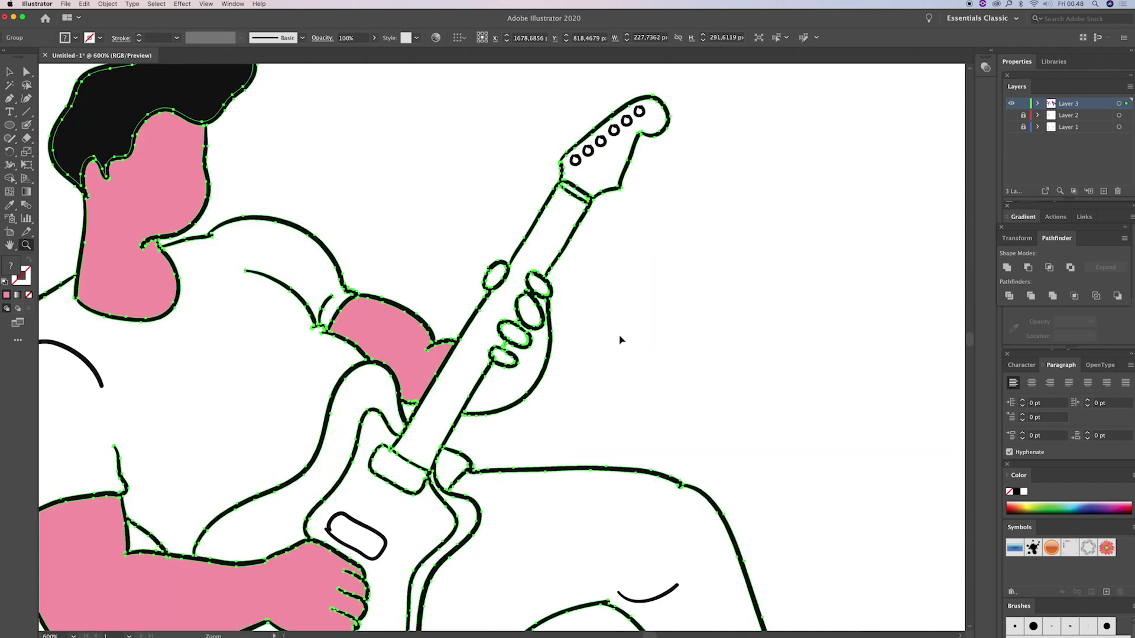
pyautogui.press('v')
pyautogui.click(625, 331)
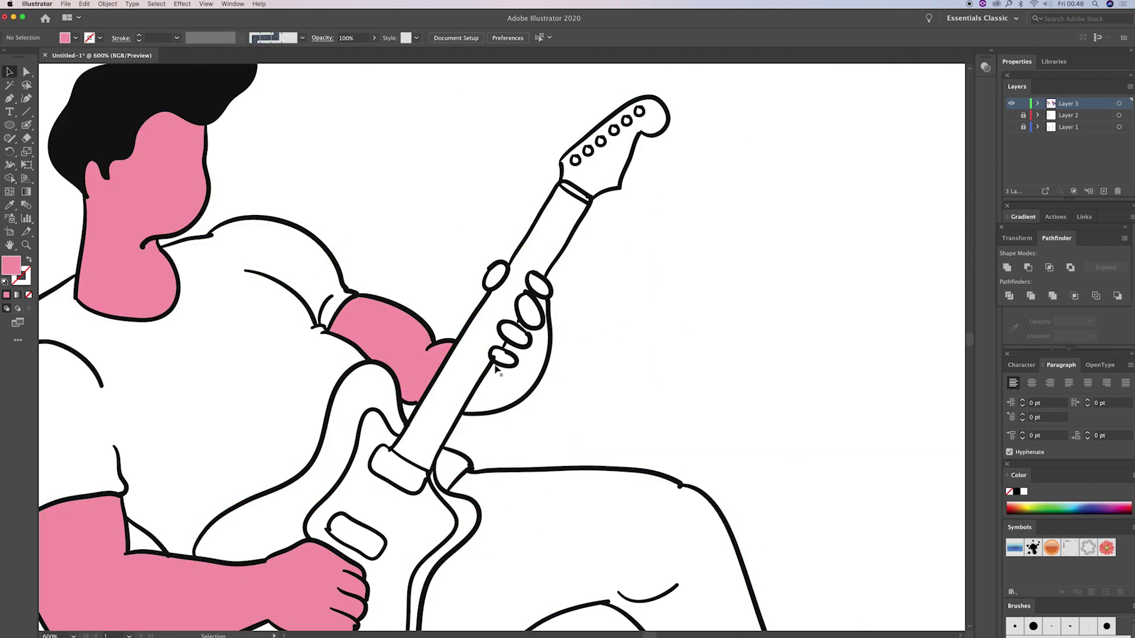
pyautogui.press('z')
pyautogui.moveTo(473, 289); pyautogui.dragTo(562, 389)
pyautogui.hotkey('shift', 'b')
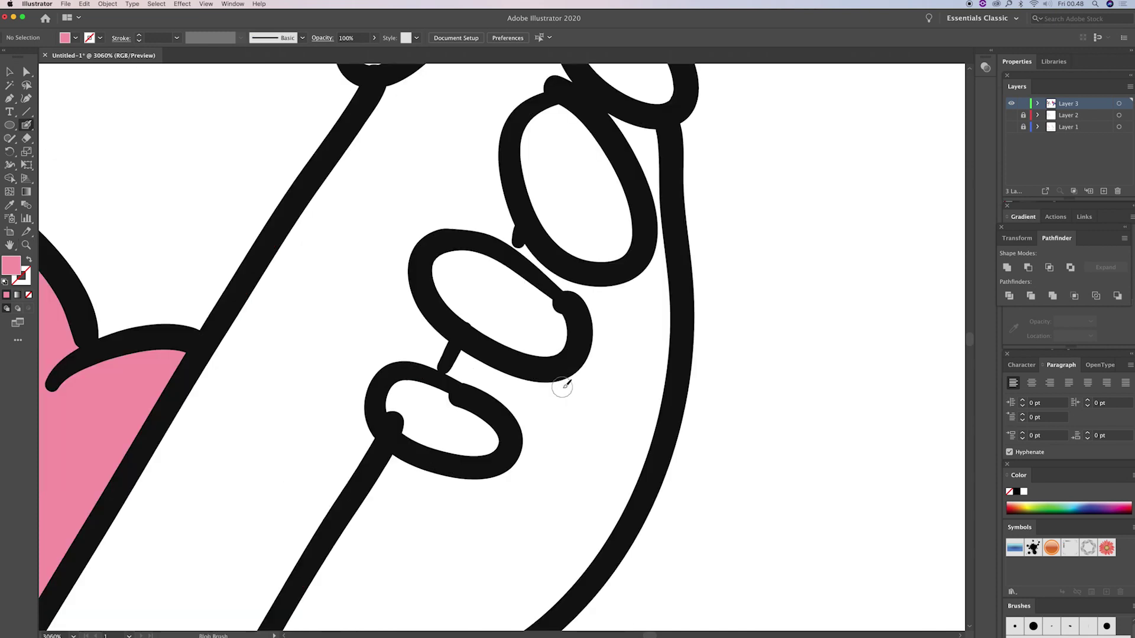
# Step: Sample the black outline colour and Blob Brush over the join between two finger ovals
pyautogui.press('v')
pyautogui.press('i')
pyautogui.click(674, 391)
pyautogui.hotkey('shift', 'v')
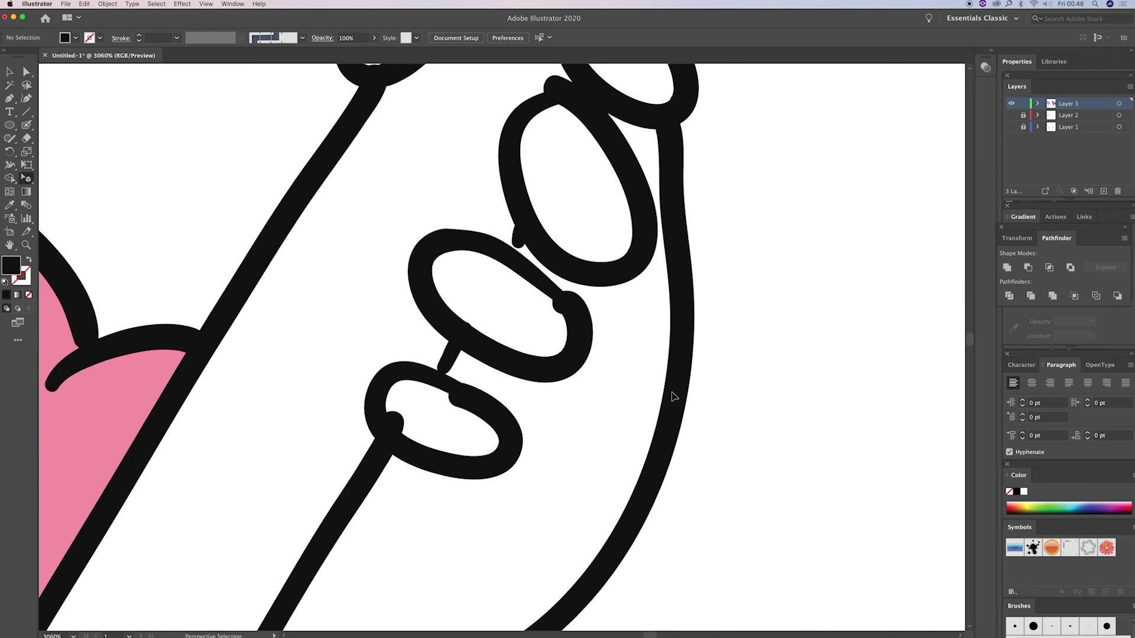
pyautogui.hotkey('shift', 'b')
pyautogui.moveTo(508, 245); pyautogui.dragTo(523, 233)
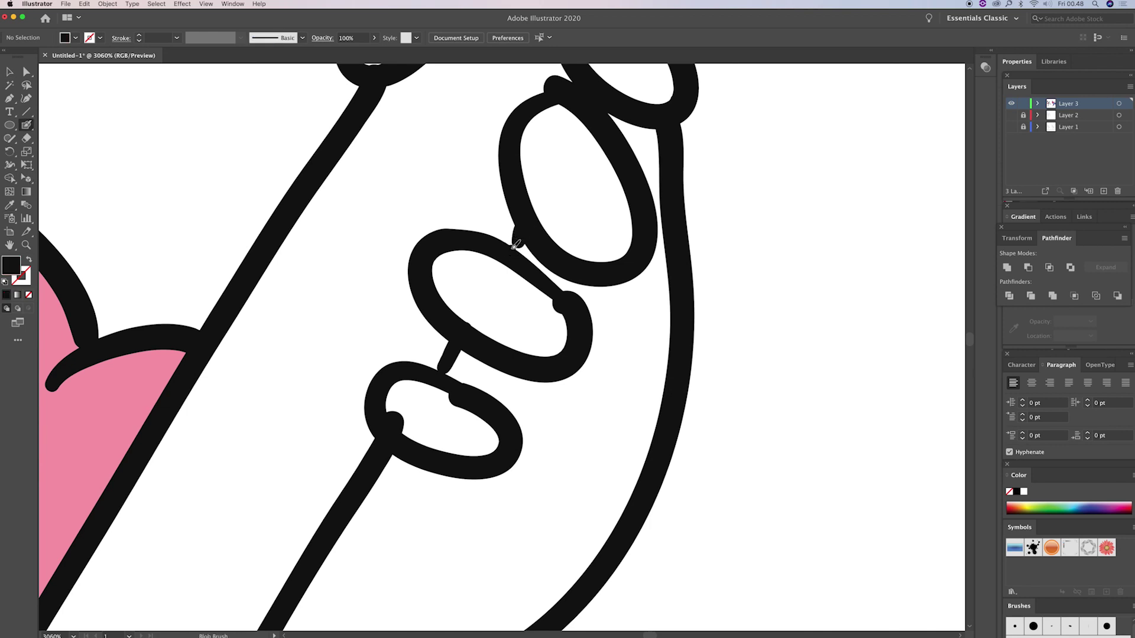
# Step: Zoom out from the fingers to show more of the hand and arm
pyautogui.press('z')
pyautogui.keyDown('alt'); pyautogui.click(602, 399); pyautogui.keyUp('alt')
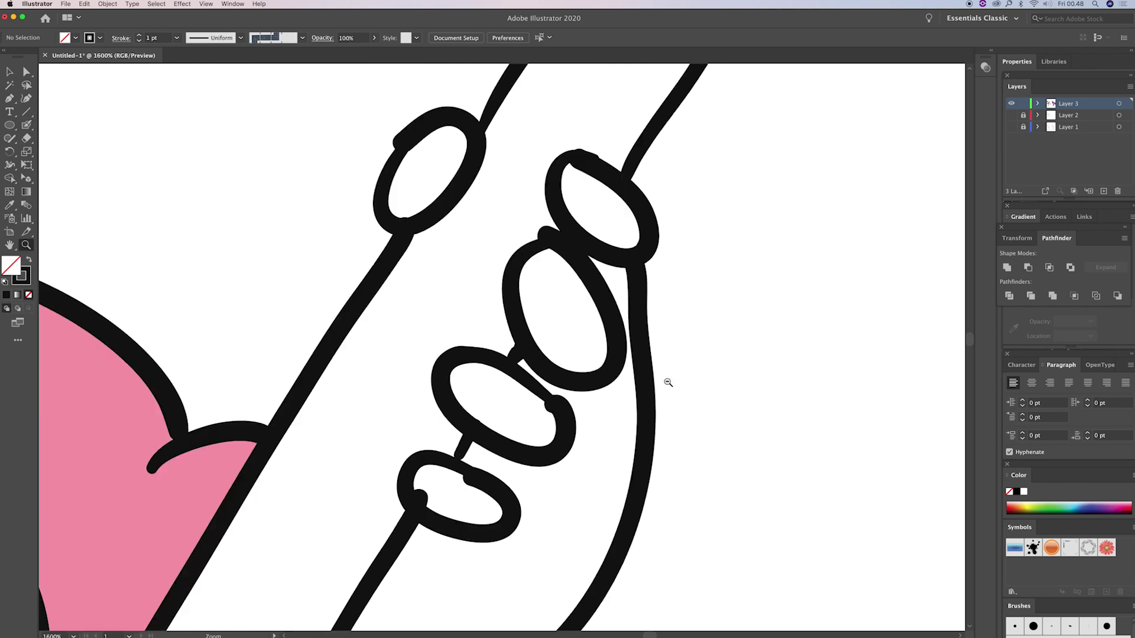
pyautogui.keyDown('alt'); pyautogui.click(673, 382); pyautogui.keyUp('alt')
pyautogui.hscroll(5, 467, 352)
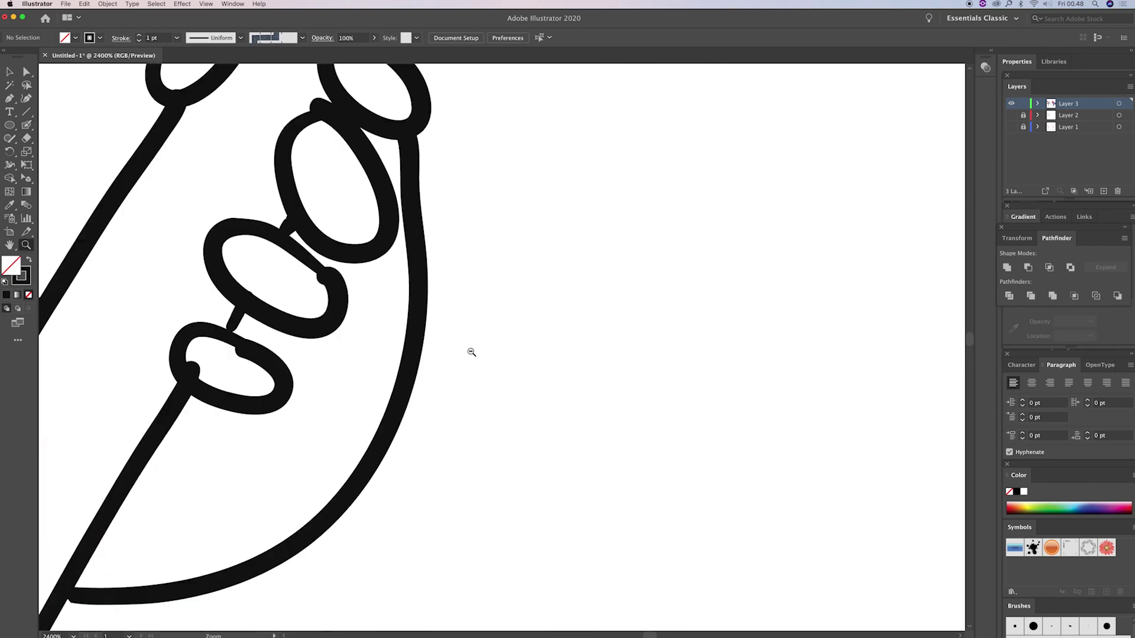
pyautogui.keyDown('alt'); pyautogui.click(333, 348); pyautogui.keyUp('alt')
pyautogui.keyDown('alt'); pyautogui.click(289, 340); pyautogui.keyUp('alt')
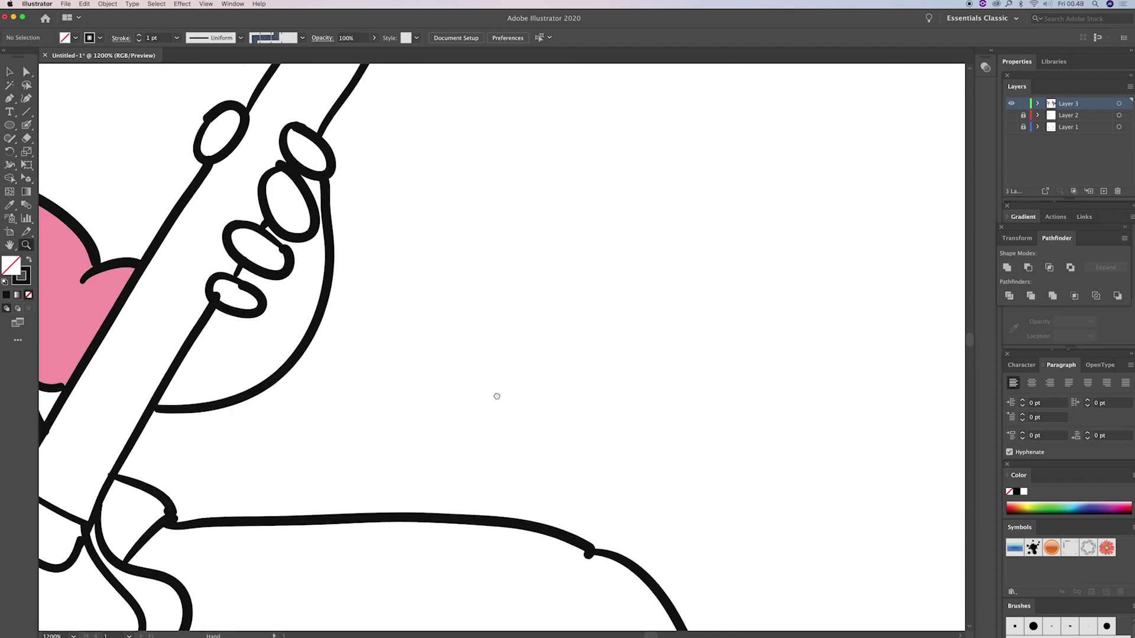
pyautogui.hscroll(-5, 497, 394)
pyautogui.scroll(2, 496, 395)
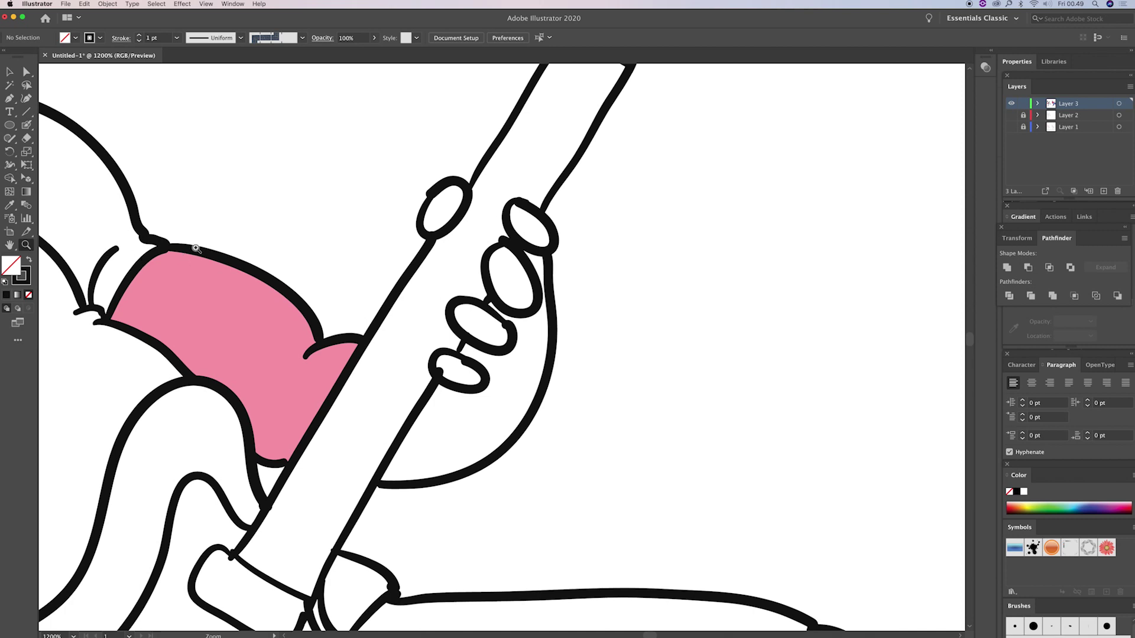
# Step: Sample the pink skin colour as the fill and select all the artwork
pyautogui.press('i')
pyautogui.click(243, 338)
pyautogui.press('v')
pyautogui.hotkey('ctrl', 'a')
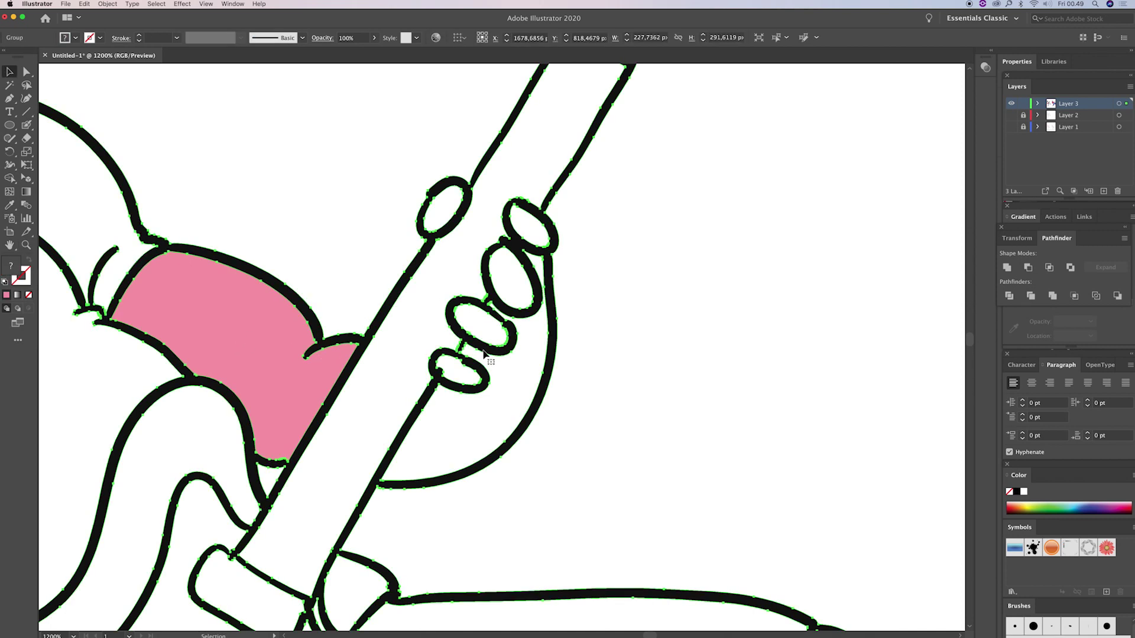
pyautogui.hotkey('shift', 'n')
pyautogui.press('v')
# Step: Shape Builder-fill the palm, the finger ovals and the thumb oval pink
pyautogui.hotkey('shift', 'm')
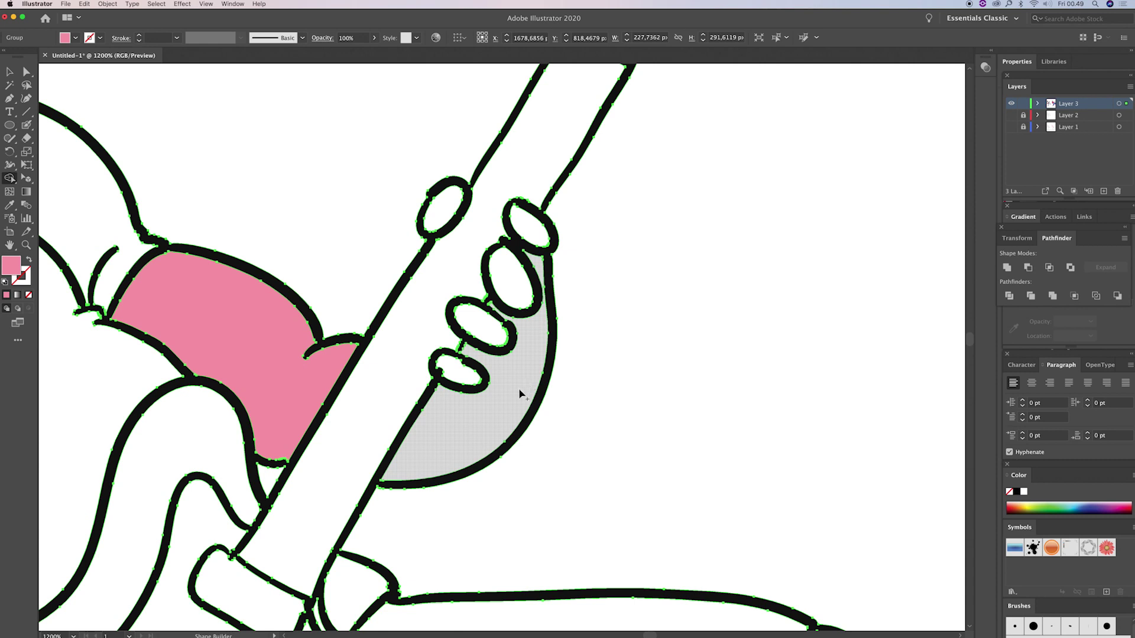
pyautogui.click(476, 397)
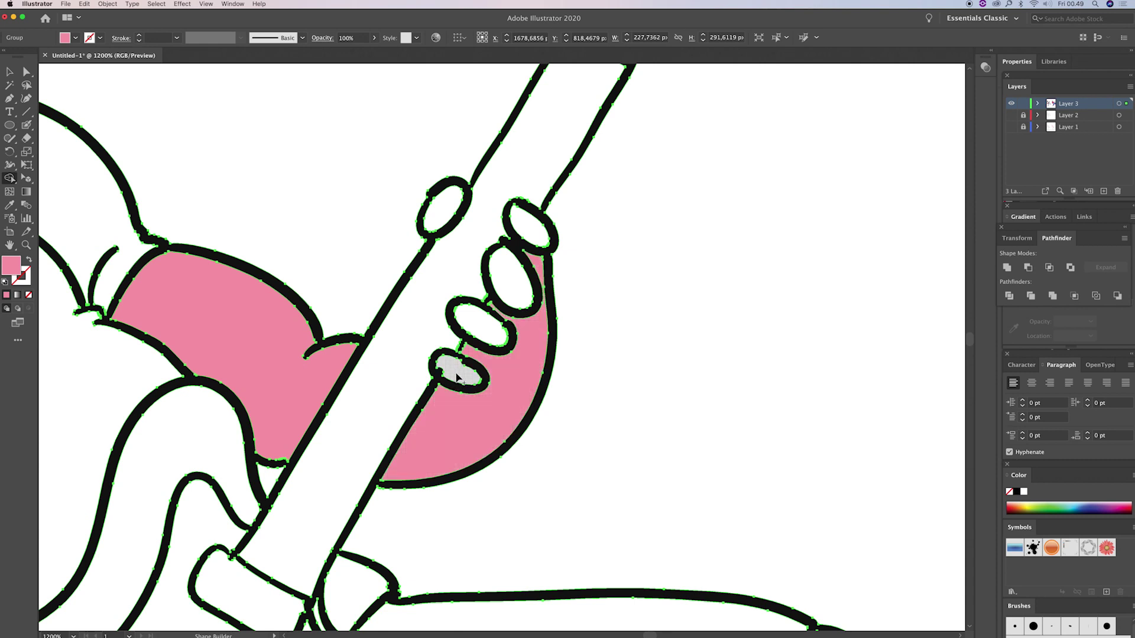
pyautogui.click(486, 332)
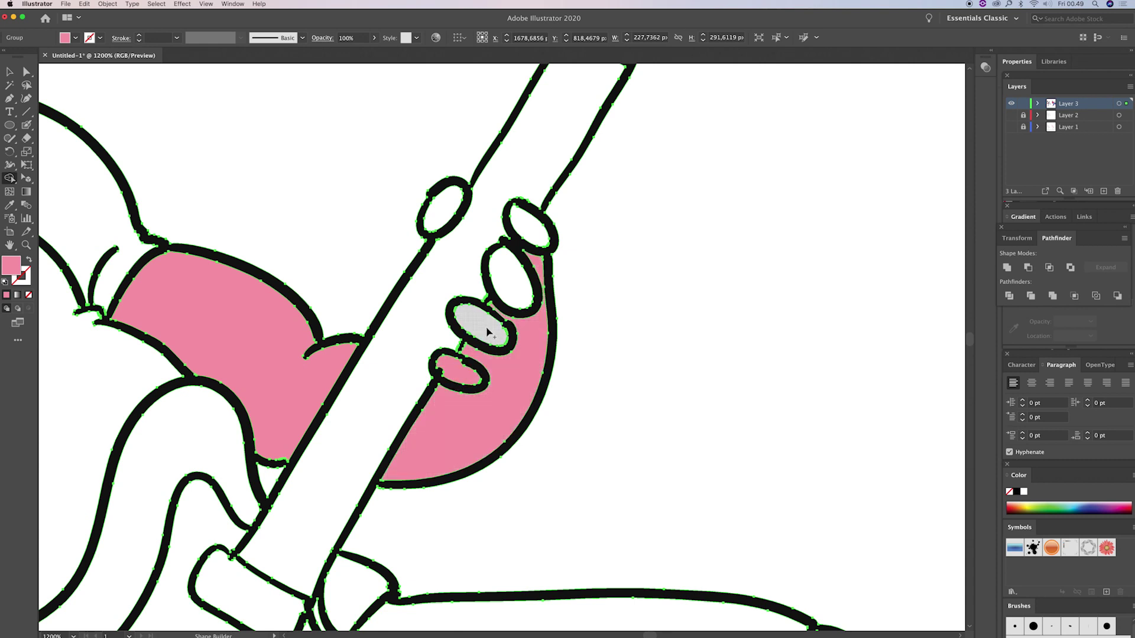
pyautogui.click(533, 251)
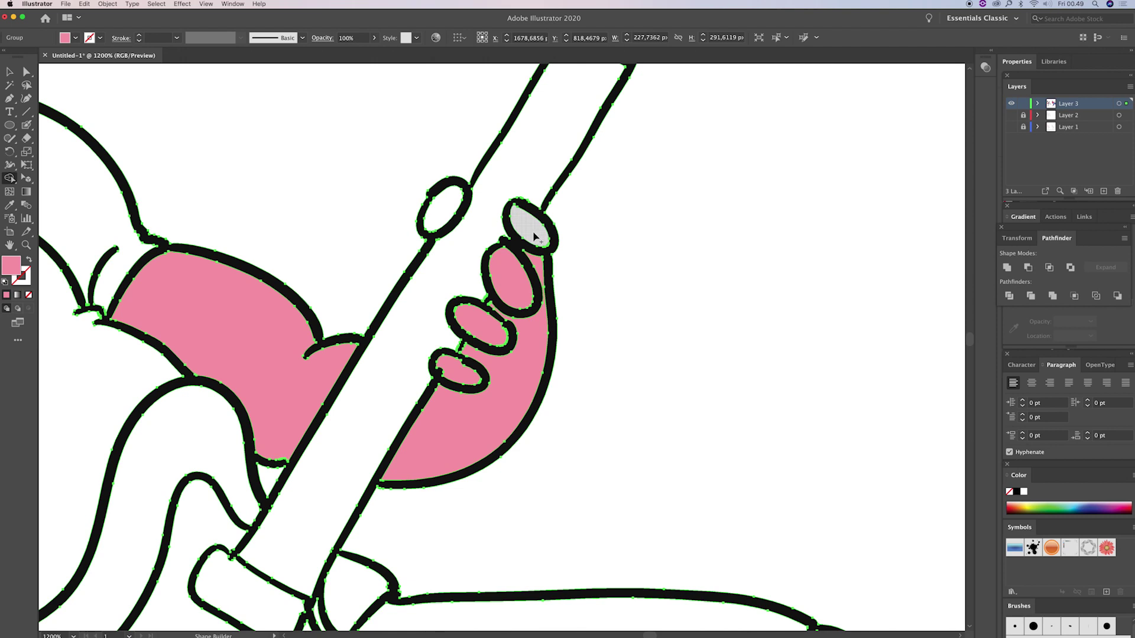
pyautogui.click(535, 236)
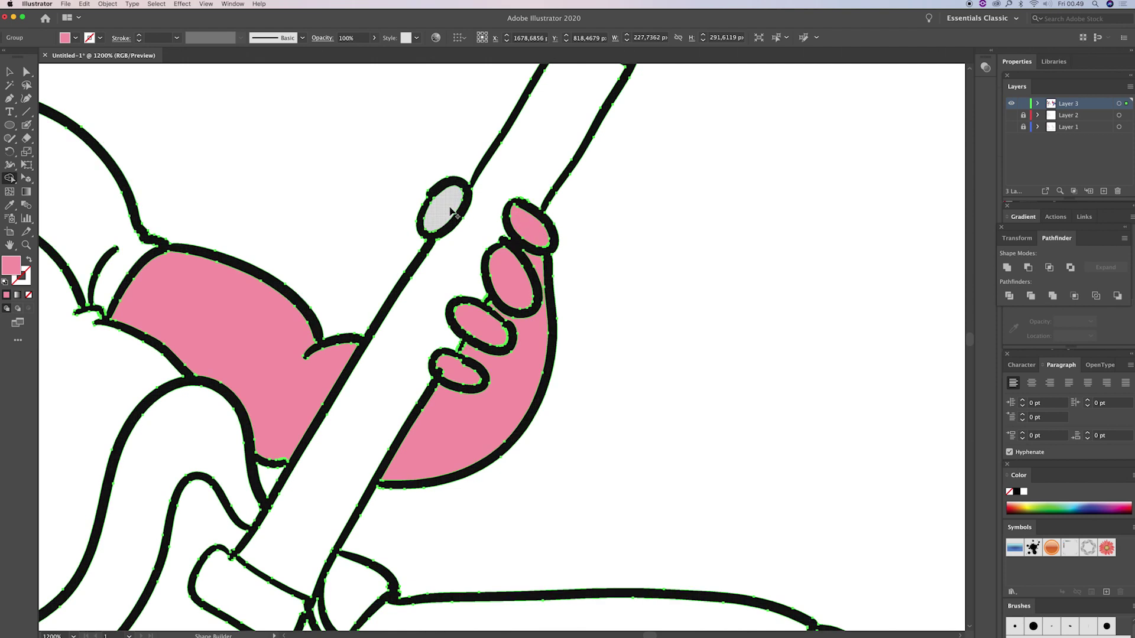
pyautogui.click(452, 220)
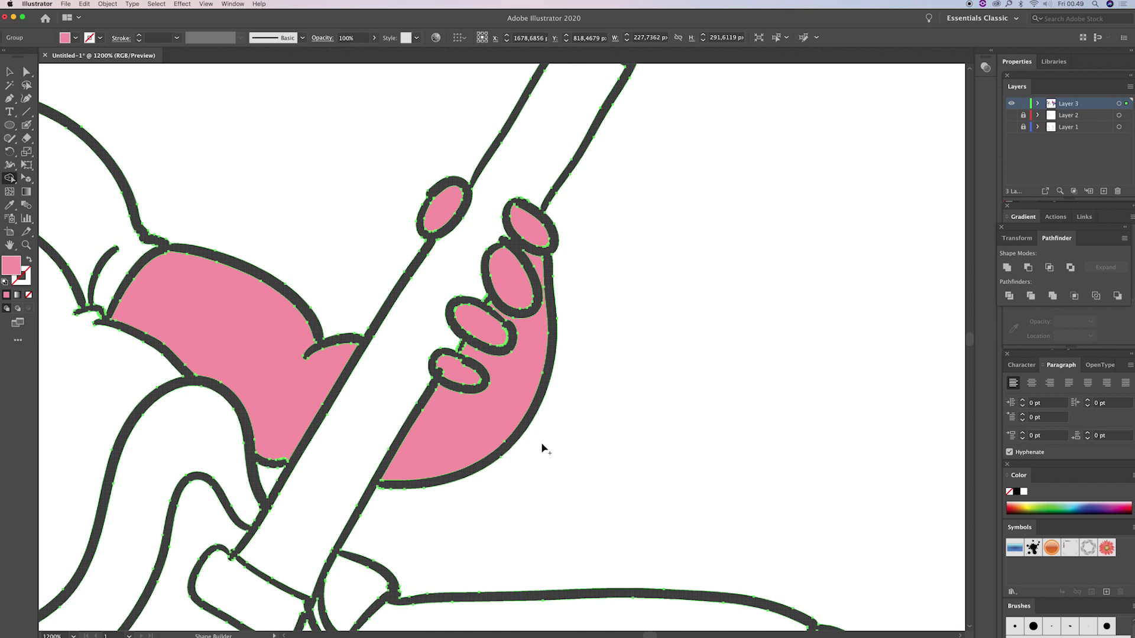
# Step: Zoom out to show the whole guitarist, including the guitar body and leg
pyautogui.hotkey('ctrl', '-')
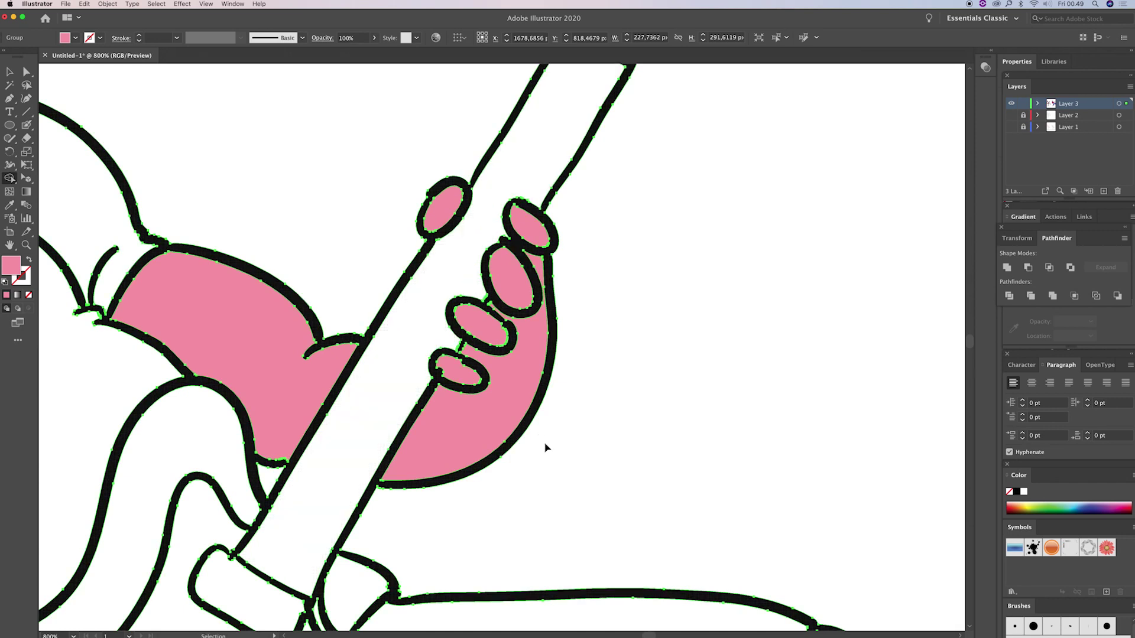
pyautogui.scroll(-5, 545, 447)
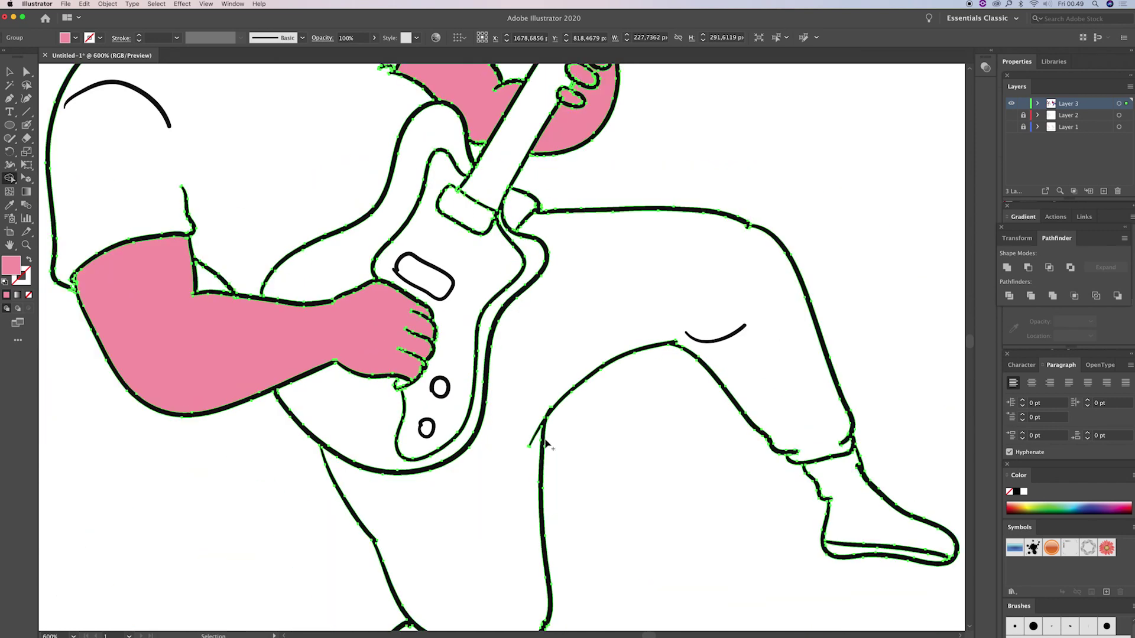
pyautogui.hotkey('ctrl', '-')
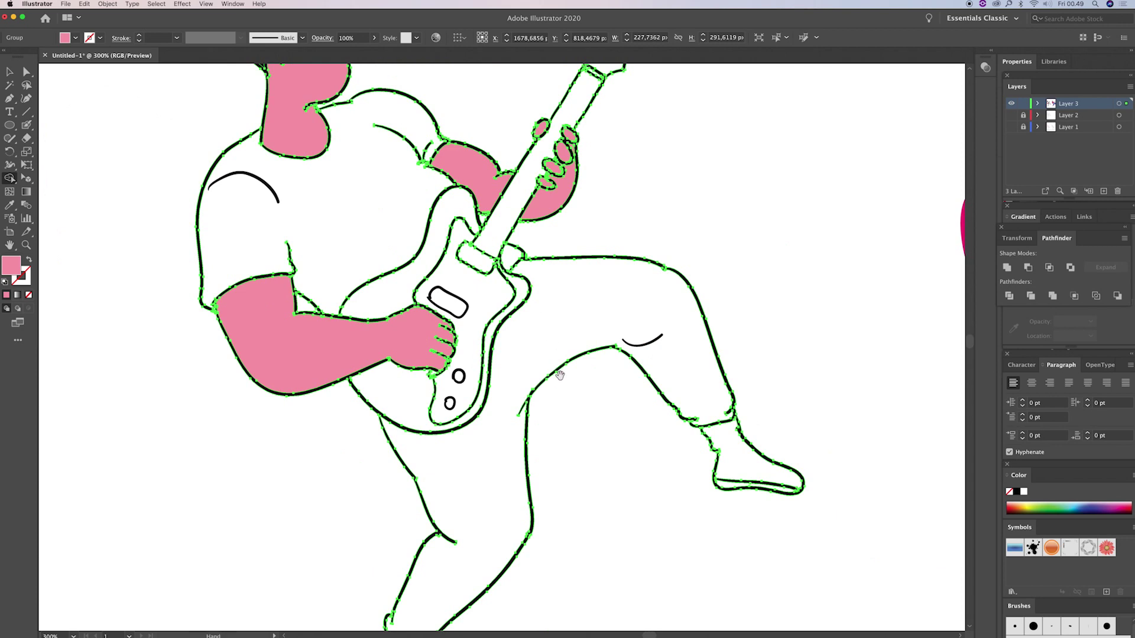
pyautogui.scroll(3, 566, 386)
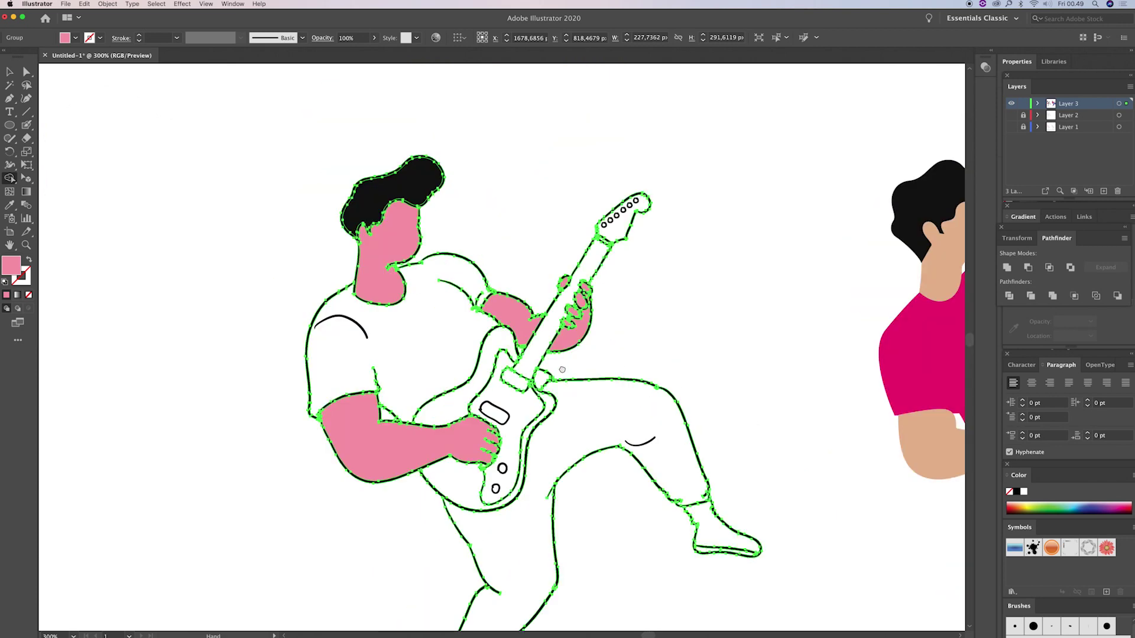
pyautogui.scroll(-1, 546, 355)
pyautogui.hscroll(1, 546, 355)
# Step: Set a bright blue fill colour and fill the shirt with it
pyautogui.doubleClick(9, 265)
pyautogui.click(168, 150)
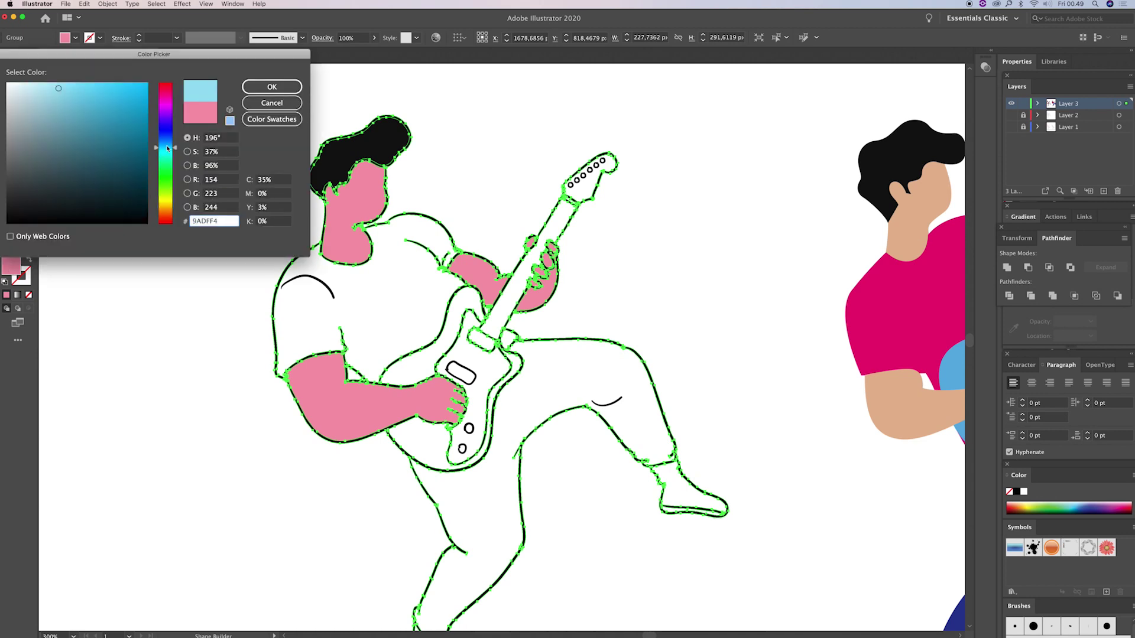
pyautogui.moveTo(167, 141); pyautogui.dragTo(162, 140)
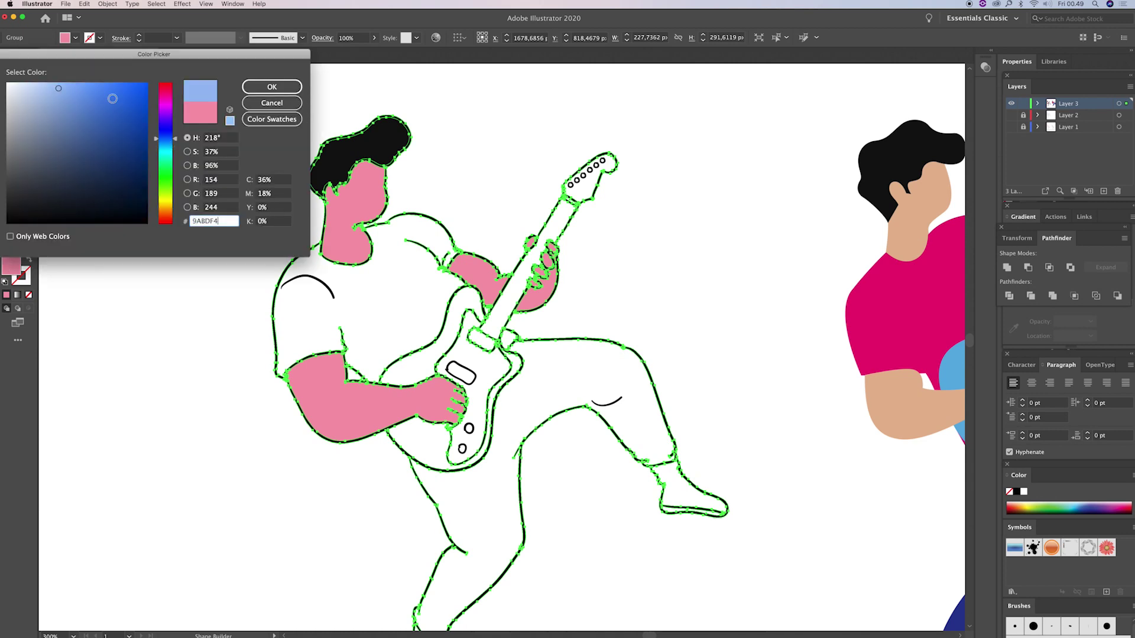
pyautogui.click(112, 99)
pyautogui.click(272, 87)
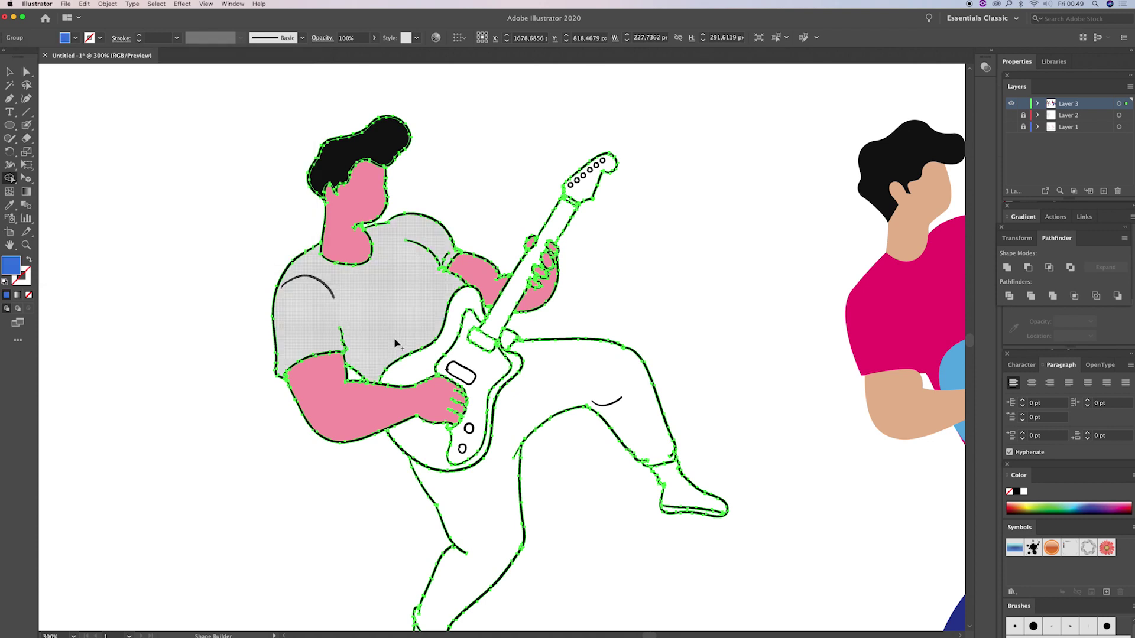
pyautogui.click(478, 353)
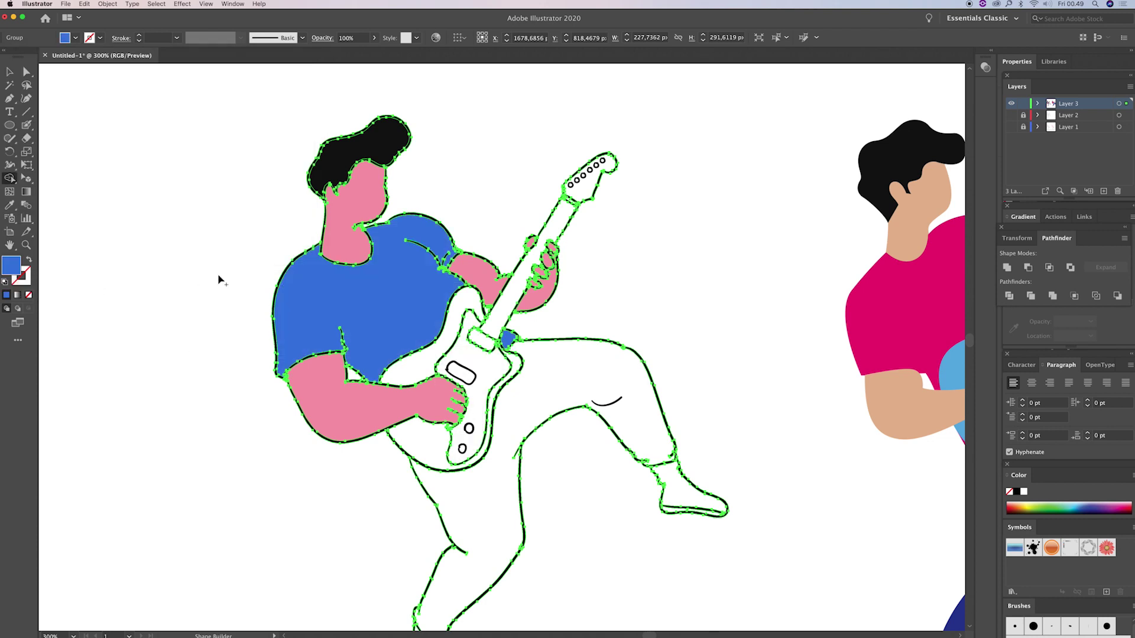
# Step: Set a yellow fill colour and fill the trousers with it
pyautogui.doubleClick(14, 268)
pyautogui.click(169, 206)
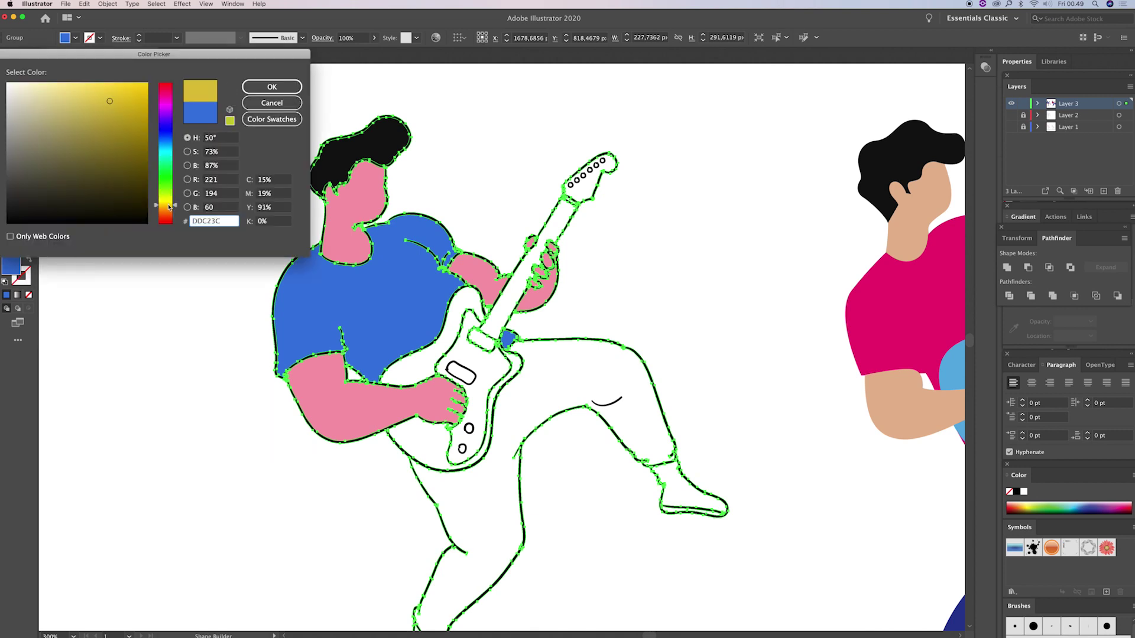
pyautogui.click(271, 87)
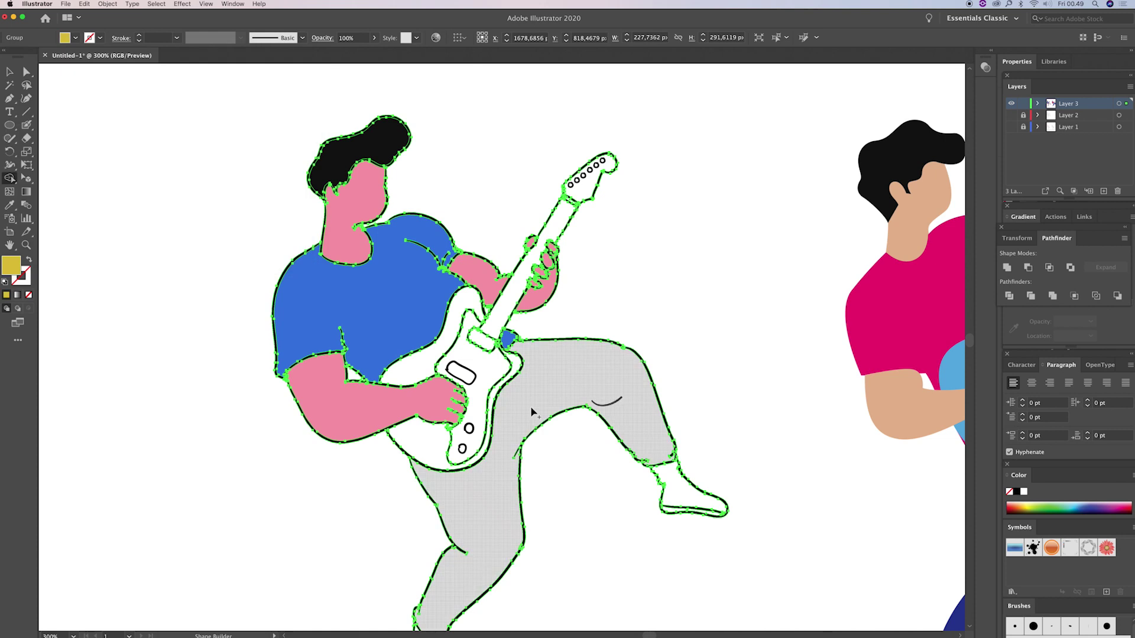
pyautogui.click(526, 457)
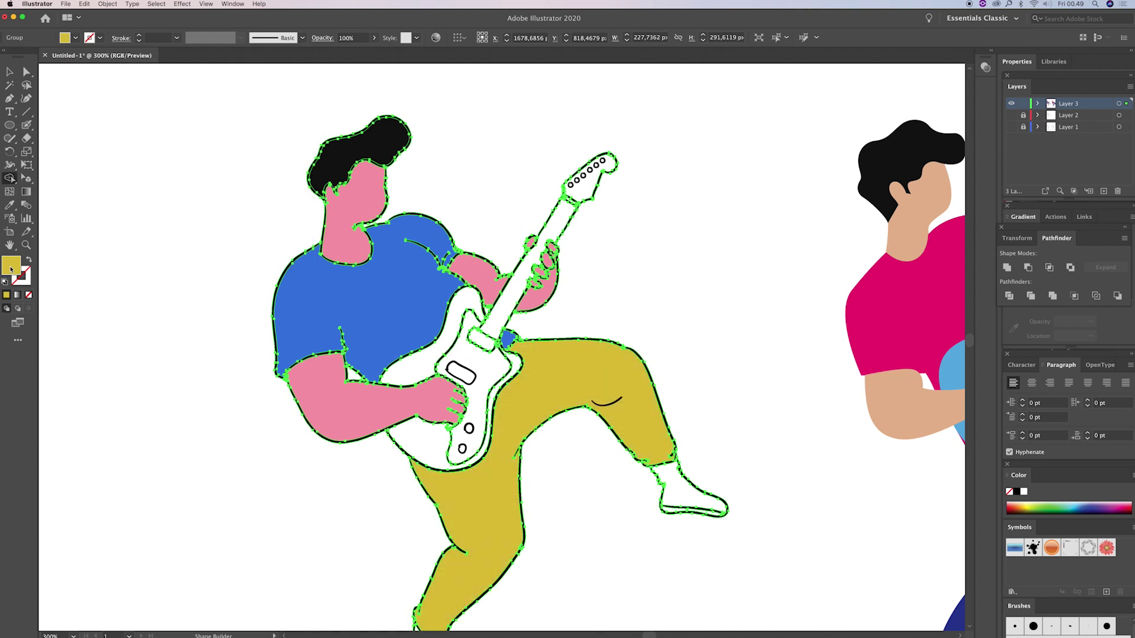
# Step: Set a bright red fill colour and fill the raised foot's shoe
pyautogui.doubleClick(11, 269)
pyautogui.click(165, 98)
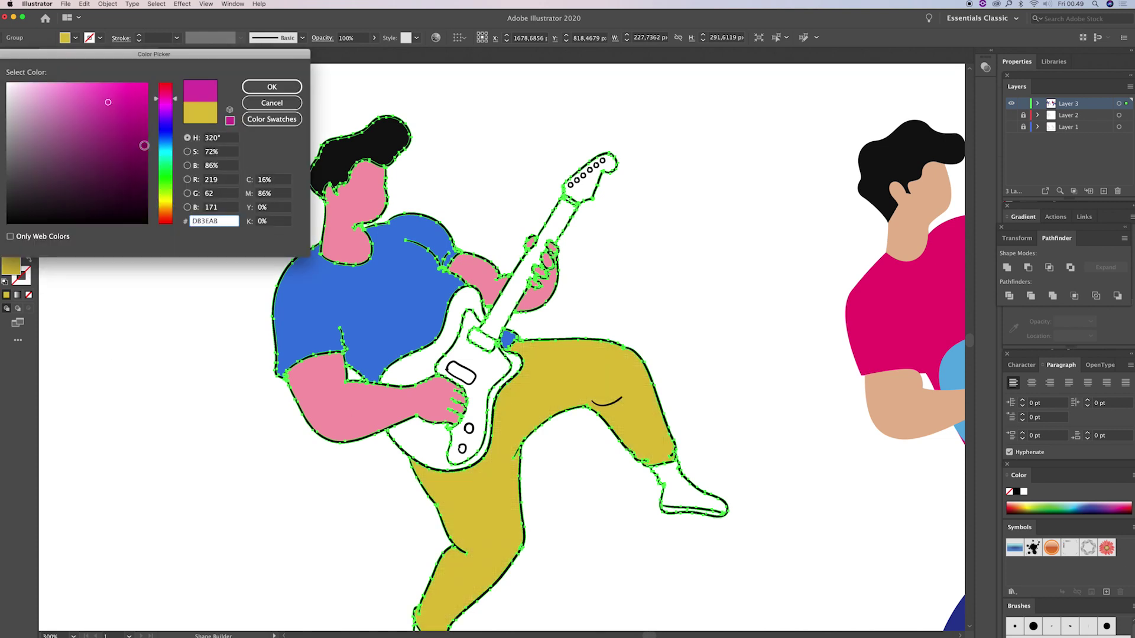
pyautogui.click(141, 146)
pyautogui.click(166, 88)
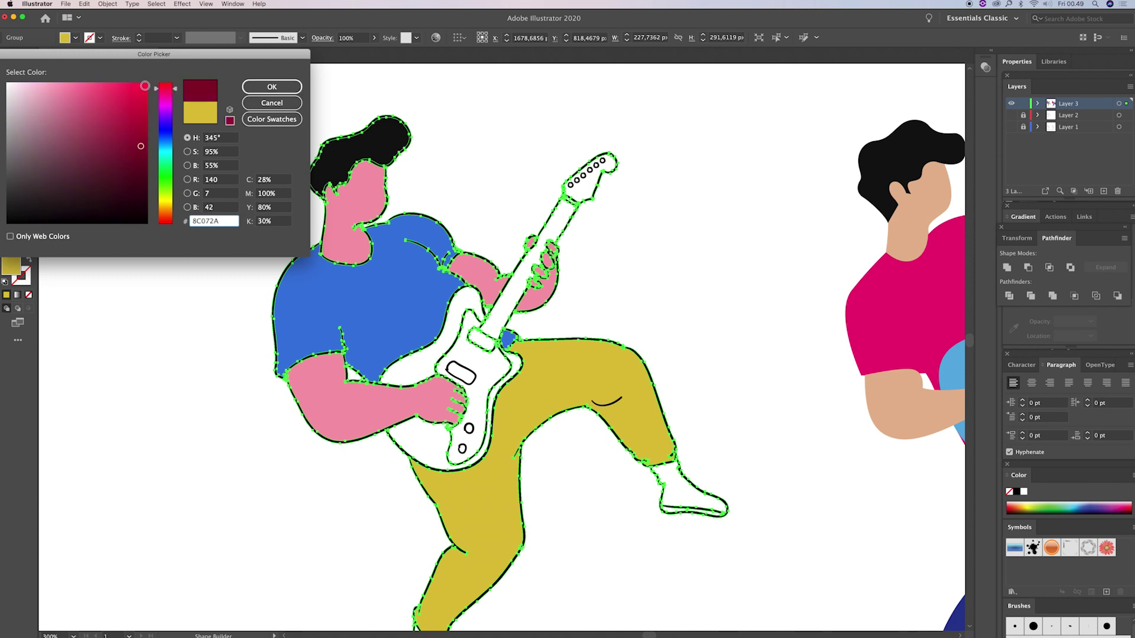
pyautogui.click(295, 87)
pyautogui.click(684, 499)
pyautogui.moveTo(610, 362); pyautogui.dragTo(612, 358)
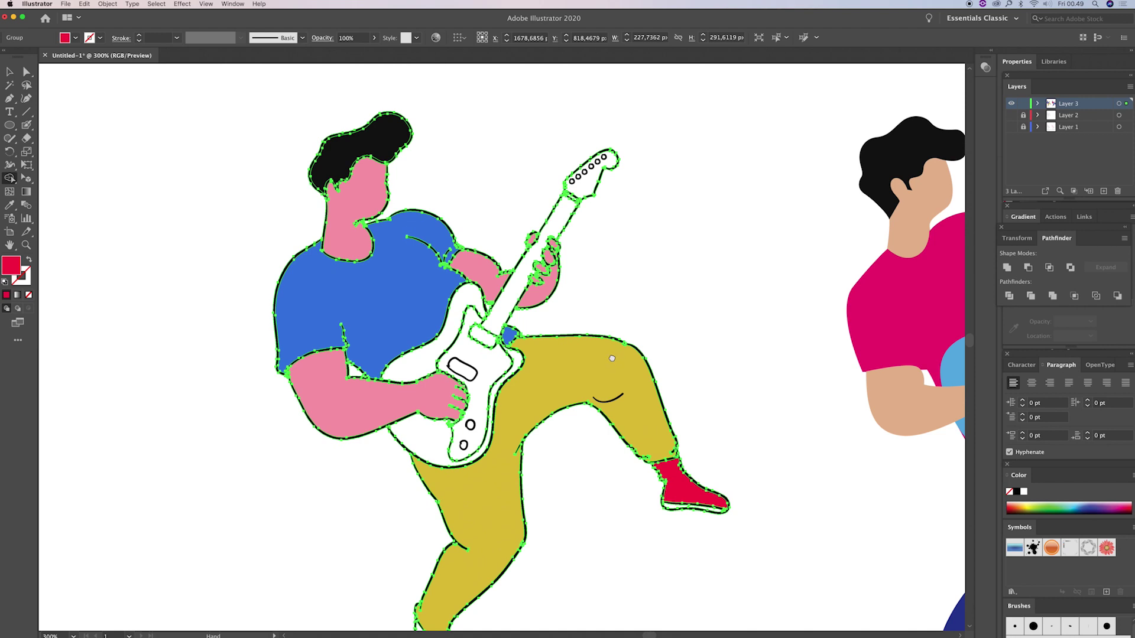
pyautogui.scroll(-5, 612, 358)
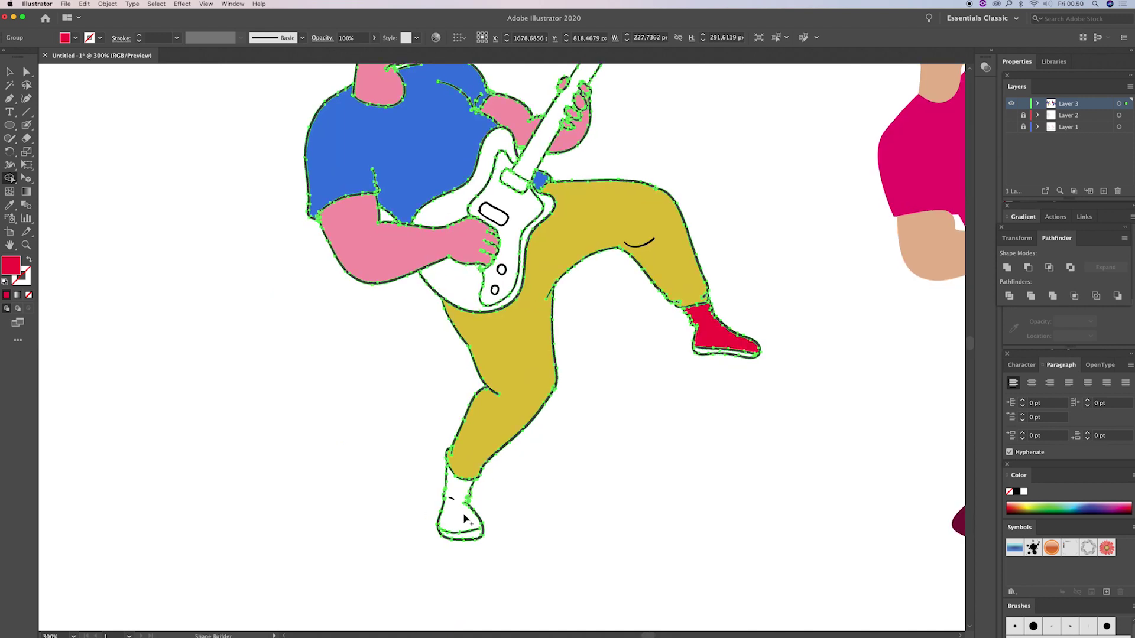
# Step: Deselect everything and zoom in closely on the white shoe
pyautogui.press('v')
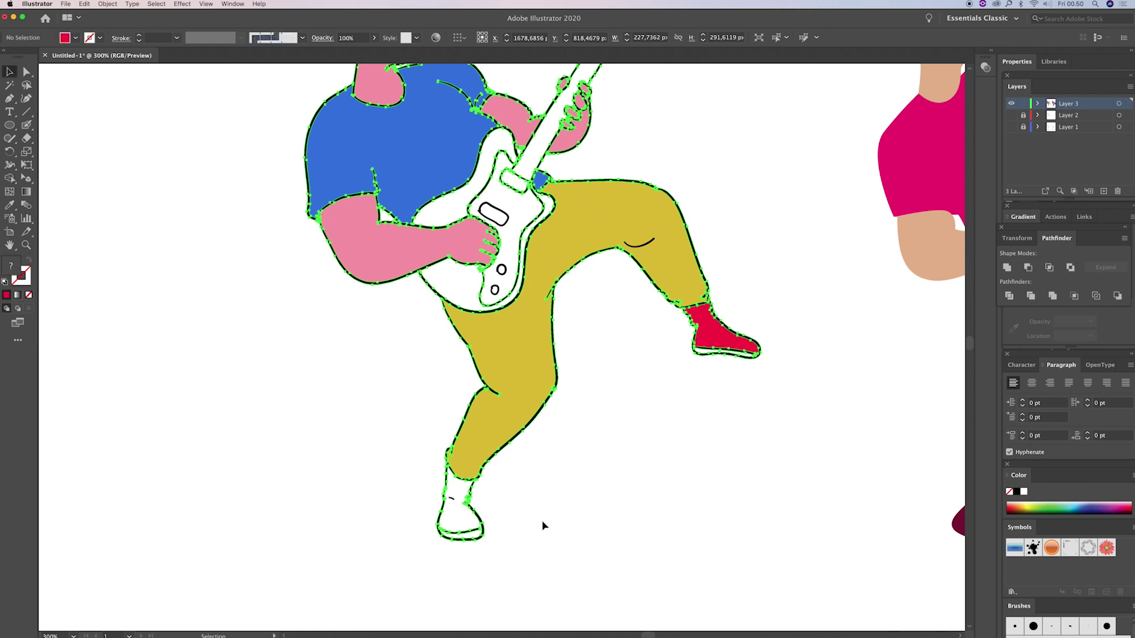
pyautogui.click(539, 524)
pyautogui.press('z')
pyautogui.moveTo(439, 467); pyautogui.dragTo(530, 530)
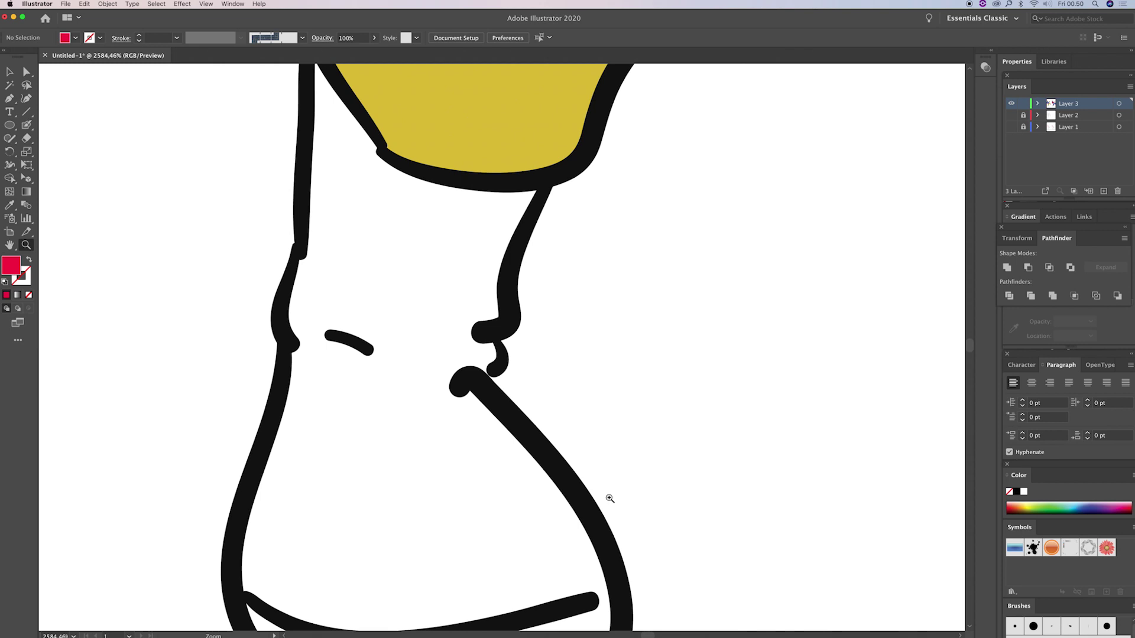
# Step: Sample the shoe outline's black, then zoom back out to show the whole leg
pyautogui.press('i')
pyautogui.click(538, 434)
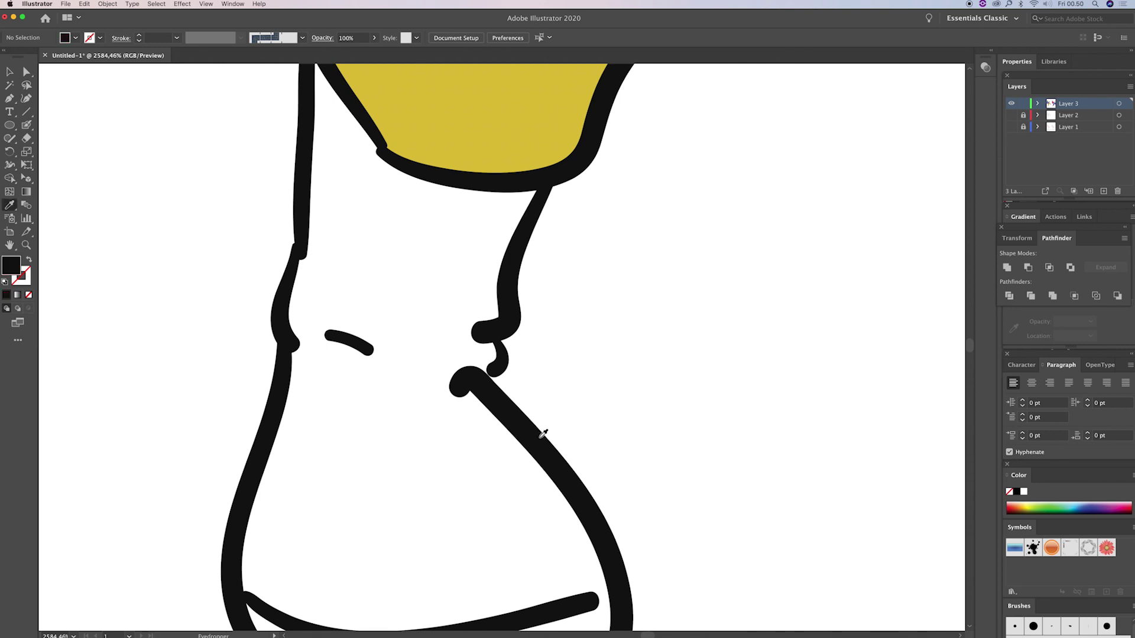
pyautogui.hotkey('shift', 'b')
pyautogui.press('v')
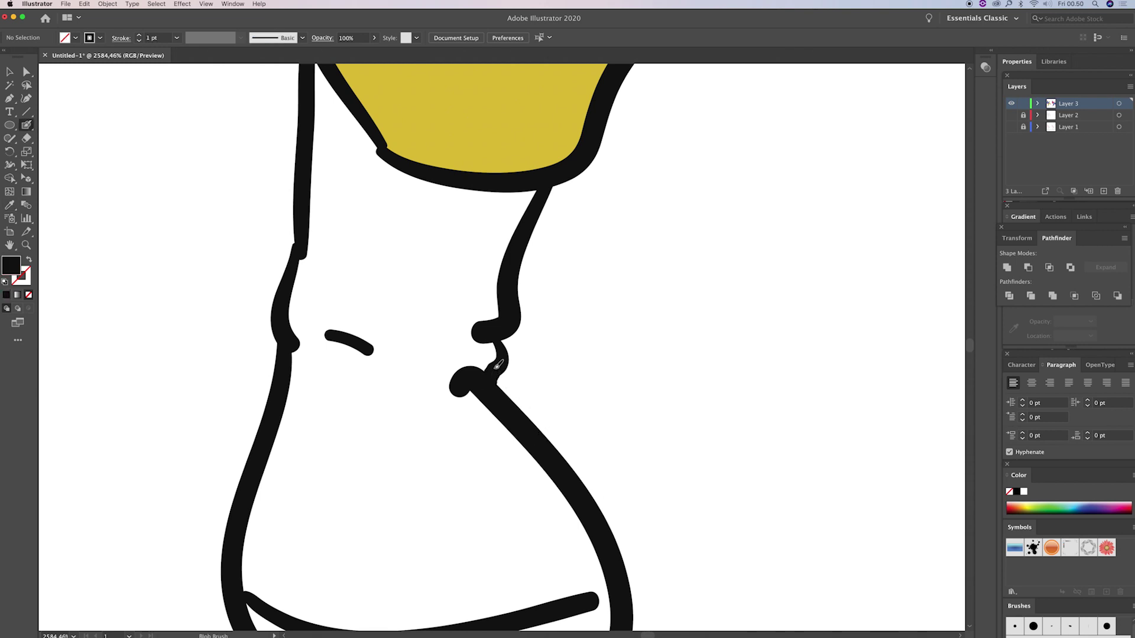
pyautogui.press('super+minus')
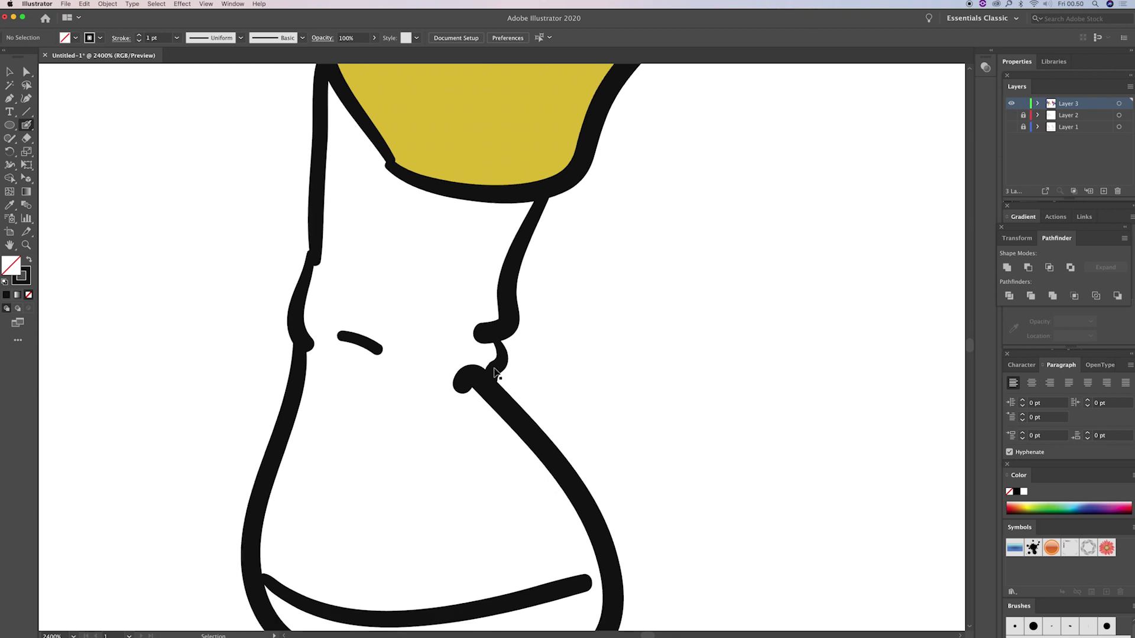
pyautogui.press('super+minus')
pyautogui.press('super+minus')
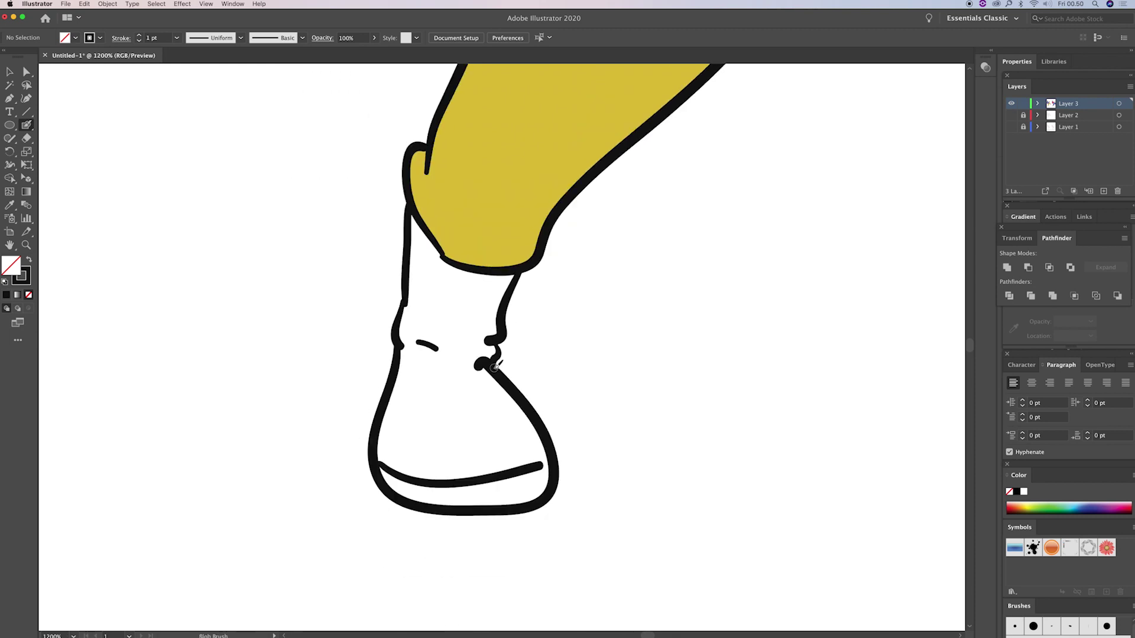
pyautogui.press('super+minus')
pyautogui.press('super+minus')
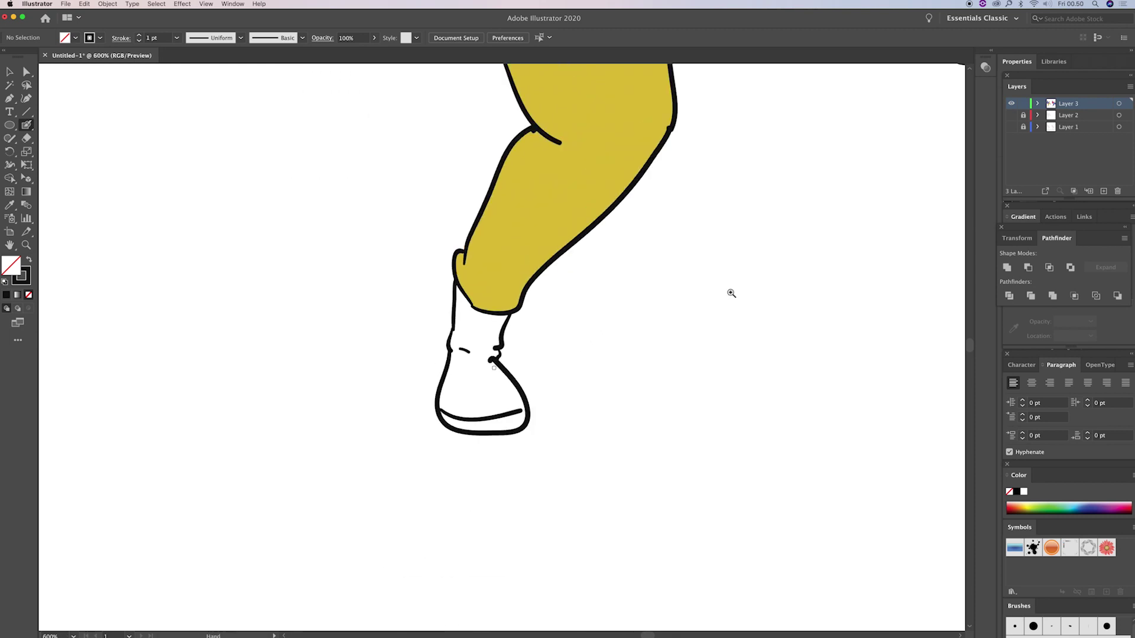
# Step: Fit the artboard and zoom in on both guitarists
pyautogui.press('super+0')
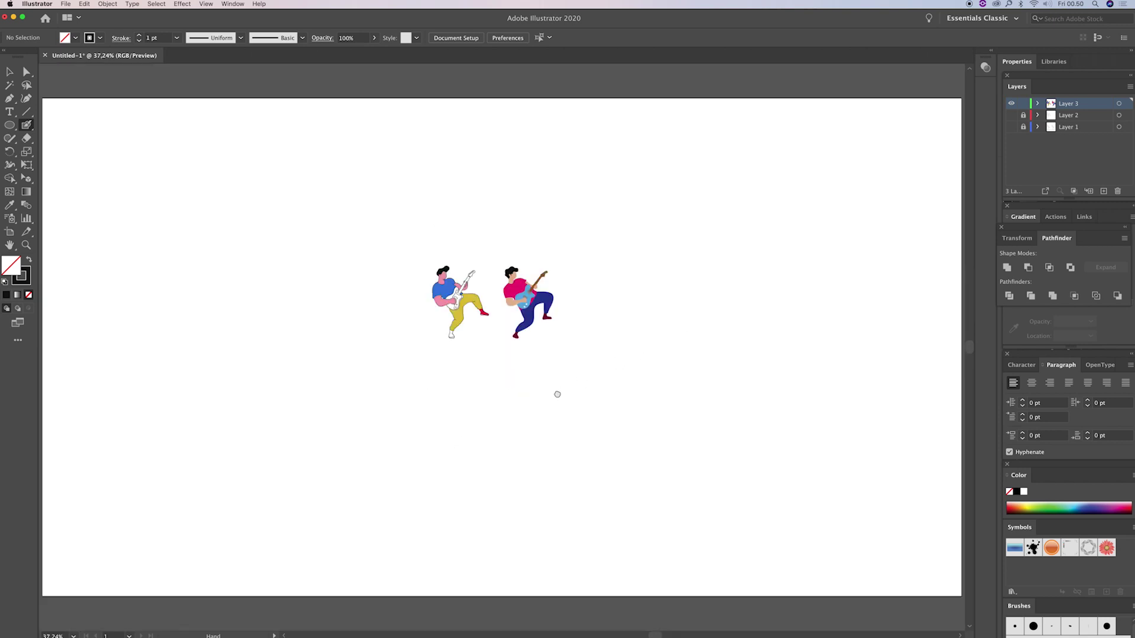
pyautogui.press('z')
pyautogui.moveTo(195, 335); pyautogui.dragTo(428, 452)
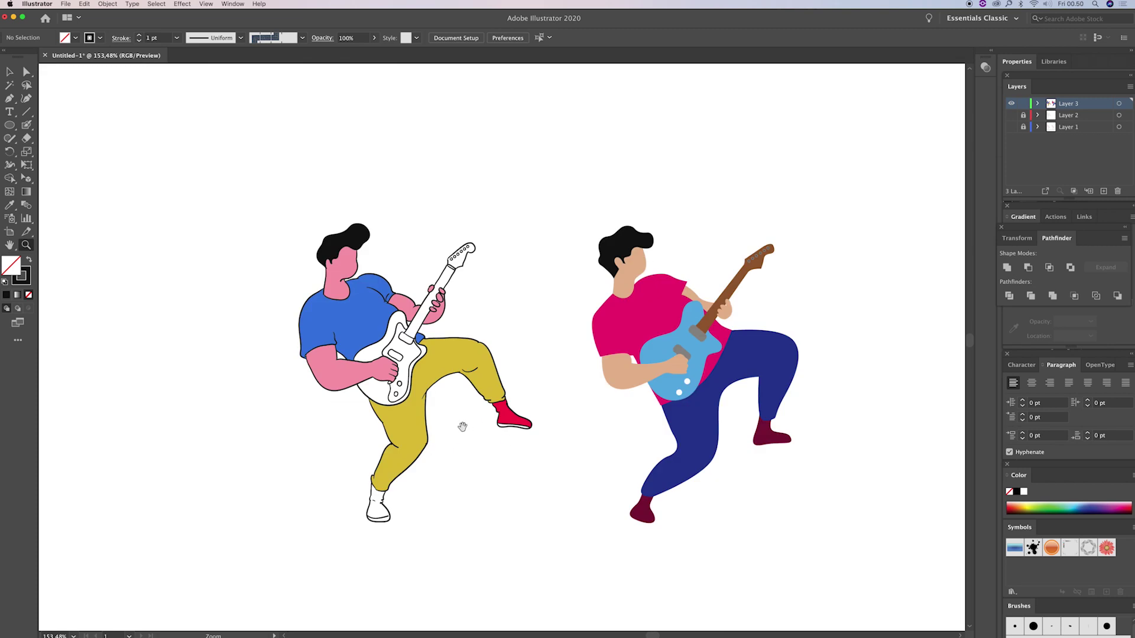
pyautogui.hscroll(-2, 477, 455)
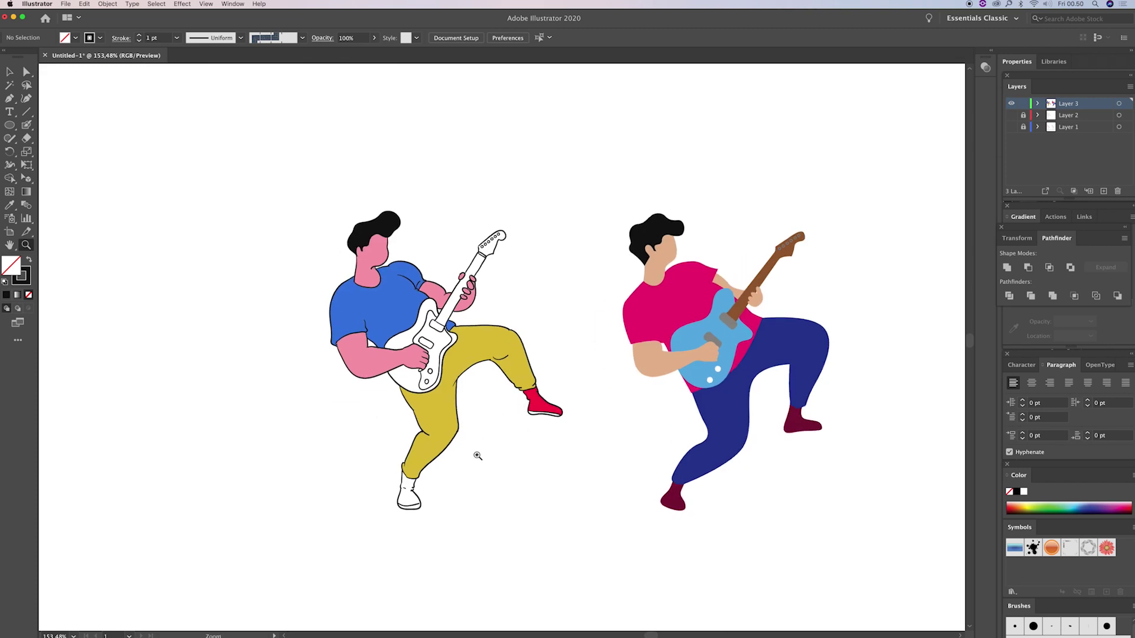
pyautogui.click(477, 455)
pyautogui.press('v')
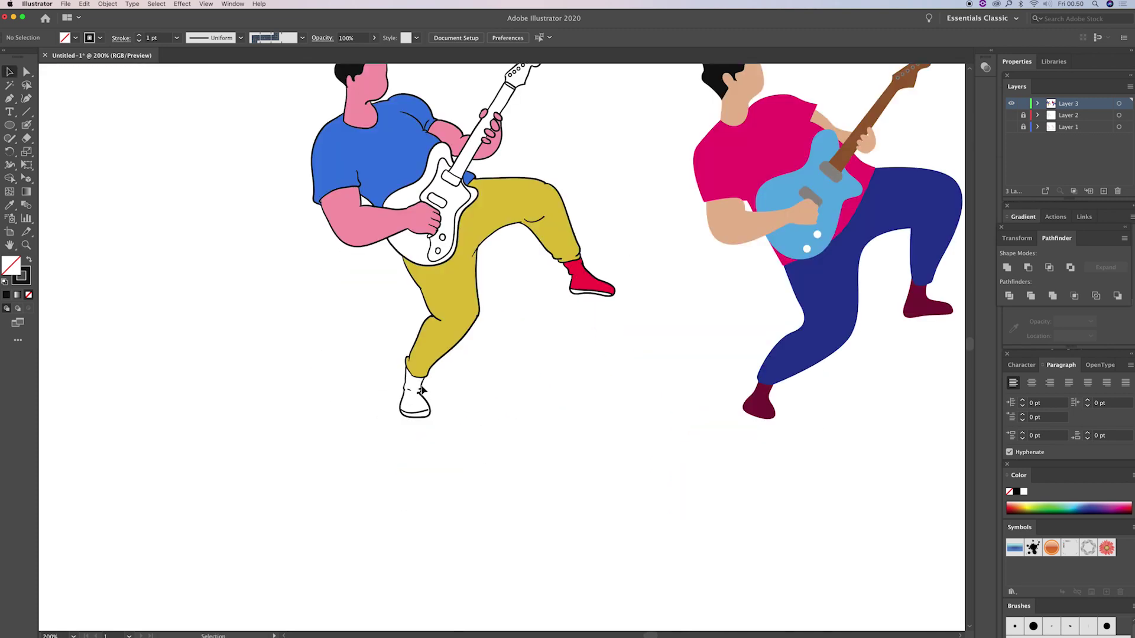
pyautogui.click(422, 390)
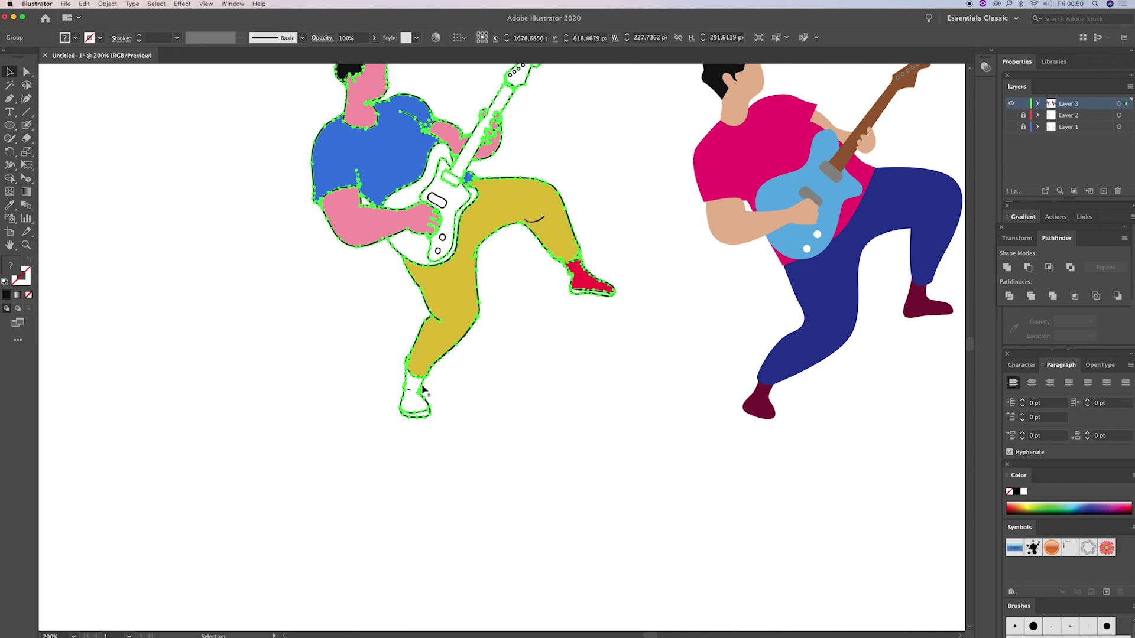
pyautogui.click(584, 401)
# Step: Sample the red shoe colour and Shape Builder-fill the white left shoe red
pyautogui.press('i')
pyautogui.click(583, 283)
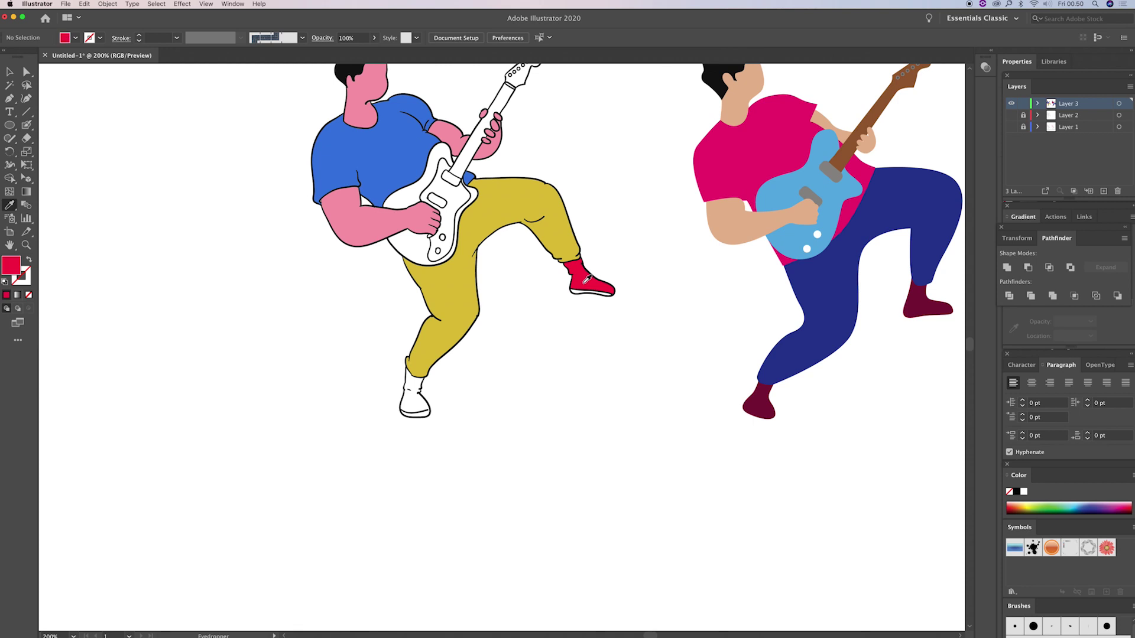
pyautogui.press('v')
pyautogui.click(430, 406)
pyautogui.hotkey('shift', 'm')
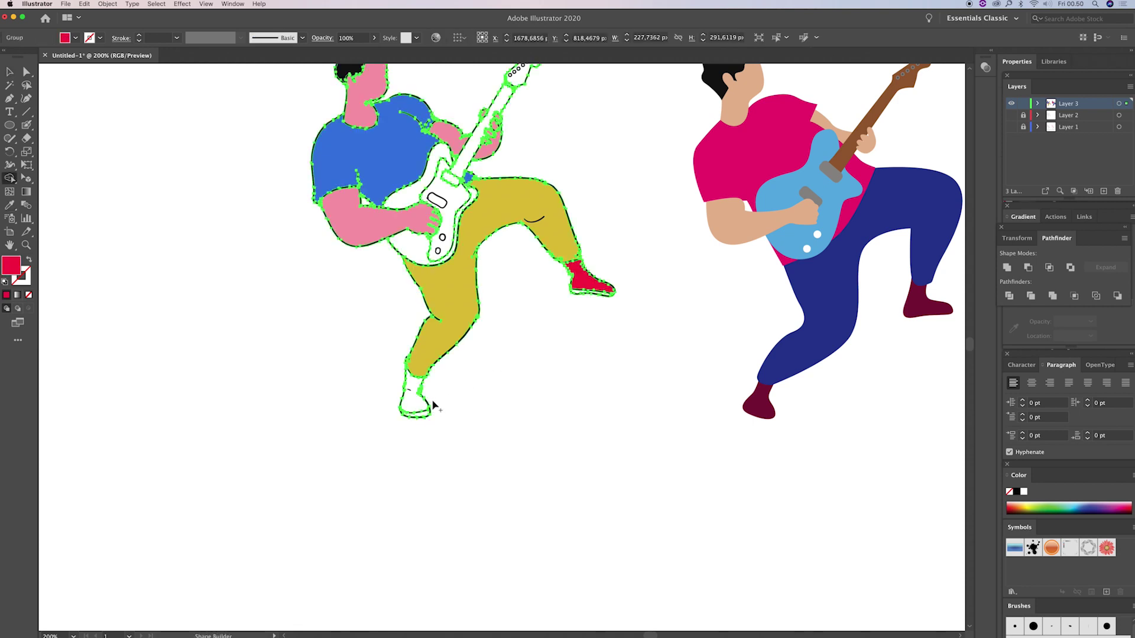
pyautogui.click(413, 406)
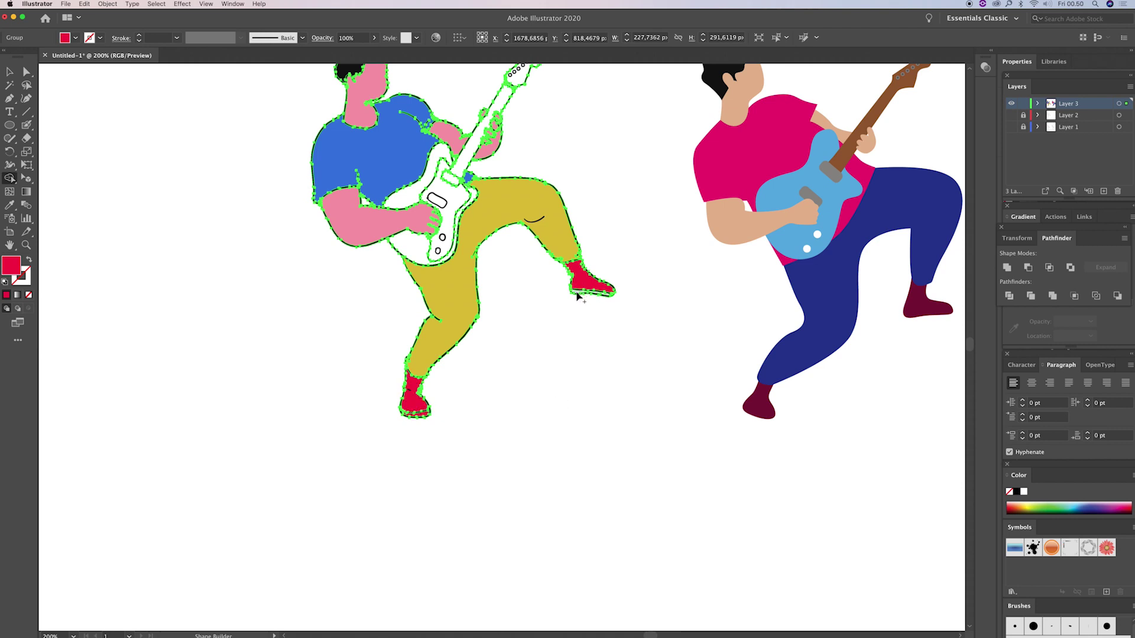
# Step: Fill the guitar body red and the neck and headstock brown (#755443)
pyautogui.click(420, 251)
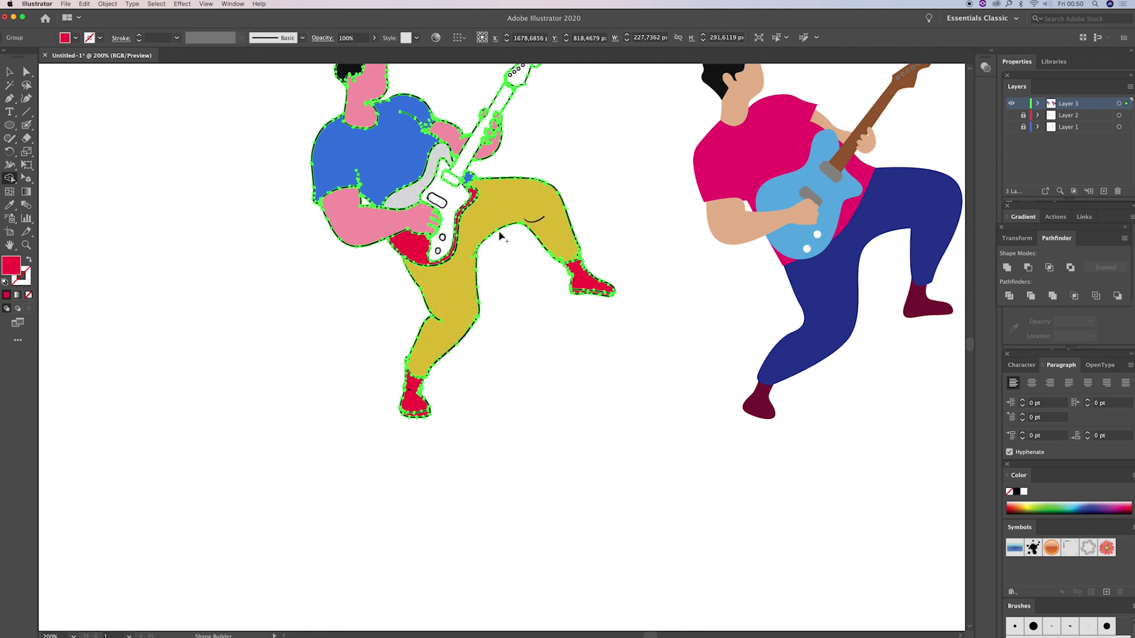
pyautogui.scroll(5, 554, 294)
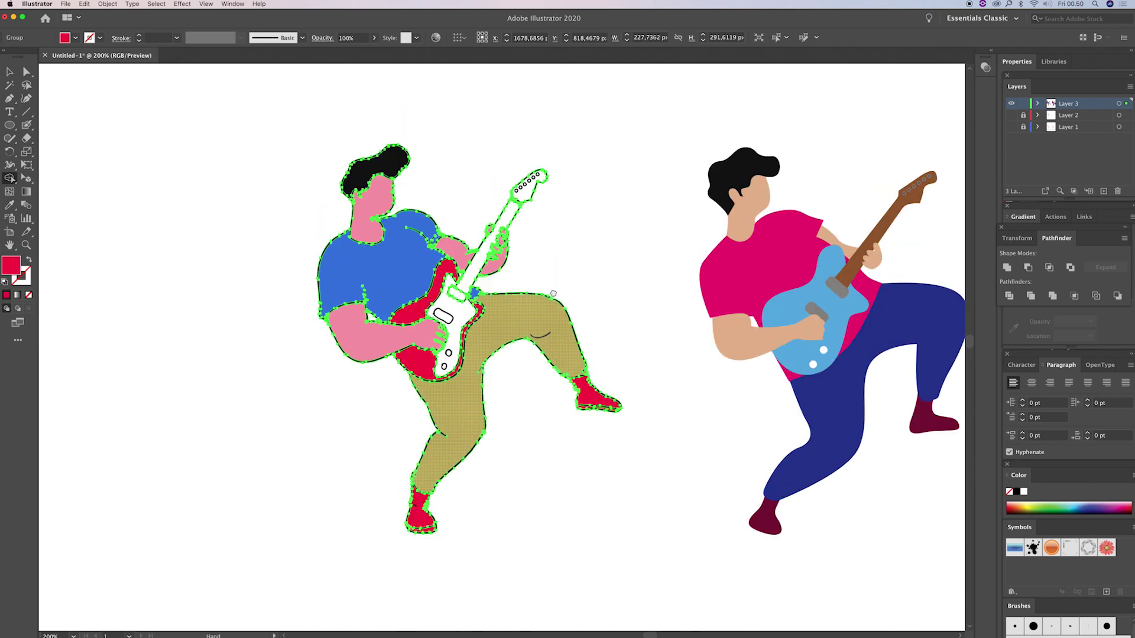
pyautogui.doubleClick(18, 268)
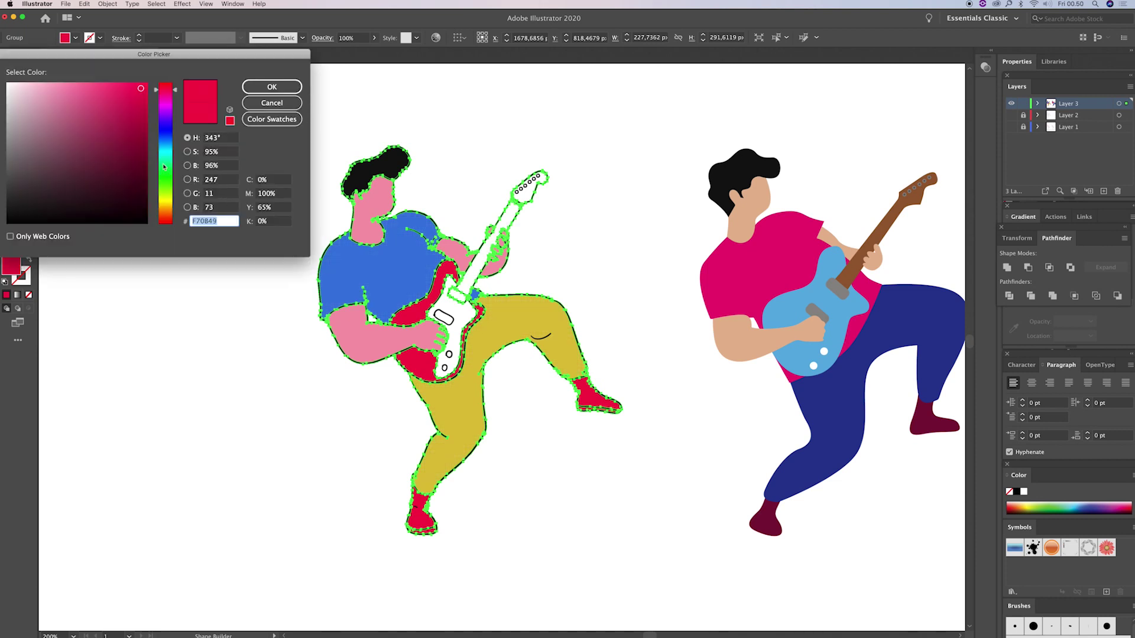
pyautogui.click(166, 217)
pyautogui.click(103, 99)
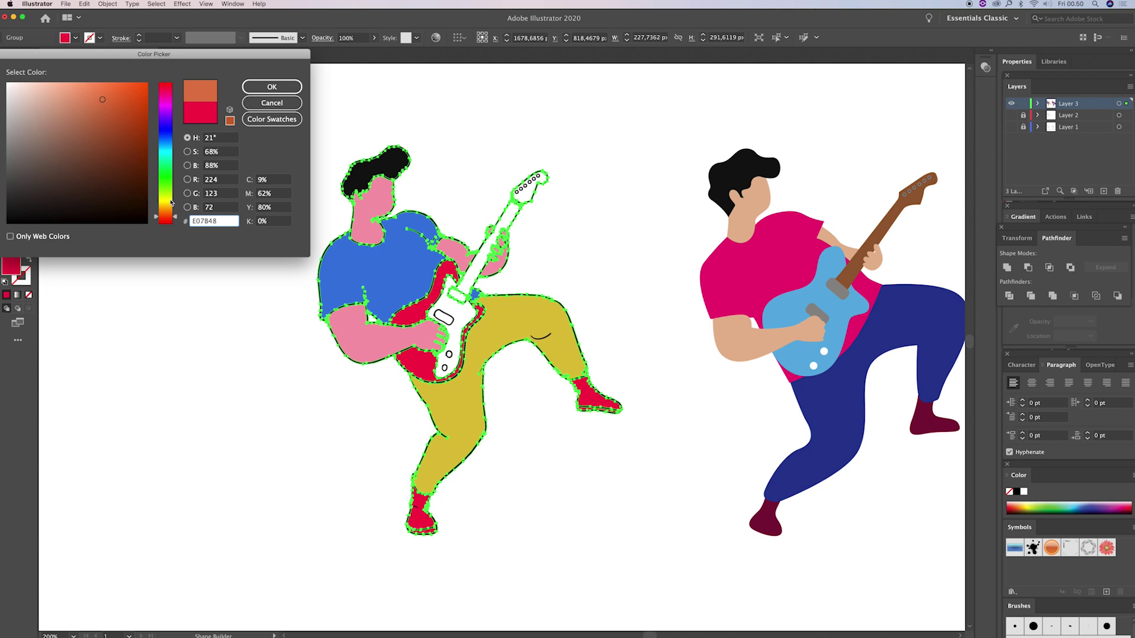
pyautogui.click(67, 159)
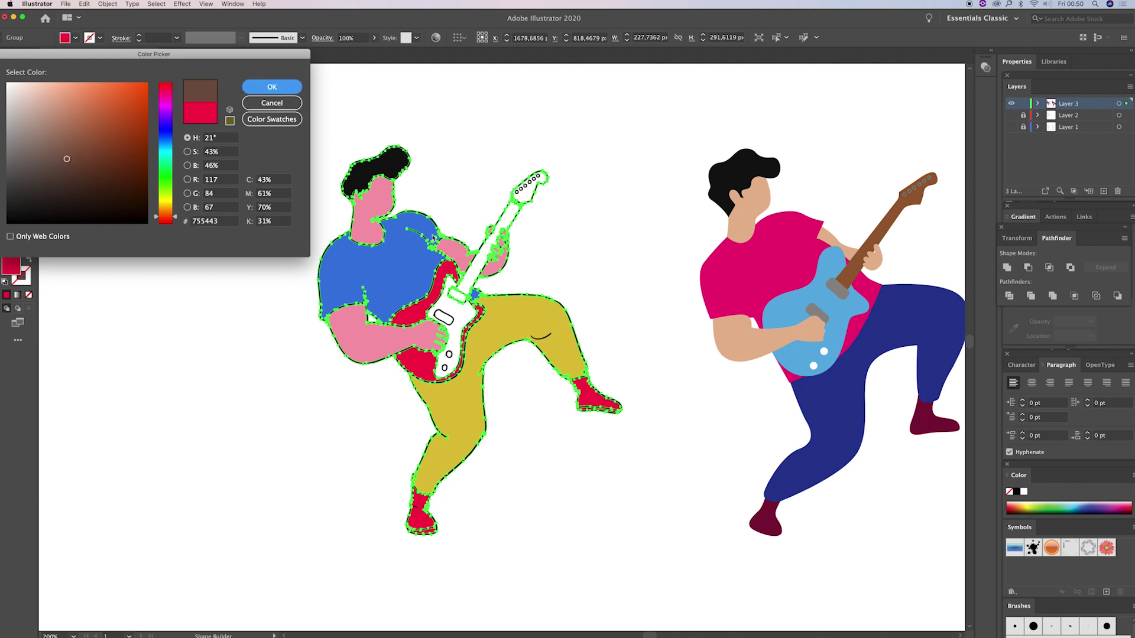
pyautogui.press('Return')
pyautogui.click(484, 263)
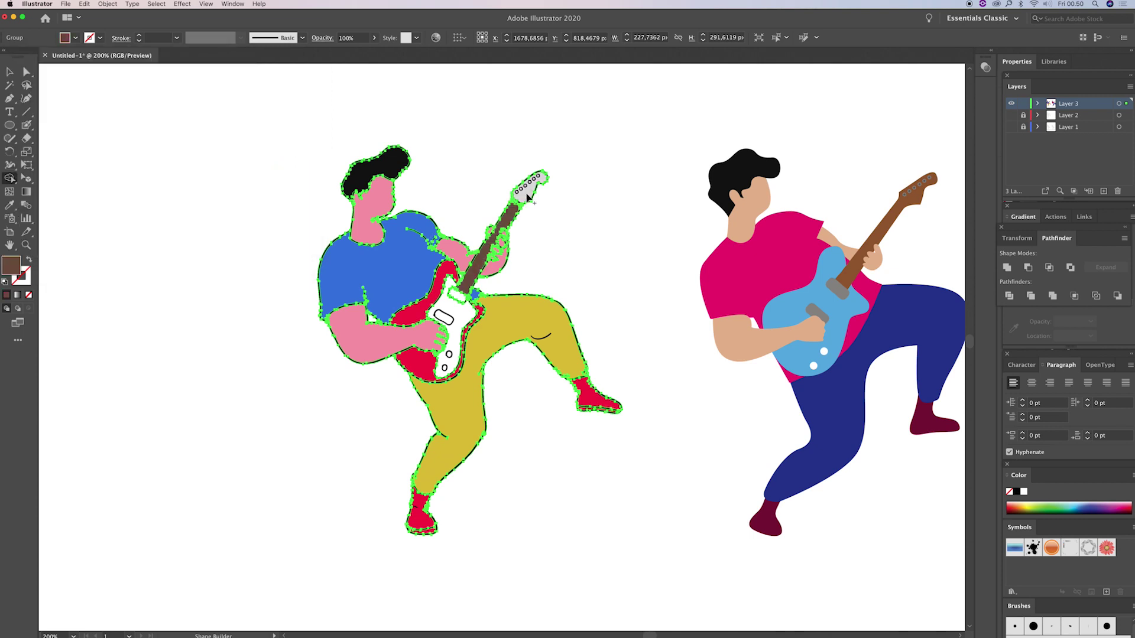
pyautogui.click(528, 219)
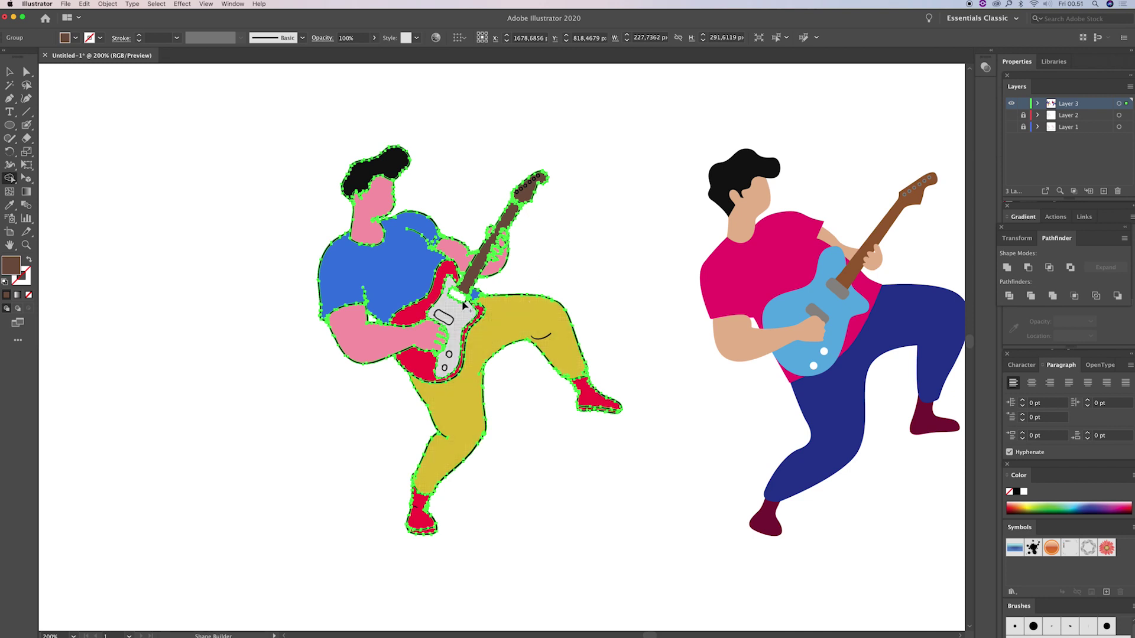
# Step: Try a light grey on the pickguard, undo it, and clear the selection
pyautogui.doubleClick(9, 269)
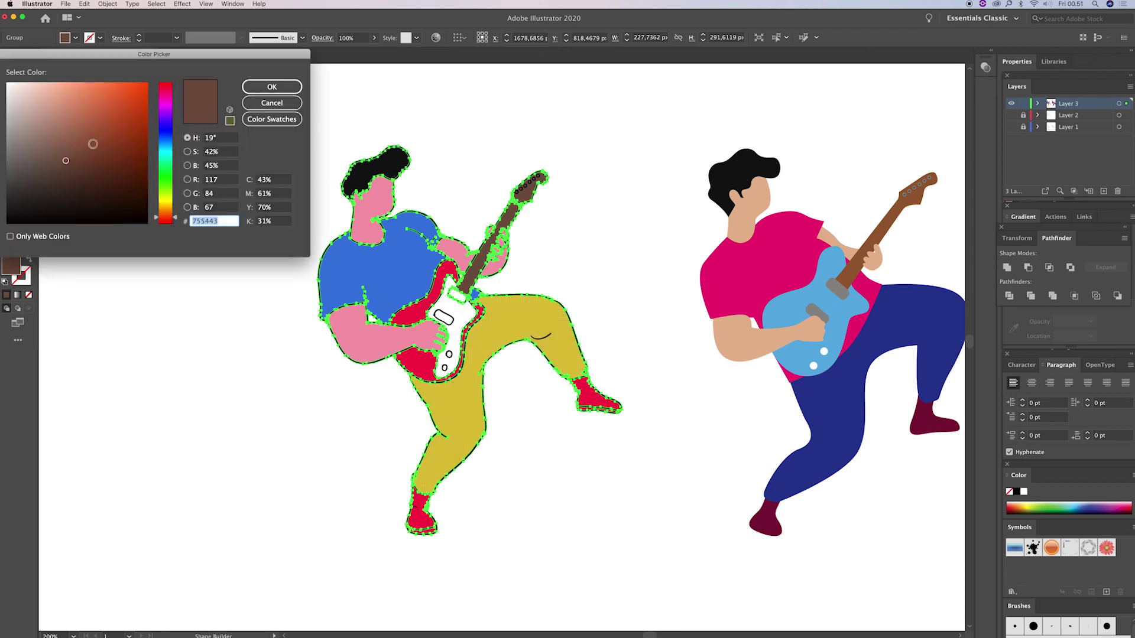
pyautogui.click(22, 139)
pyautogui.click(269, 88)
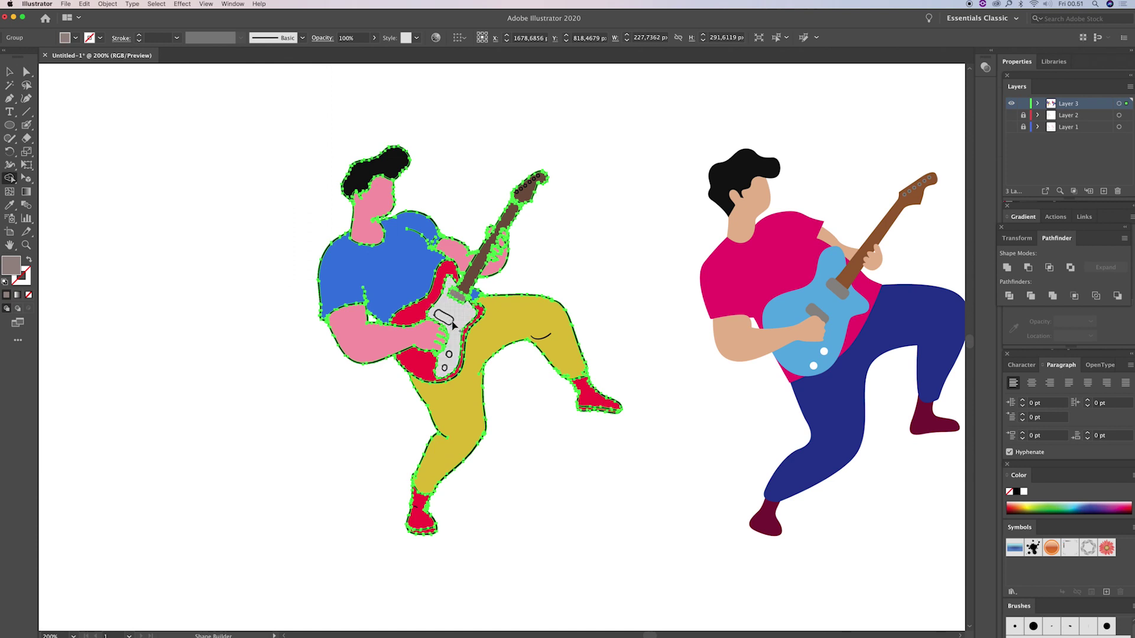
pyautogui.click(452, 325)
pyautogui.hotkey('ctrl', 'z')
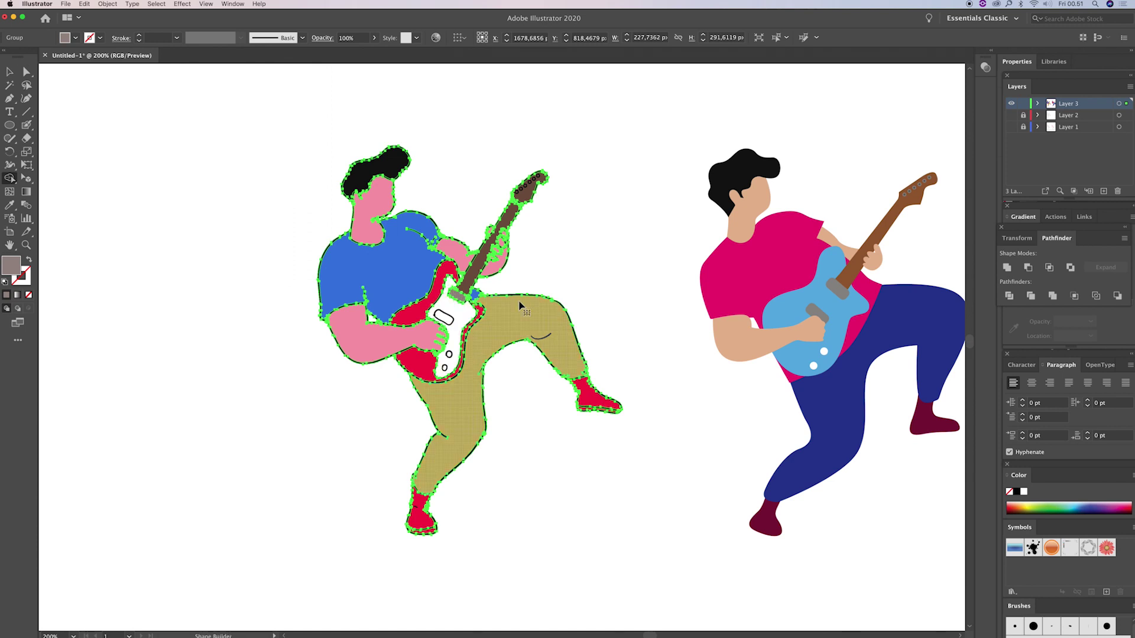
pyautogui.press('v')
pyautogui.click(549, 280)
# Step: Zoom in on the left guitarist and Shape Builder-fill the pickup's hollow centre
pyautogui.press('z')
pyautogui.click(487, 317)
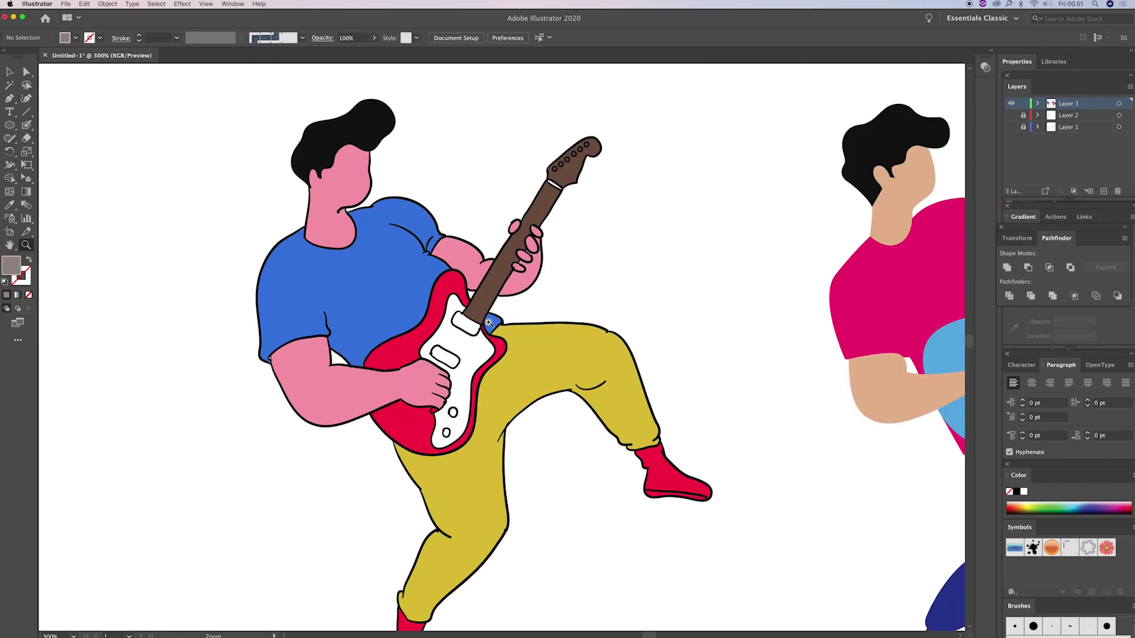
pyautogui.click(473, 335)
pyautogui.press('v')
pyautogui.click(464, 370)
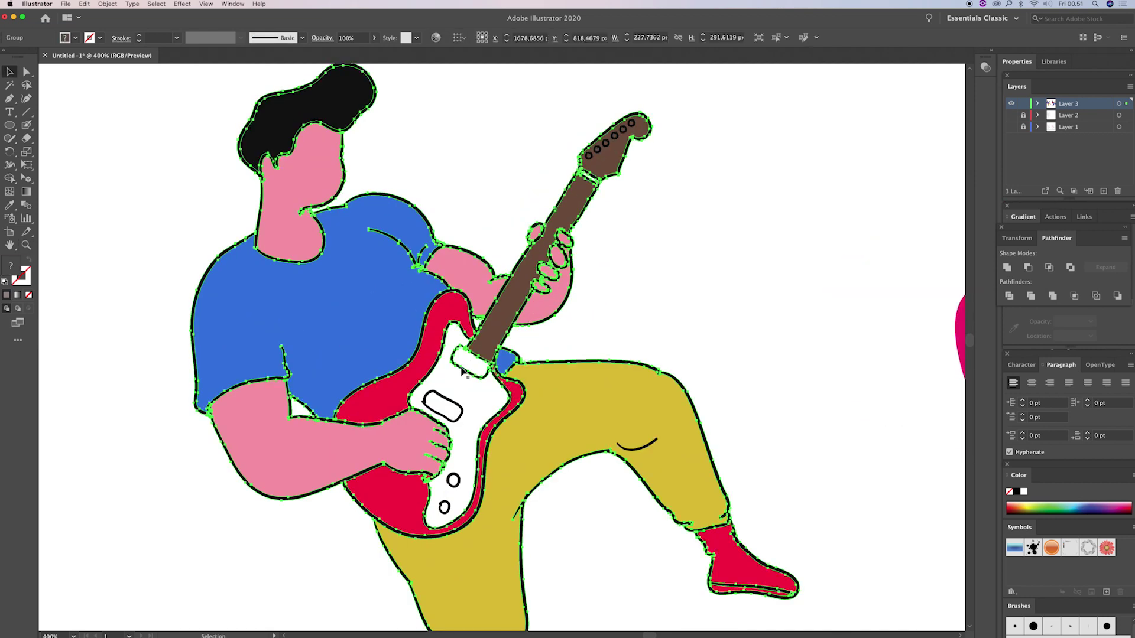
pyautogui.click(464, 369)
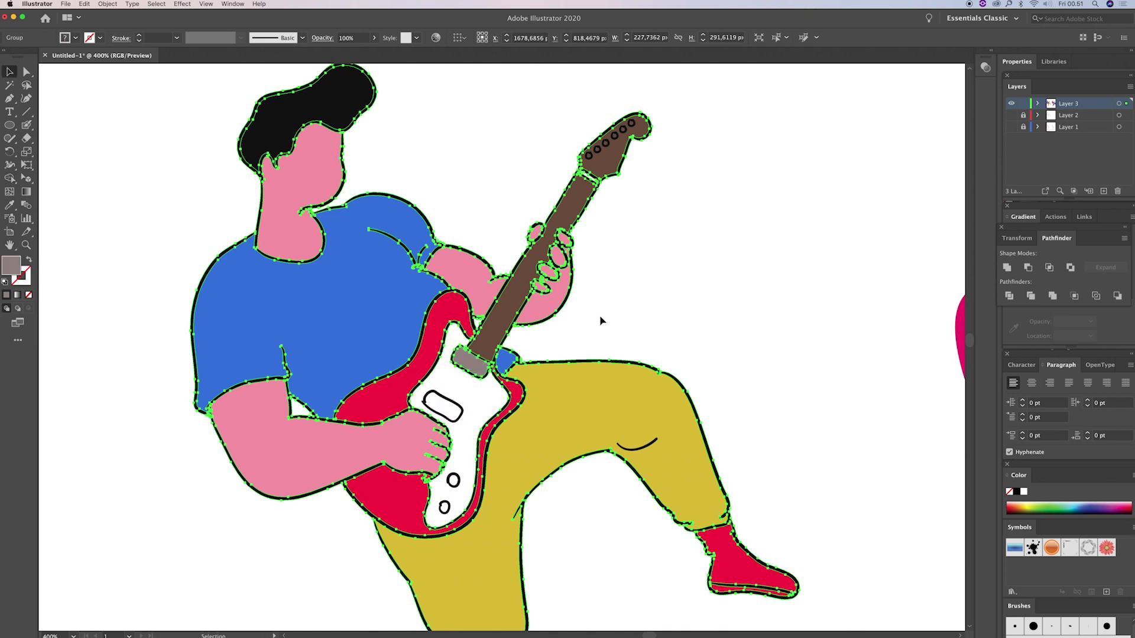
pyautogui.click(454, 407)
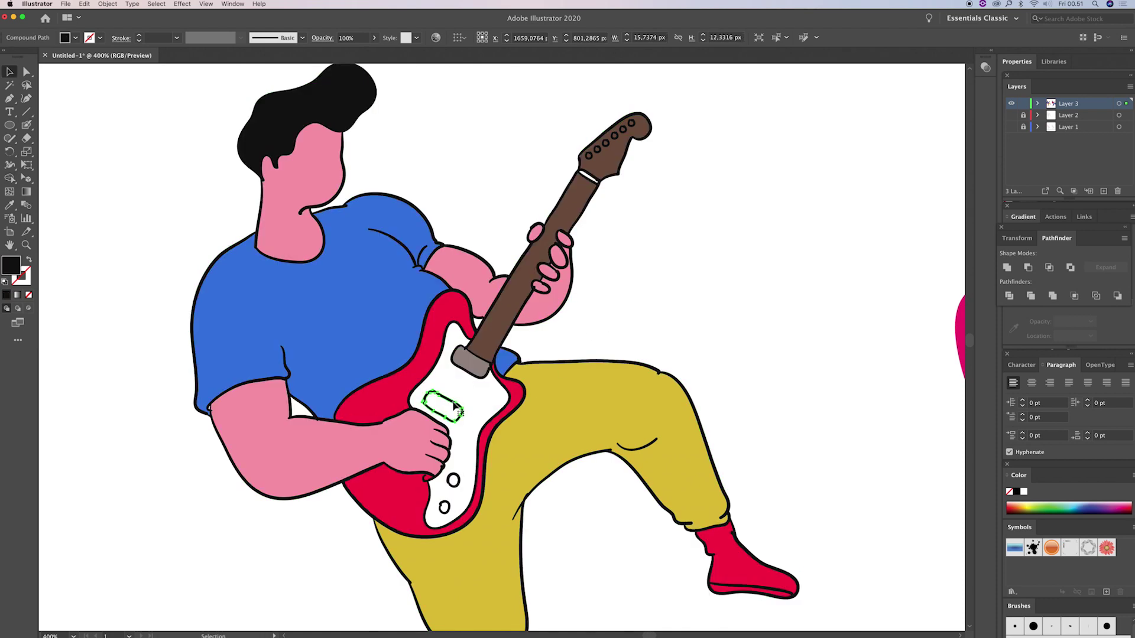
pyautogui.hotkey('shift', 'm')
pyautogui.click(453, 413)
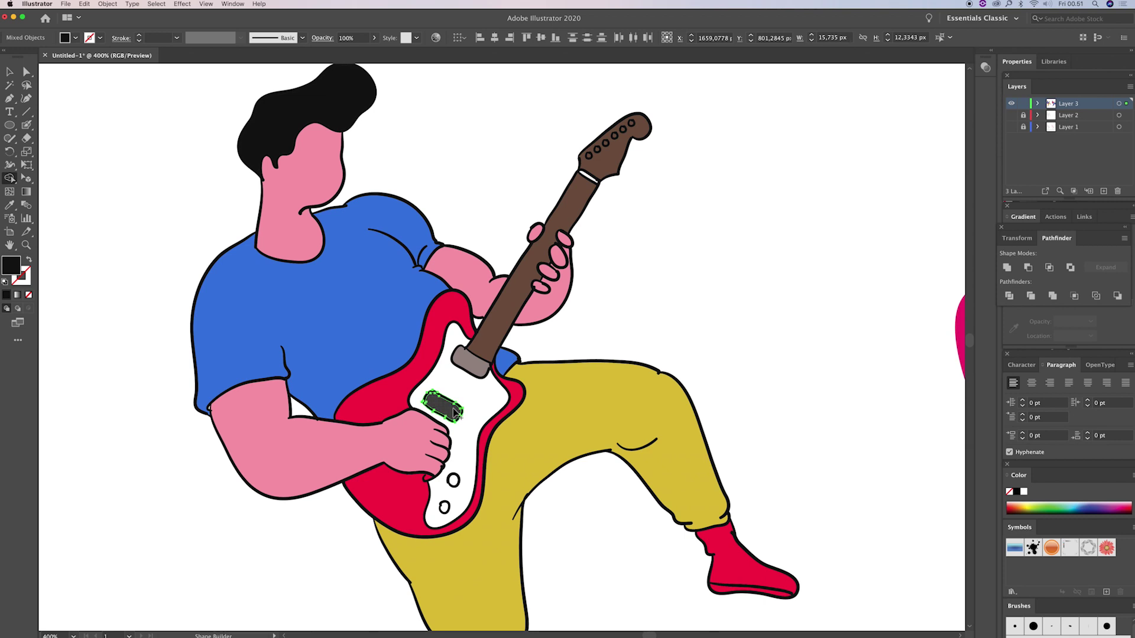
pyautogui.hotkey('ctrl', 'shift', 'a')
# Step: Give the pickup the grey of the neck piece using the Eyedropper
pyautogui.press('a')
pyautogui.click(446, 414)
pyautogui.press('i')
pyautogui.click(474, 360)
pyautogui.press('v')
# Step: Select the two lower knobs and Shape Builder-fill their hollow centres
pyautogui.click(453, 480)
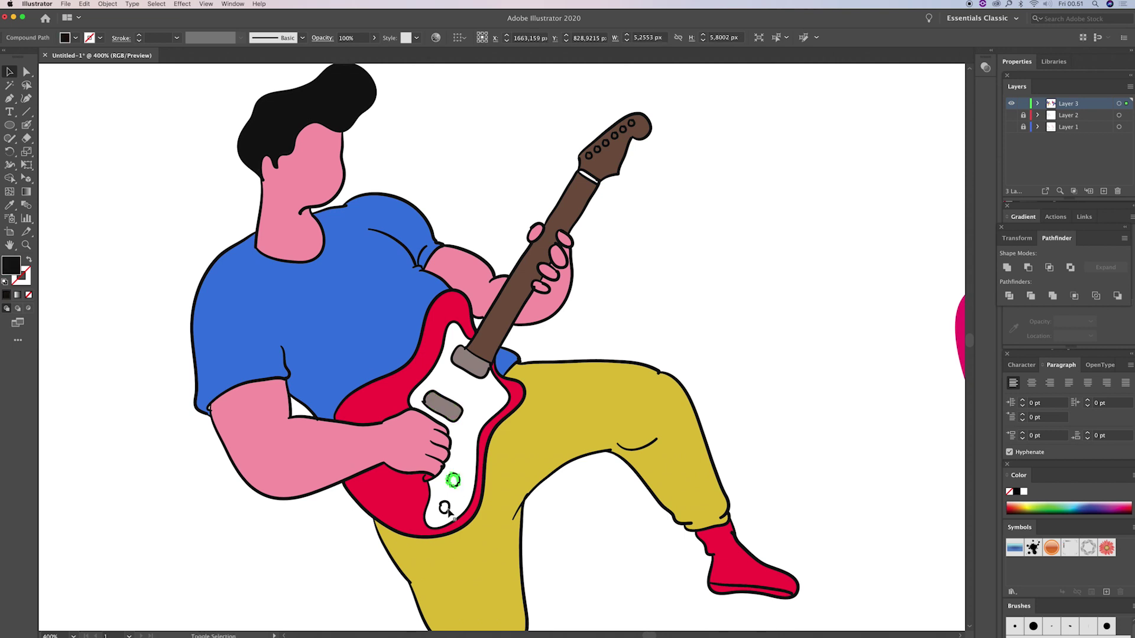
pyautogui.keyDown('shift'); pyautogui.click(445, 507); pyautogui.keyUp('shift')
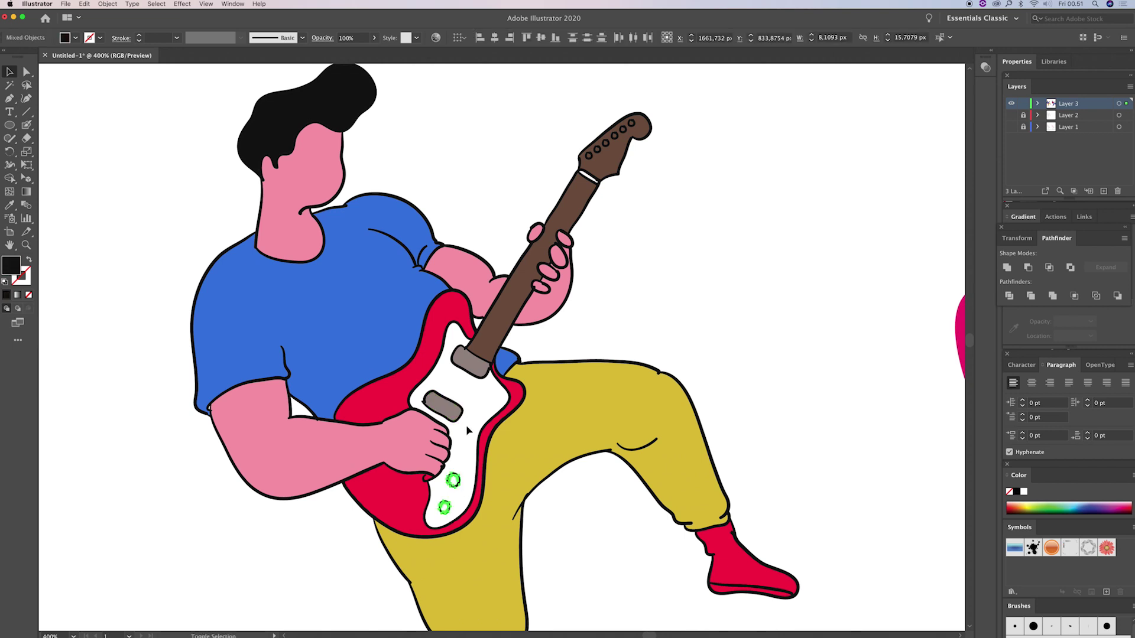
pyautogui.hotkey('shift', 'm')
pyautogui.click(453, 481)
pyautogui.click(444, 510)
pyautogui.press('v')
pyautogui.click(626, 313)
# Step: Apply the grey pickup plate colour to both lower knobs
pyautogui.press('a')
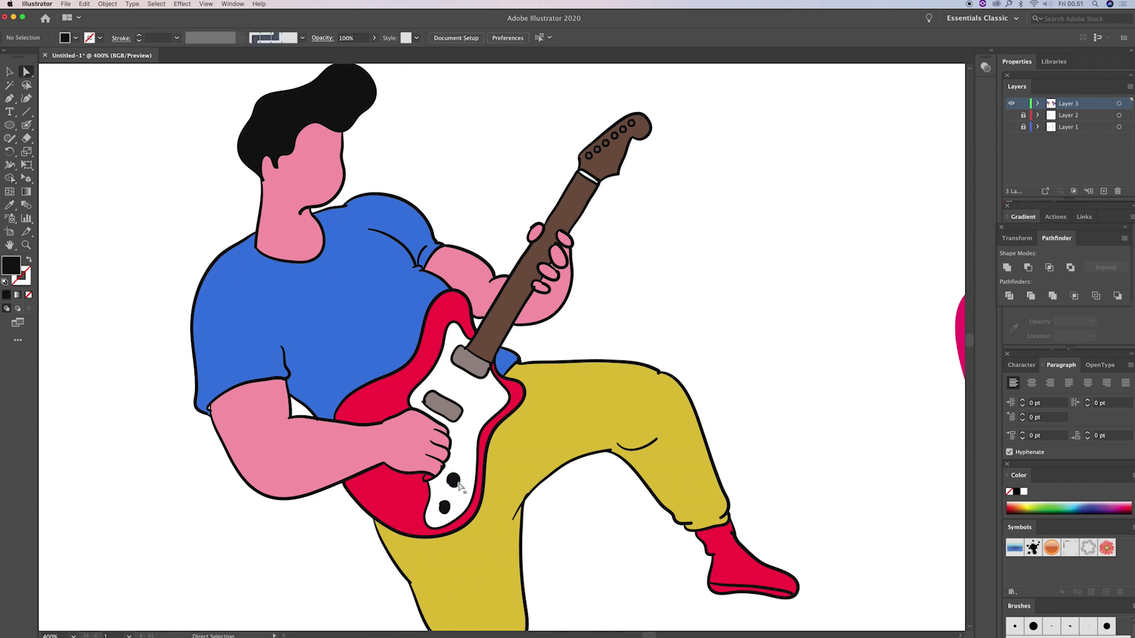
pyautogui.click(454, 481)
pyautogui.keyDown('shift'); pyautogui.click(444, 509); pyautogui.keyUp('shift')
pyautogui.press('i')
pyautogui.click(482, 372)
pyautogui.press('v')
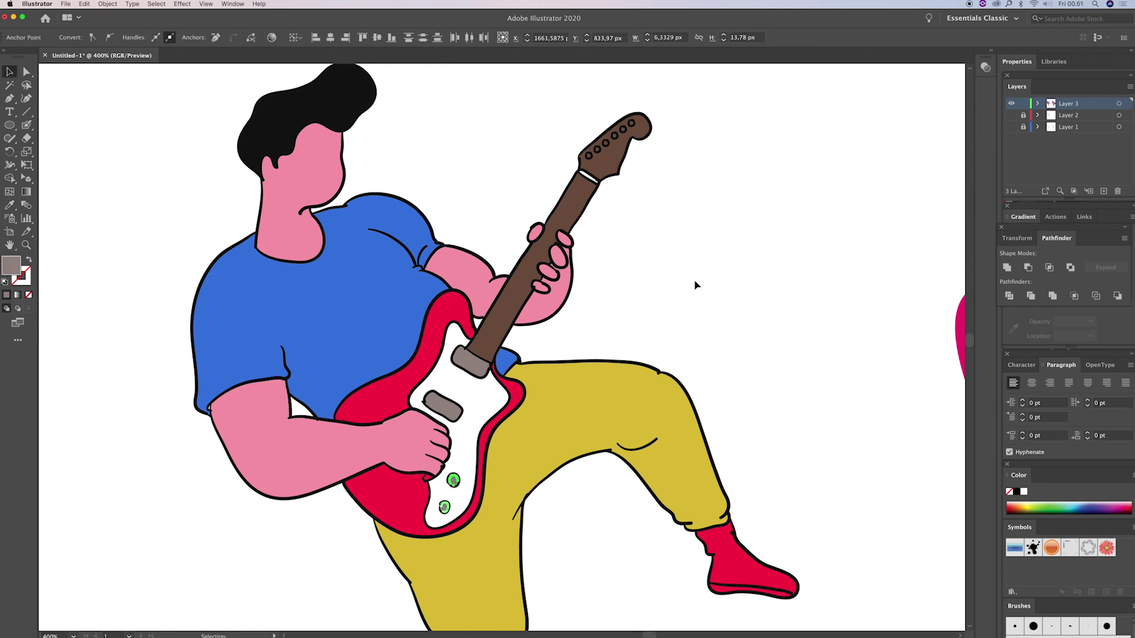
pyautogui.click(695, 285)
# Step: Select the whole figure group for Shape Builder, then deselect it
pyautogui.click(602, 188)
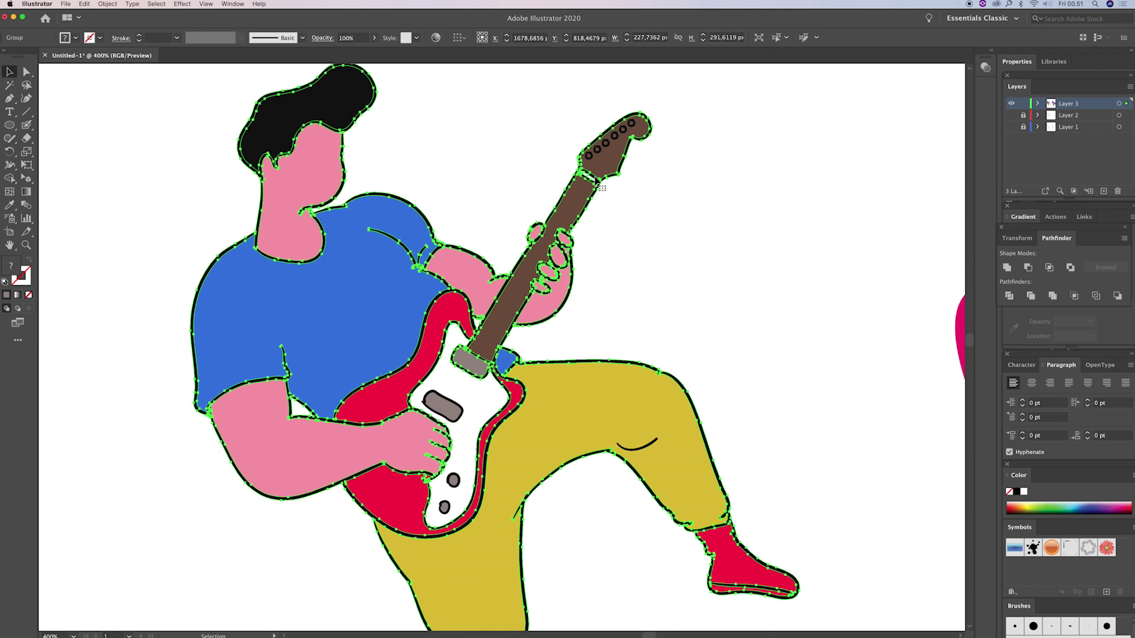
pyautogui.hotkey('shift', 'm')
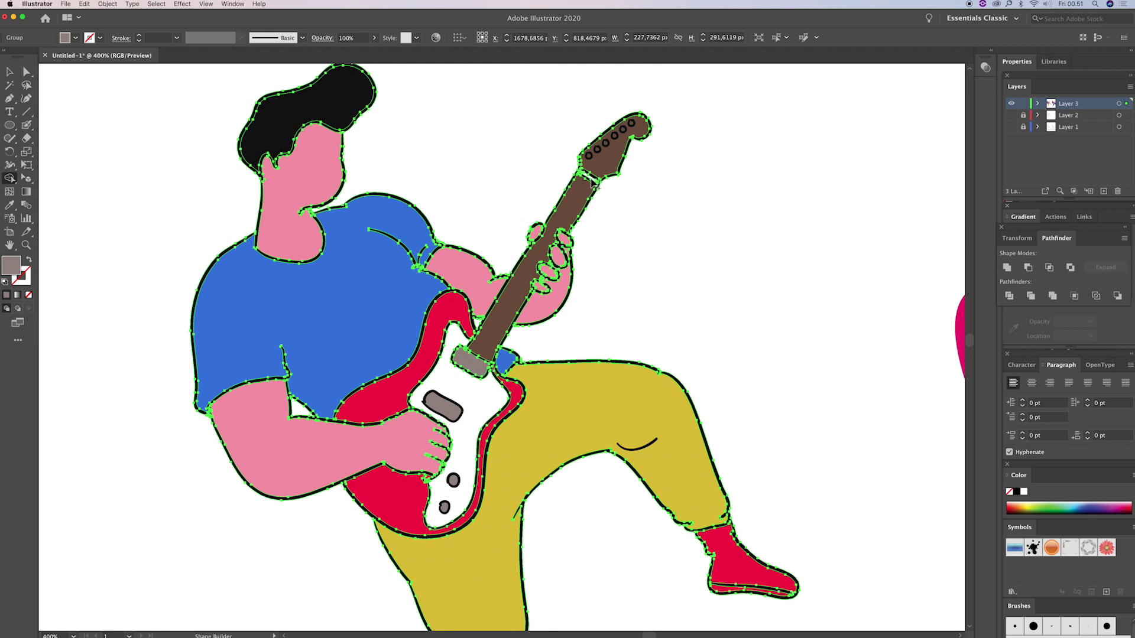
pyautogui.press('v')
pyautogui.click(652, 254)
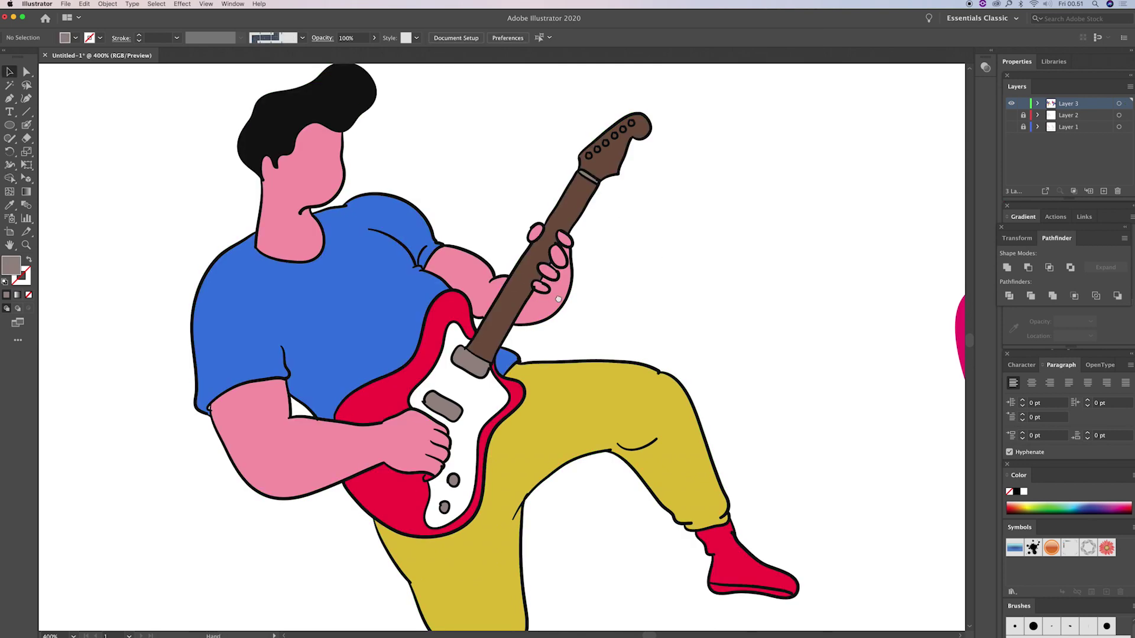
# Step: Set the fill to light grey A8A3A1 and paint a first highlight along the hair edge
pyautogui.moveTo(493, 244); pyautogui.dragTo(590, 301)
pyautogui.press('i')
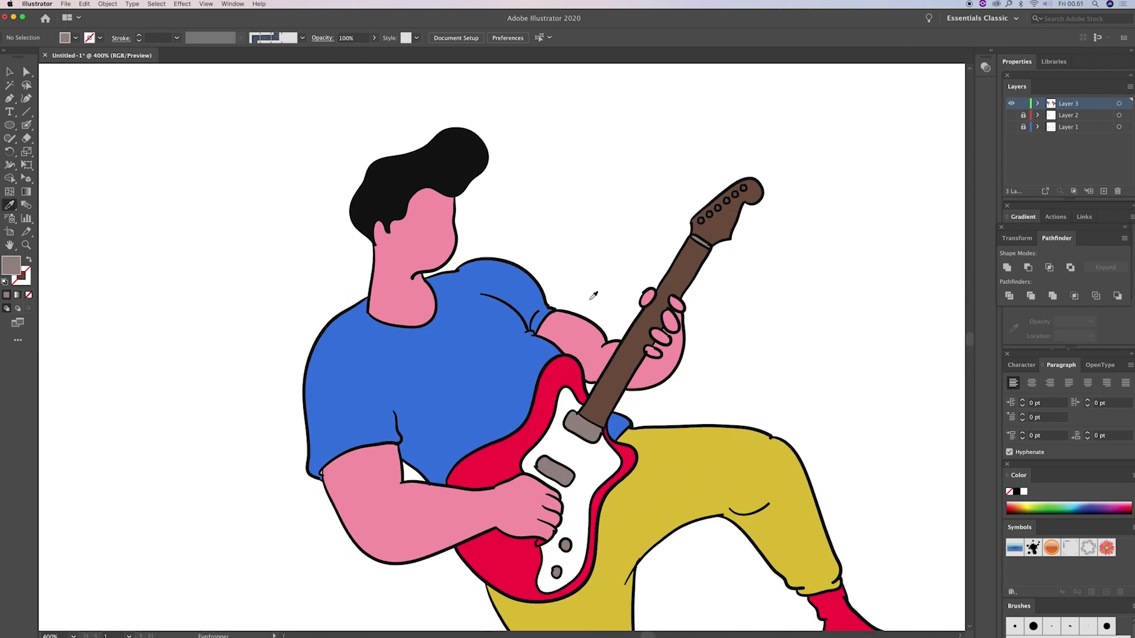
pyautogui.click(459, 173)
pyautogui.doubleClick(18, 267)
pyautogui.write('A8A3A1')
pyautogui.click(264, 94)
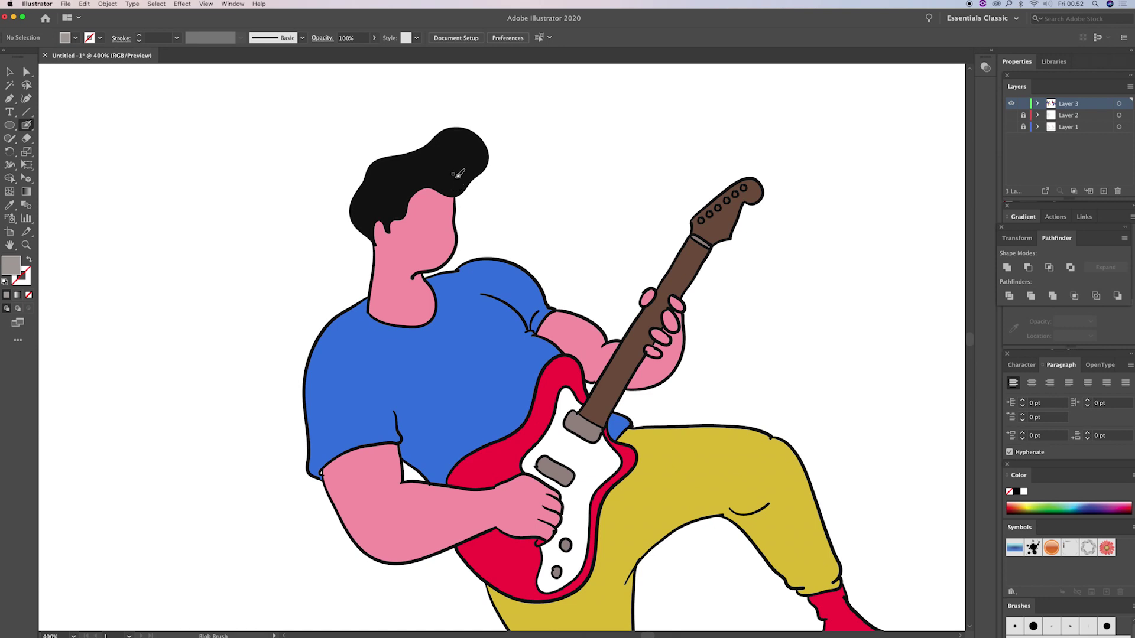
pyautogui.moveTo(459, 190); pyautogui.dragTo(442, 196)
# Step: Zoom into the head, add grey highlights along the hairline and beside the face, then switch to black
pyautogui.press('z')
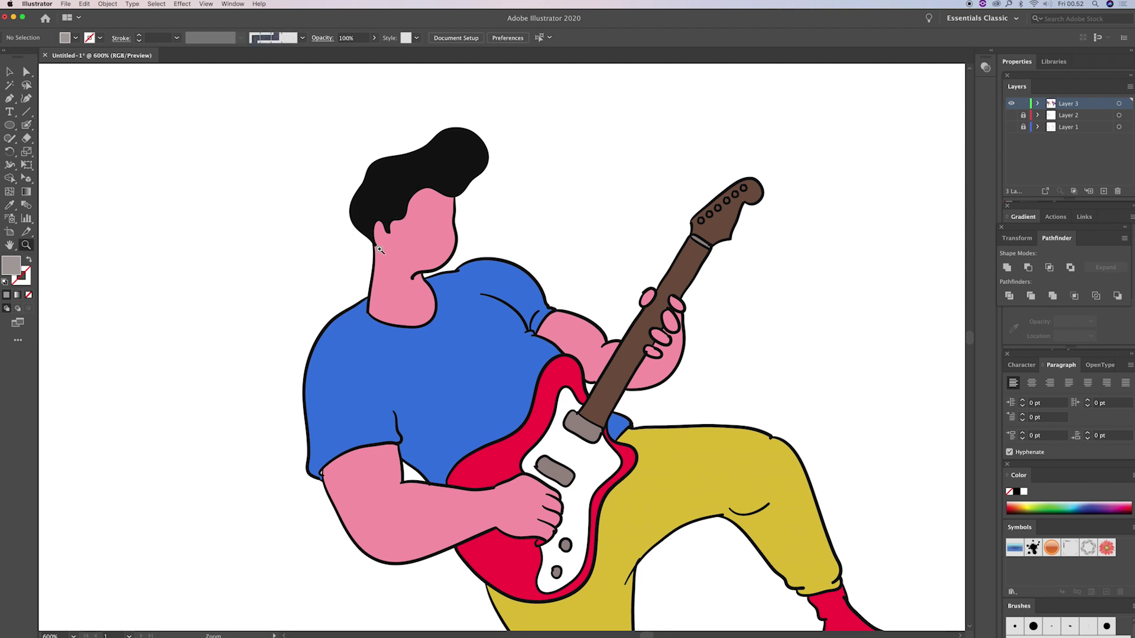
pyautogui.click(568, 322)
pyautogui.hscroll(-5, 597, 304)
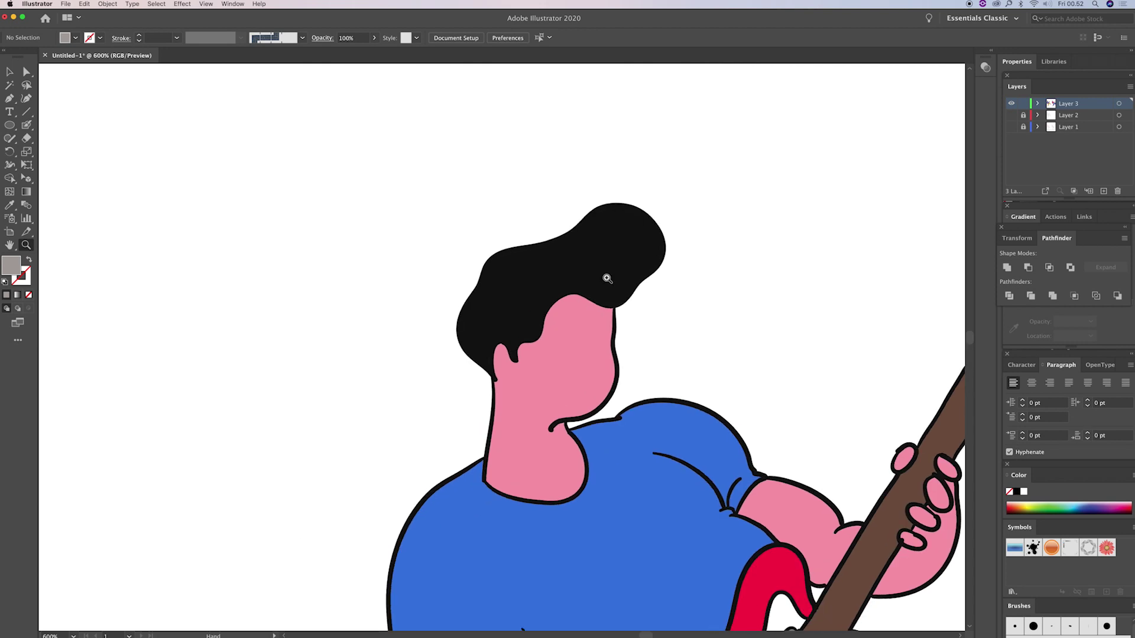
pyautogui.hotkey('shift', 'b')
pyautogui.moveTo(532, 305); pyautogui.dragTo(611, 301)
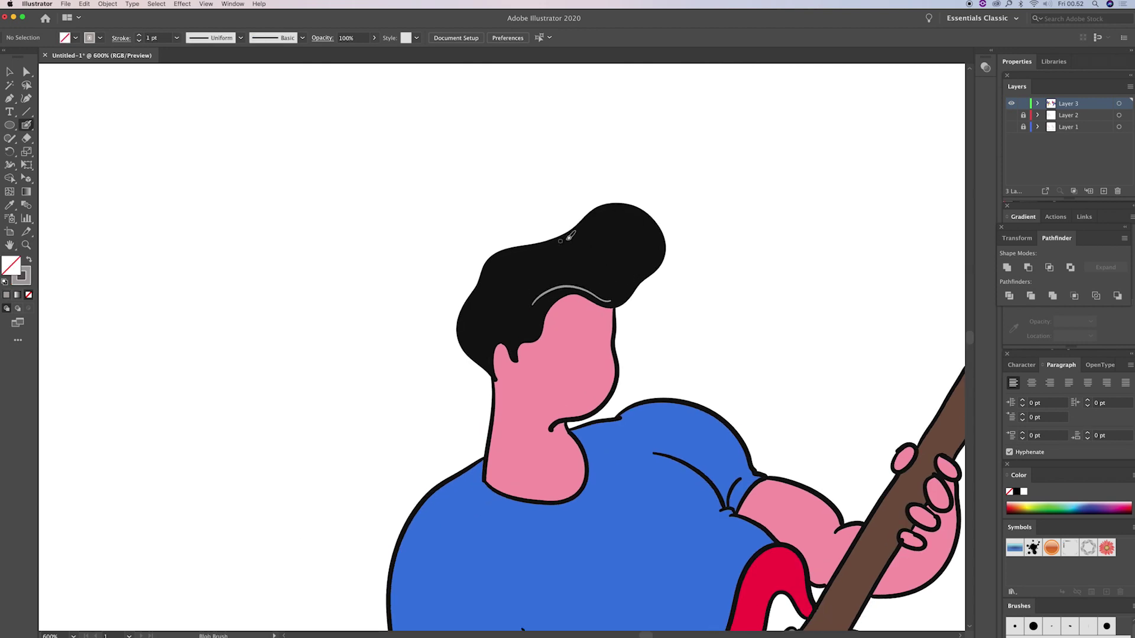
pyautogui.moveTo(537, 249)
pyautogui.mouseDown()
pyautogui.moveTo(599, 227)
pyautogui.moveTo(652, 258)
pyautogui.mouseUp()
pyautogui.press('cmd+z')
pyautogui.moveTo(511, 338); pyautogui.dragTo(531, 335)
pyautogui.moveTo(615, 338); pyautogui.dragTo(613, 263)
pyautogui.hotkey('shift', 'x')
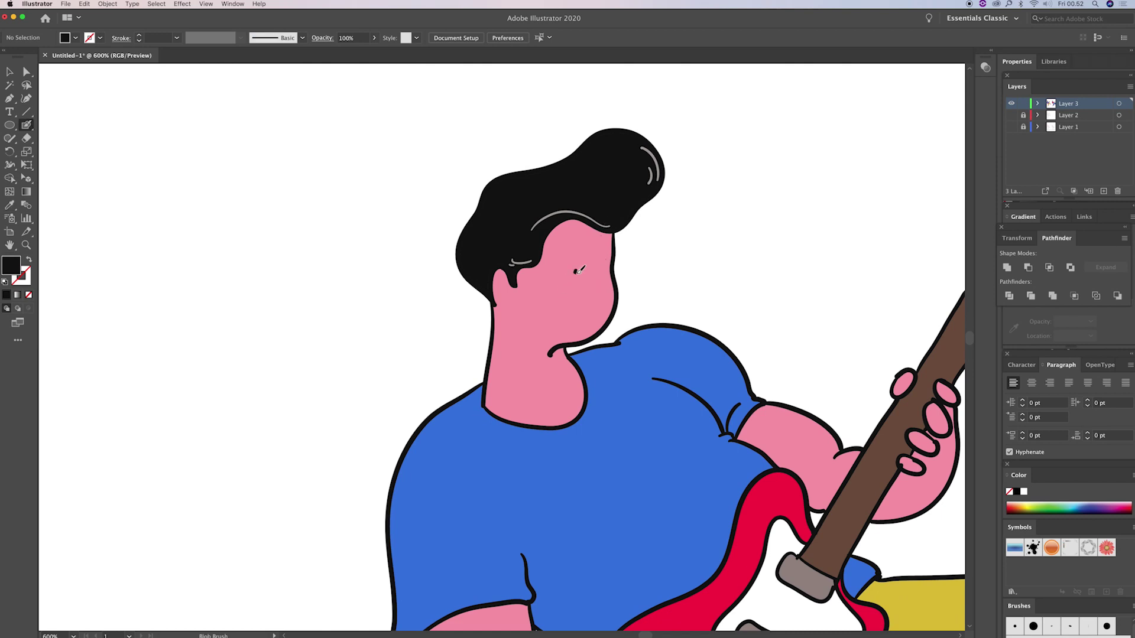
pyautogui.hotkey('shift', 'x')
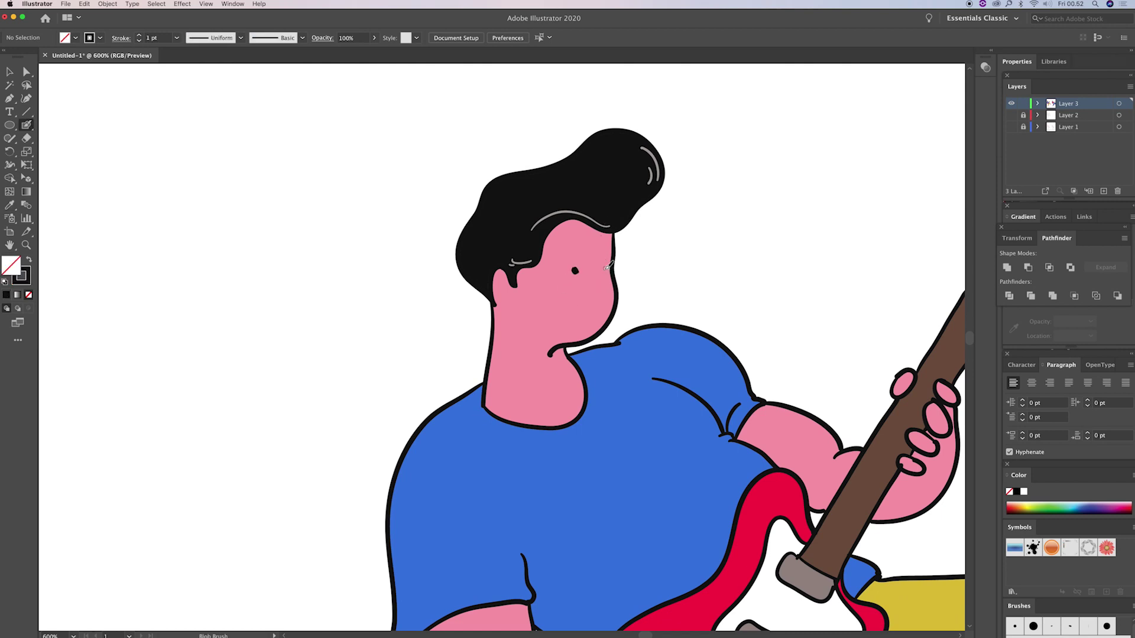
# Step: Sample the guitar's red and draw a thin smiling mouth below the eye
pyautogui.scroll(-1, 638, 349)
pyautogui.scroll(-3, 709, 408)
pyautogui.press('i')
pyautogui.click(768, 455)
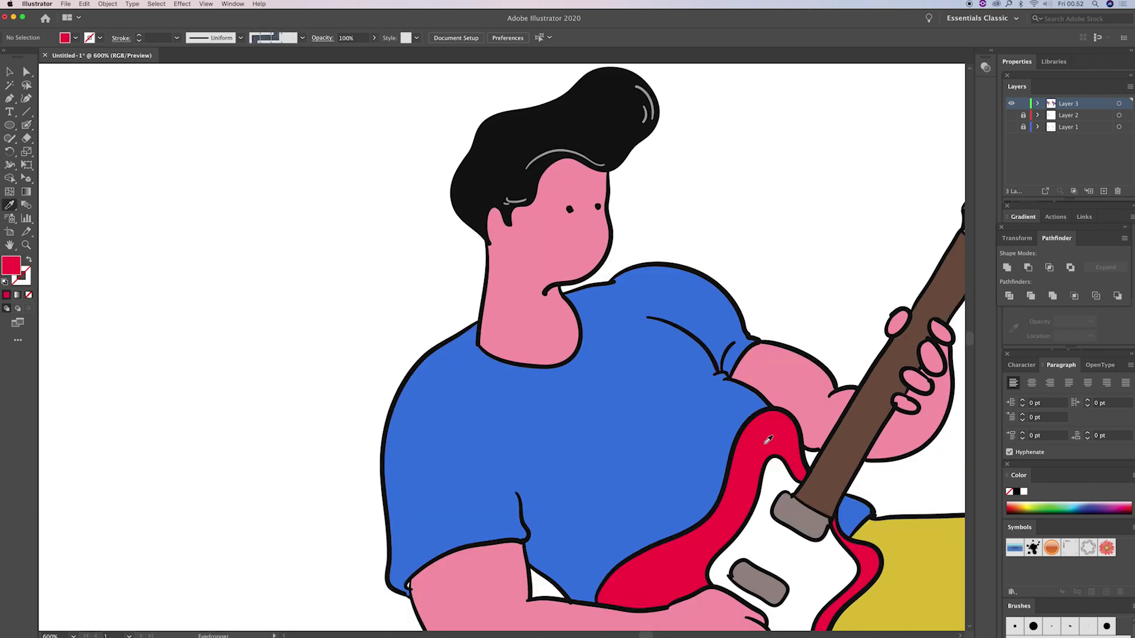
pyautogui.moveTo(575, 245); pyautogui.dragTo(585, 246)
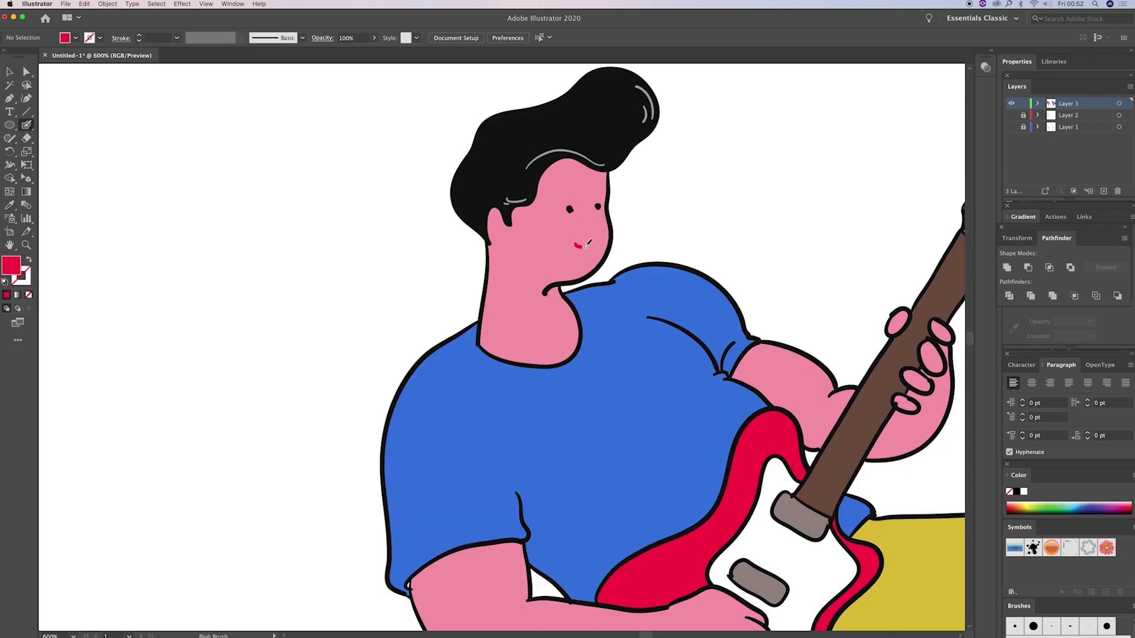
pyautogui.press('cmd+z')
pyautogui.press('cmd+z')
pyautogui.press('cmd+shift+z')
pyautogui.moveTo(577, 245)
pyautogui.mouseDown()
pyautogui.moveTo(595, 245)
pyautogui.moveTo(579, 239)
pyautogui.mouseUp()
pyautogui.hotkey('shift', 'x')
pyautogui.hotkey('shift', 'x')
pyautogui.press('cmd+z')
pyautogui.moveTo(579, 242); pyautogui.dragTo(598, 241)
pyautogui.hotkey('shift', 'x')
# Step: Bring the neck and chest into view and sample the pink skin colour
pyautogui.moveTo(560, 281); pyautogui.dragTo(587, 253)
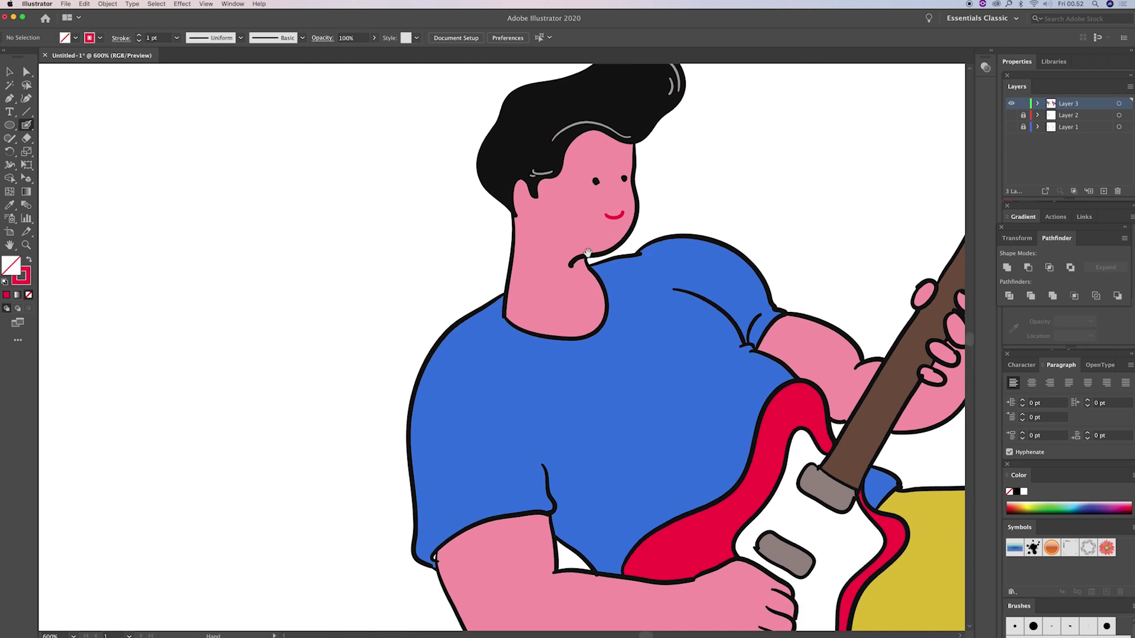
pyautogui.press('i')
pyautogui.click(587, 254)
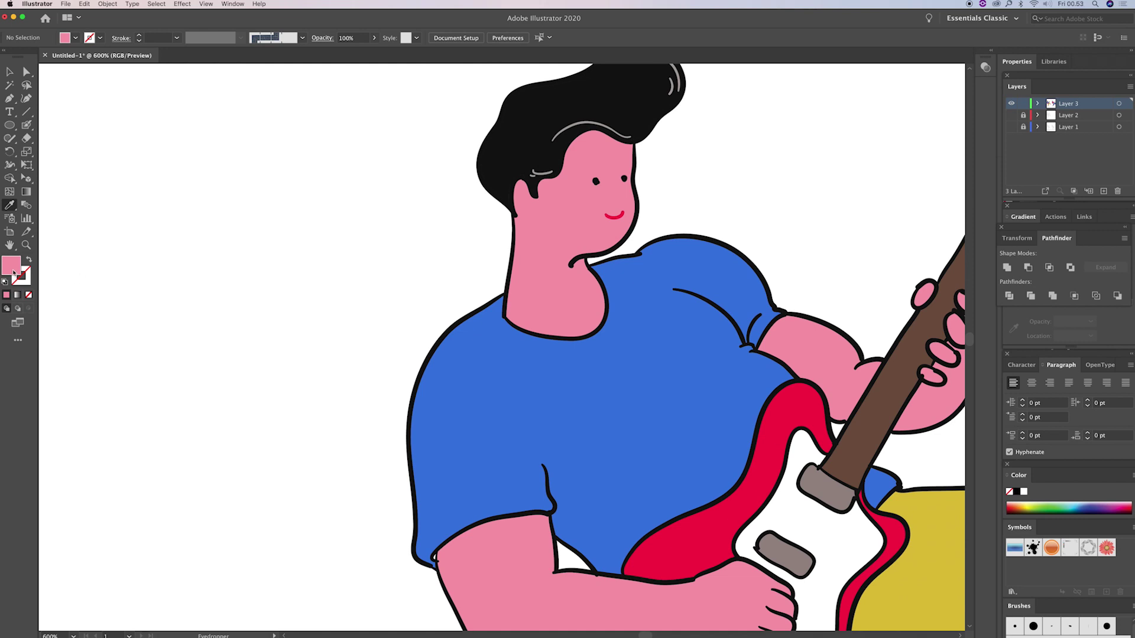
# Step: Darken the fill to pink B7586C and paint creases inside the ear and across the neck
pyautogui.doubleClick(13, 273)
pyautogui.click(79, 121)
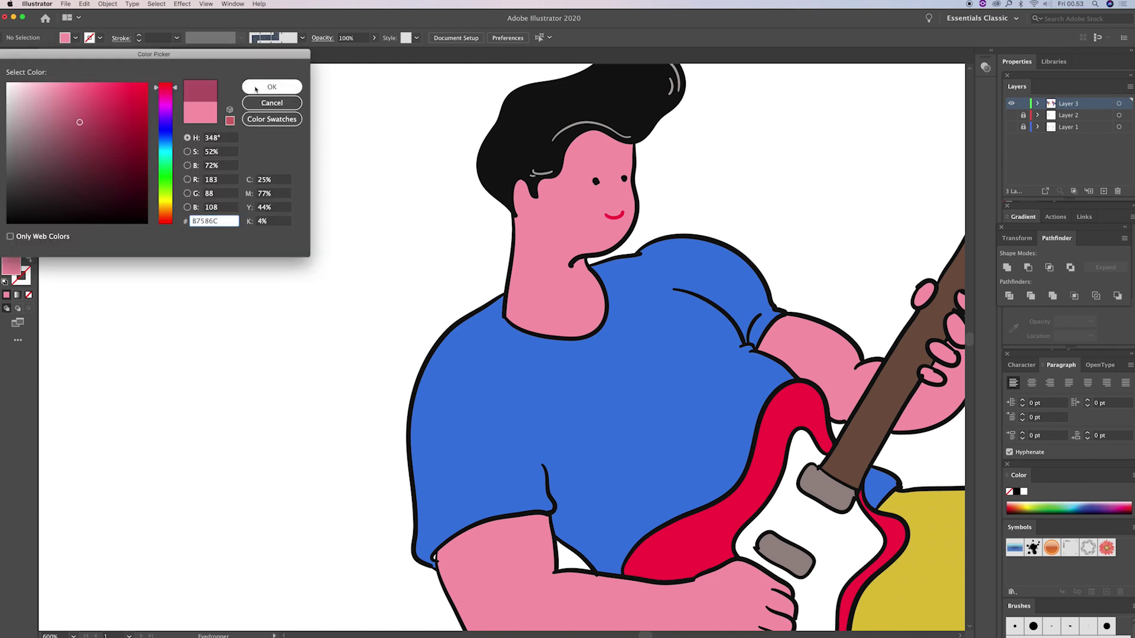
pyautogui.click(255, 87)
pyautogui.hotkey('shift', 'b')
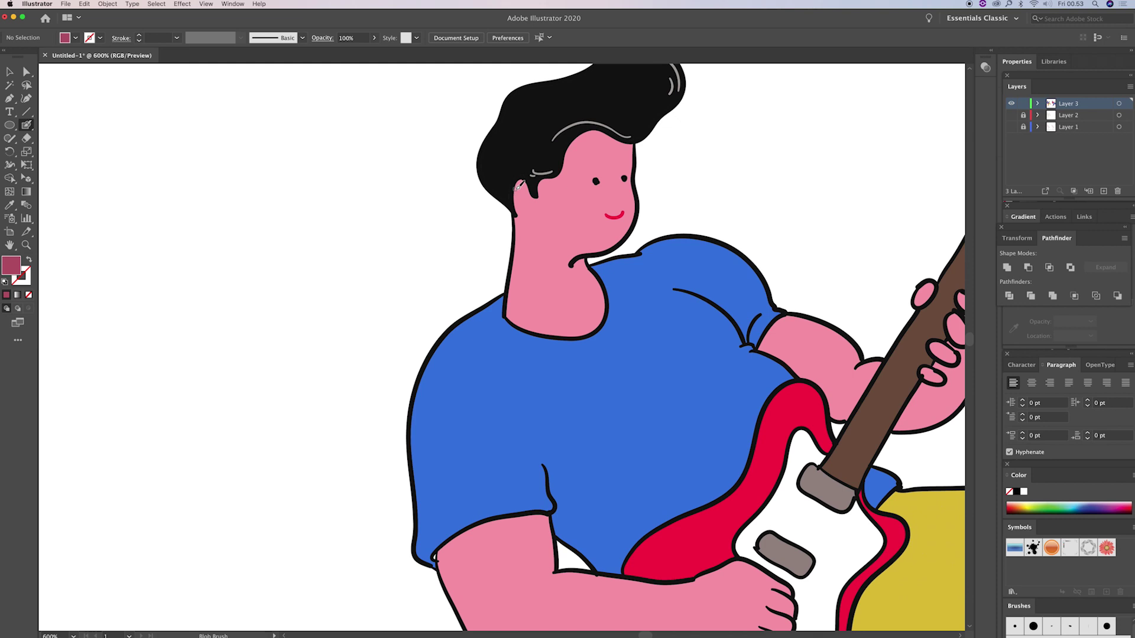
pyautogui.moveTo(520, 187); pyautogui.dragTo(527, 197)
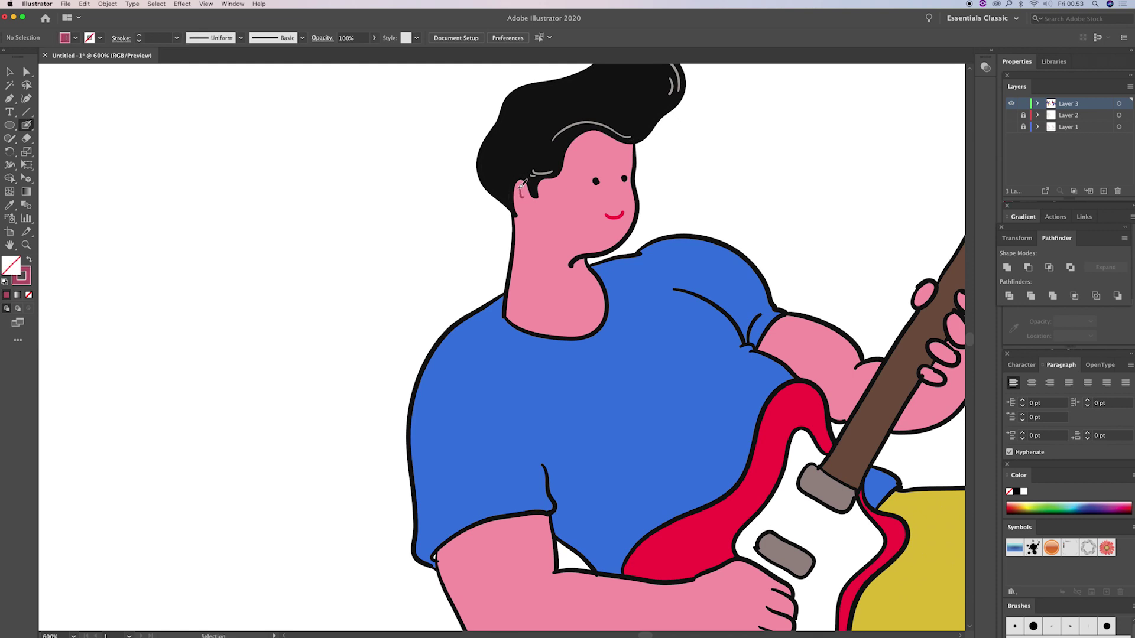
pyautogui.hotkey('shift', 'x')
pyautogui.moveTo(543, 306); pyautogui.dragTo(564, 323)
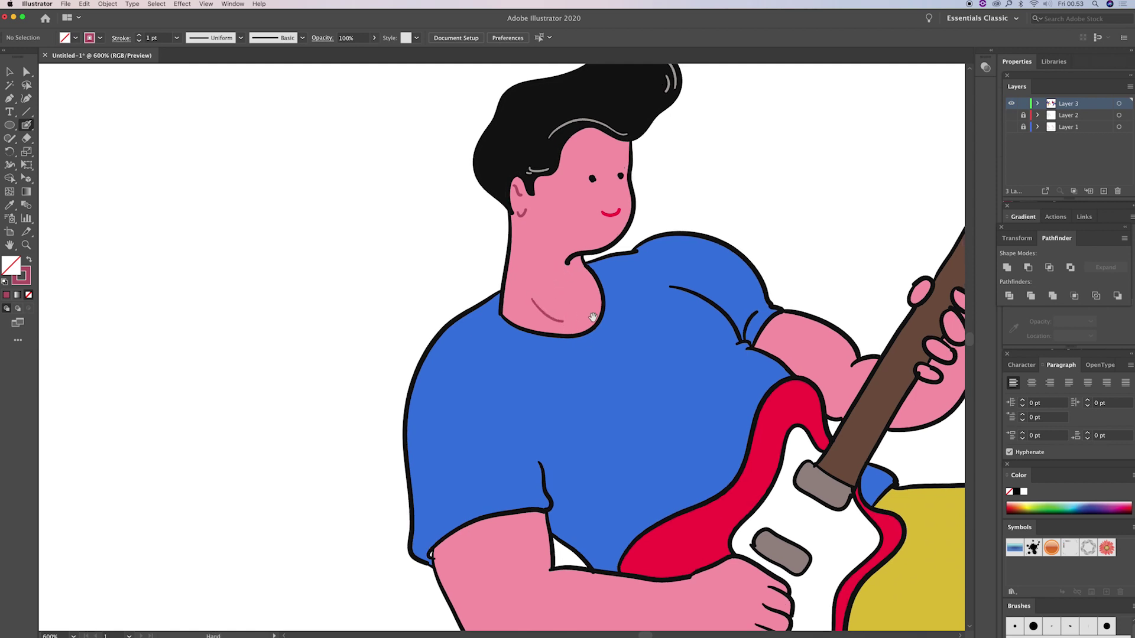
pyautogui.hotkey('ctrl', 'z')
pyautogui.moveTo(579, 260); pyautogui.dragTo(546, 310)
# Step: Paint dark pink shading lines on the arm, knuckles, fretting fingers and a fingernail
pyautogui.moveTo(700, 342)
pyautogui.mouseDown()
pyautogui.moveTo(716, 326)
pyautogui.moveTo(711, 334)
pyautogui.mouseUp()
pyautogui.hotkey('ctrl', 'z')
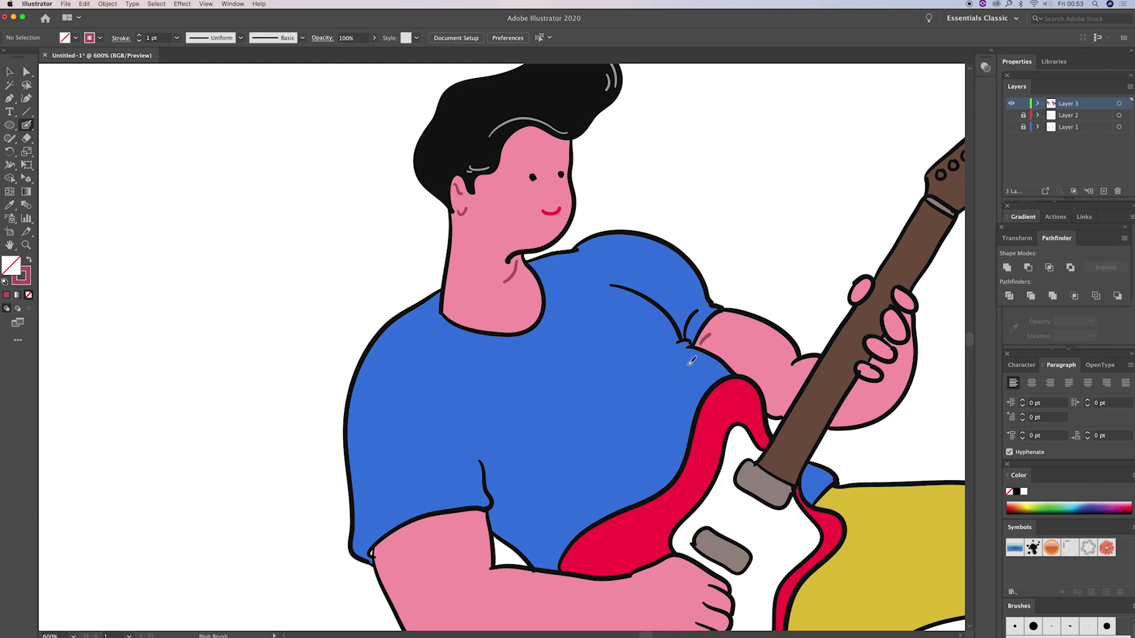
pyautogui.moveTo(602, 479); pyautogui.dragTo(675, 315)
pyautogui.moveTo(530, 448)
pyautogui.mouseDown()
pyautogui.moveTo(547, 440)
pyautogui.moveTo(583, 489)
pyautogui.mouseUp()
pyautogui.moveTo(768, 543)
pyautogui.mouseDown()
pyautogui.moveTo(761, 556)
pyautogui.moveTo(681, 559)
pyautogui.mouseUp()
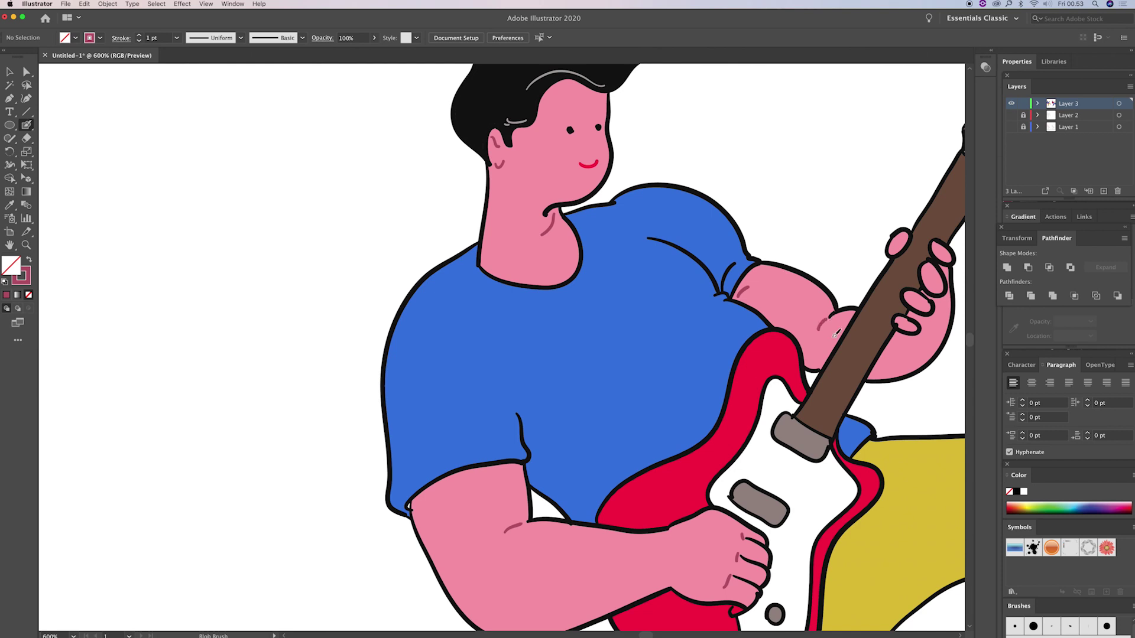
pyautogui.hscroll(4, 851, 313)
pyautogui.scroll(2, 863, 301)
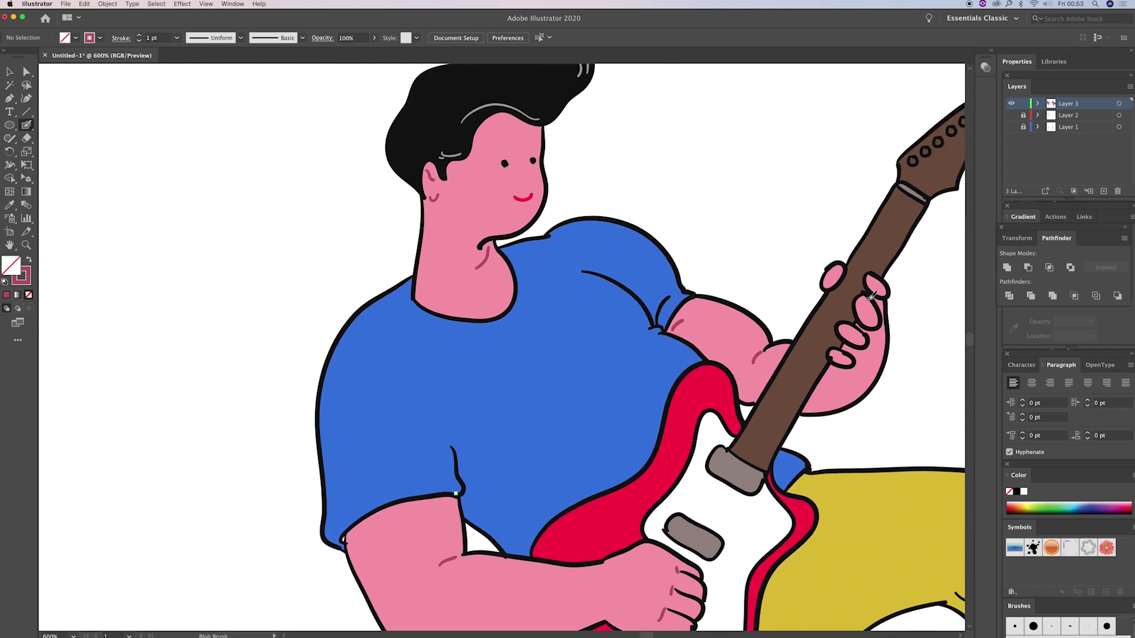
pyautogui.moveTo(862, 301)
pyautogui.mouseDown()
pyautogui.moveTo(875, 284)
pyautogui.moveTo(835, 278)
pyautogui.mouseUp()
pyautogui.moveTo(849, 323); pyautogui.dragTo(844, 331)
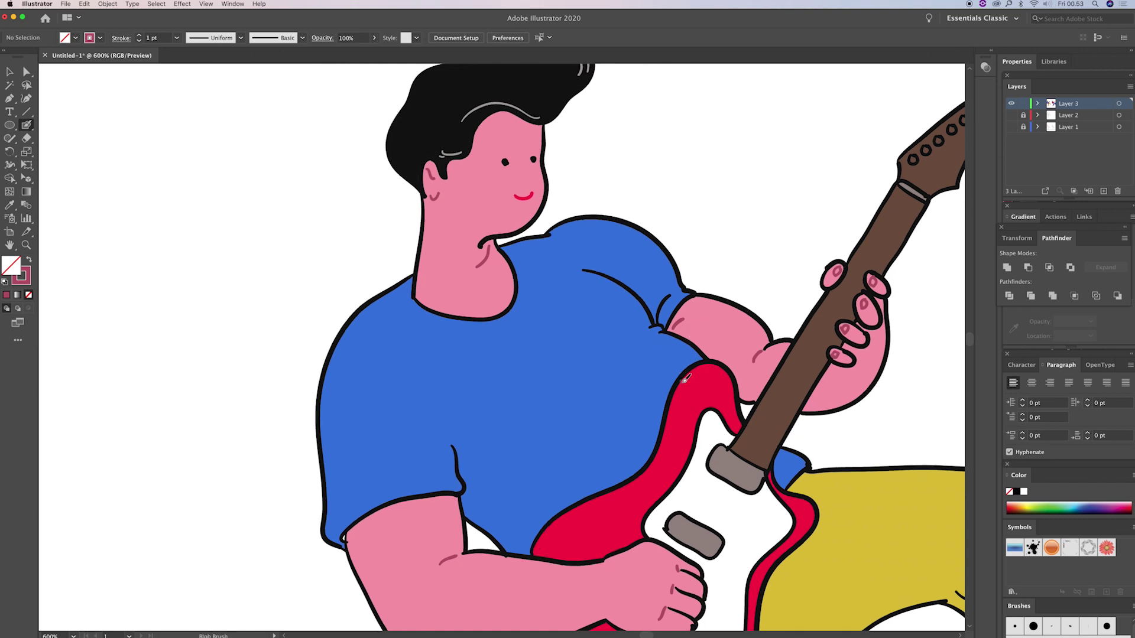
# Step: Zoom out, sample the grey-brown nut colour and draw frets down the guitar neck
pyautogui.press('z')
pyautogui.keyDown('alt'); pyautogui.click(631, 368); pyautogui.keyUp('alt')
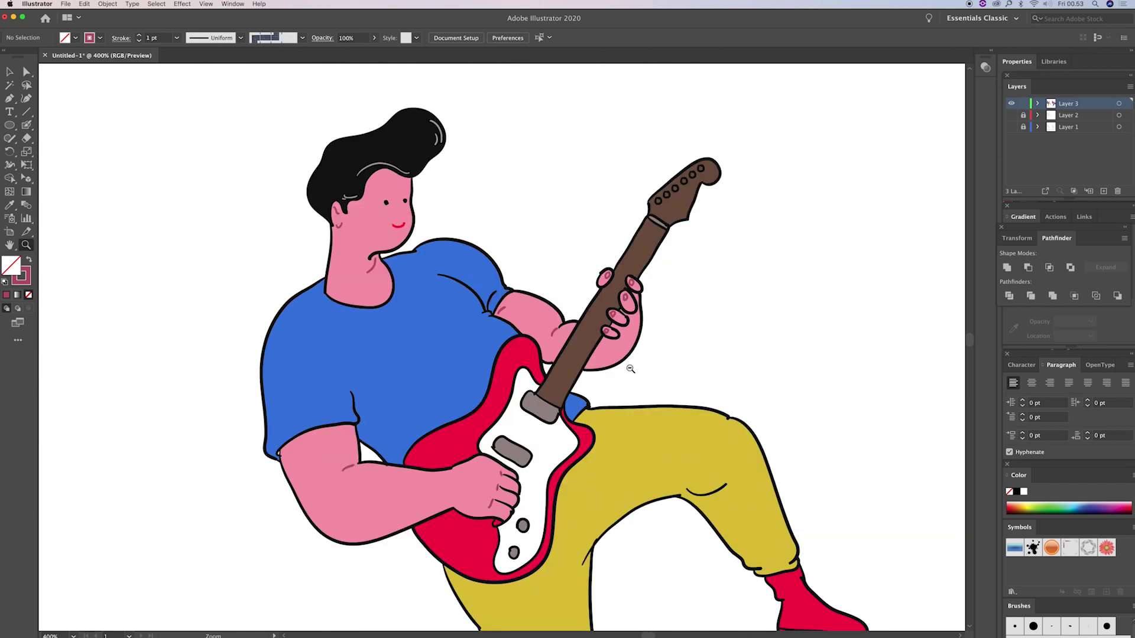
pyautogui.moveTo(579, 400); pyautogui.dragTo(618, 396)
pyautogui.press('i')
pyautogui.click(700, 219)
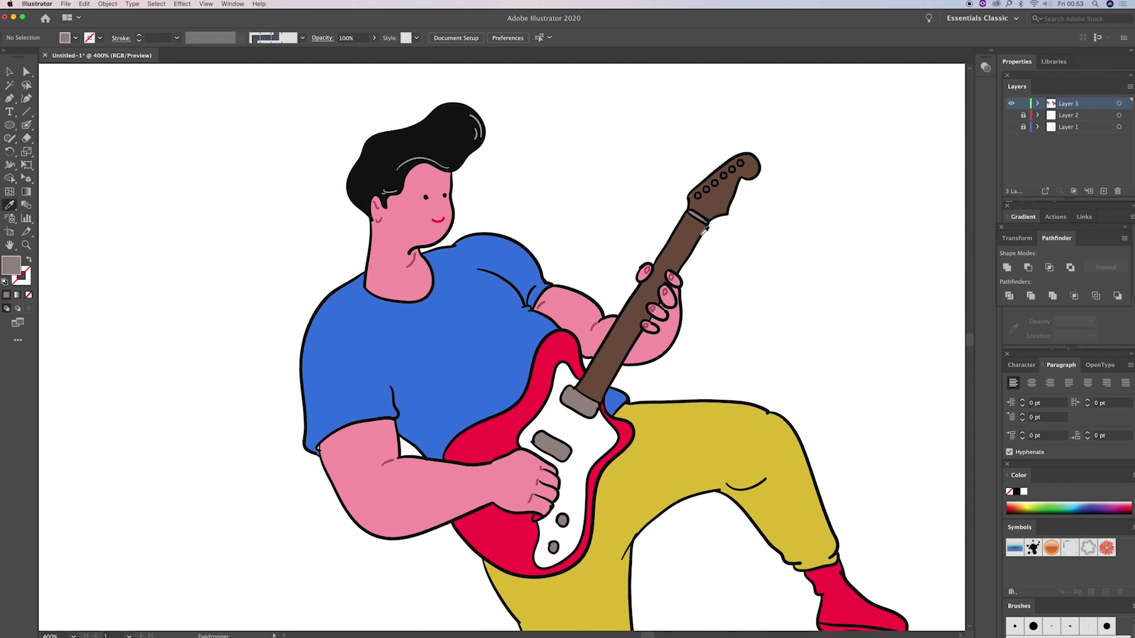
pyautogui.hotkey('shift', 'b')
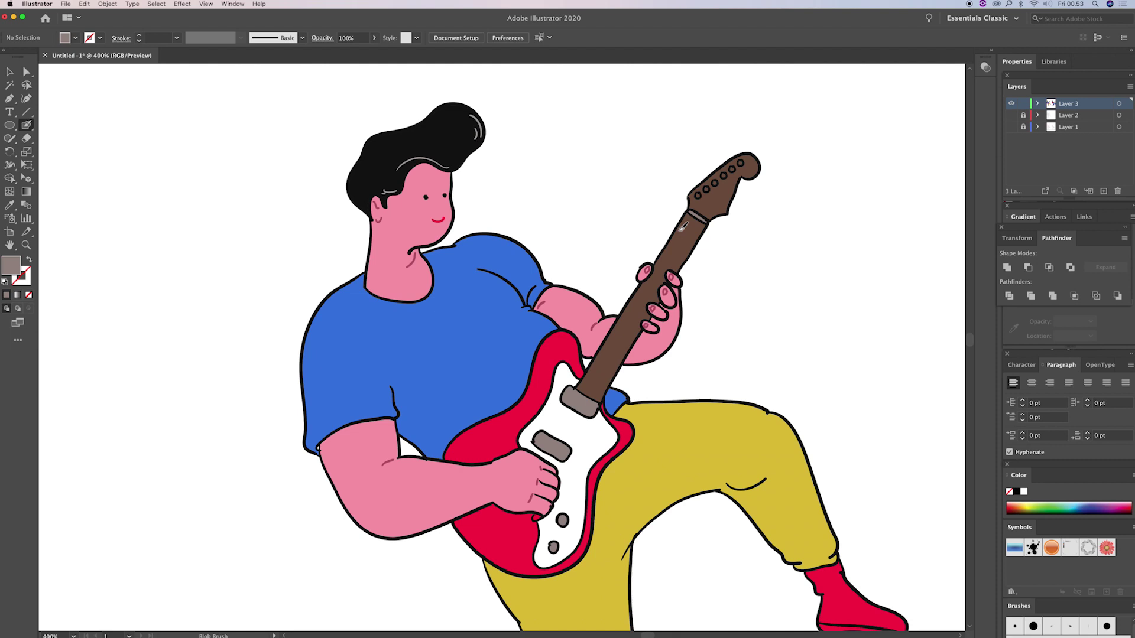
pyautogui.moveTo(678, 230)
pyautogui.mouseDown()
pyautogui.moveTo(692, 240)
pyautogui.moveTo(673, 284)
pyautogui.mouseUp()
pyautogui.hotkey('shift', 'x')
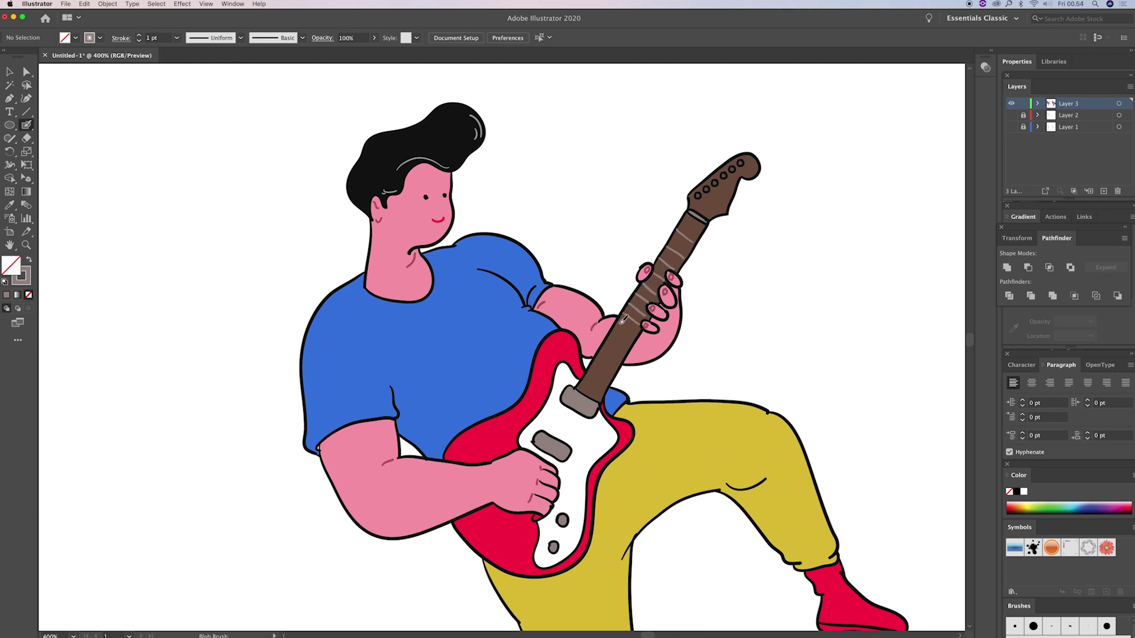
pyautogui.moveTo(620, 324)
pyautogui.mouseDown()
pyautogui.moveTo(640, 331)
pyautogui.moveTo(618, 364)
pyautogui.mouseUp()
pyautogui.moveTo(582, 373)
pyautogui.mouseDown()
pyautogui.moveTo(600, 379)
pyautogui.moveTo(595, 389)
pyautogui.mouseUp()
# Step: Dot two inlay markers on the neck and light peg dots on the headstock
pyautogui.click(670, 257)
pyautogui.click(656, 282)
pyautogui.click(707, 188)
pyautogui.click(723, 175)
pyautogui.click(704, 207)
pyautogui.press('i')
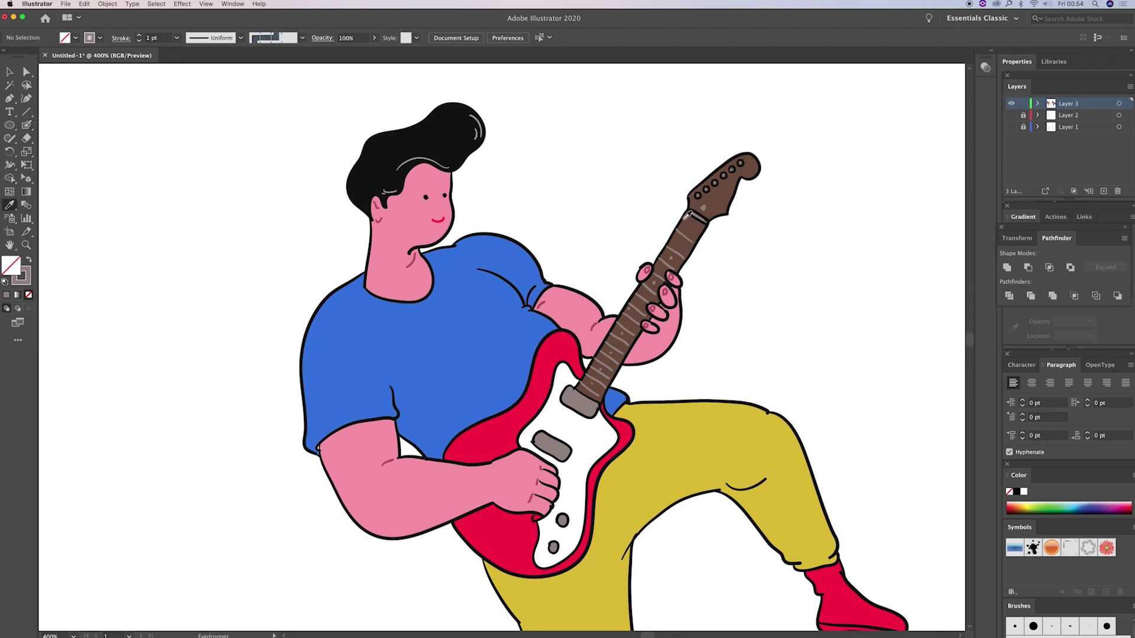
pyautogui.click(703, 196)
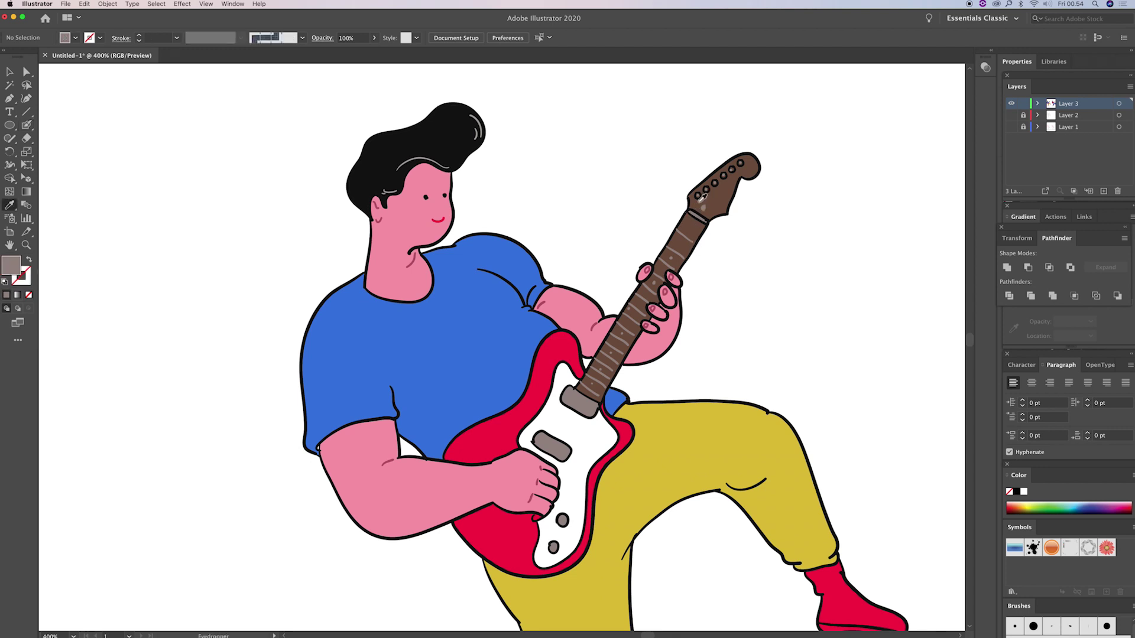
# Step: Sample black and paint the remaining headstock tuning pegs plus a dot on the neck plate
pyautogui.hotkey('shift', 'b')
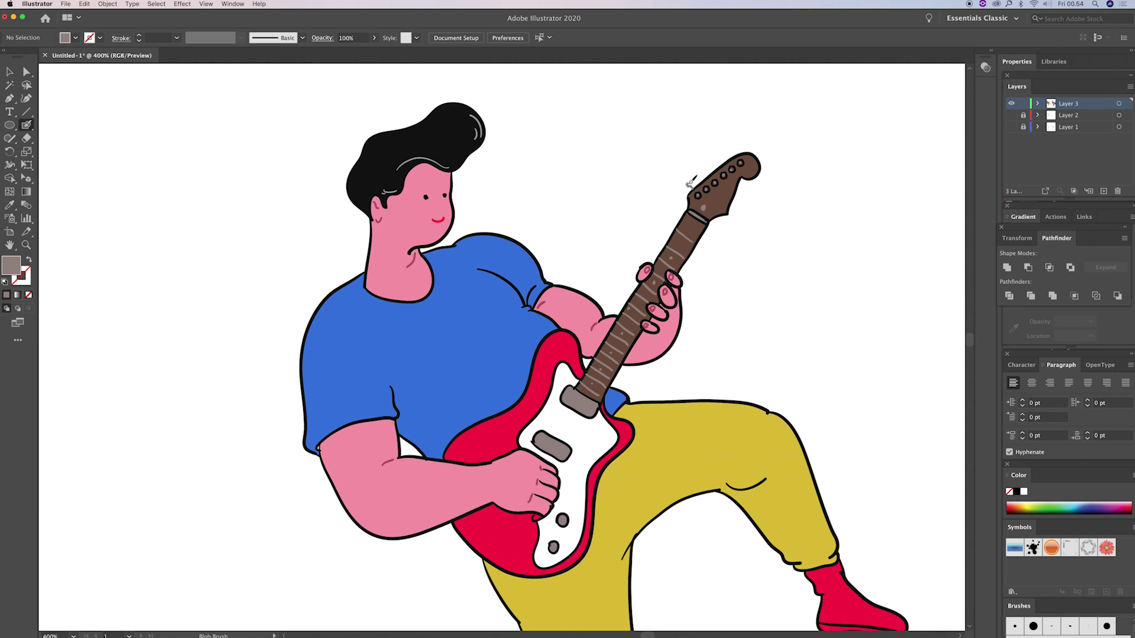
pyautogui.press('i')
pyautogui.click(709, 176)
pyautogui.hotkey('shift', 'b')
pyautogui.hotkey('shift', 'x')
pyautogui.moveTo(690, 182); pyautogui.dragTo(705, 172)
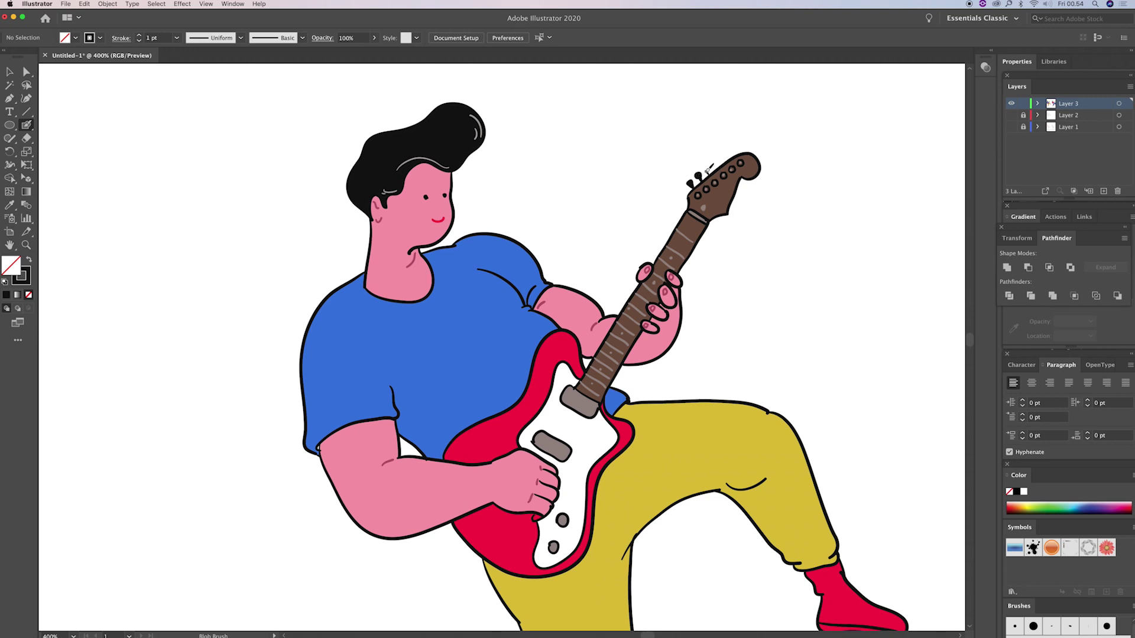
pyautogui.moveTo(710, 168); pyautogui.dragTo(720, 160)
pyautogui.moveTo(739, 153); pyautogui.dragTo(733, 148)
pyautogui.click(579, 403)
# Step: Nudge the view up and sample the shirt's blue as the fill
pyautogui.moveTo(578, 490); pyautogui.dragTo(585, 464)
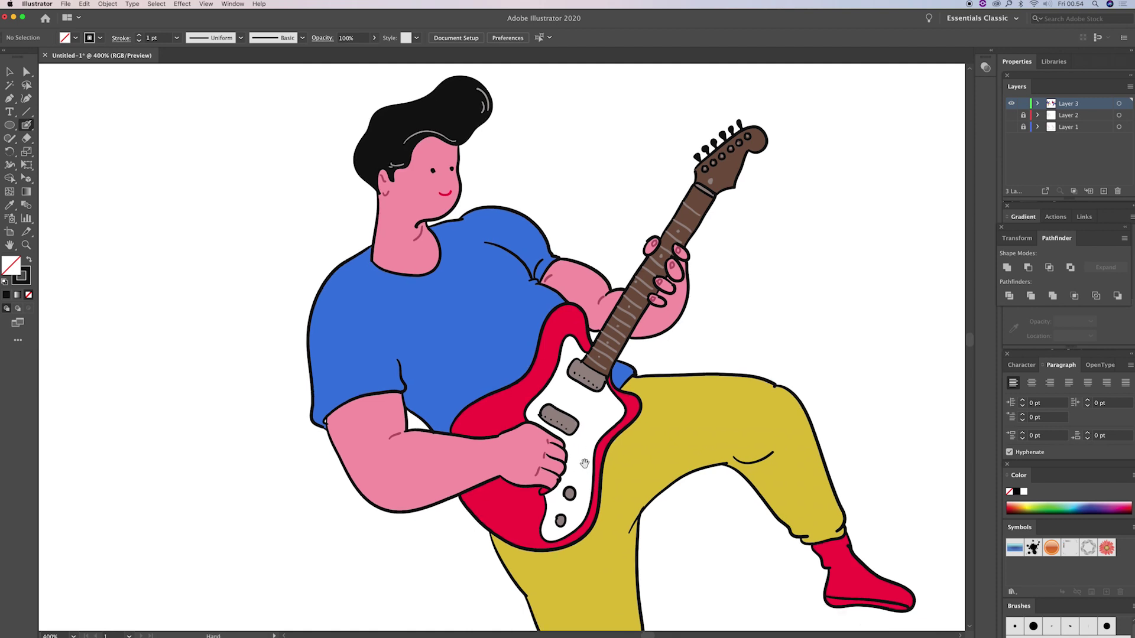
pyautogui.moveTo(609, 362); pyautogui.dragTo(617, 346)
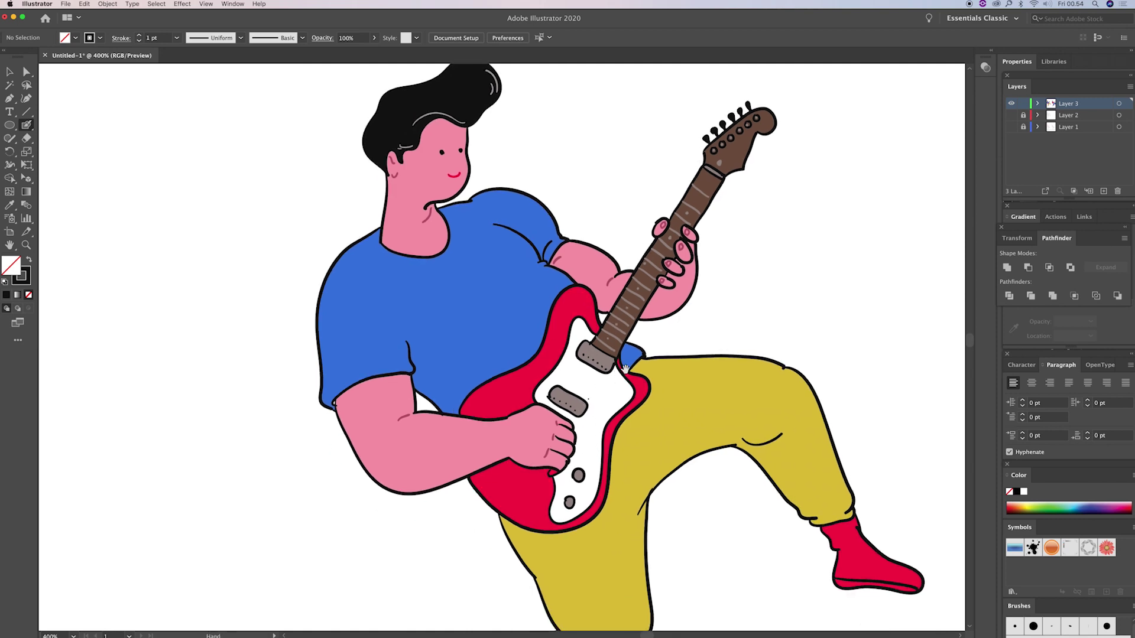
pyautogui.press('i')
pyautogui.click(529, 293)
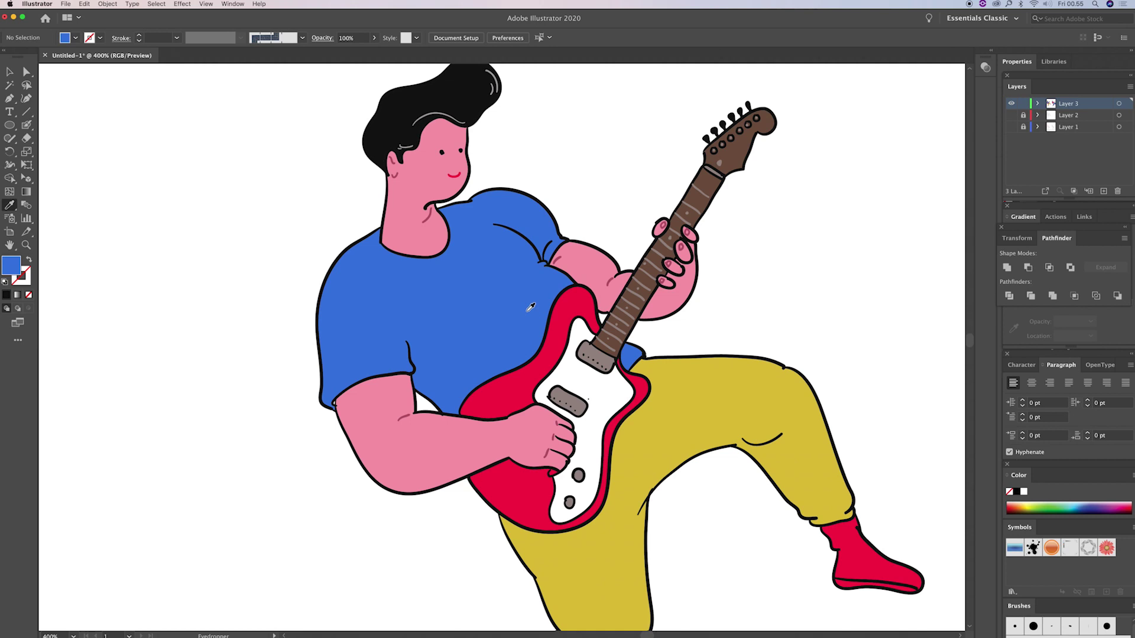
# Step: Set the fill to dark blue 1B4075 and paint folds across the shirt, shoulder, armpit and sleeve hem
pyautogui.doubleClick(12, 269)
pyautogui.click(115, 159)
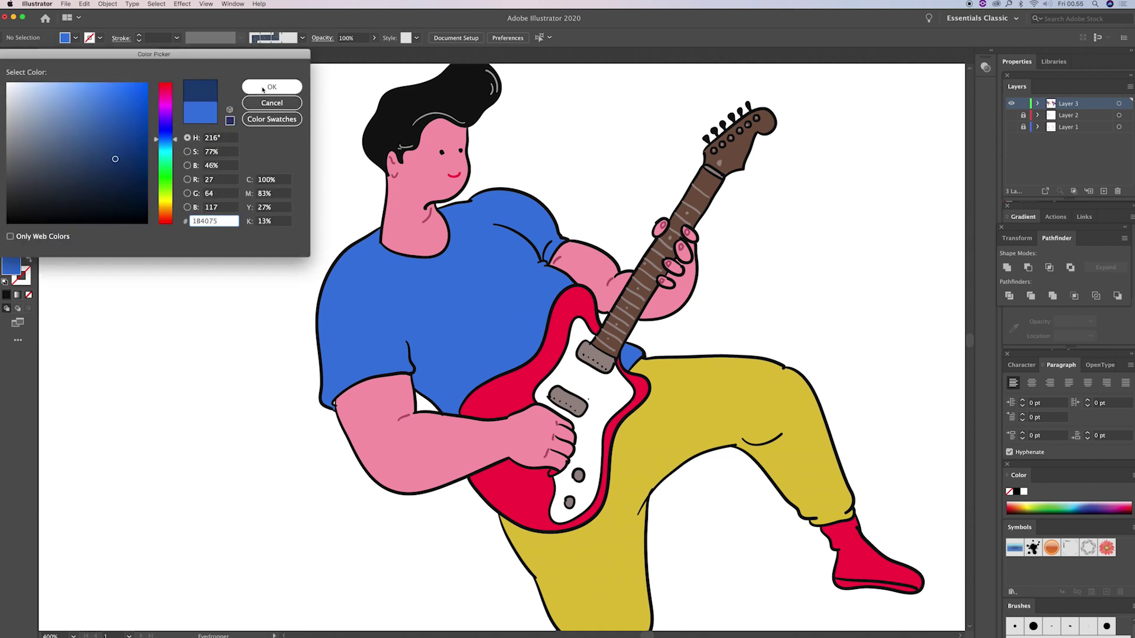
pyautogui.click(263, 89)
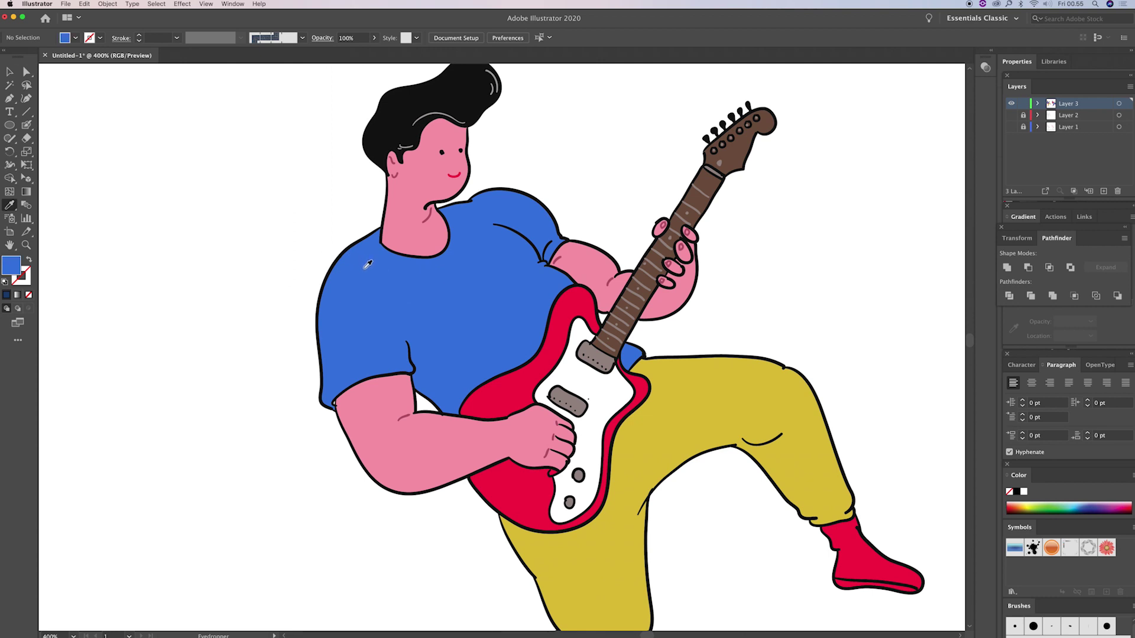
pyautogui.hotkey('shift', 'b')
pyautogui.moveTo(339, 270); pyautogui.dragTo(403, 318)
pyautogui.moveTo(527, 220); pyautogui.dragTo(536, 240)
pyautogui.moveTo(417, 375)
pyautogui.mouseDown()
pyautogui.moveTo(439, 369)
pyautogui.moveTo(435, 384)
pyautogui.mouseUp()
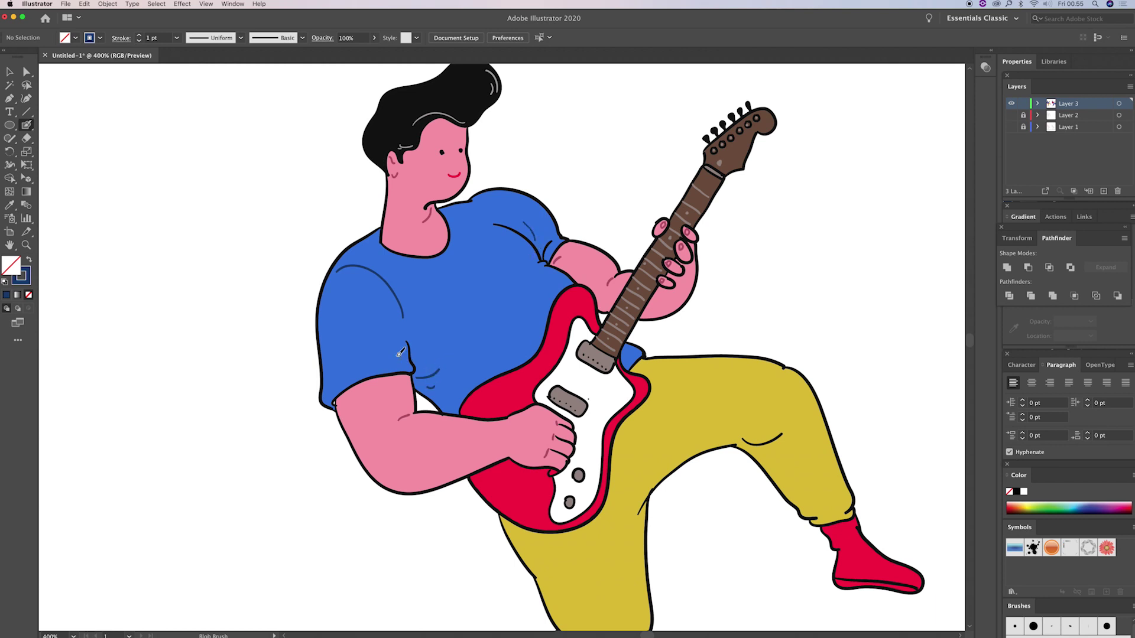
pyautogui.moveTo(331, 393); pyautogui.dragTo(397, 361)
# Step: Add another curved dark blue fold on the shirt chest
pyautogui.moveTo(444, 199); pyautogui.dragTo(442, 195)
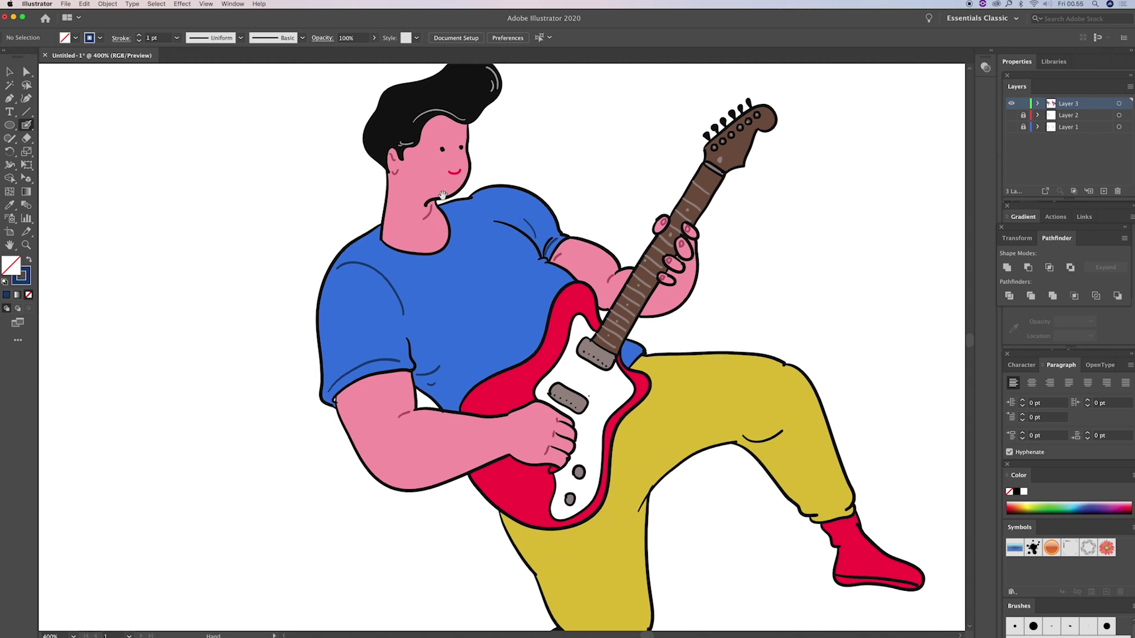
pyautogui.moveTo(526, 320); pyautogui.dragTo(523, 245)
pyautogui.moveTo(460, 260); pyautogui.dragTo(505, 208)
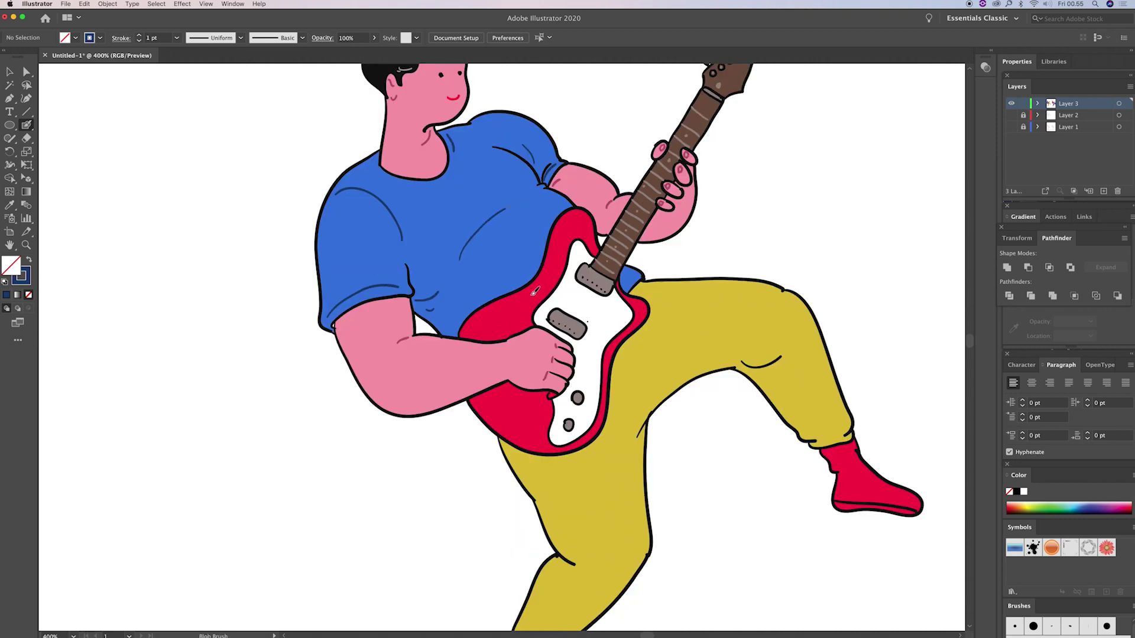
pyautogui.scroll(-2, 539, 262)
pyautogui.scroll(-5, 614, 283)
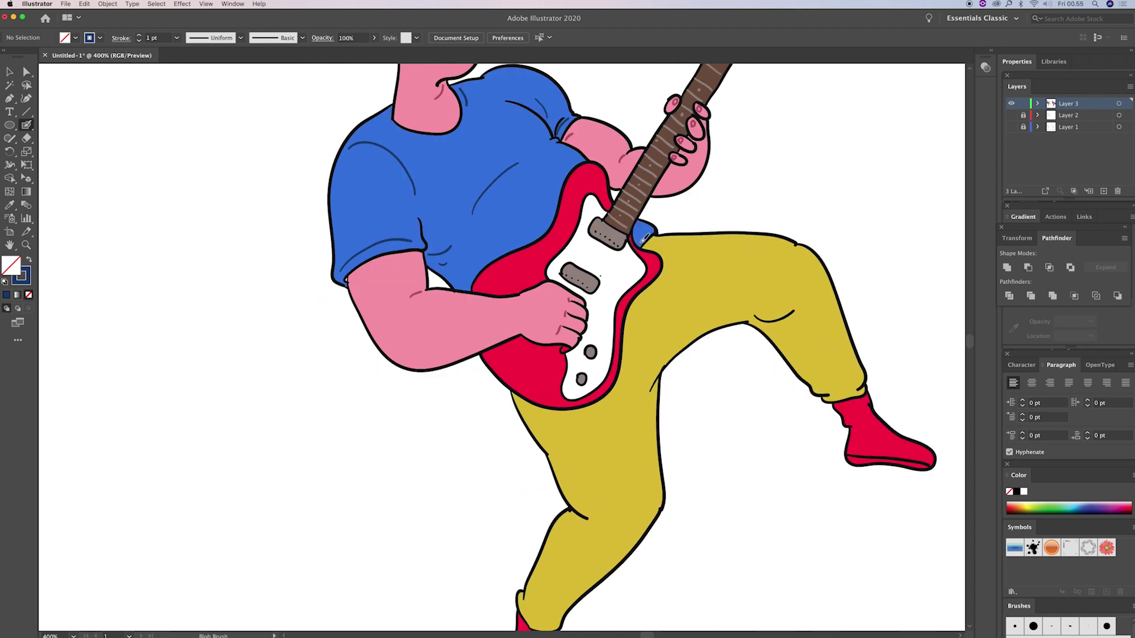
# Step: Set the fill to darker yellow #8C7720 and paint a short crease on the thigh
pyautogui.press('i')
pyautogui.click(661, 267)
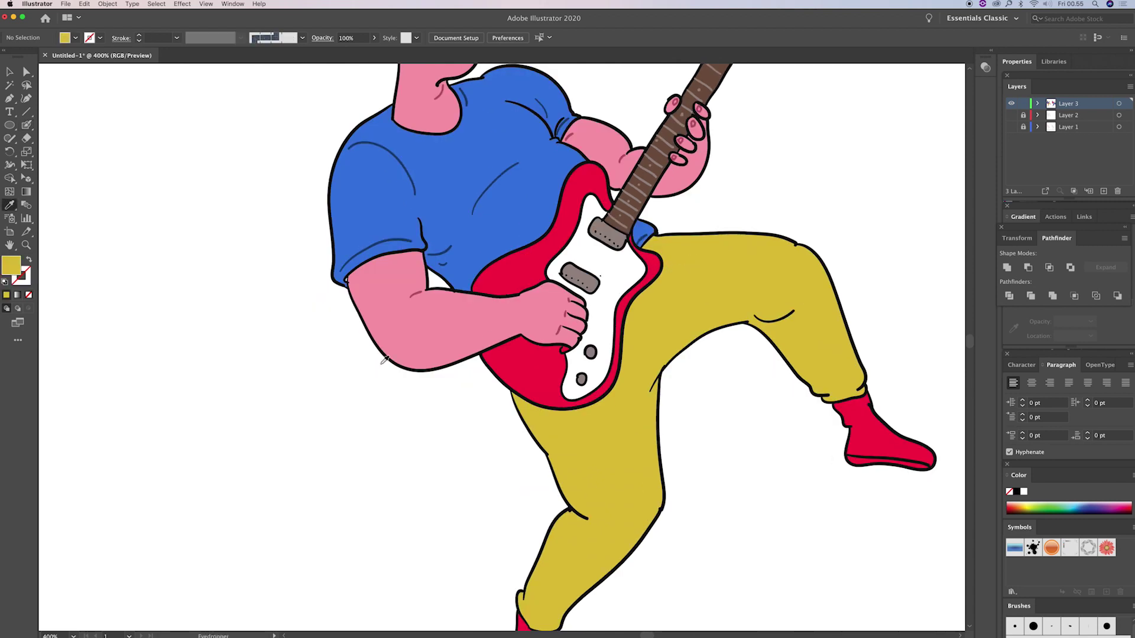
pyautogui.doubleClick(20, 266)
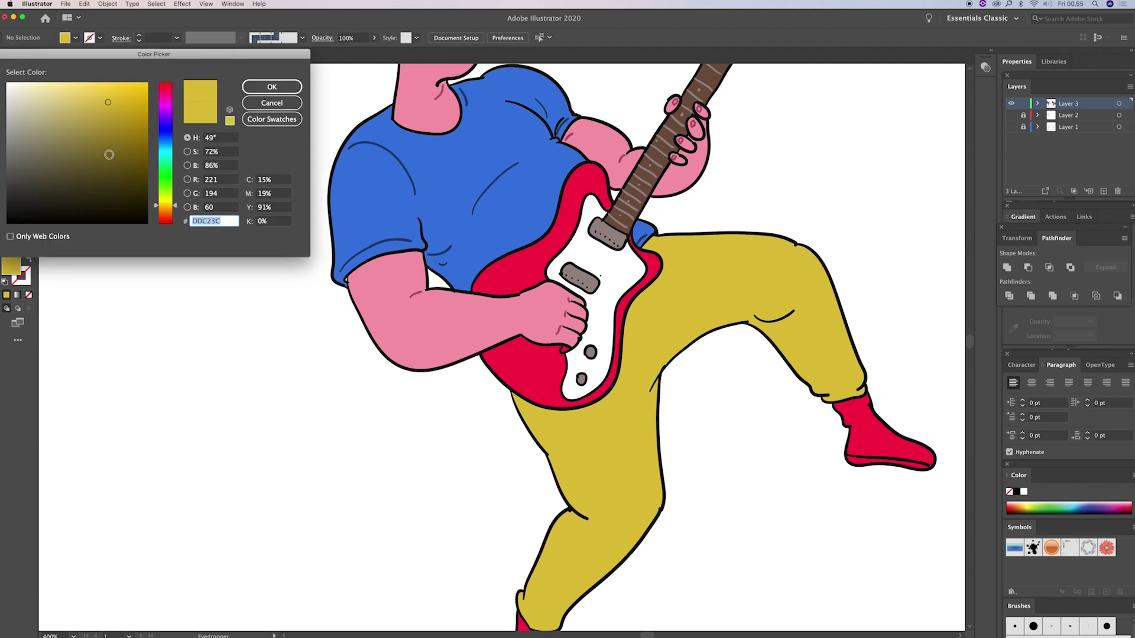
pyautogui.moveTo(115, 195); pyautogui.dragTo(115, 146)
pyautogui.click(272, 87)
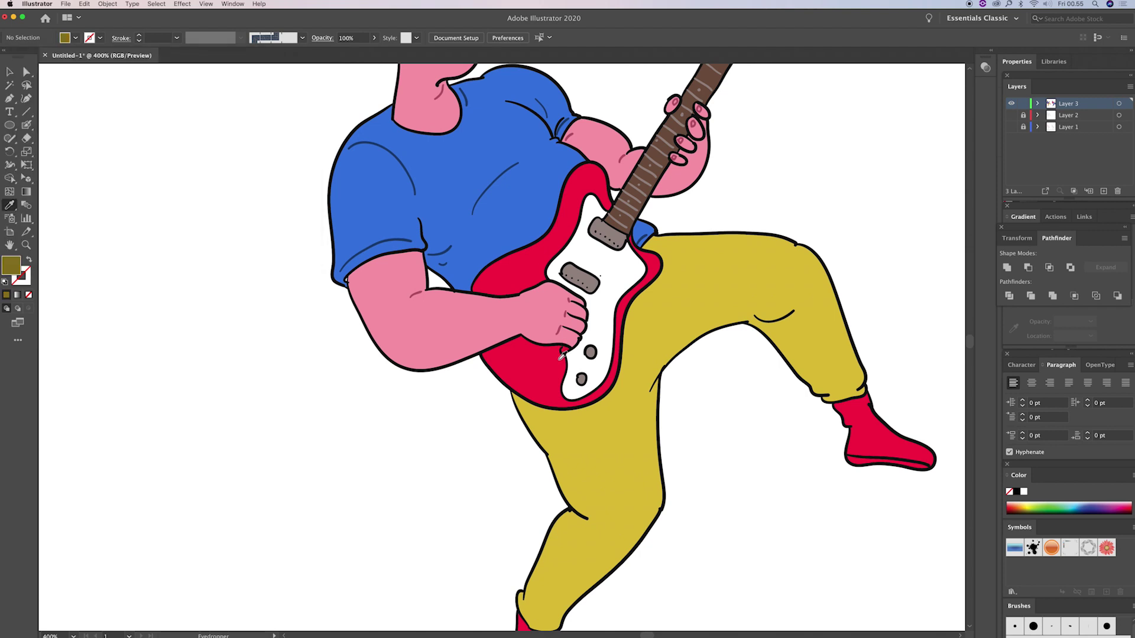
pyautogui.hotkey('shift', 'n')
pyautogui.hotkey('shift', 'b')
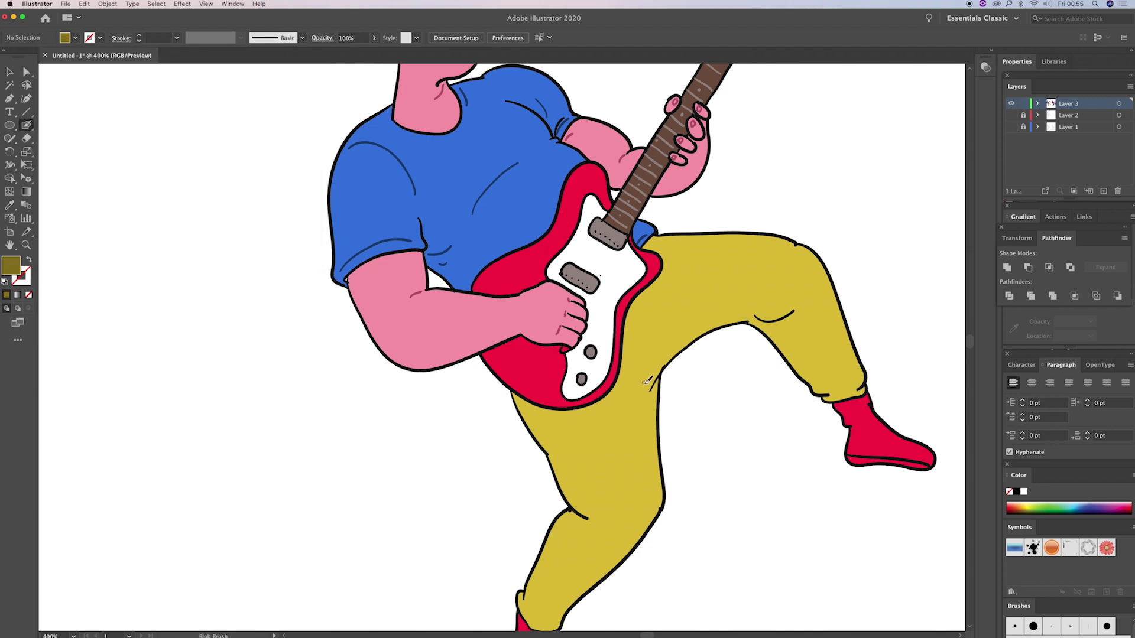
pyautogui.moveTo(628, 426)
pyautogui.mouseDown()
pyautogui.moveTo(714, 317)
pyautogui.moveTo(744, 308)
pyautogui.mouseUp()
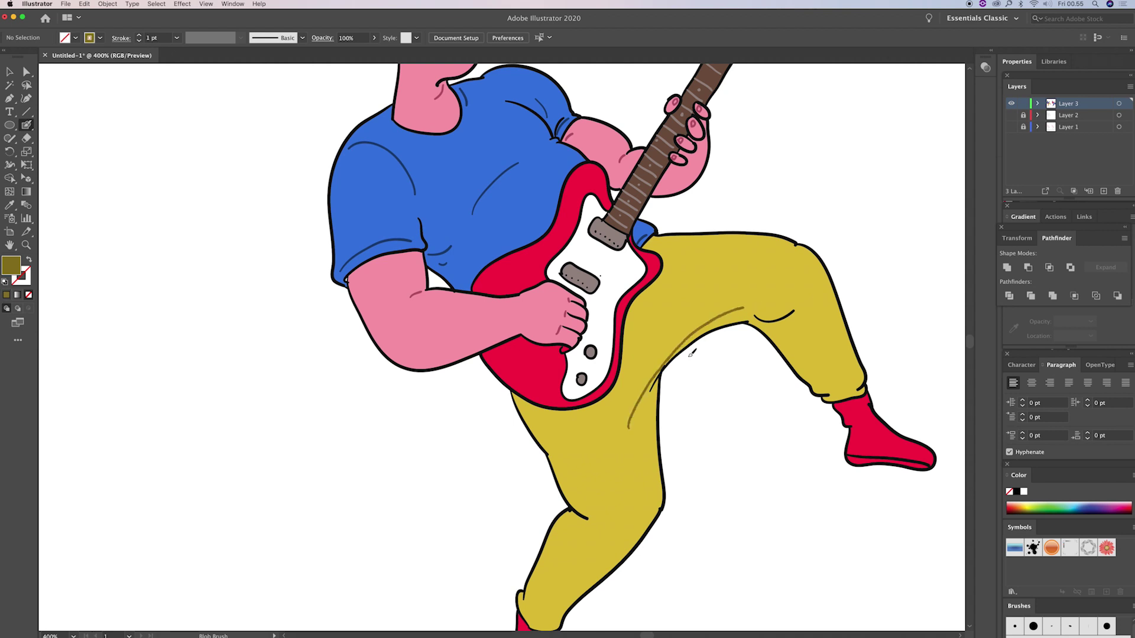
pyautogui.hotkey('ctrl', 'z')
pyautogui.moveTo(644, 416); pyautogui.dragTo(658, 380)
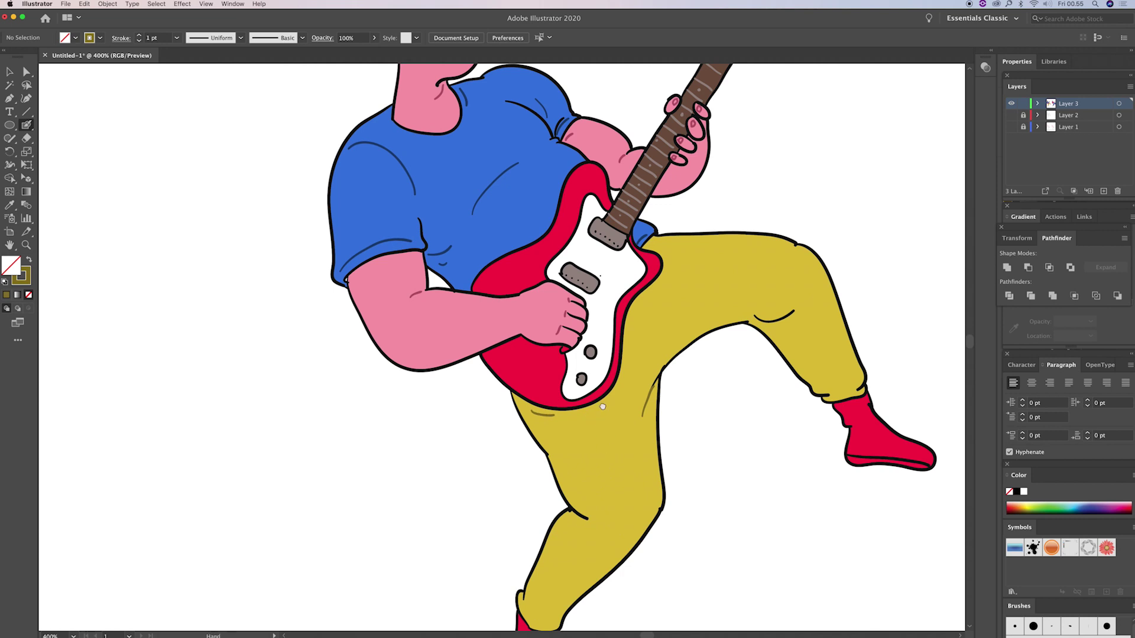
# Step: Add darker-yellow creases under the raised knee and along the hip
pyautogui.scroll(-2, 583, 483)
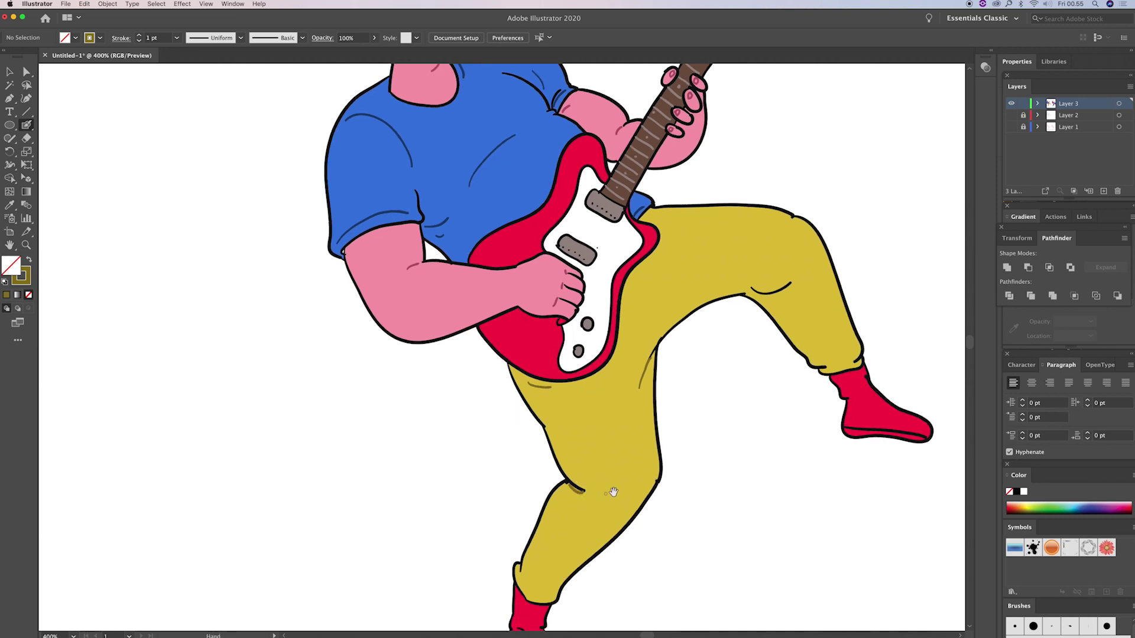
pyautogui.scroll(-1, 522, 553)
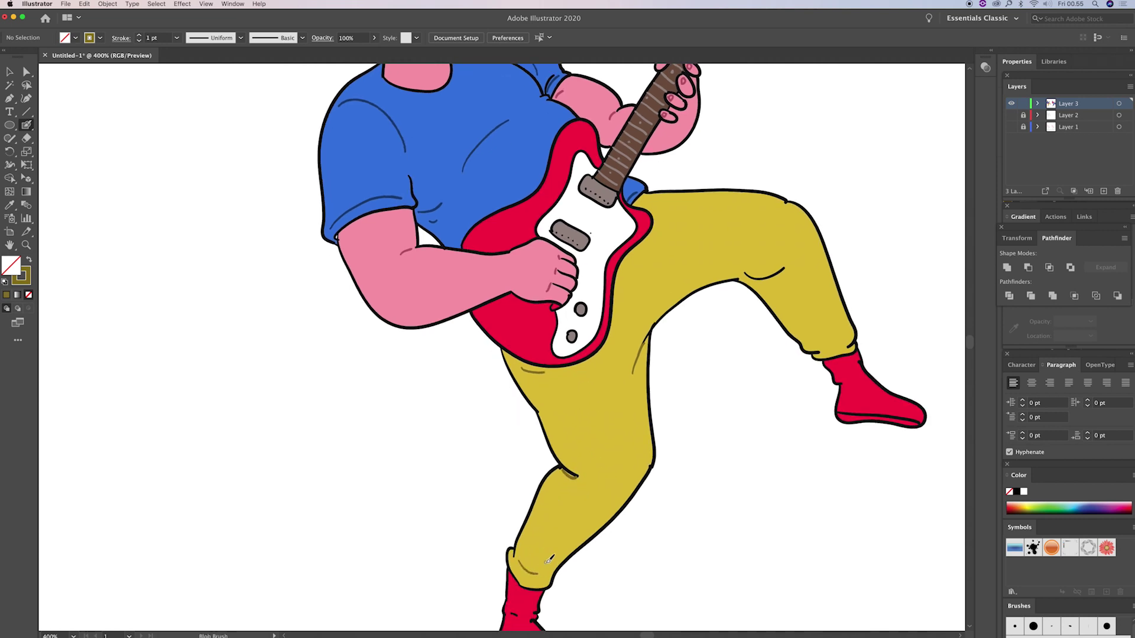
pyautogui.moveTo(735, 270); pyautogui.dragTo(792, 283)
pyautogui.scroll(2, 768, 314)
pyautogui.scroll(2, 736, 291)
pyautogui.scroll(1, 736, 291)
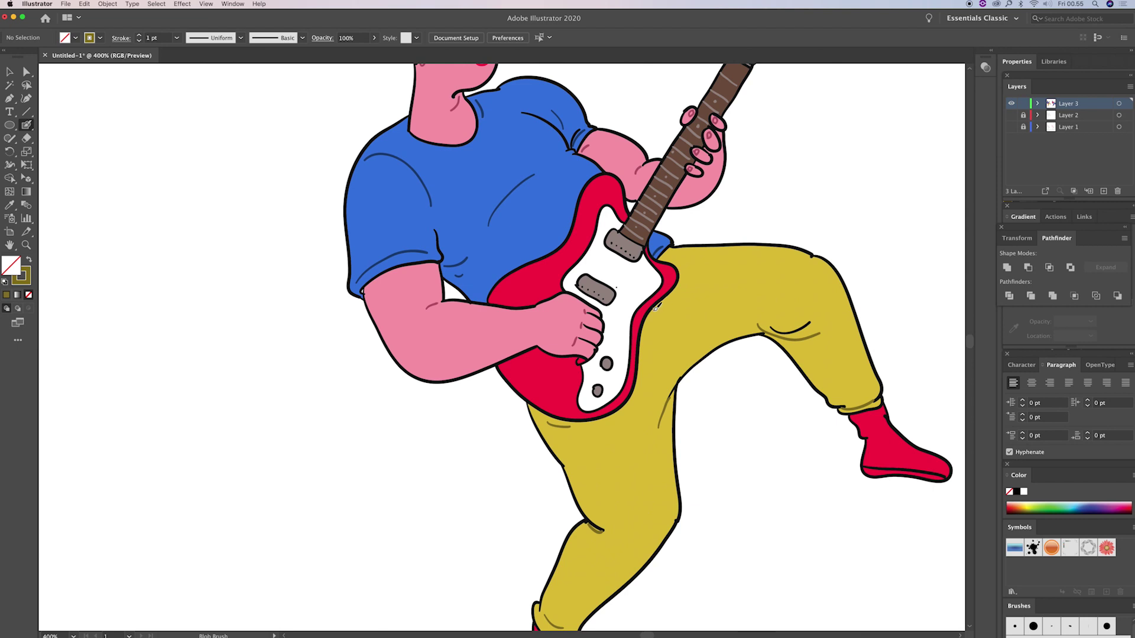
pyautogui.moveTo(673, 289); pyautogui.dragTo(701, 277)
pyautogui.moveTo(652, 314); pyautogui.dragTo(697, 277)
# Step: Add black creases at the lower leg's knee and the top of the lower boot
pyautogui.scroll(2, 676, 353)
pyautogui.scroll(2, 674, 323)
pyautogui.scroll(-1, 686, 329)
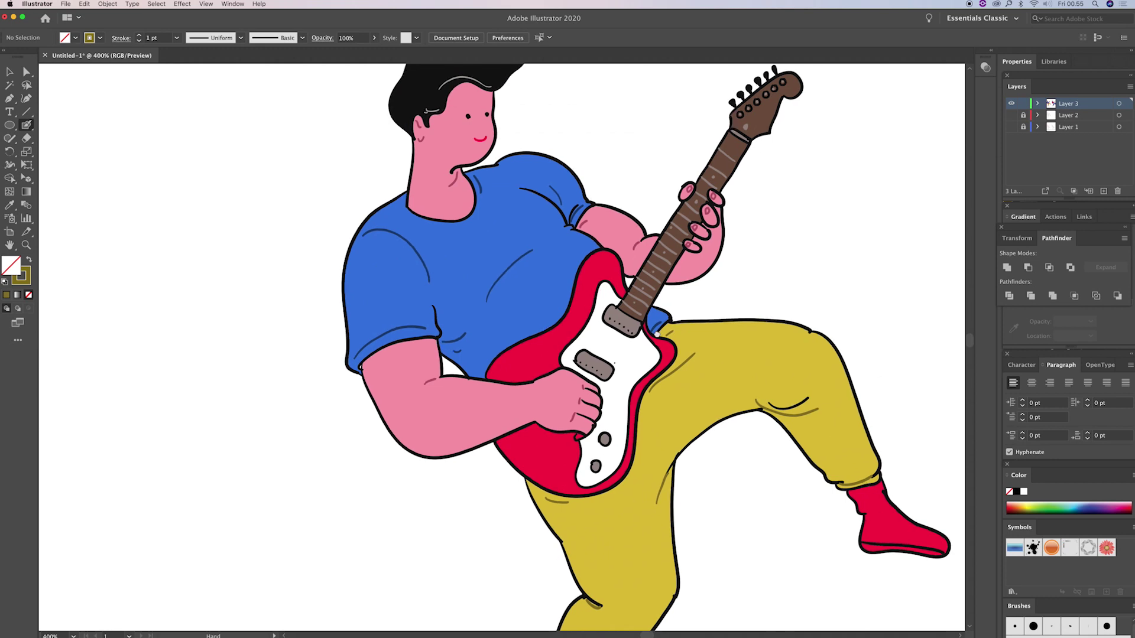
pyautogui.hscroll(2, 679, 328)
pyautogui.scroll(-1, 672, 289)
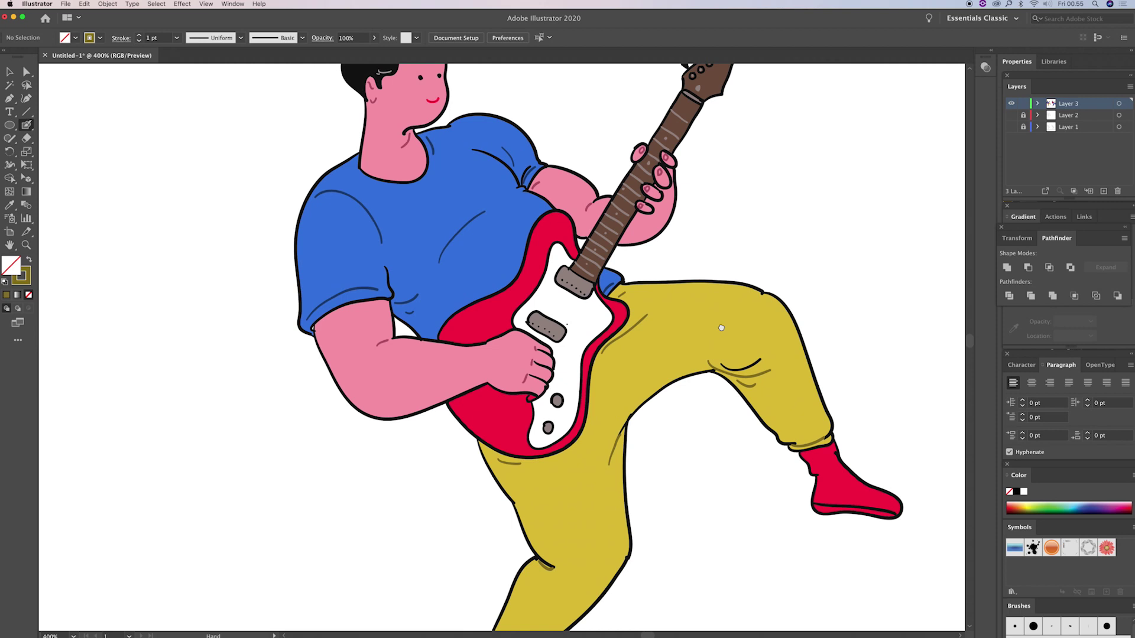
pyautogui.scroll(-6, 715, 328)
pyautogui.hscroll(-2, 715, 328)
pyautogui.scroll(-1, 642, 454)
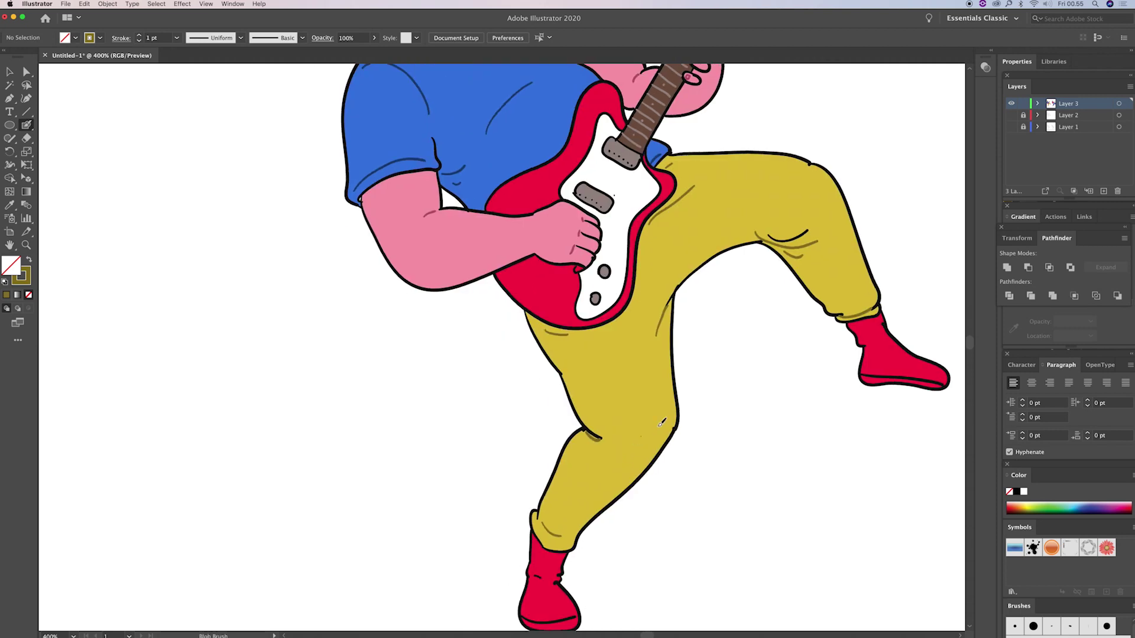
pyautogui.moveTo(669, 429); pyautogui.dragTo(636, 436)
pyautogui.moveTo(544, 526); pyautogui.dragTo(570, 544)
# Step: Sample black and paint criss-cross laces on the planted boot and short laces on the raised boot
pyautogui.press('i')
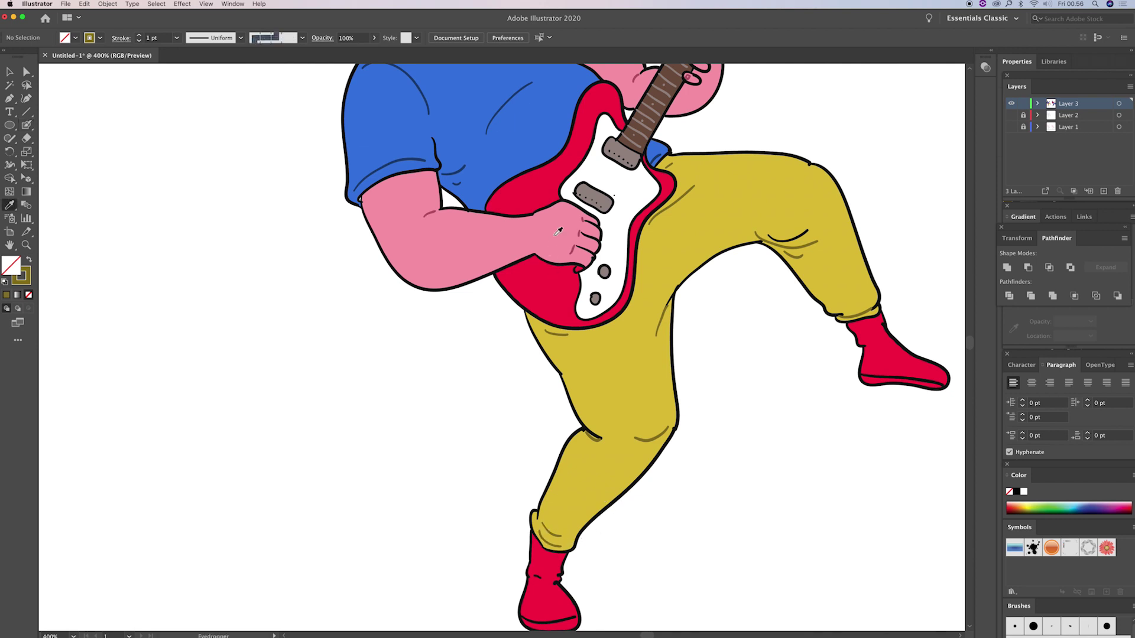
pyautogui.click(625, 218)
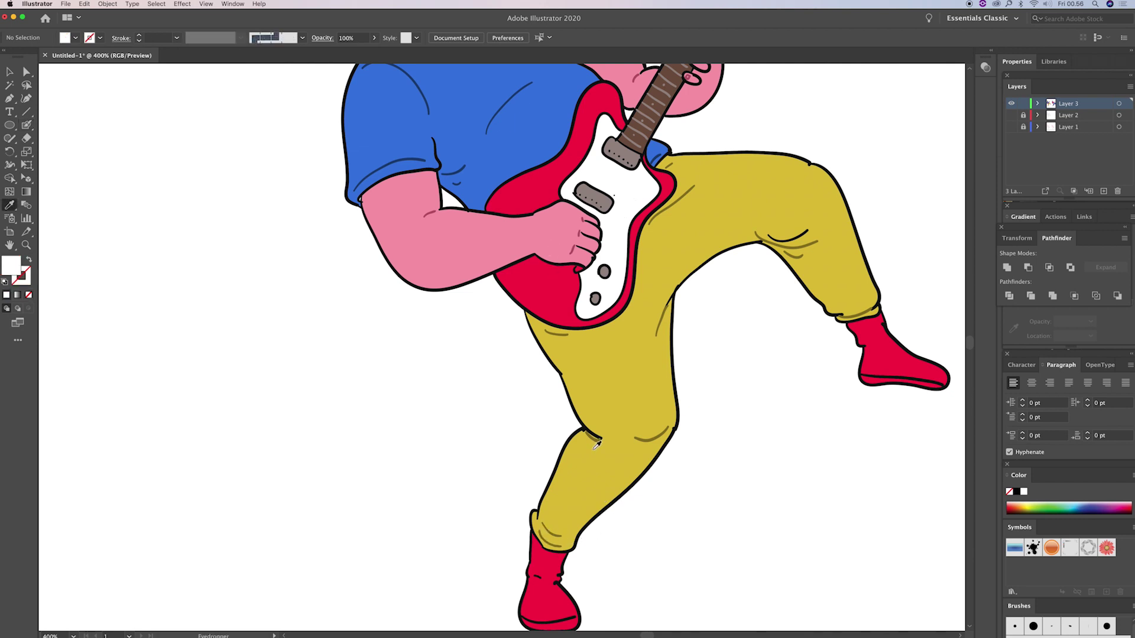
pyautogui.hotkey('shift', 'b')
pyautogui.moveTo(580, 501)
pyautogui.mouseDown()
pyautogui.moveTo(605, 439)
pyautogui.moveTo(595, 464)
pyautogui.mouseUp()
pyautogui.press('i')
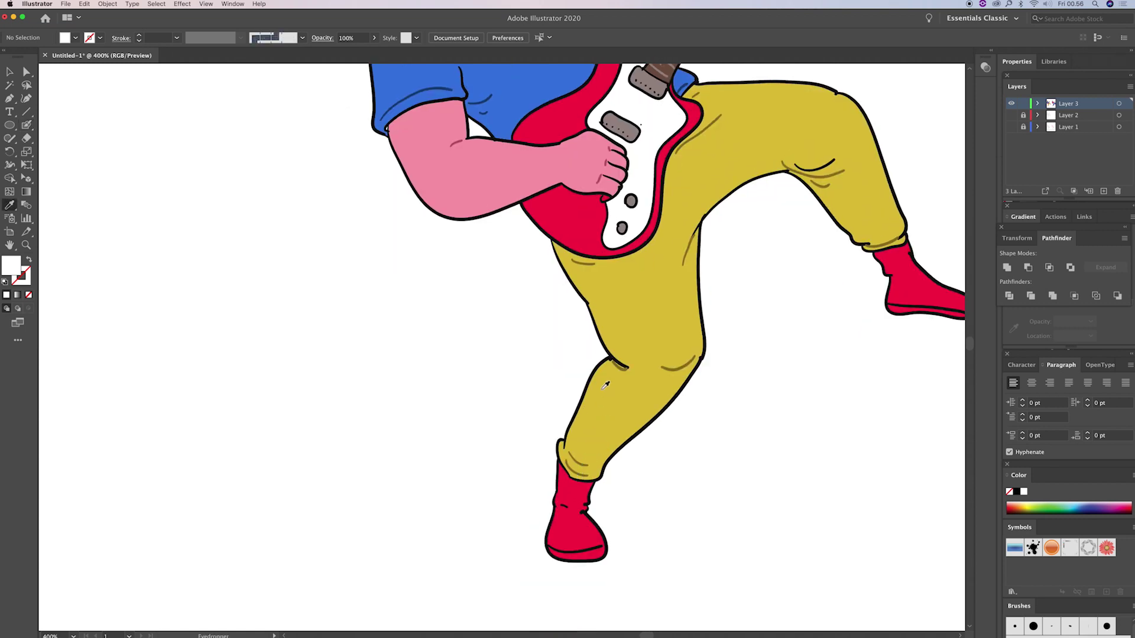
pyautogui.click(603, 475)
pyautogui.click(584, 392)
pyautogui.hotkey('shift', 'b')
pyautogui.moveTo(569, 482)
pyautogui.mouseDown()
pyautogui.moveTo(588, 496)
pyautogui.moveTo(578, 522)
pyautogui.moveTo(590, 535)
pyautogui.moveTo(582, 492)
pyautogui.moveTo(565, 519)
pyautogui.moveTo(592, 532)
pyautogui.moveTo(569, 538)
pyautogui.mouseUp()
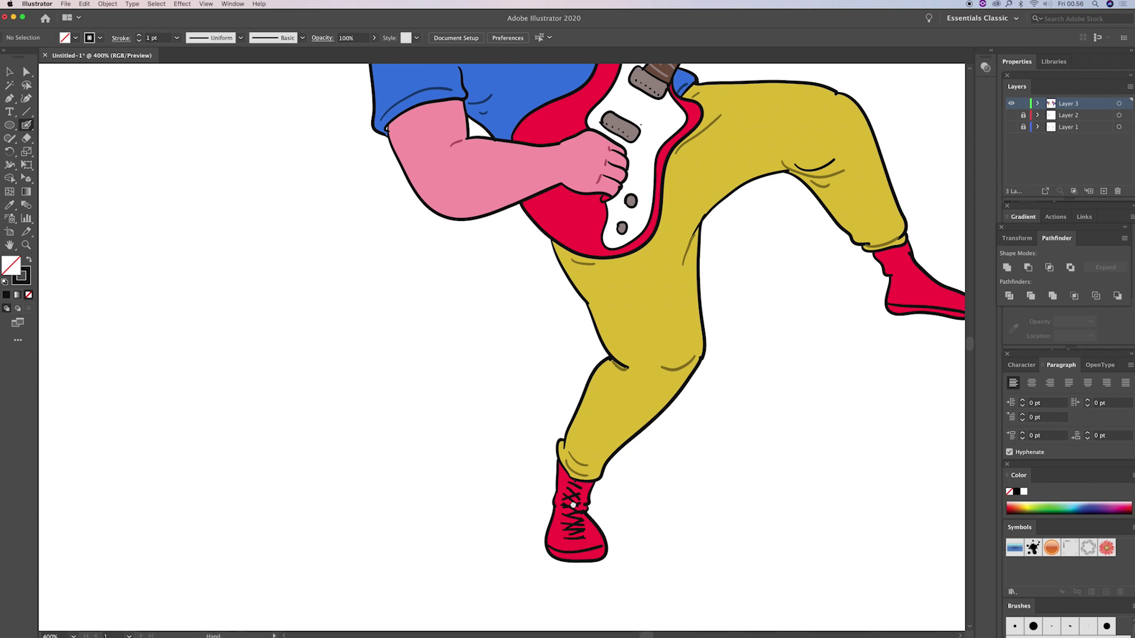
pyautogui.moveTo(580, 480); pyautogui.dragTo(549, 484)
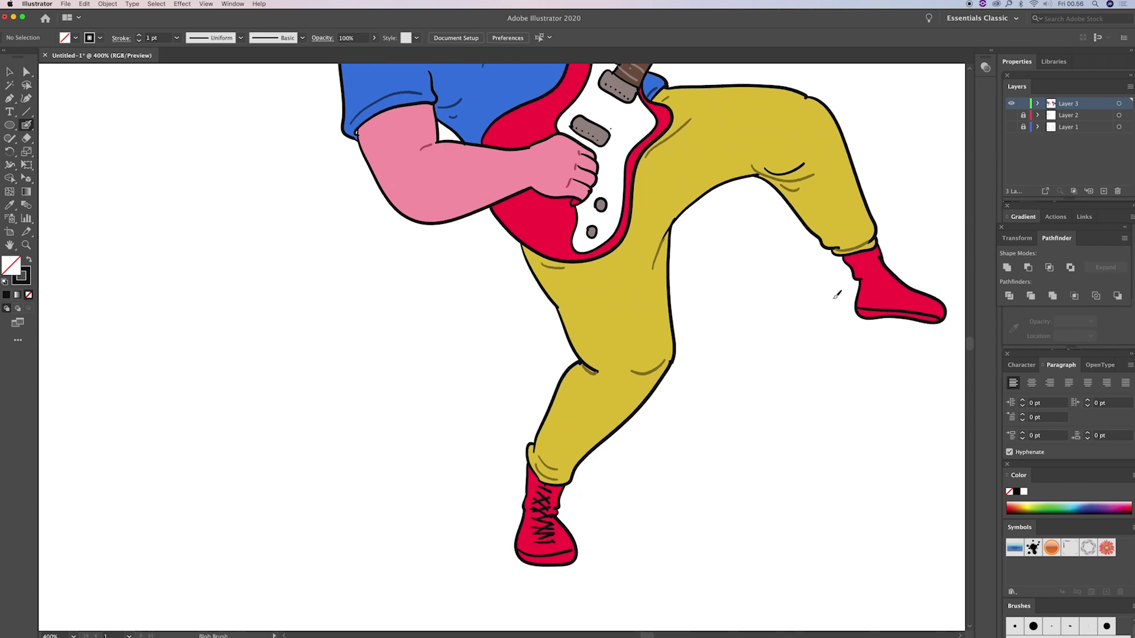
pyautogui.moveTo(881, 261)
pyautogui.mouseDown()
pyautogui.moveTo(870, 258)
pyautogui.moveTo(923, 299)
pyautogui.mouseUp()
# Step: Zoom out to 150% and centre the finished guitarist beside the reference figure
pyautogui.press('z')
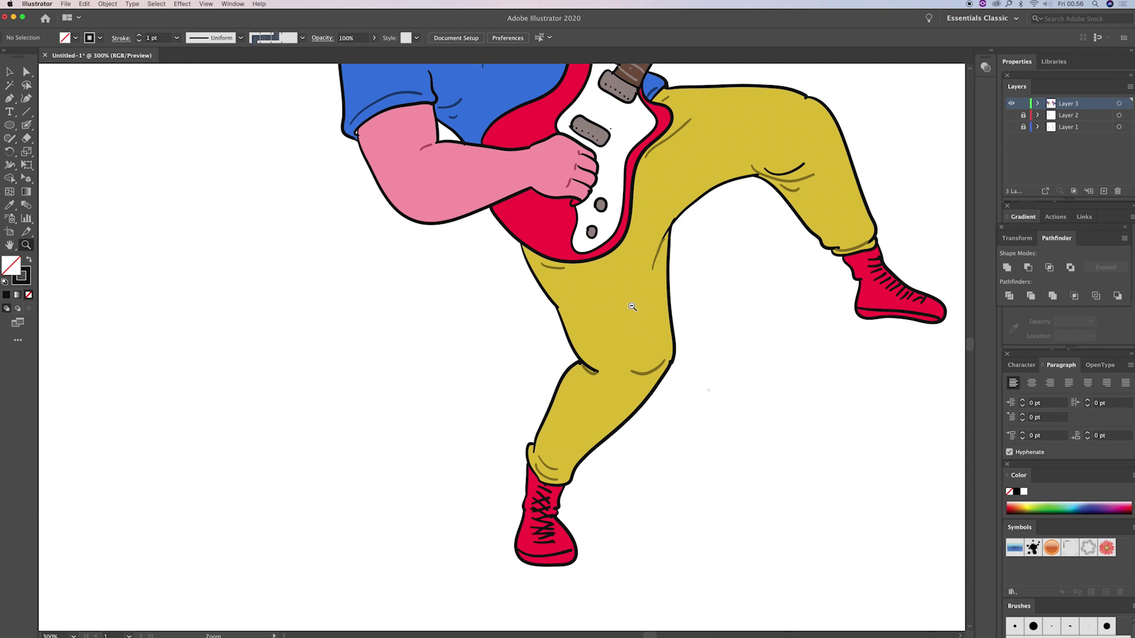
pyautogui.keyDown('alt'); pyautogui.click(627, 322); pyautogui.keyUp('alt')
pyautogui.keyDown('alt'); pyautogui.click(579, 343); pyautogui.keyUp('alt')
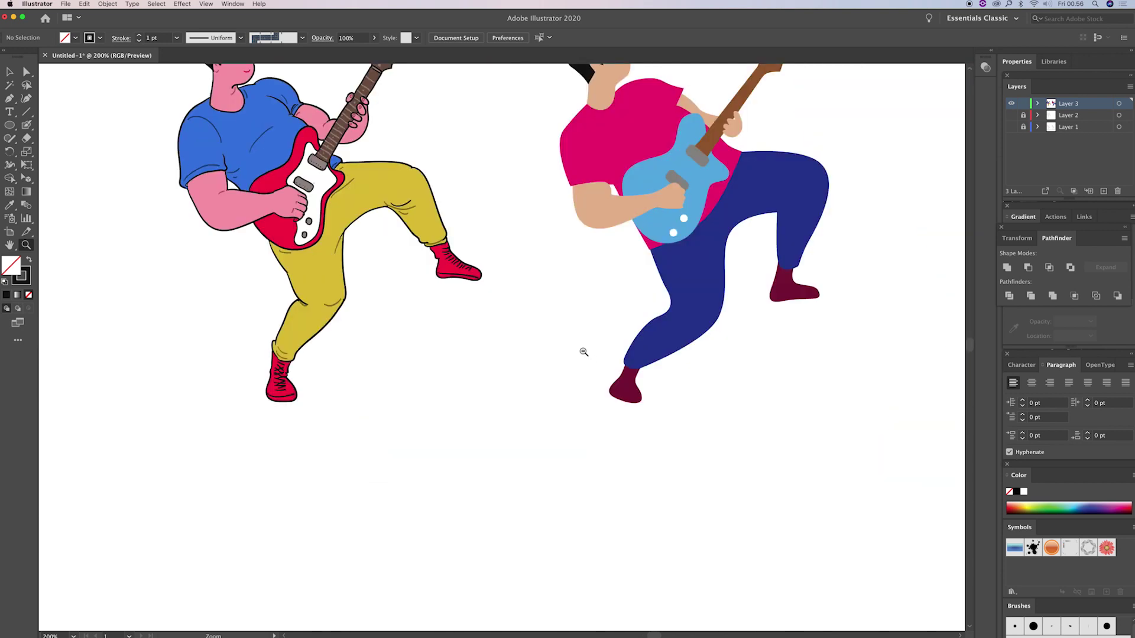
pyautogui.keyDown('alt'); pyautogui.click(617, 389); pyautogui.keyUp('alt')
pyautogui.moveTo(640, 400); pyautogui.dragTo(719, 451)
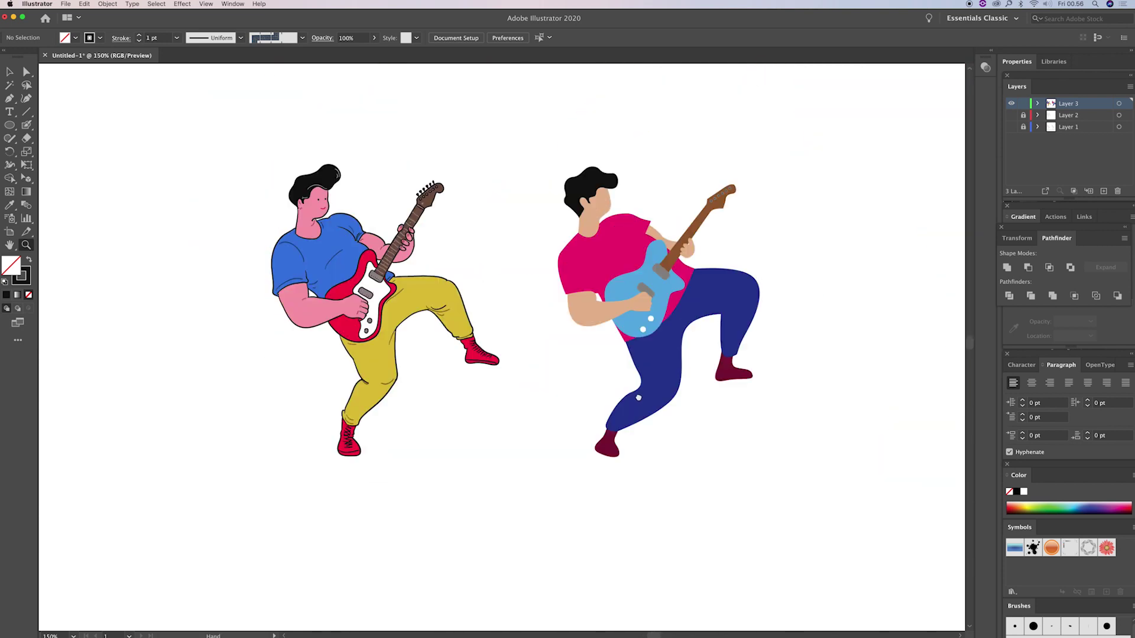
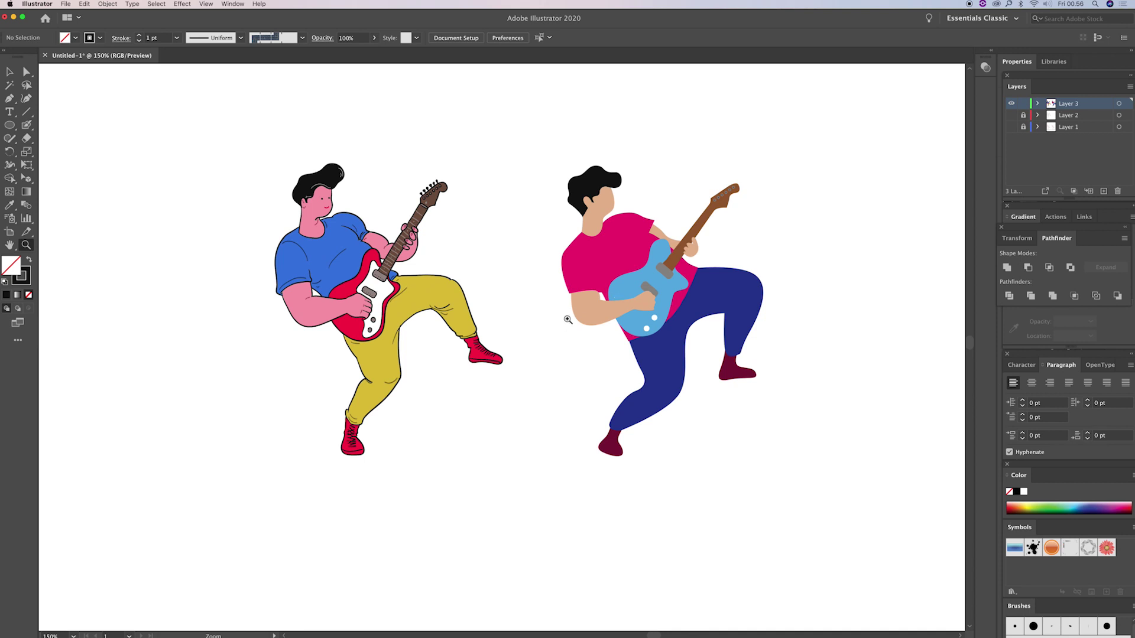
# Step: Zoom in on the flat guitarist and draw a tiny ellipse on his face as an eye
pyautogui.moveTo(593, 307); pyautogui.dragTo(637, 275)
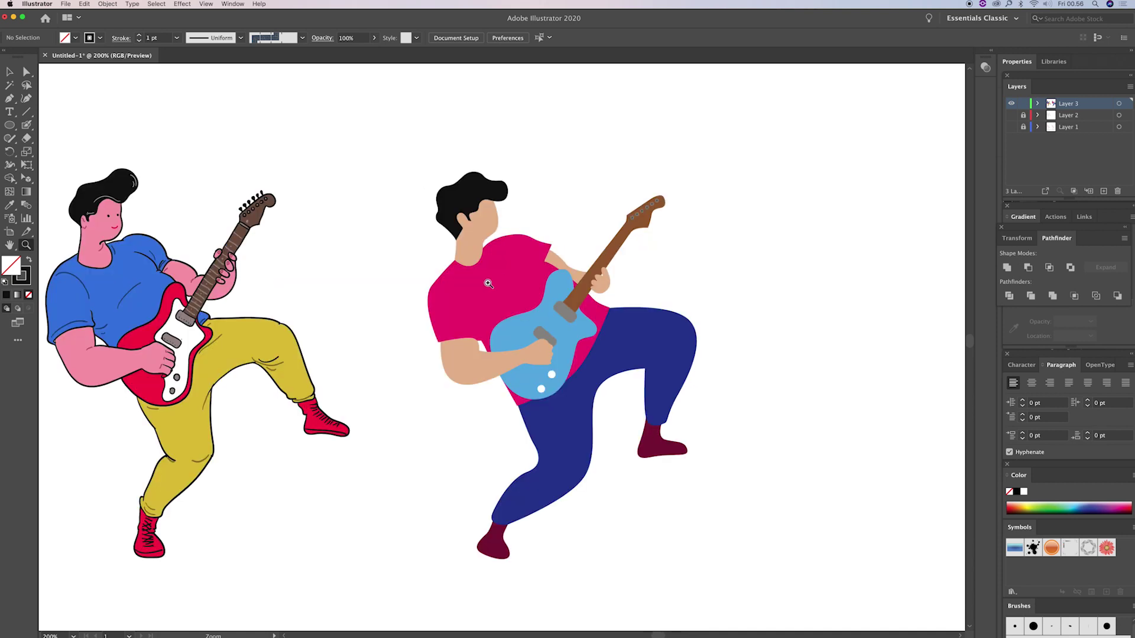
pyautogui.click(494, 294)
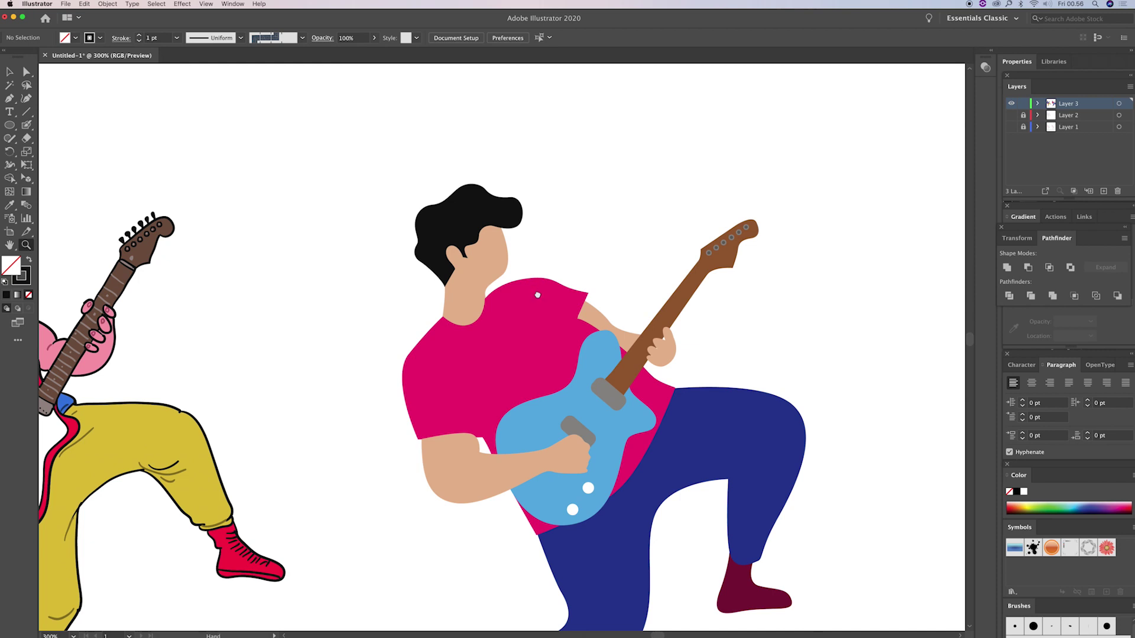
pyautogui.moveTo(535, 295); pyautogui.dragTo(585, 297)
pyautogui.click(11, 126)
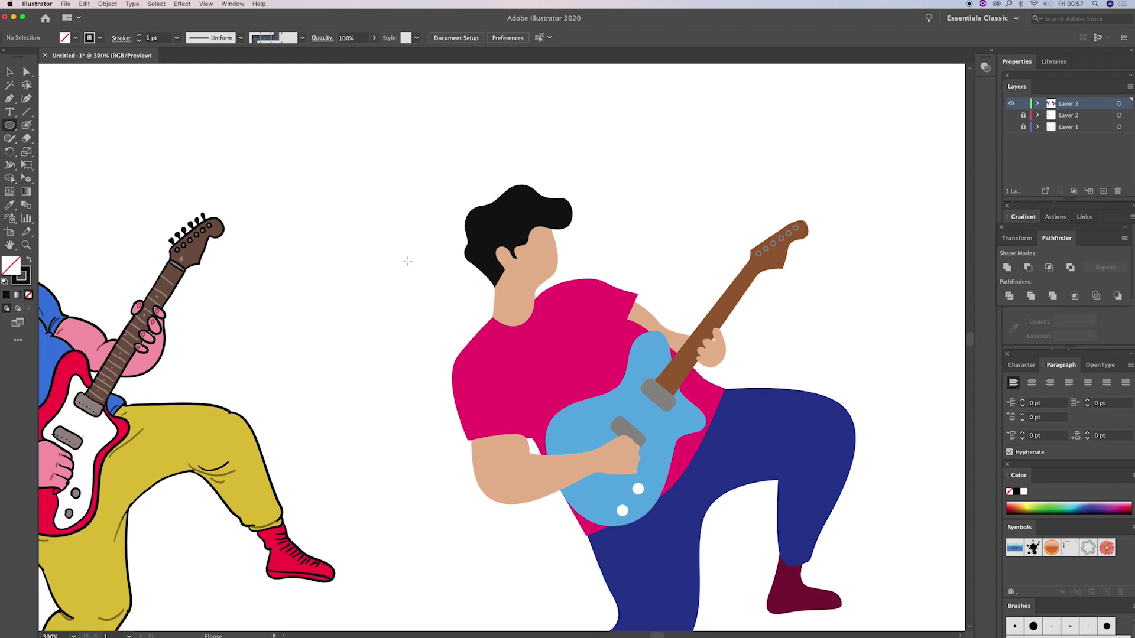
pyautogui.moveTo(537, 248); pyautogui.dragTo(539, 249)
# Step: Make the eye black with no stroke so he has two dot eyes
pyautogui.press('z')
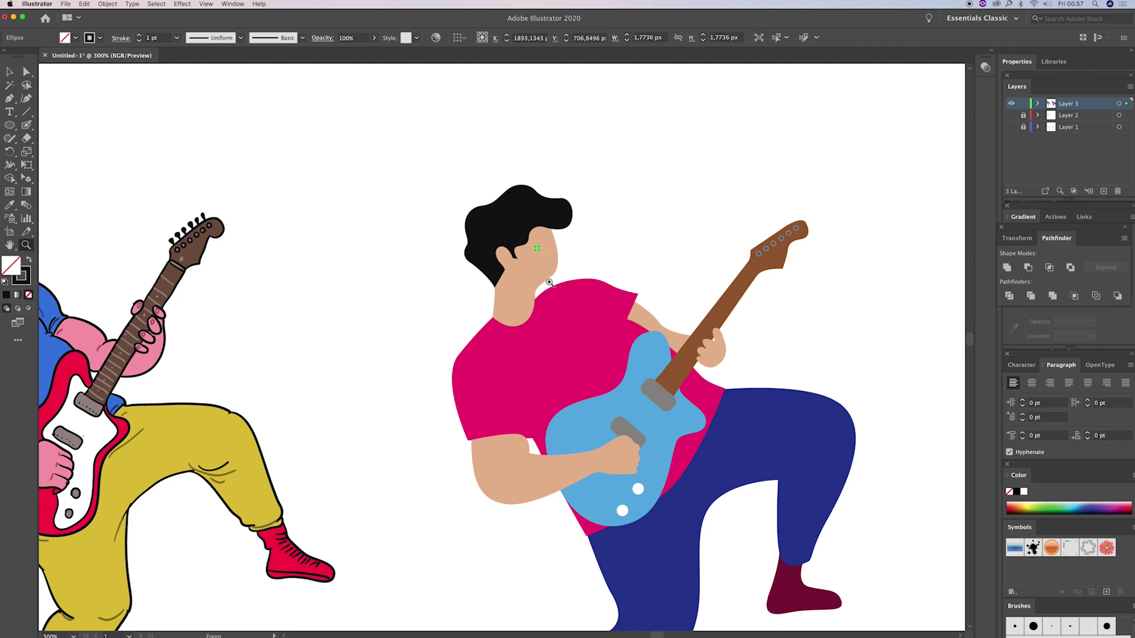
pyautogui.press('super+equal')
pyautogui.click(29, 260)
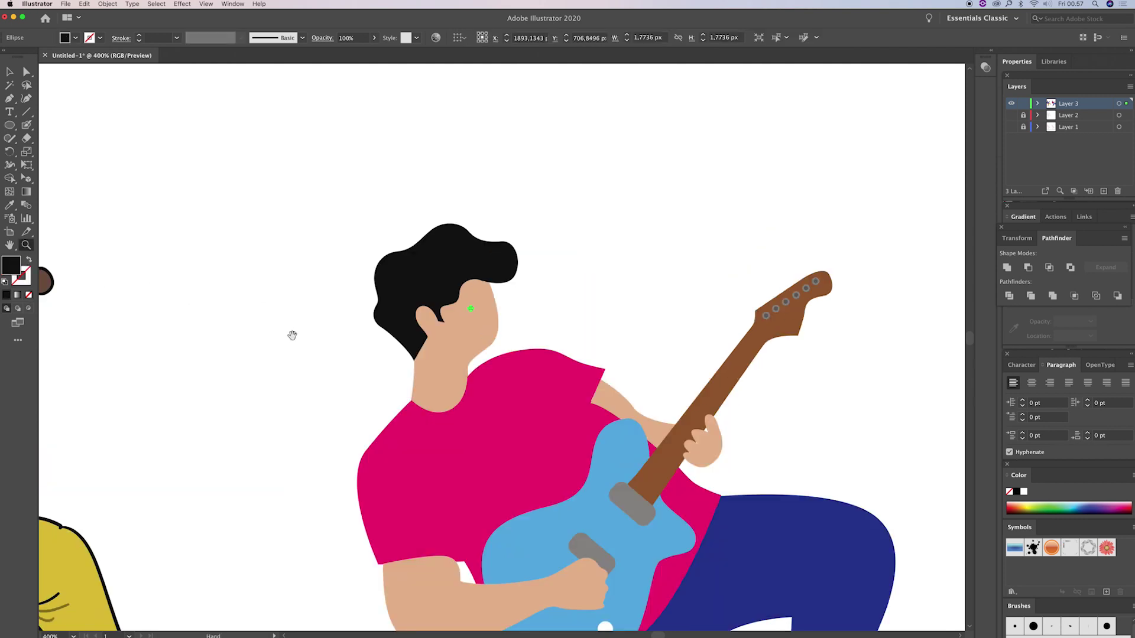
pyautogui.scroll(-5, 366, 235)
pyautogui.hscroll(-2, 366, 235)
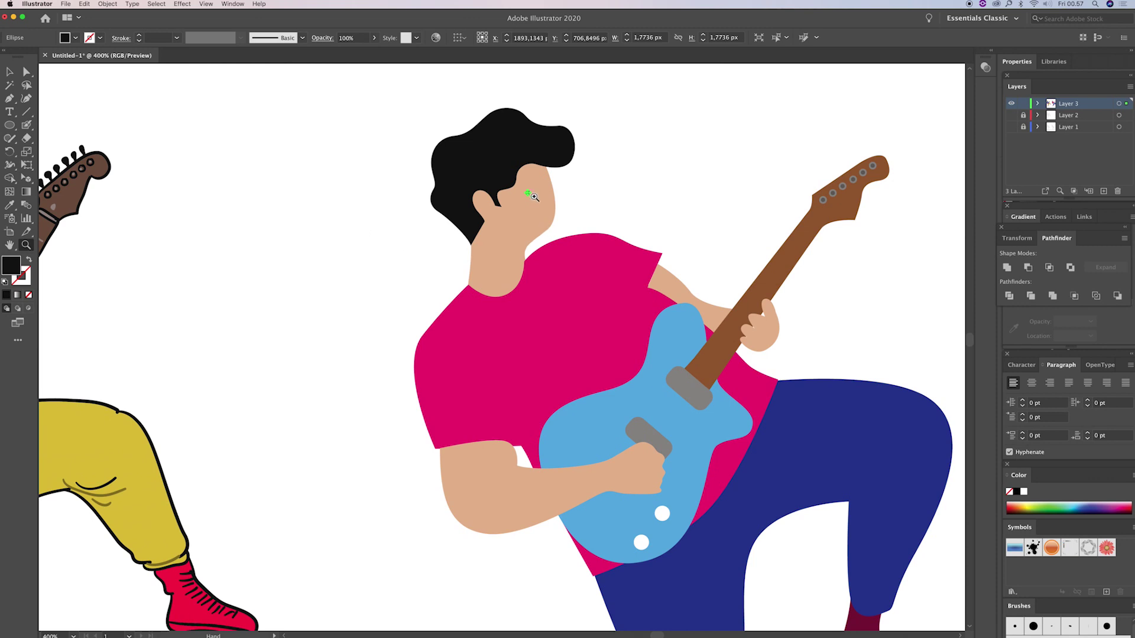
pyautogui.press('v')
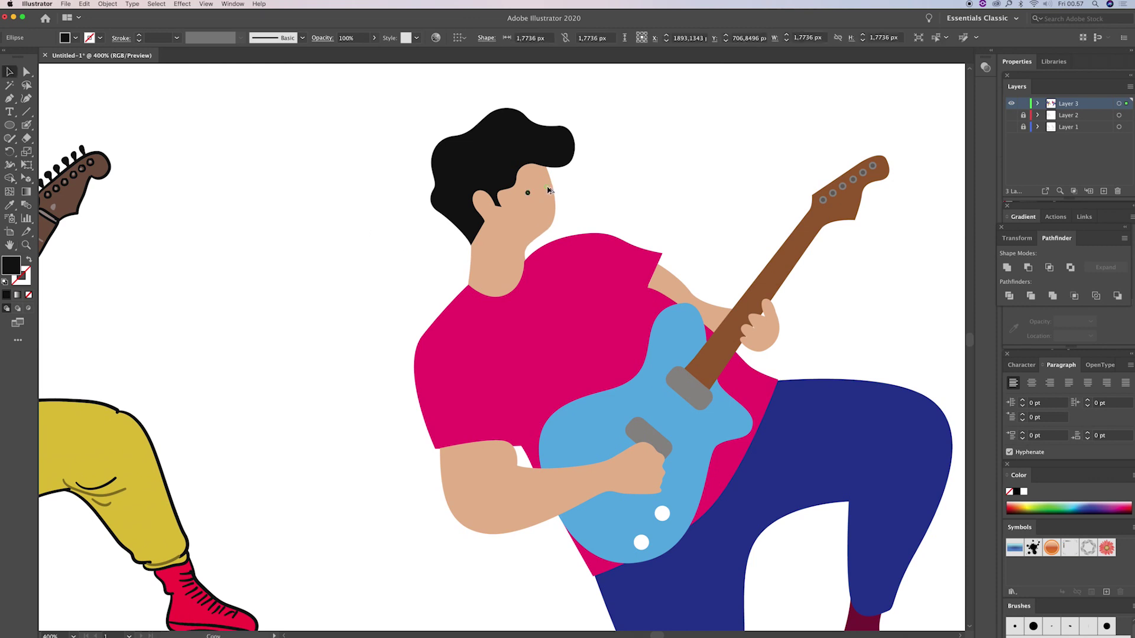
pyautogui.press('super+shift+a')
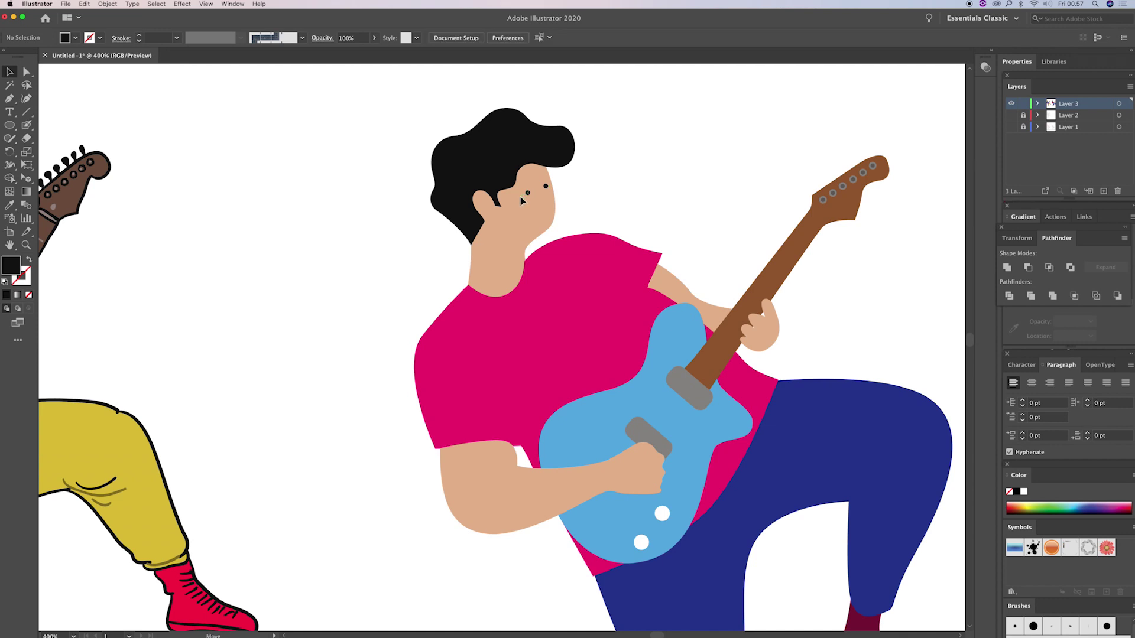
# Step: Select a single anchor on the guitarist's face outline with Direct Selection
pyautogui.click(548, 233)
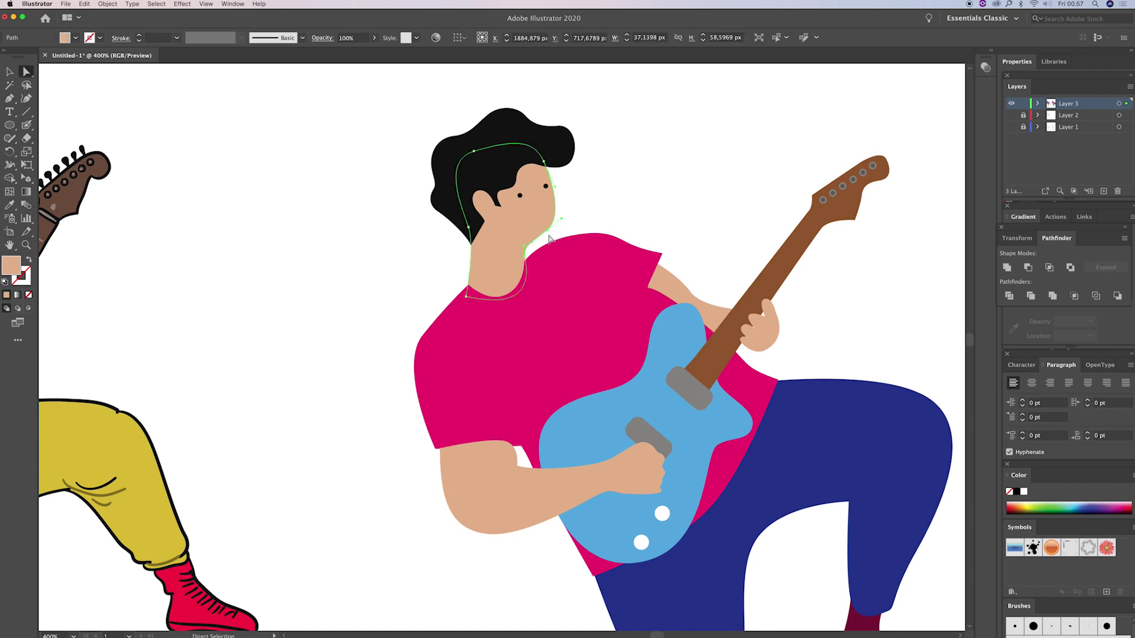
pyautogui.press('a')
pyautogui.click(549, 237)
pyautogui.click(638, 210)
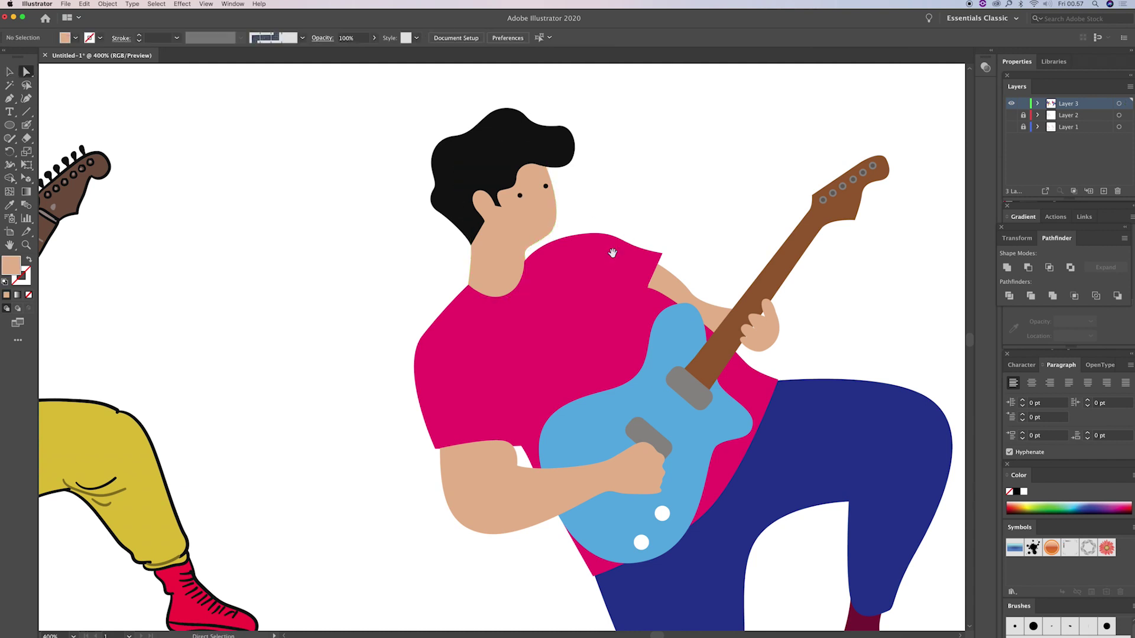
pyautogui.moveTo(629, 253); pyautogui.dragTo(631, 254)
pyautogui.scroll(-2, 631, 254)
pyautogui.hscroll(-2, 631, 254)
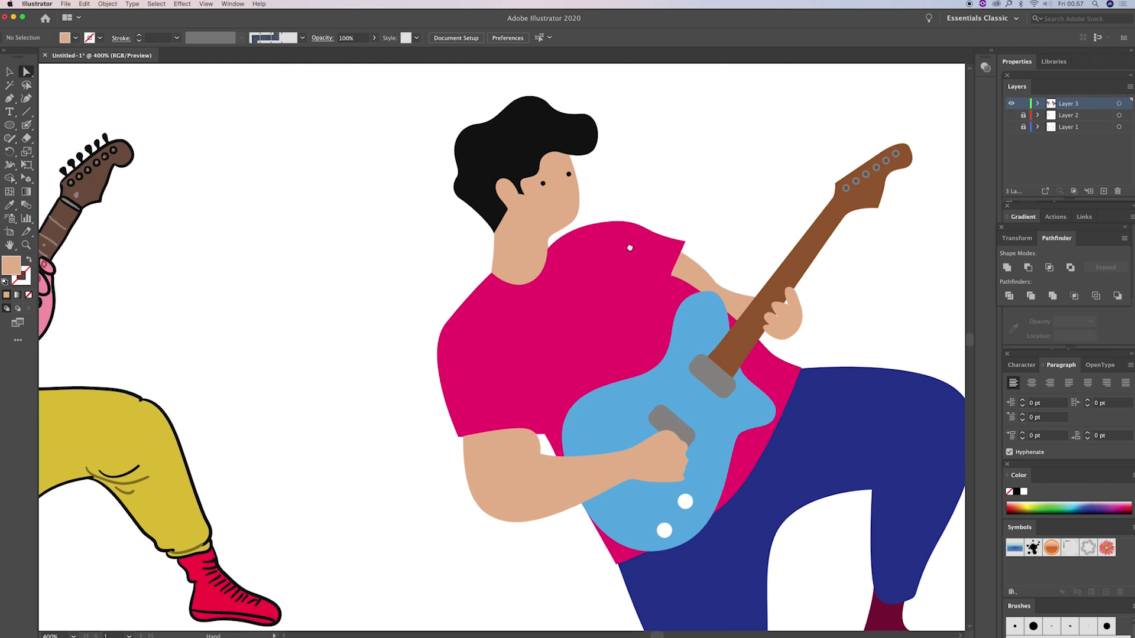
# Step: Nudge one anchor of the pink shirt outline slightly downward
pyautogui.click(671, 271)
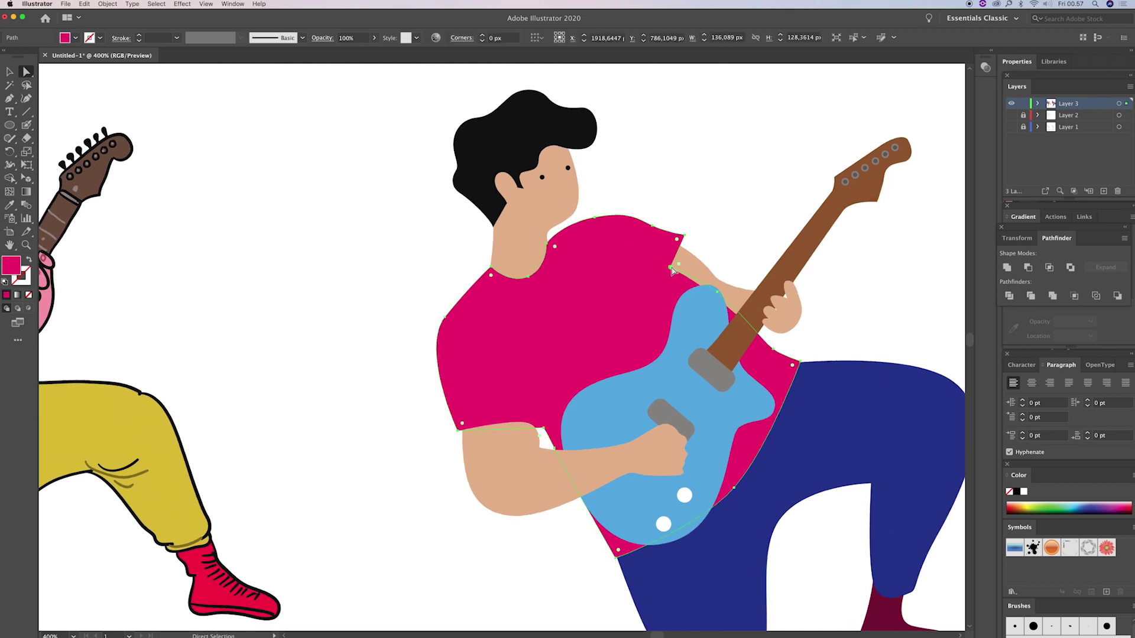
pyautogui.click(671, 270)
pyautogui.moveTo(671, 272); pyautogui.dragTo(672, 274)
pyautogui.click(742, 256)
pyautogui.press('v')
pyautogui.moveTo(721, 238); pyautogui.dragTo(718, 237)
pyautogui.scroll(-3, 718, 237)
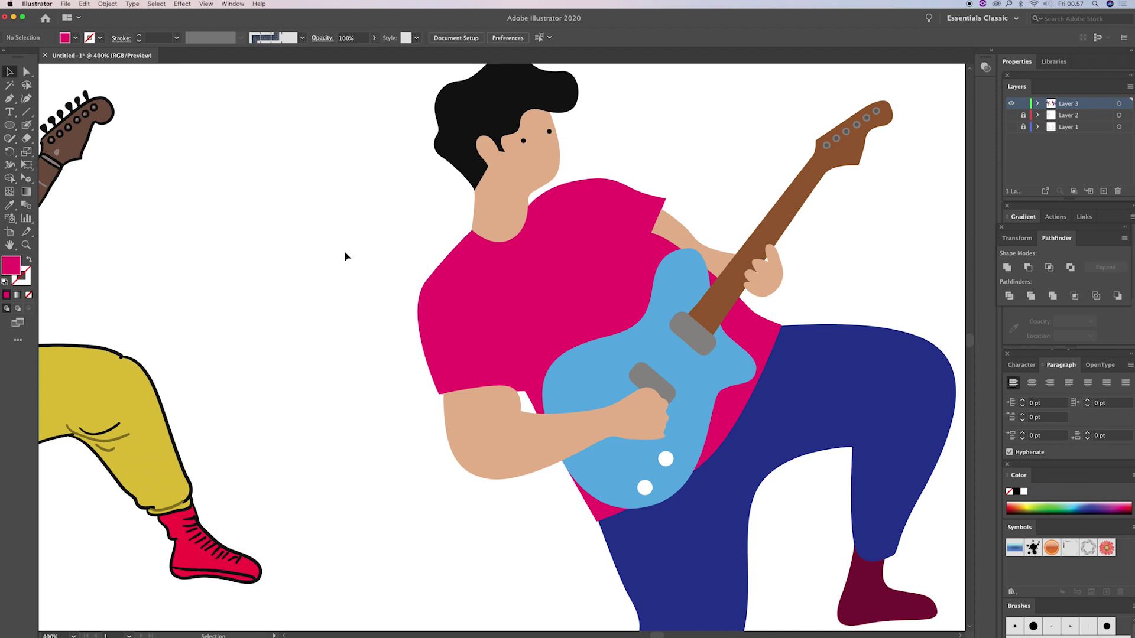
# Step: Start a curved Pen fold line on the shirt's left shoulder
pyautogui.press('p')
pyautogui.click(431, 281)
pyautogui.moveTo(490, 318); pyautogui.dragTo(512, 370)
# Step: Close the left-shoulder fold shape and fill it with dark magenta #A00E54
pyautogui.moveTo(432, 281); pyautogui.dragTo(389, 292)
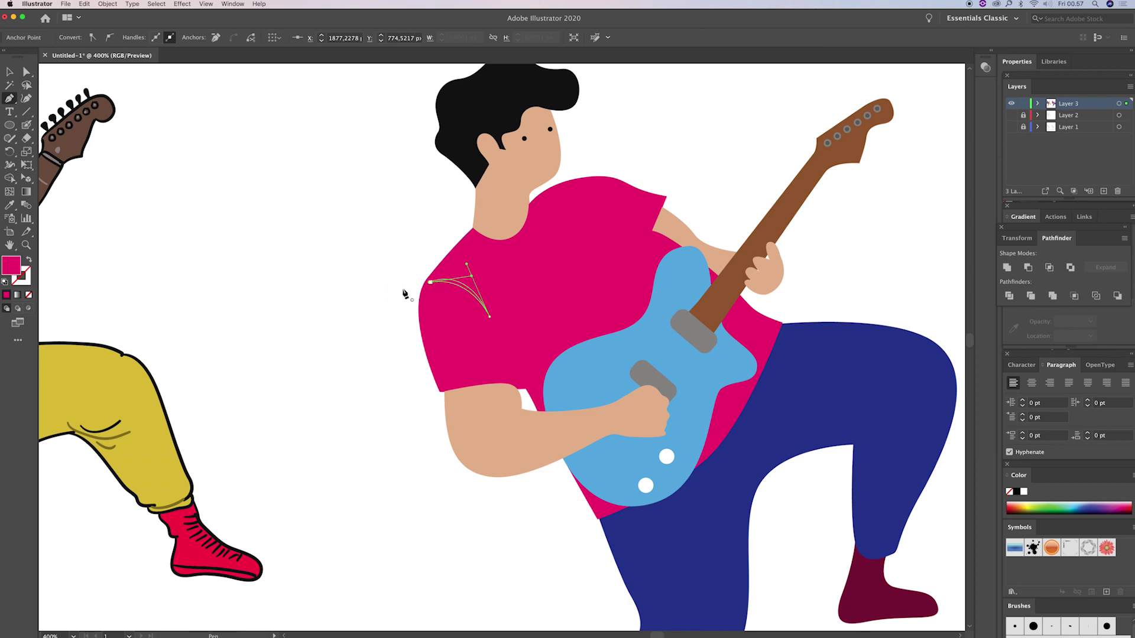
pyautogui.press('i')
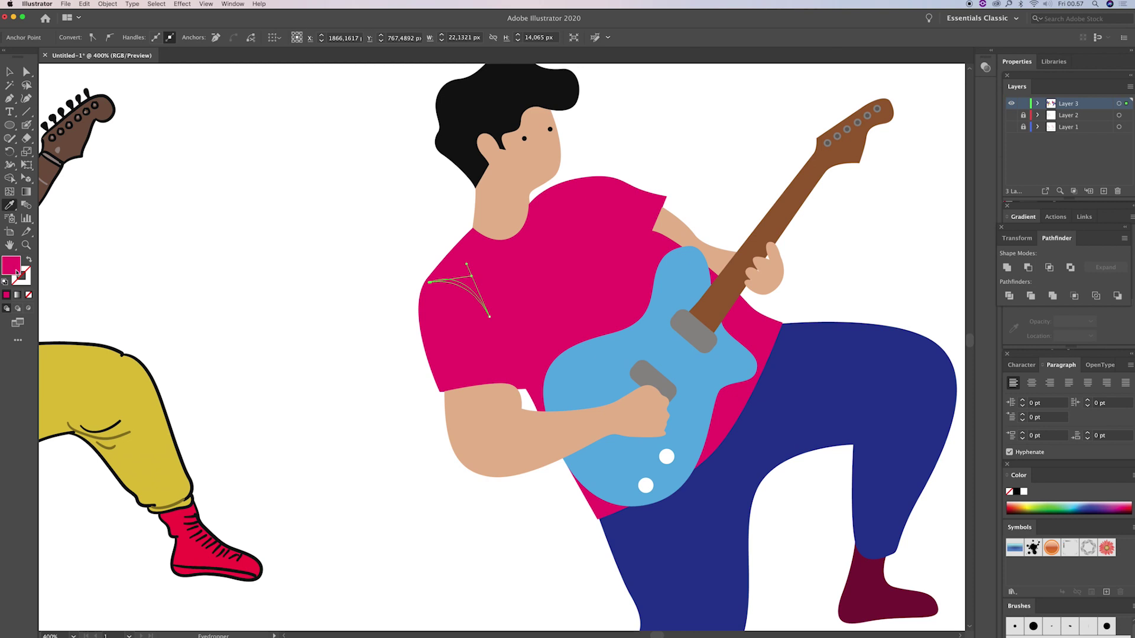
pyautogui.doubleClick(14, 272)
pyautogui.click(136, 136)
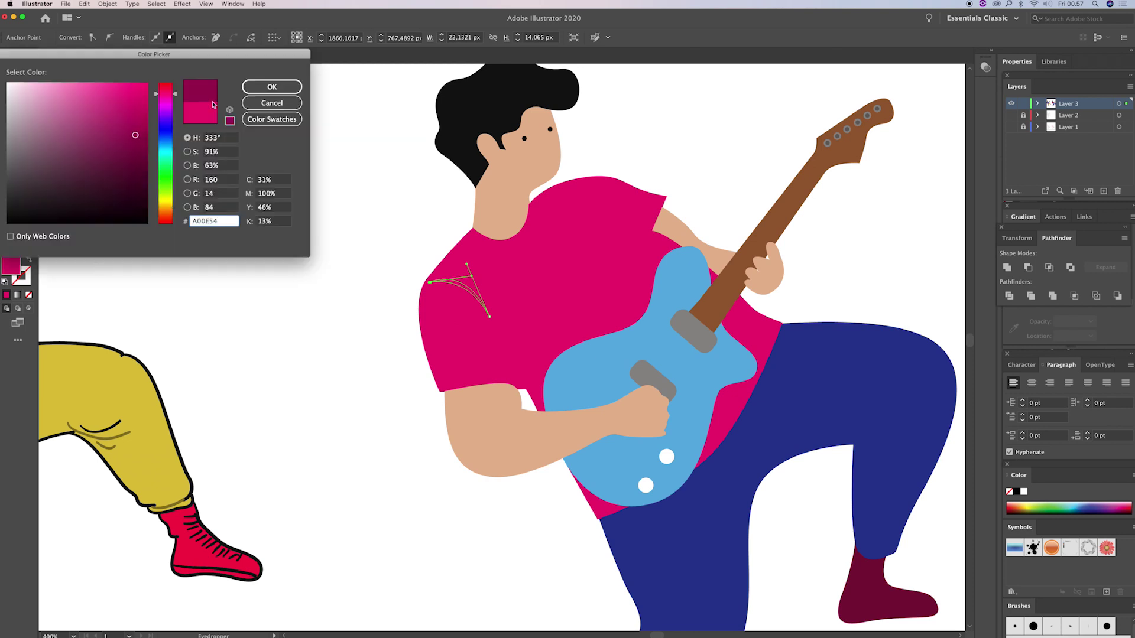
pyautogui.click(257, 90)
pyautogui.press('v')
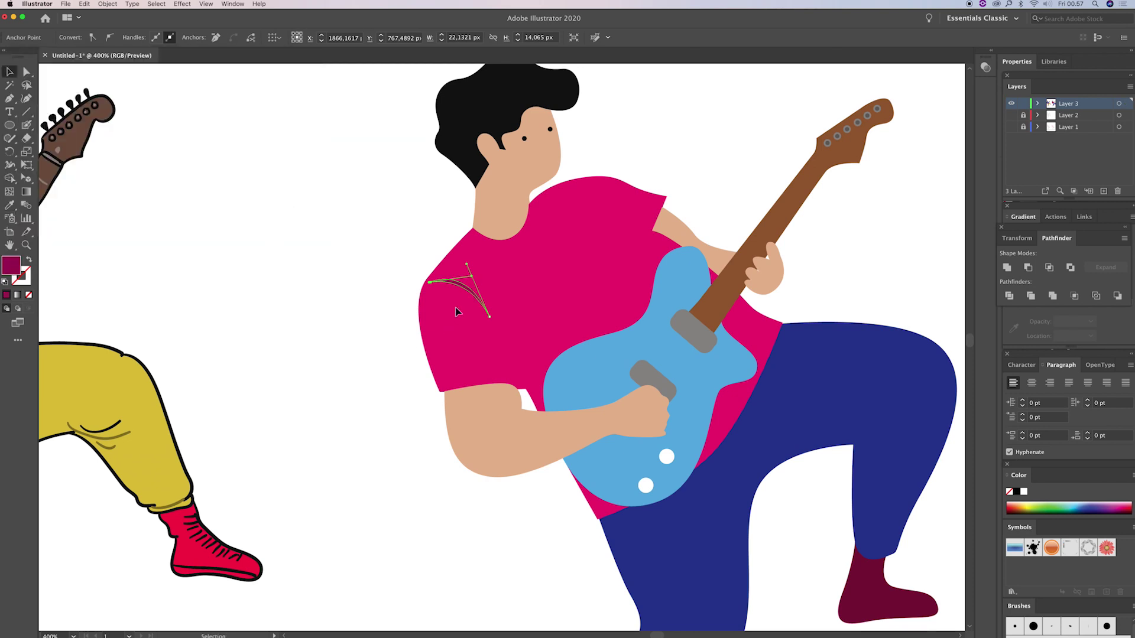
pyautogui.click(455, 309)
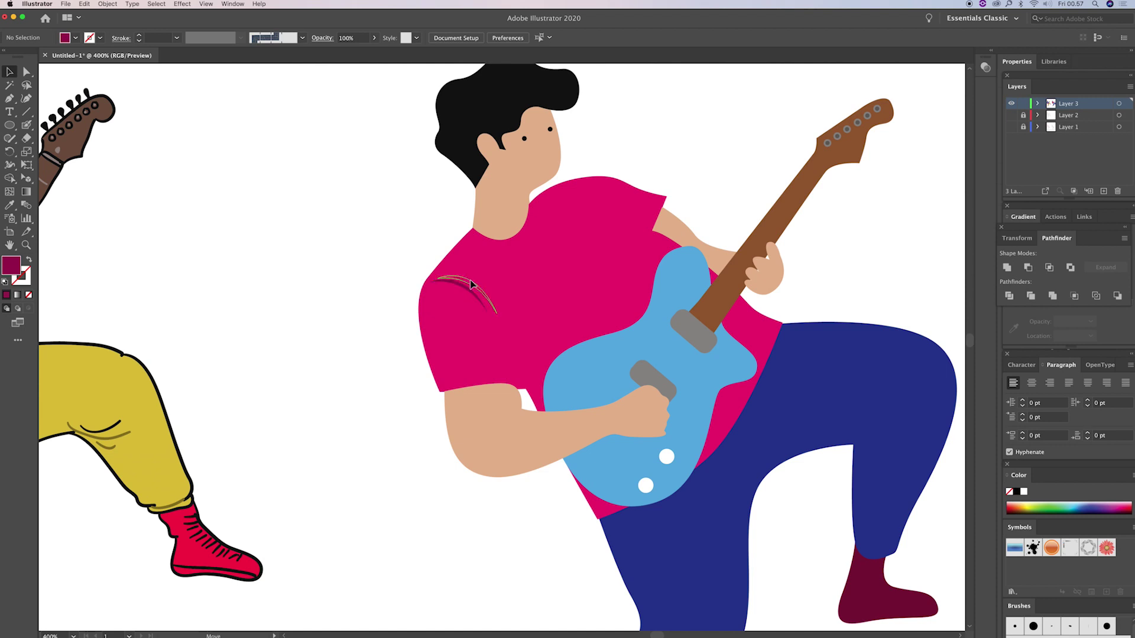
pyautogui.click(470, 280)
# Step: Begin a second curved fold path near the shirt's right armpit
pyautogui.press('p')
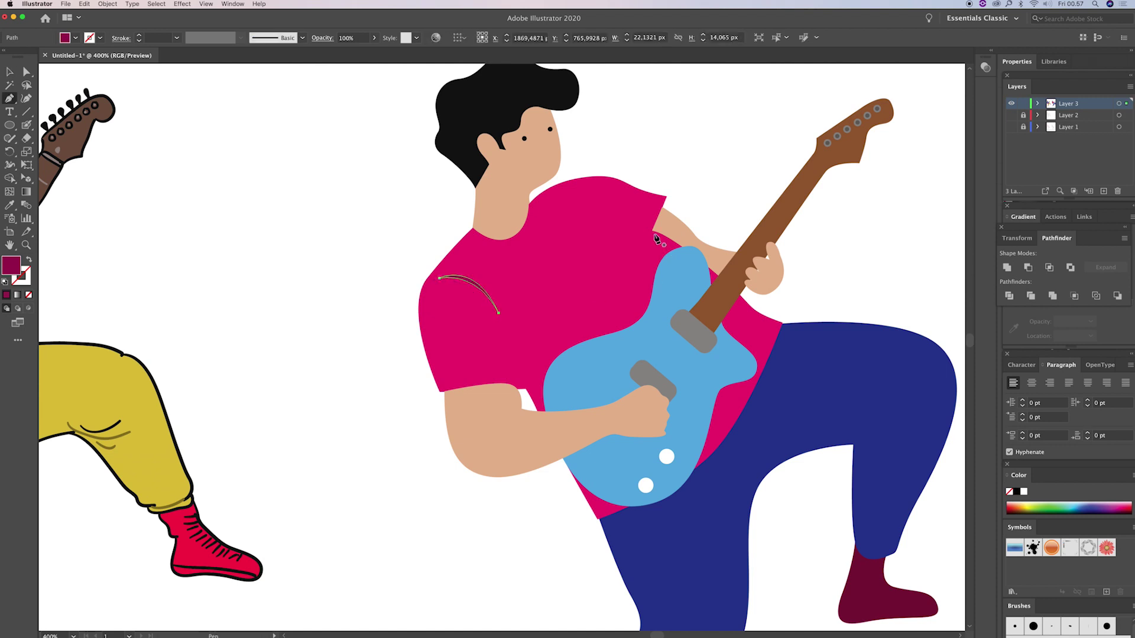
pyautogui.click(652, 231)
pyautogui.moveTo(609, 198); pyautogui.dragTo(677, 234)
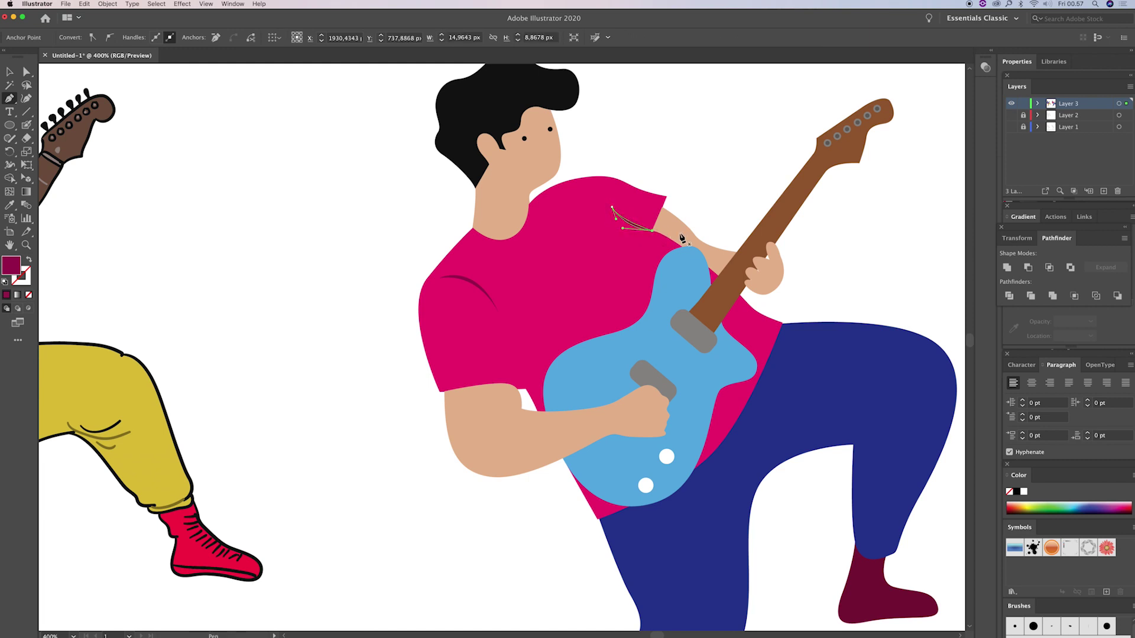
pyautogui.moveTo(593, 247); pyautogui.dragTo(597, 276)
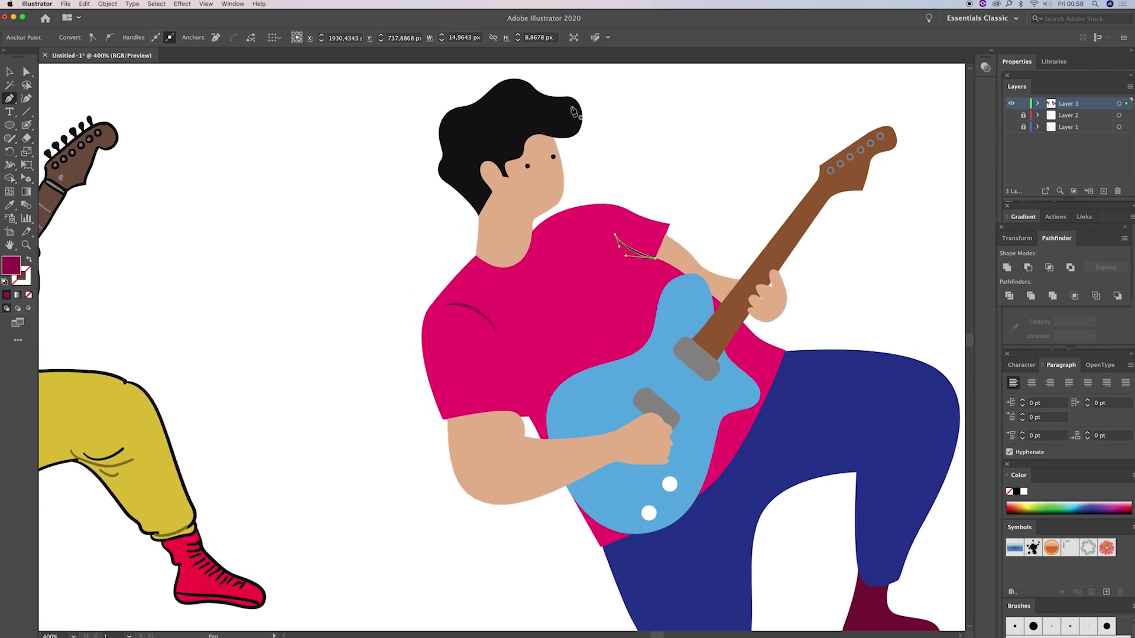
# Step: Draw a thin curved Pen shape along the top edge of the black hair
pyautogui.click(556, 133)
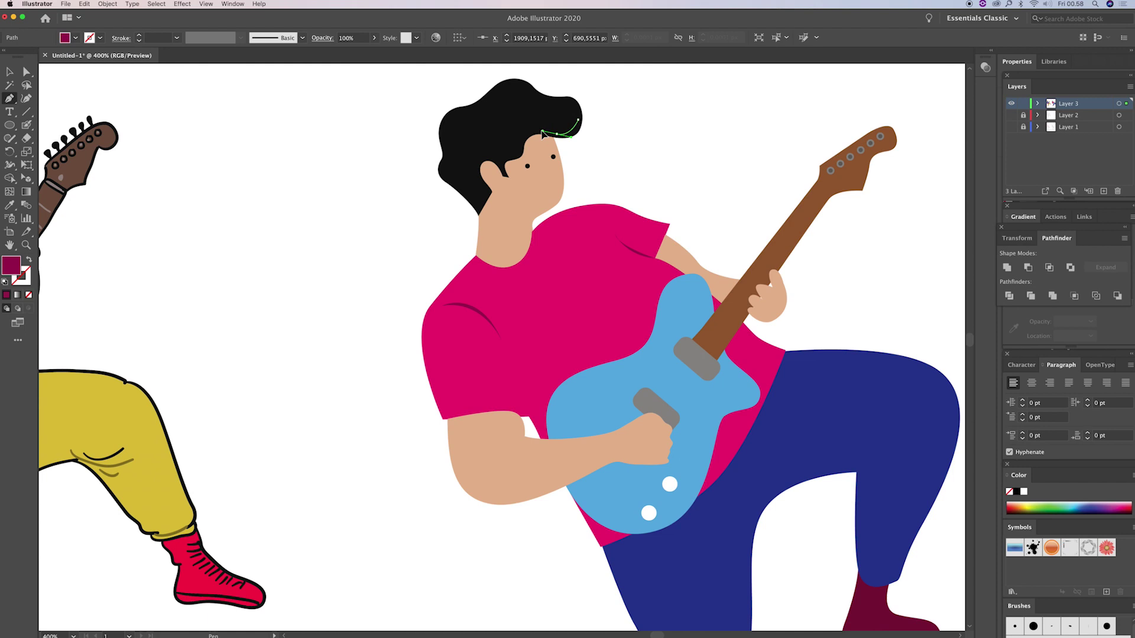
pyautogui.click(525, 128)
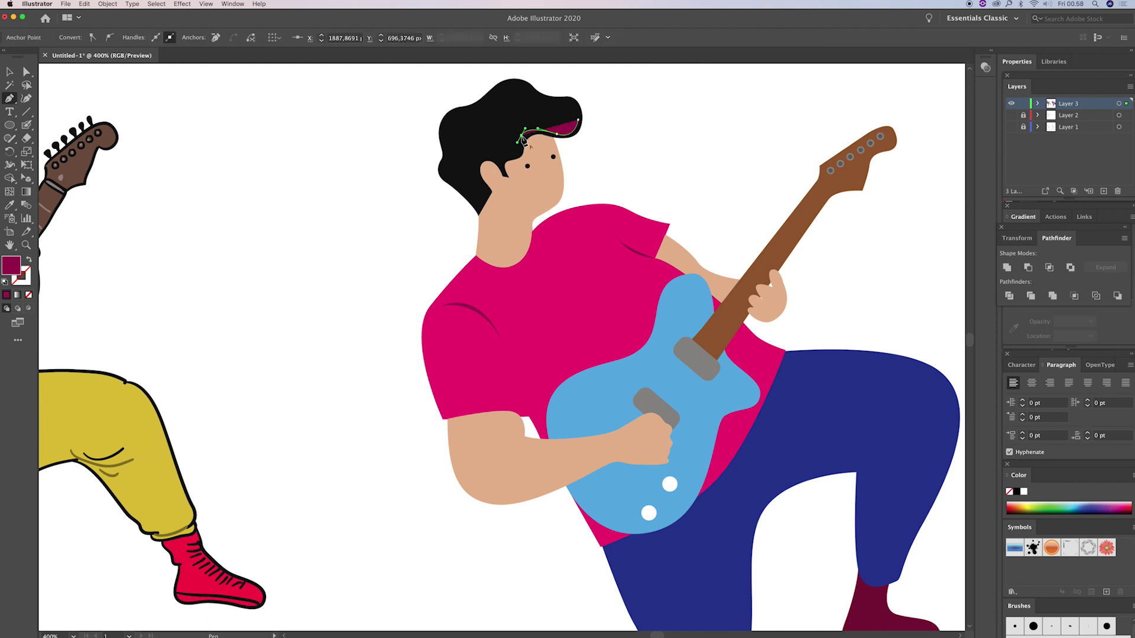
pyautogui.click(560, 136)
pyautogui.click(578, 121)
pyautogui.moveTo(578, 122); pyautogui.dragTo(584, 137)
# Step: Fill the hair highlight with grey #685C61 and deselect it
pyautogui.press('i')
pyautogui.click(569, 120)
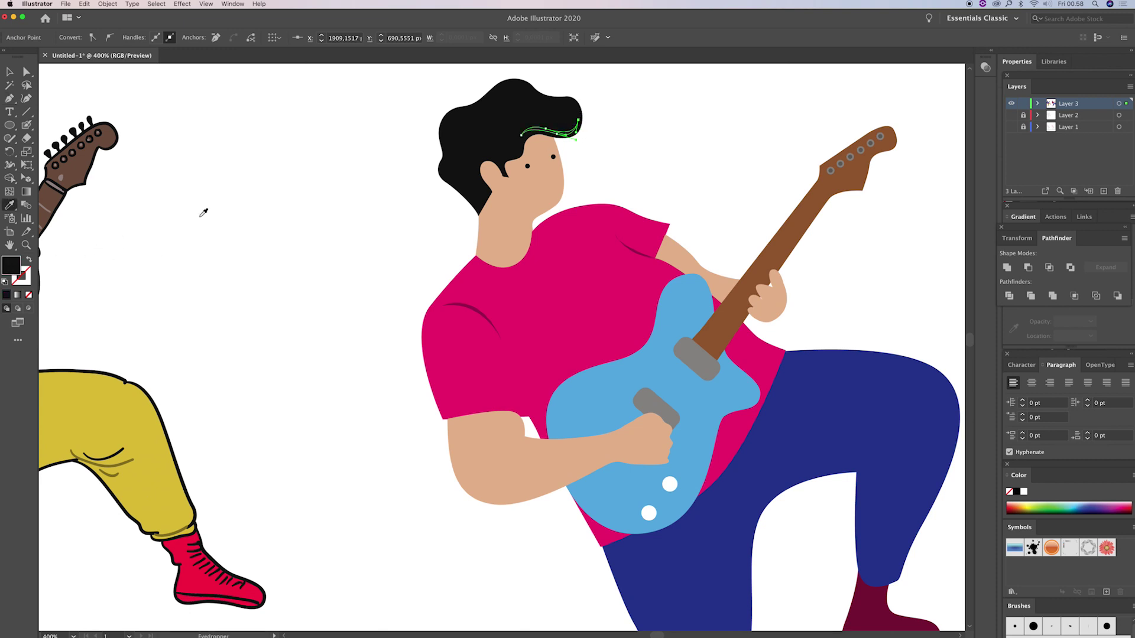
pyautogui.doubleClick(18, 269)
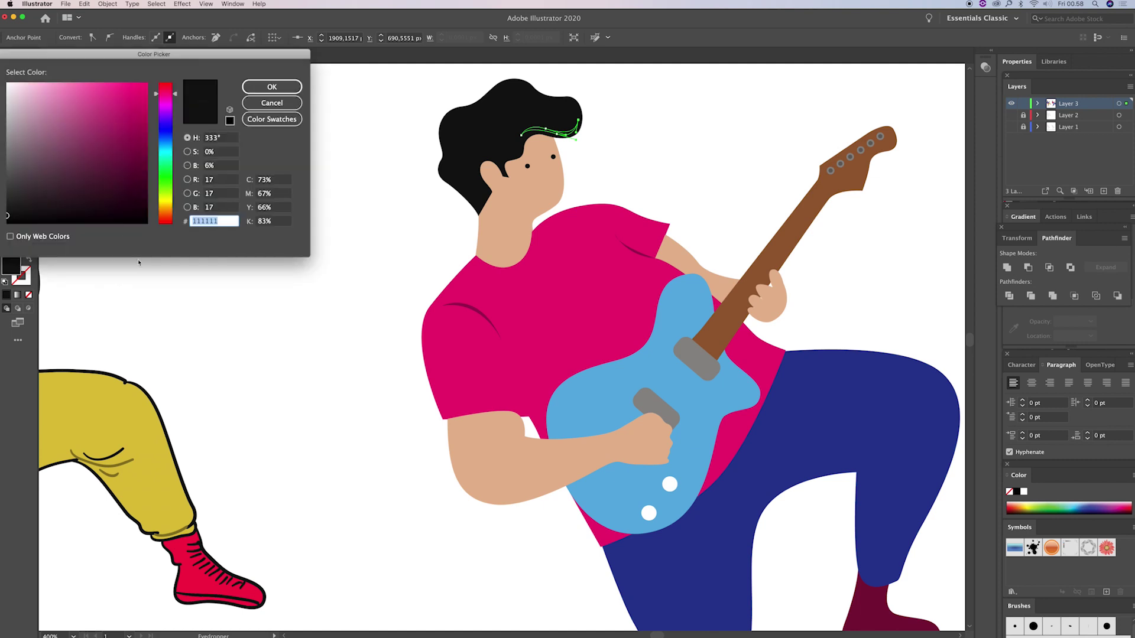
pyautogui.click(22, 166)
pyautogui.click(263, 89)
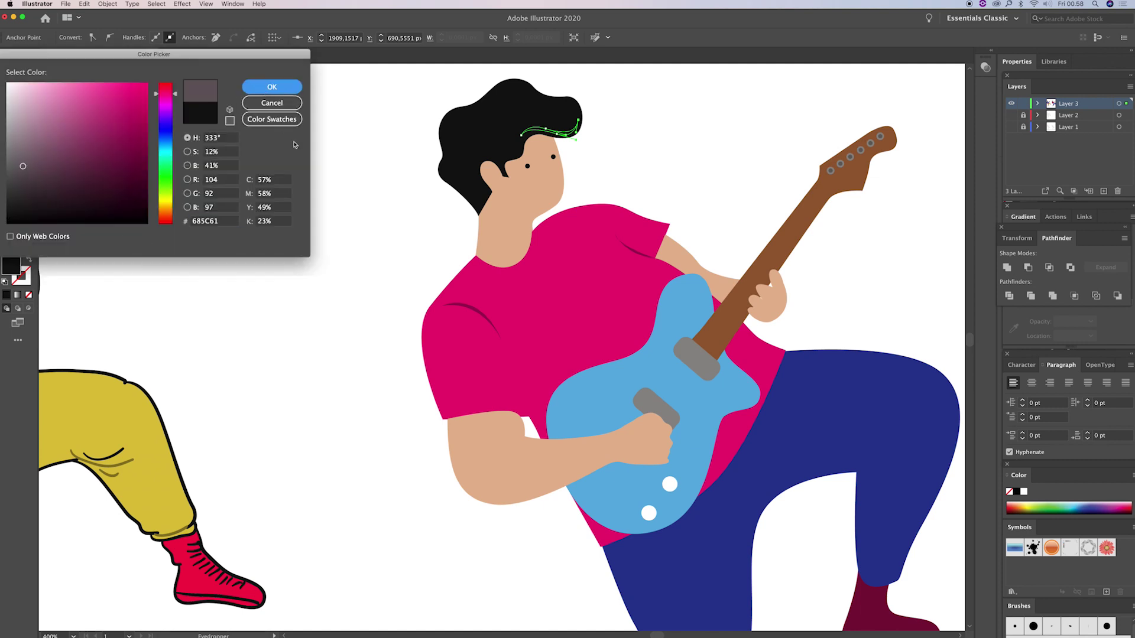
pyautogui.press('v')
pyautogui.click(596, 317)
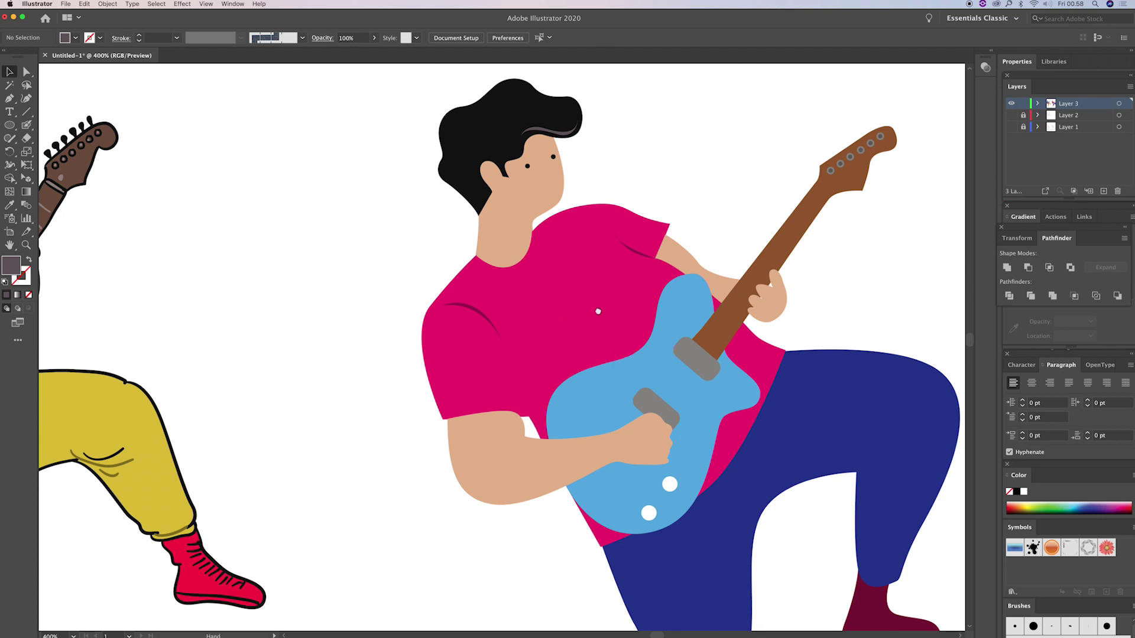
pyautogui.scroll(-3, 591, 289)
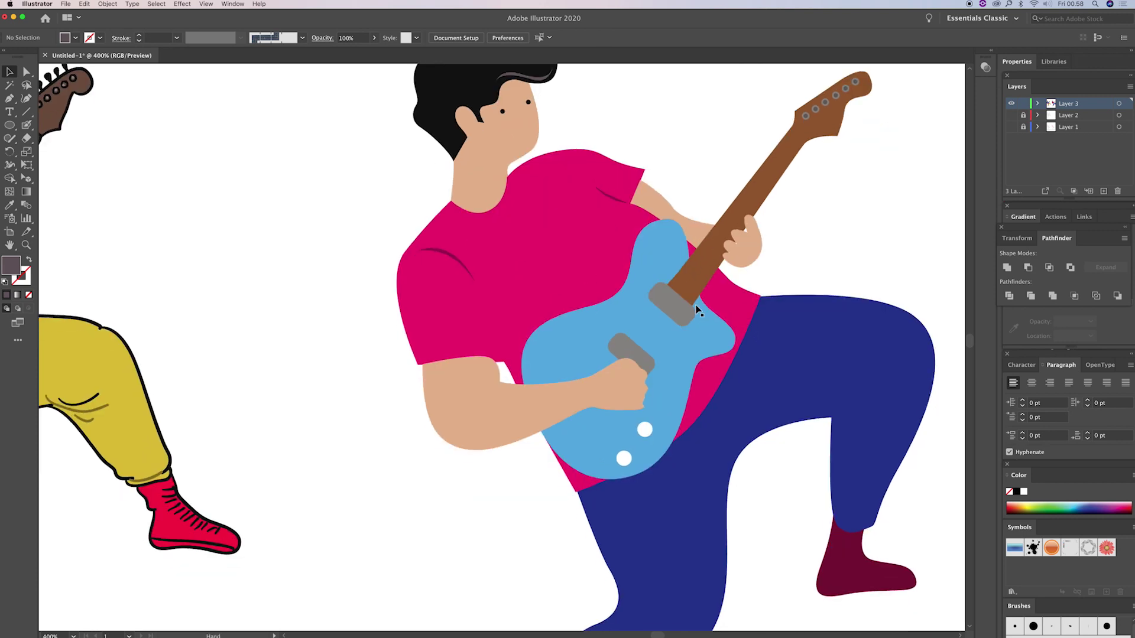
# Step: Copy a small black dot onto the guitar's grey pickup
pyautogui.press('p')
pyautogui.moveTo(617, 250); pyautogui.dragTo(661, 264)
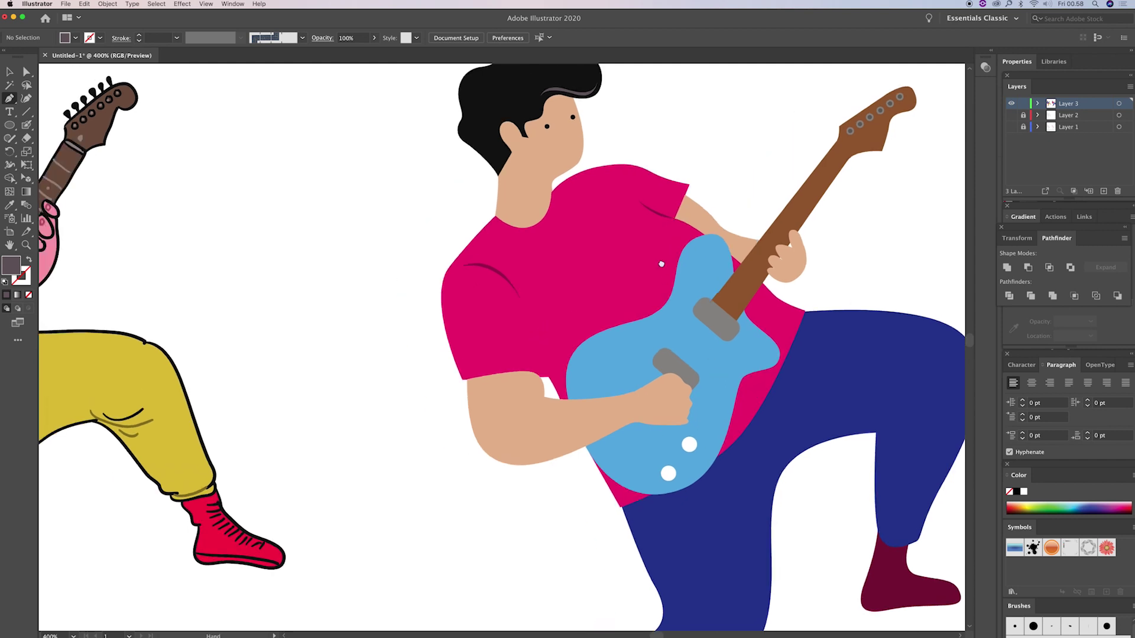
pyautogui.press('v')
pyautogui.click(576, 120)
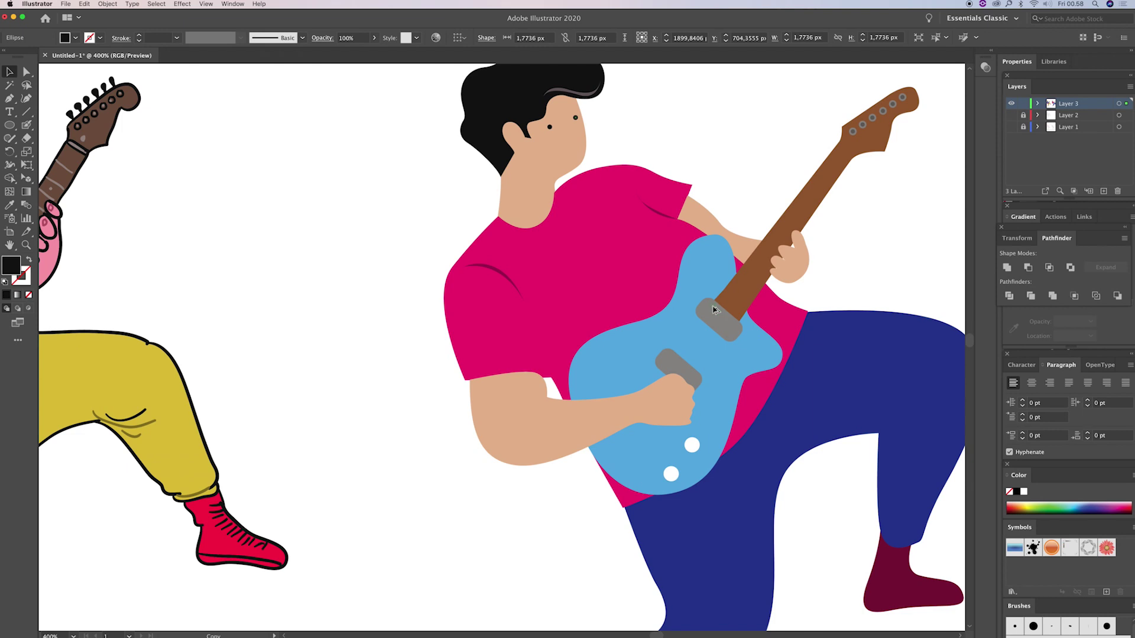
pyautogui.moveTo(713, 309); pyautogui.dragTo(720, 318)
pyautogui.press('e')
pyautogui.press('v')
pyautogui.hotkey('ctrl', 'shift', 'a')
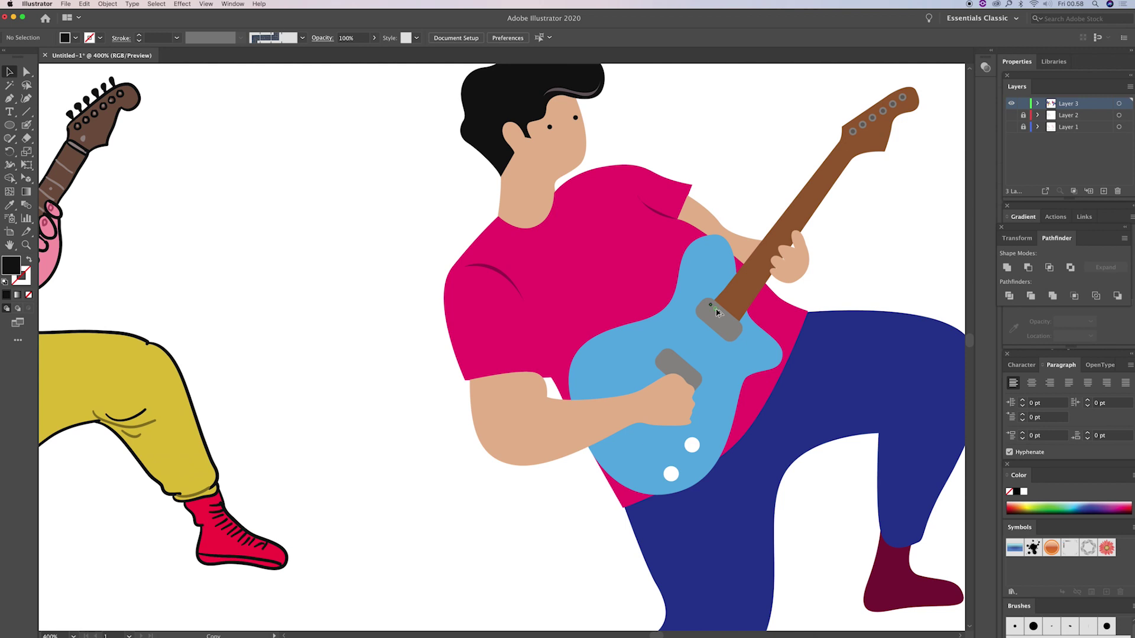
# Step: Group the upper pickup's three dots and copy the group onto the lower pickup
pyautogui.click(716, 312)
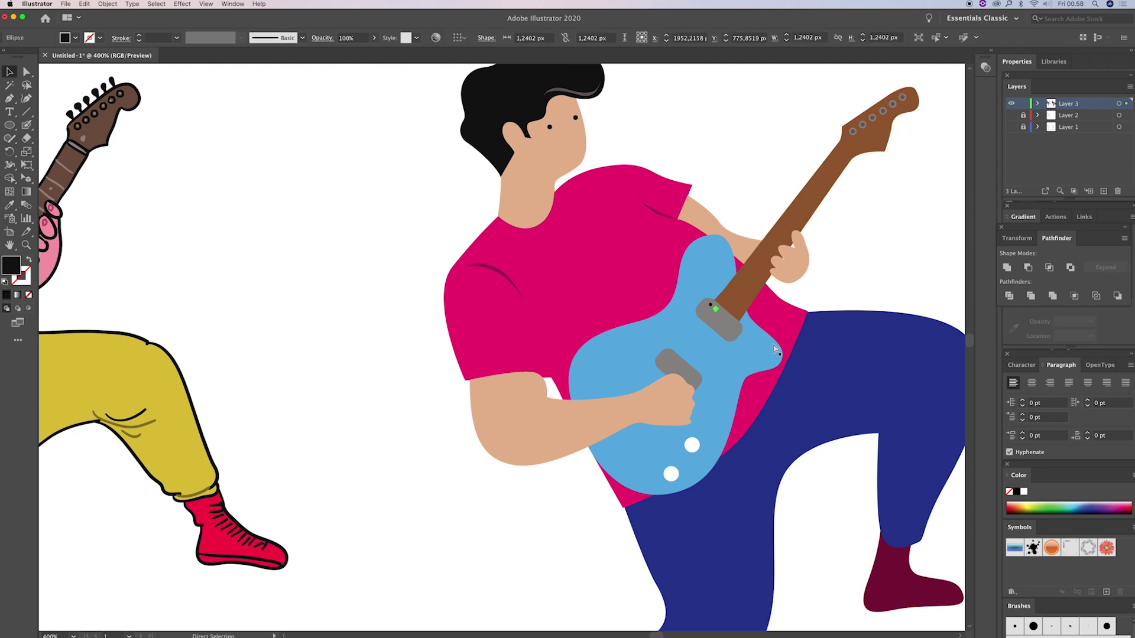
pyautogui.hotkey('ctrl', 'shift', 'a')
pyautogui.click(716, 315)
pyautogui.keyDown('shift'); pyautogui.click(726, 320); pyautogui.keyUp('shift')
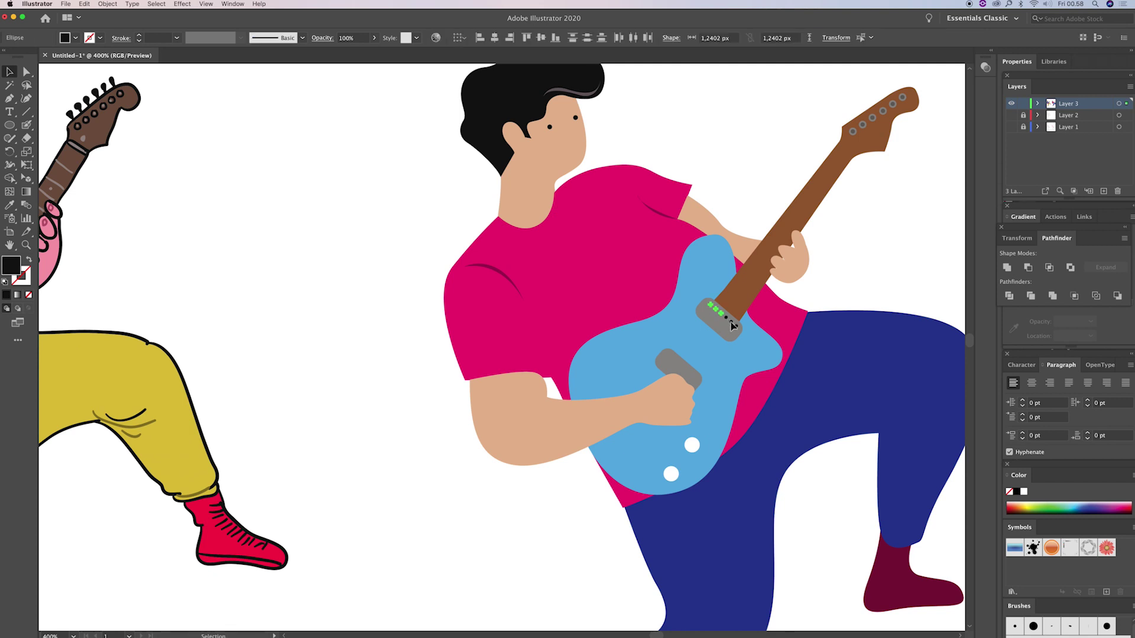
pyautogui.keyDown('shift'); pyautogui.click(737, 327); pyautogui.keyUp('shift')
pyautogui.hotkey('ctrl', 'g')
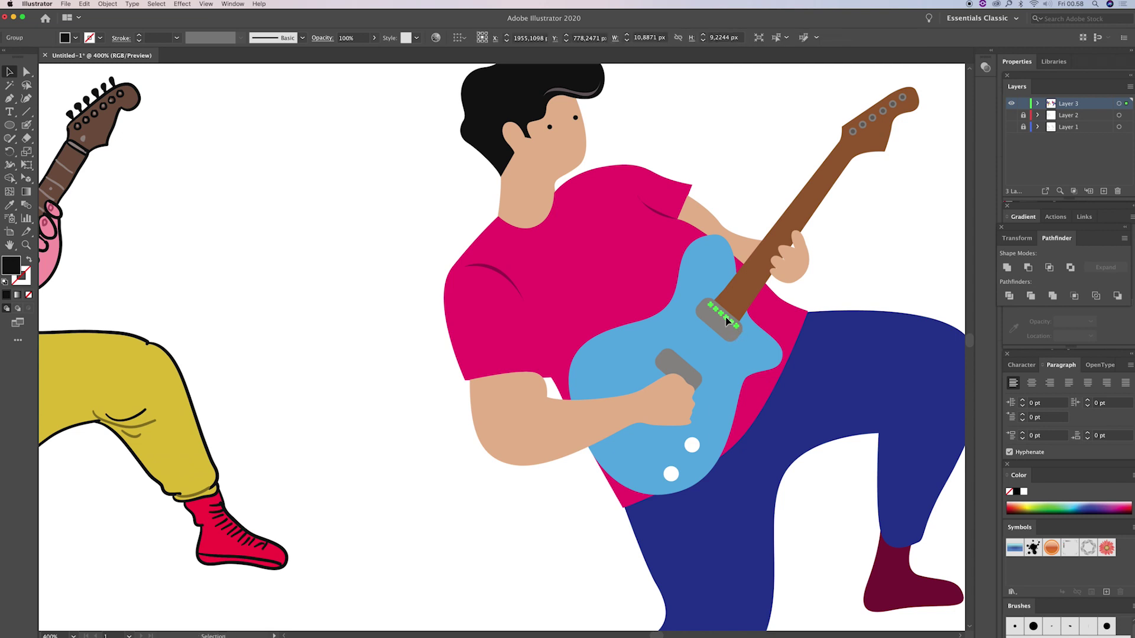
pyautogui.moveTo(696, 366); pyautogui.dragTo(695, 368)
pyautogui.click(830, 275)
pyautogui.hscroll(3, 824, 266)
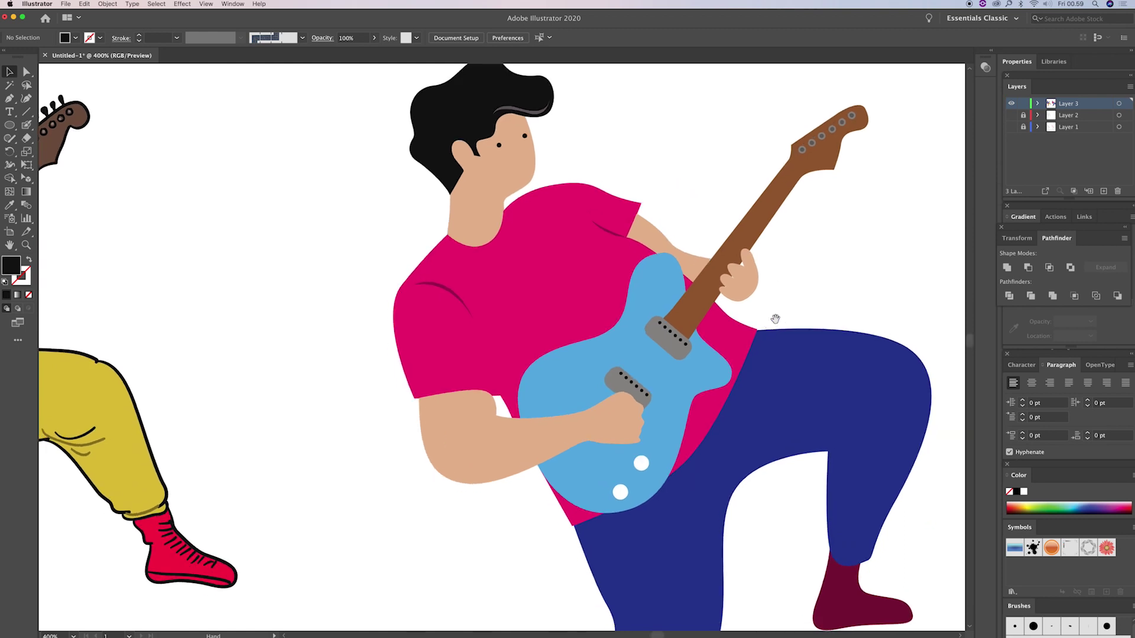
pyautogui.scroll(-2, 786, 299)
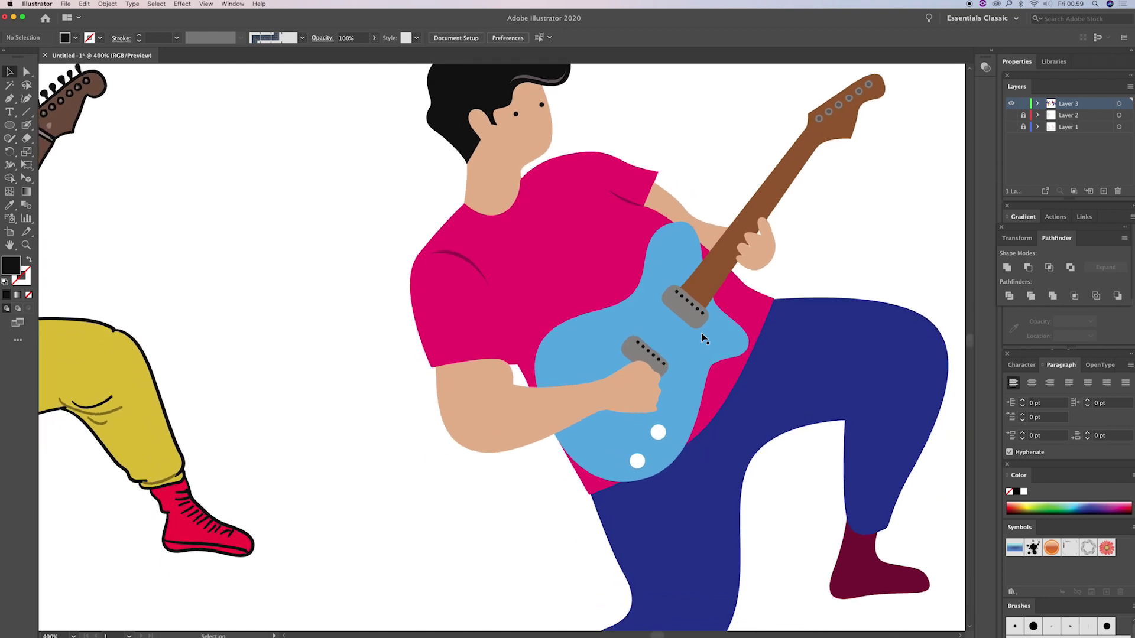
# Step: Draw a curved crease on the upper arm filled with a darker shade of the skin colour
pyautogui.press('p')
pyautogui.click(513, 386)
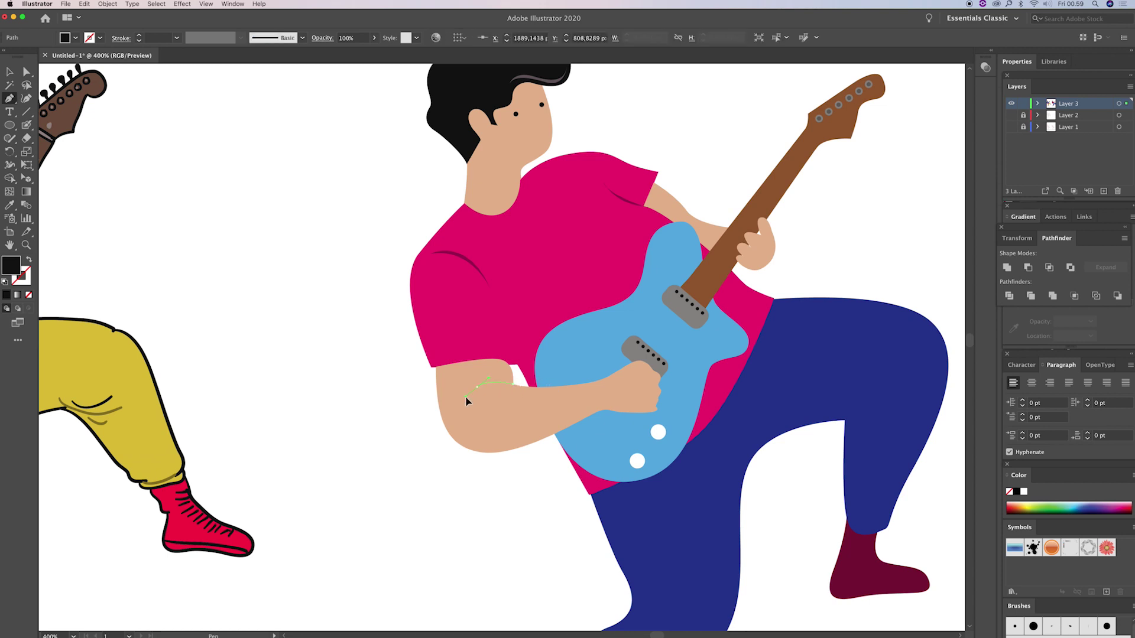
pyautogui.moveTo(466, 401); pyautogui.dragTo(466, 402)
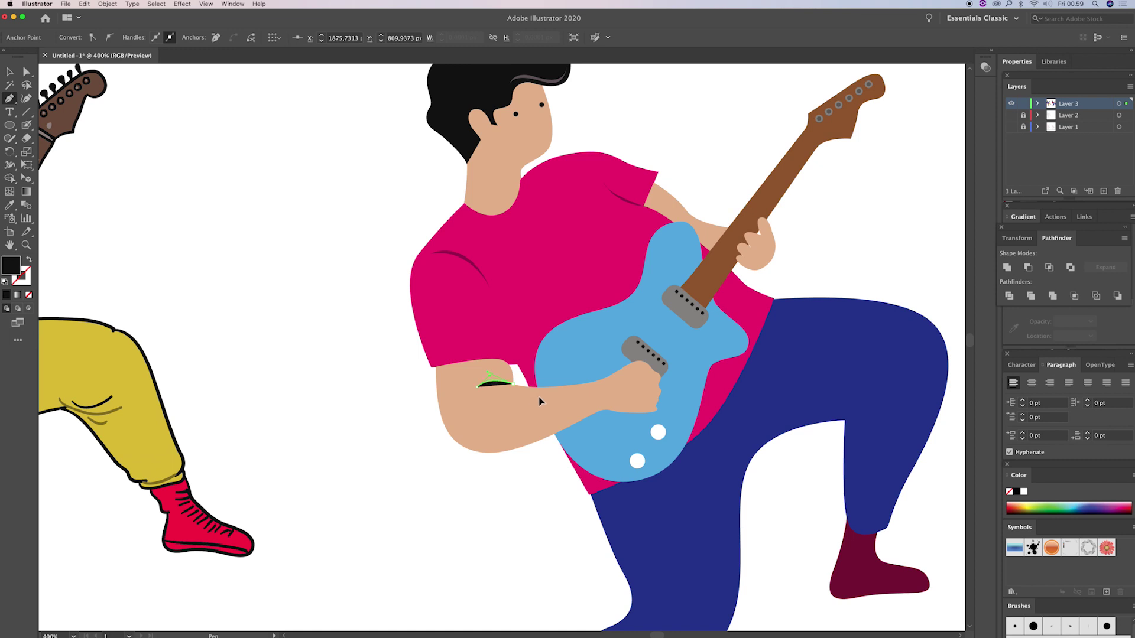
pyautogui.press('i')
pyautogui.click(436, 401)
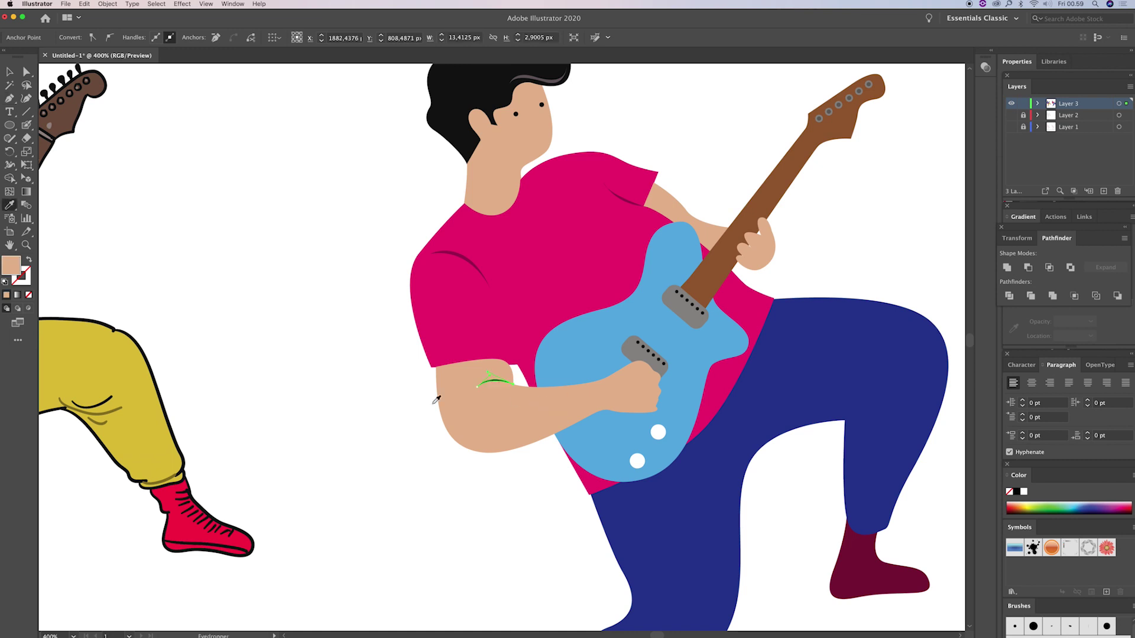
pyautogui.doubleClick(12, 267)
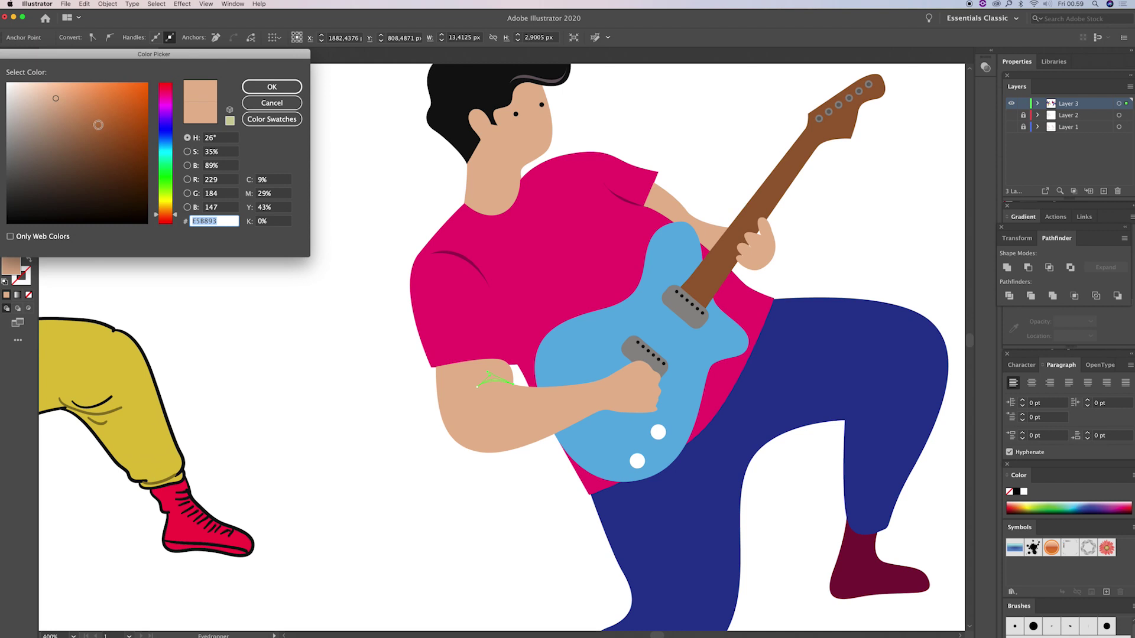
pyautogui.click(79, 117)
pyautogui.click(259, 88)
pyautogui.press('v')
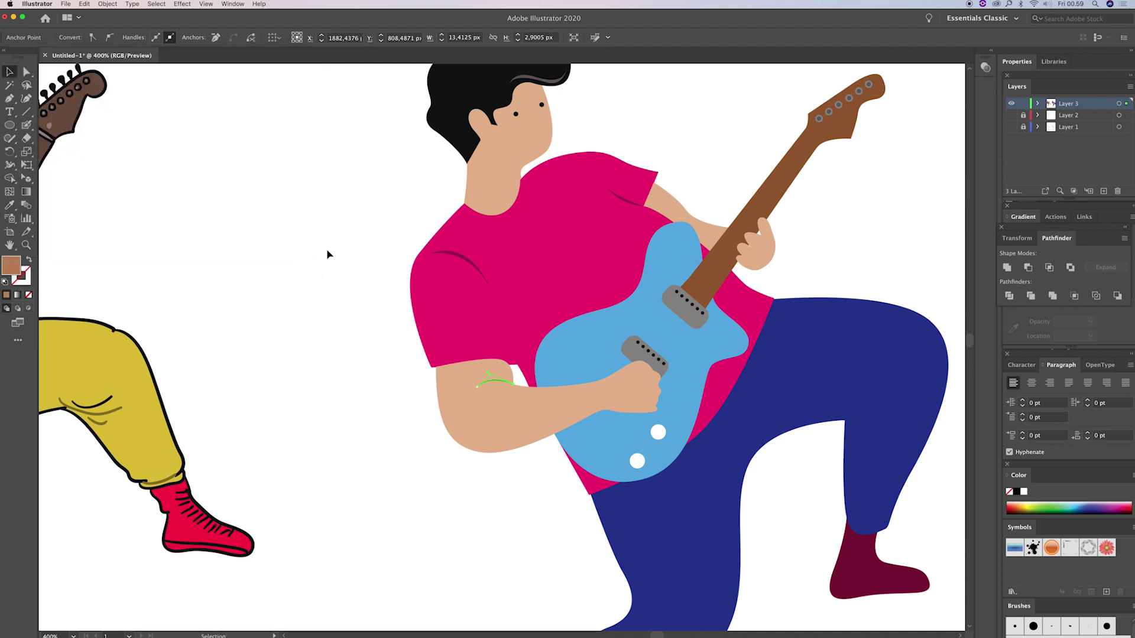
pyautogui.click(831, 234)
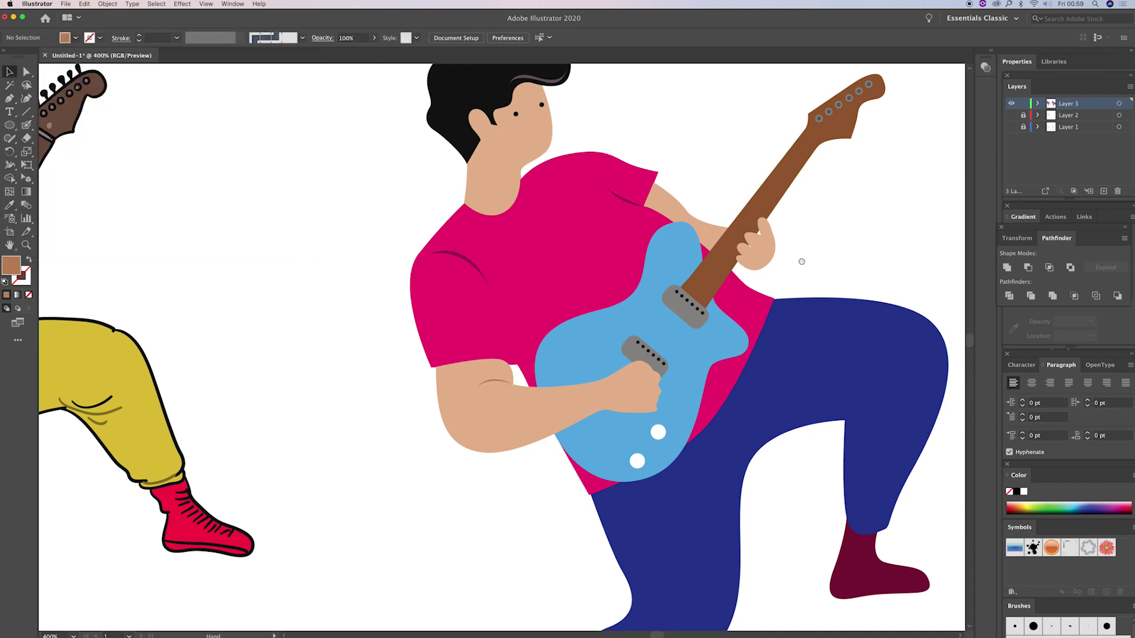
pyautogui.scroll(-3, 801, 260)
# Step: Draw a closed fold sliver down the left thigh filled with dark navy
pyautogui.press('p')
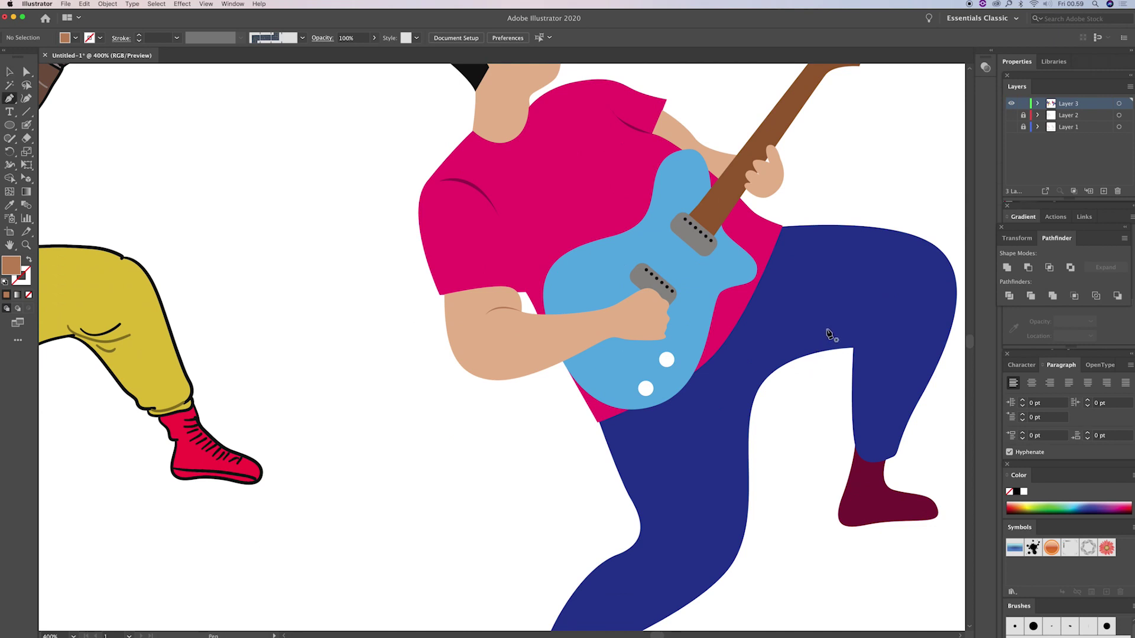
pyautogui.click(828, 326)
pyautogui.moveTo(722, 440); pyautogui.dragTo(695, 503)
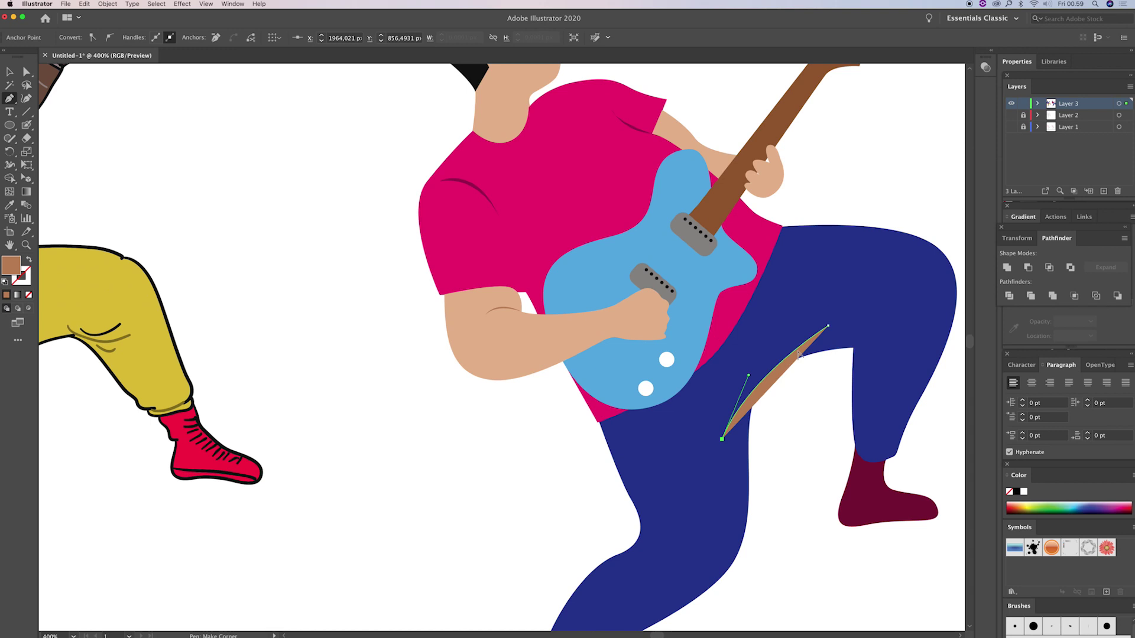
pyautogui.moveTo(828, 325); pyautogui.dragTo(891, 306)
pyautogui.press('i')
pyautogui.click(871, 297)
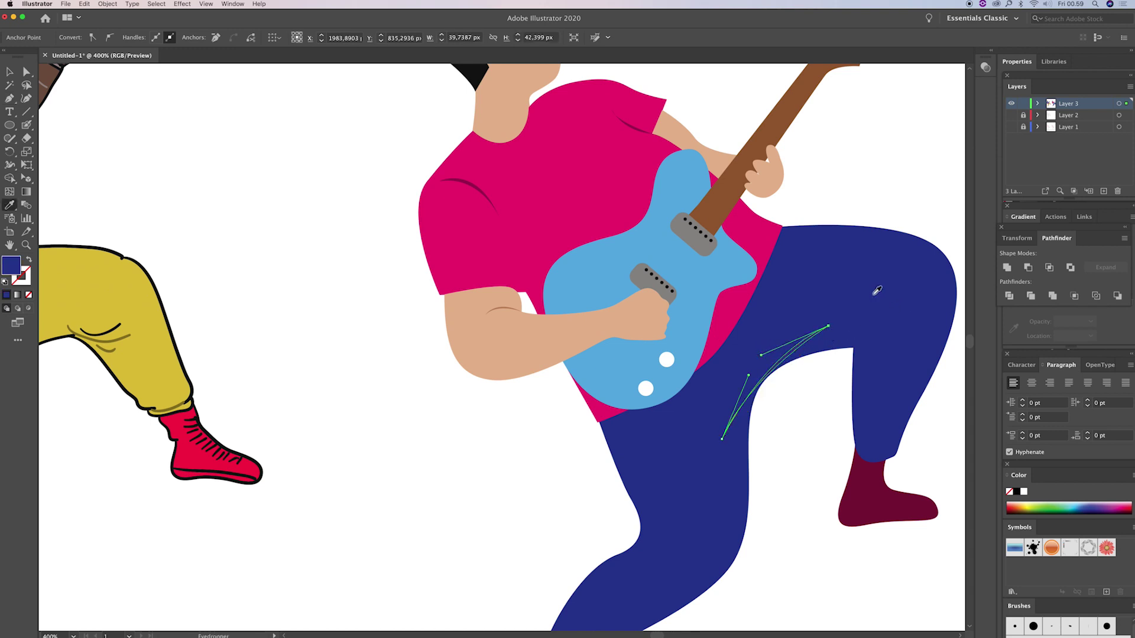
pyautogui.doubleClick(17, 274)
pyautogui.click(128, 159)
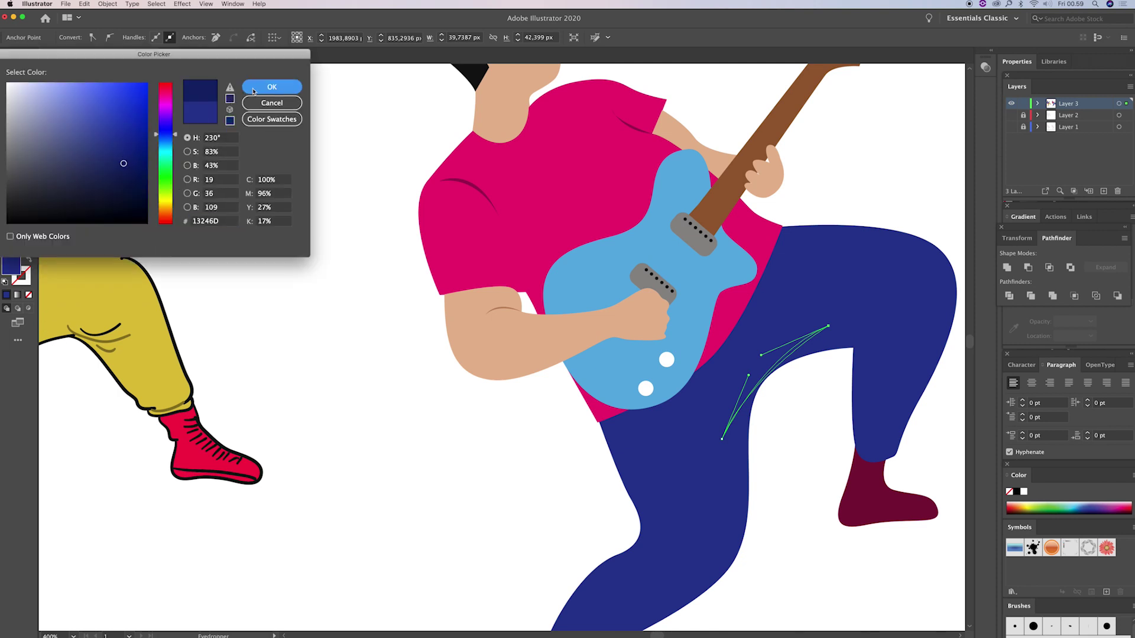
pyautogui.press('Return')
pyautogui.click(641, 471)
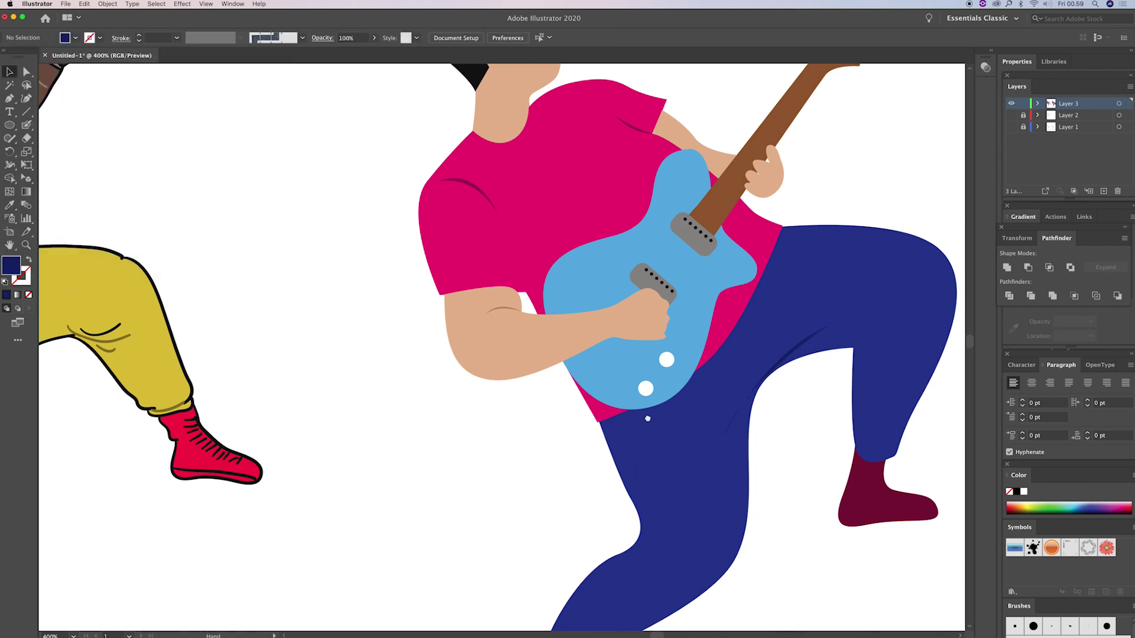
# Step: Adjust the thigh fold's navy shade
pyautogui.moveTo(648, 418); pyautogui.dragTo(630, 341)
pyautogui.click(775, 276)
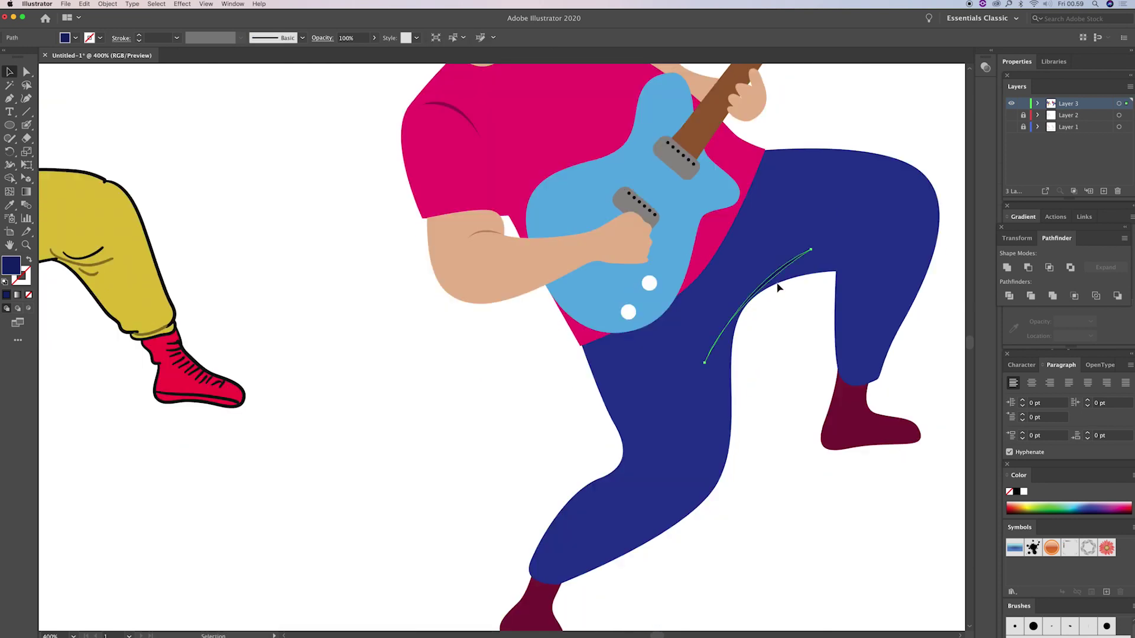
pyautogui.doubleClick(11, 265)
pyautogui.click(132, 177)
pyautogui.press('Return')
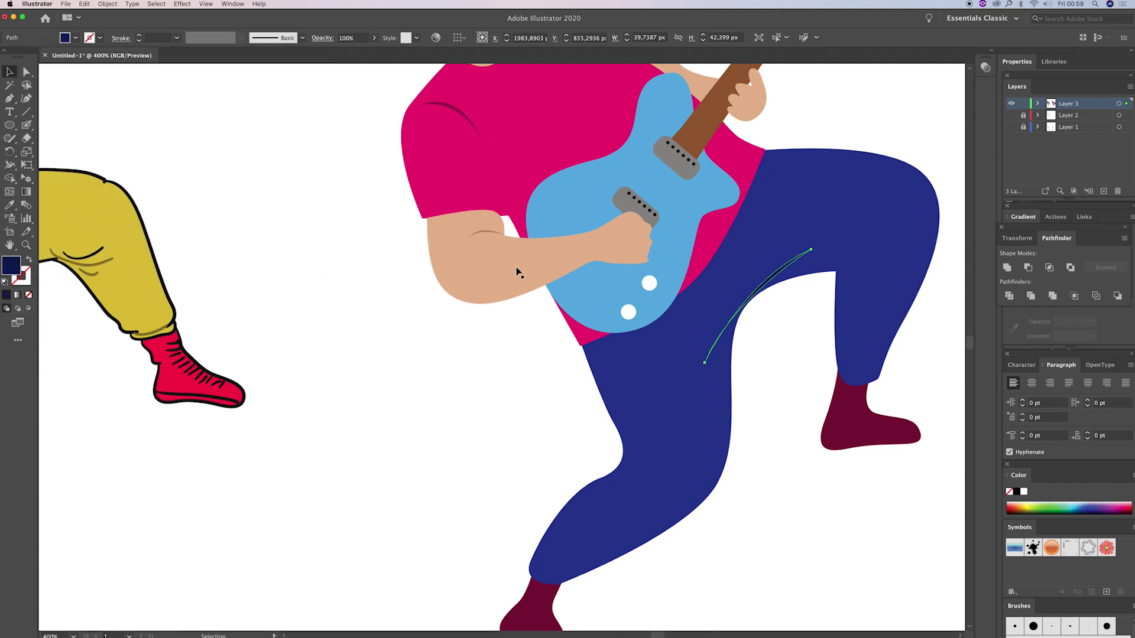
# Step: Draw navy fold shapes across the right knee and the left knee
pyautogui.press('p')
pyautogui.click(836, 272)
pyautogui.moveTo(890, 256); pyautogui.dragTo(897, 240)
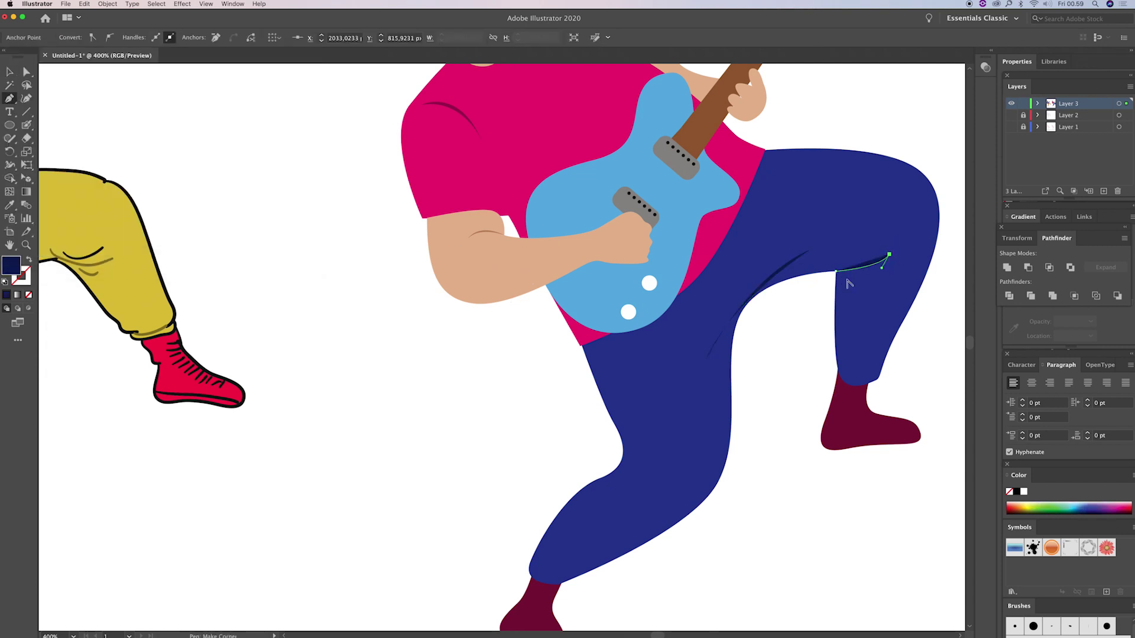
pyautogui.moveTo(837, 271); pyautogui.dragTo(819, 273)
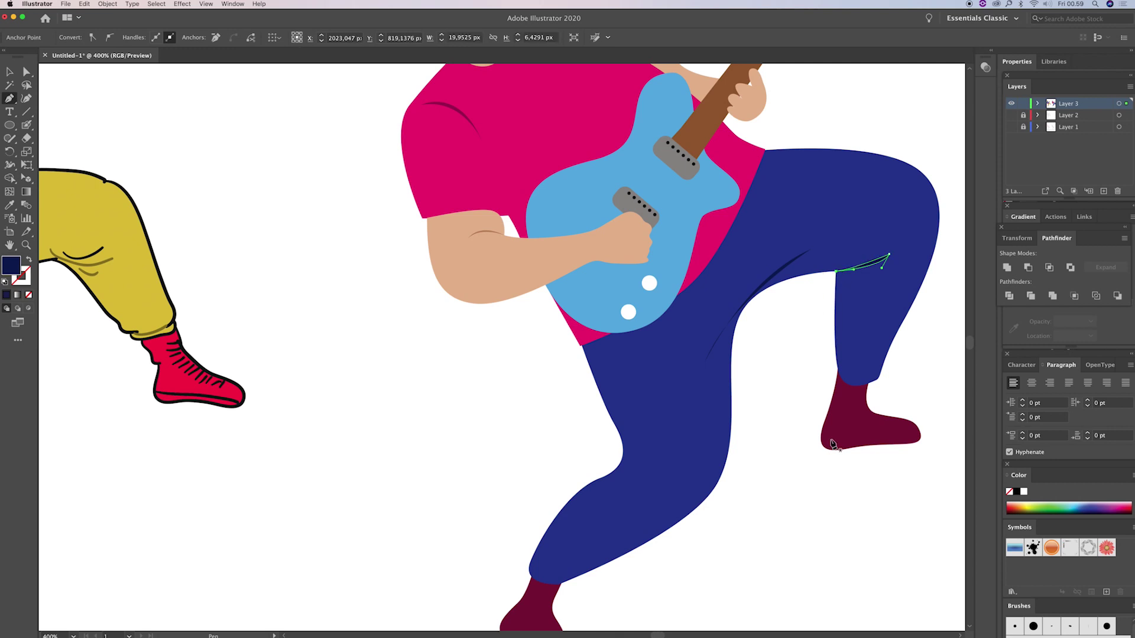
pyautogui.scroll(-5, 767, 380)
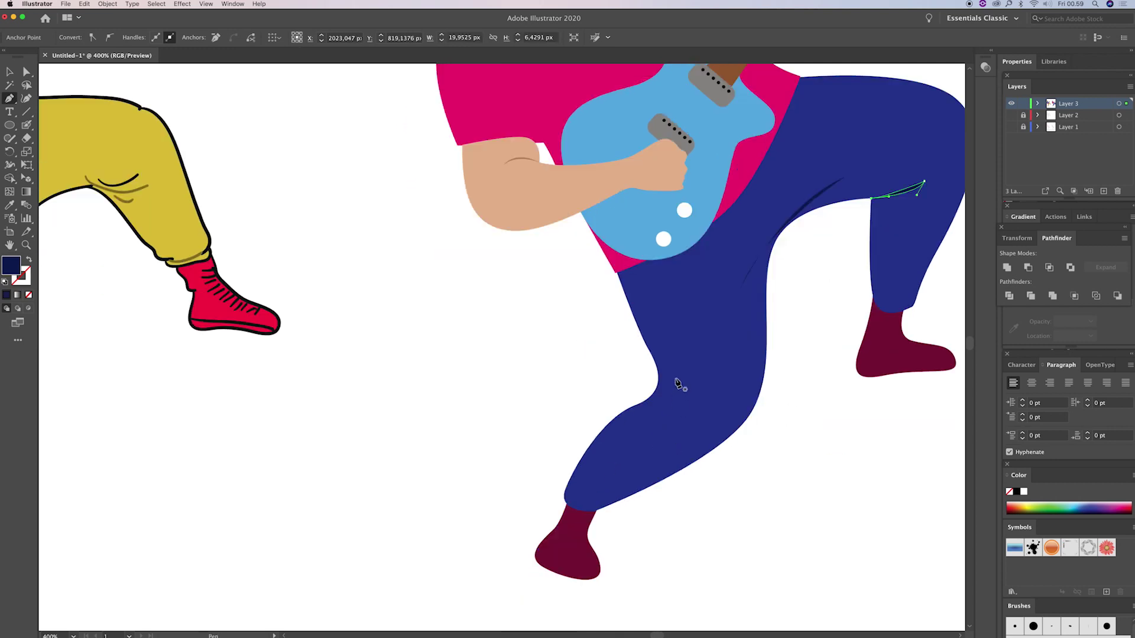
pyautogui.click(648, 400)
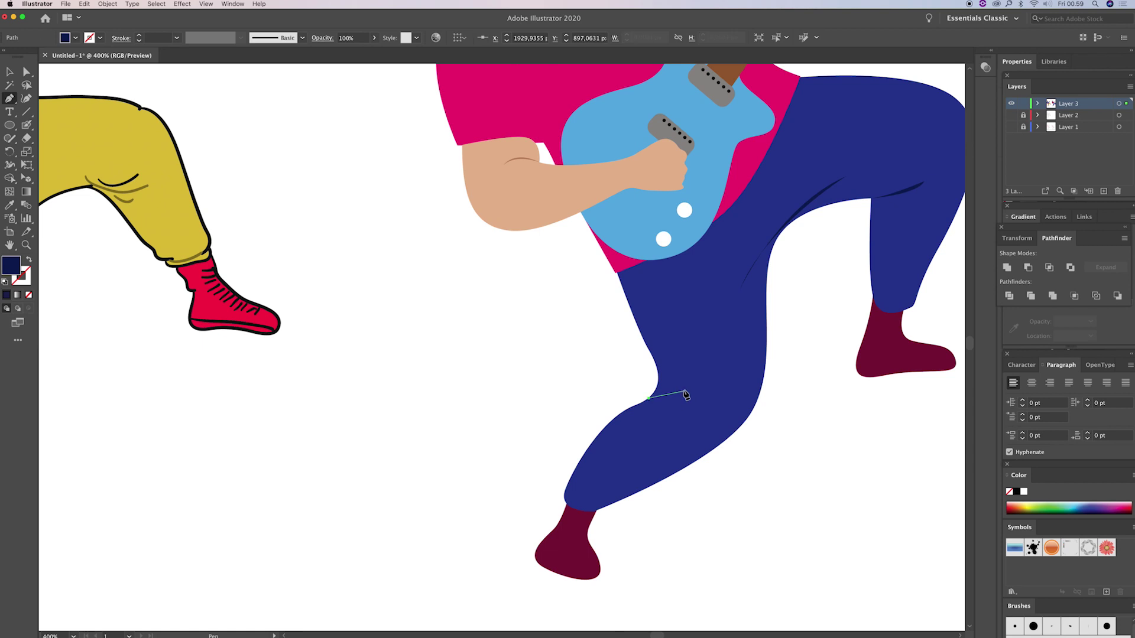
pyautogui.moveTo(672, 398); pyautogui.dragTo(668, 393)
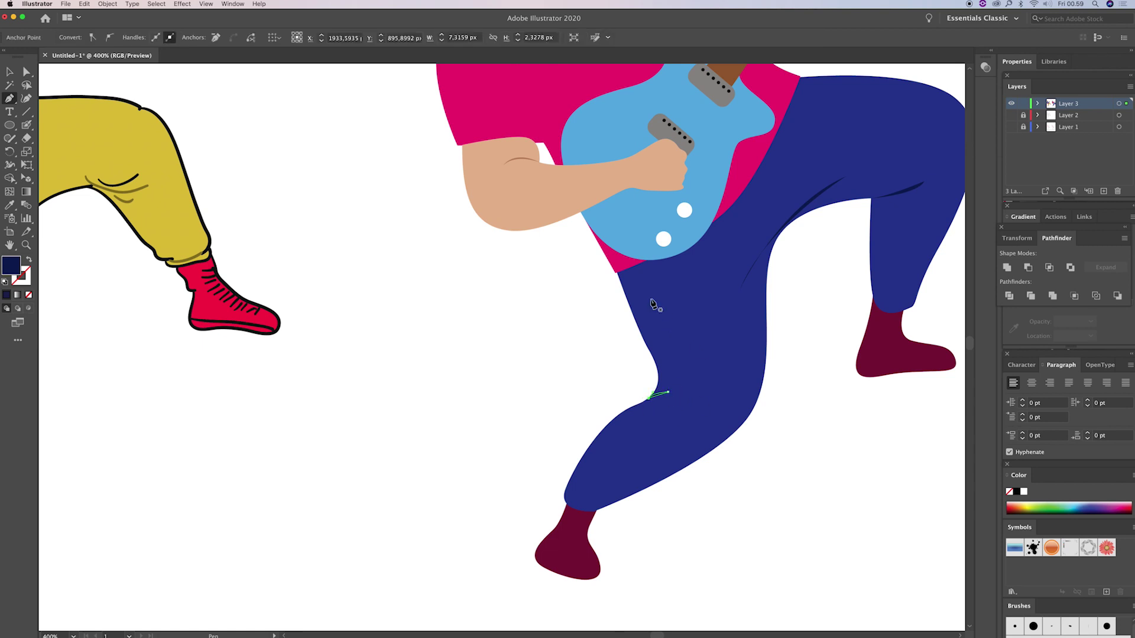
pyautogui.press('v')
pyautogui.click(715, 382)
pyautogui.press('z')
pyautogui.keyDown('alt'); pyautogui.click(670, 313); pyautogui.keyUp('alt')
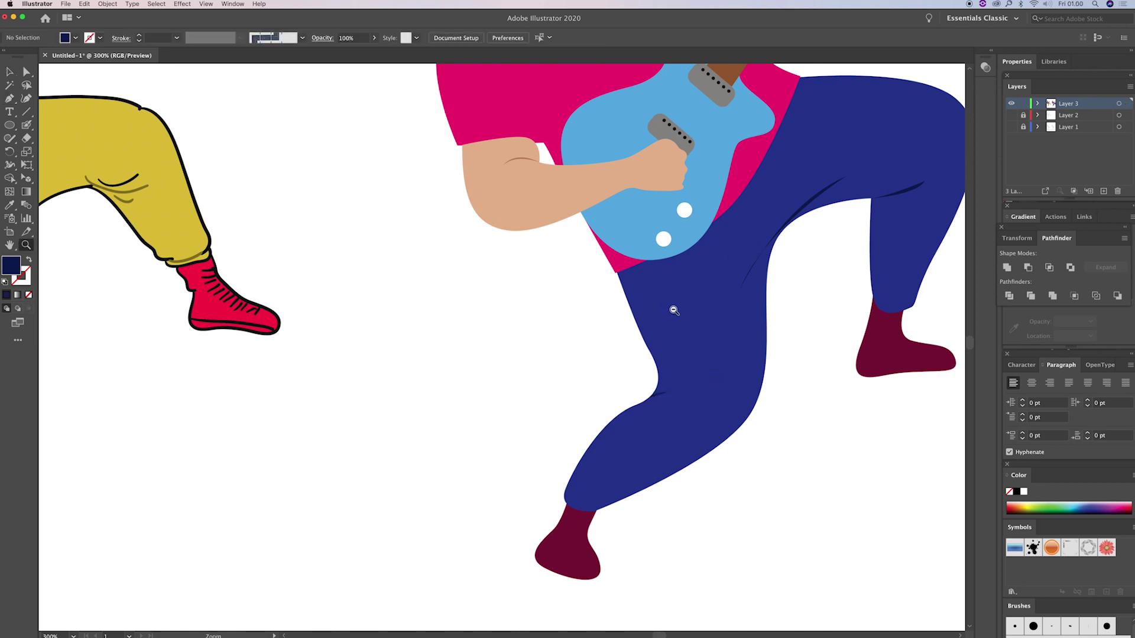
# Step: Pan back over to the guitar and select the upper arm shape
pyautogui.click(652, 339)
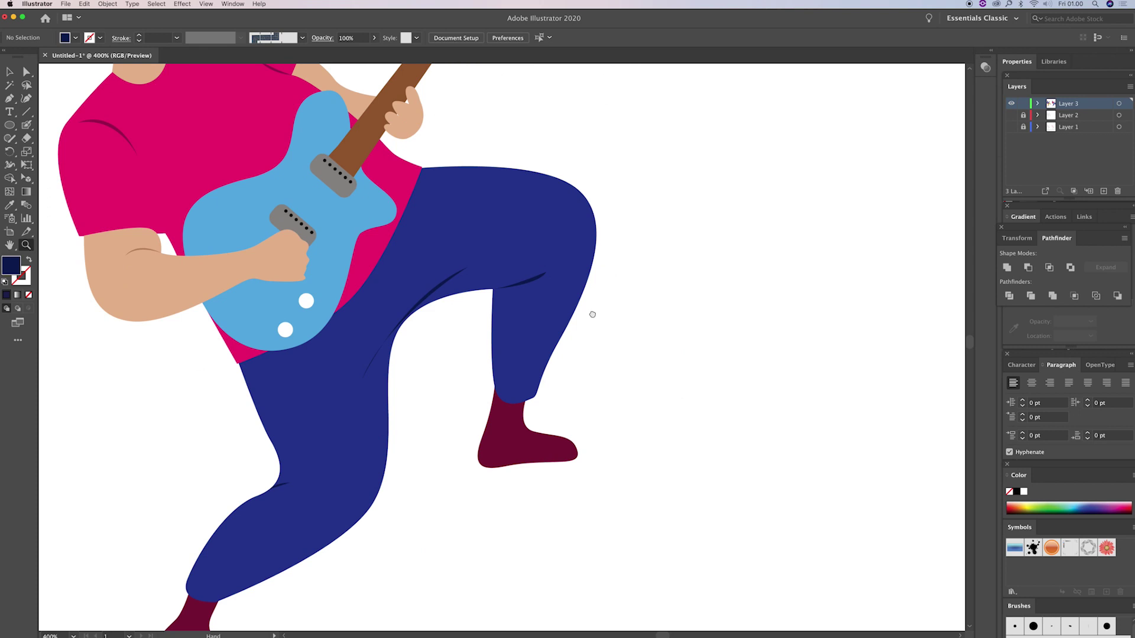
pyautogui.hscroll(-1, 638, 326)
pyautogui.hscroll(-5, 673, 330)
pyautogui.hscroll(-3, 679, 325)
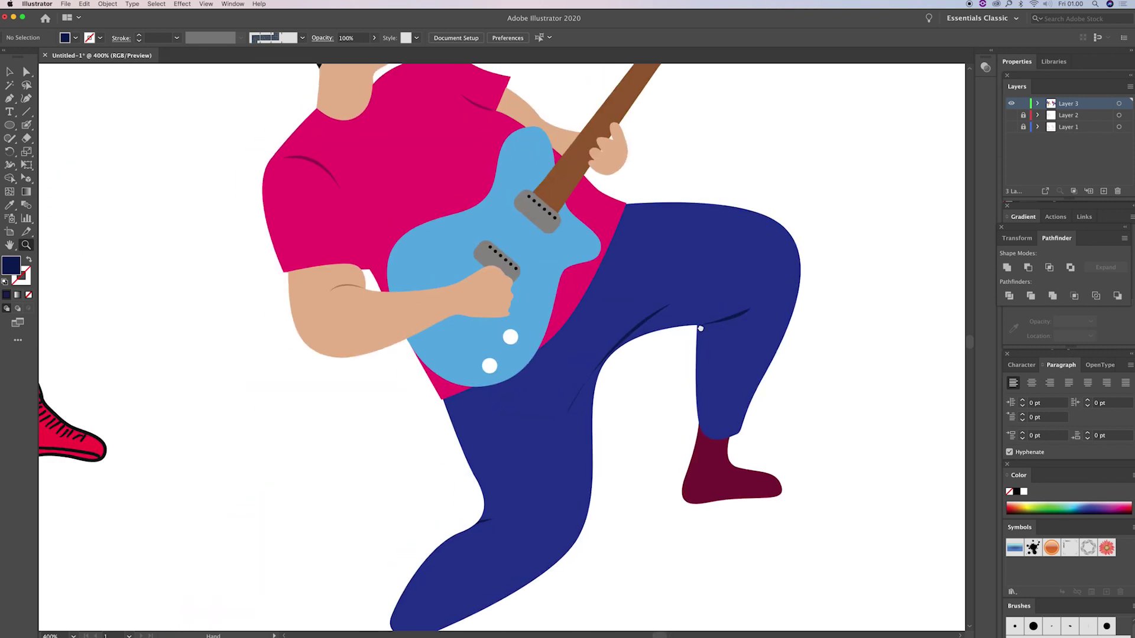
pyautogui.hscroll(-2, 696, 329)
pyautogui.hscroll(-1, 679, 313)
pyautogui.hscroll(-3, 656, 298)
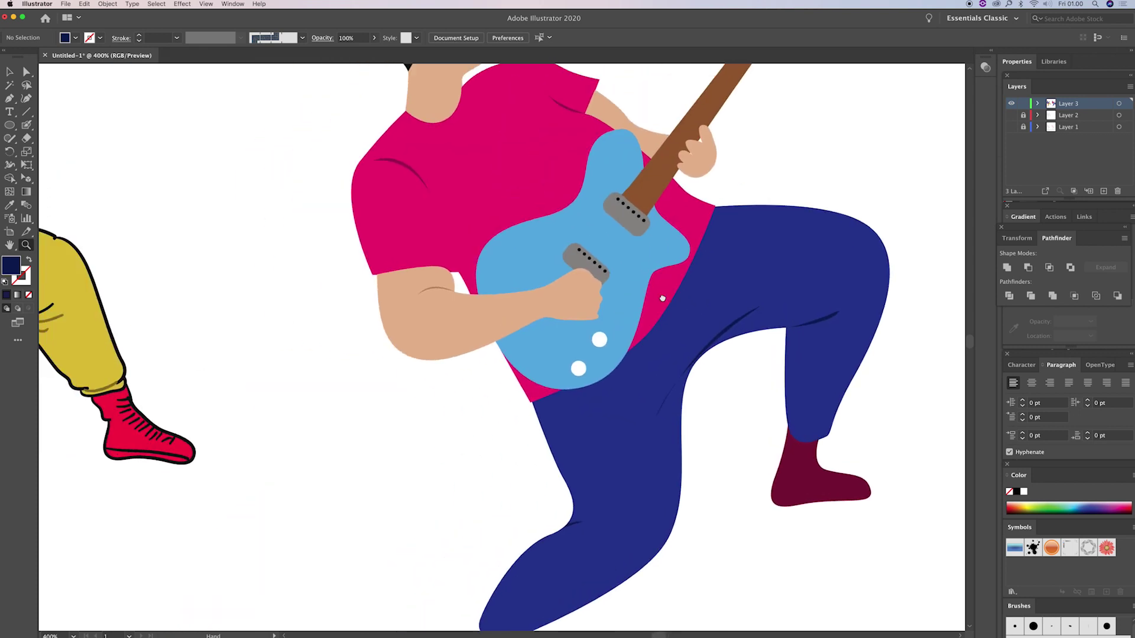
pyautogui.press('v')
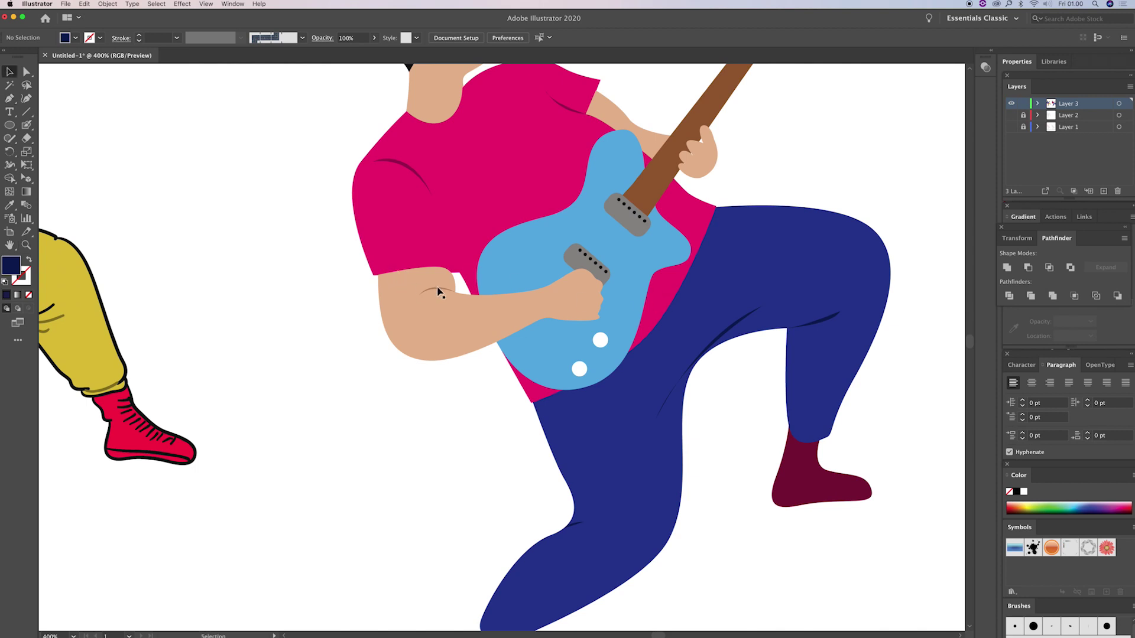
pyautogui.click(440, 306)
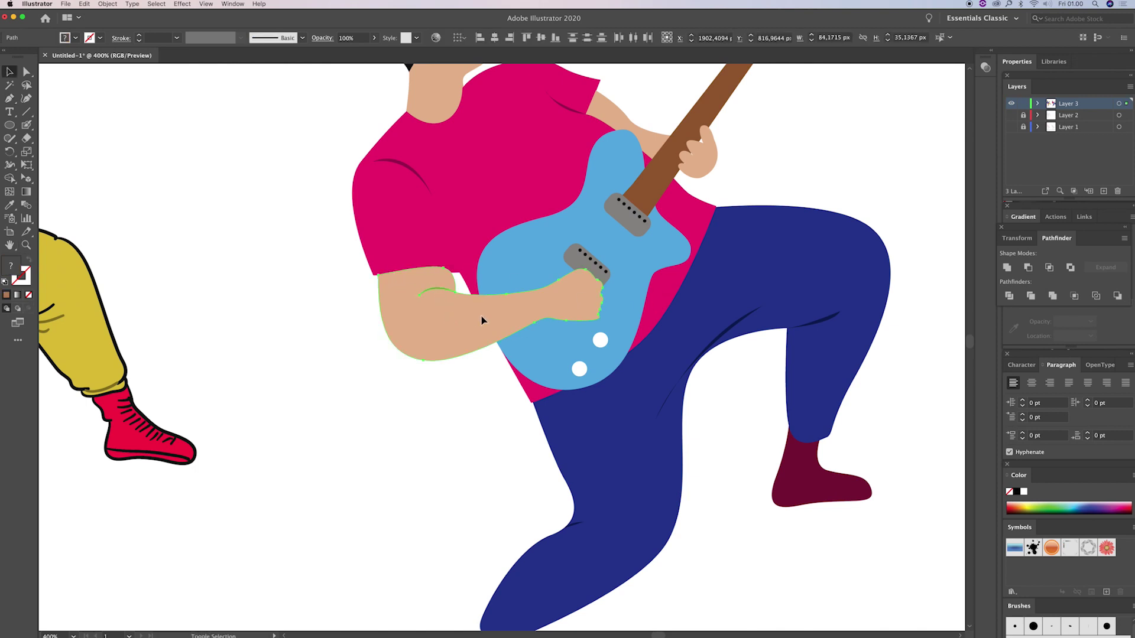
pyautogui.press('a')
pyautogui.press('v')
# Step: Group the lower and upper guitar pickups each with their dots
pyautogui.click(584, 258)
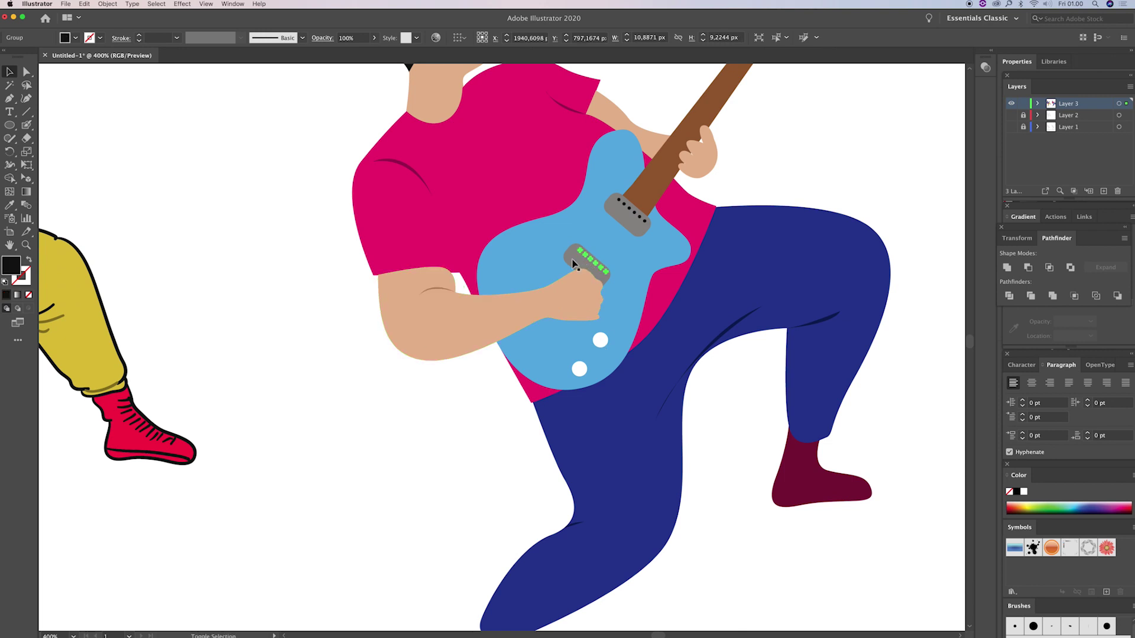
pyautogui.hotkey('ctrl', 'g')
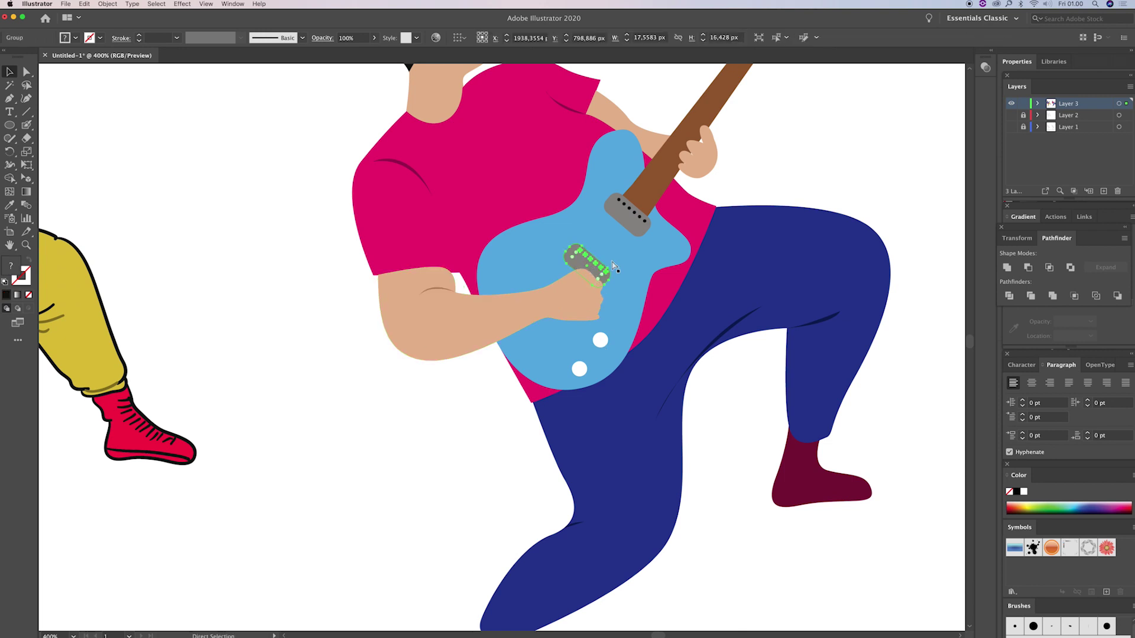
pyautogui.click(626, 208)
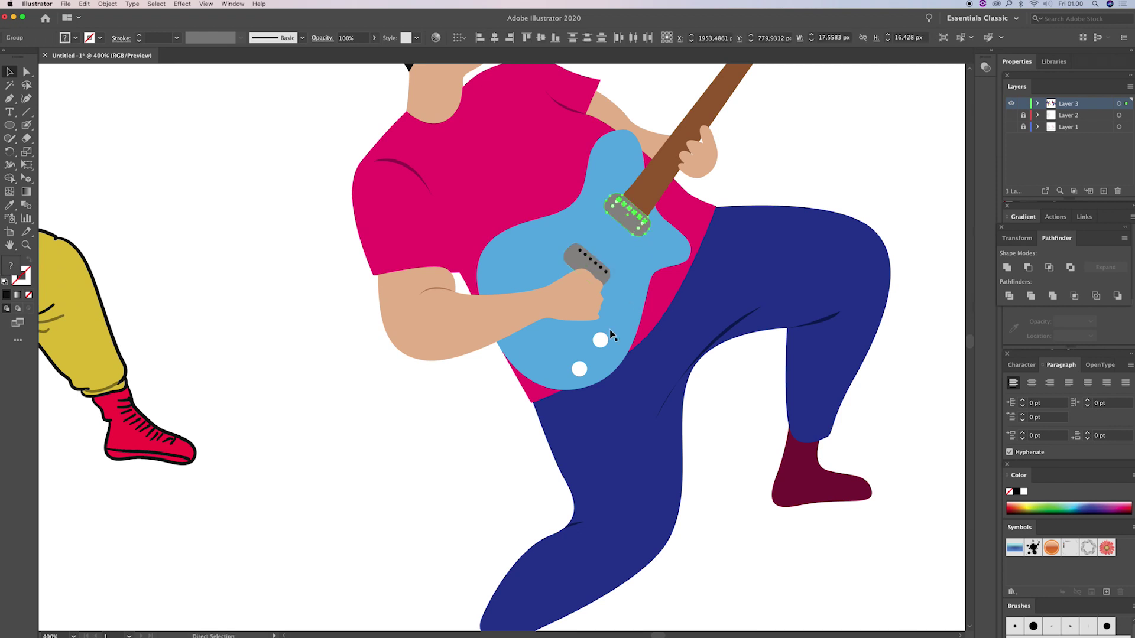
pyautogui.hotkey('ctrl', 'g')
# Step: Draw a closed black pickguard outline over the middle of the blue guitar body
pyautogui.press('p')
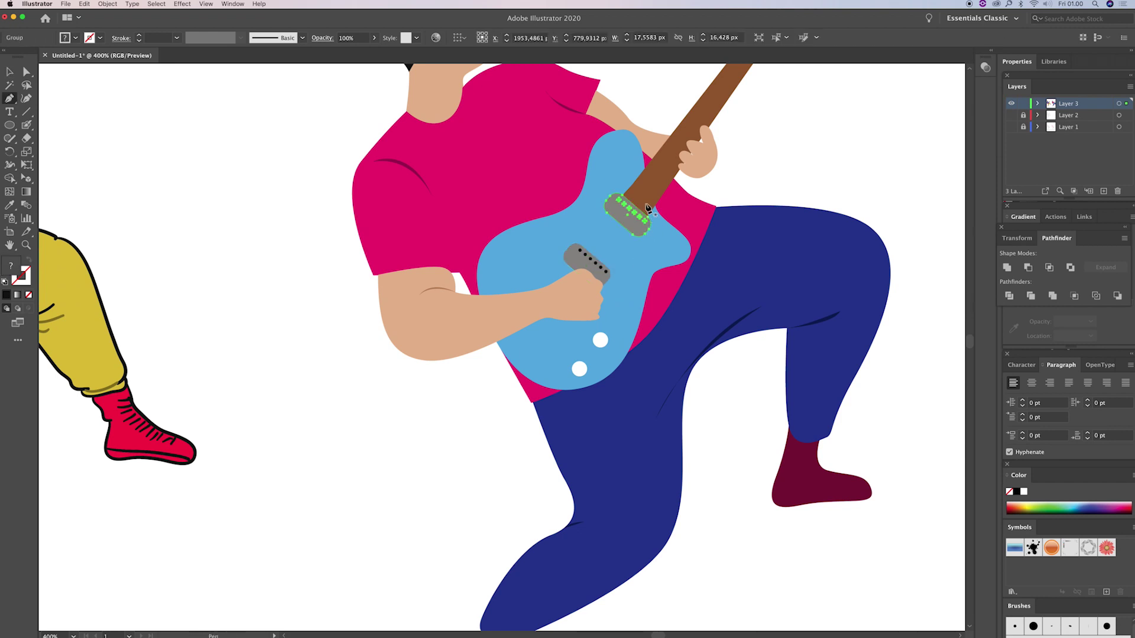
pyautogui.click(654, 215)
pyautogui.moveTo(639, 171); pyautogui.dragTo(635, 155)
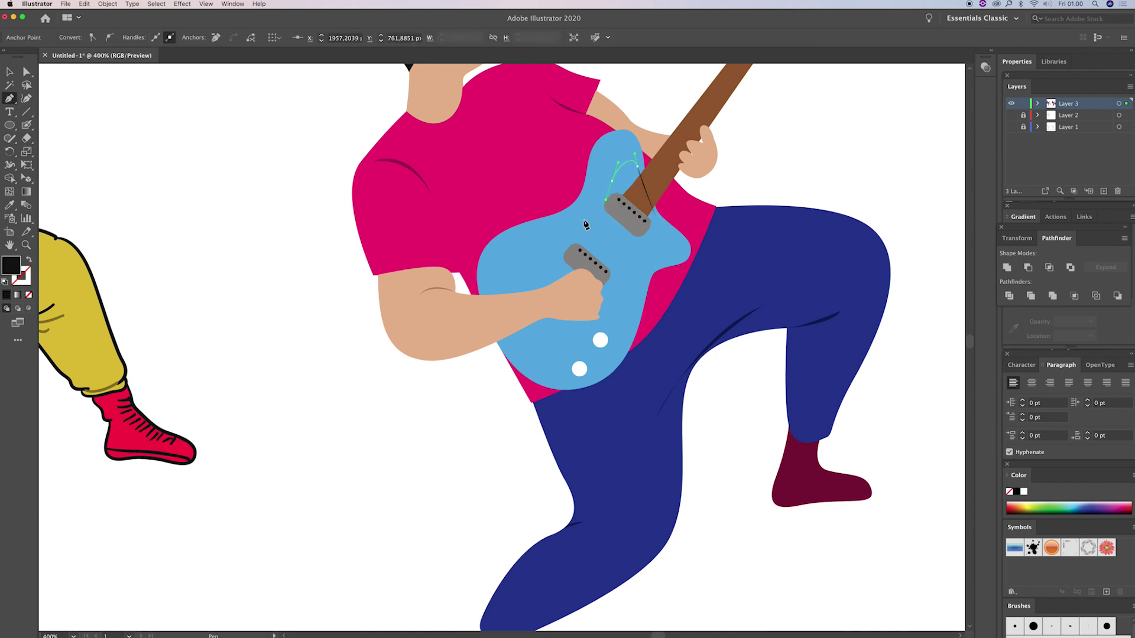
pyautogui.moveTo(577, 223); pyautogui.dragTo(564, 228)
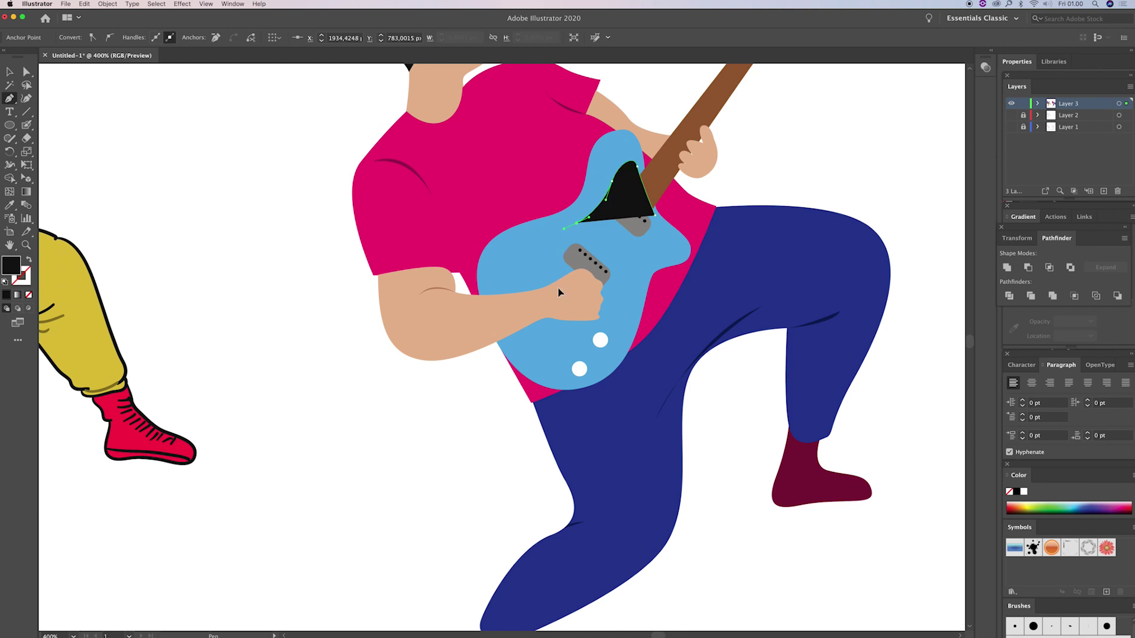
pyautogui.moveTo(551, 270); pyautogui.dragTo(573, 302)
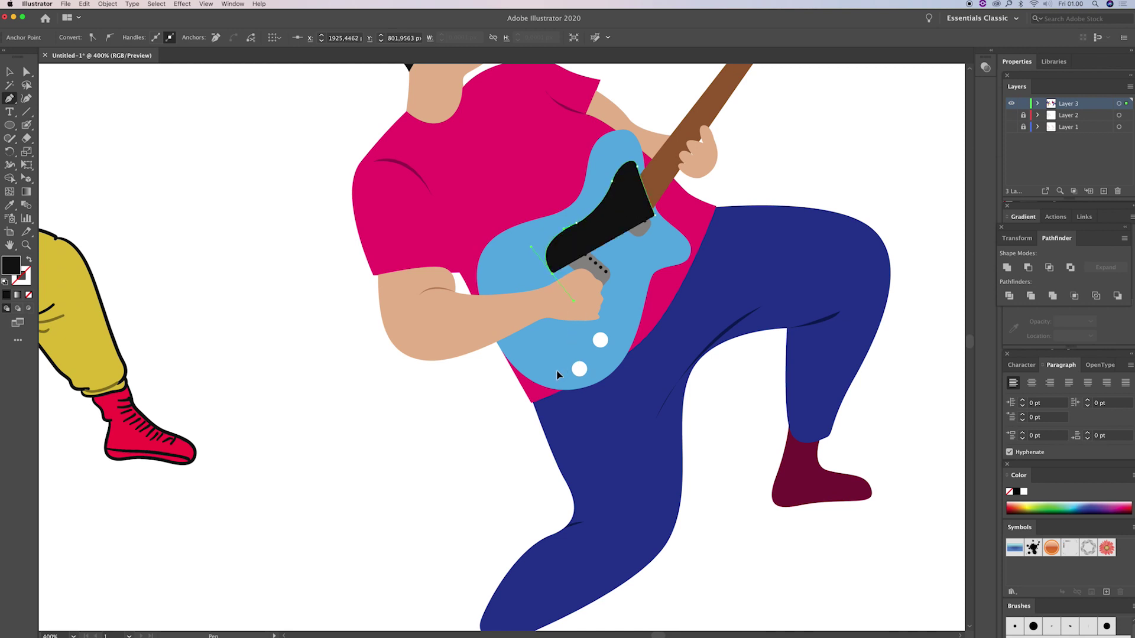
pyautogui.moveTo(570, 355); pyautogui.dragTo(615, 370)
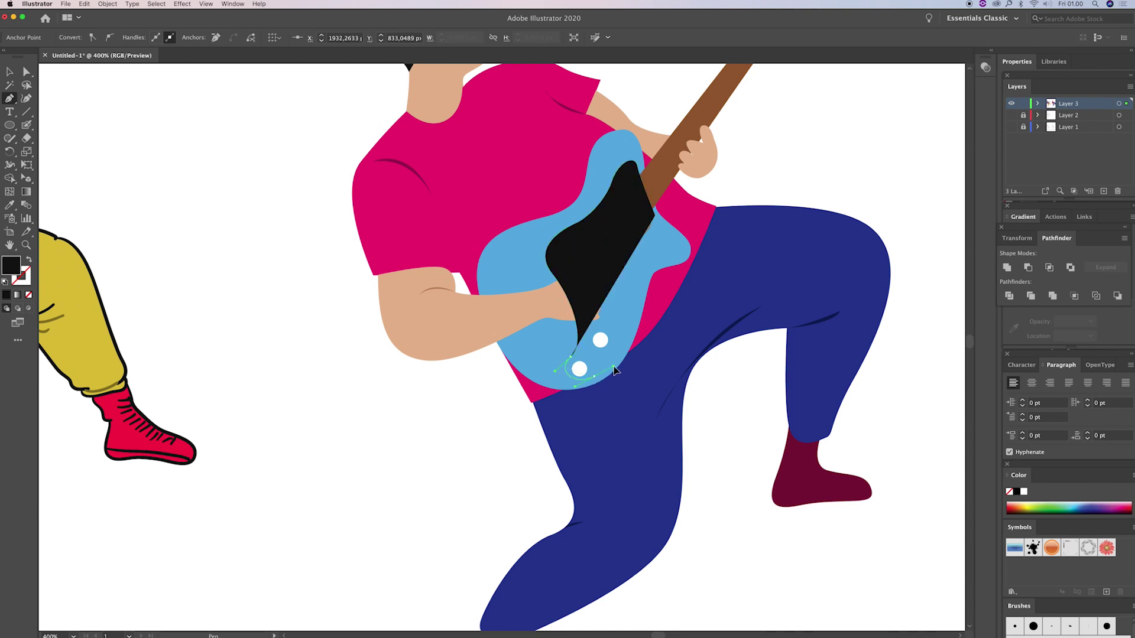
pyautogui.moveTo(635, 316); pyautogui.dragTo(674, 237)
pyautogui.click(673, 263)
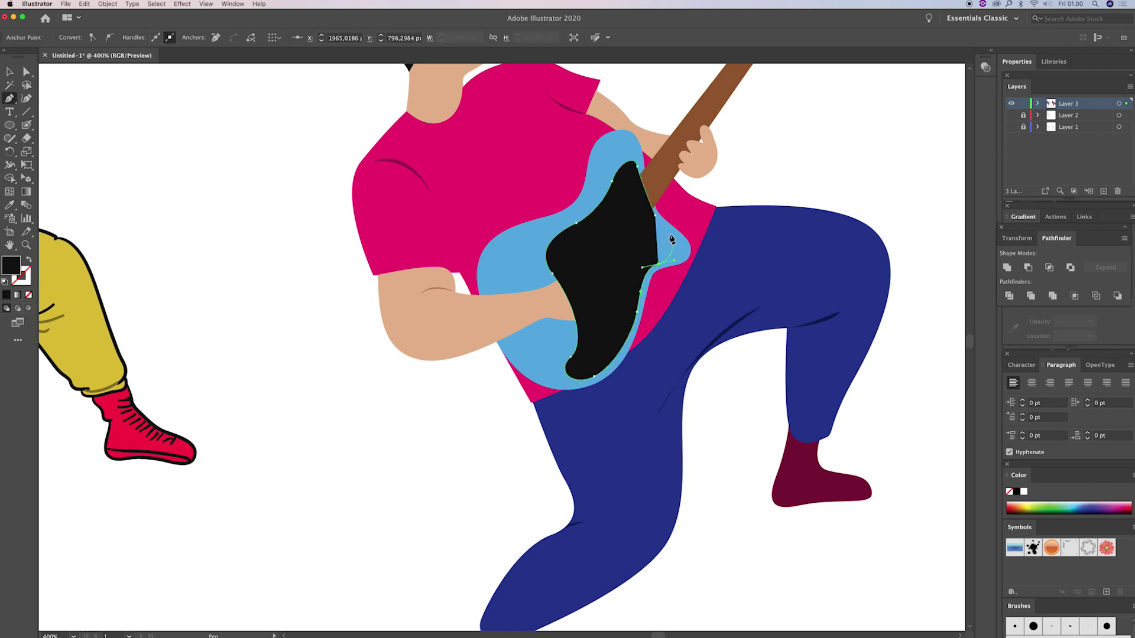
pyautogui.click(656, 215)
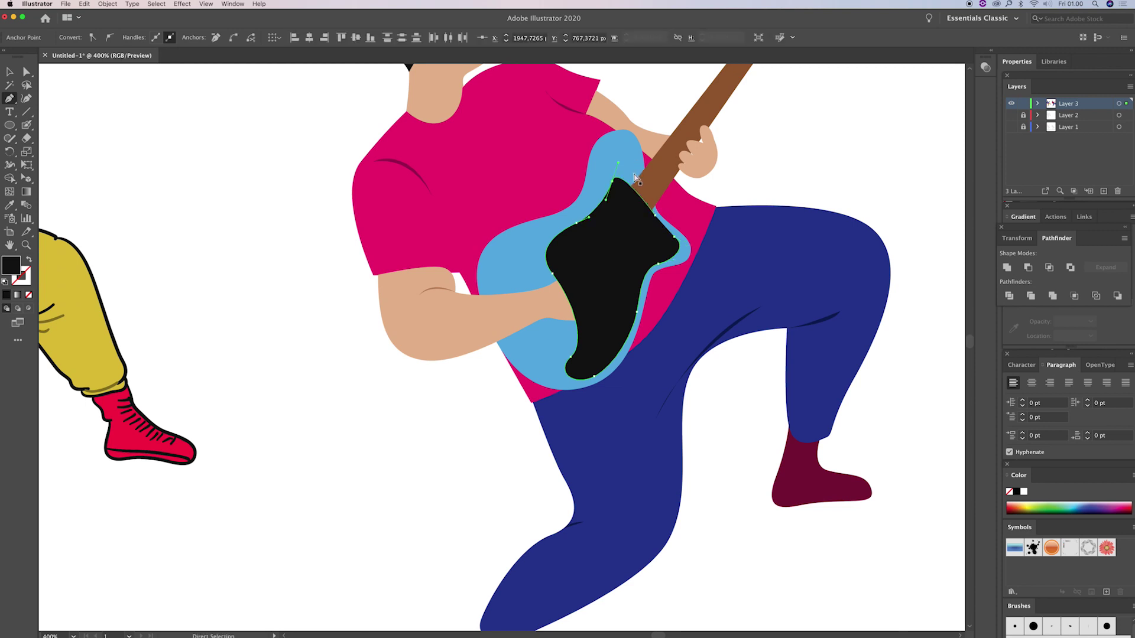
pyautogui.click(637, 166)
# Step: Reshape the pickguard's top corner near the neck and select its top anchor
pyautogui.moveTo(639, 171); pyautogui.dragTo(663, 192)
pyautogui.press('v')
pyautogui.click(777, 174)
pyautogui.press('a')
pyautogui.click(647, 193)
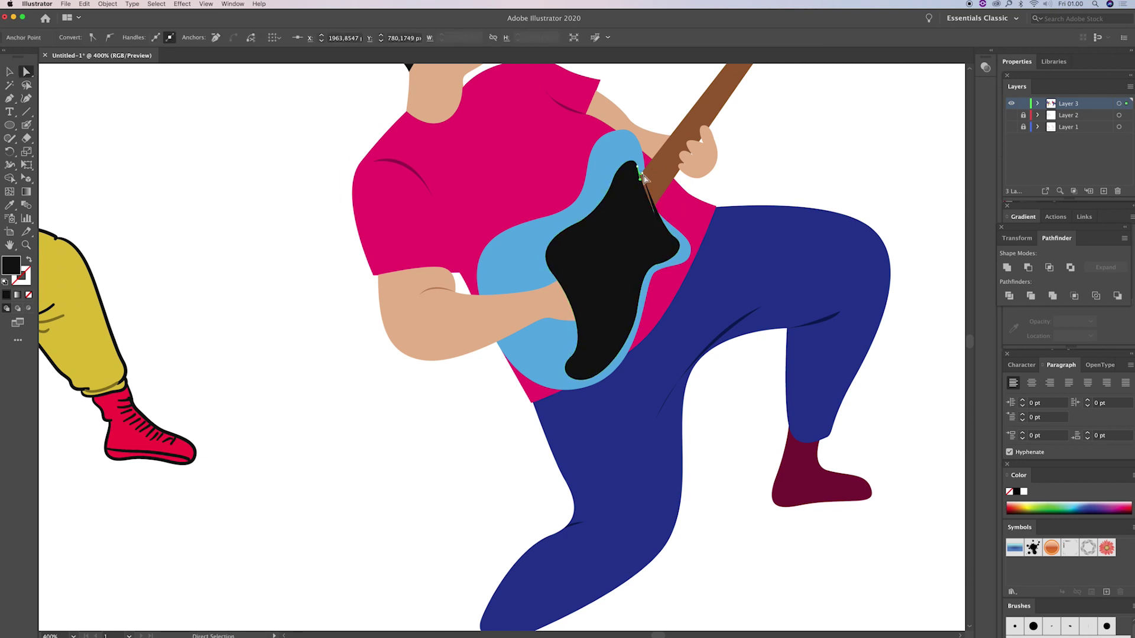
# Step: Bring the guitar neck, fretting hand and four tuning pegs in front of the pickguard
pyautogui.press('v')
pyautogui.click(662, 184)
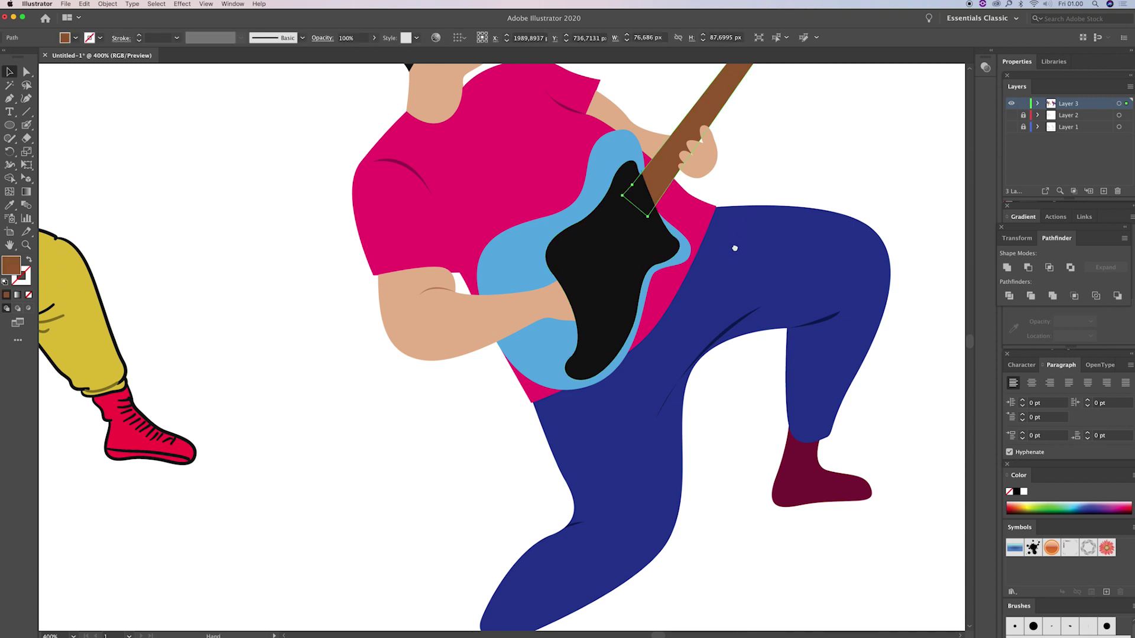
pyautogui.scroll(5, 734, 248)
pyautogui.keyDown('shift'); pyautogui.click(665, 234); pyautogui.keyUp('shift')
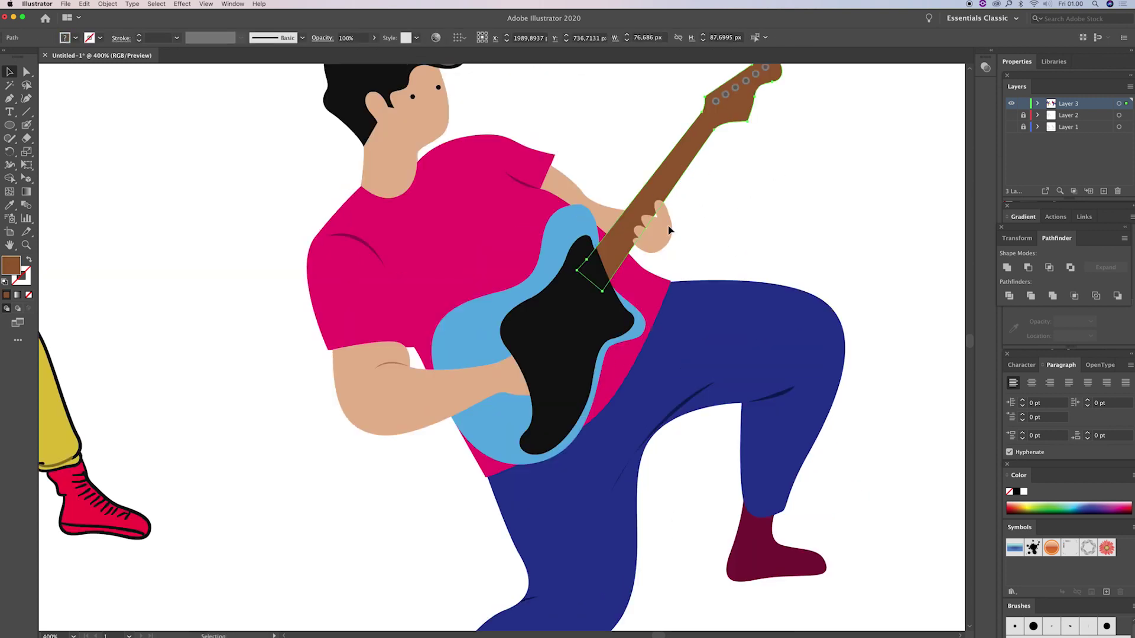
pyautogui.keyDown('shift'); pyautogui.click(716, 101); pyautogui.keyUp('shift')
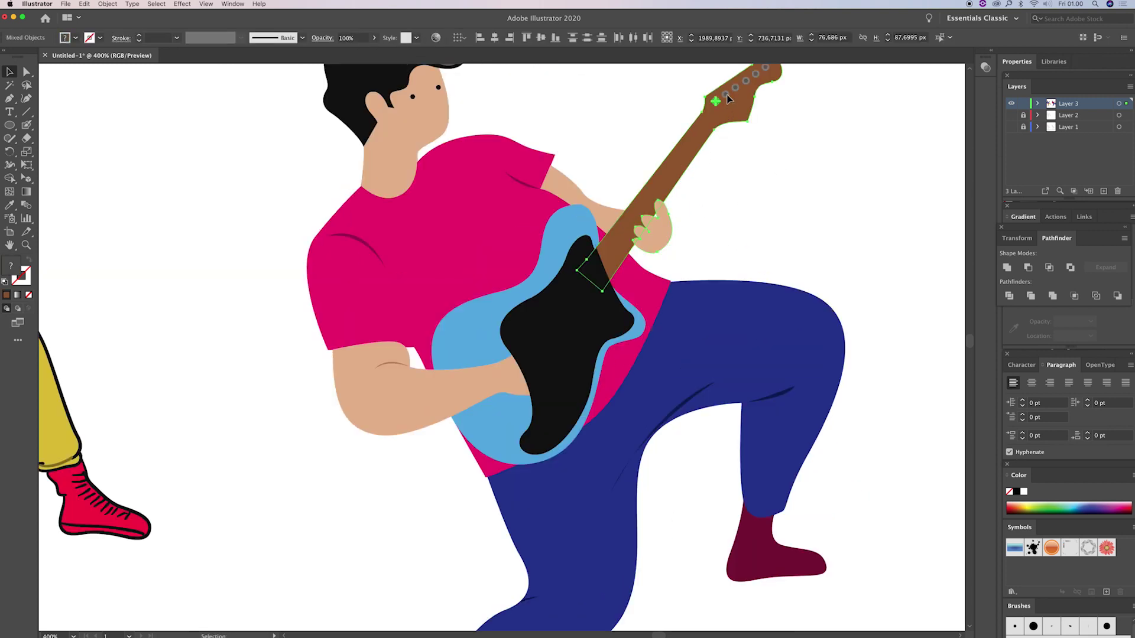
pyautogui.keyDown('shift'); pyautogui.click(736, 88); pyautogui.keyUp('shift')
pyautogui.keyDown('shift'); pyautogui.click(755, 73); pyautogui.keyUp('shift')
pyautogui.keyDown('shift'); pyautogui.click(766, 68); pyautogui.keyUp('shift')
pyautogui.hotkey('ctrl', 'shift', ']')
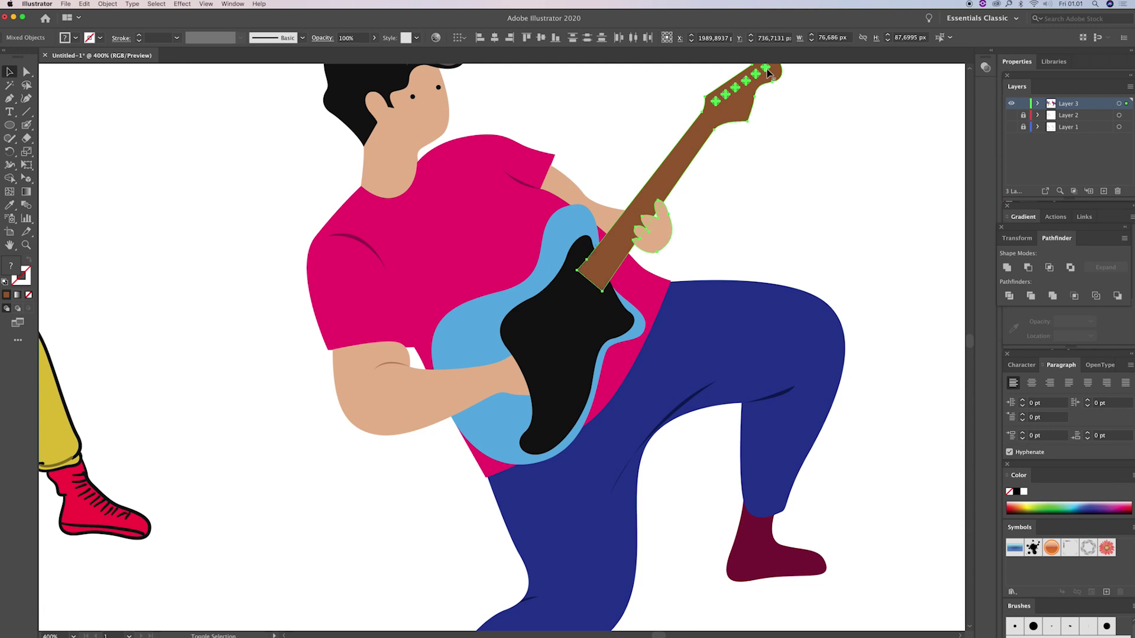
# Step: Bring the strumming arm and hand in front of the pickguard, checking its path in Outline mode
pyautogui.click(483, 395)
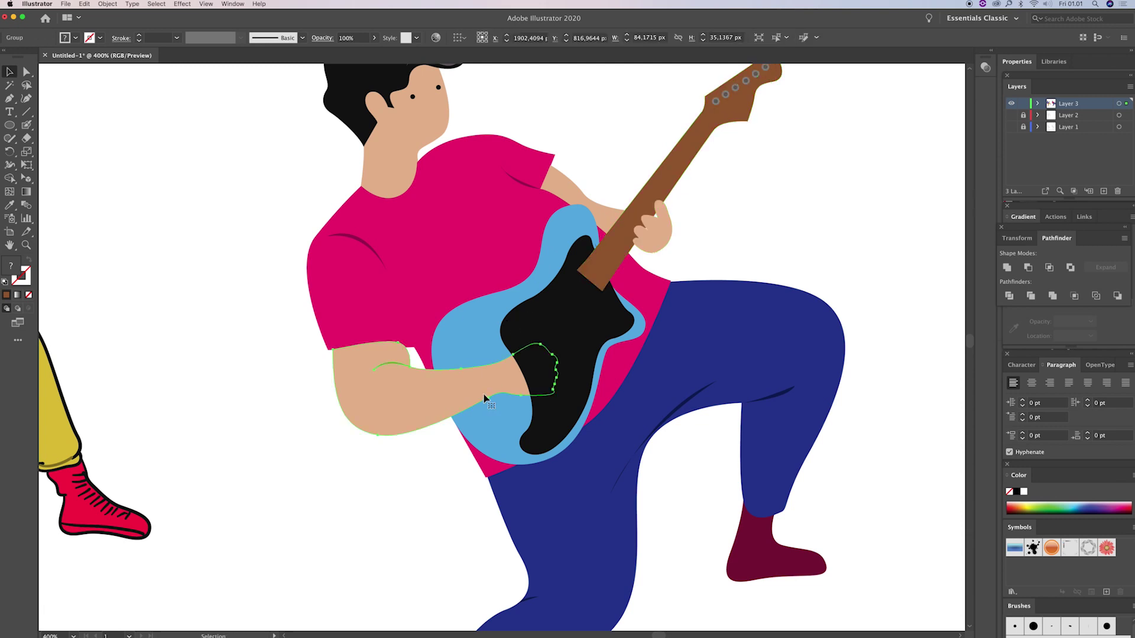
pyautogui.hotkey('ctrl', 'shift', ']')
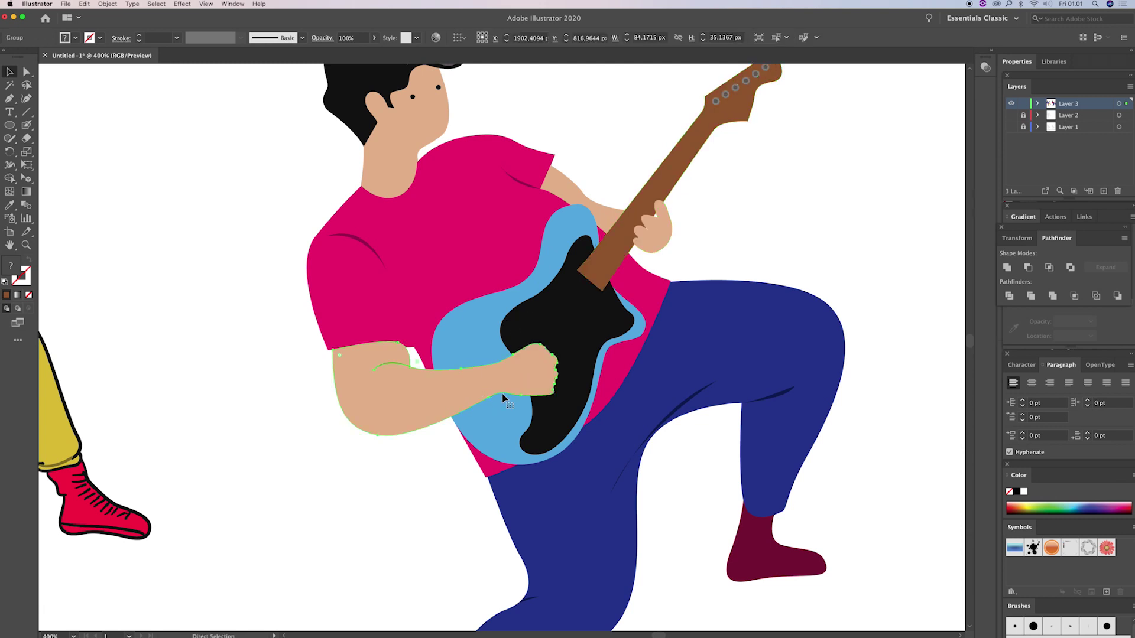
pyautogui.hotkey('ctrl', 'y')
pyautogui.press('shift')
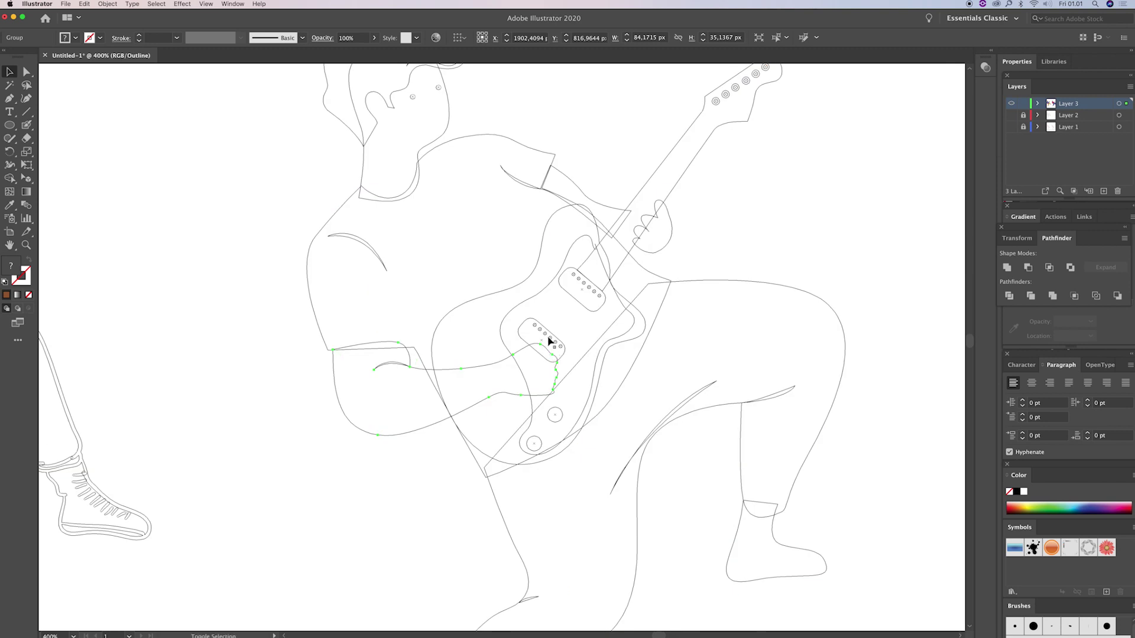
pyautogui.keyDown('ctrl'); pyautogui.click(547, 341); pyautogui.keyUp('ctrl')
pyautogui.hotkey('ctrl', 'y')
# Step: Bring the two grey pickups hidden behind the black pickguard to the front
pyautogui.press('cmd+y')
pyautogui.click(552, 340)
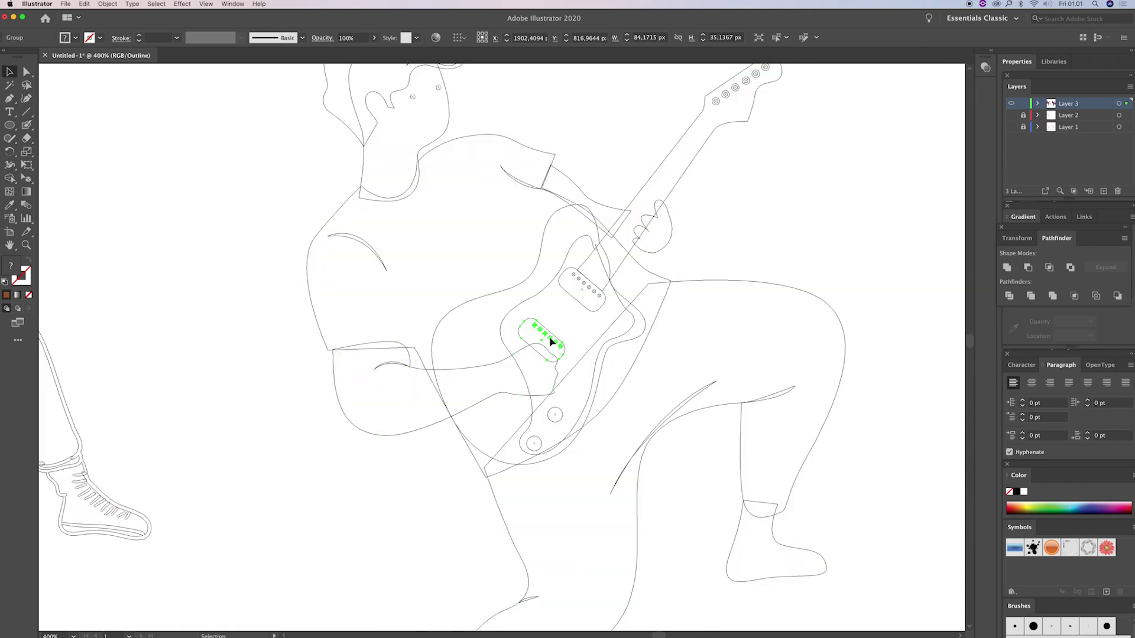
pyautogui.keyDown('shift'); pyautogui.click(584, 288); pyautogui.keyUp('shift')
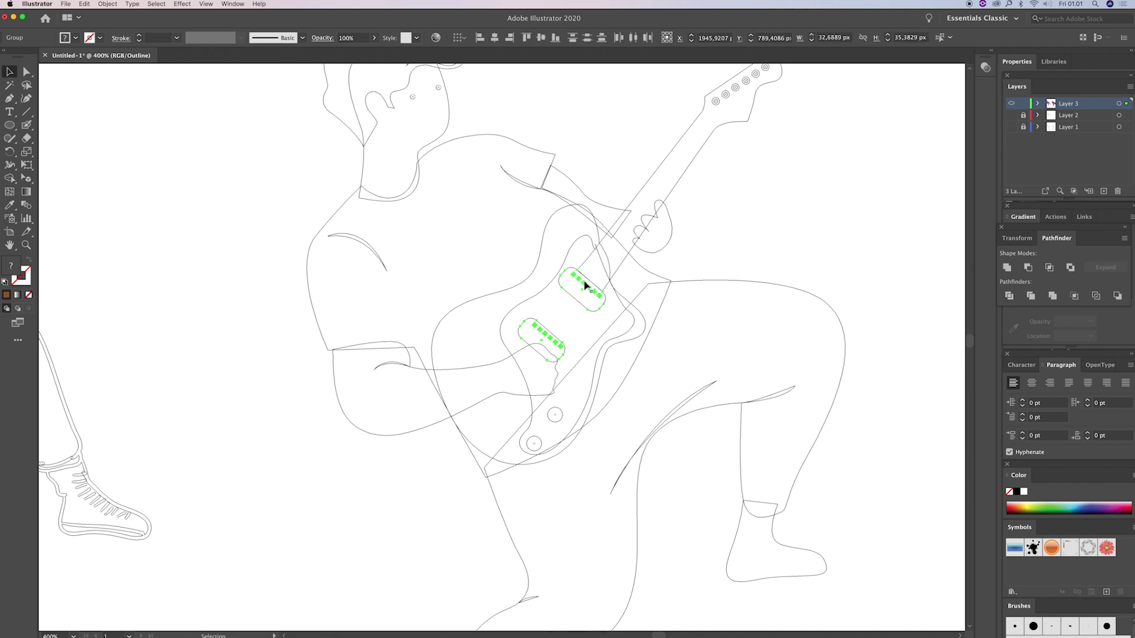
pyautogui.press('cmd')
pyautogui.press('super+y')
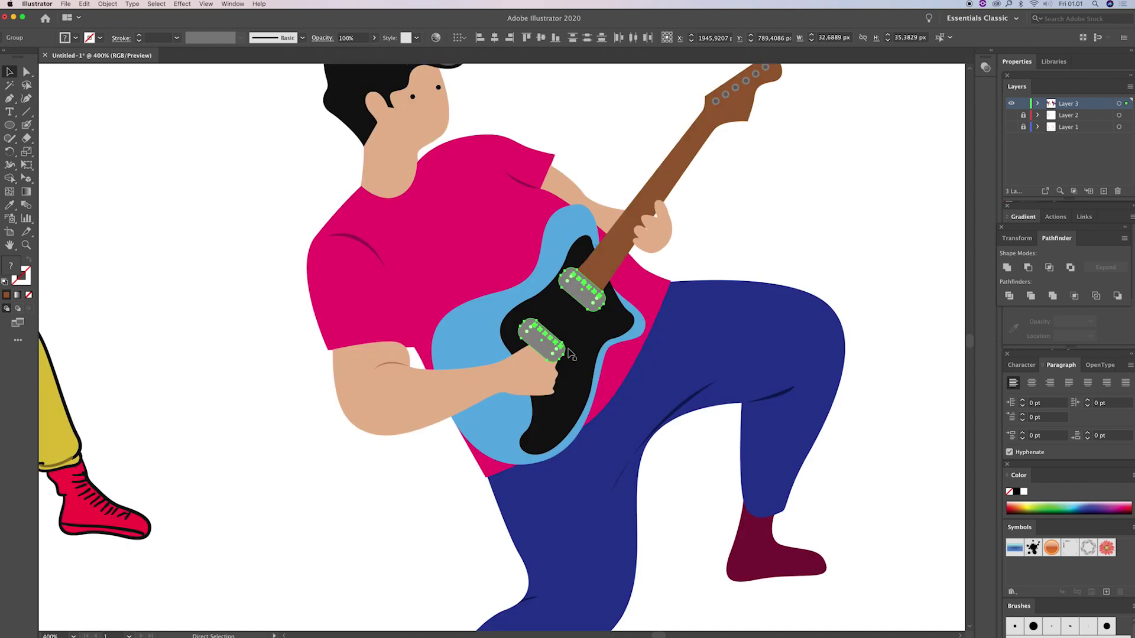
# Step: Bring the two small white knobs near the pickguard's lower end to the front
pyautogui.click(516, 366)
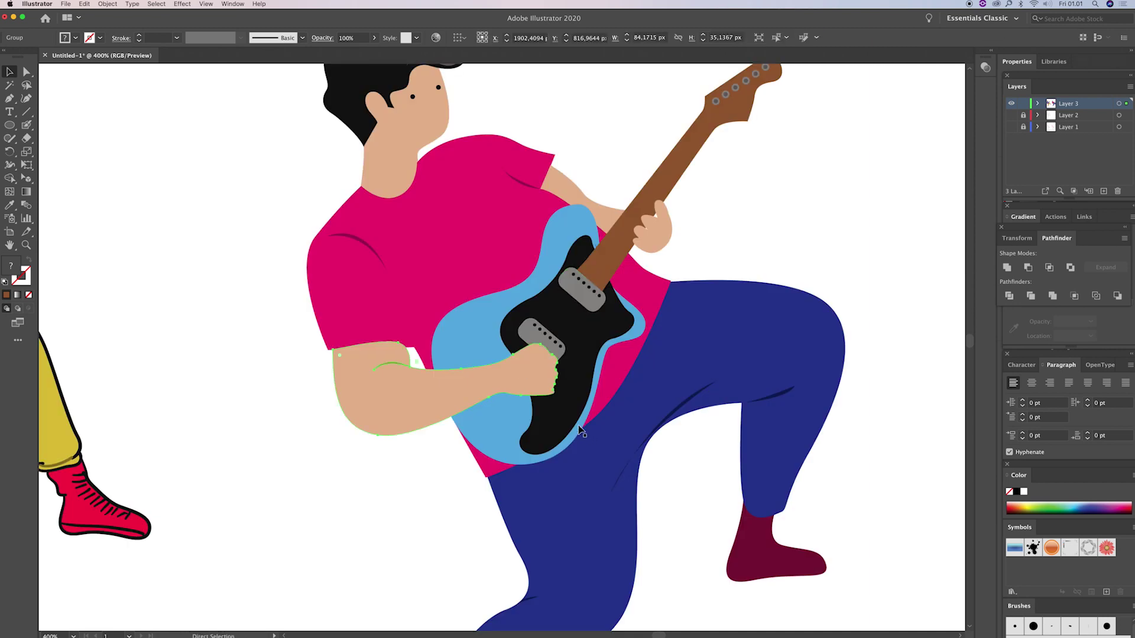
pyautogui.press('super+y')
pyautogui.click(561, 419)
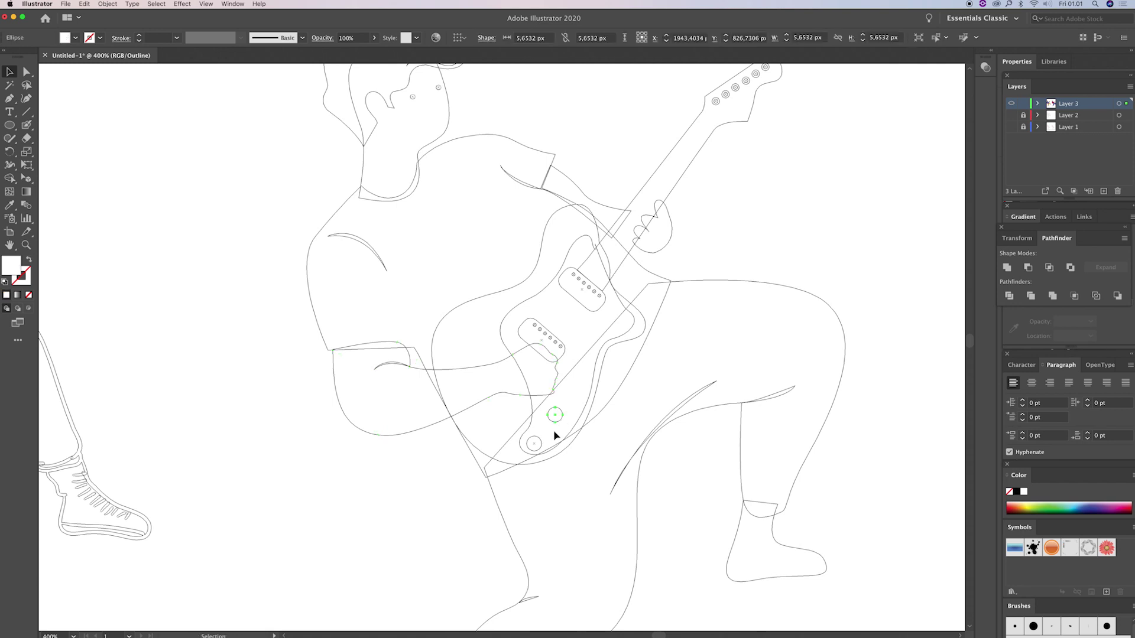
pyautogui.keyDown('shift'); pyautogui.click(541, 444); pyautogui.keyUp('shift')
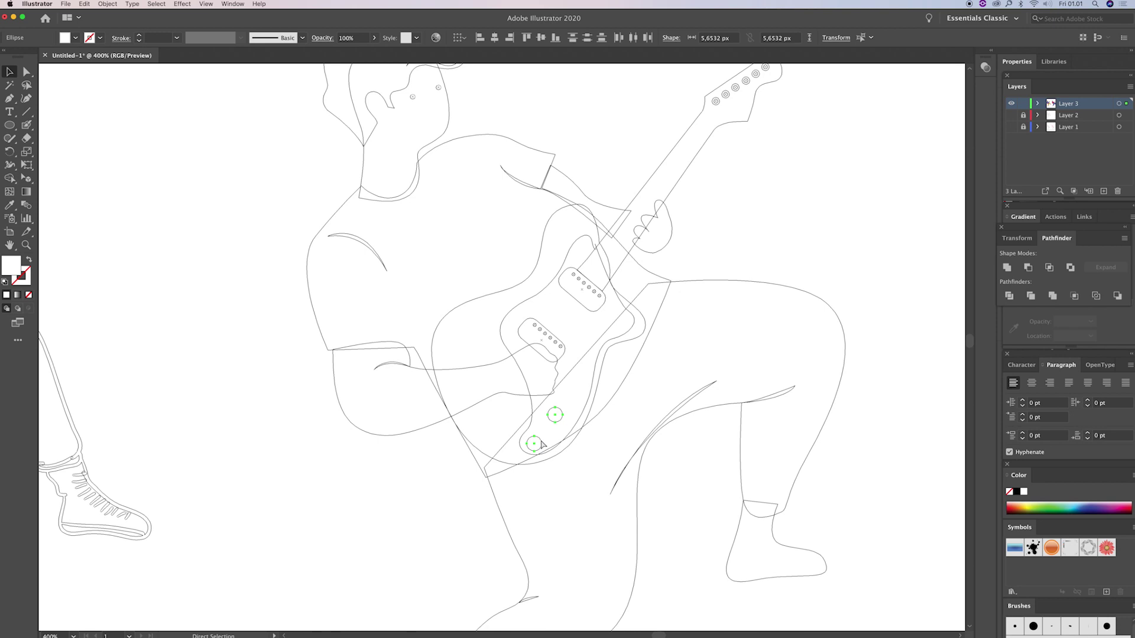
pyautogui.click(773, 238)
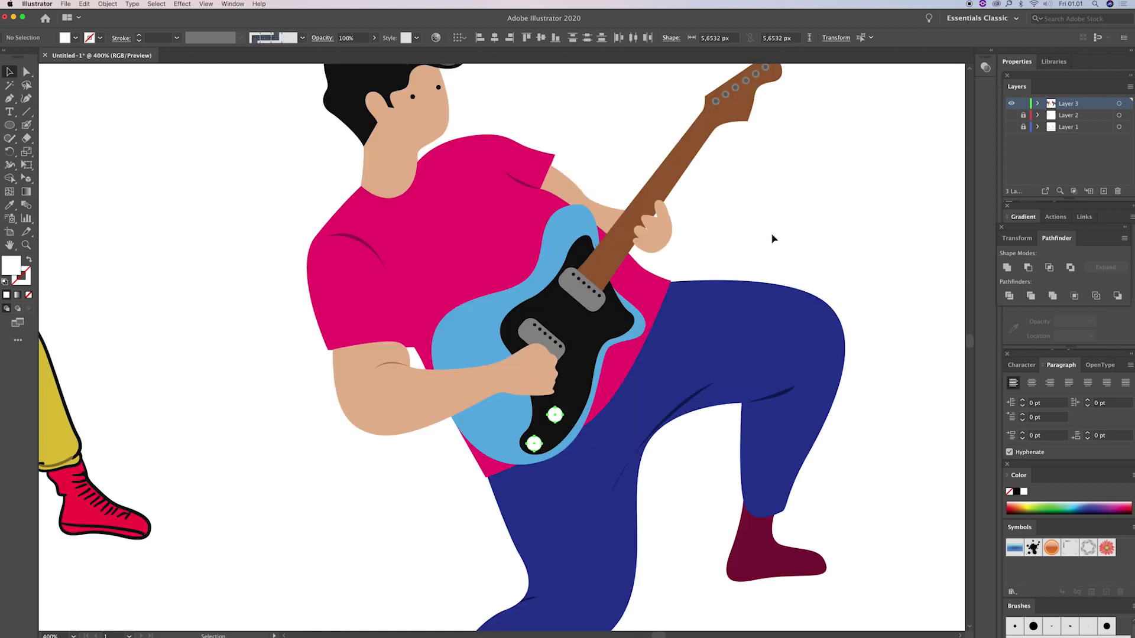
# Step: Zoom out and pan until the flat and outlined guitarists are framed side by side
pyautogui.press('z')
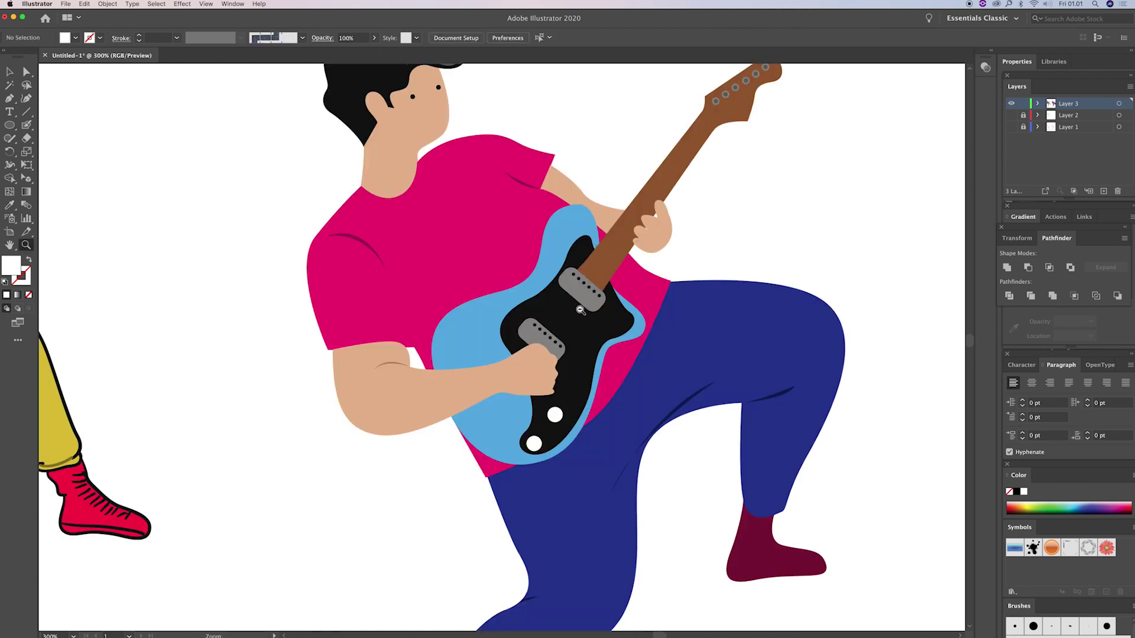
pyautogui.keyDown('alt'); pyautogui.click(579, 310); pyautogui.keyUp('alt')
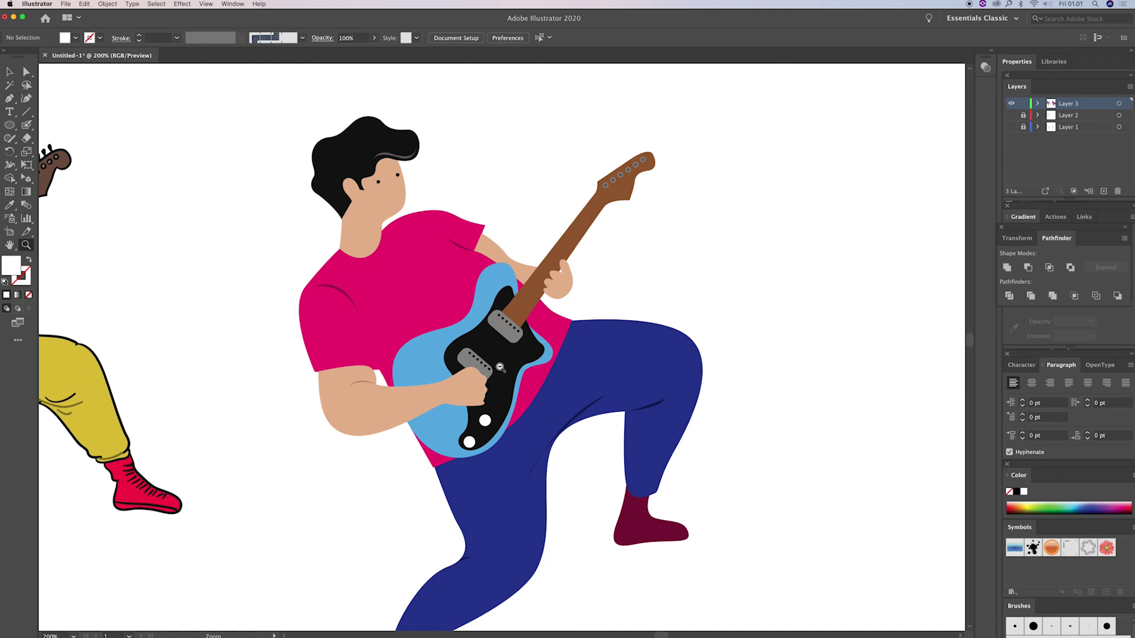
pyautogui.keyDown('alt'); pyautogui.click(500, 367); pyautogui.keyUp('alt')
pyautogui.click(576, 326)
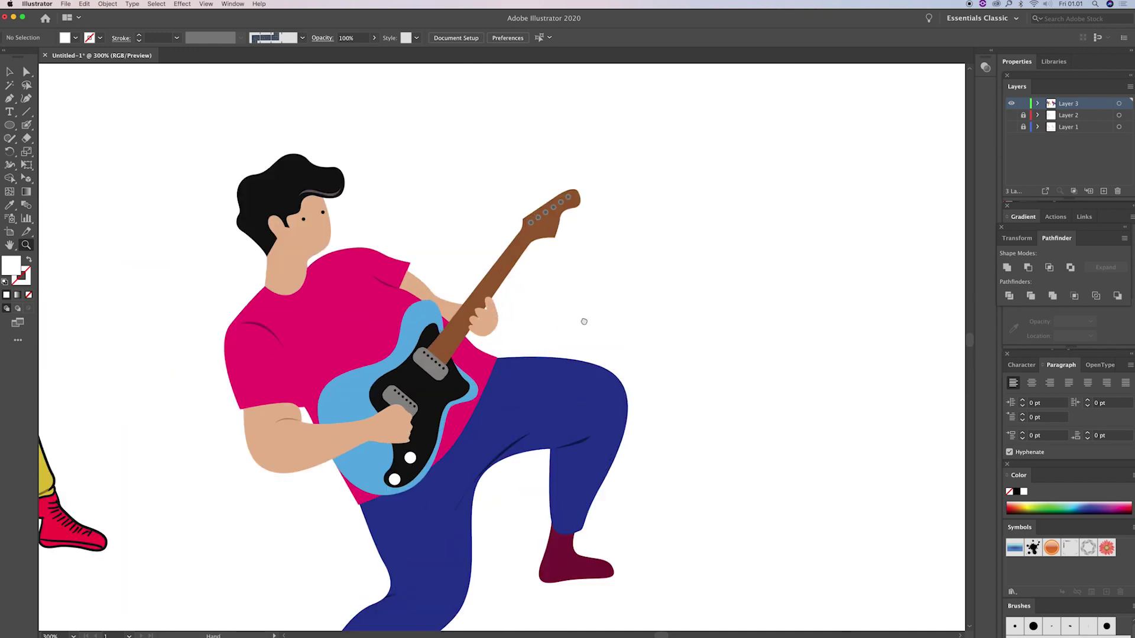
pyautogui.hscroll(-5, 583, 322)
pyautogui.scroll(-3, 584, 322)
pyautogui.press('p')
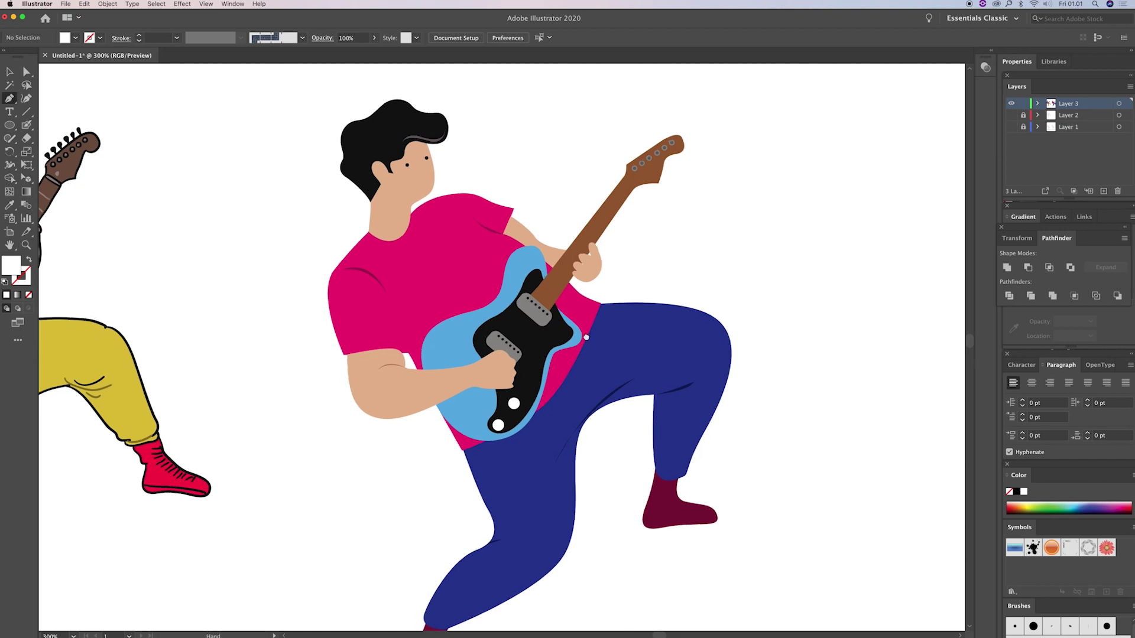
pyautogui.scroll(-2, 568, 413)
pyautogui.hscroll(-1, 568, 413)
pyautogui.scroll(-2, 583, 456)
pyautogui.hscroll(-1, 582, 456)
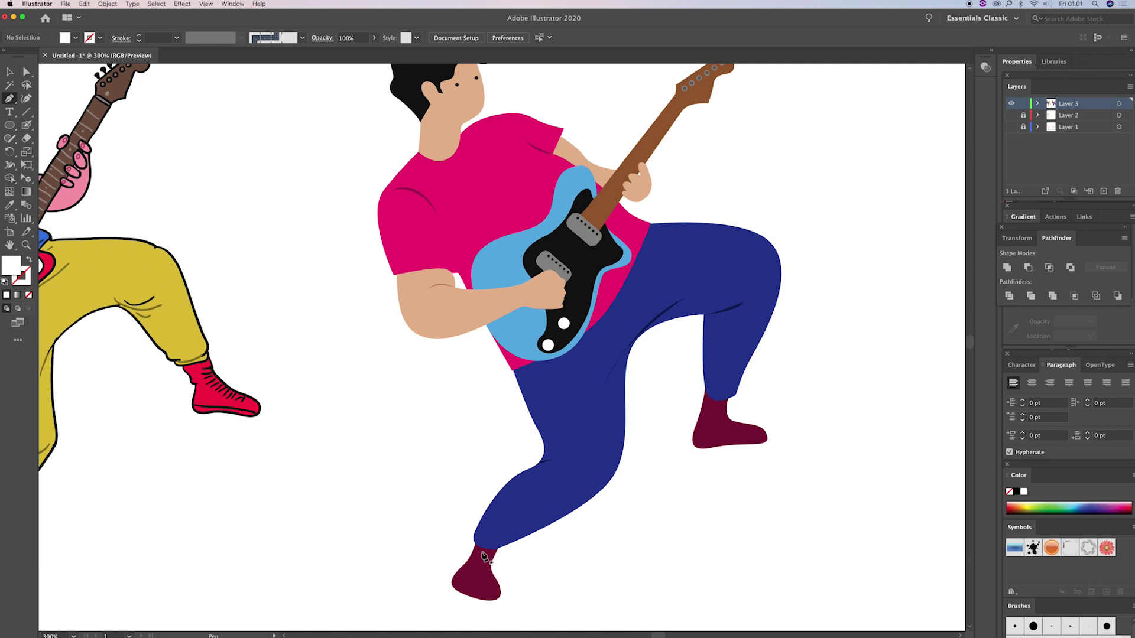
pyautogui.press('z')
pyautogui.keyDown('alt'); pyautogui.click(538, 398); pyautogui.keyUp('alt')
pyautogui.moveTo(536, 361); pyautogui.dragTo(609, 388)
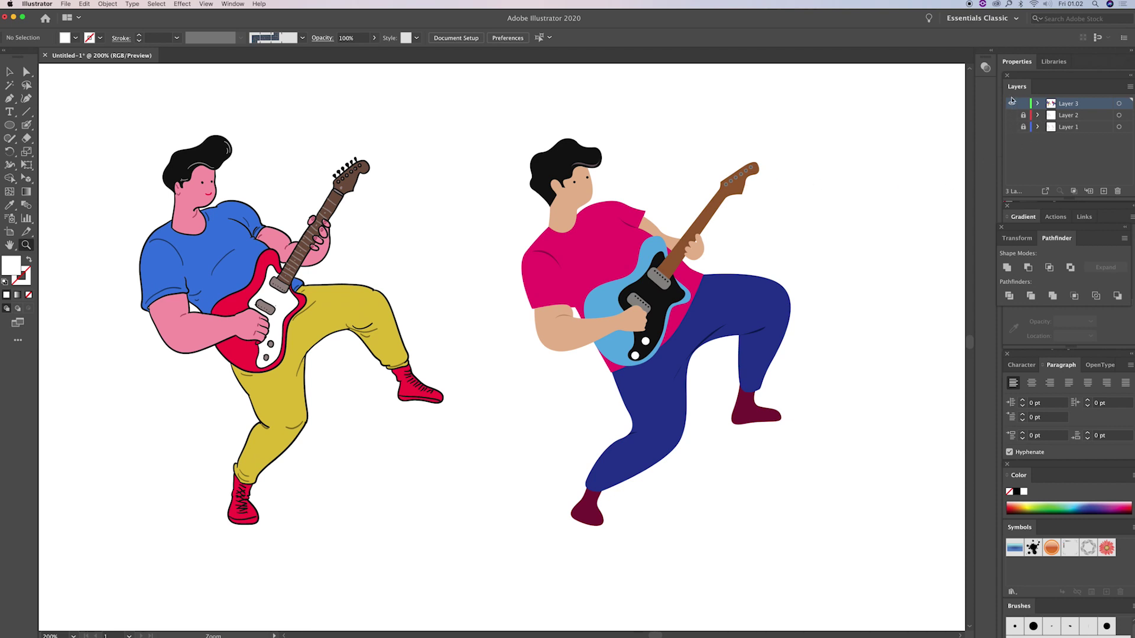
pyautogui.click(1011, 117)
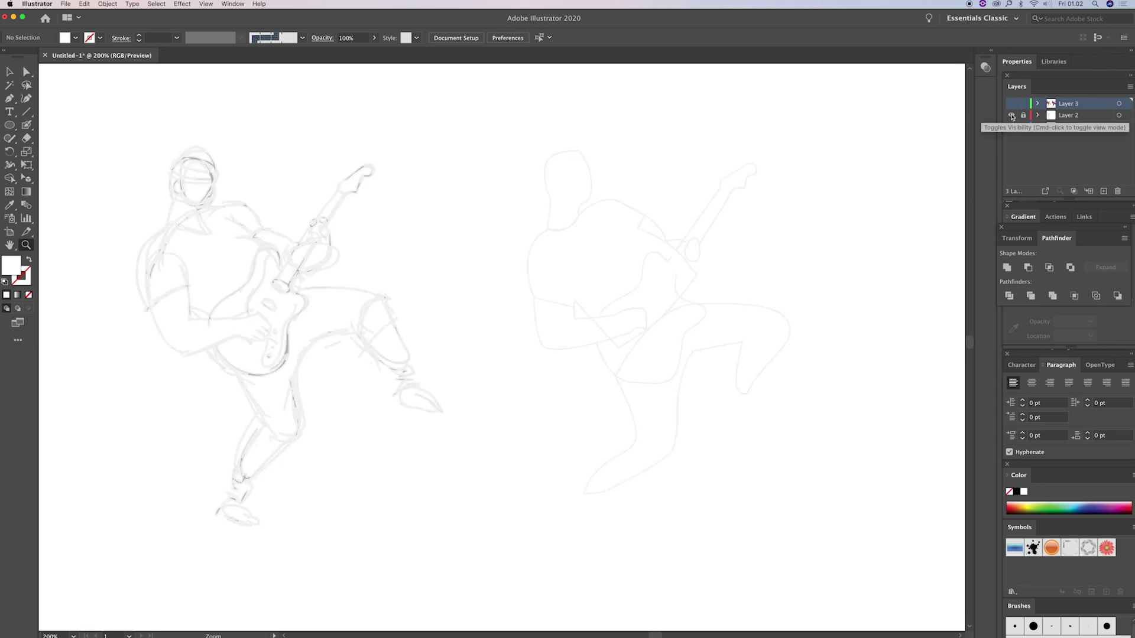
pyautogui.click(1012, 105)
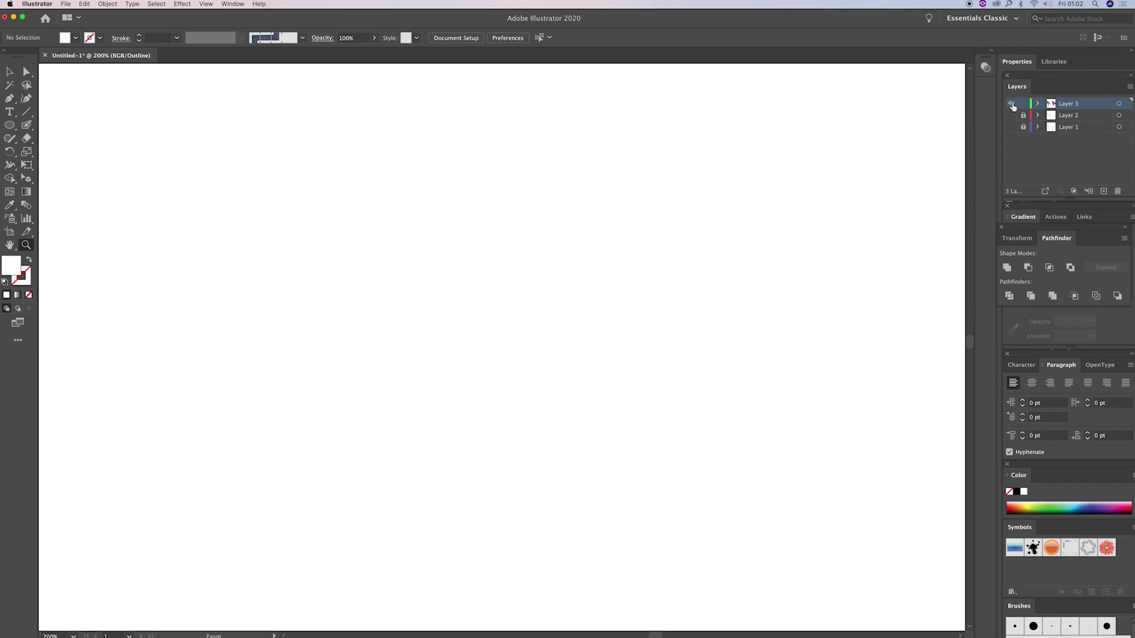
pyautogui.click(1013, 106)
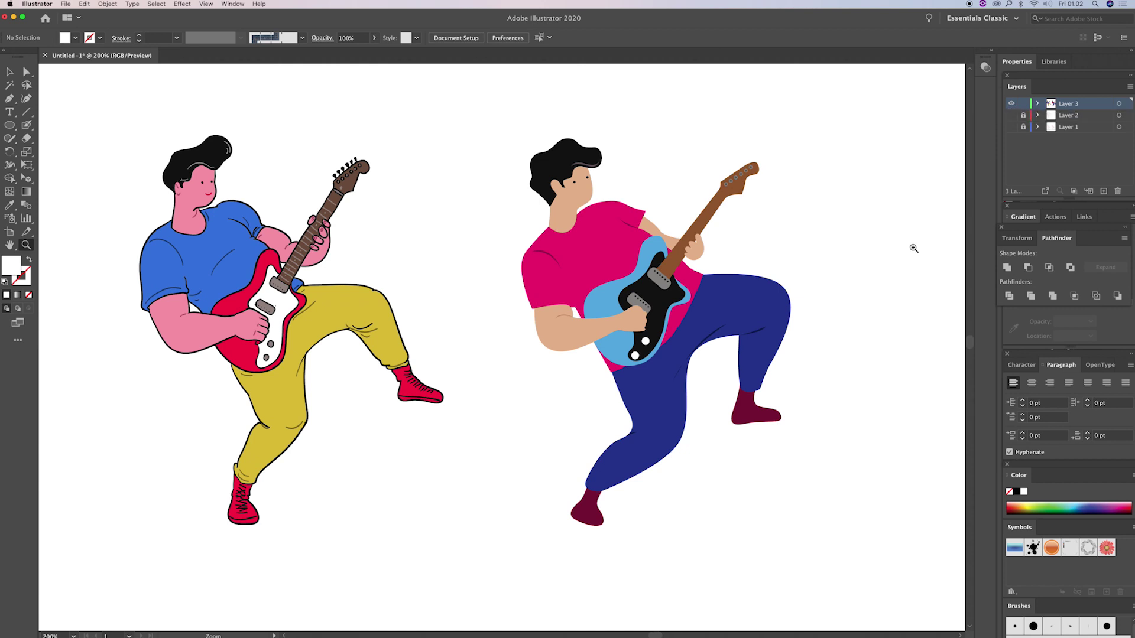